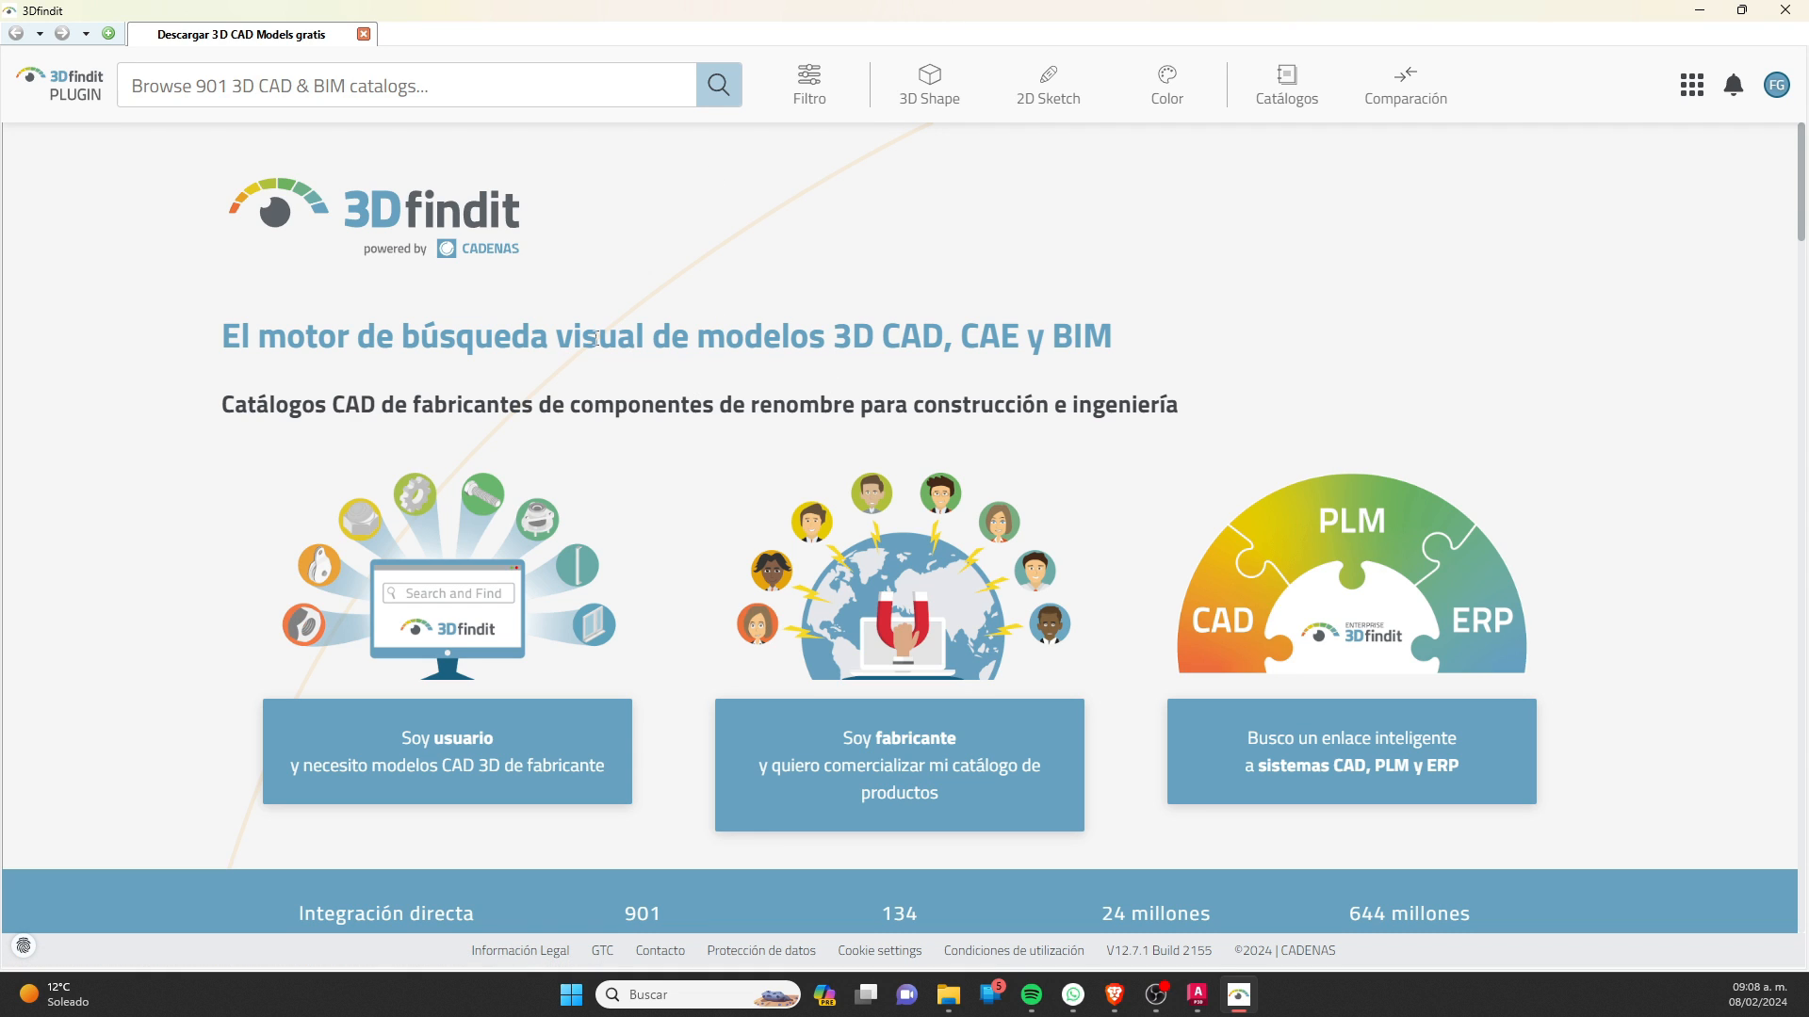
Step: Switch to the pipe model in AutoCAD Plant 3D and launch the 3Dfindit plugin from it
scroll(291, 617, "down", 2)
scroll(706, 499, "up", 2)
left_click(1699, 10)
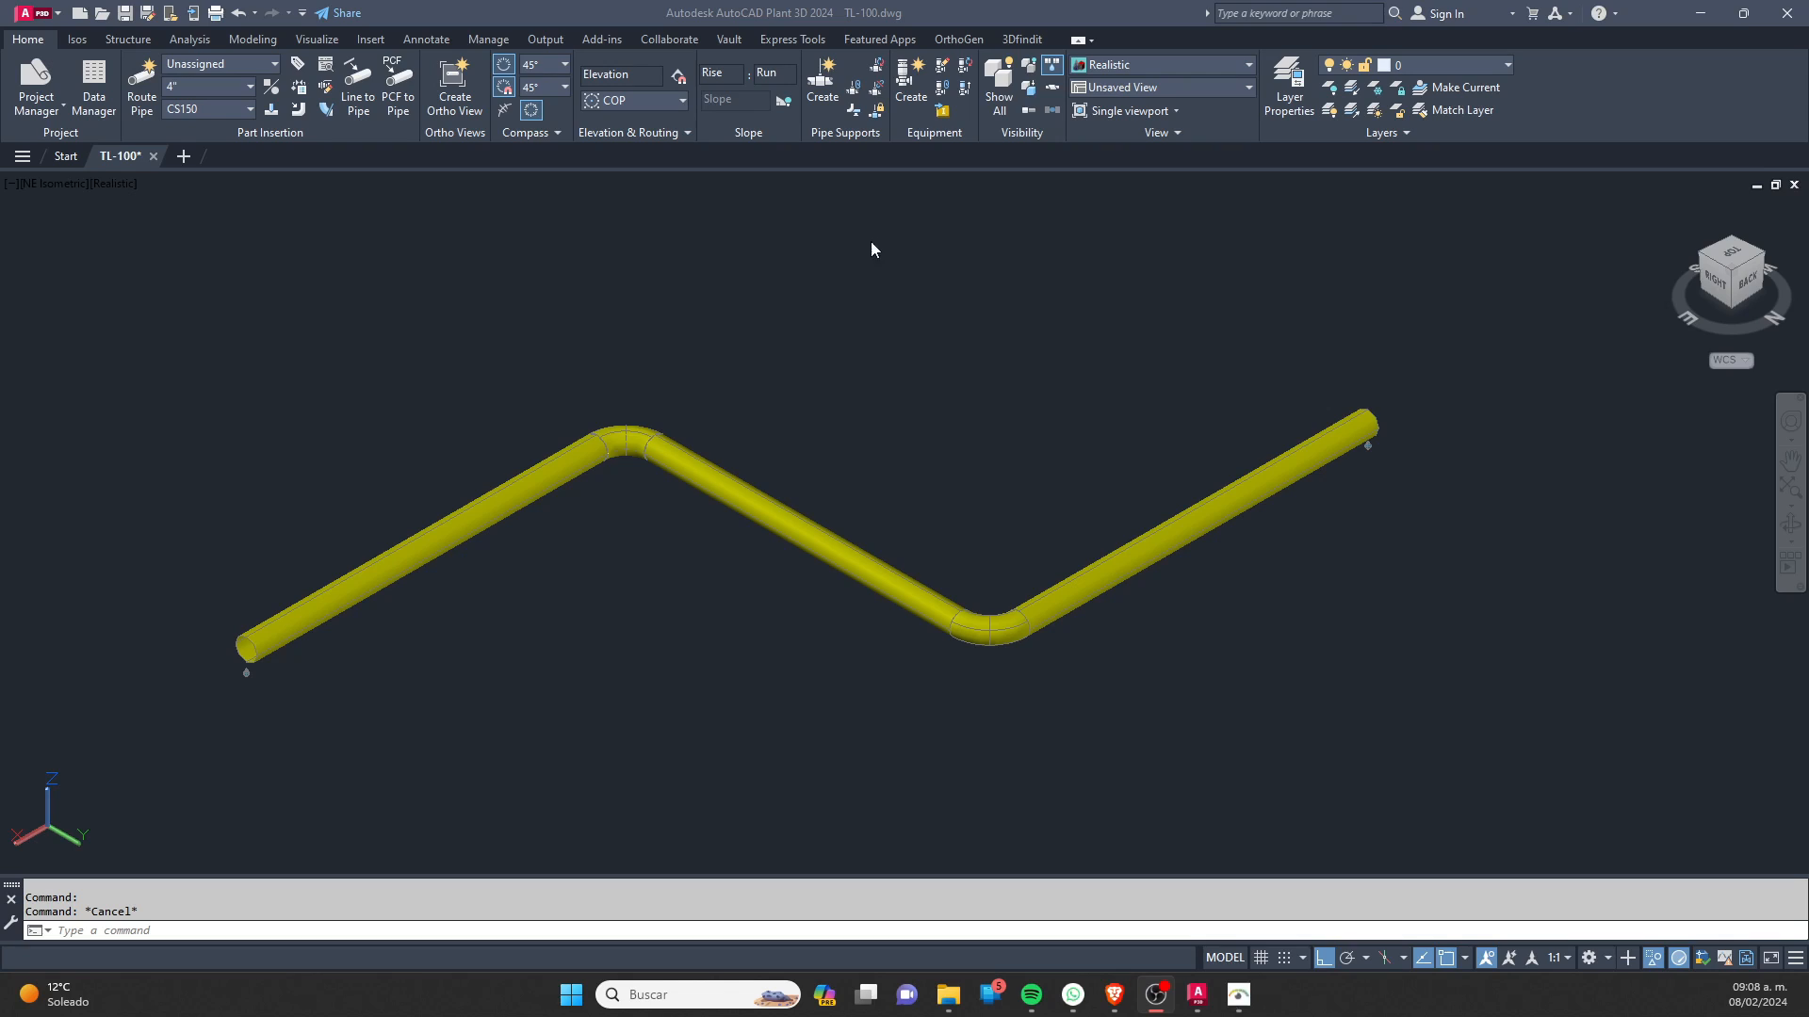
left_click(1027, 43)
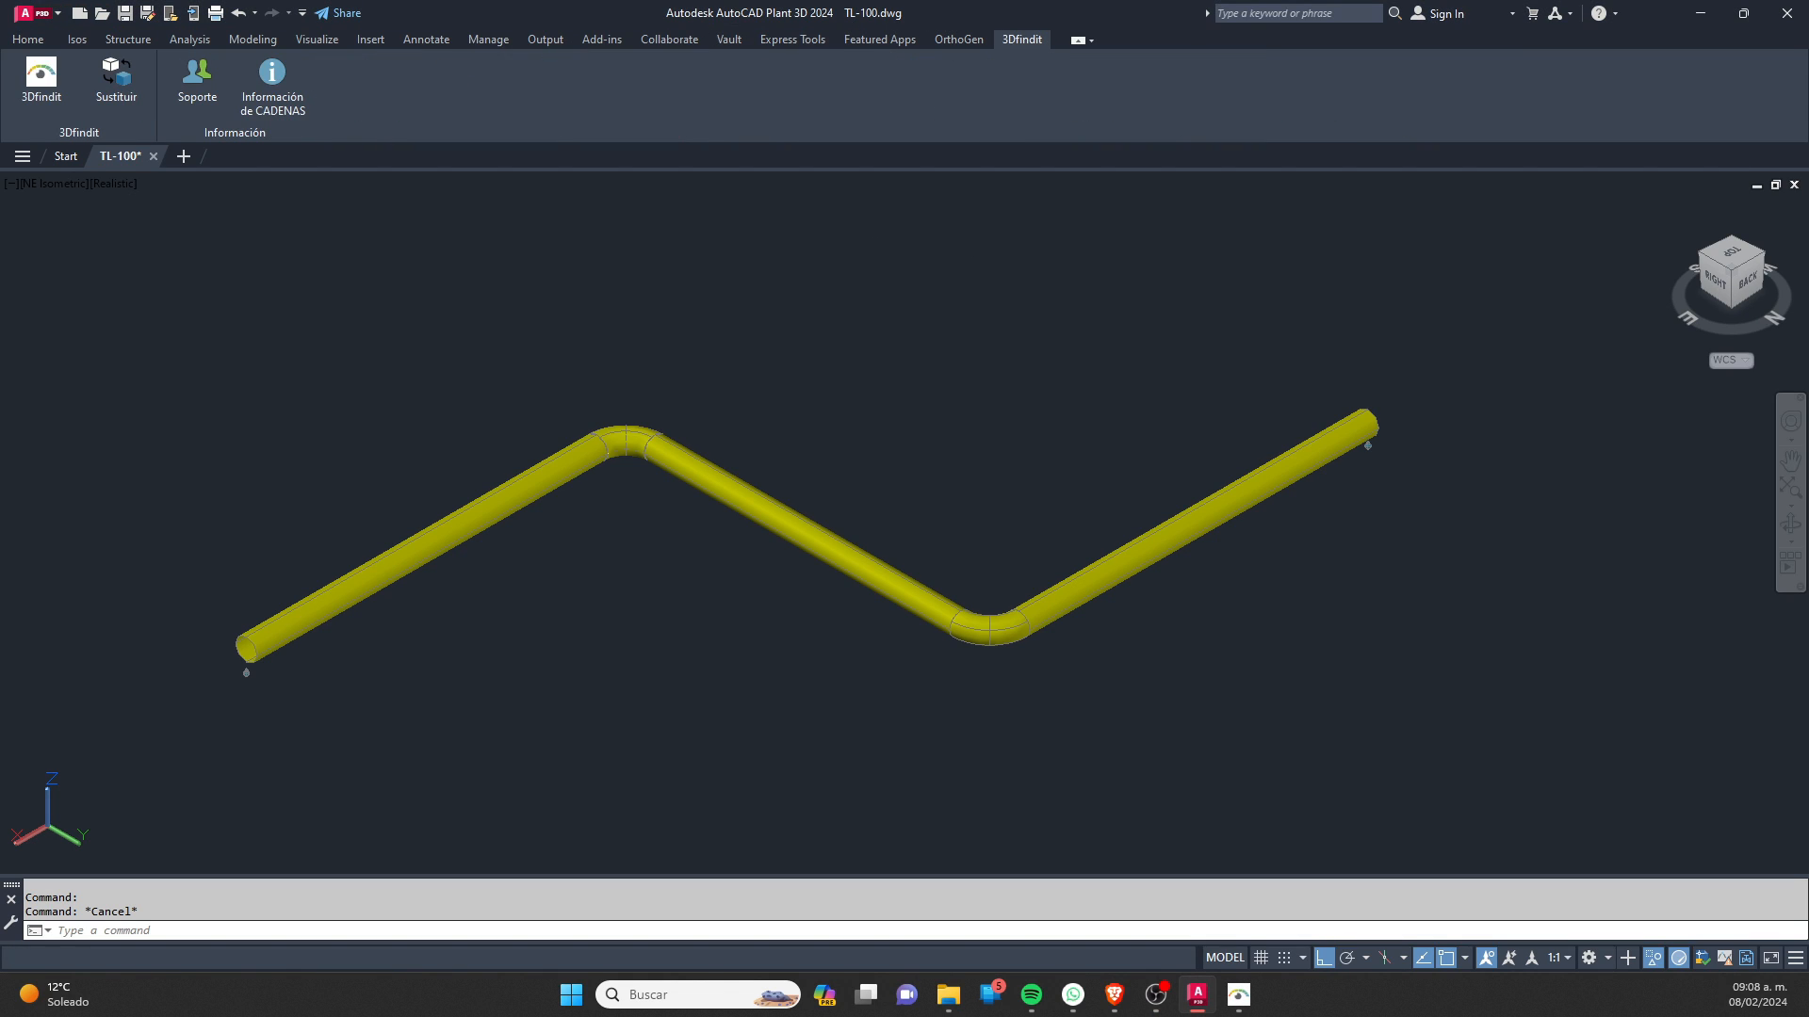
left_click(39, 74)
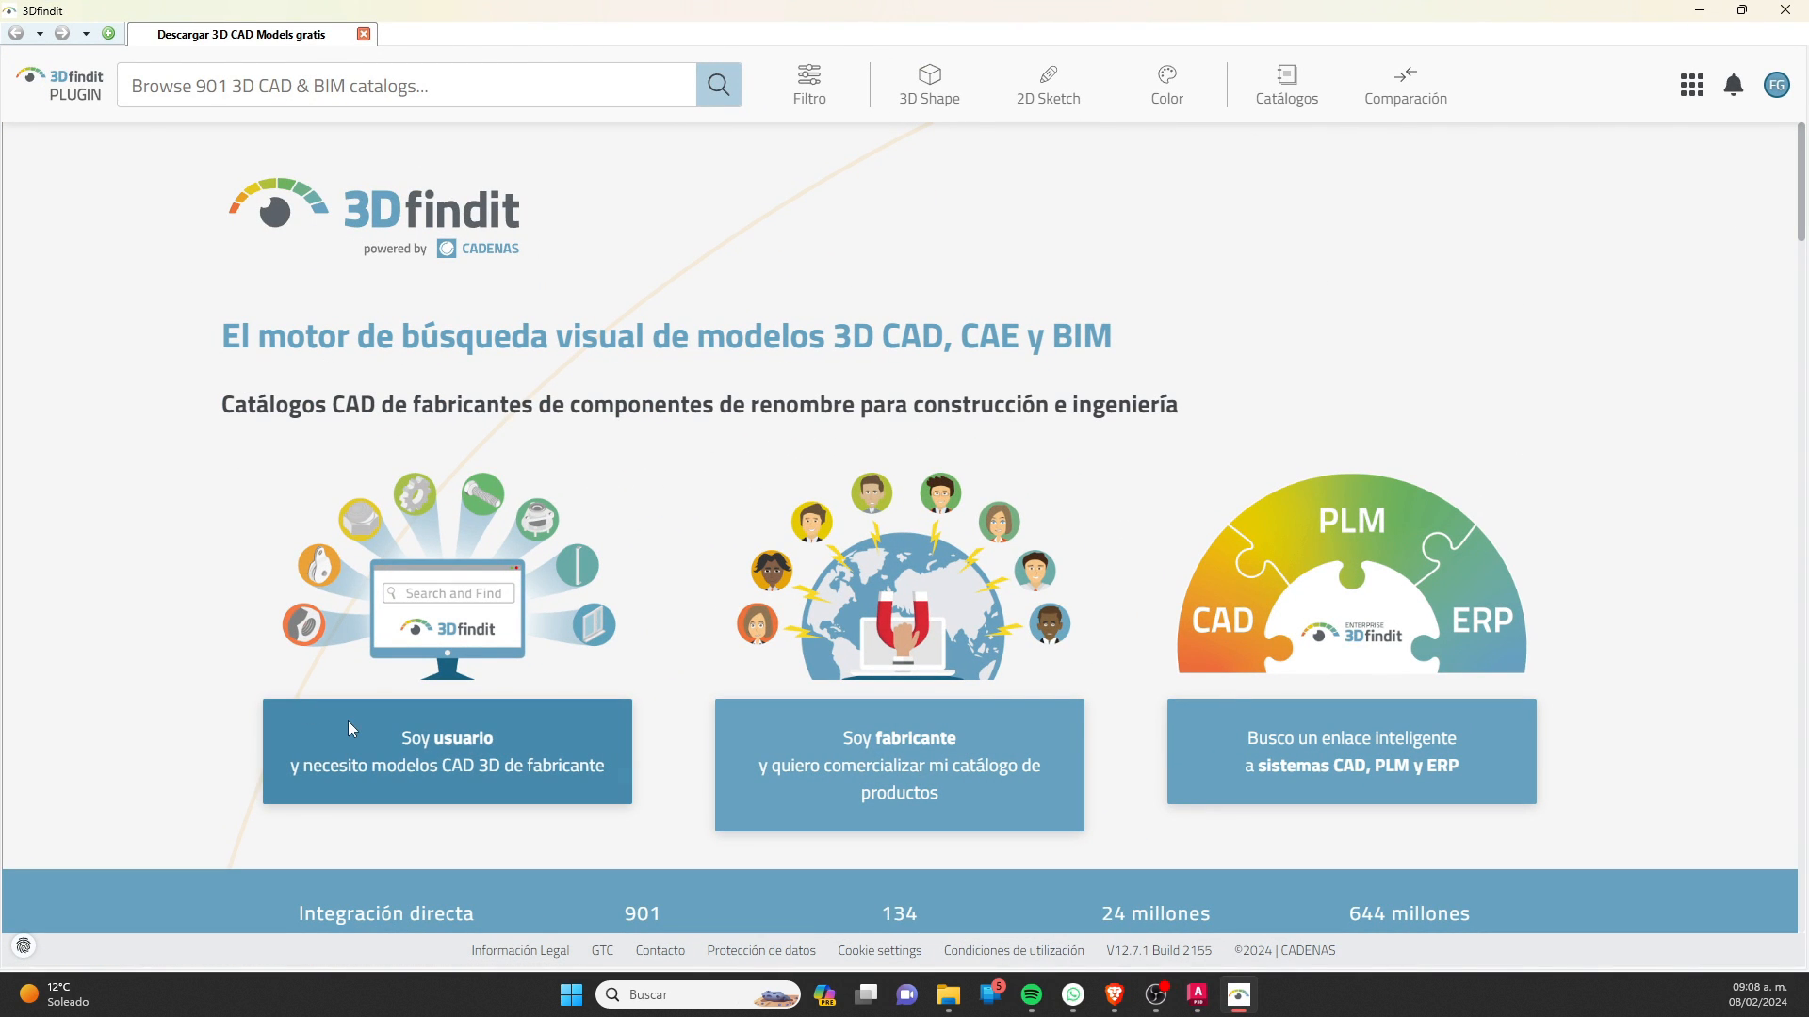
Step: Open the library of manufacturer 3D CAD catalogs for users and check the account options
left_click(430, 786)
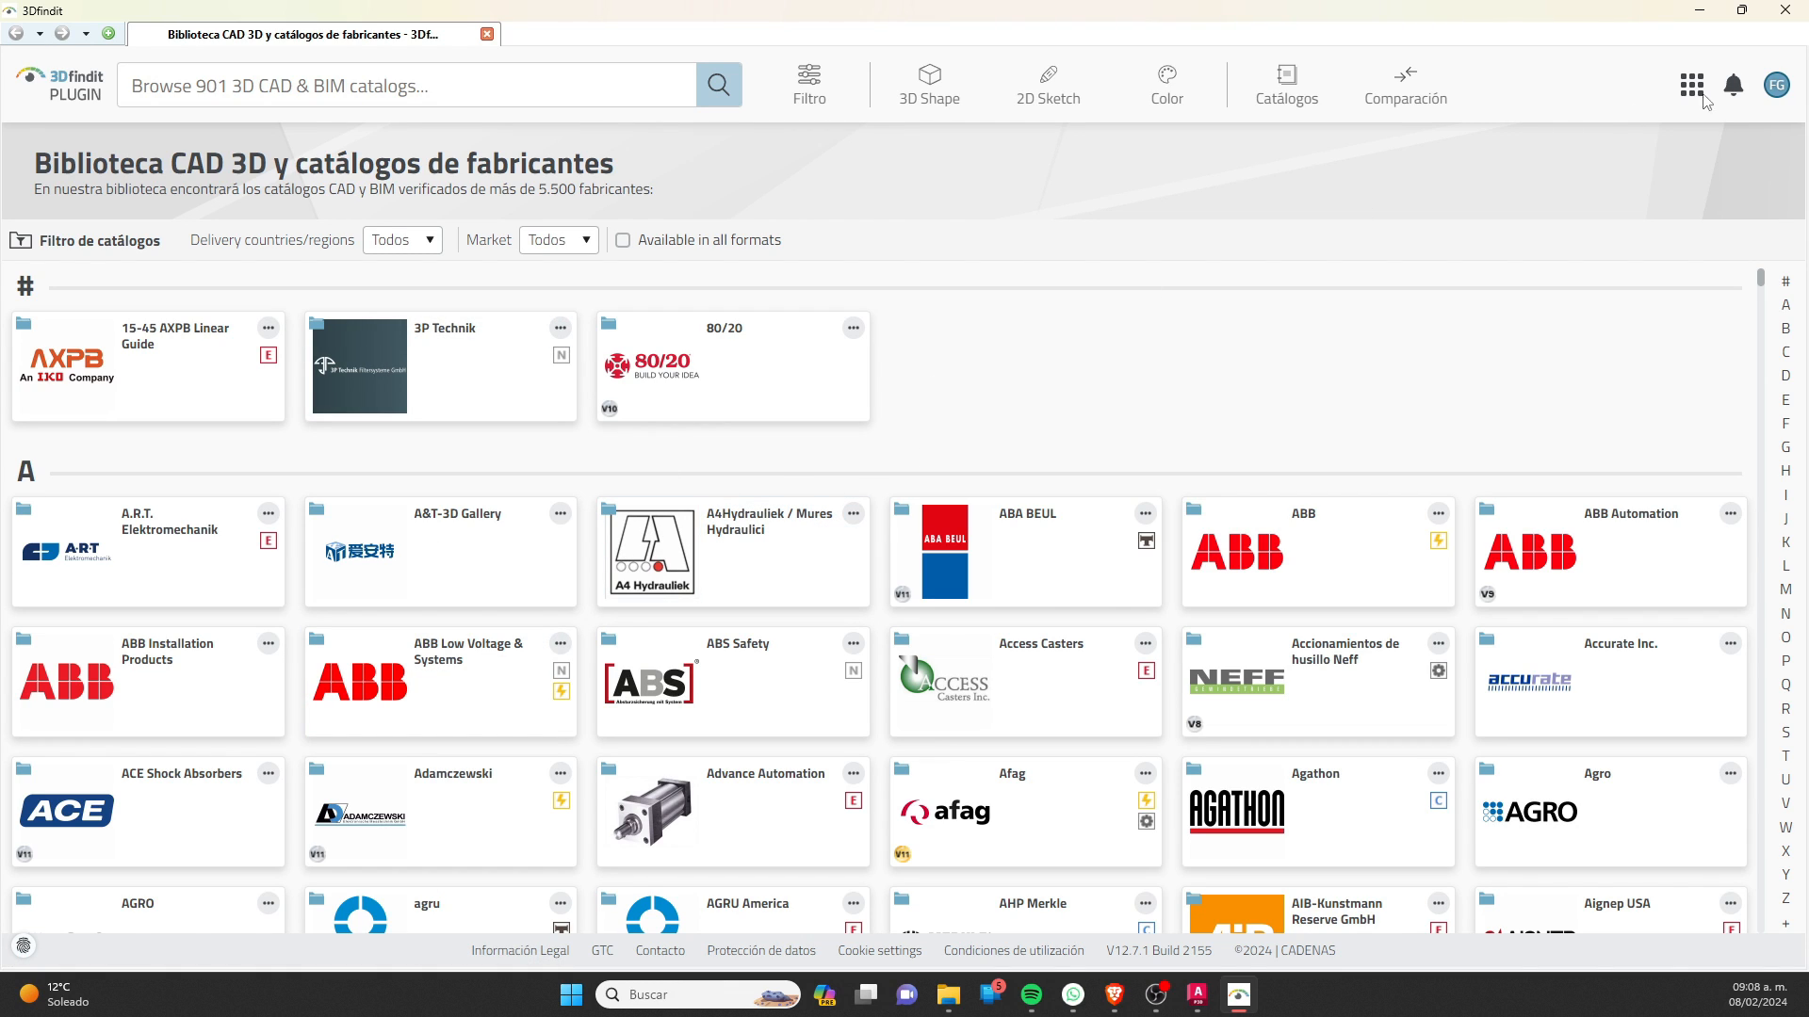
left_click(1779, 89)
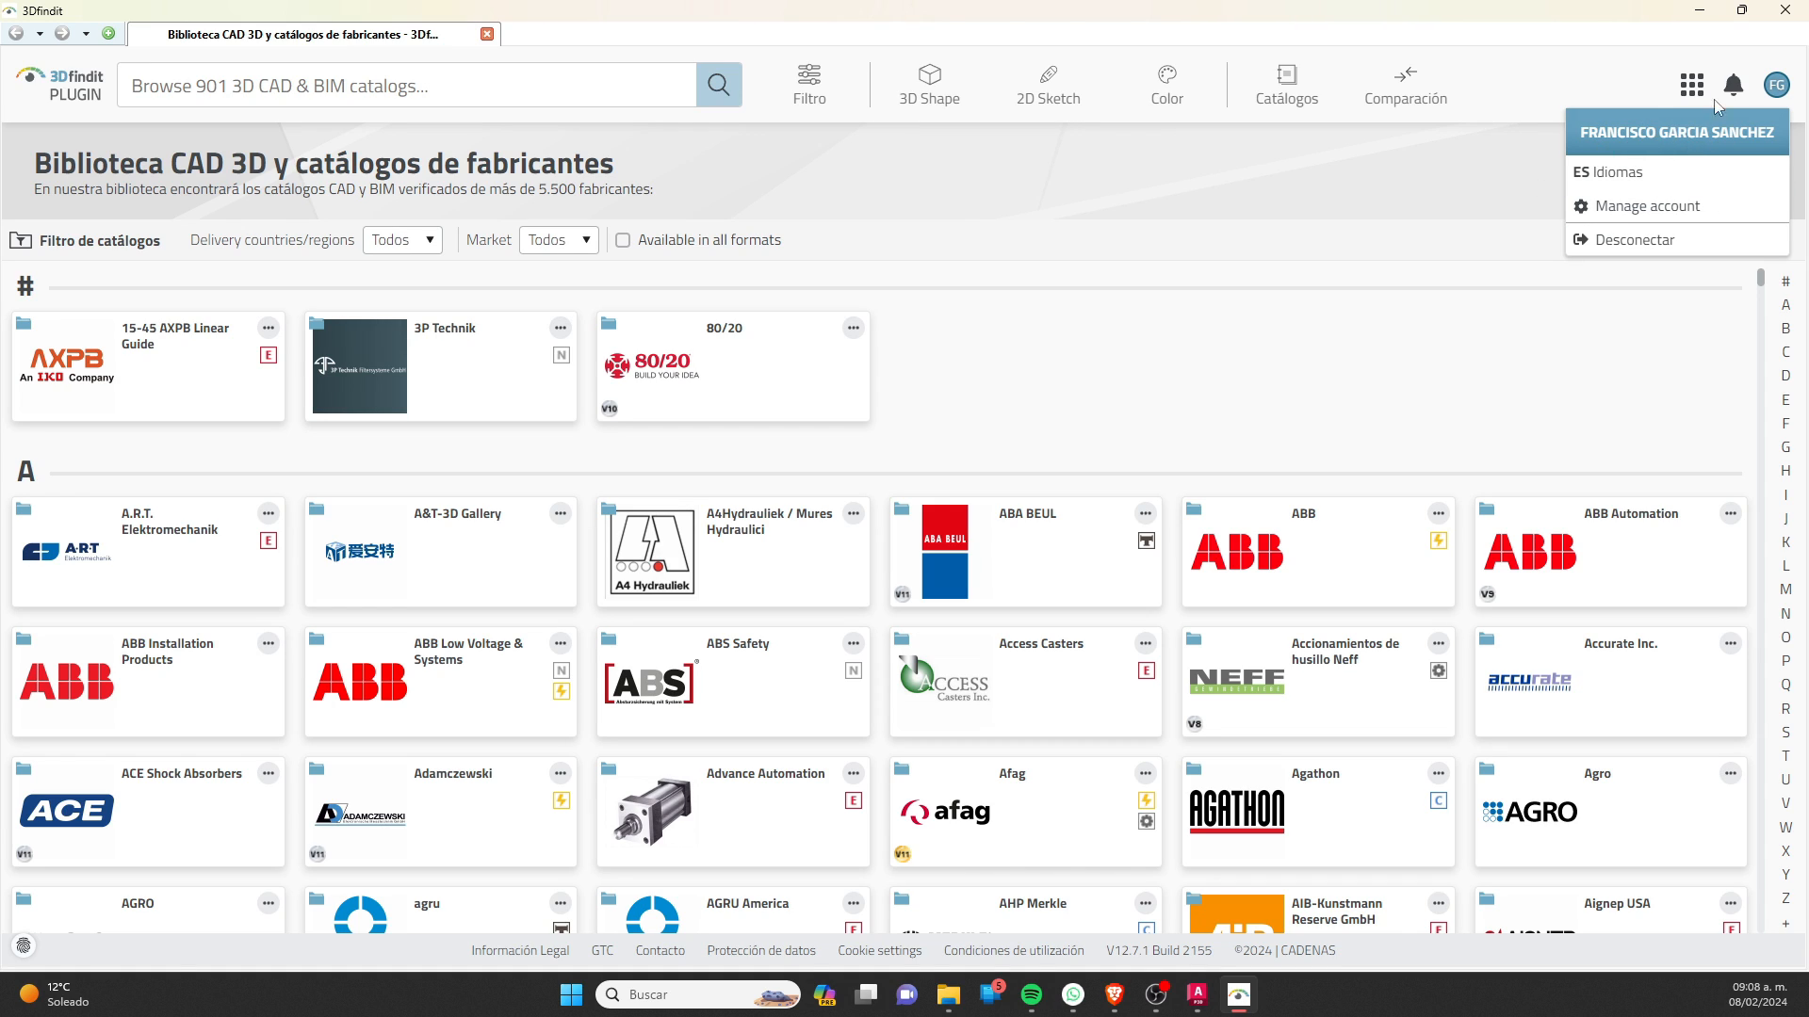
left_click(1033, 361)
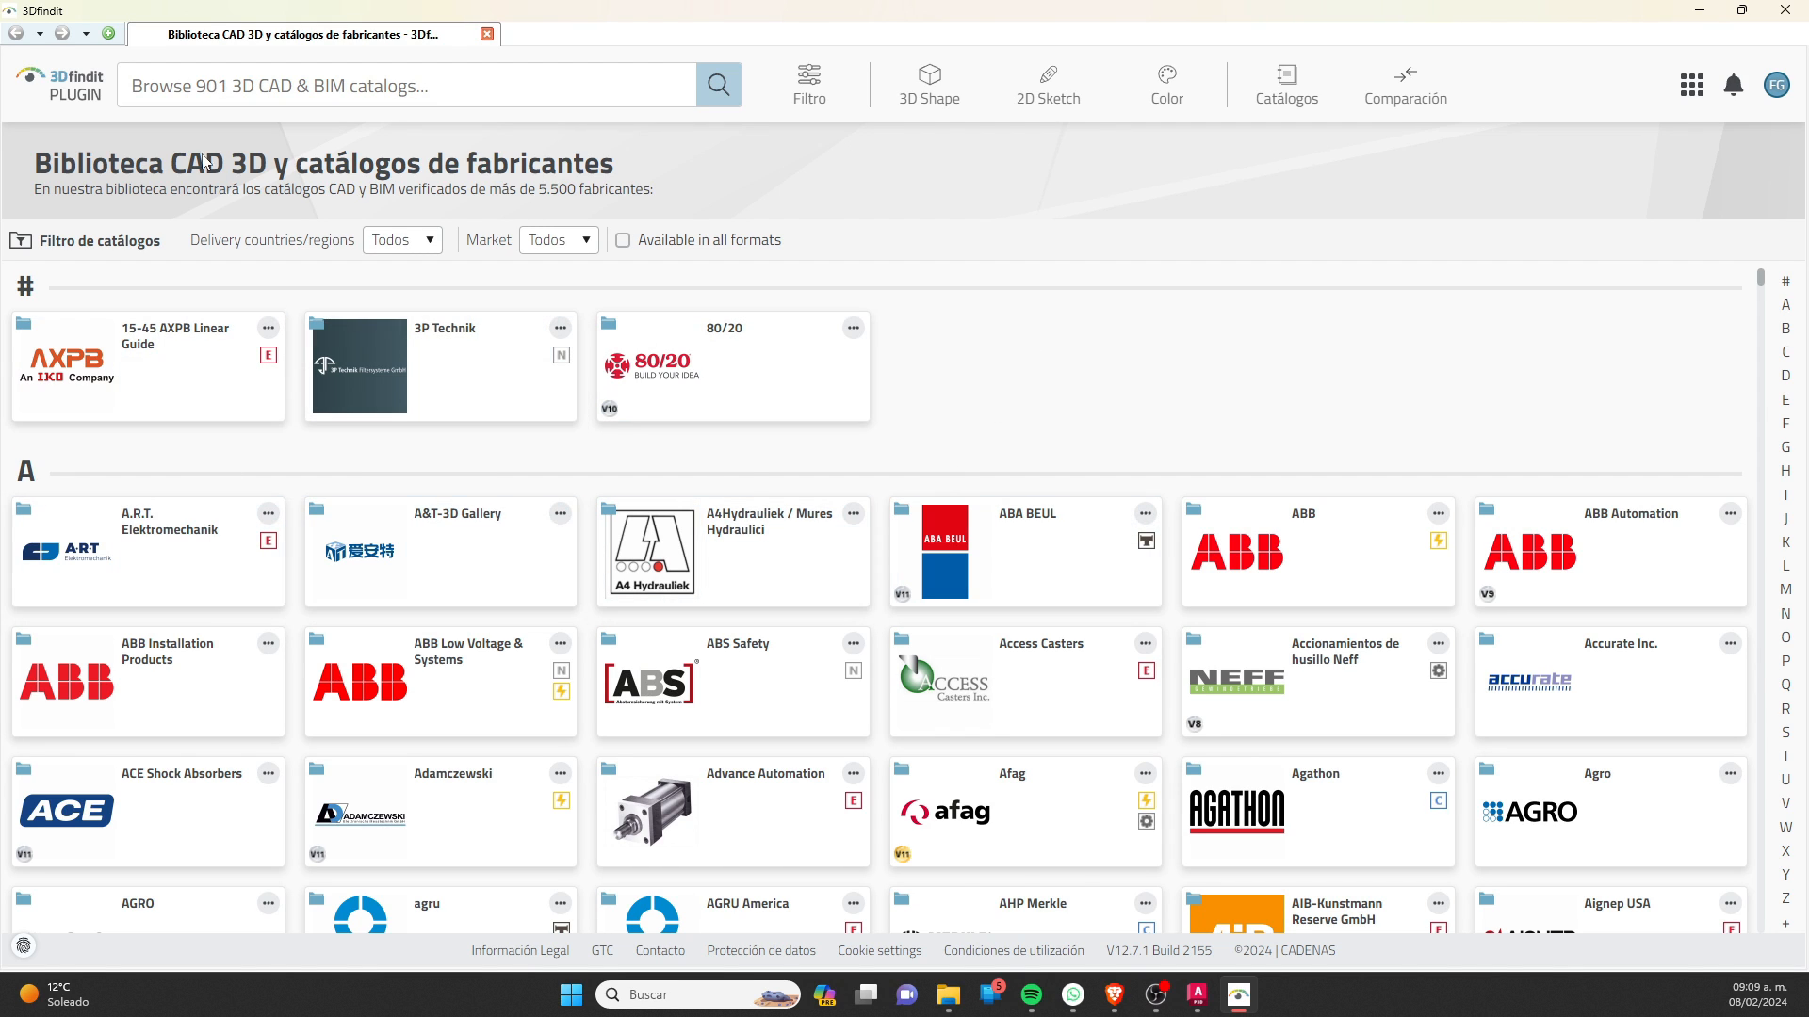
scroll(355, 234, "down", 1)
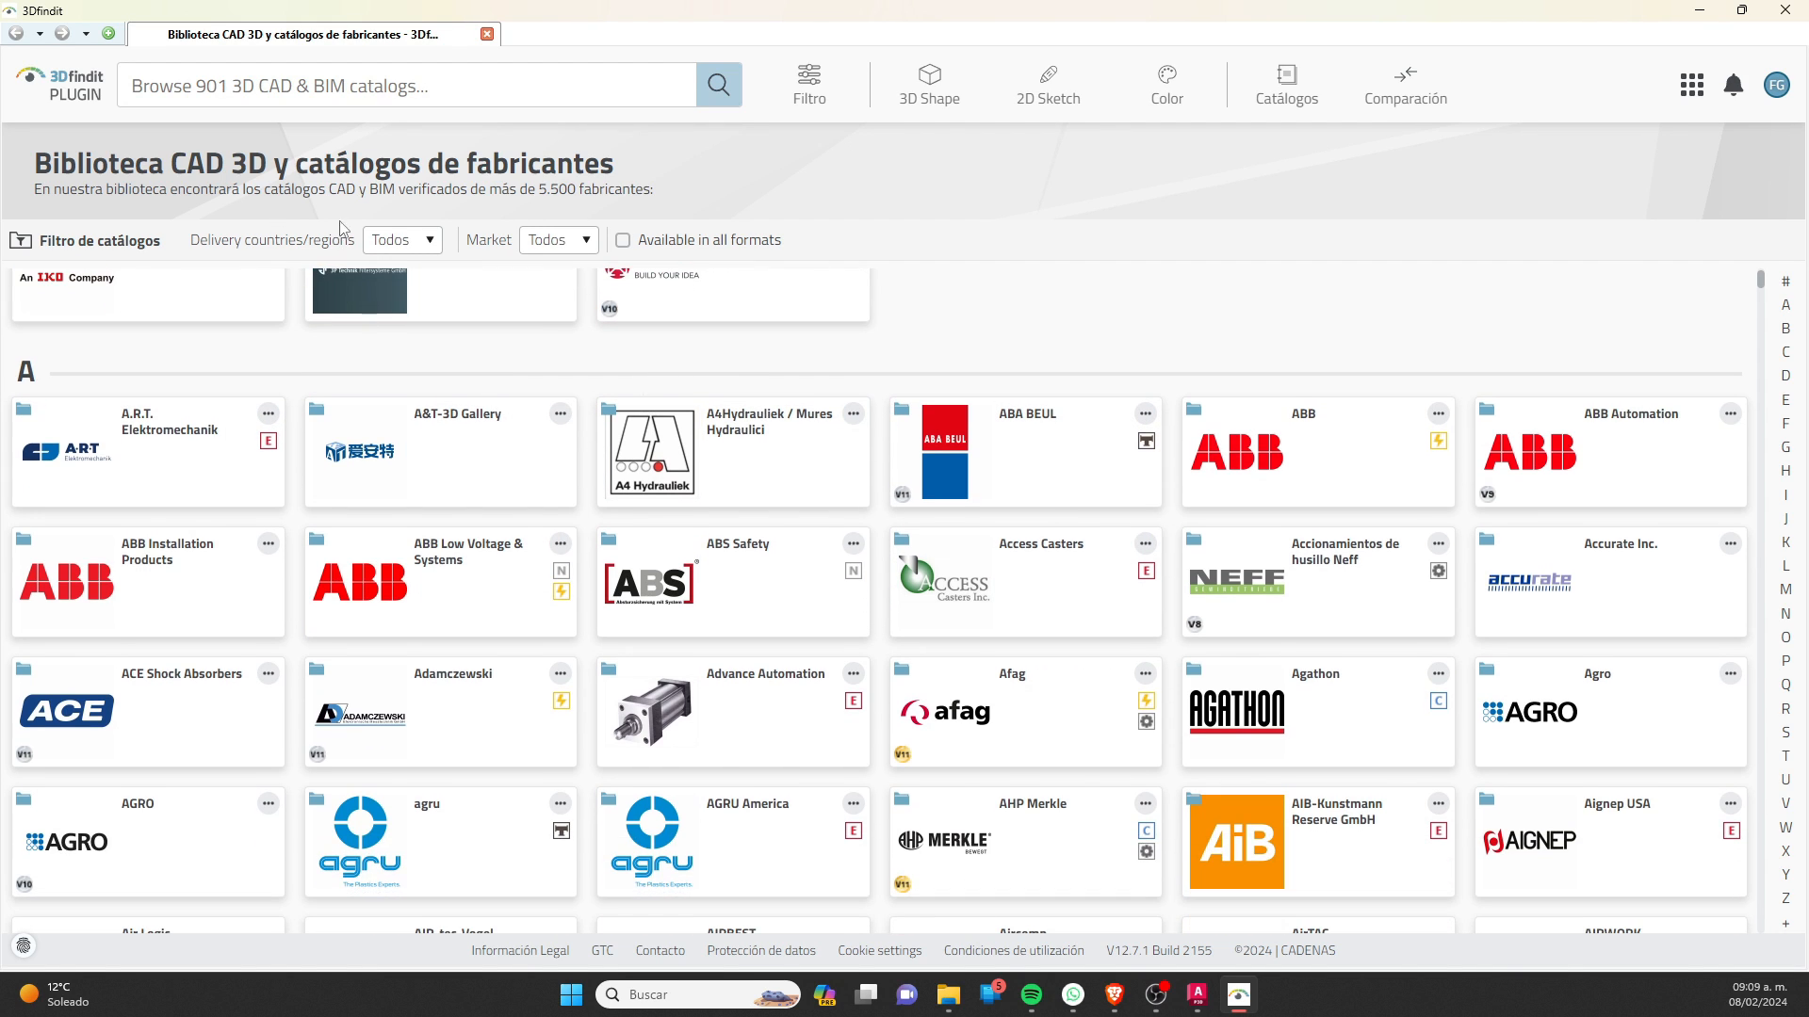
Step: Search all catalogs for VALVE GATE
left_click(290, 81)
type("VAL")
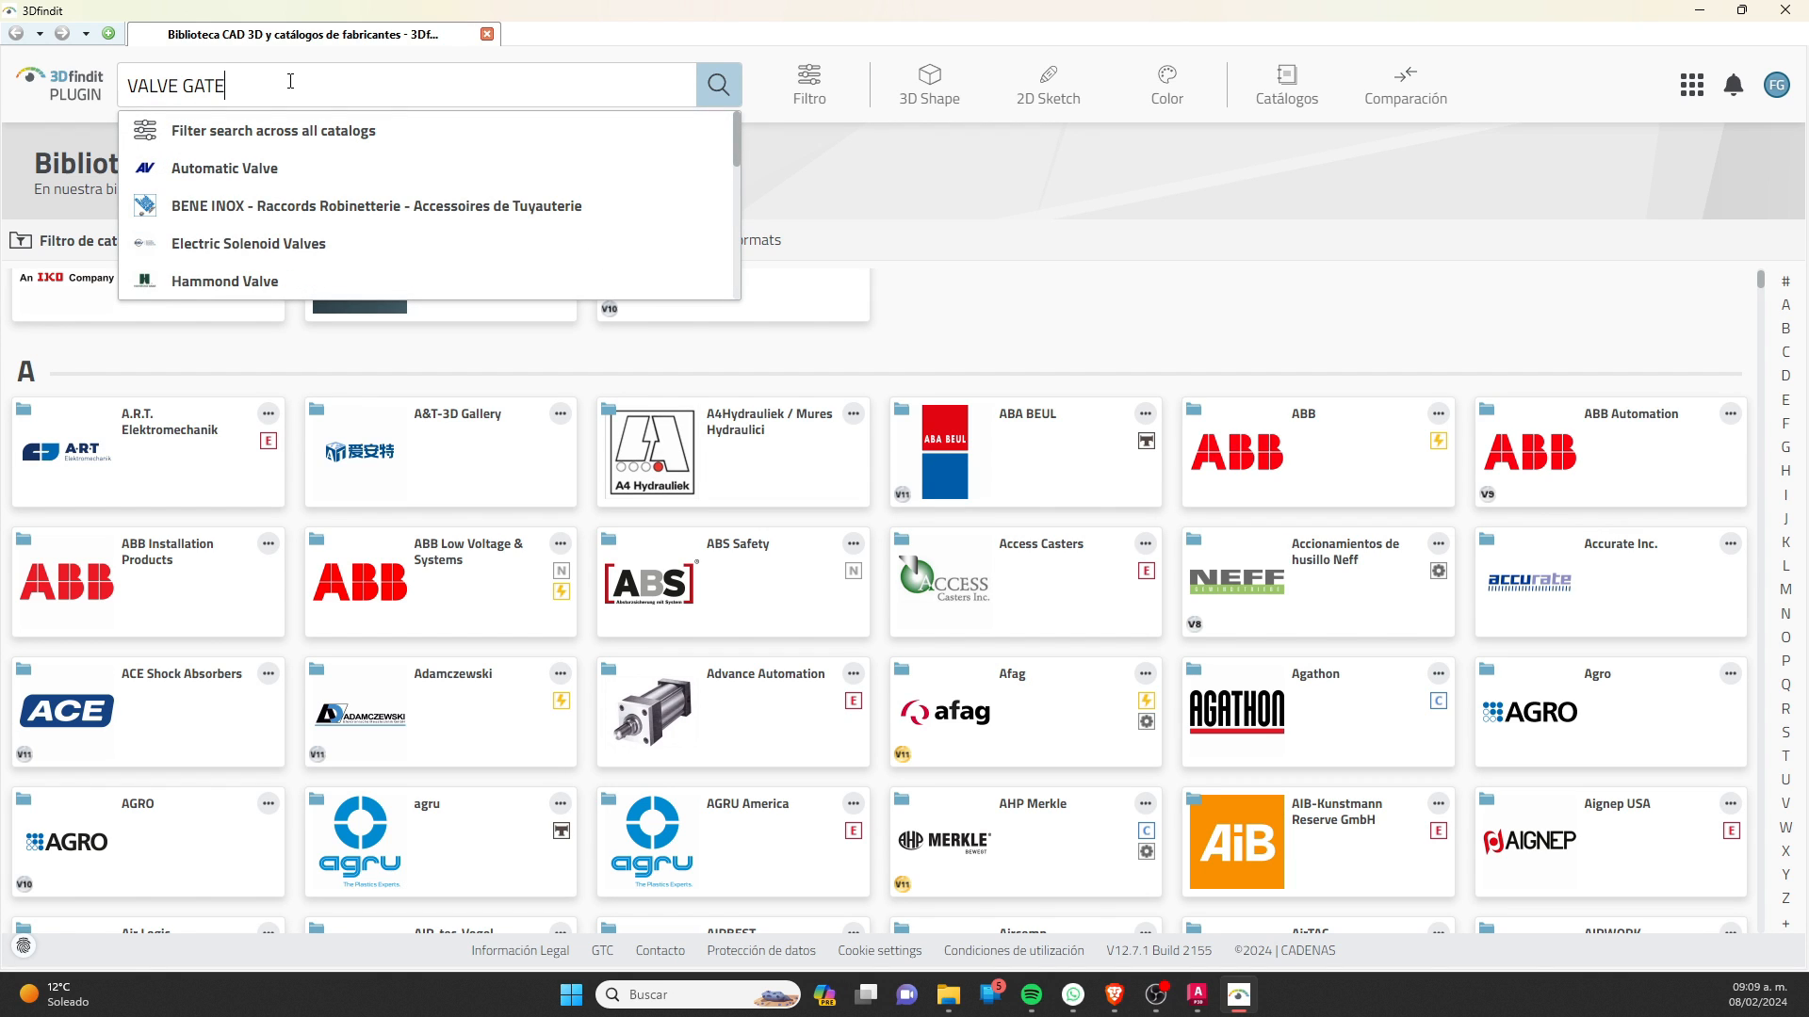
type("VE GATE")
key("Return")
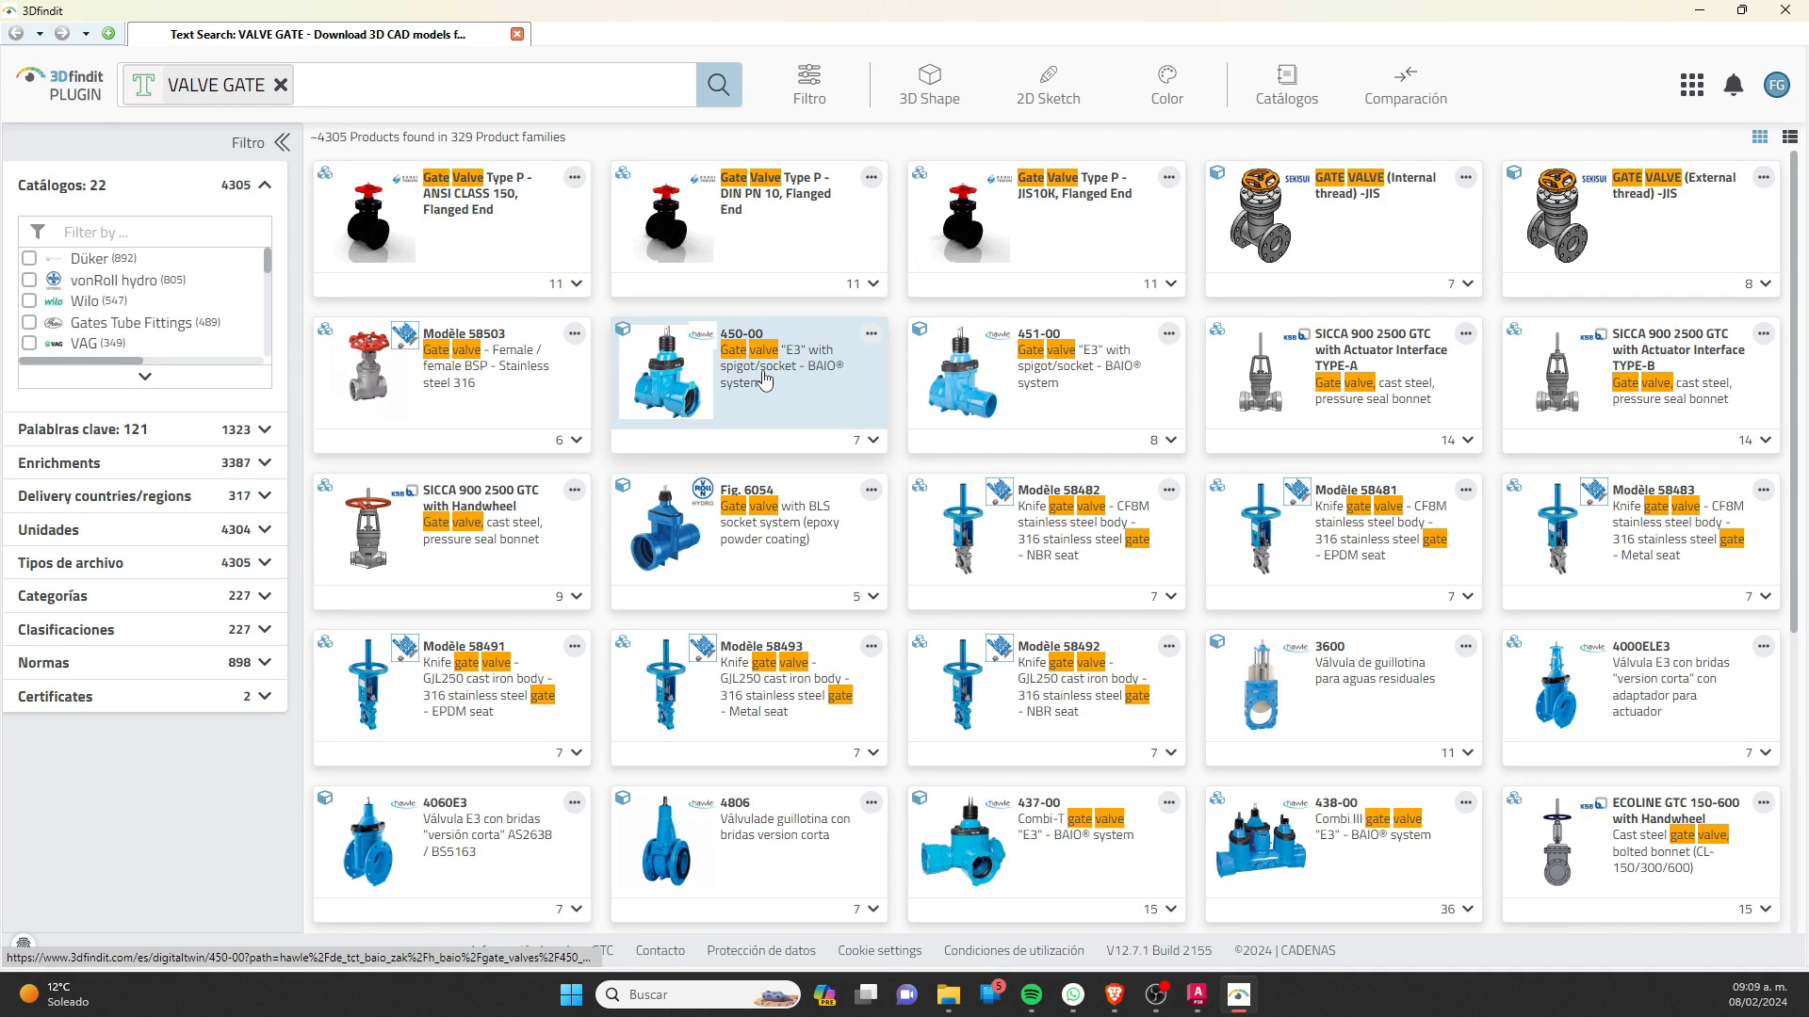
Step: Open the ECOLINE GTC 150-600 with Handwheel cast steel gate valve from the results and review its table of nominal diameters
scroll(831, 497, "down", 1)
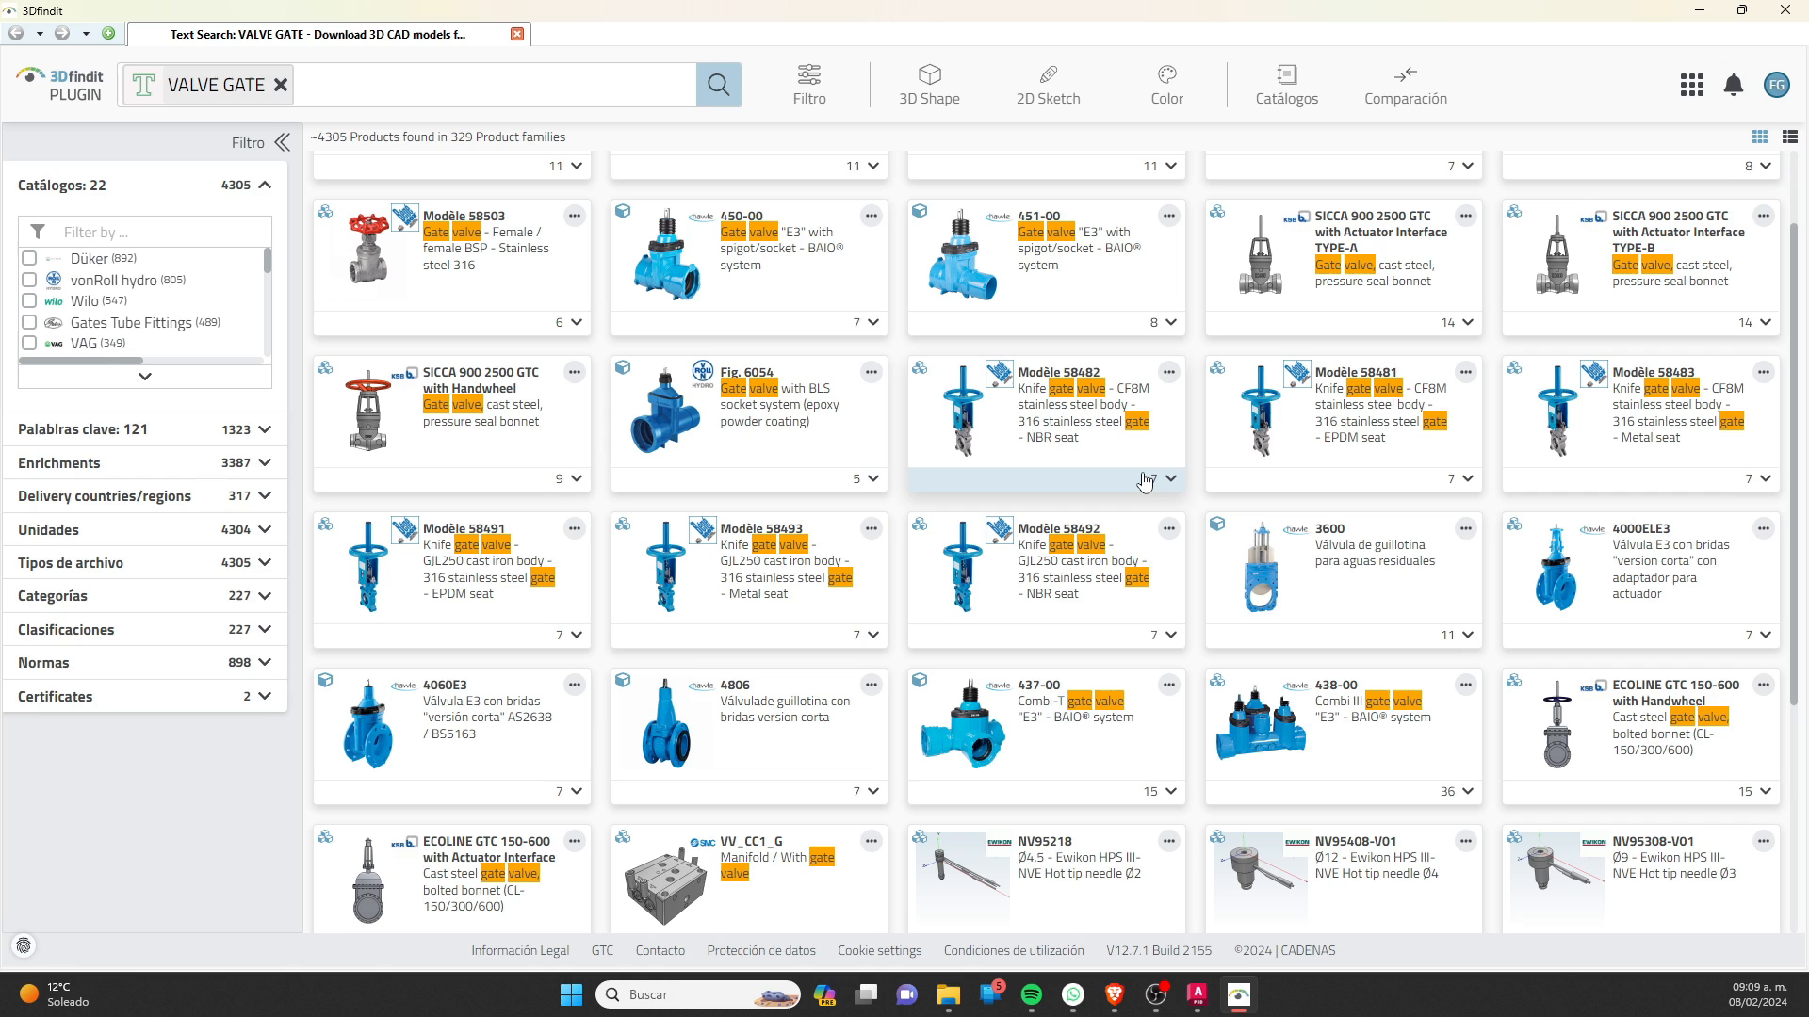
scroll(1319, 508, "down", 4)
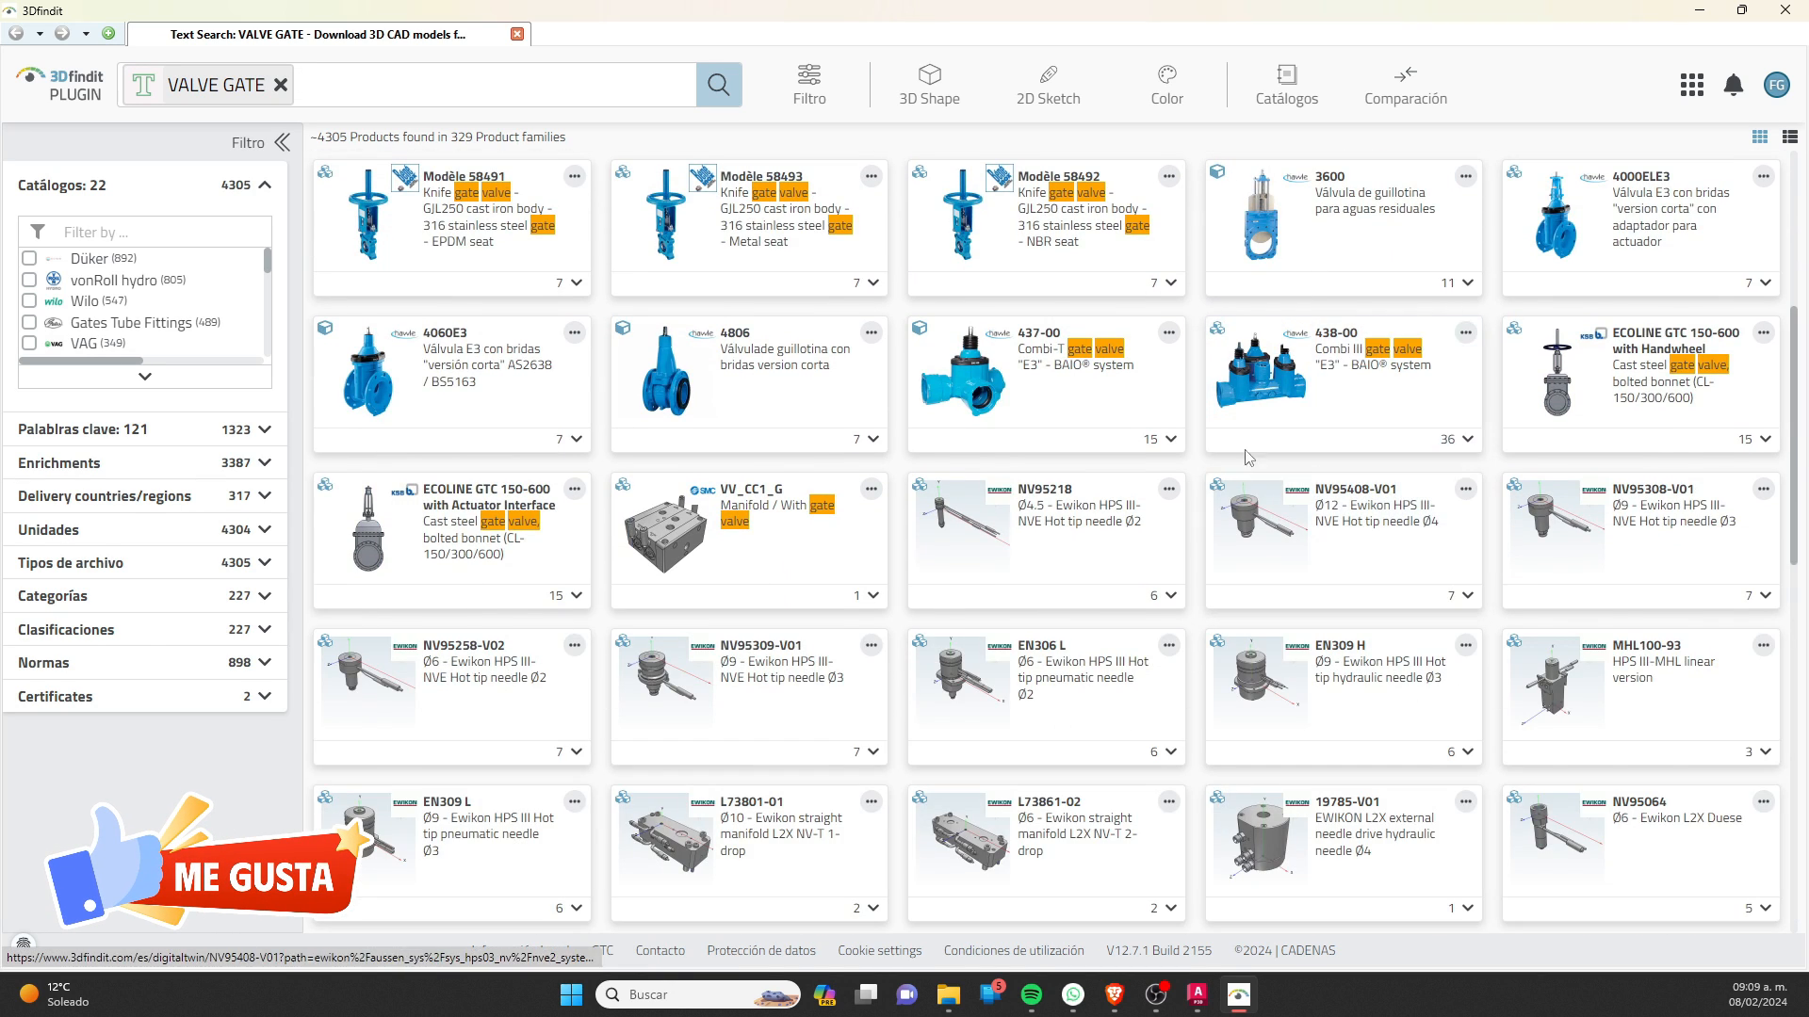
left_click(1616, 379)
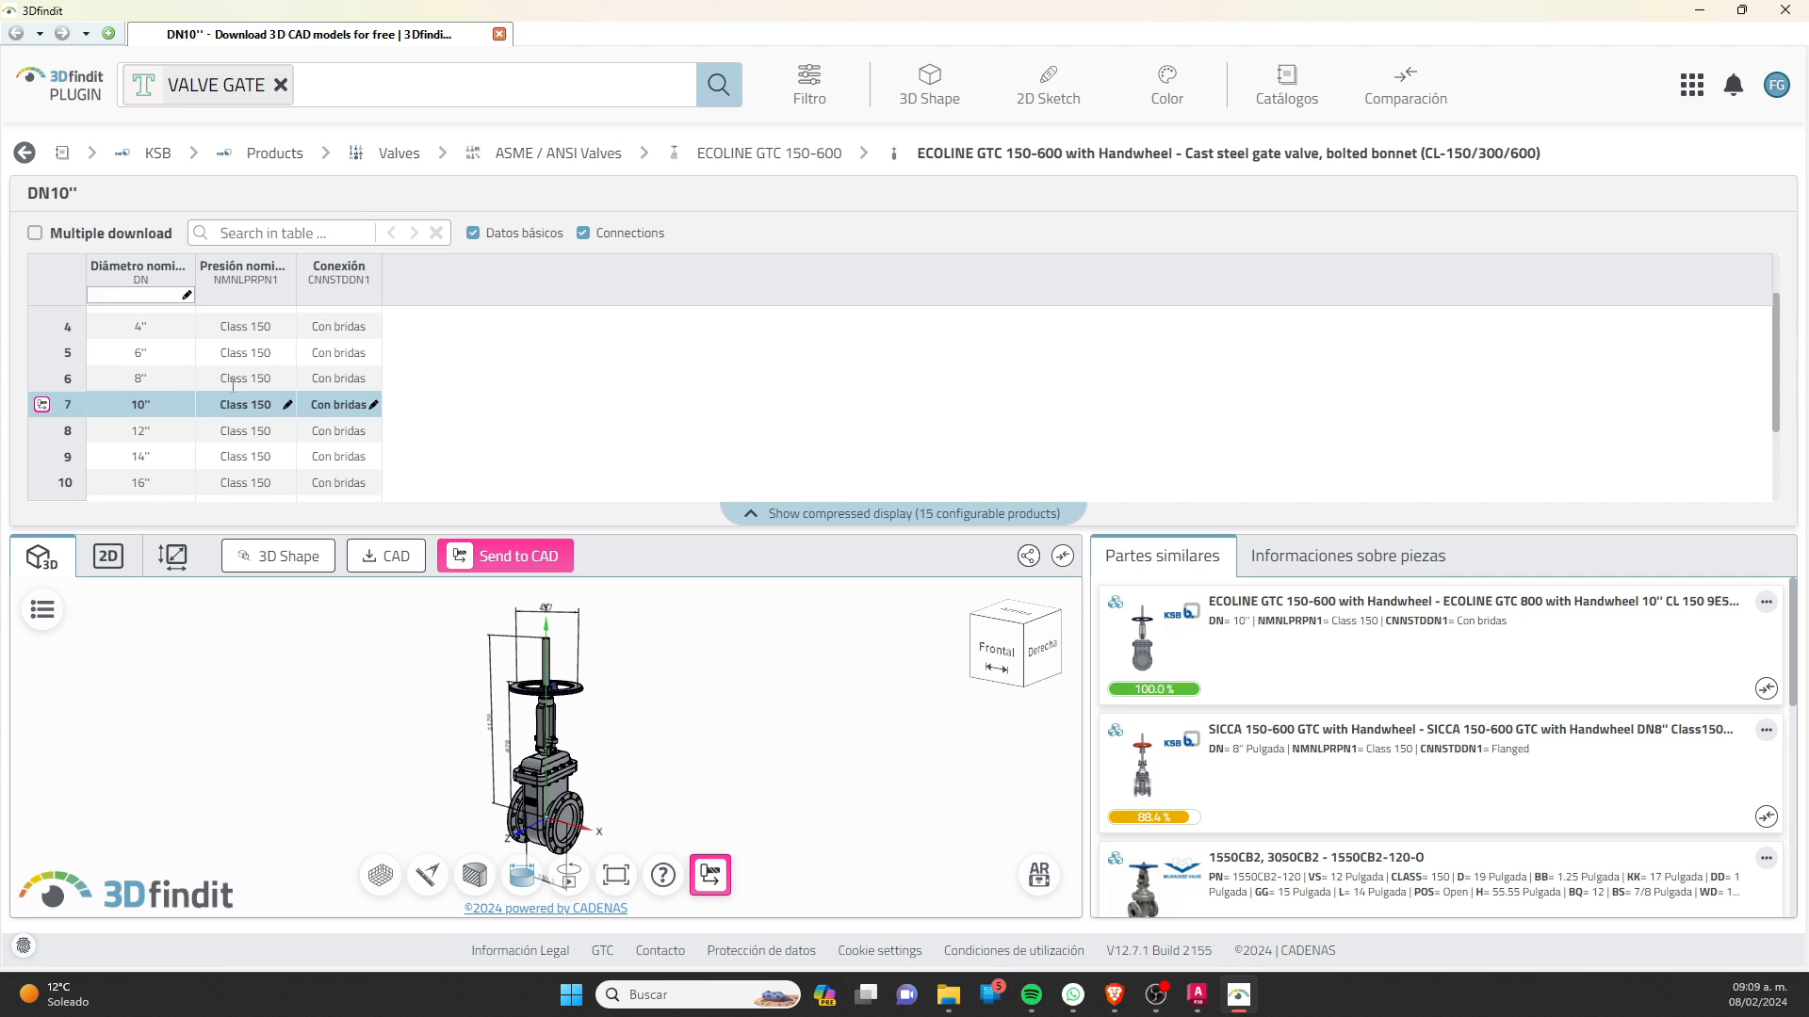
scroll(186, 384, "up", 1)
scroll(180, 388, "down", 1)
scroll(171, 418, "up", 1)
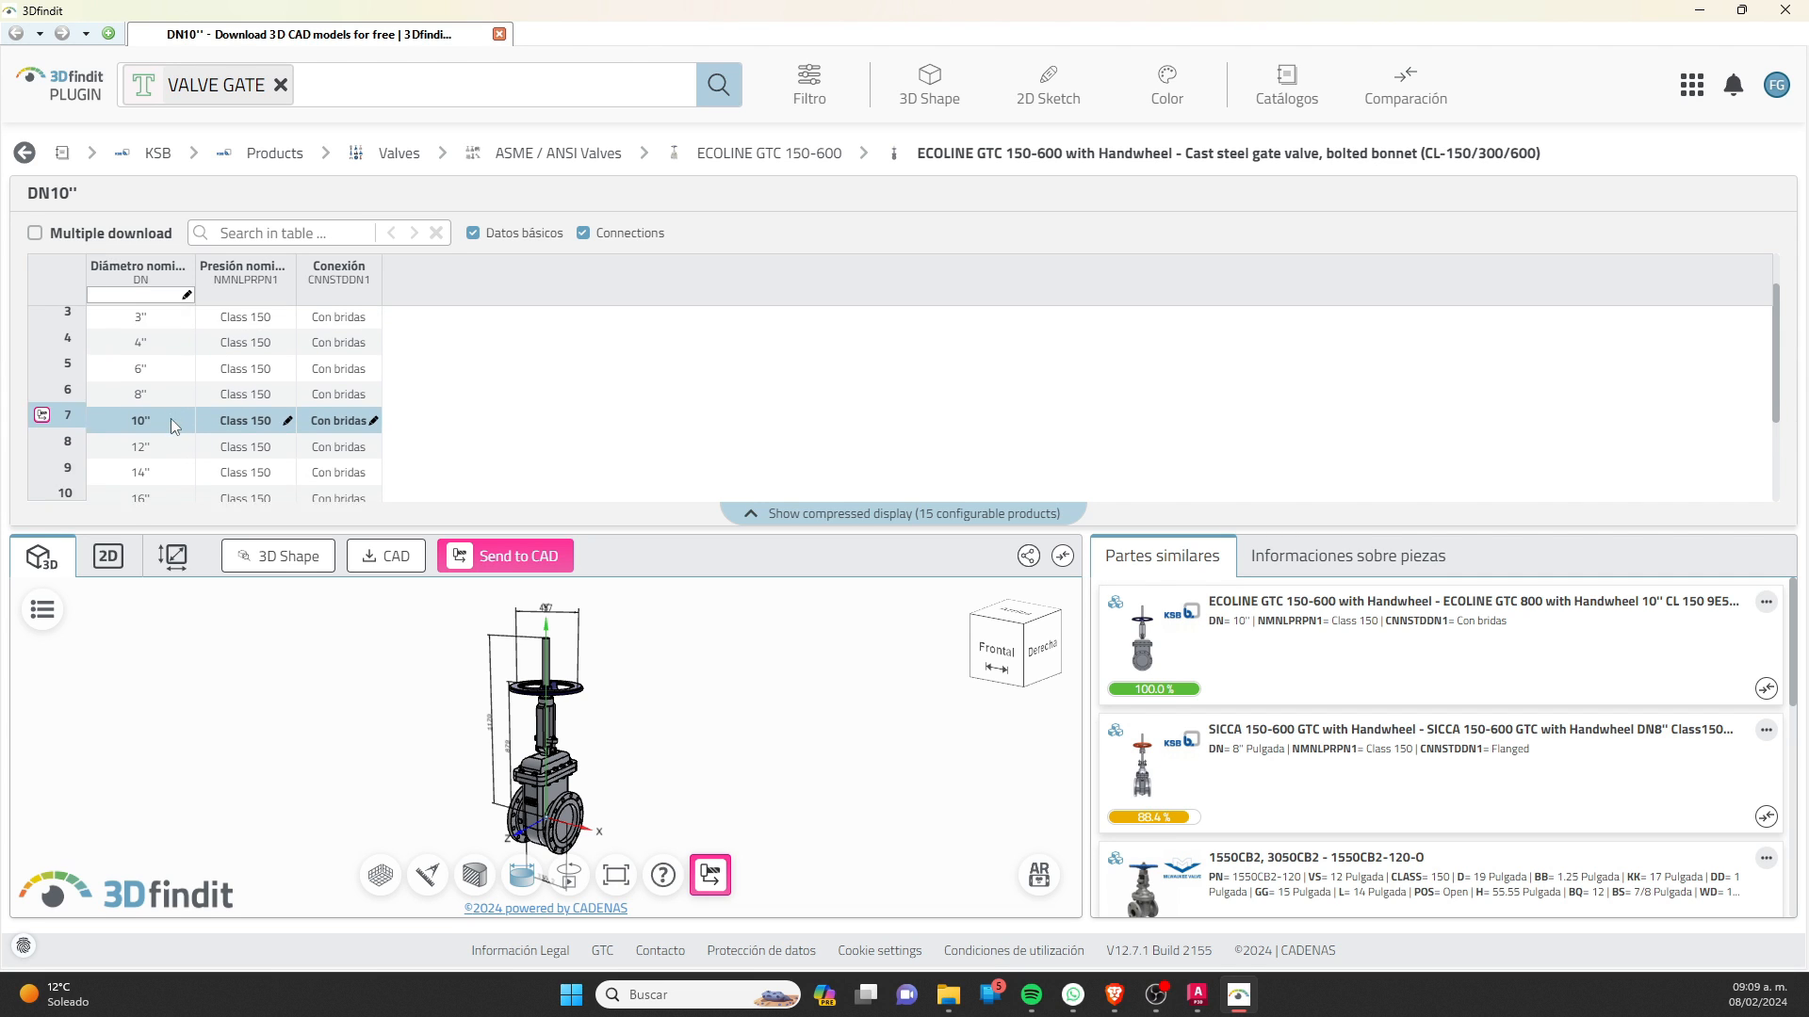
scroll(172, 418, "up", 1)
scroll(171, 416, "down", 3)
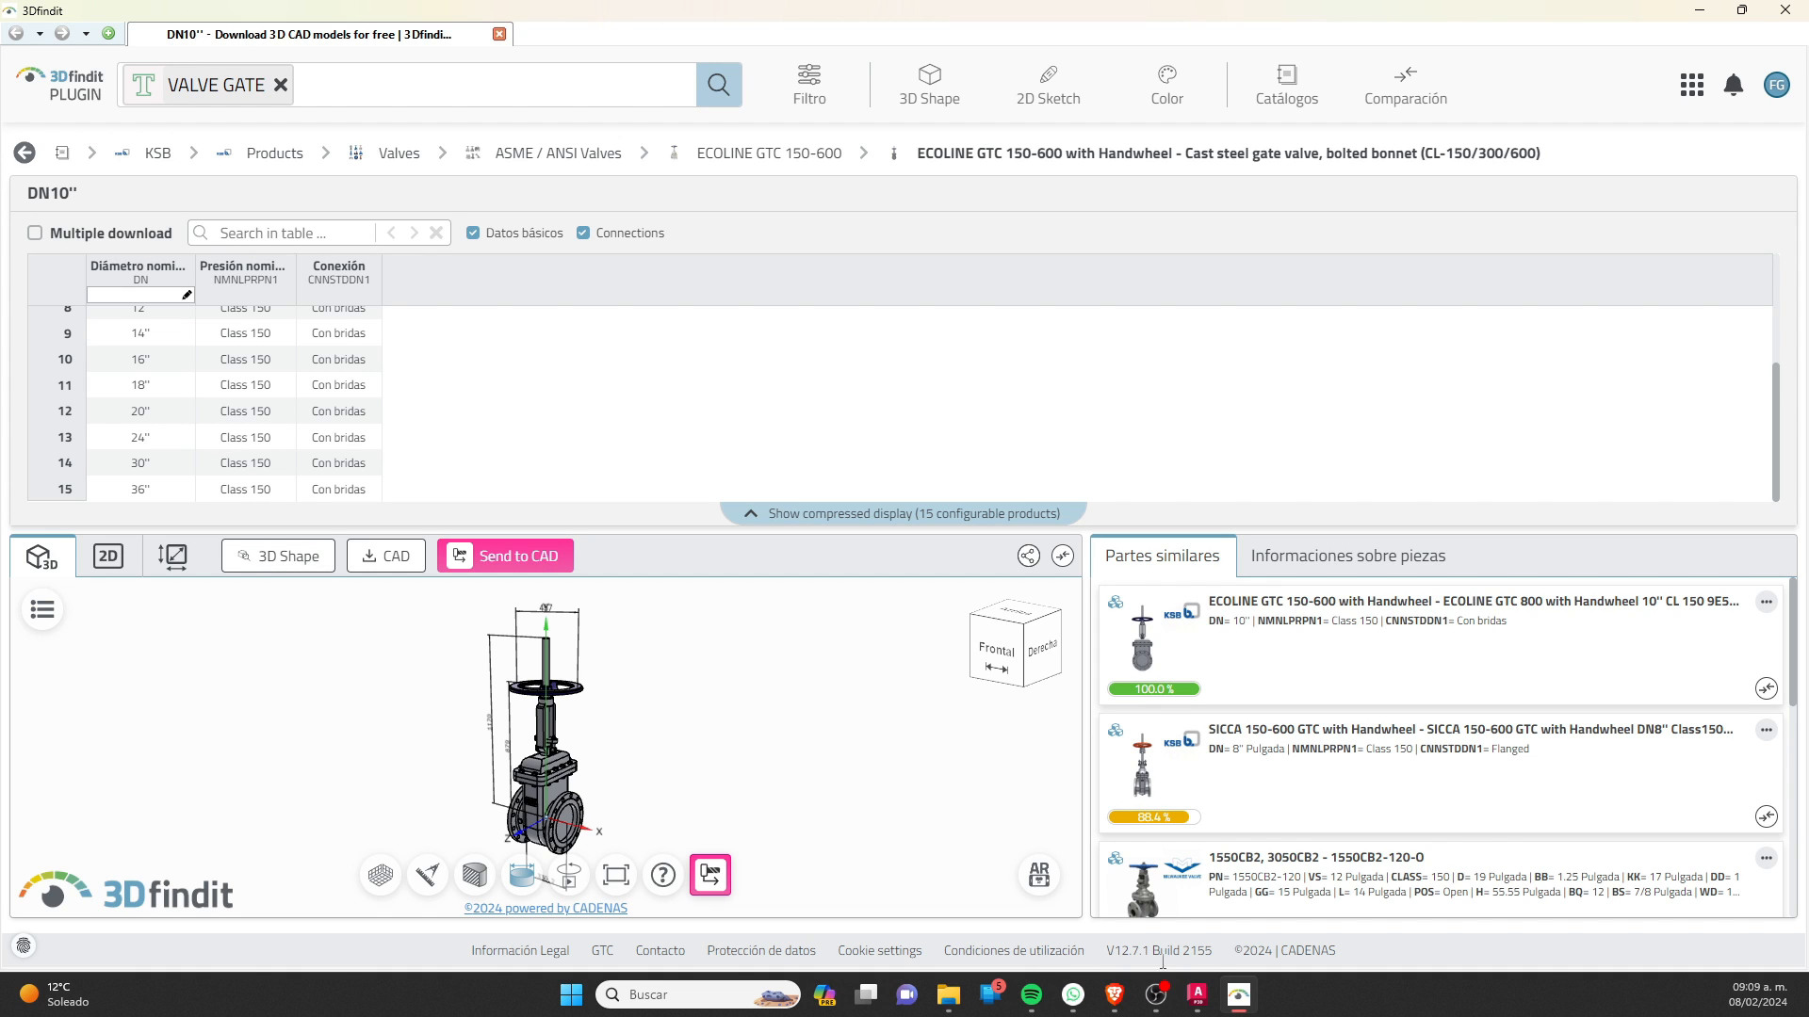
Step: Switch to AutoCAD Plant 3D, select the middle pipe segment and choose 10" as the pipe size
left_click(1700, 10)
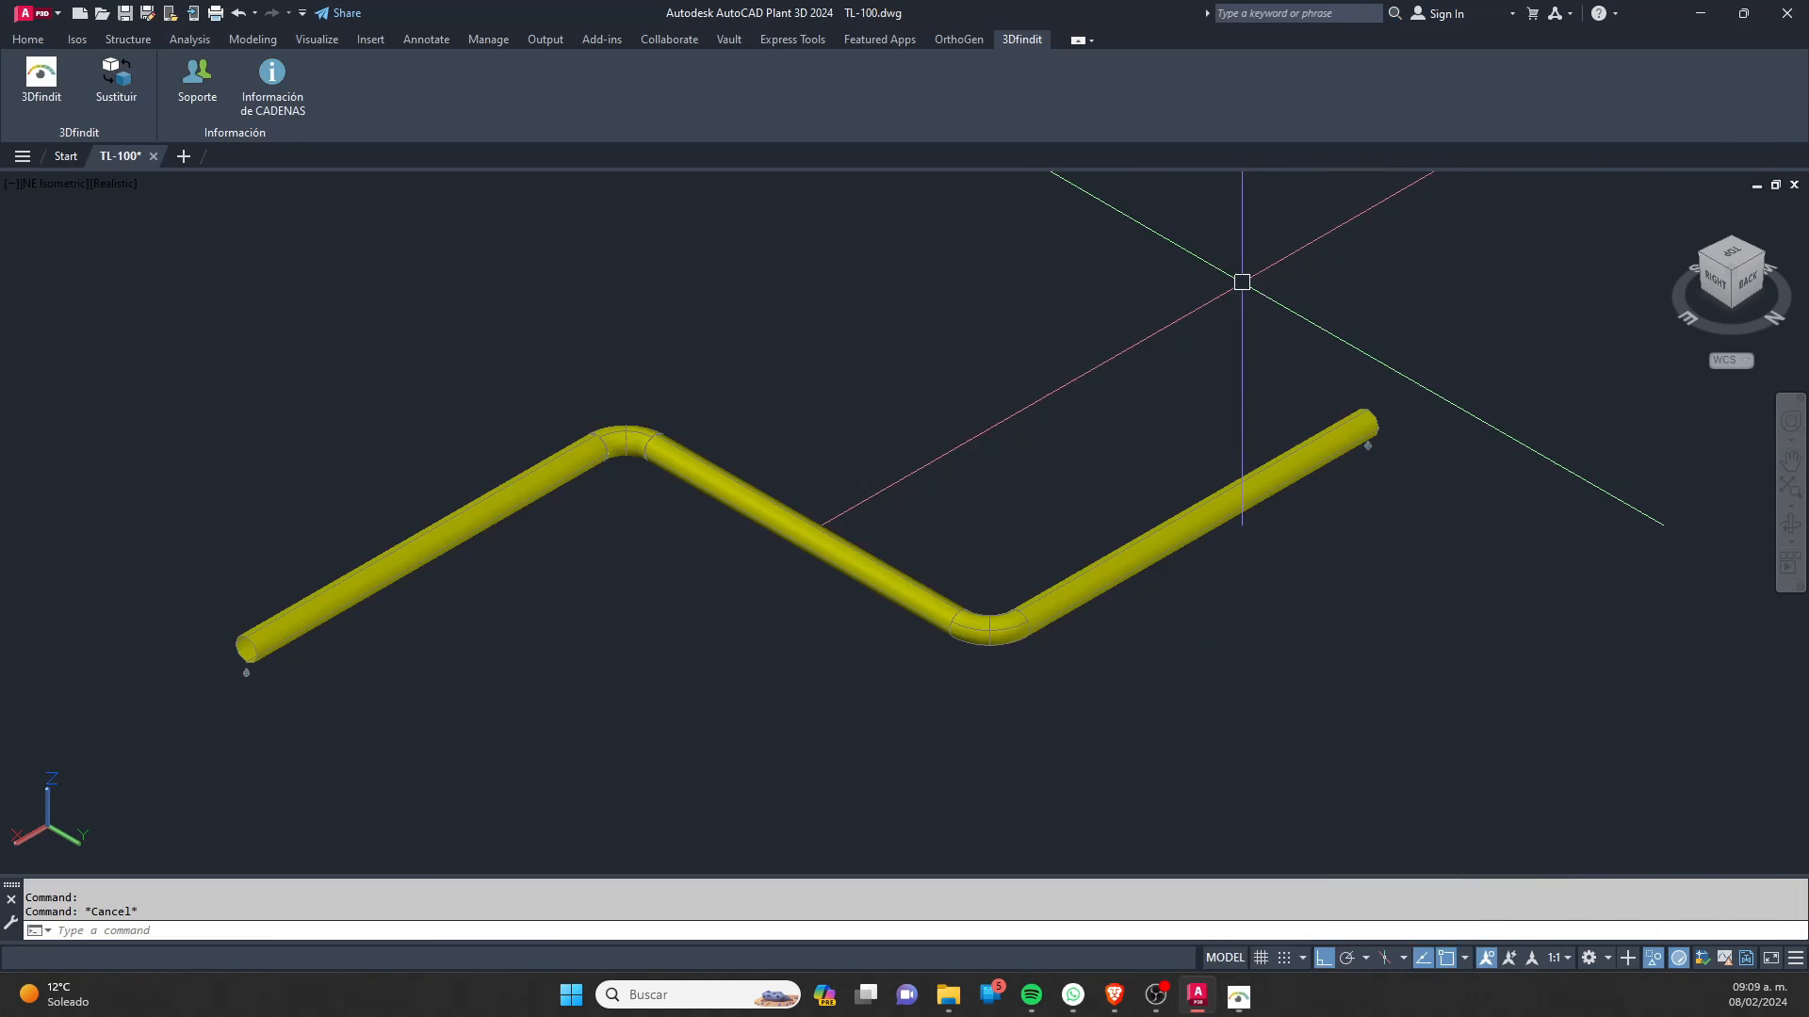
left_click(729, 510)
left_click(27, 39)
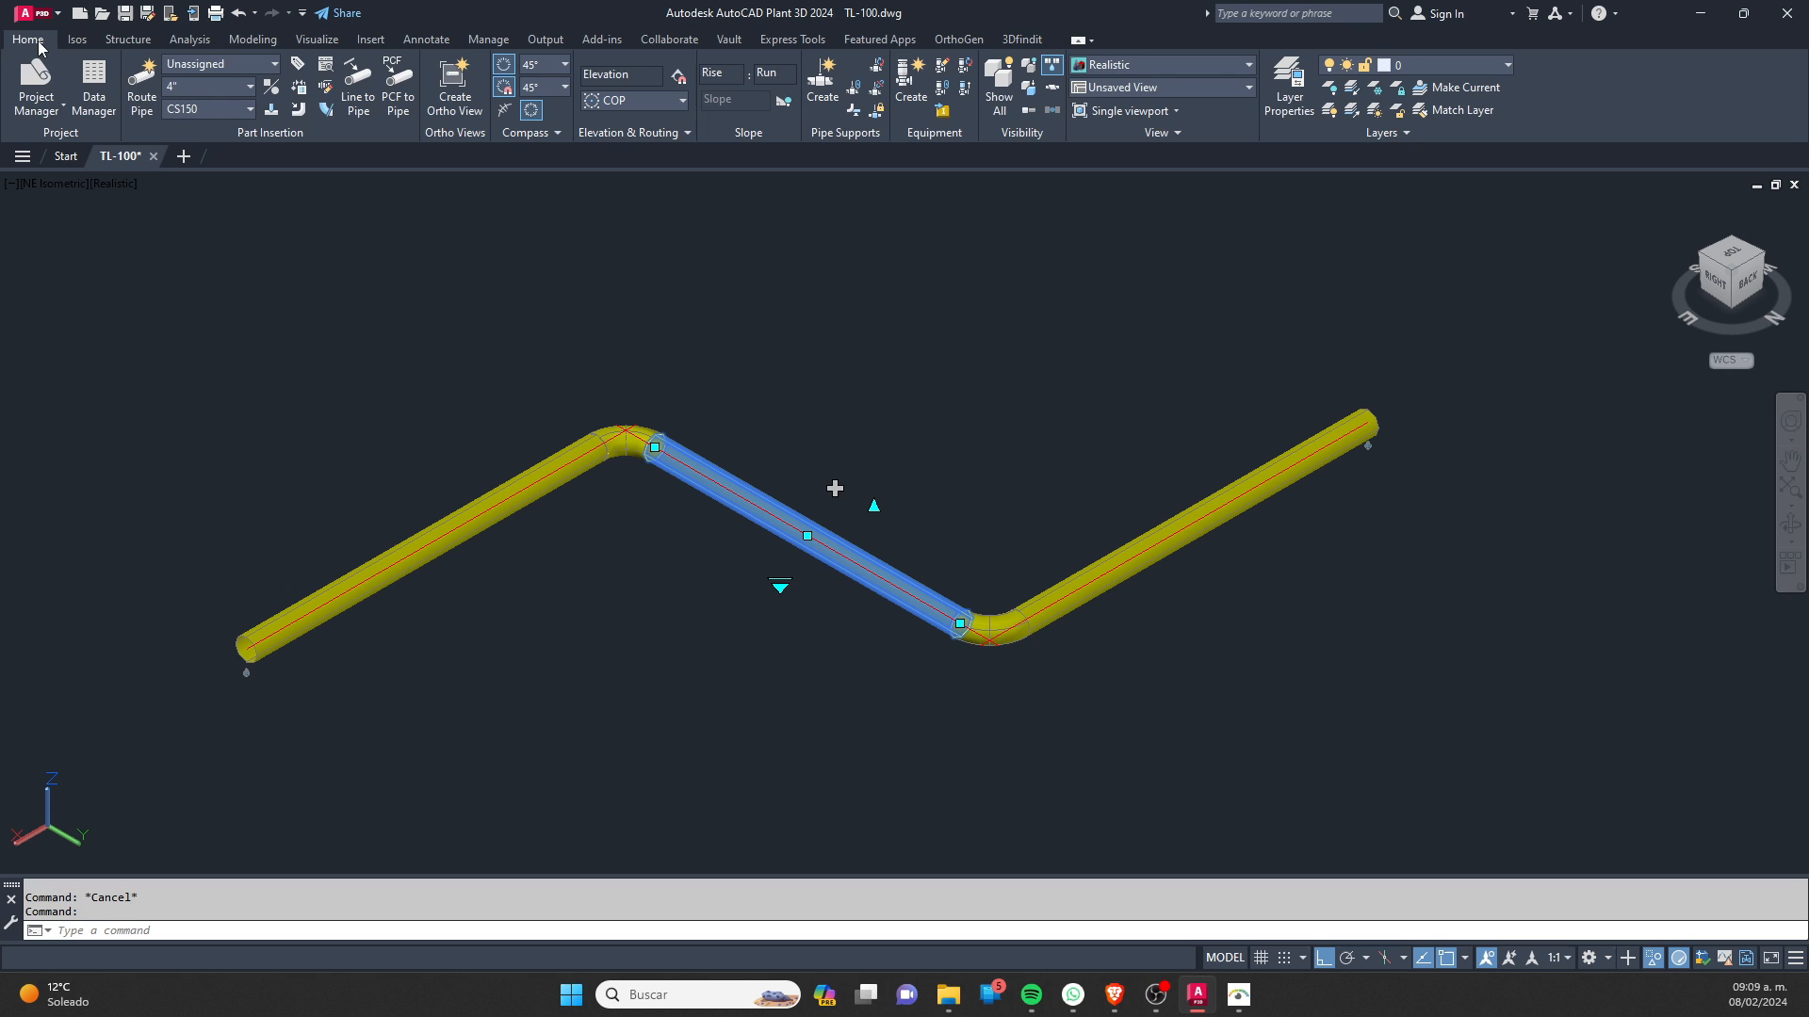
left_click(207, 86)
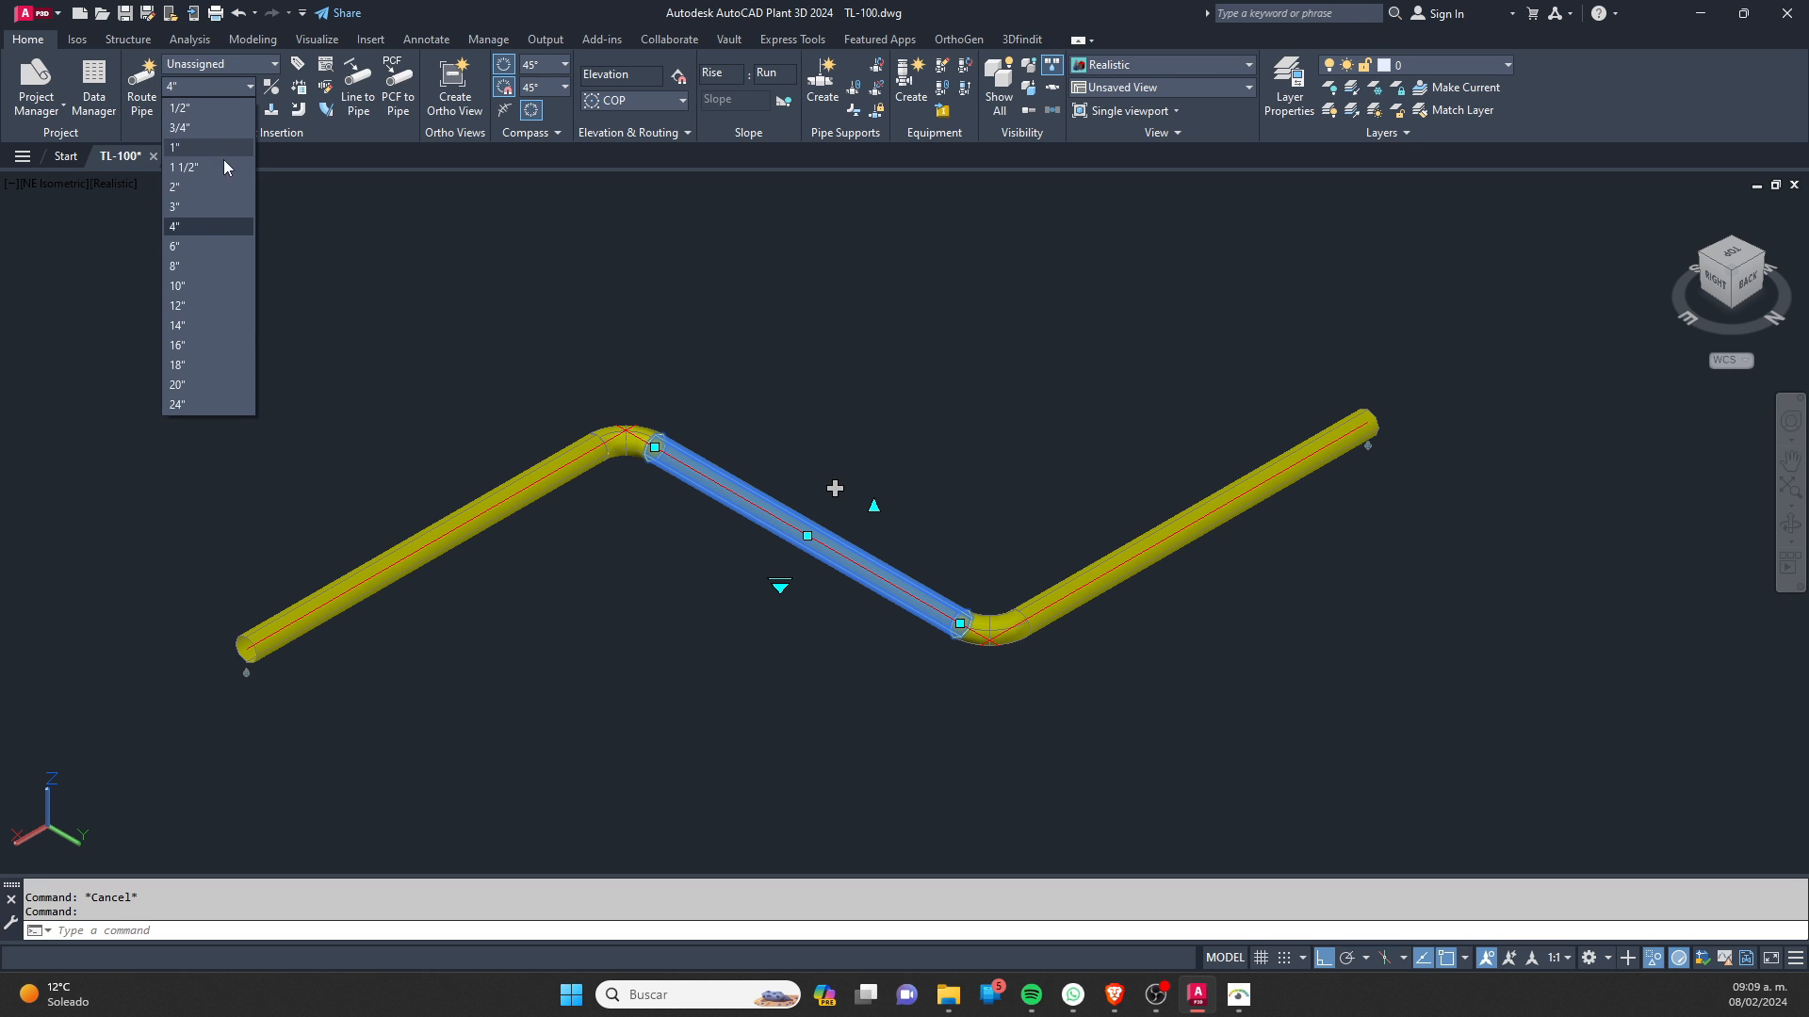
left_click(179, 285)
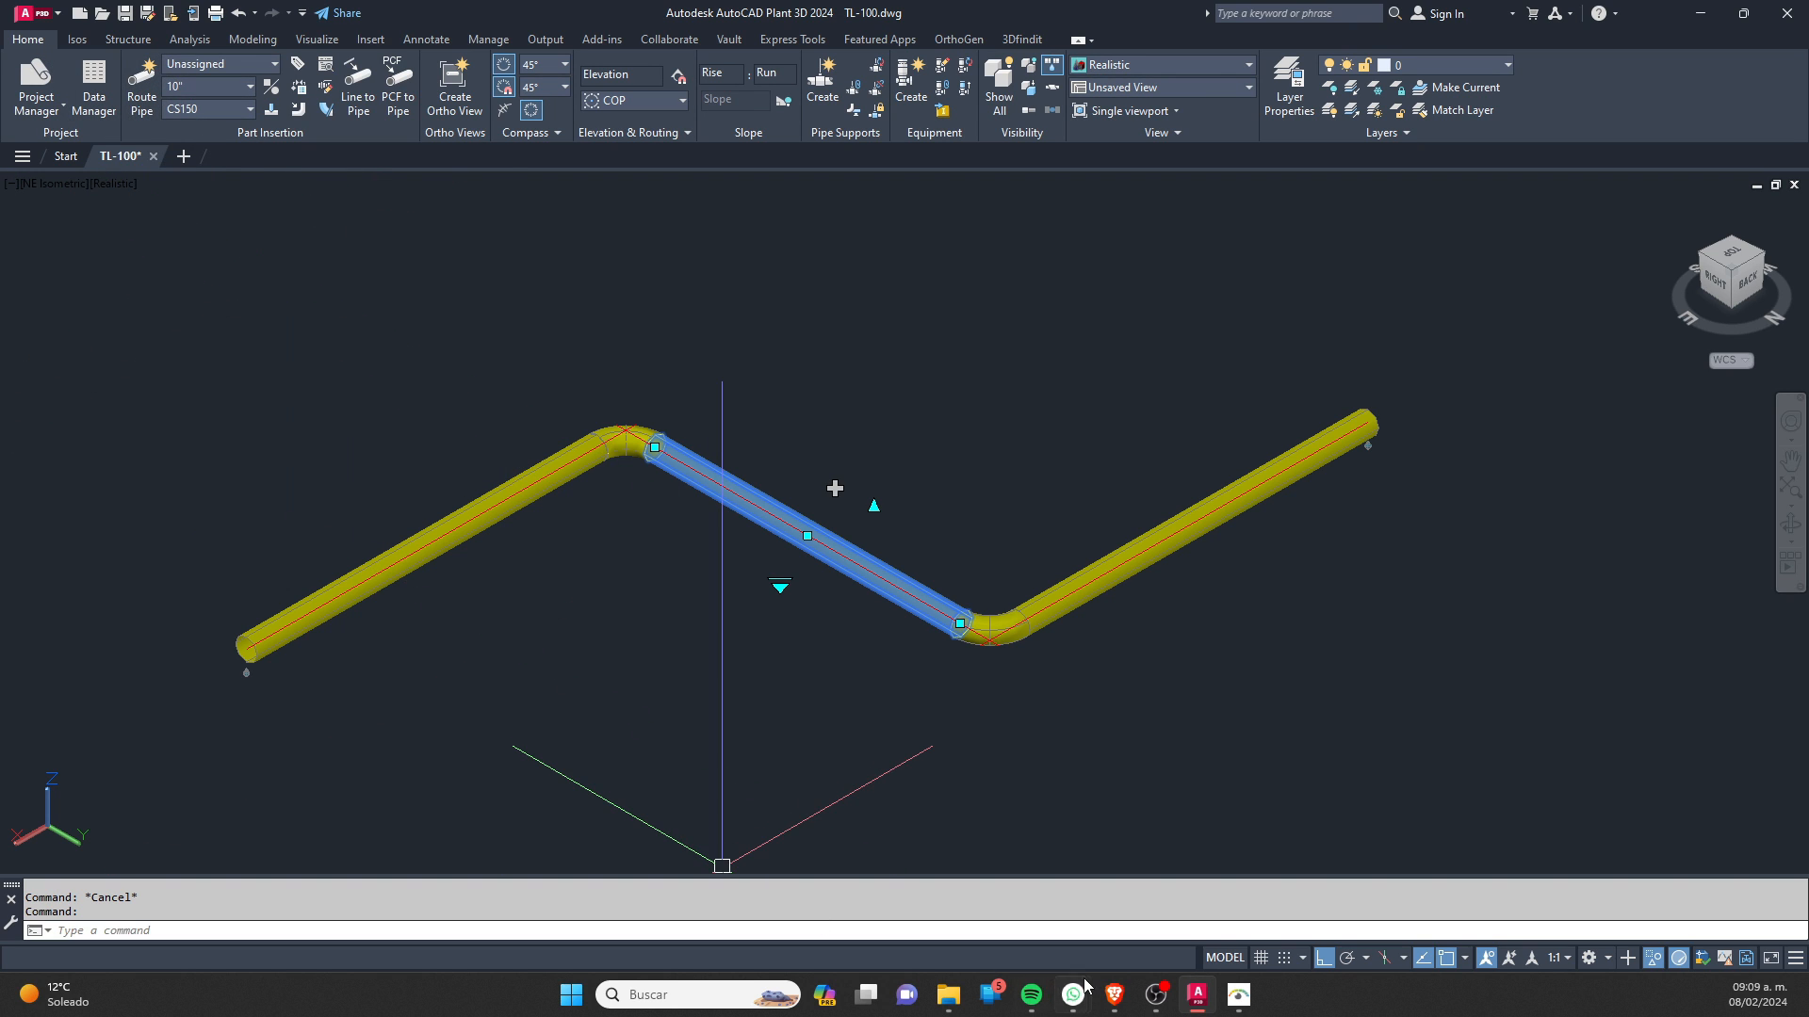
Step: Switch back to 3Dfindit and filter the gate valve table by the 10" nominal diameter
left_click(1238, 994)
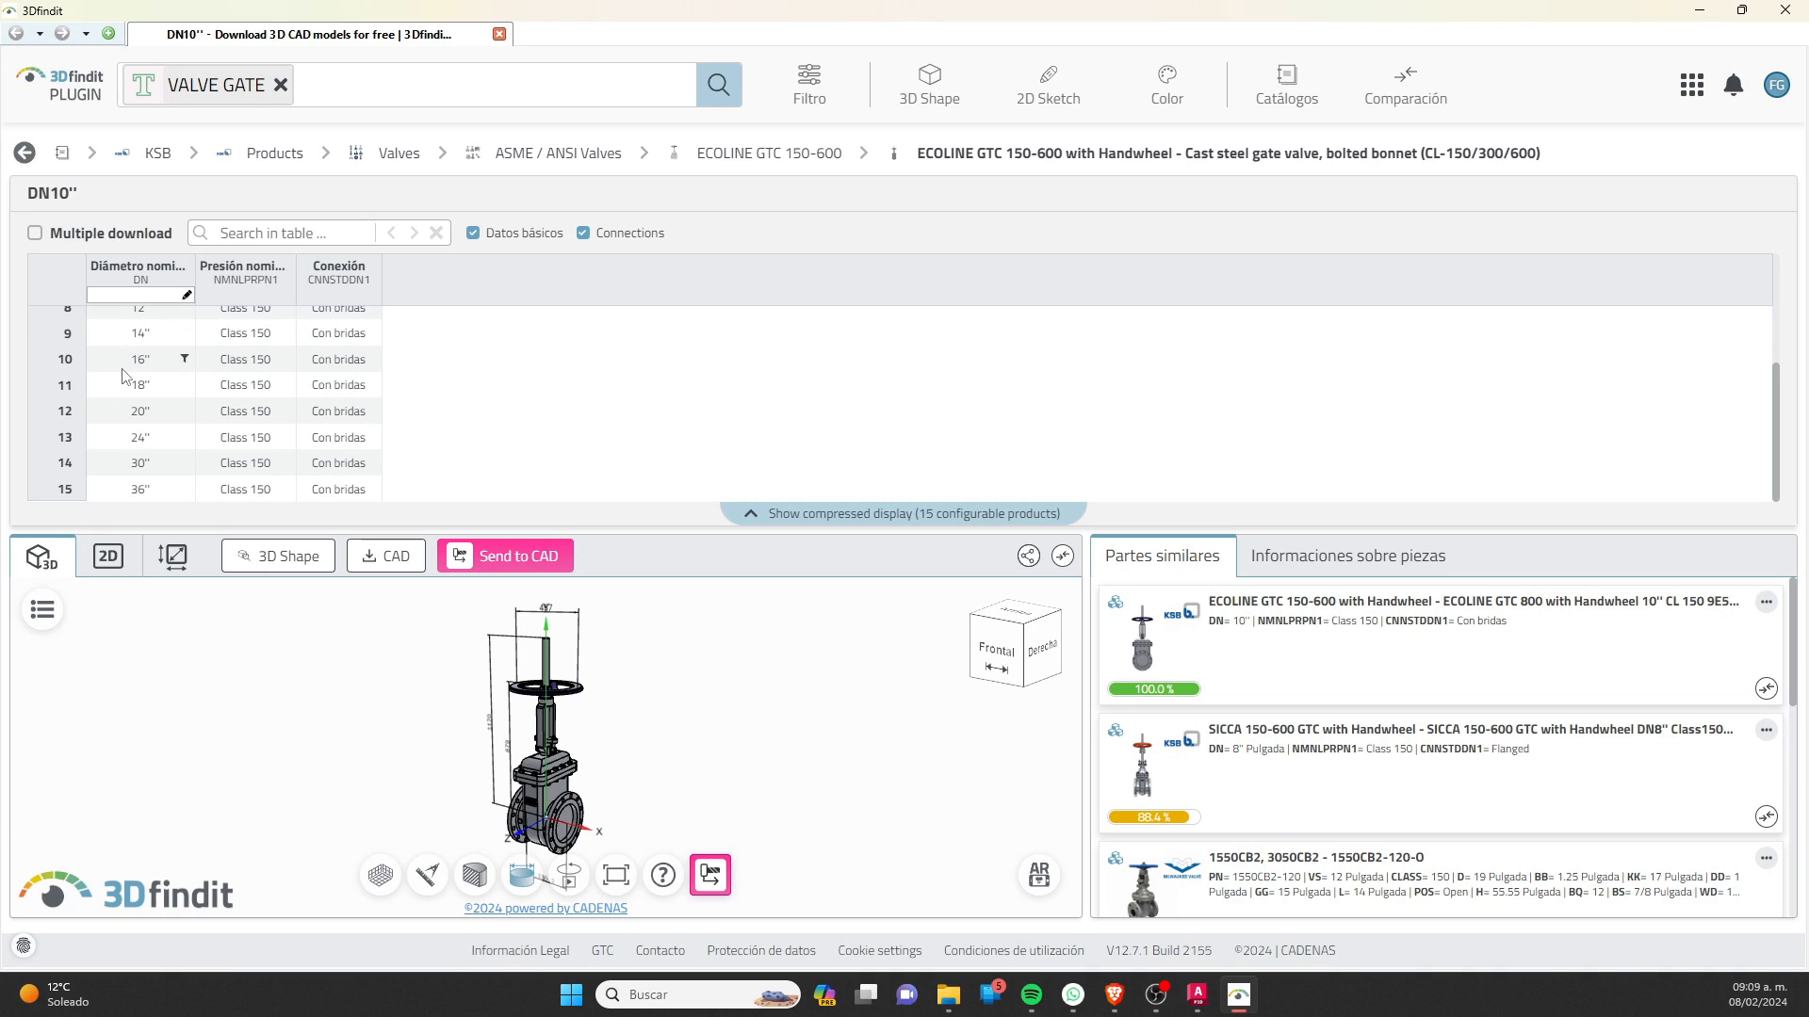
scroll(145, 384, "up", 2)
scroll(129, 368, "up", 1)
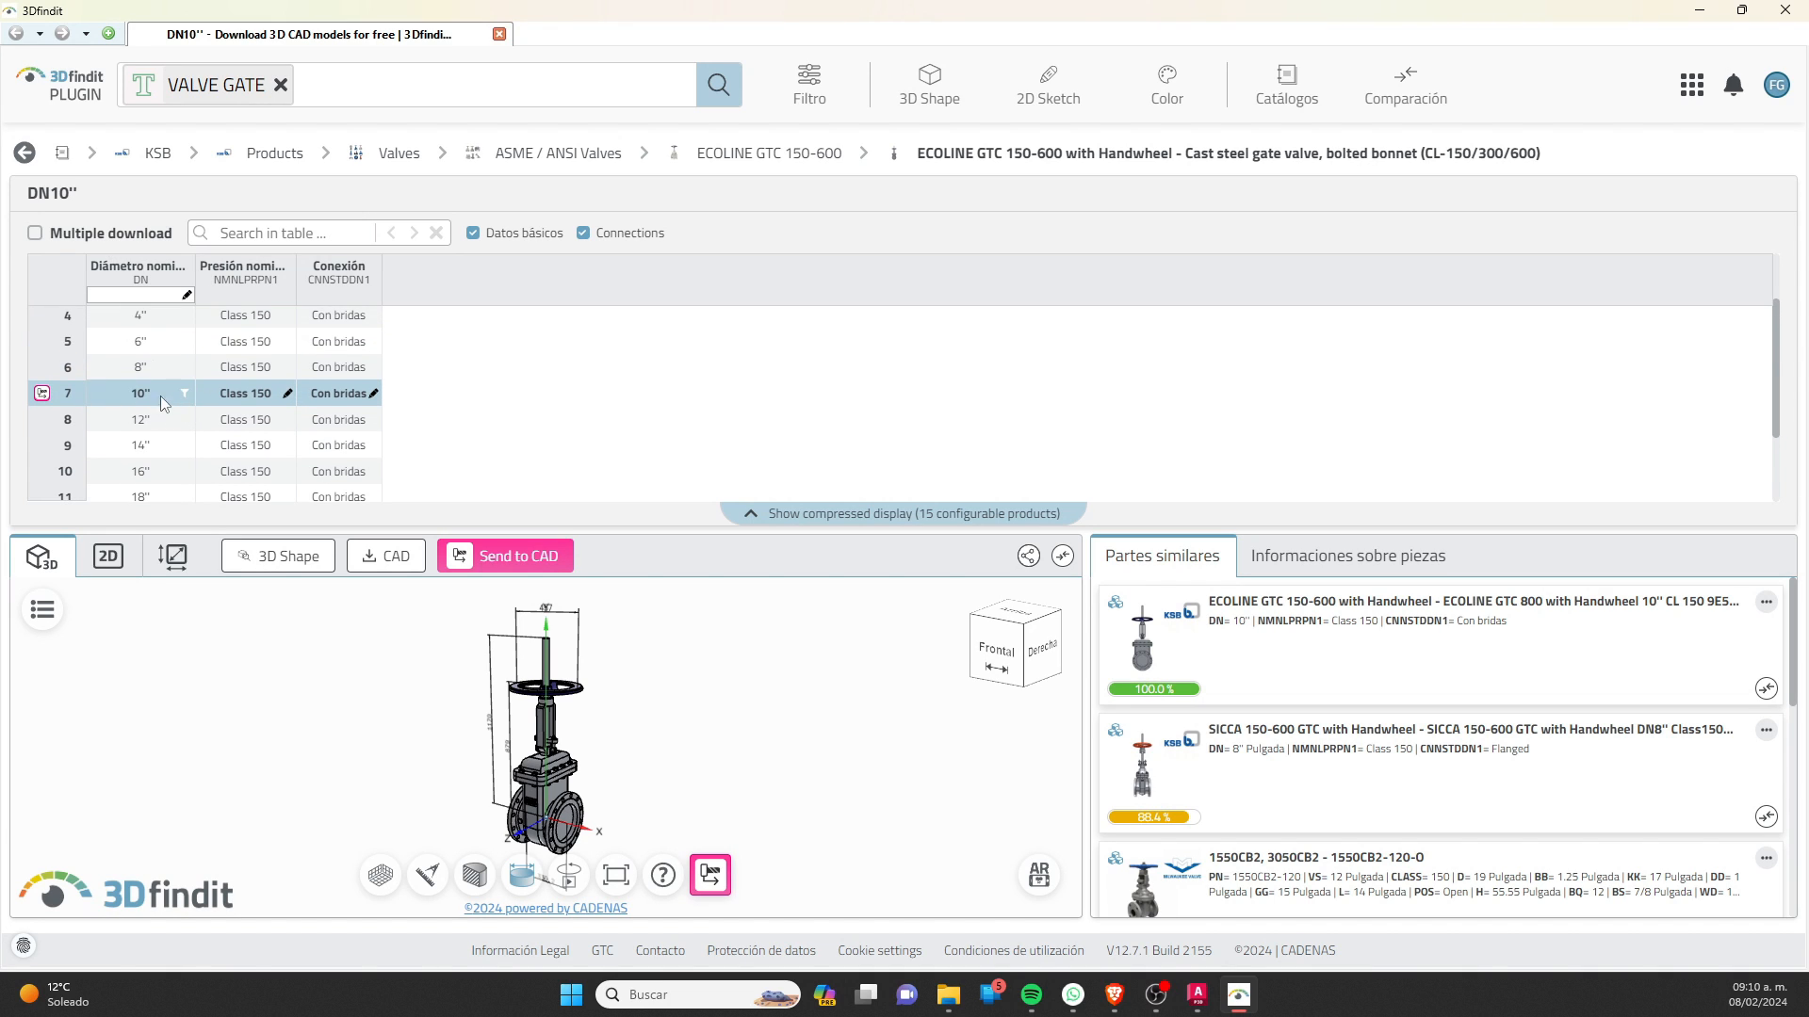
left_click(184, 393)
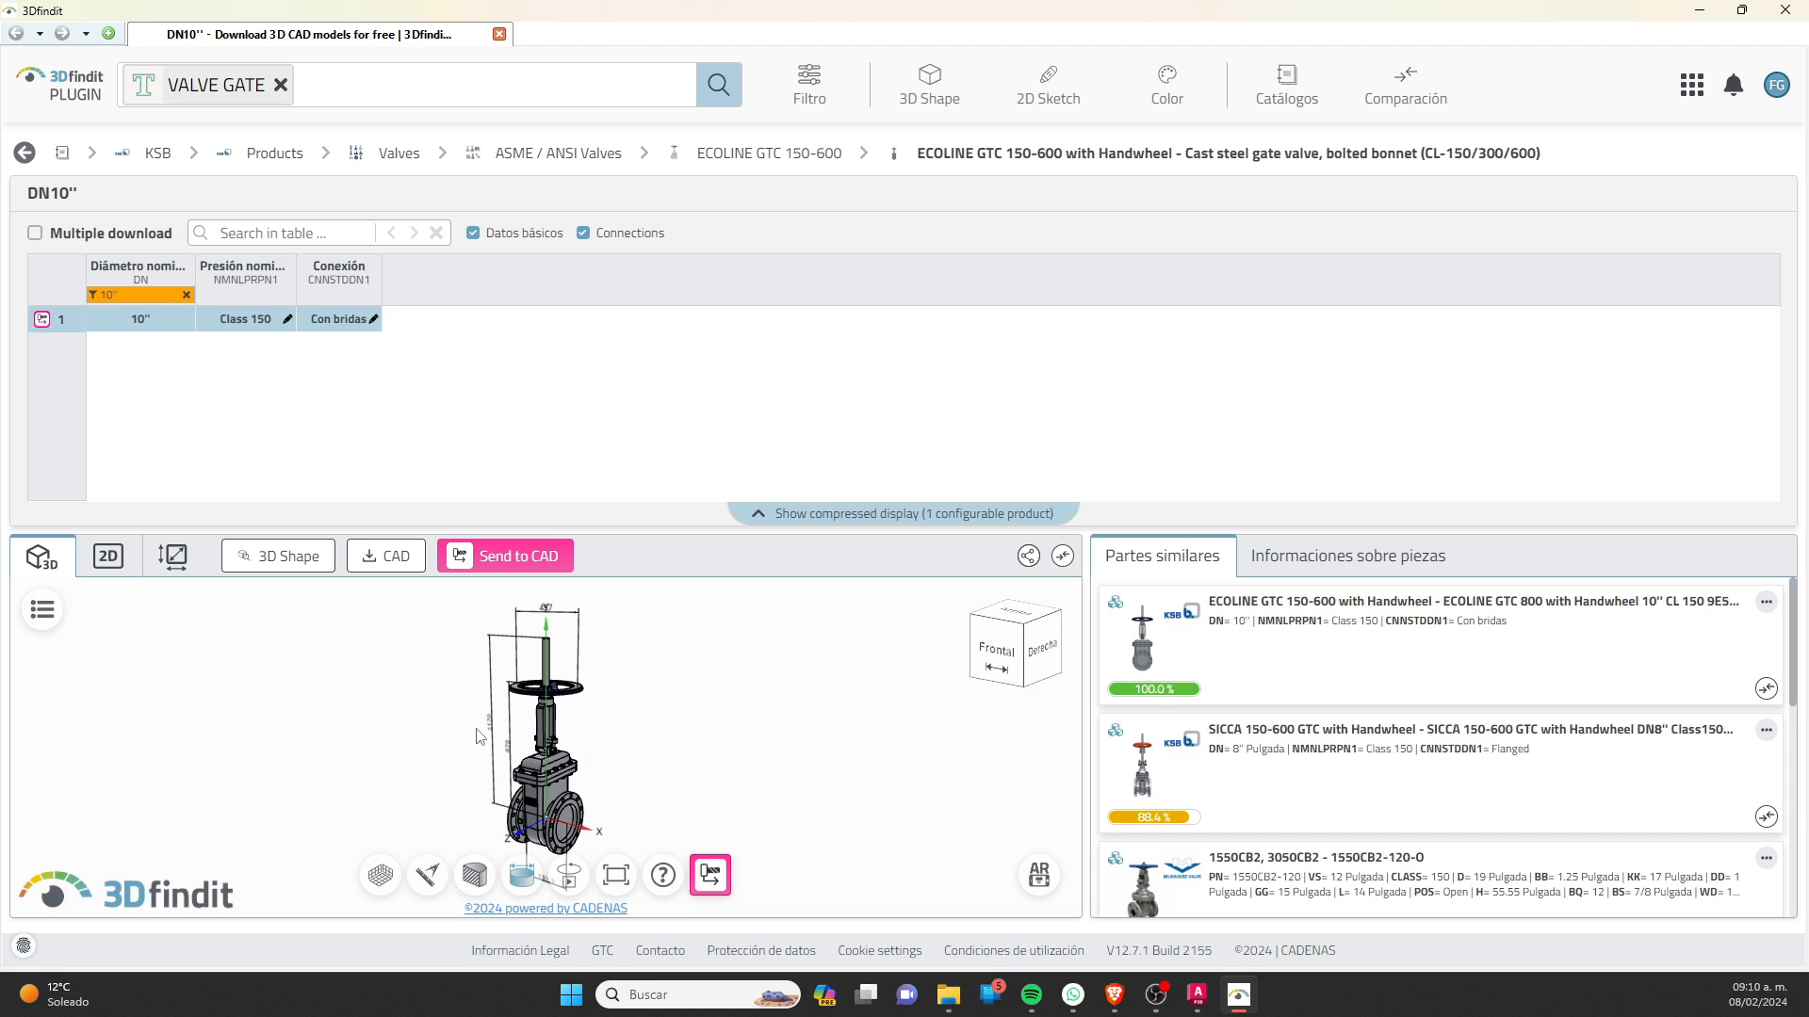
Step: Examine the 10" gate valve and its dimensions from several angles in the 3D preview
left_click_drag(618, 743, 681, 624)
scroll(644, 630, "down", 2)
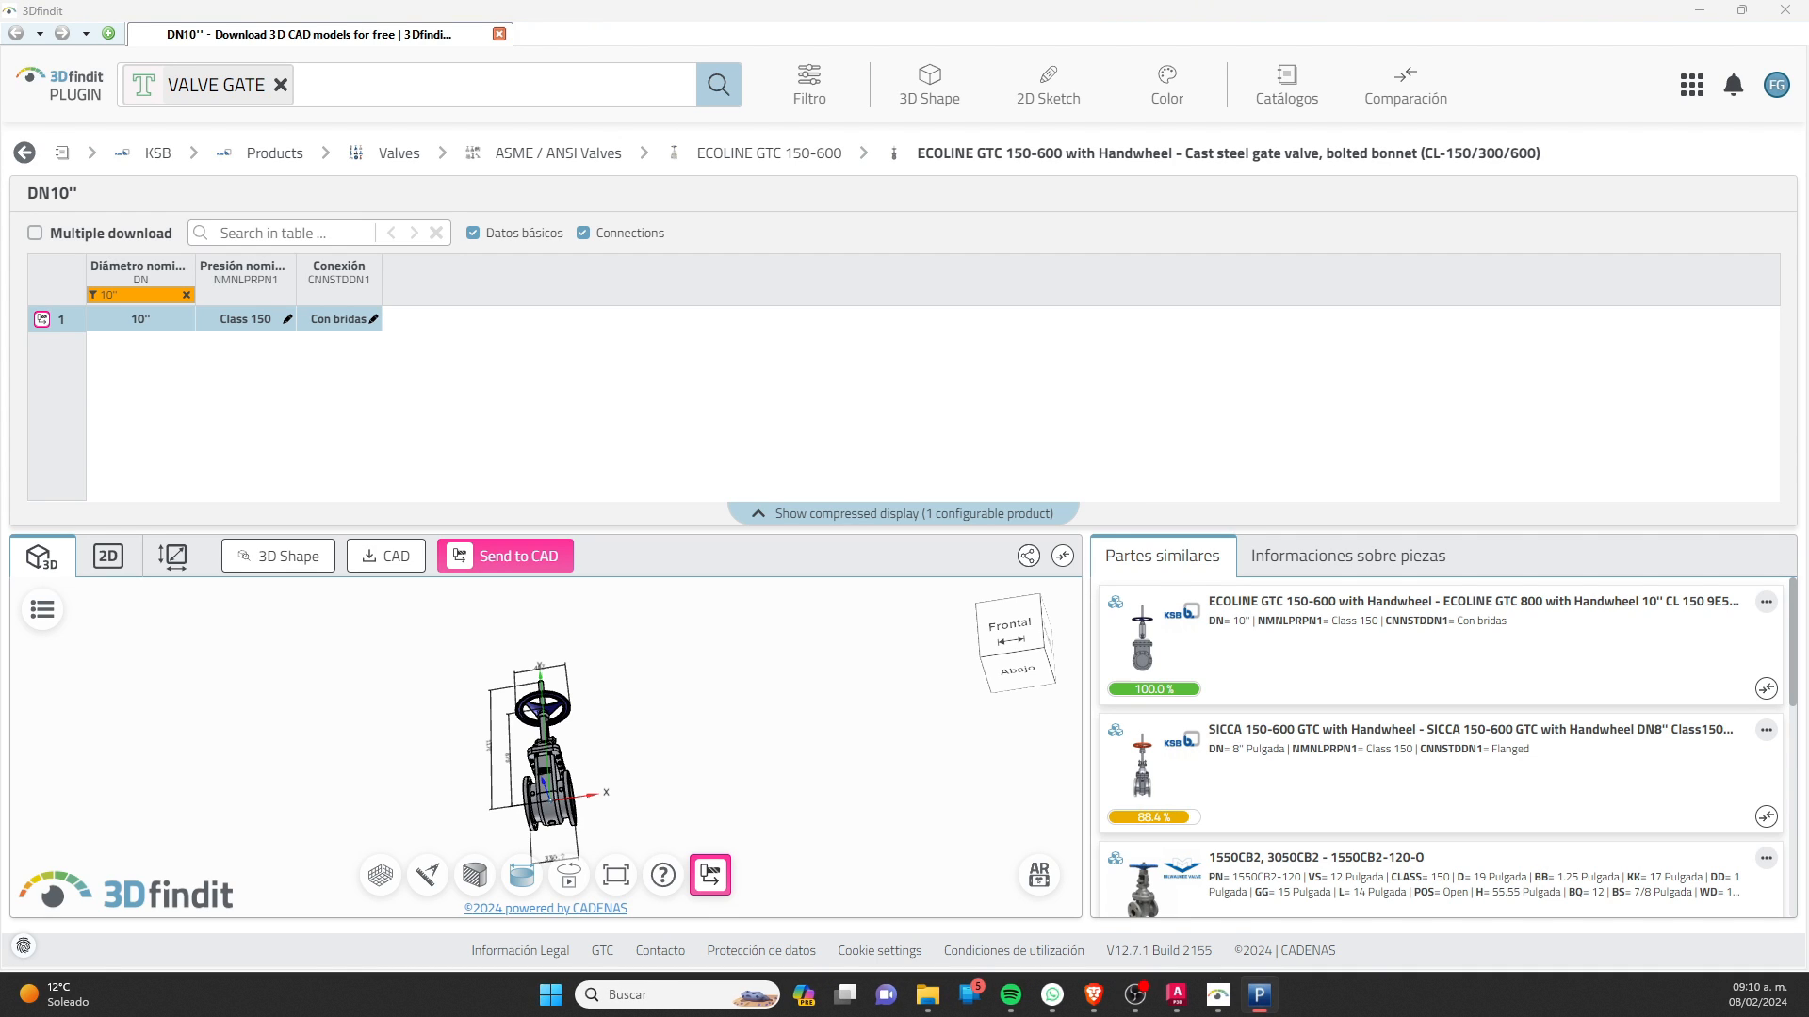
mouse_move(575, 843)
left_mouse_down()
mouse_move(546, 730)
mouse_move(567, 812)
left_mouse_up()
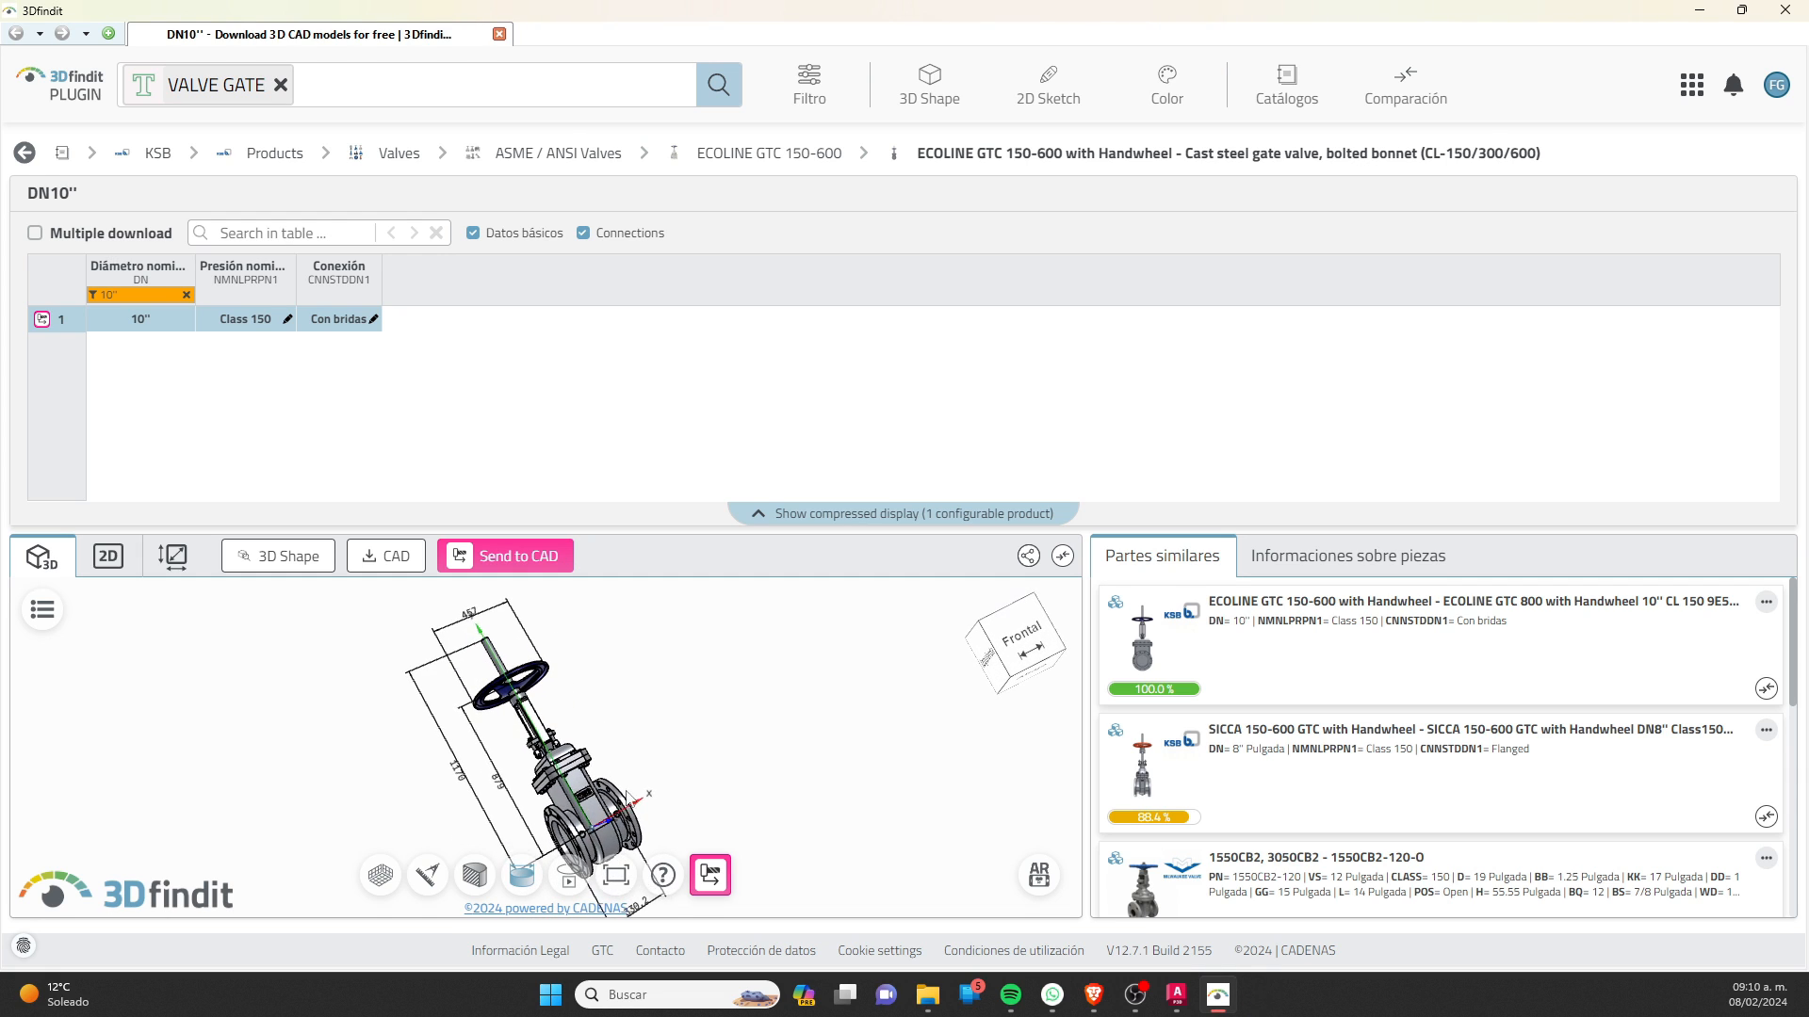
scroll(593, 648, "down", 3)
scroll(593, 648, "up", 1)
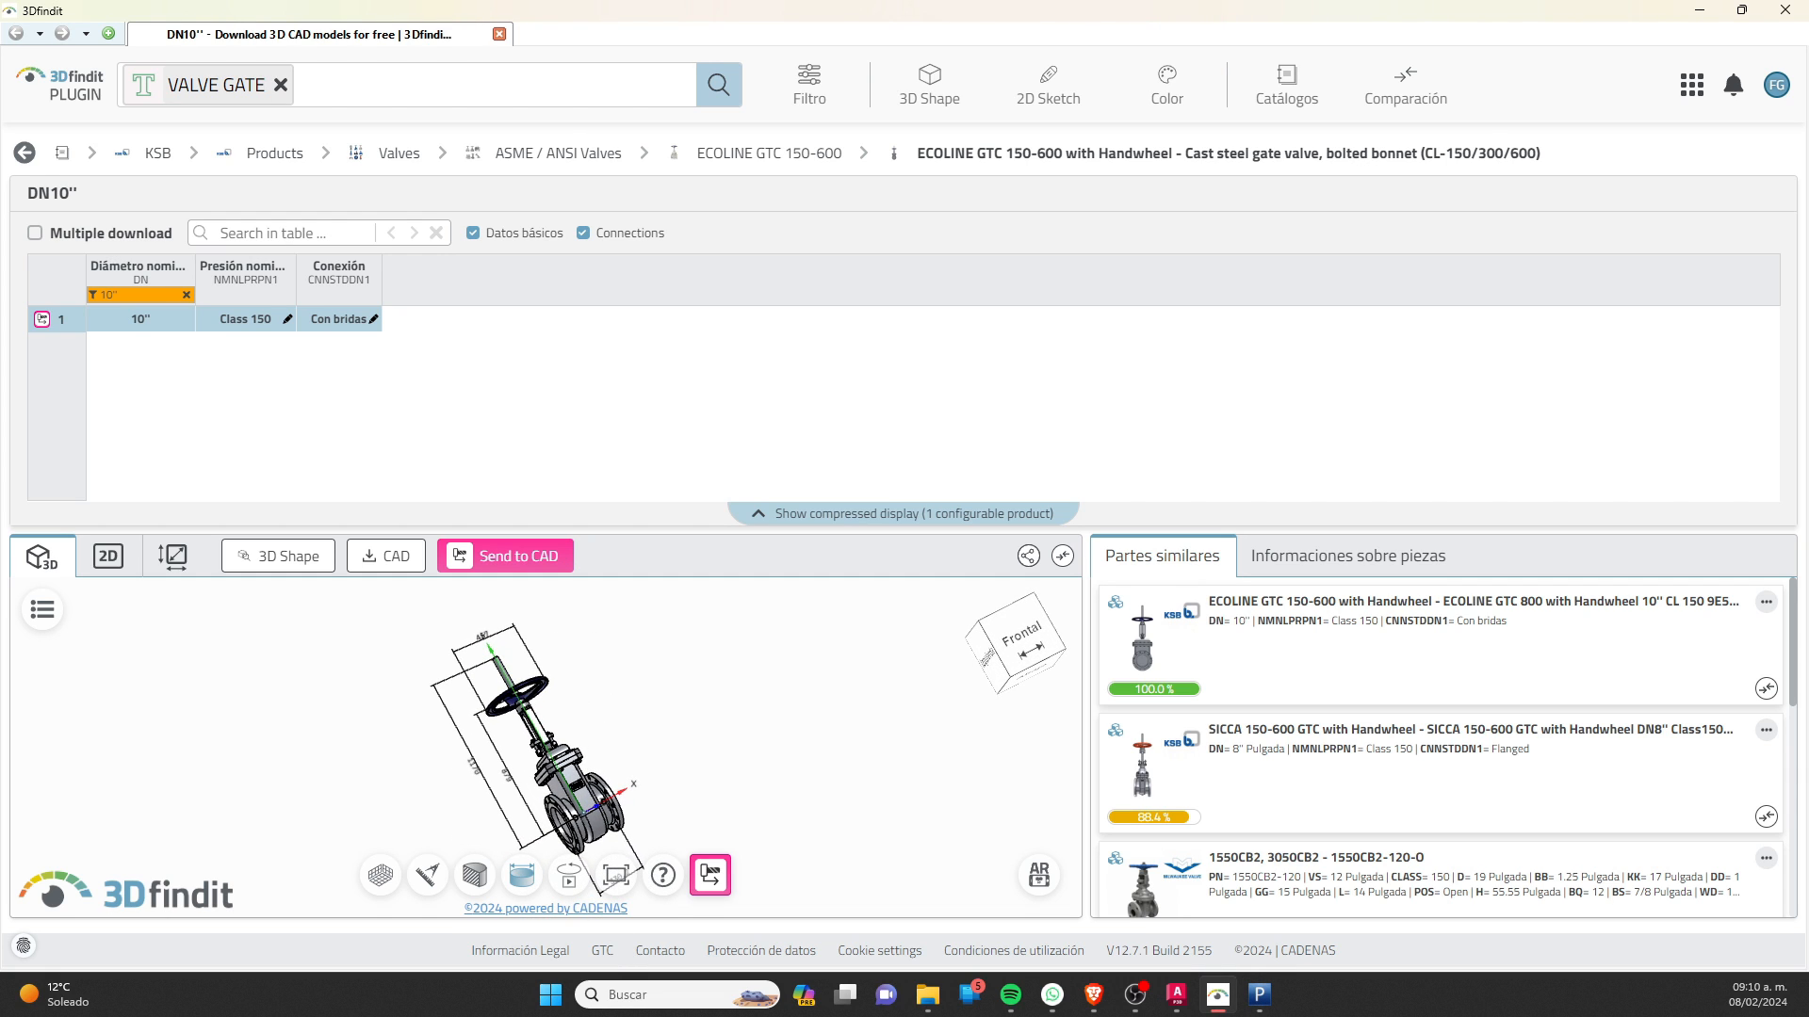
Step: Switch to Pipedata-Pro and look up the flanged gate valve, choosing size 10" and class 150#
left_click(303, 126)
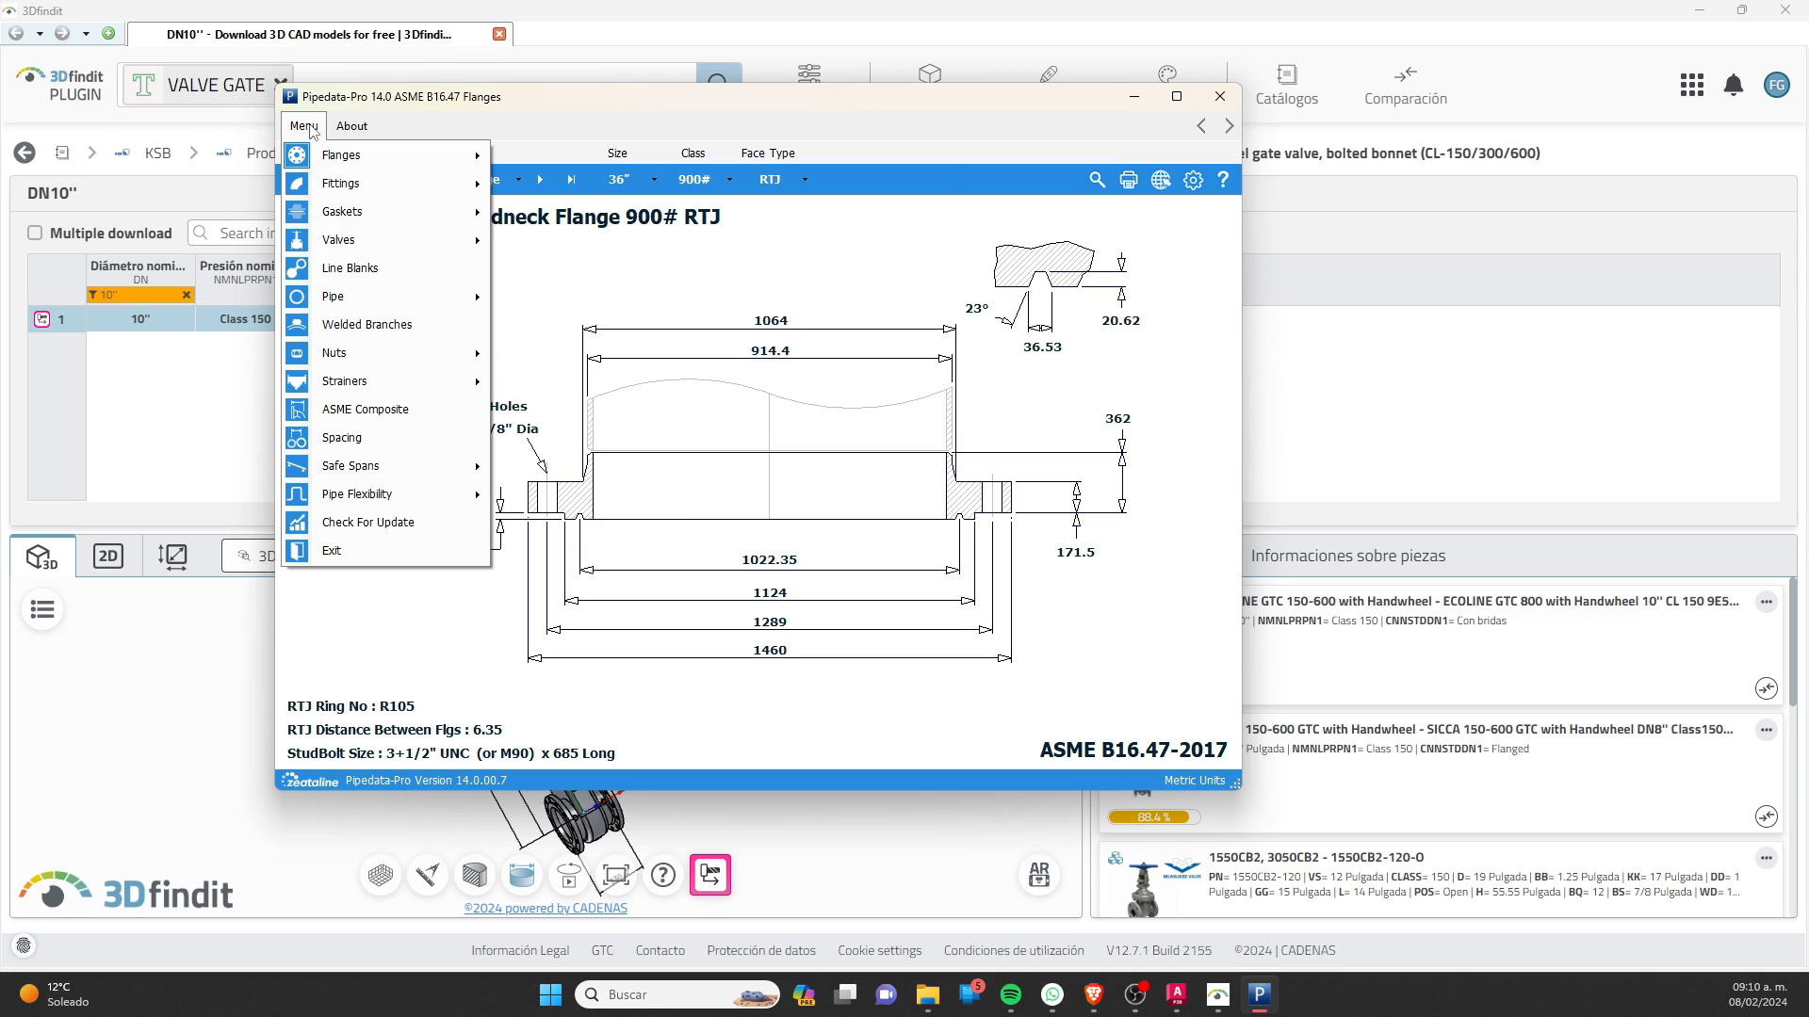
left_click(520, 240)
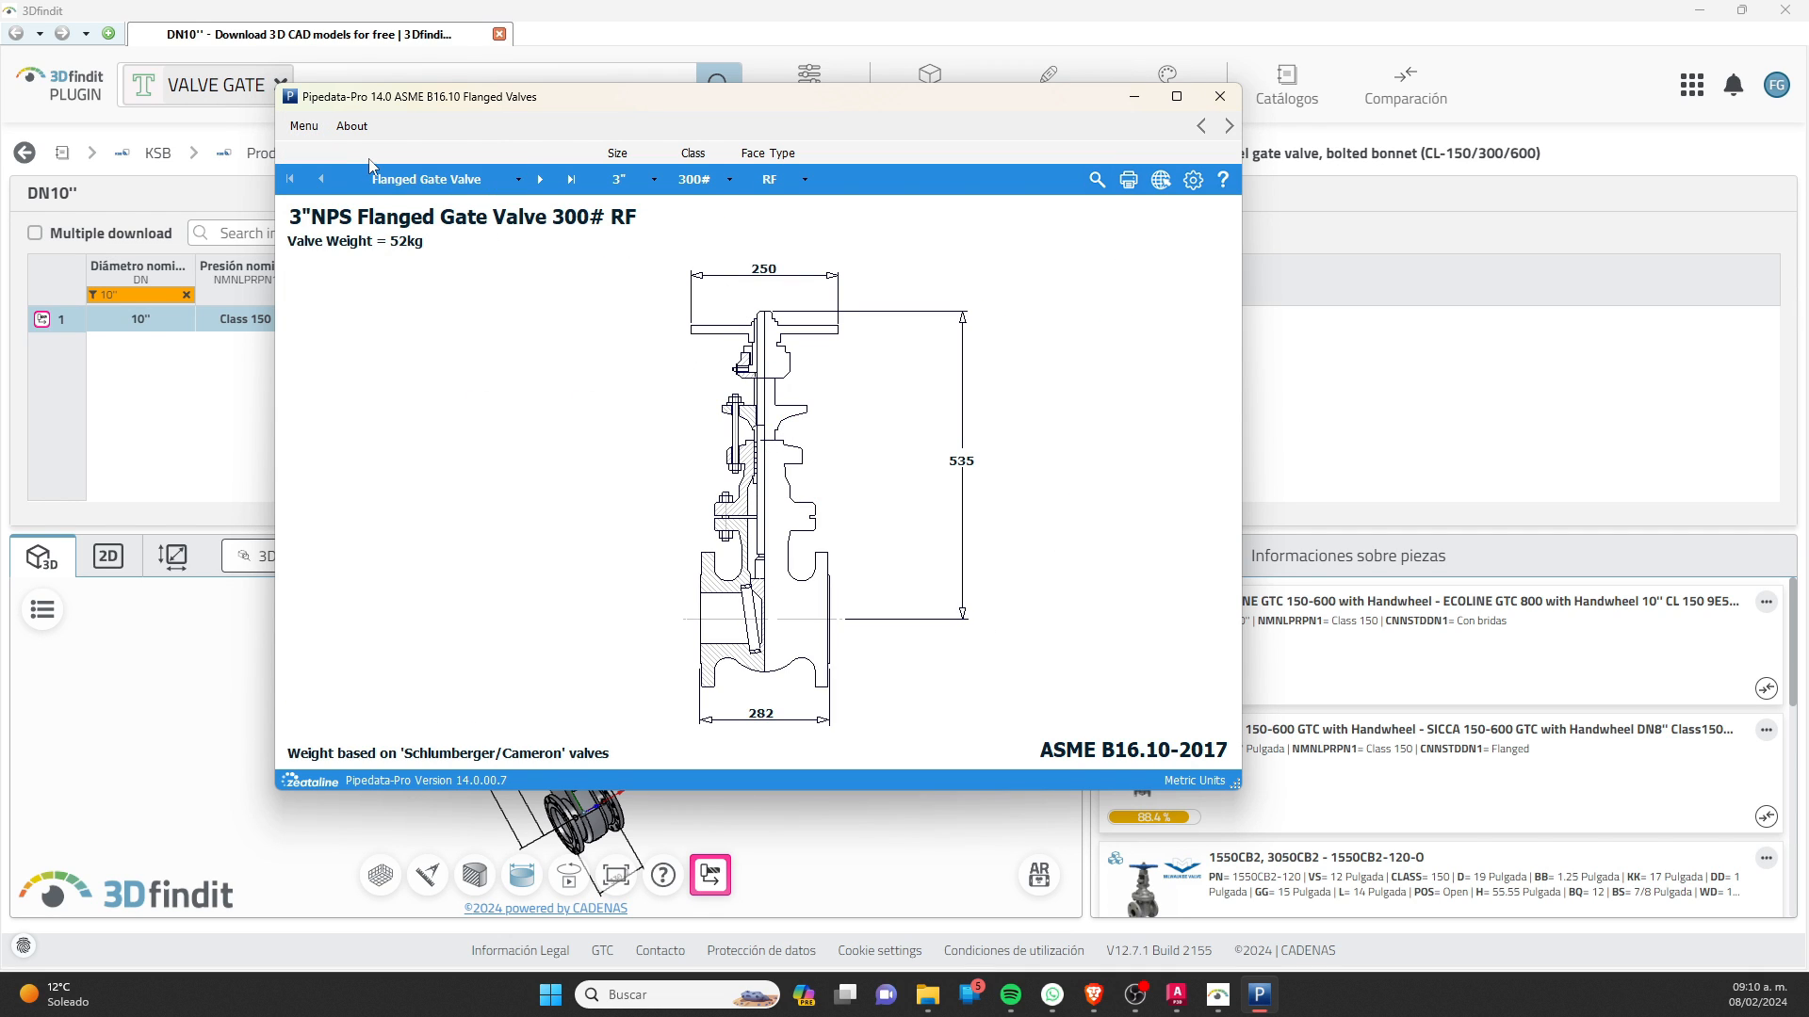
left_click(426, 179)
left_click(405, 207)
left_click(622, 179)
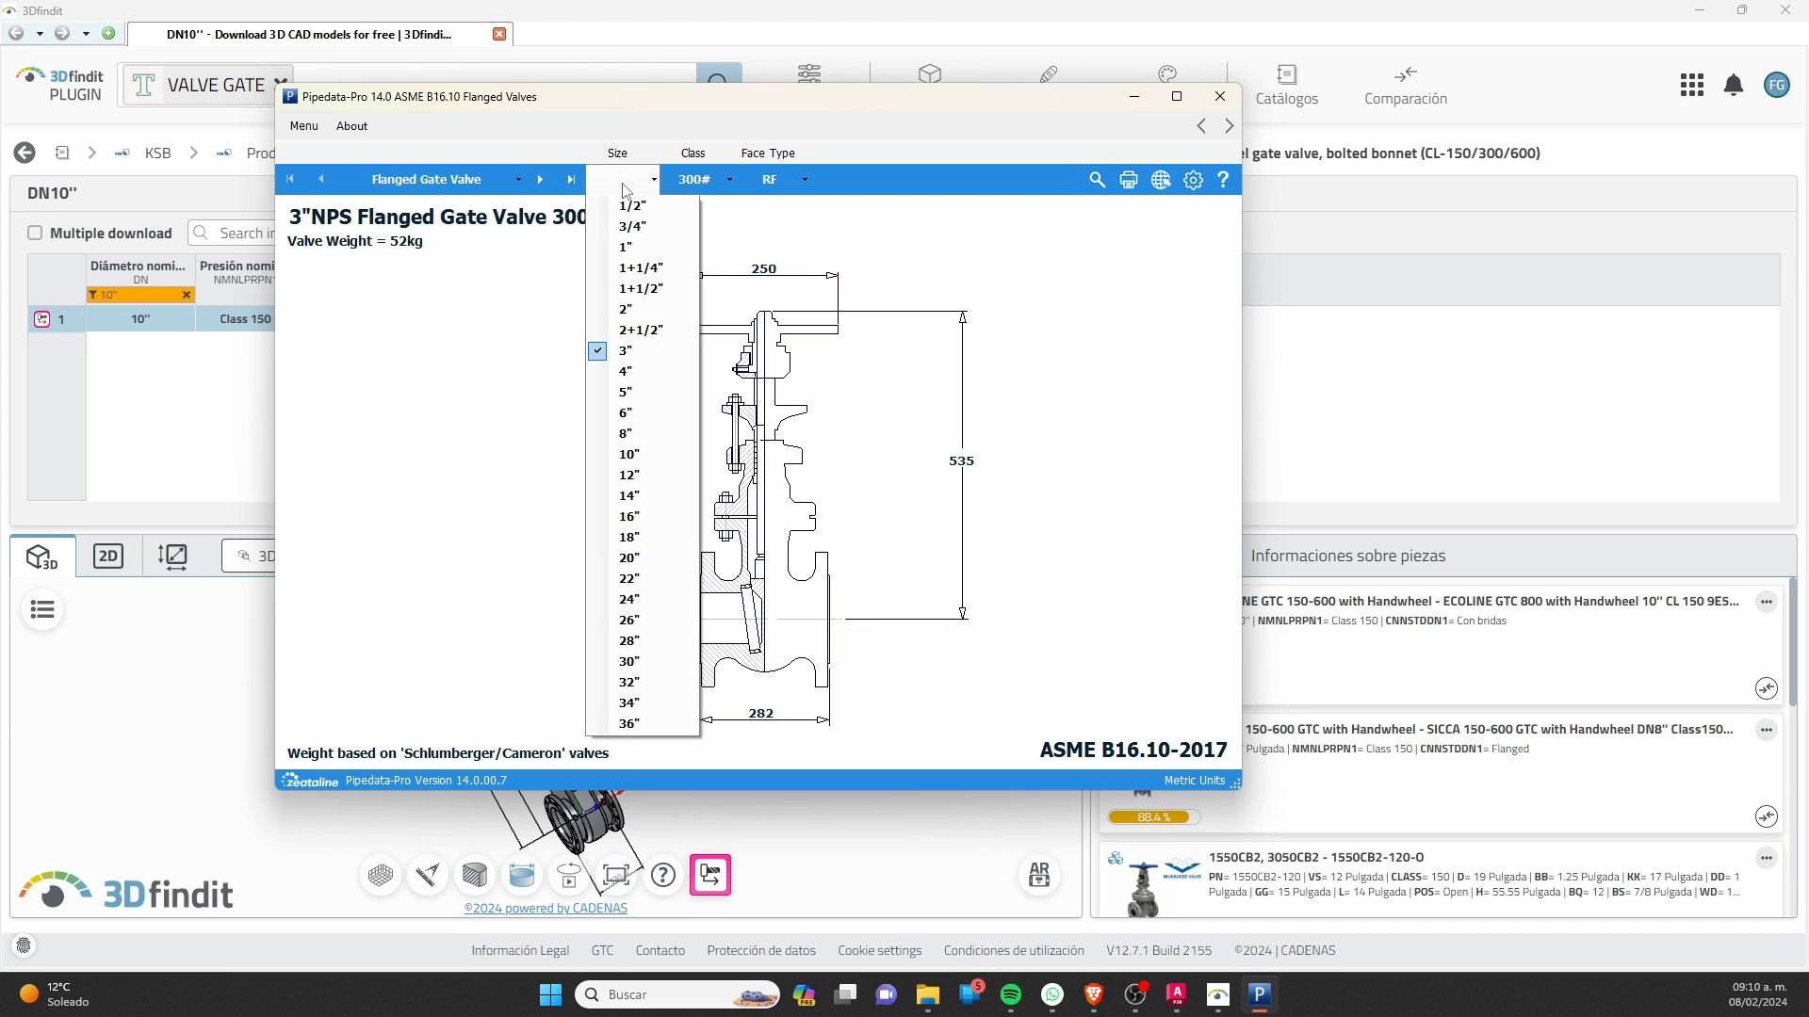
left_click(633, 462)
left_click(719, 182)
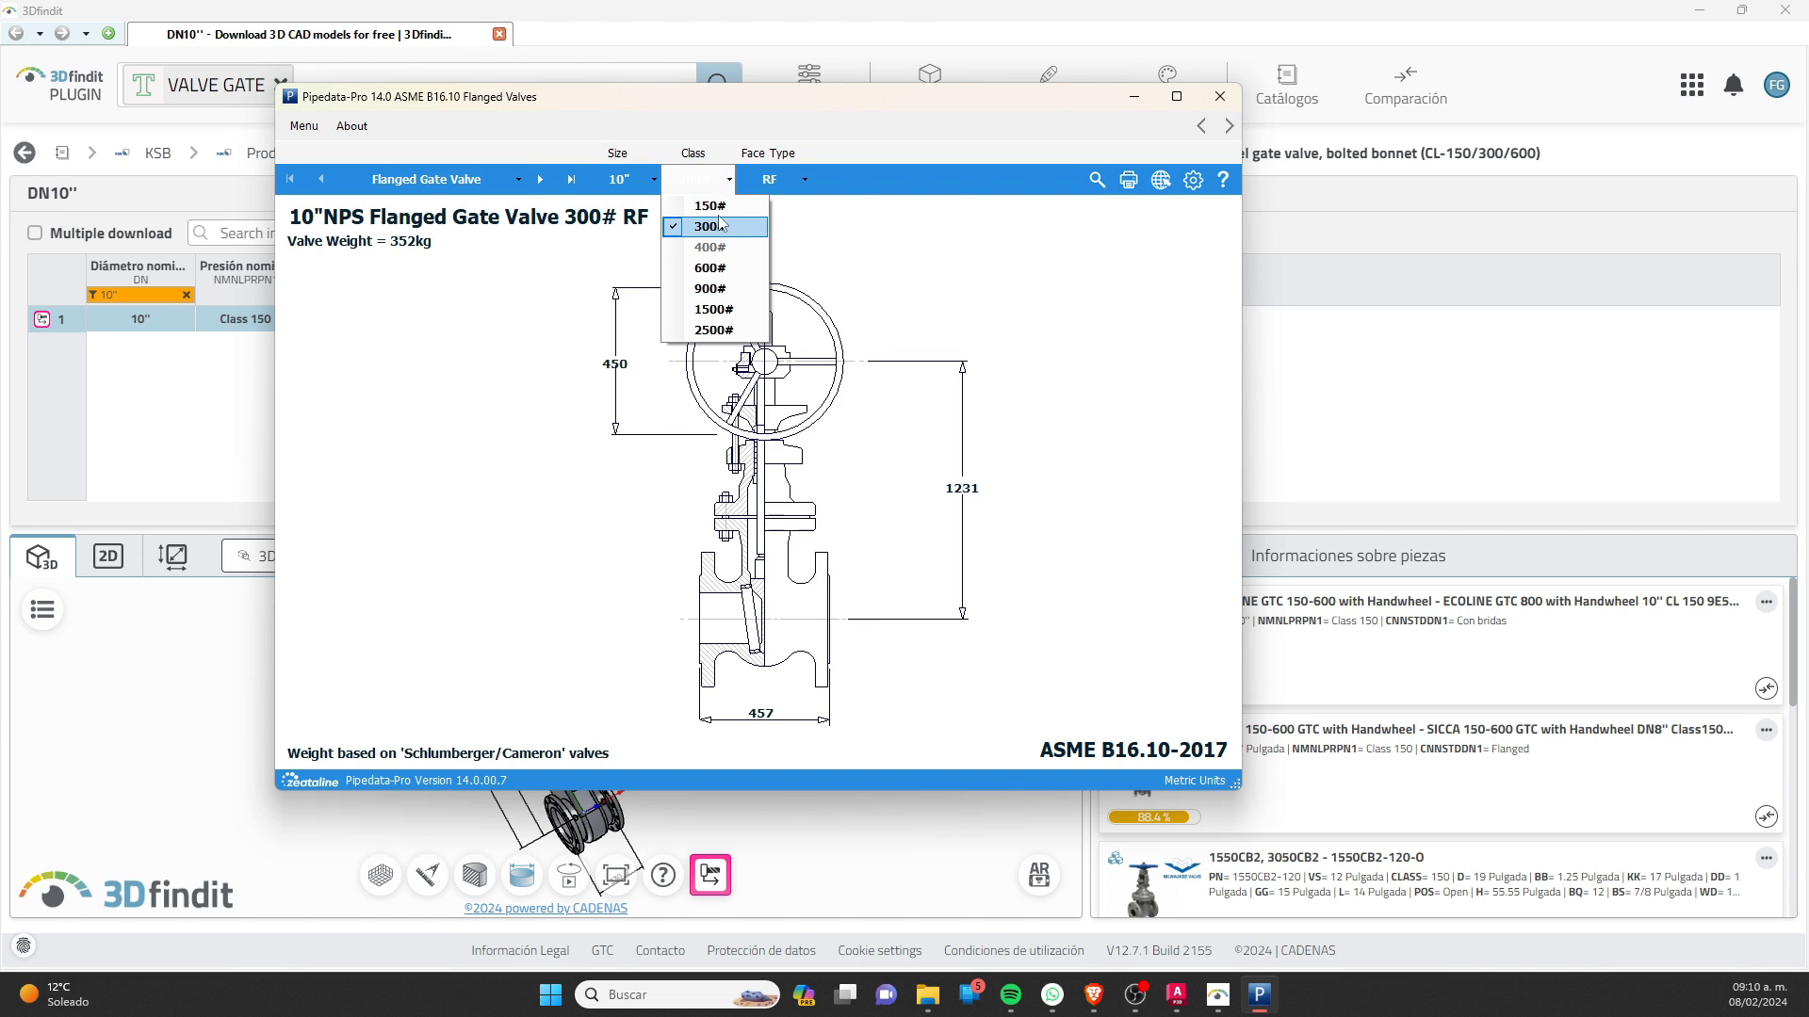
left_click(695, 201)
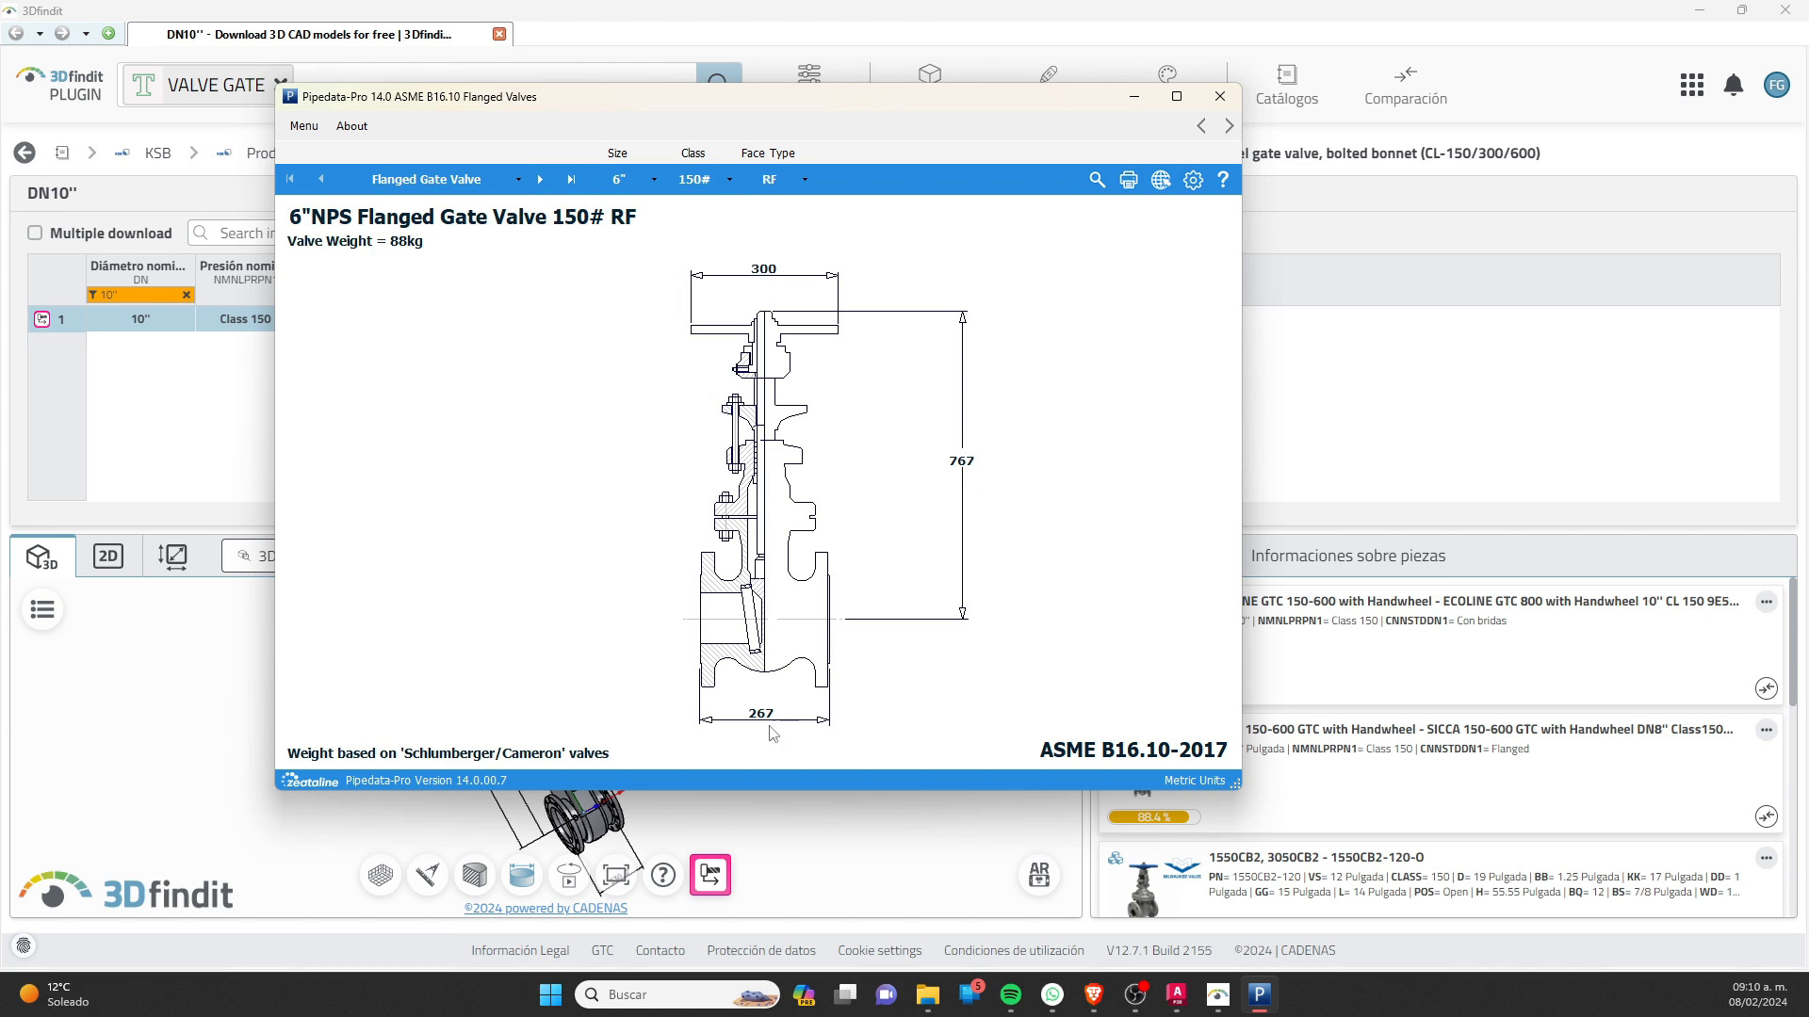
Step: Return to 3Dfindit and inspect the dimensions around the gate valve's handwheel and flanges in the 3D preview
left_click(819, 829)
scroll(569, 648, "up", 5)
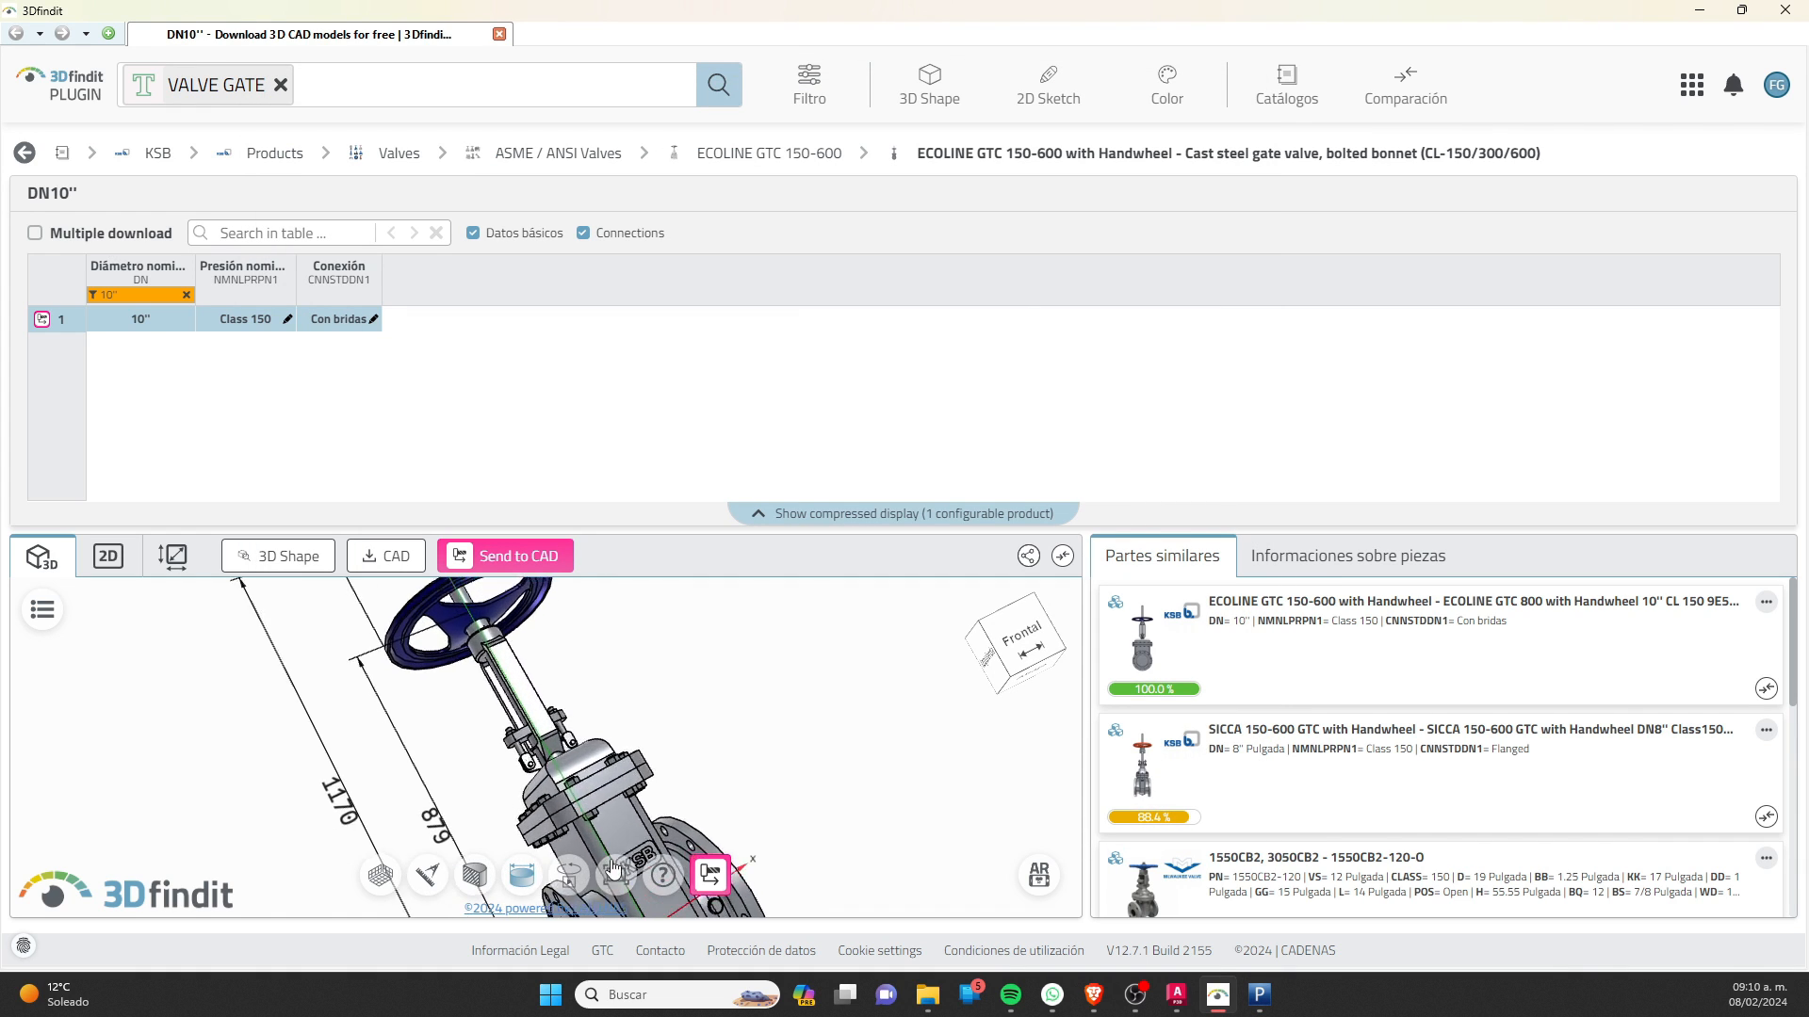
scroll(575, 659, "down", 8)
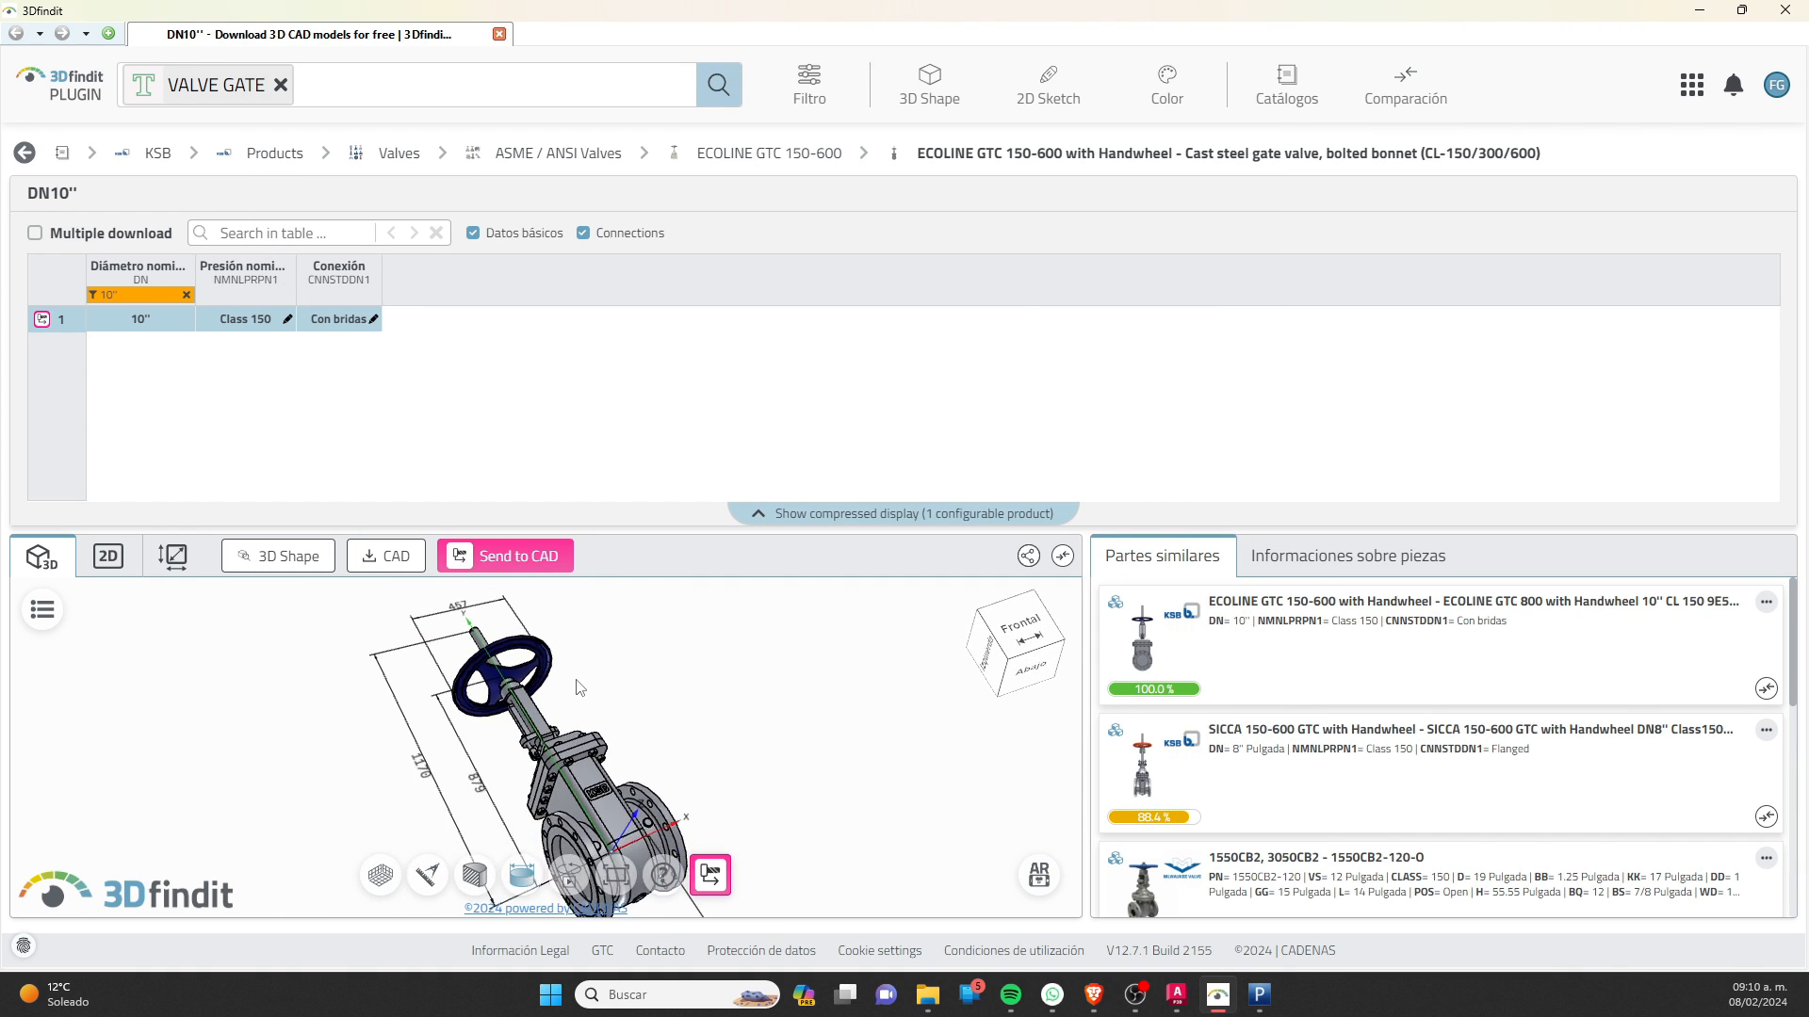
left_click_drag(624, 914, 508, 791)
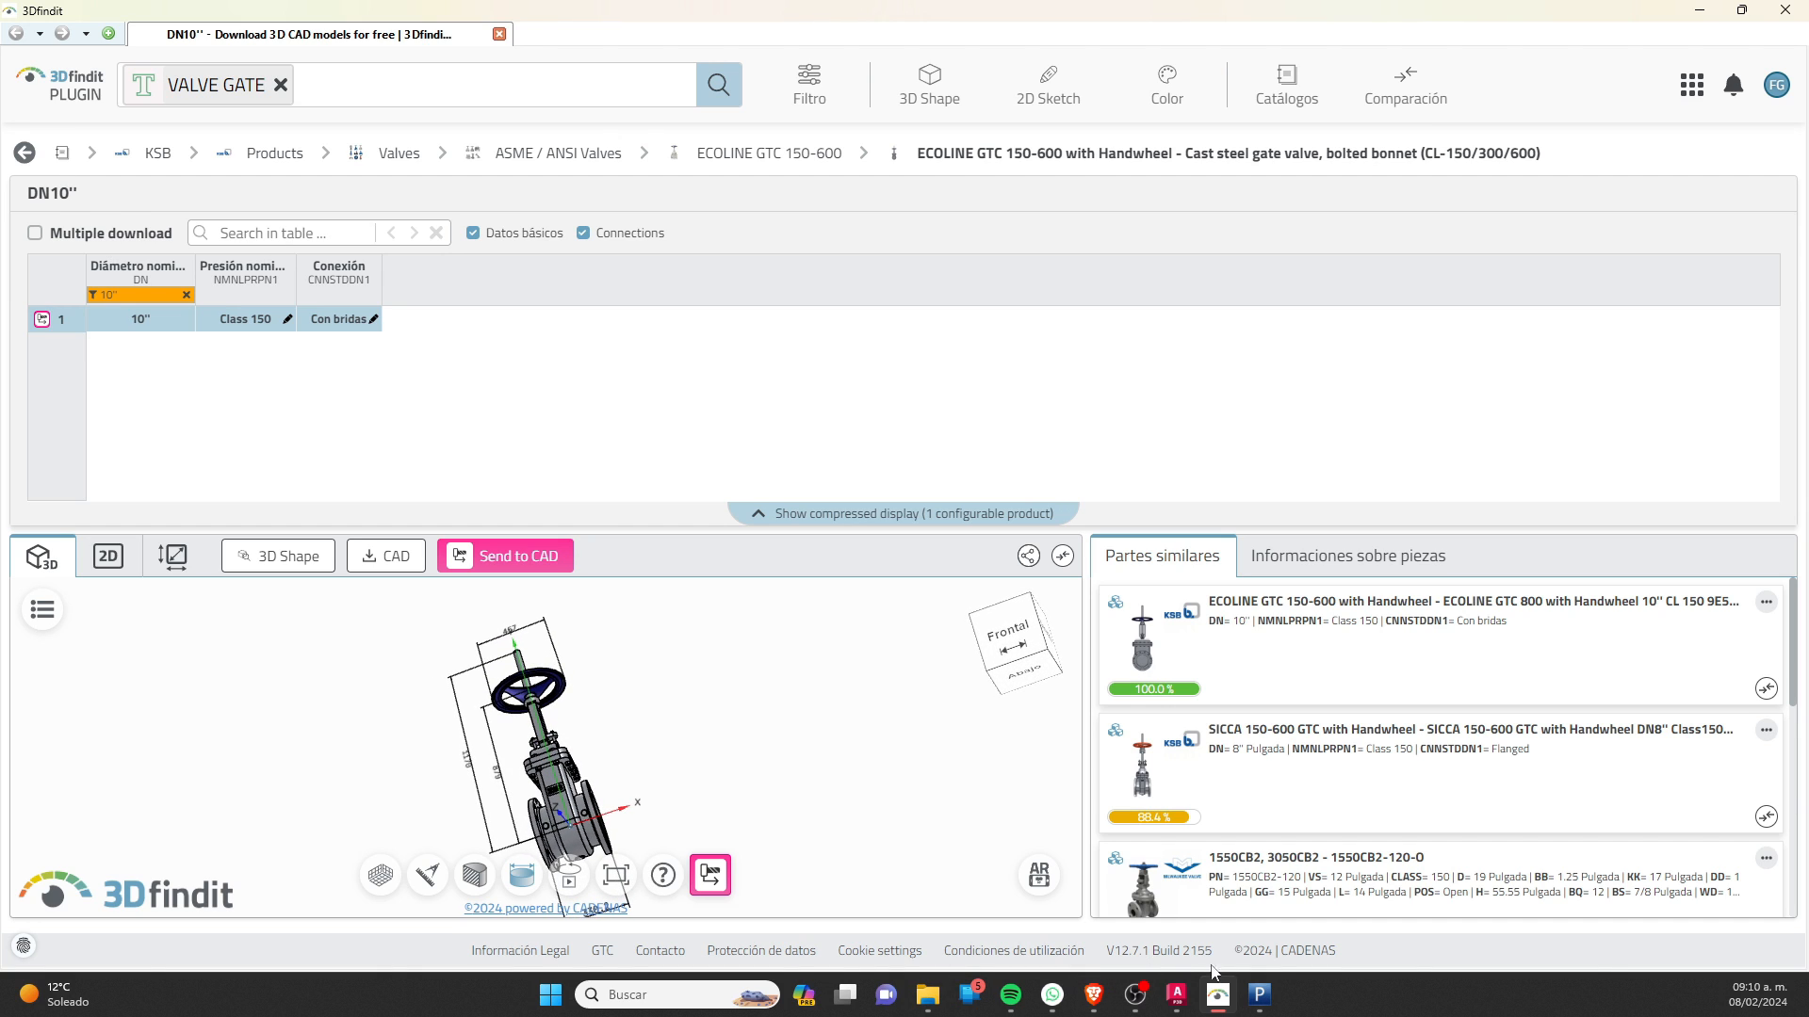
Step: Switch to Pipedata-Pro and set the 150# flanged gate valve's size to 10" for comparison
left_click(1259, 994)
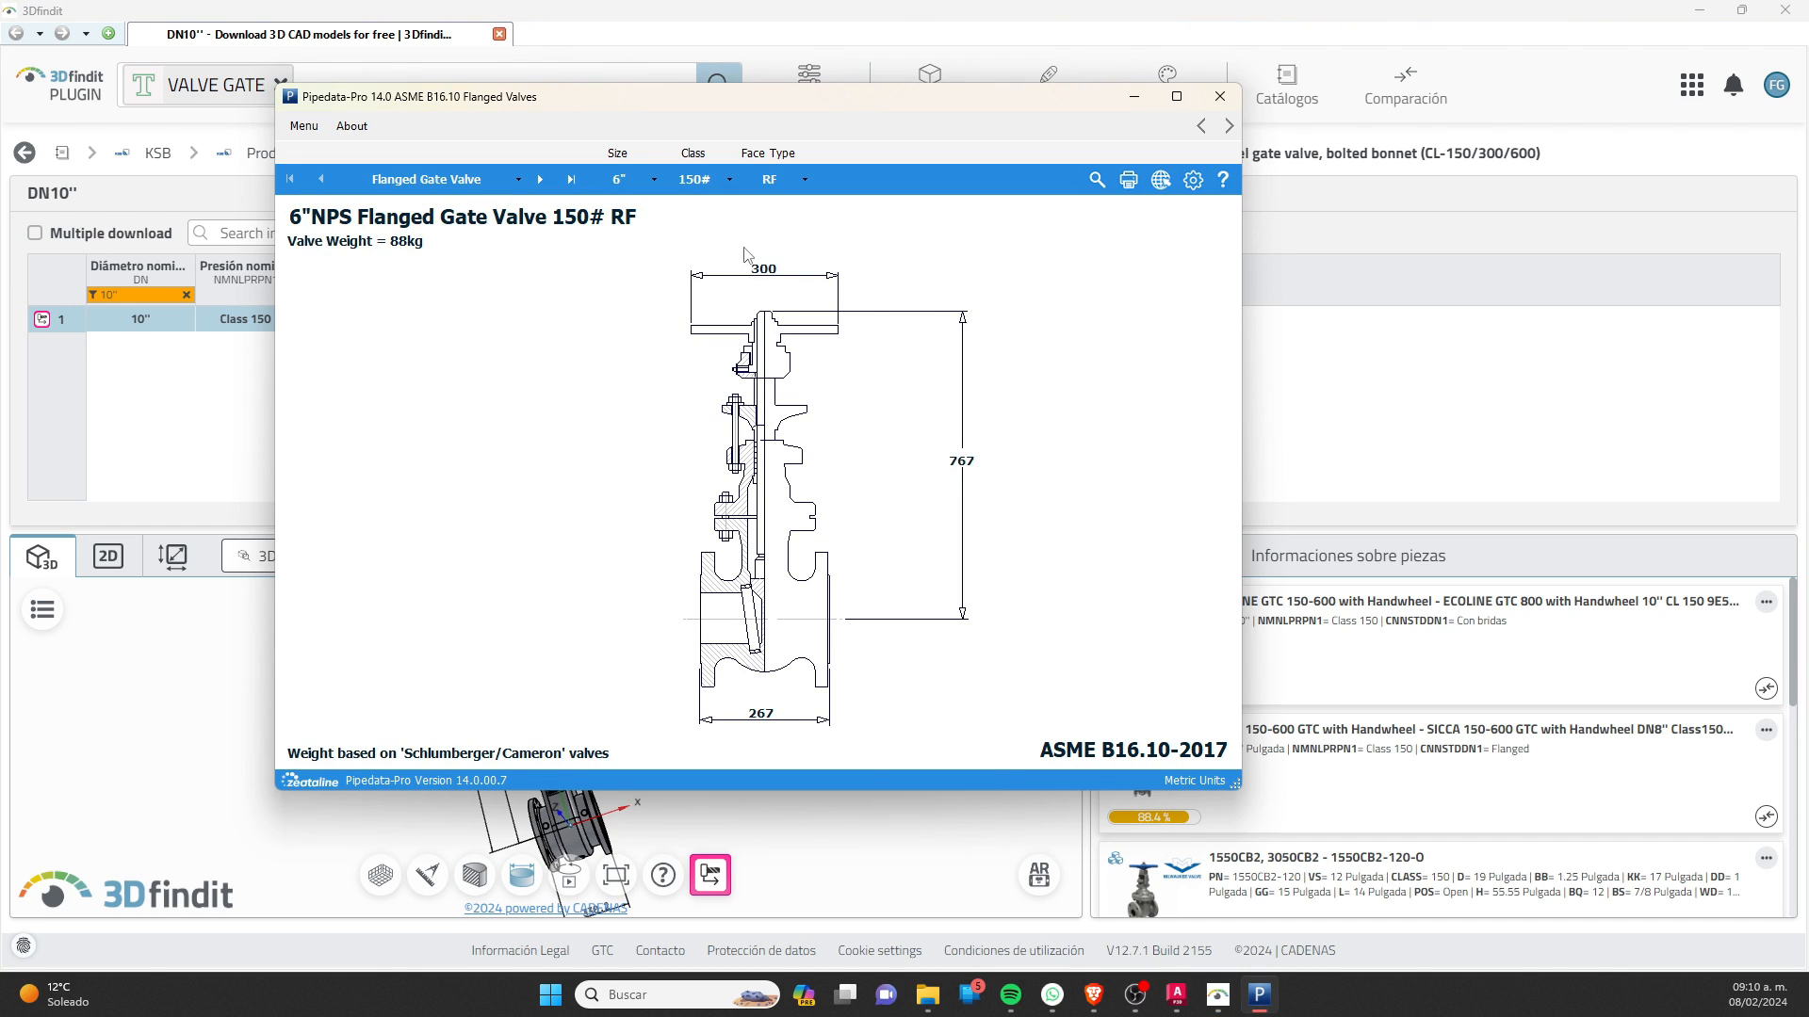
left_click(635, 179)
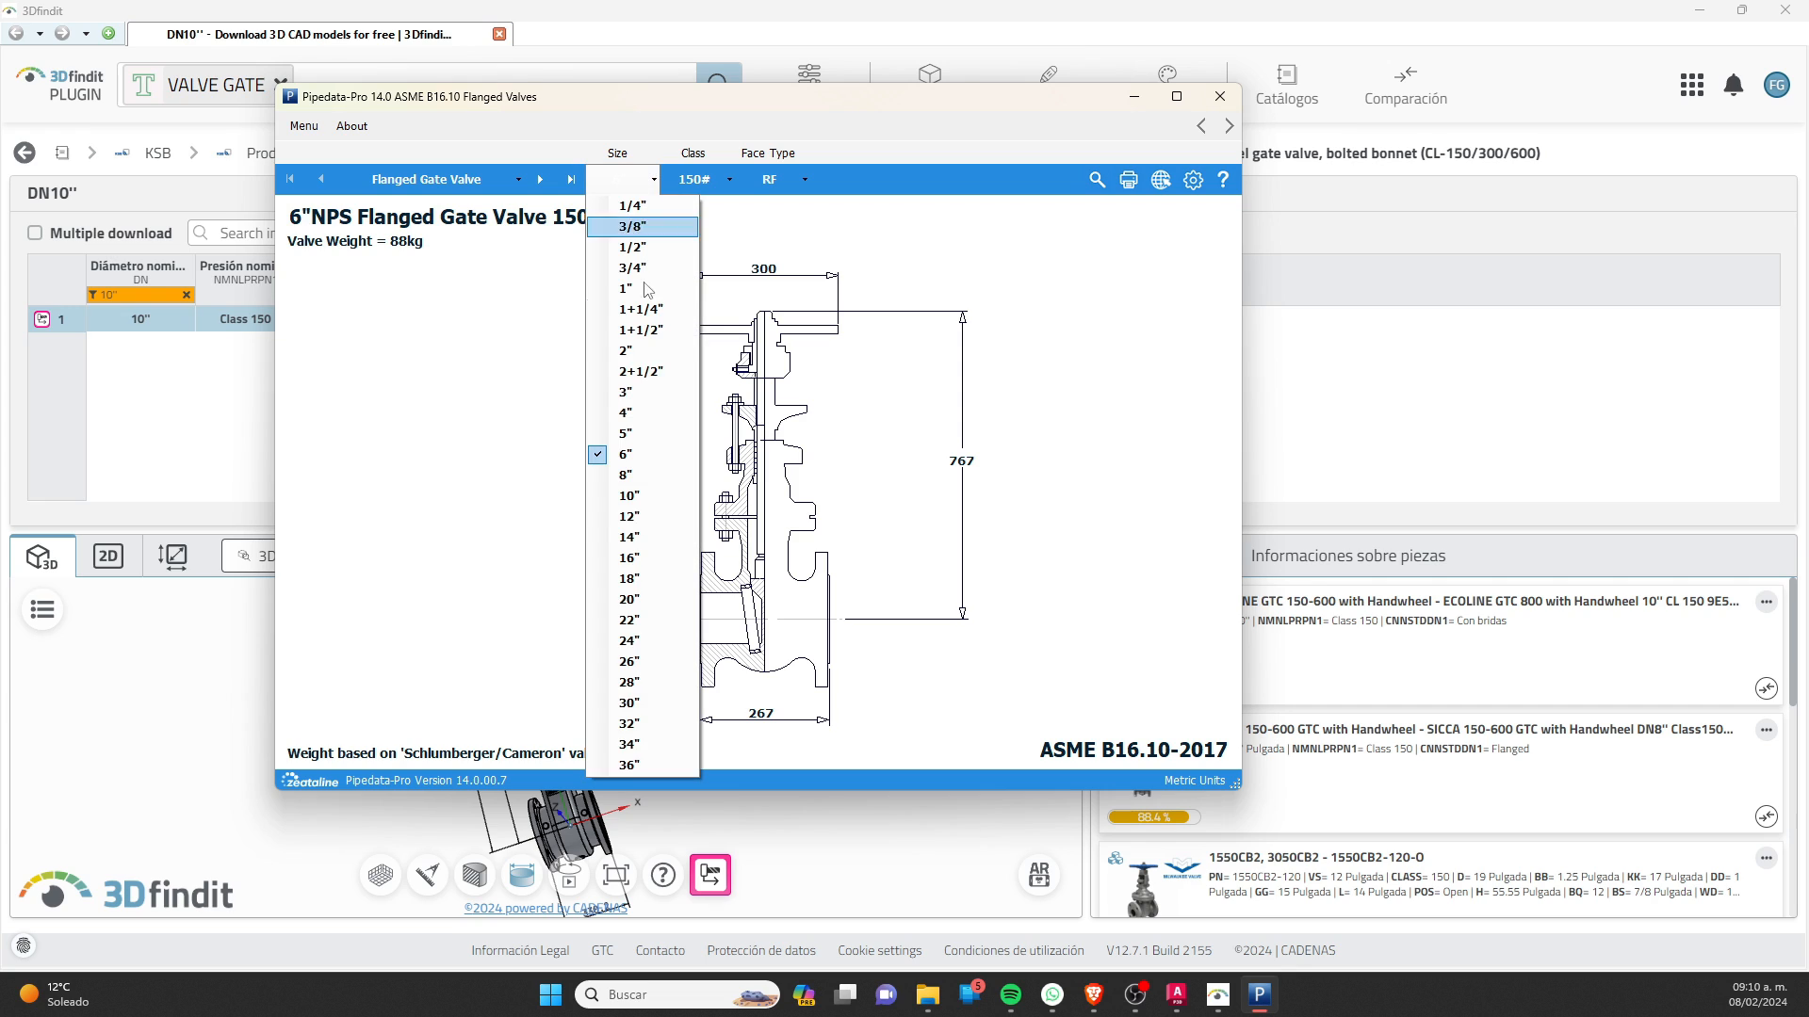
left_click(647, 520)
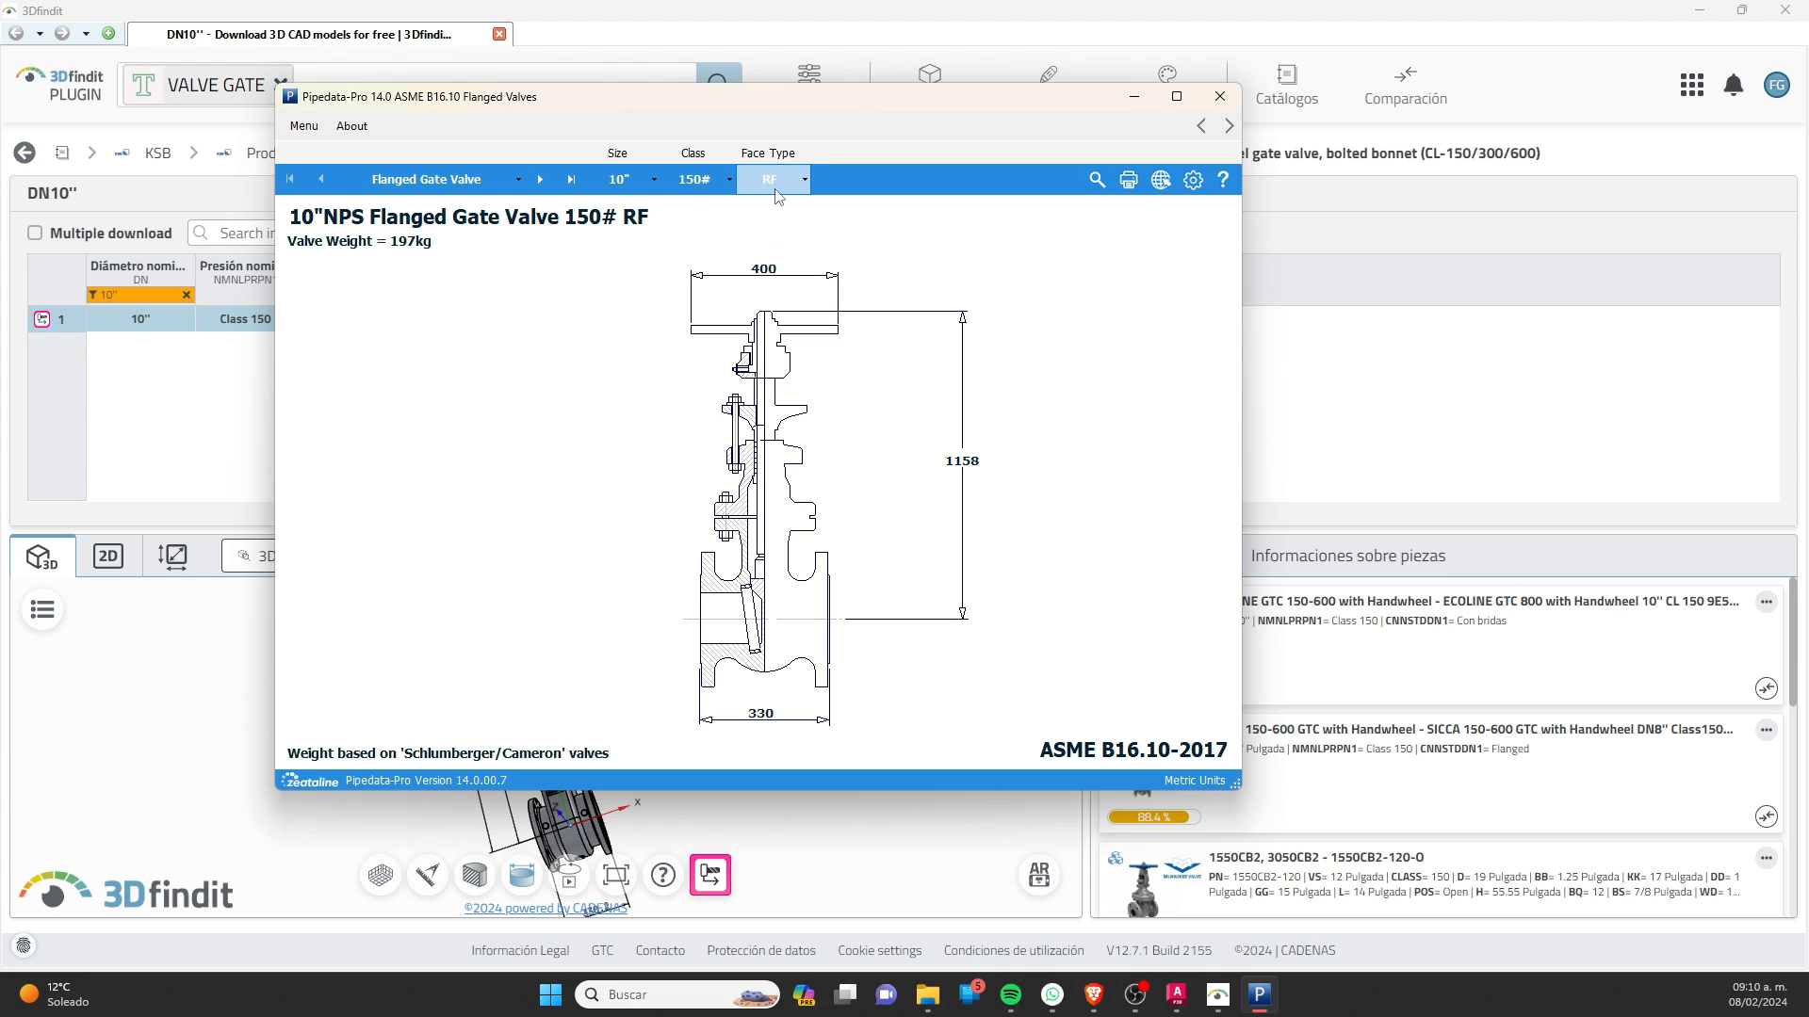
Step: Return to 3Dfindit and inspect the 10" gate valve's overall dimensions in the 3D preview, ending on its front
left_click(891, 846)
left_click_drag(620, 809, 625, 866)
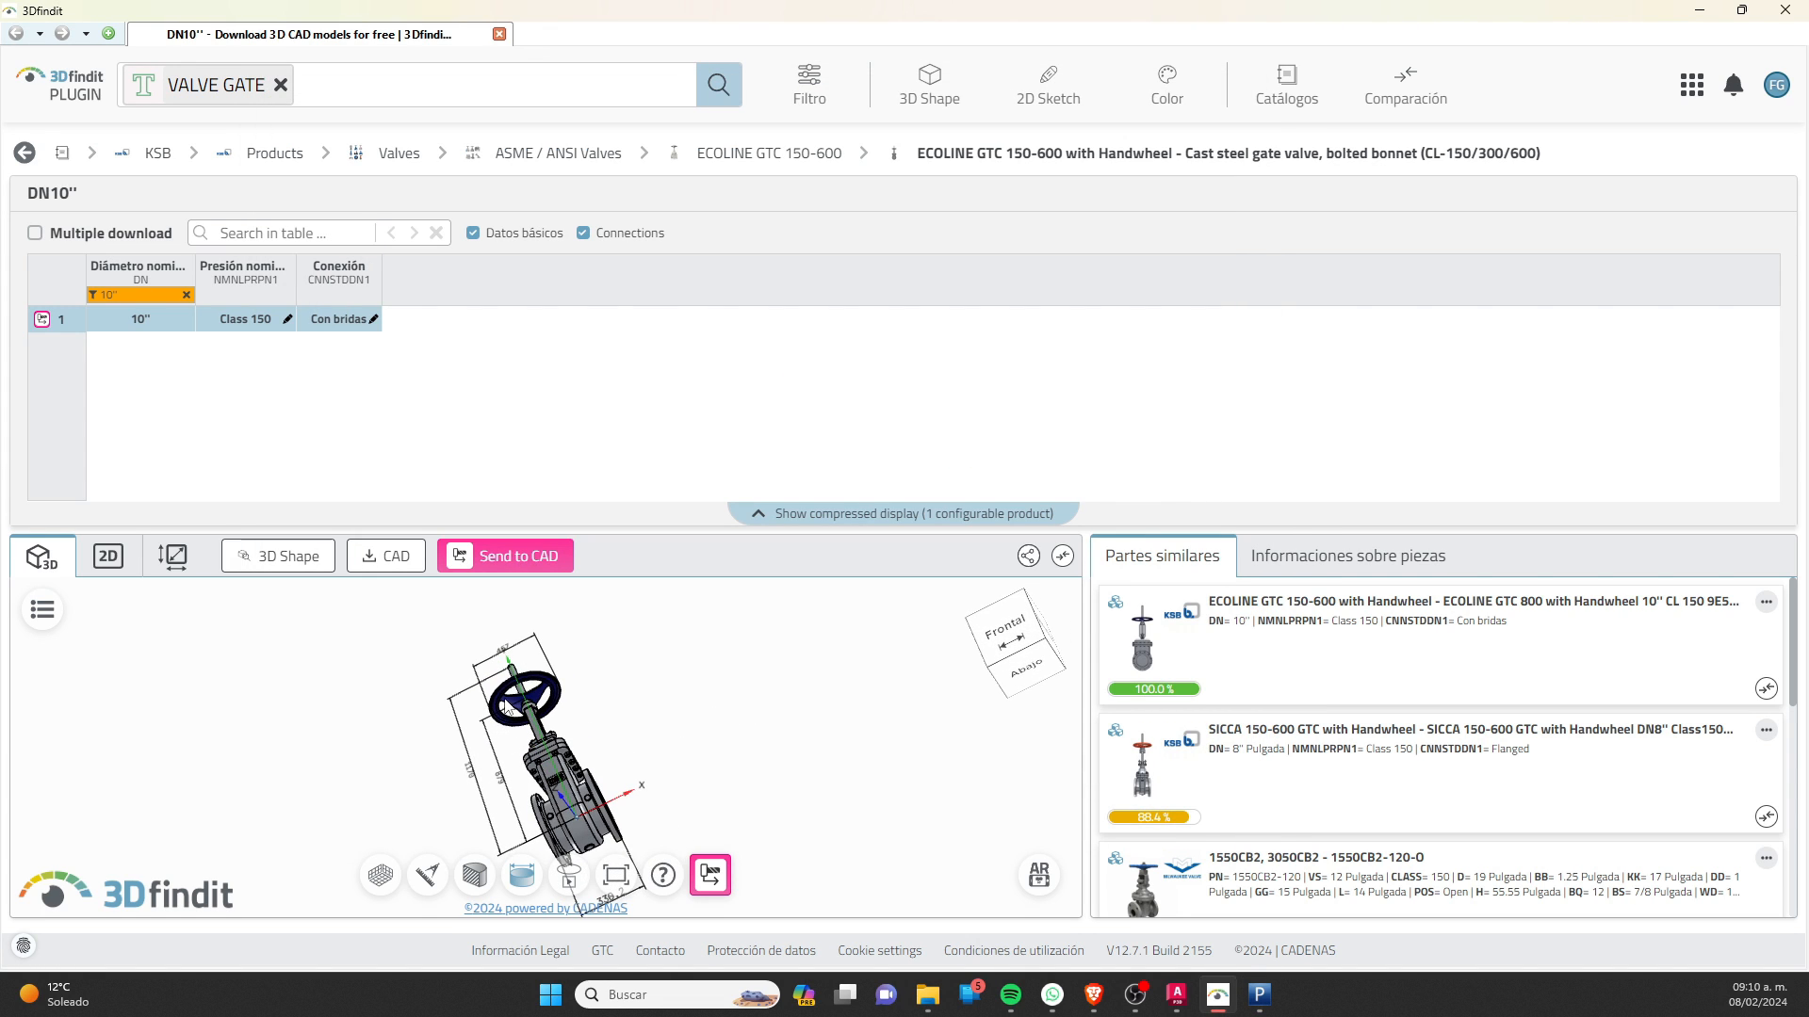
scroll(619, 887, "down", 3)
scroll(625, 910, "up", 3)
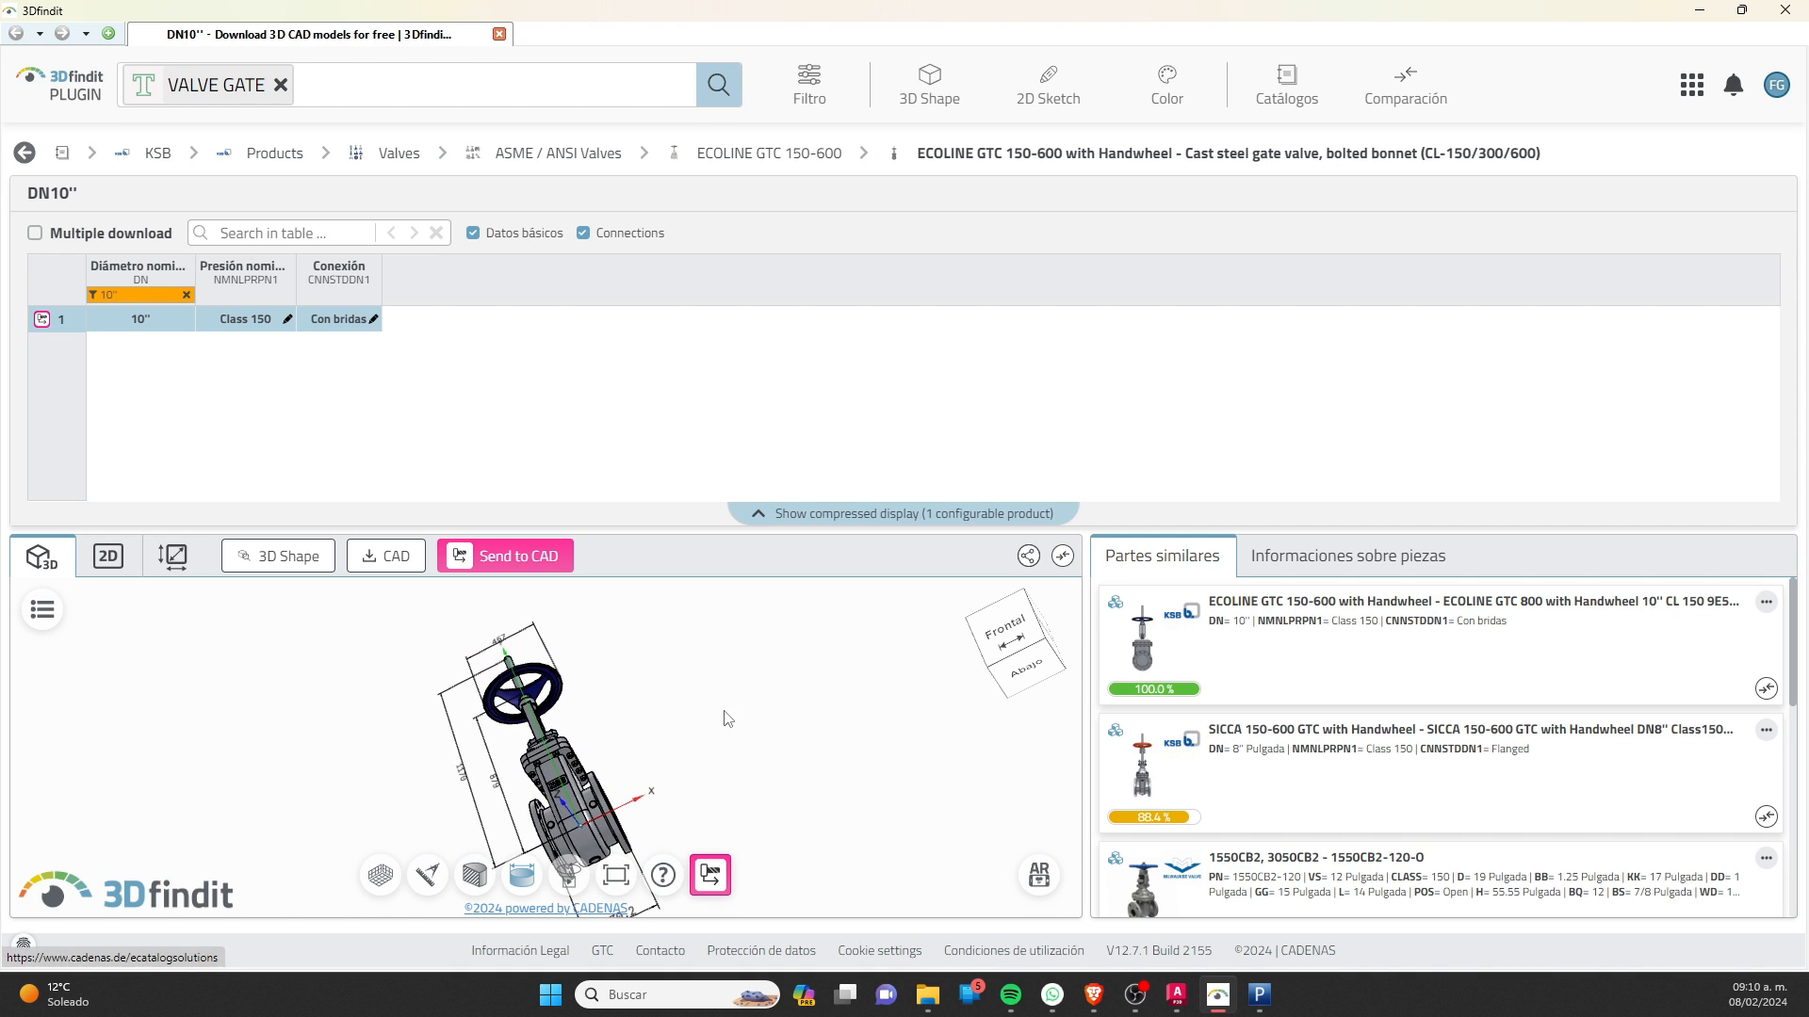
scroll(608, 658, "down", 3)
scroll(585, 708, "up", 2)
left_click_drag(582, 730, 609, 690)
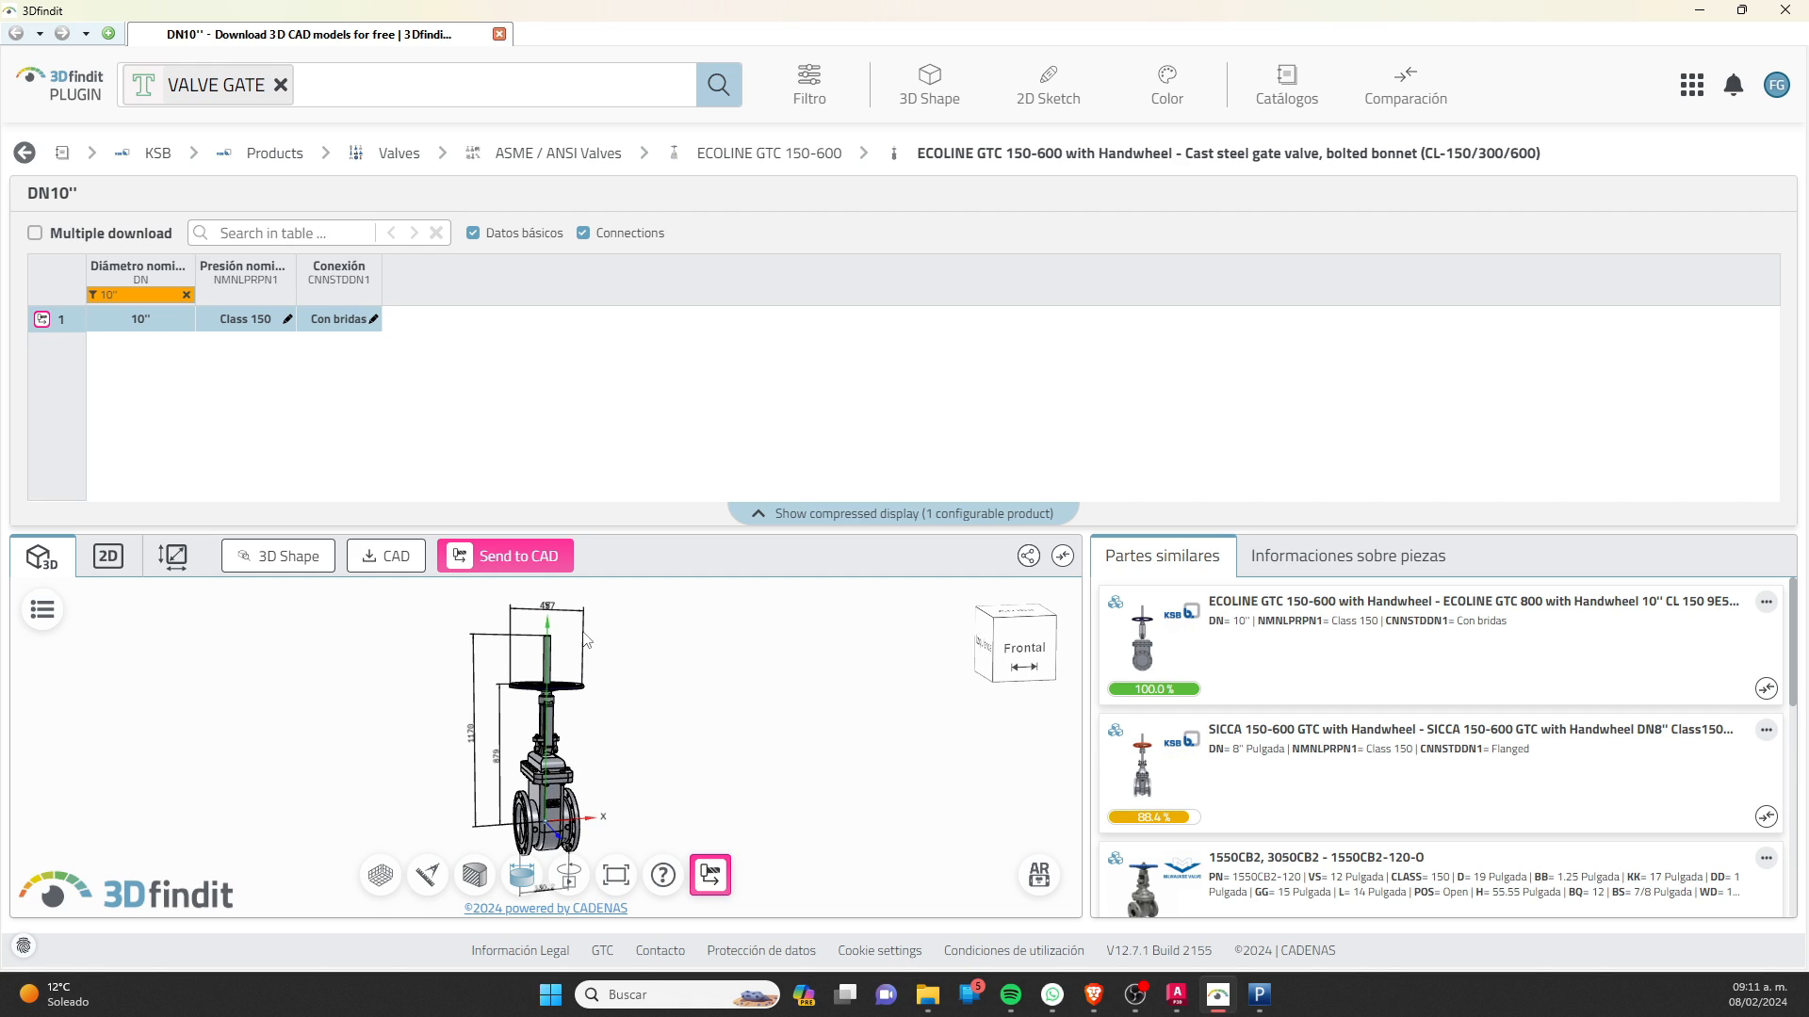
Step: Preview the 10" valve's nominal pressure as Class 300 and Class 600, and set it back to Class 150
left_click(289, 322)
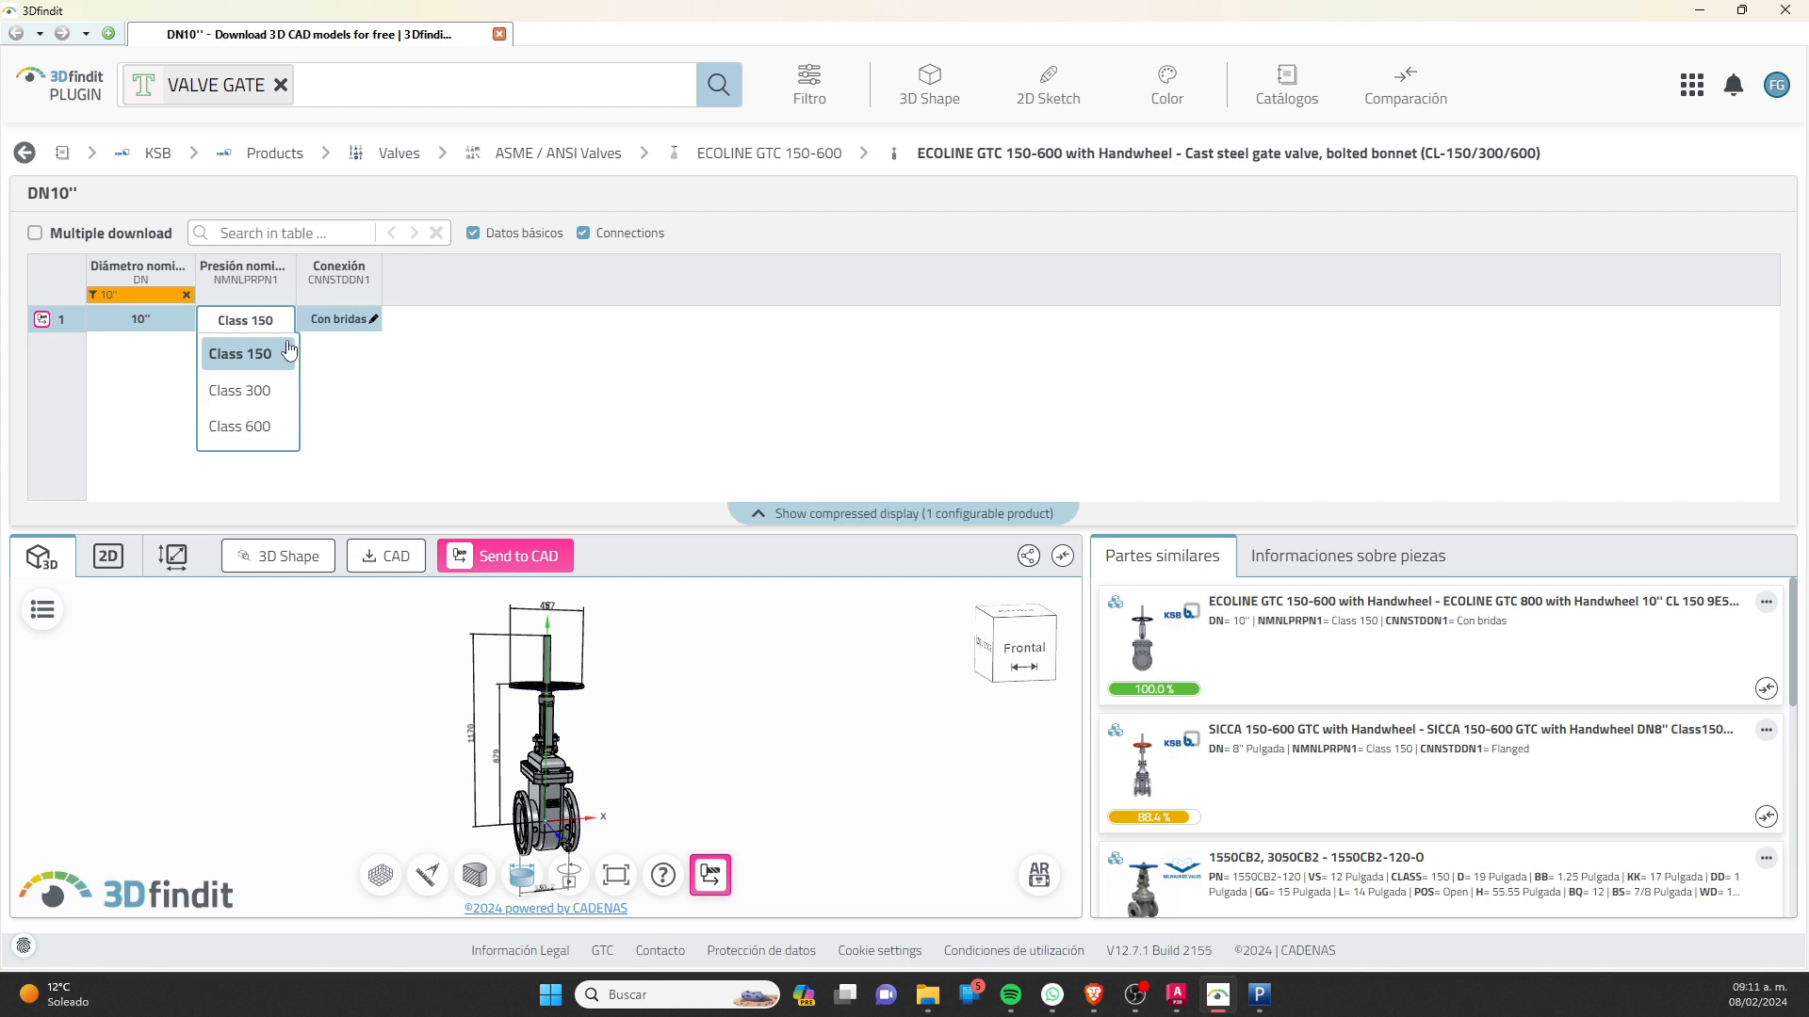
left_click(234, 390)
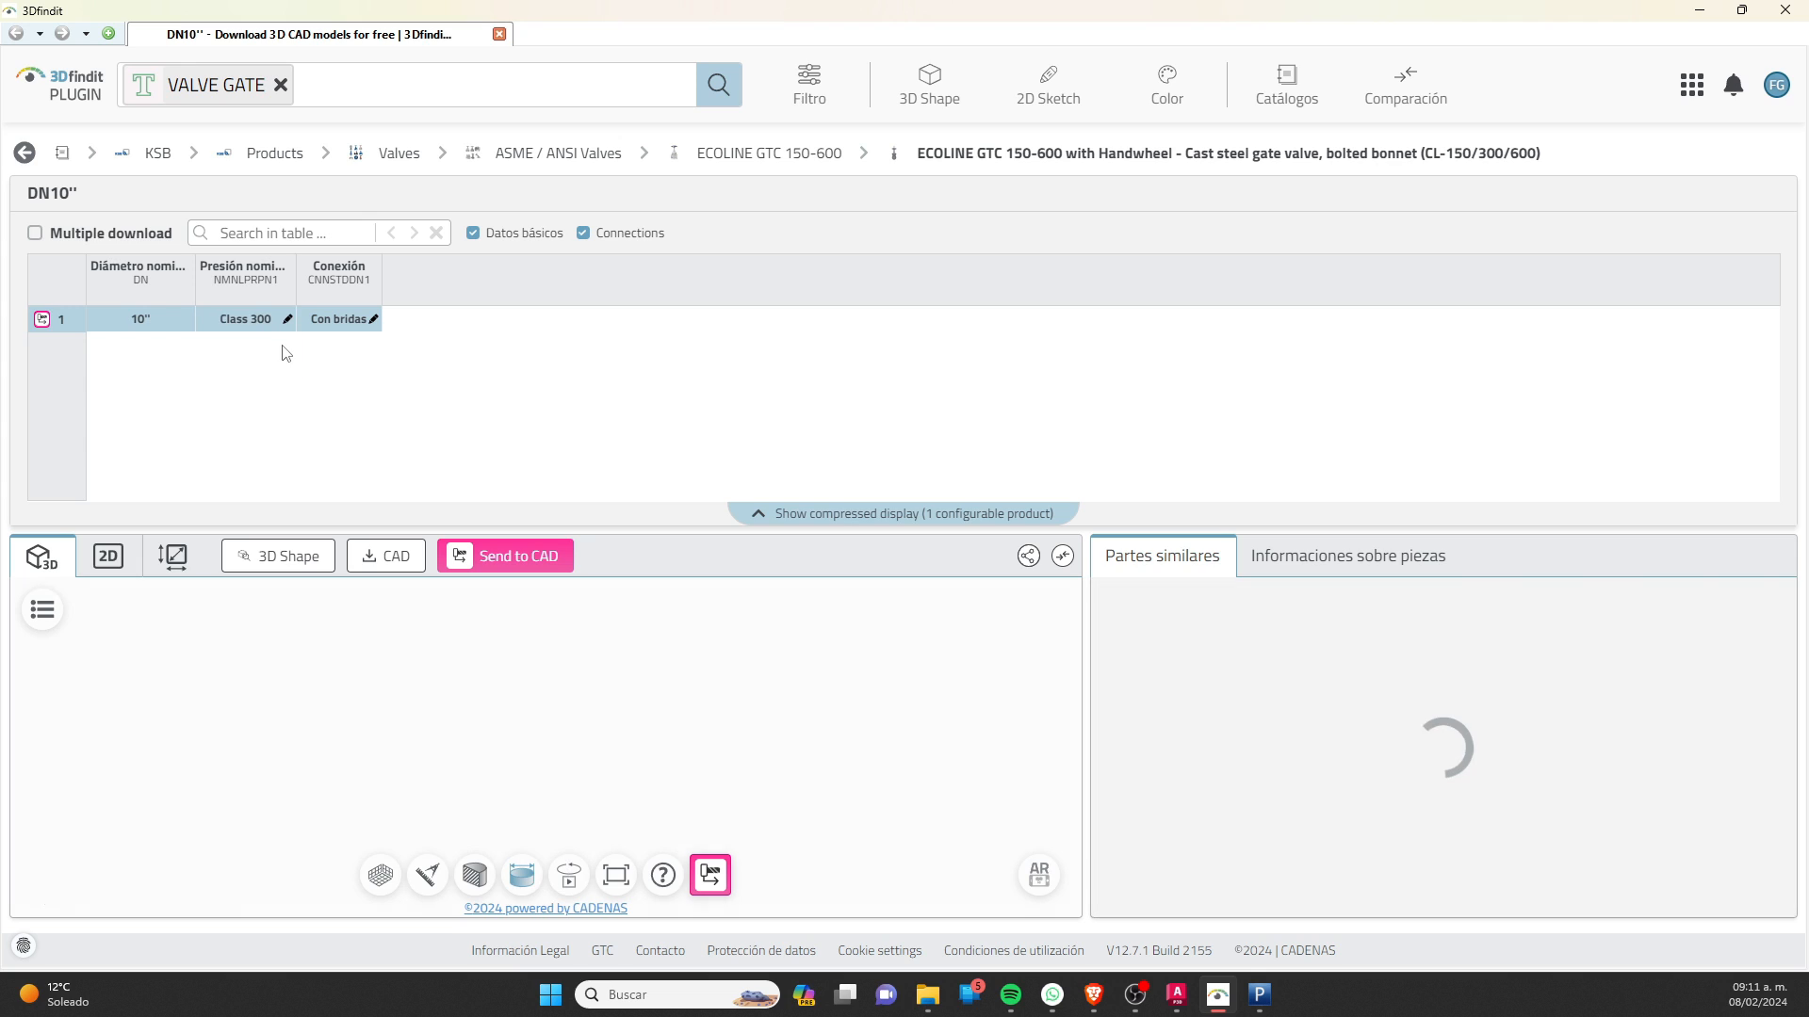
left_click(277, 325)
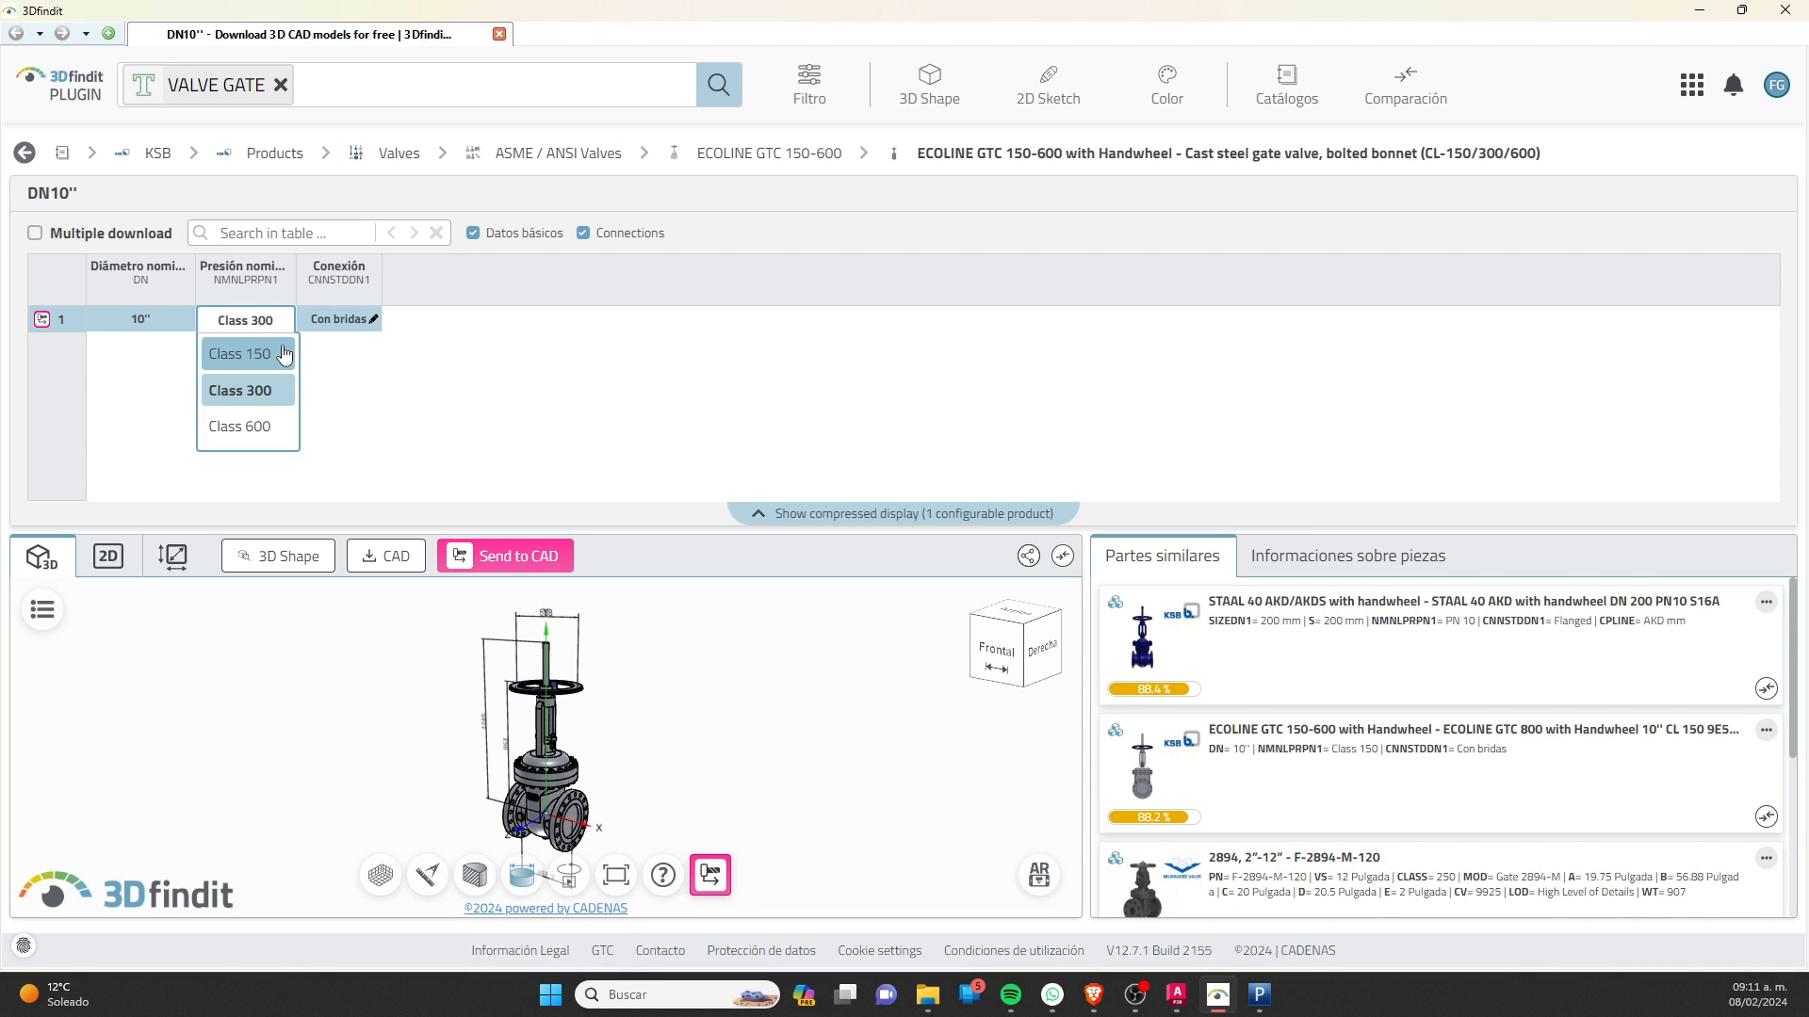
left_click(275, 437)
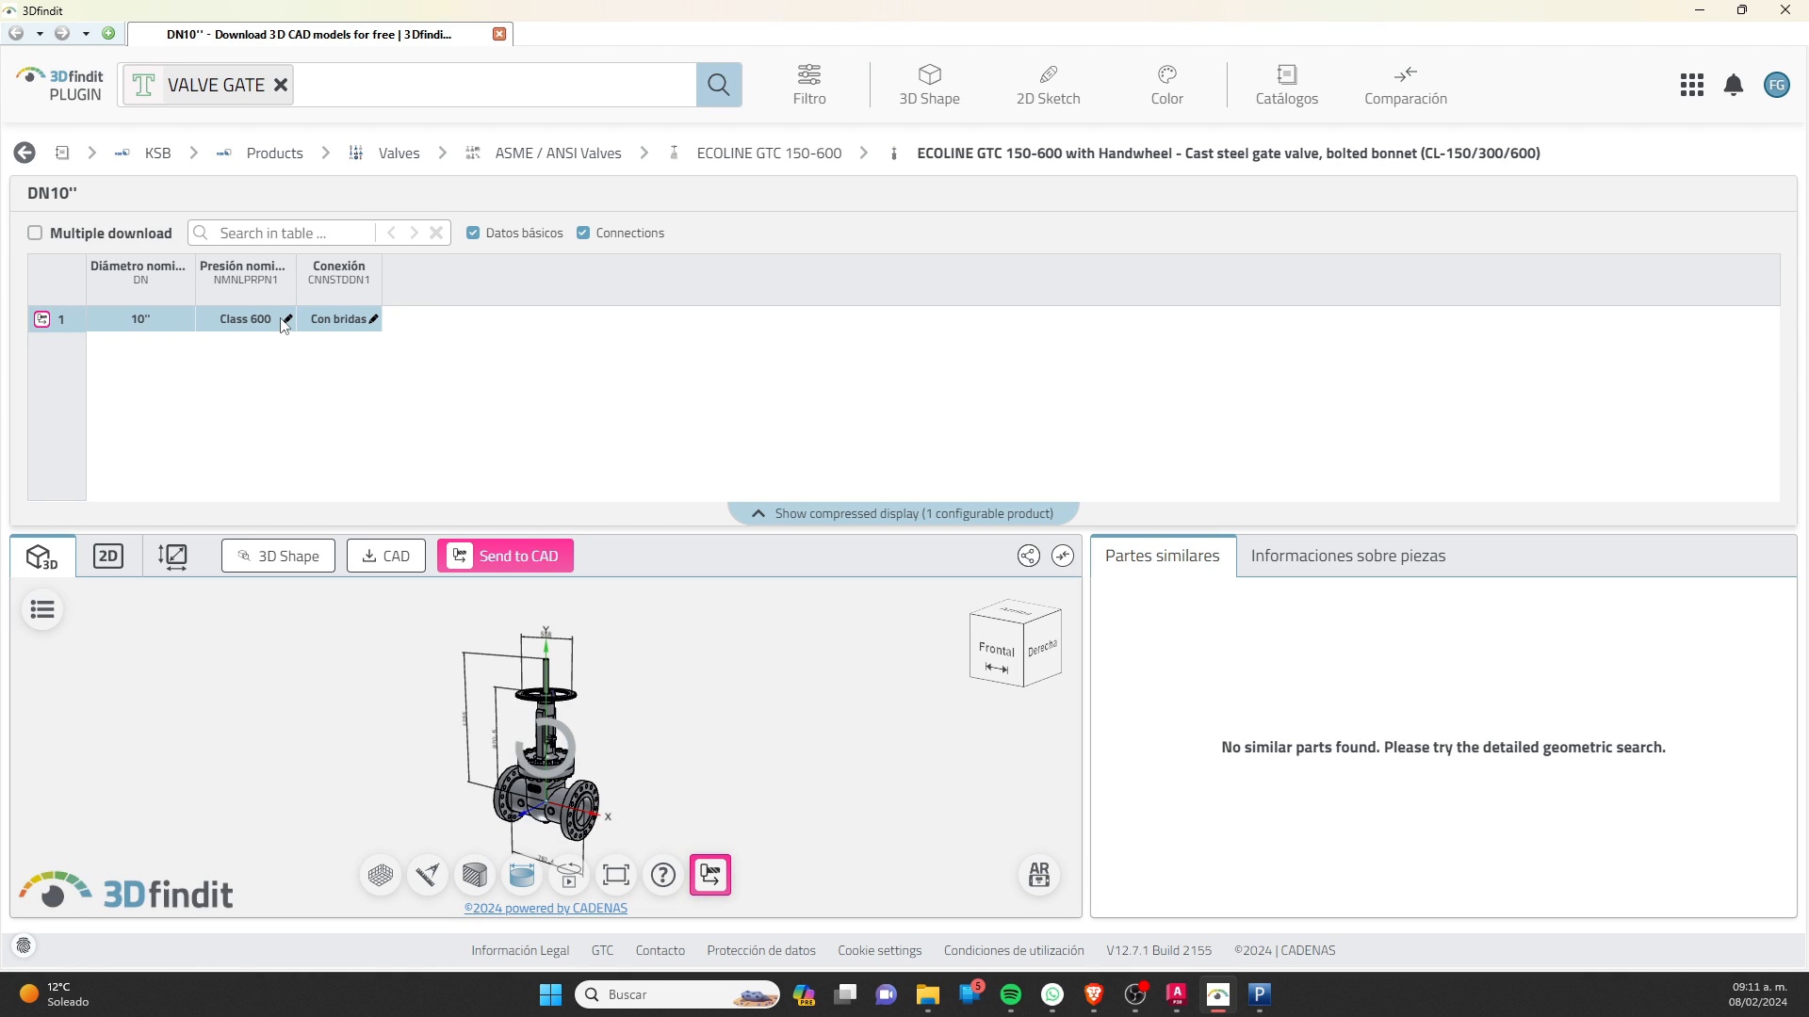
left_click(285, 321)
left_click(275, 352)
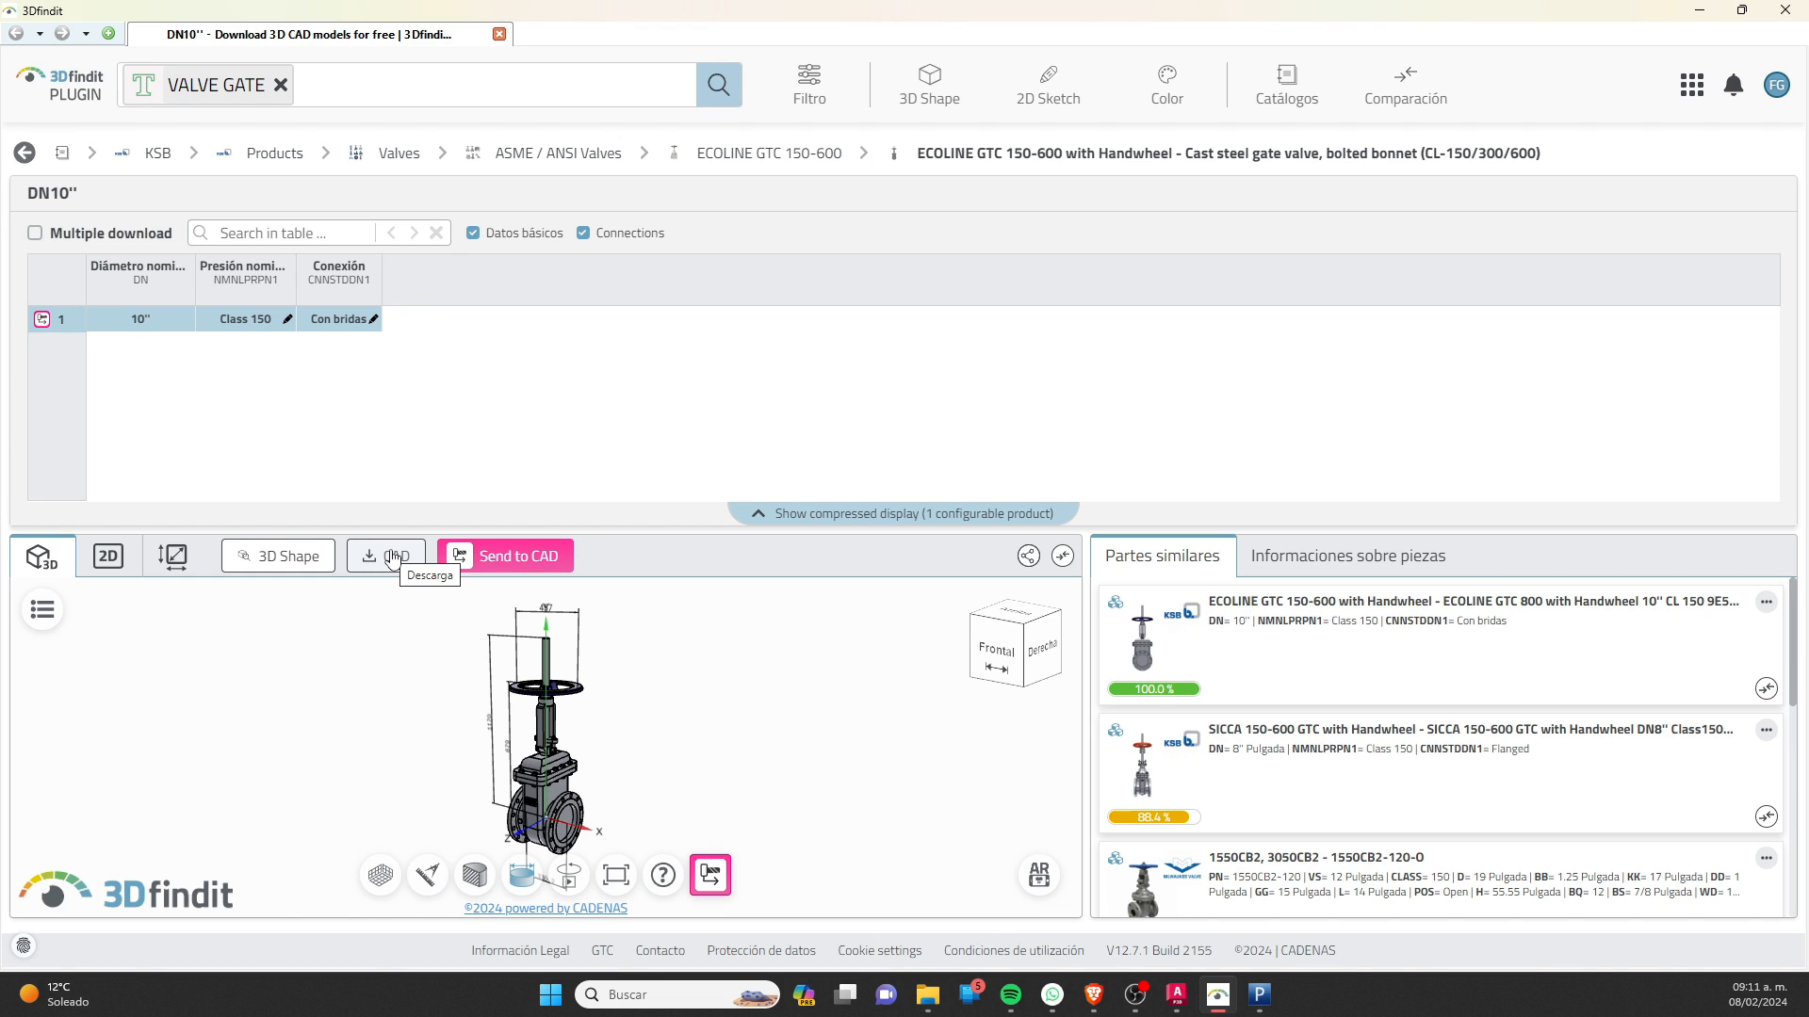
Step: Send the 10" Class 150 gate valve to CAD as Documento activo (3D)
left_click(520, 557)
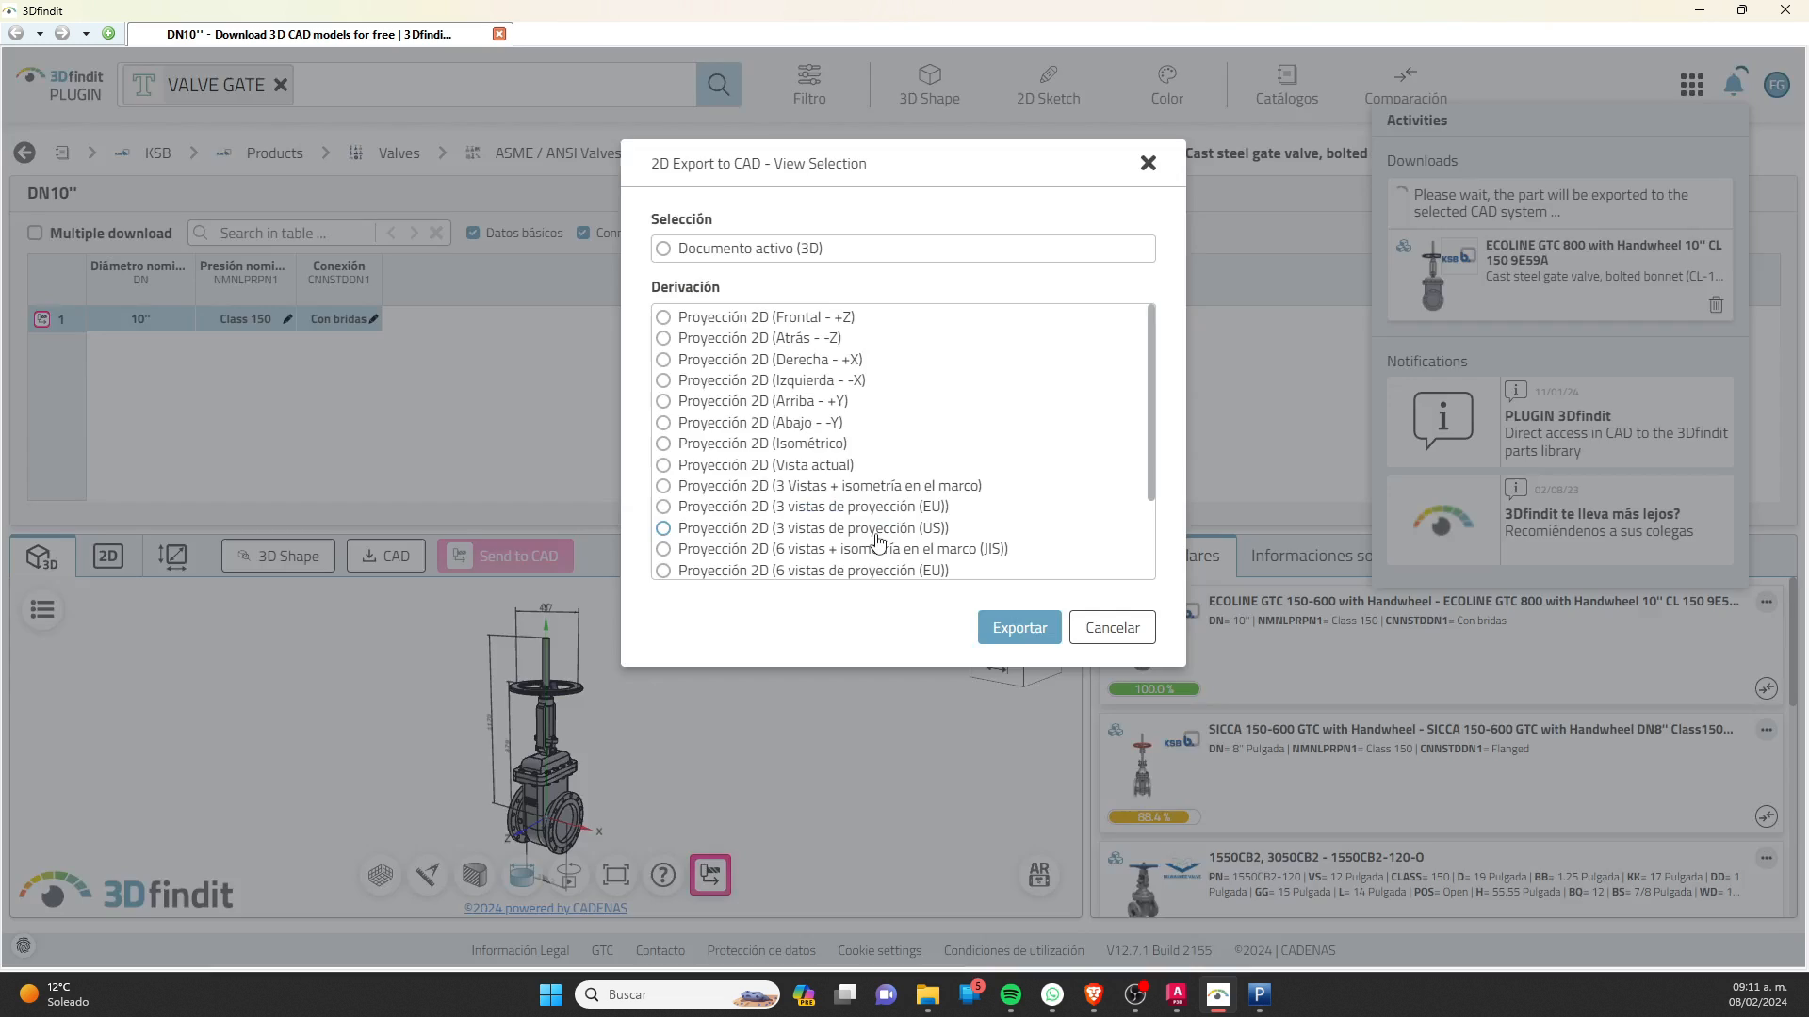
left_click(663, 250)
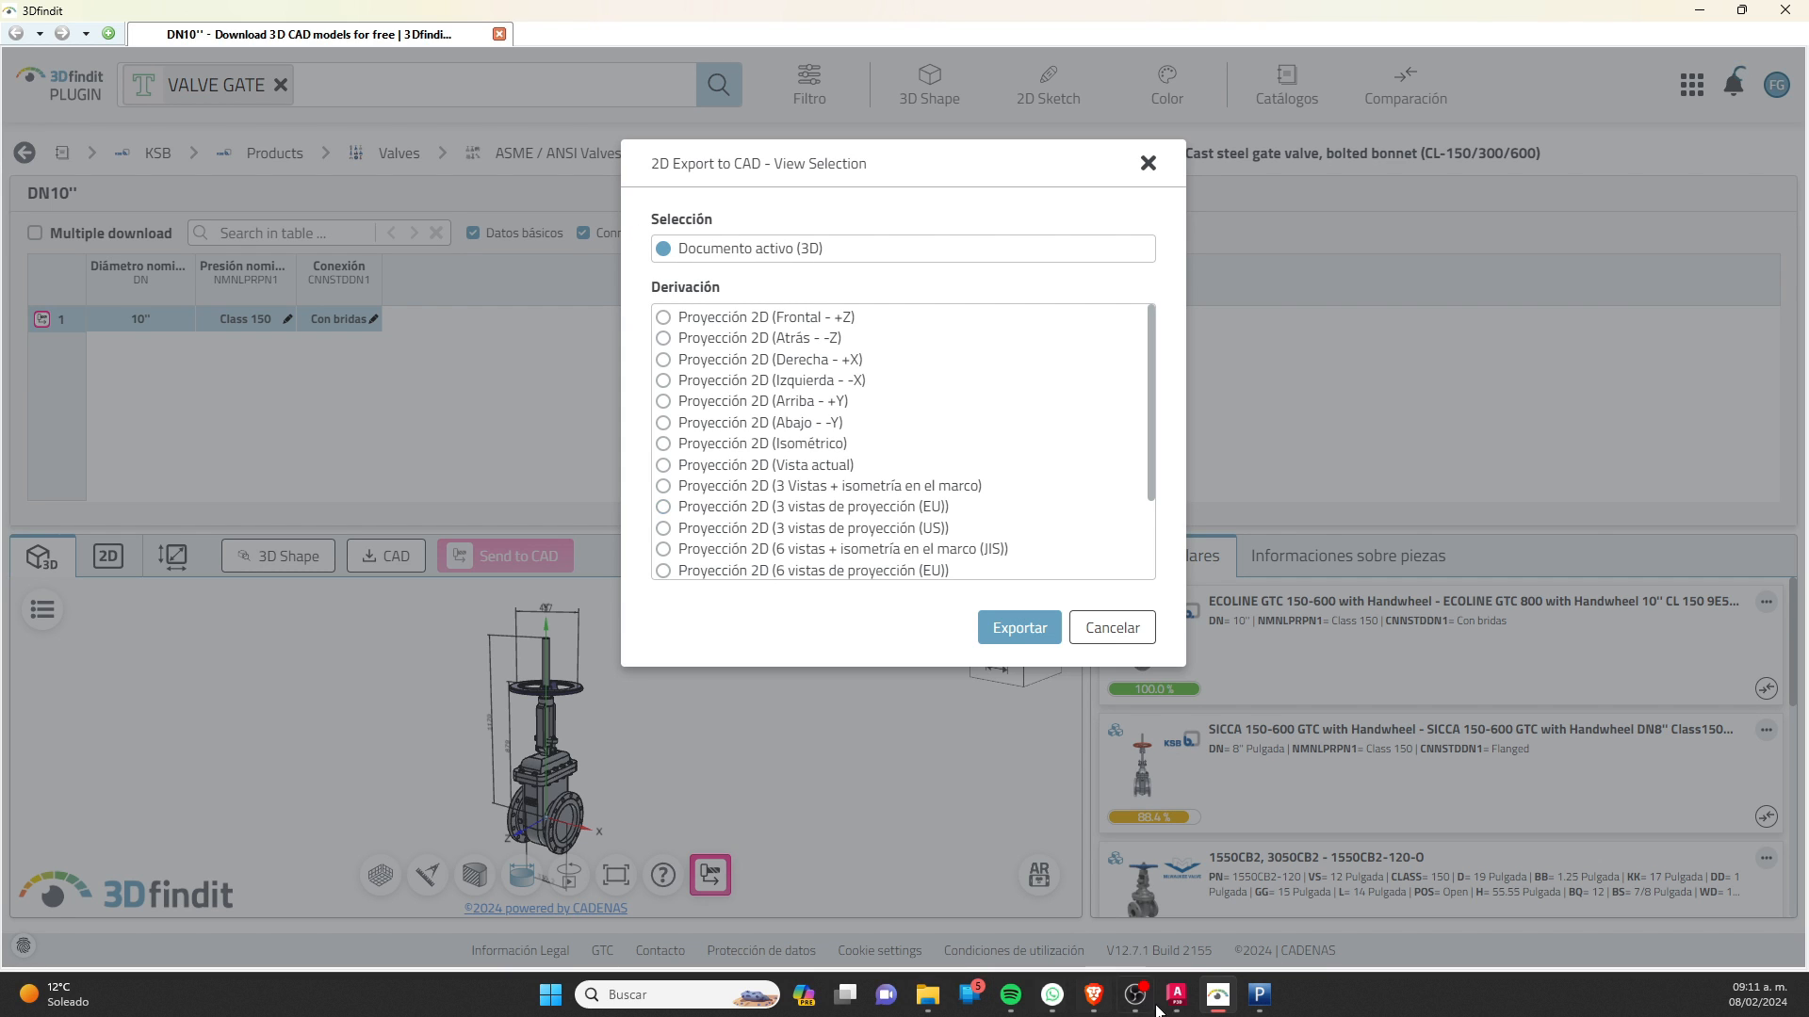
left_click(1193, 1004)
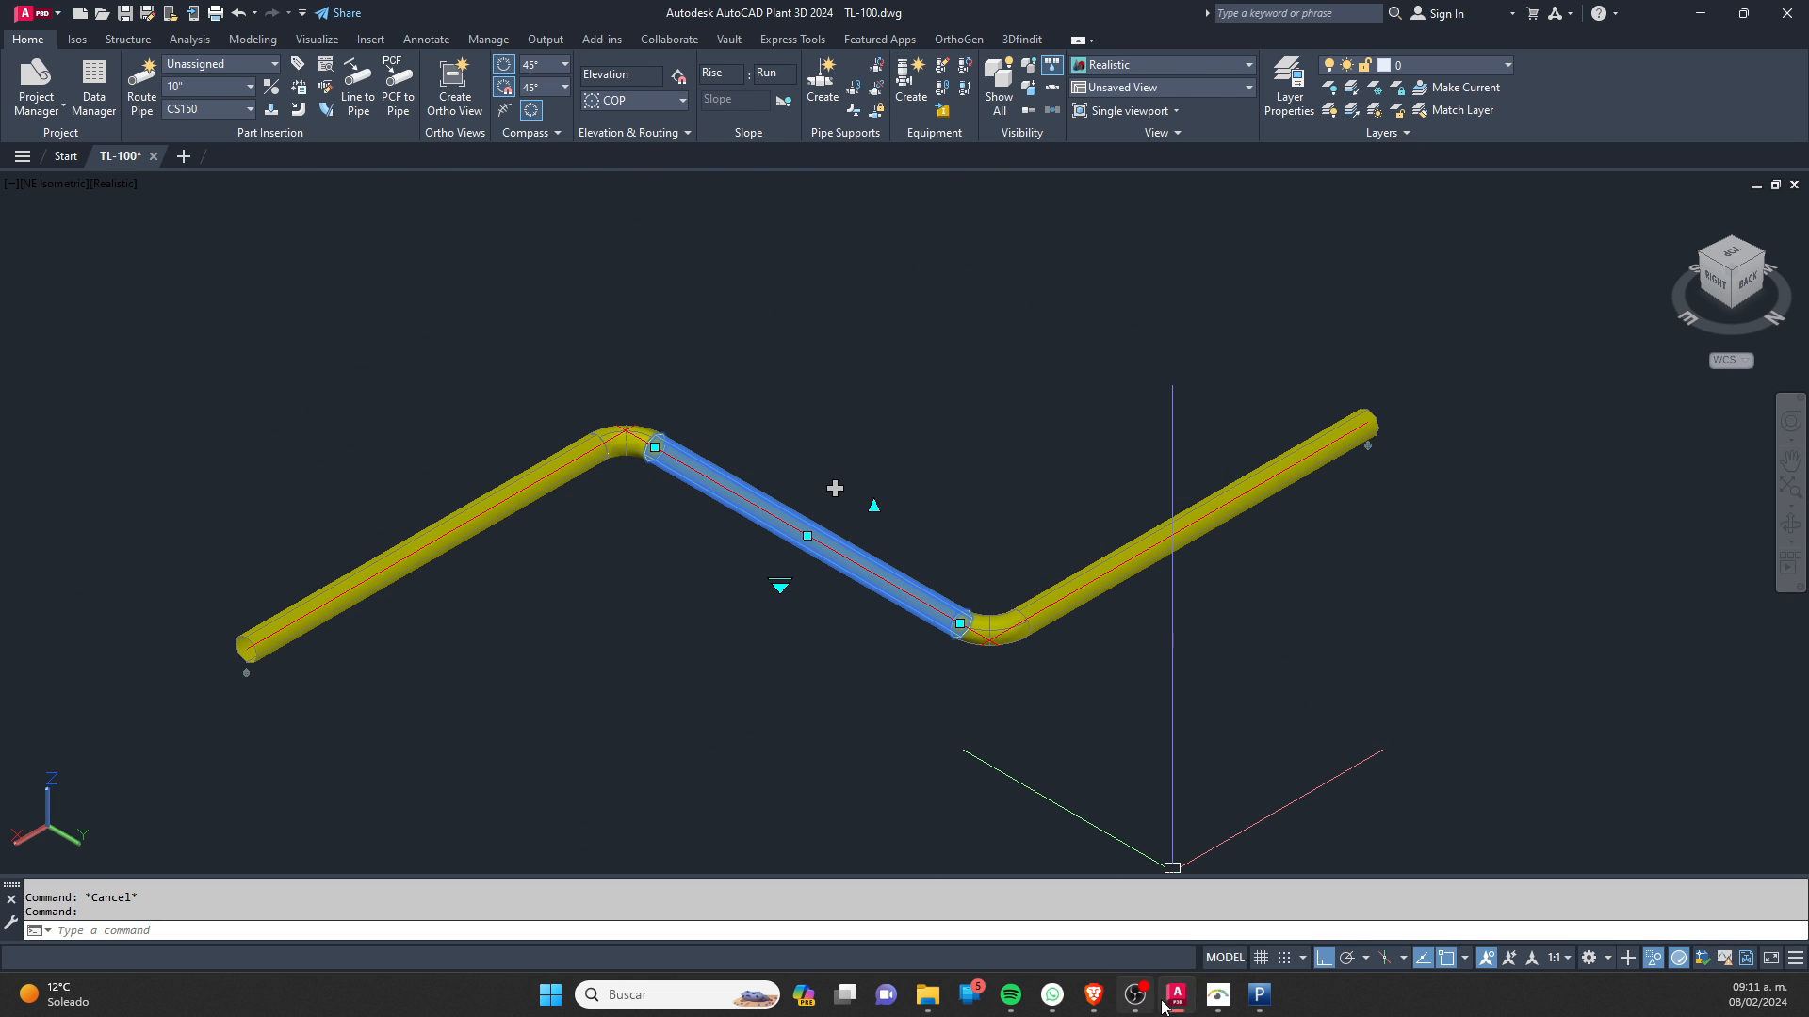
left_click(1218, 995)
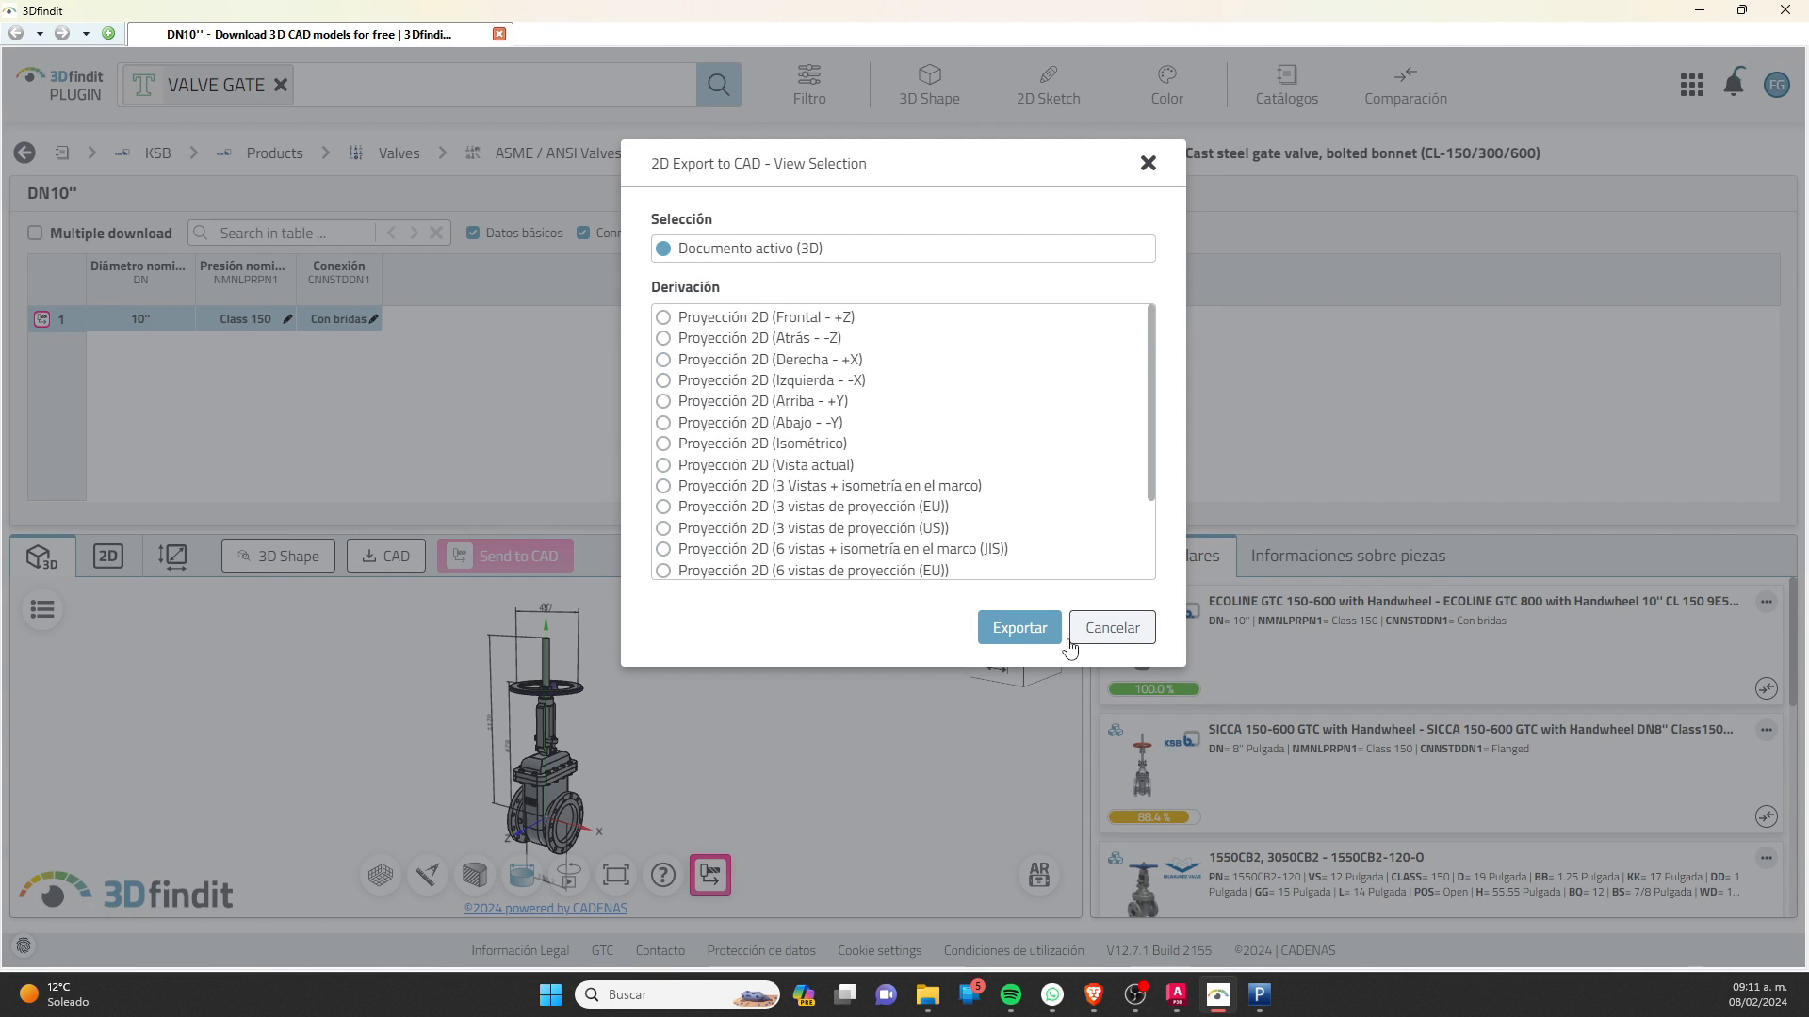
left_click(1014, 626)
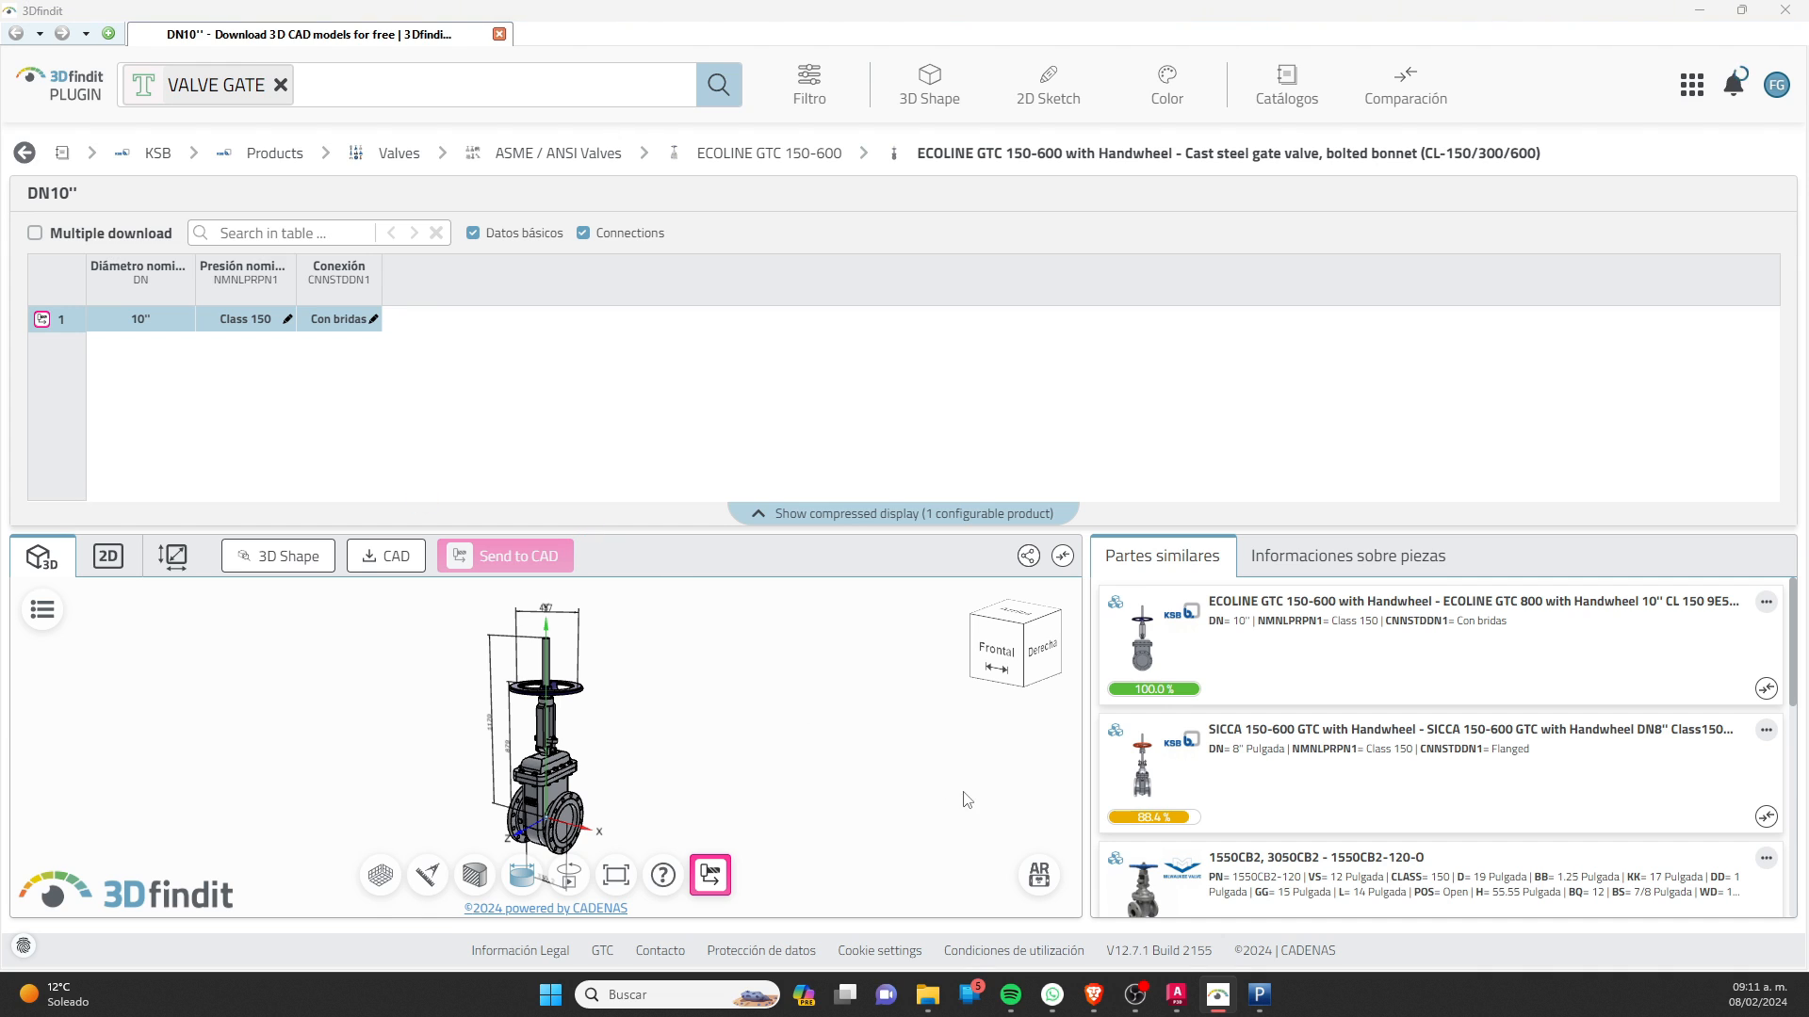
Step: Switch to AutoCAD Plant 3D, clear the pipe selection and place the exported gate valve beside the pipeline at rotation angle 0
left_click(1176, 995)
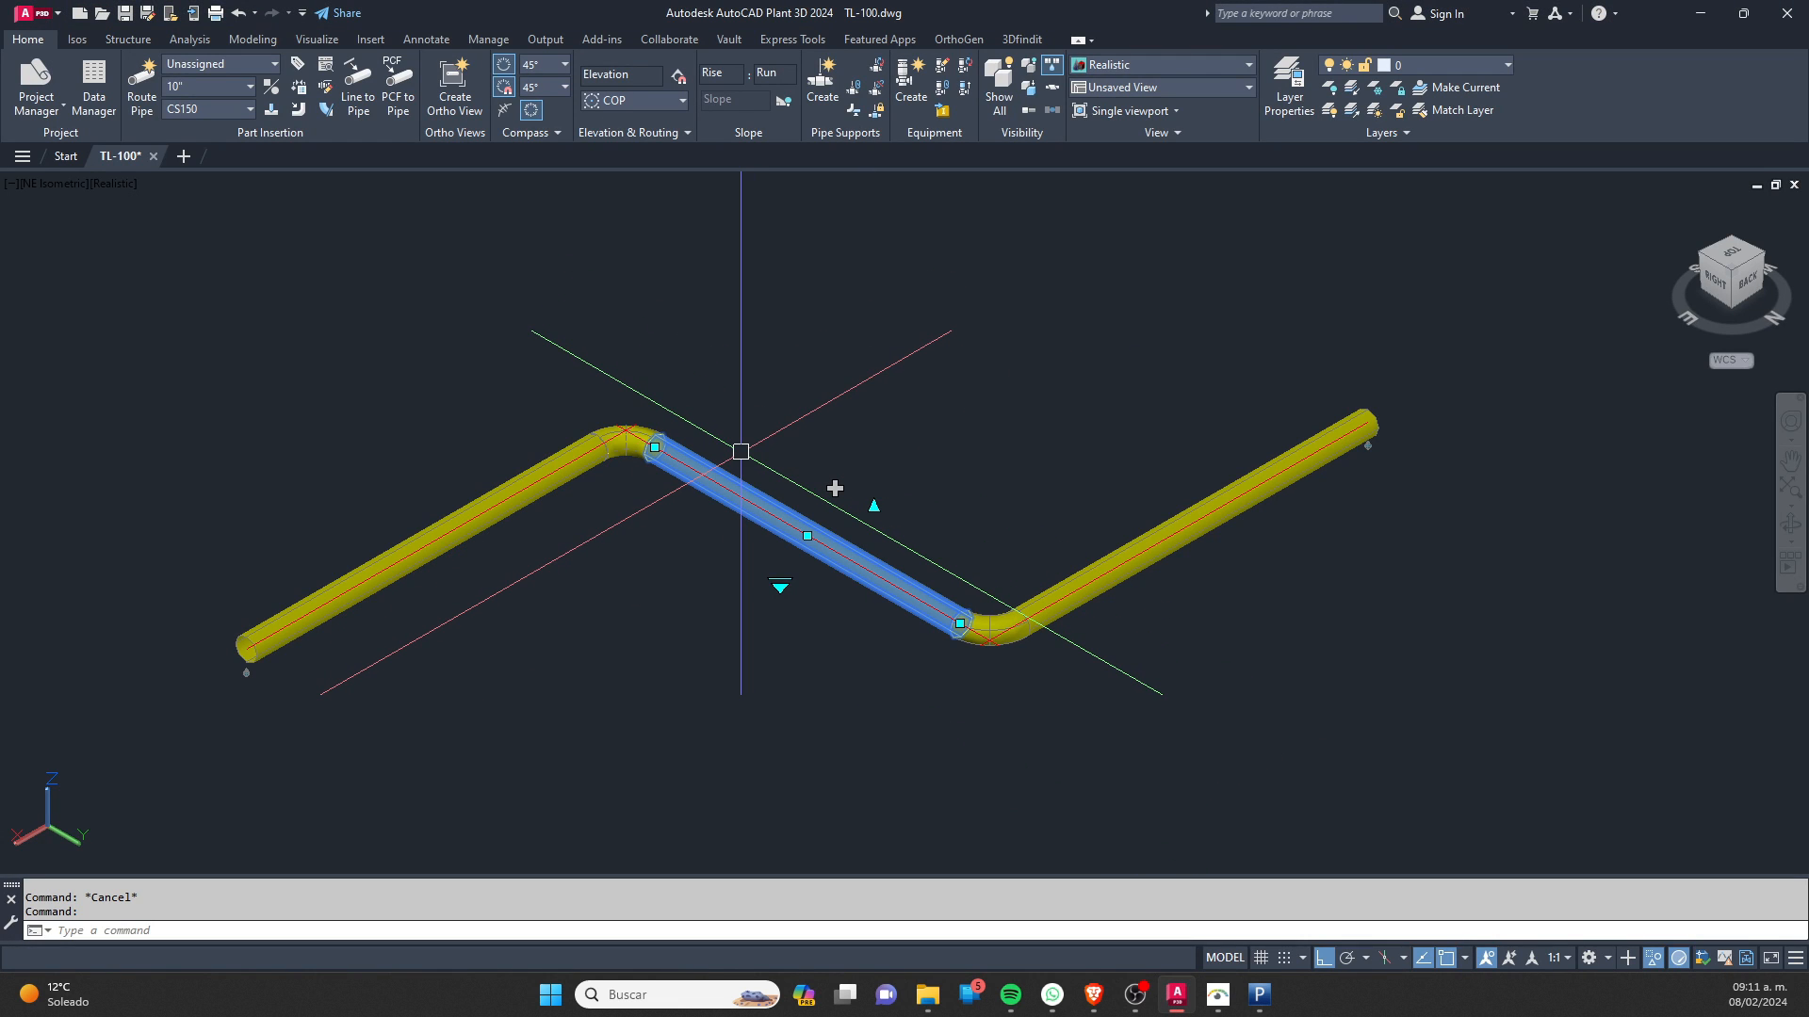
key("Escape")
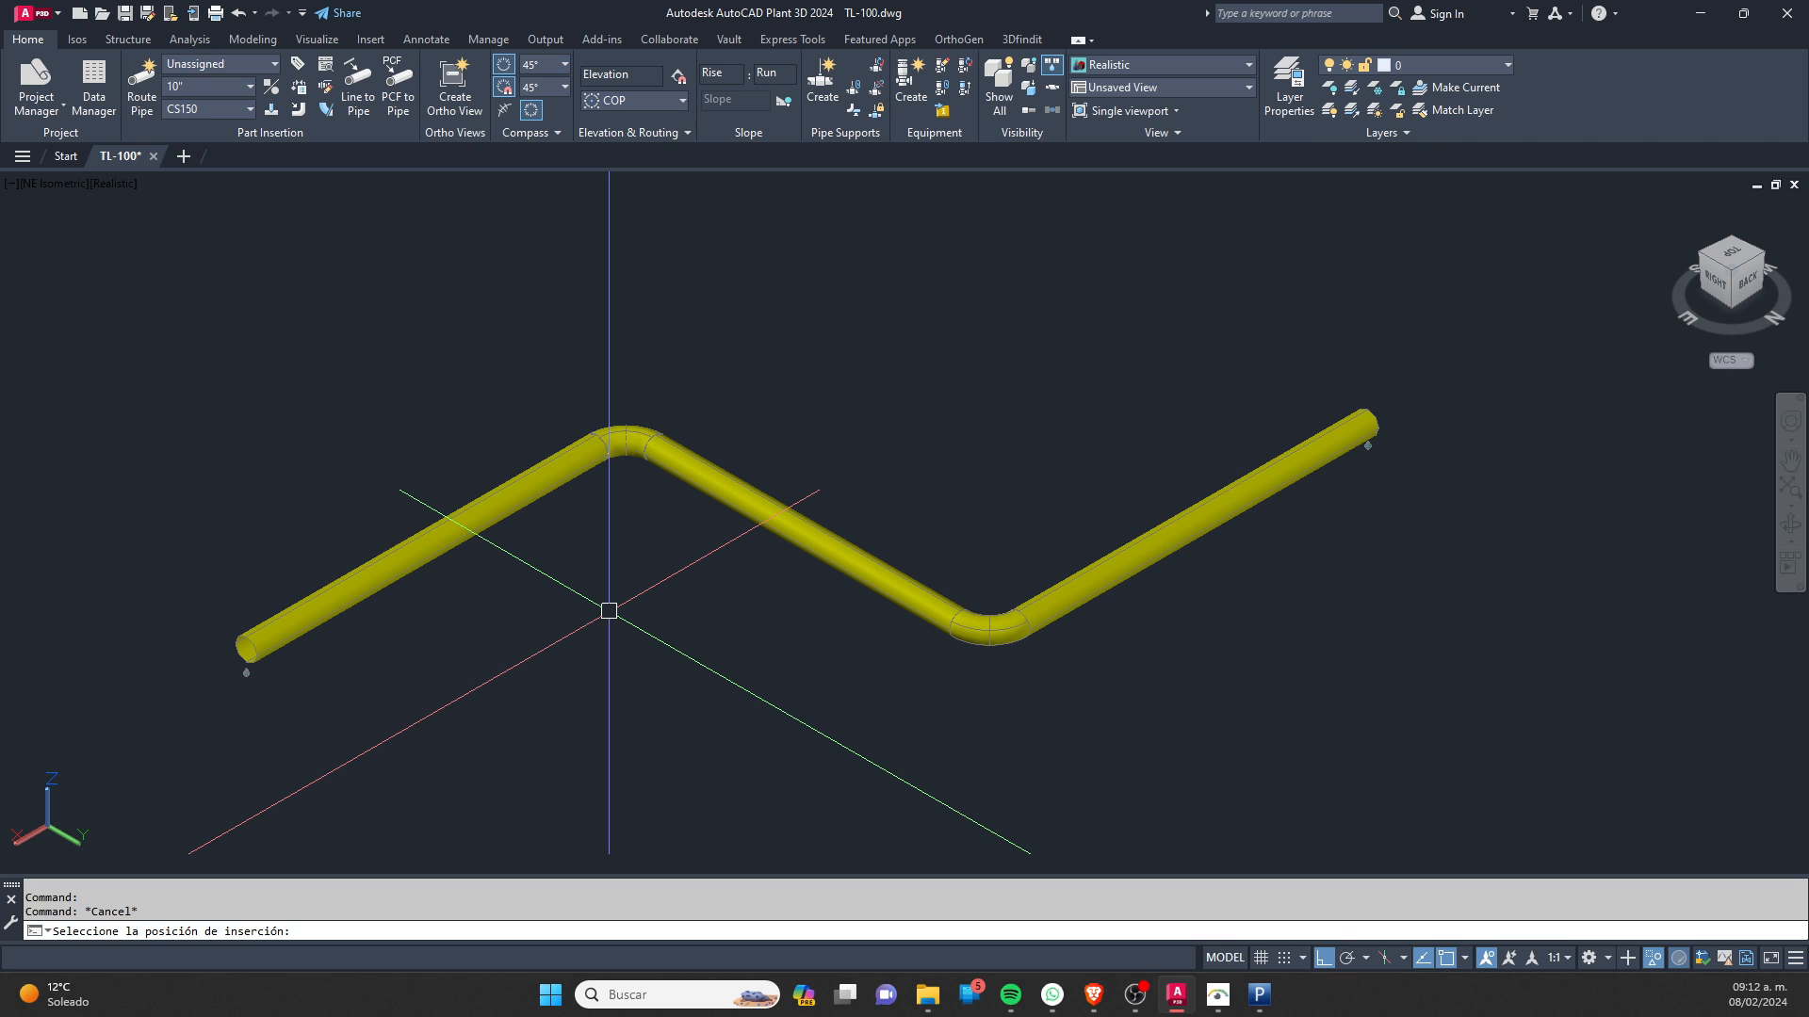
left_click(615, 704)
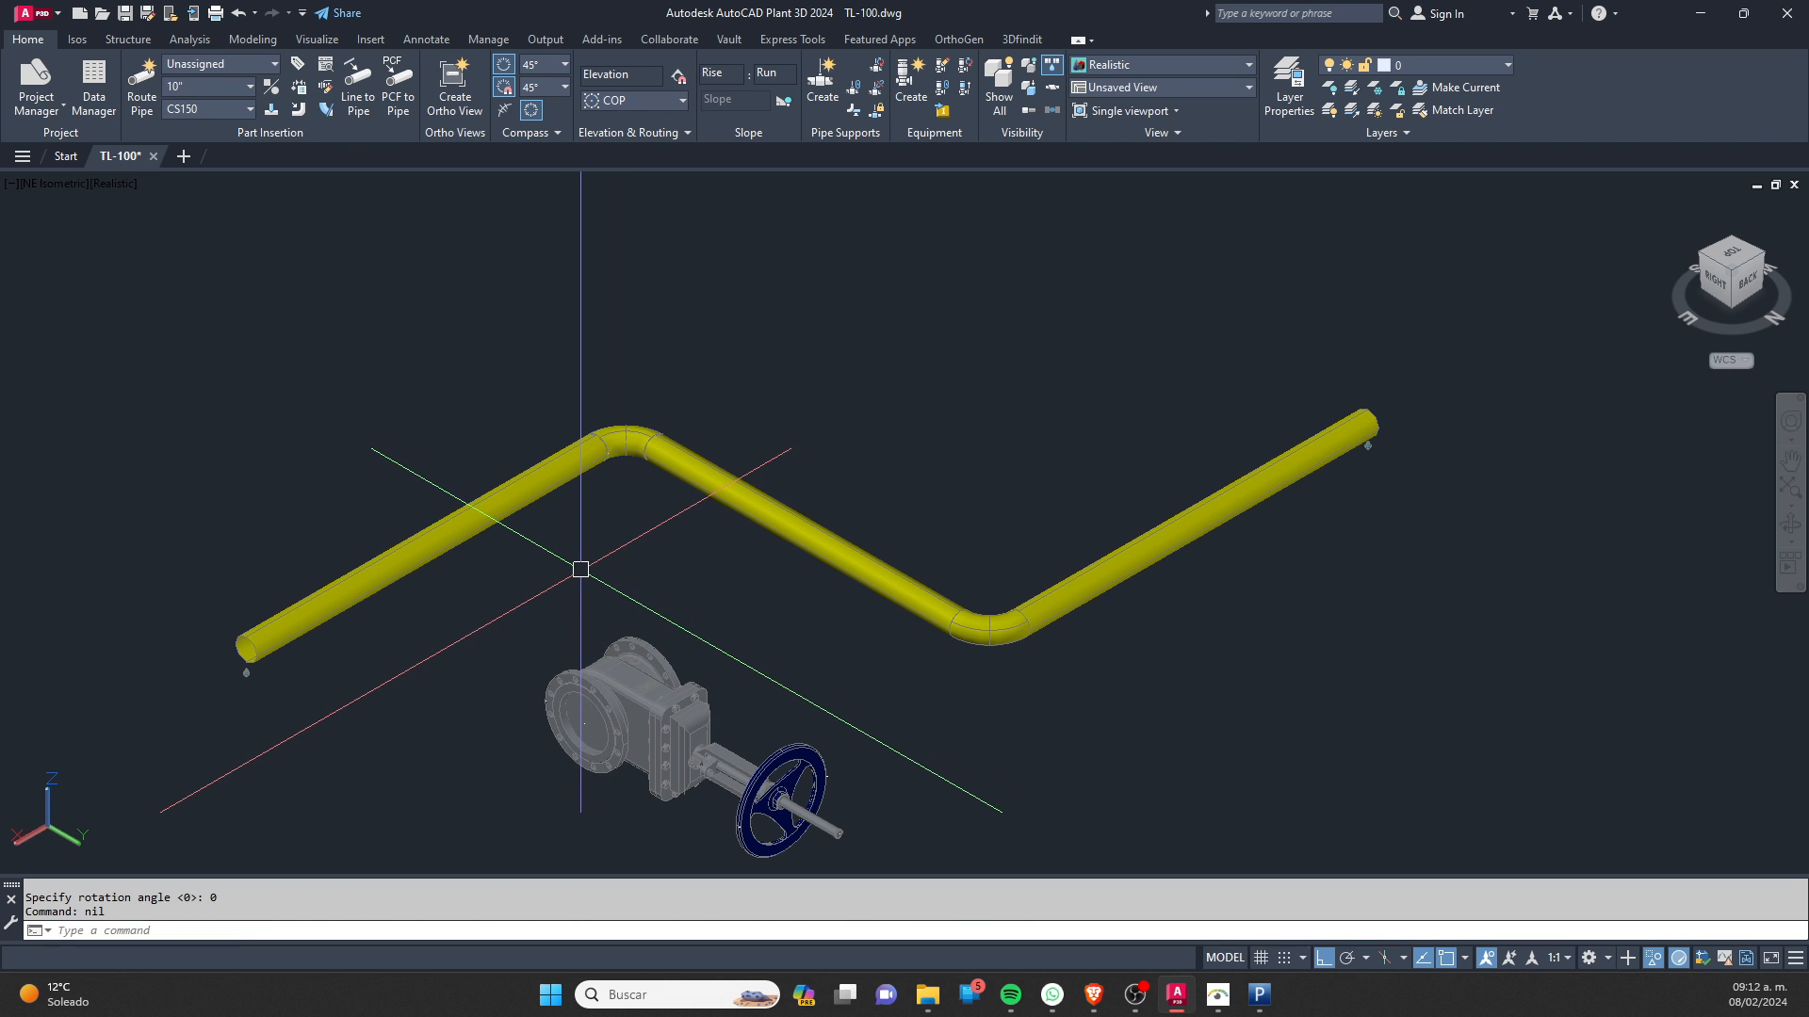
Step: Rotate the imported gate valve with 3DROTATE so that its stem and handwheel point vertically upward
key("Return")
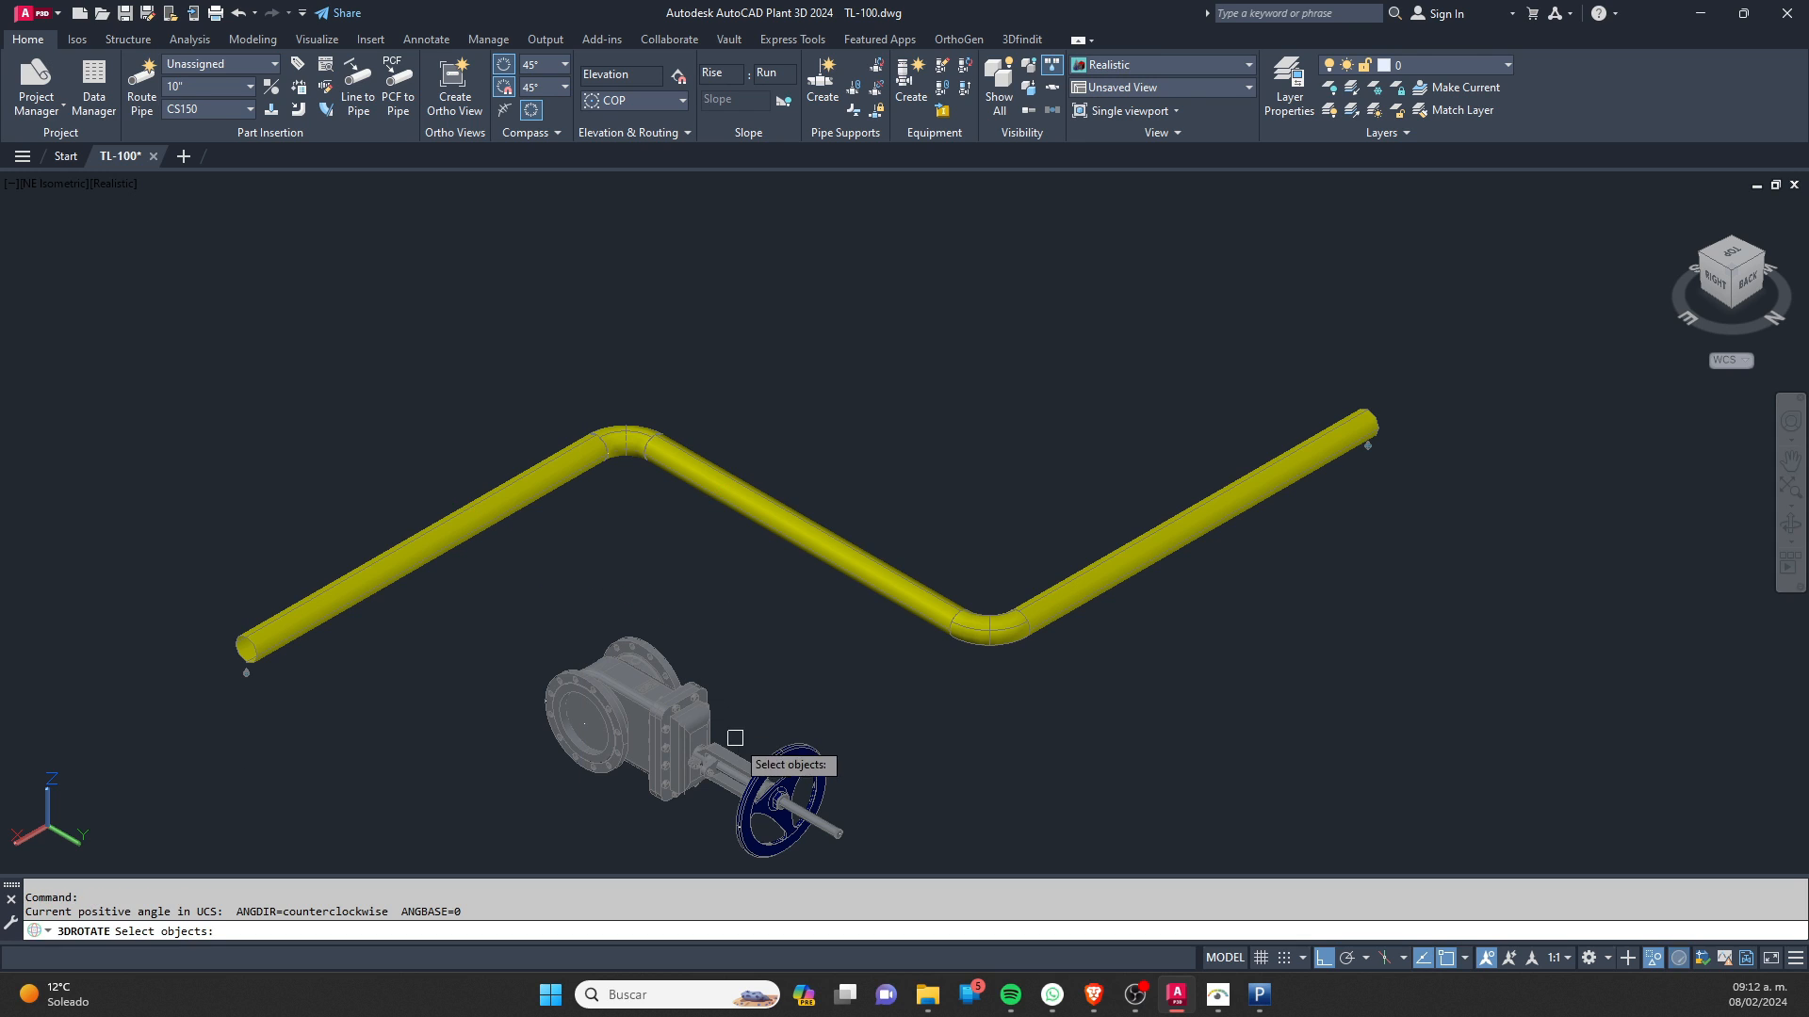
left_click(864, 835)
left_click(500, 666)
key("Return")
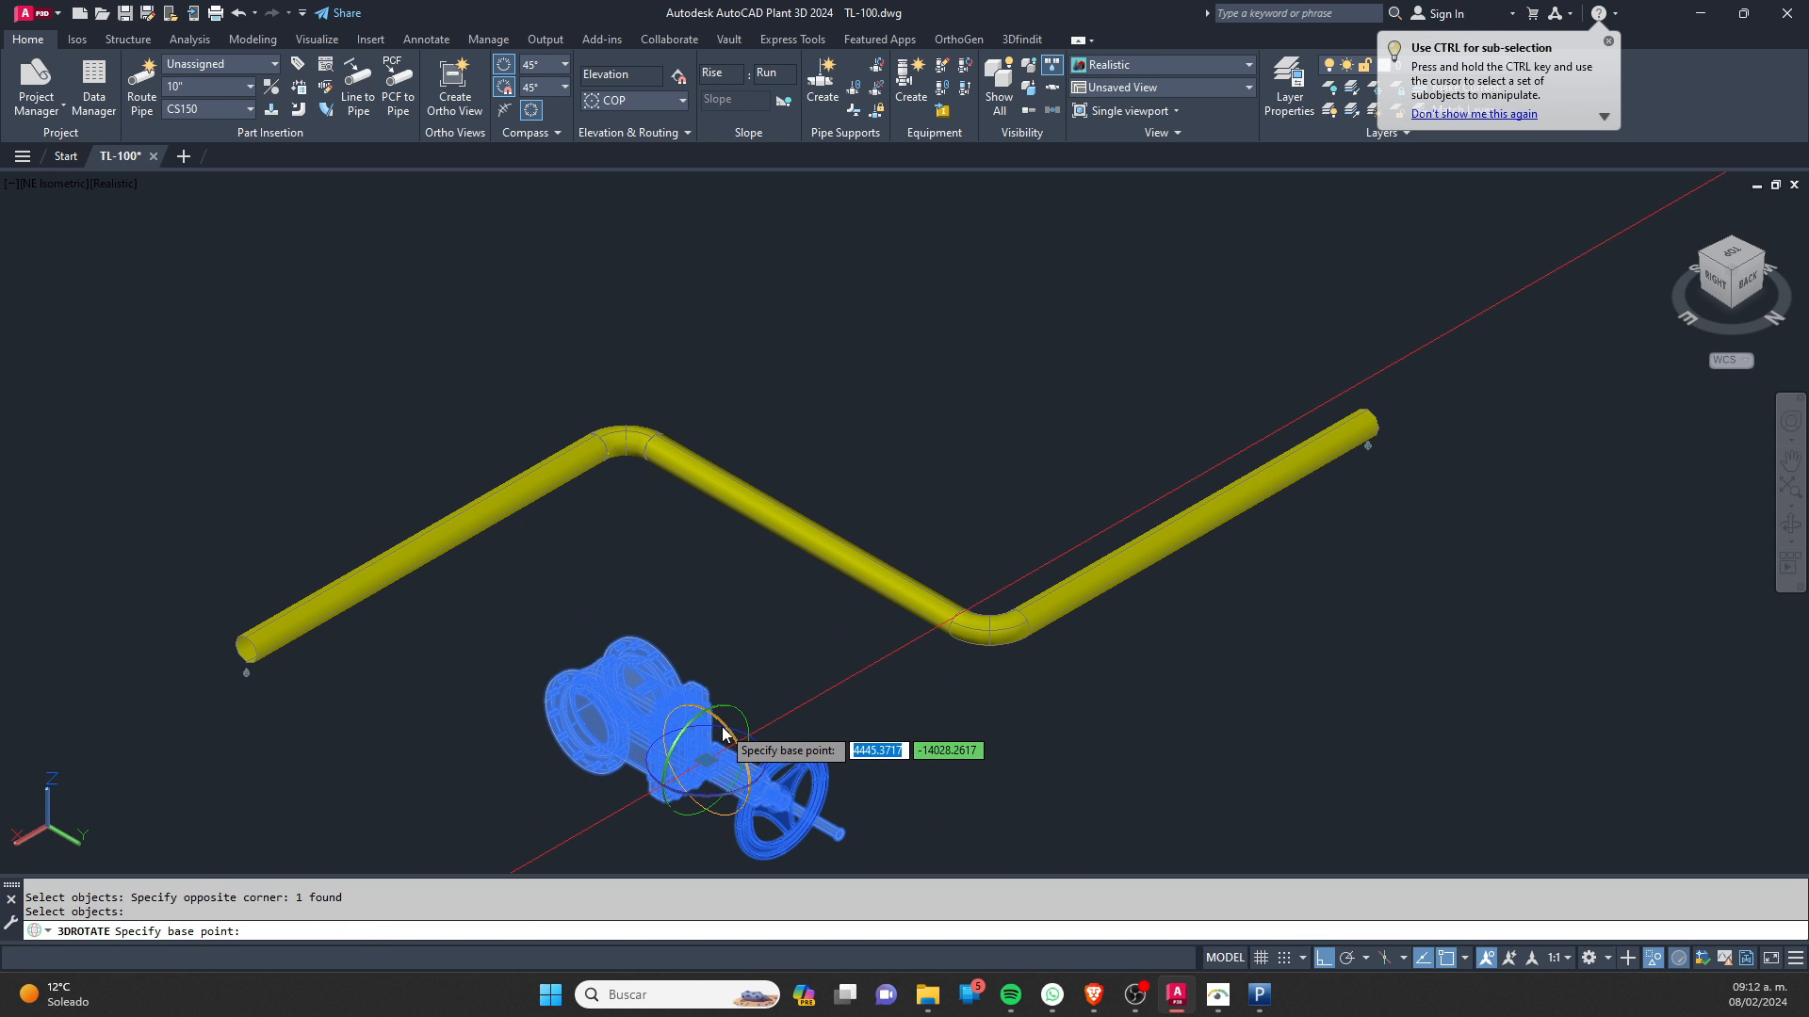
left_click(709, 753)
key("Escape")
key("Escape")
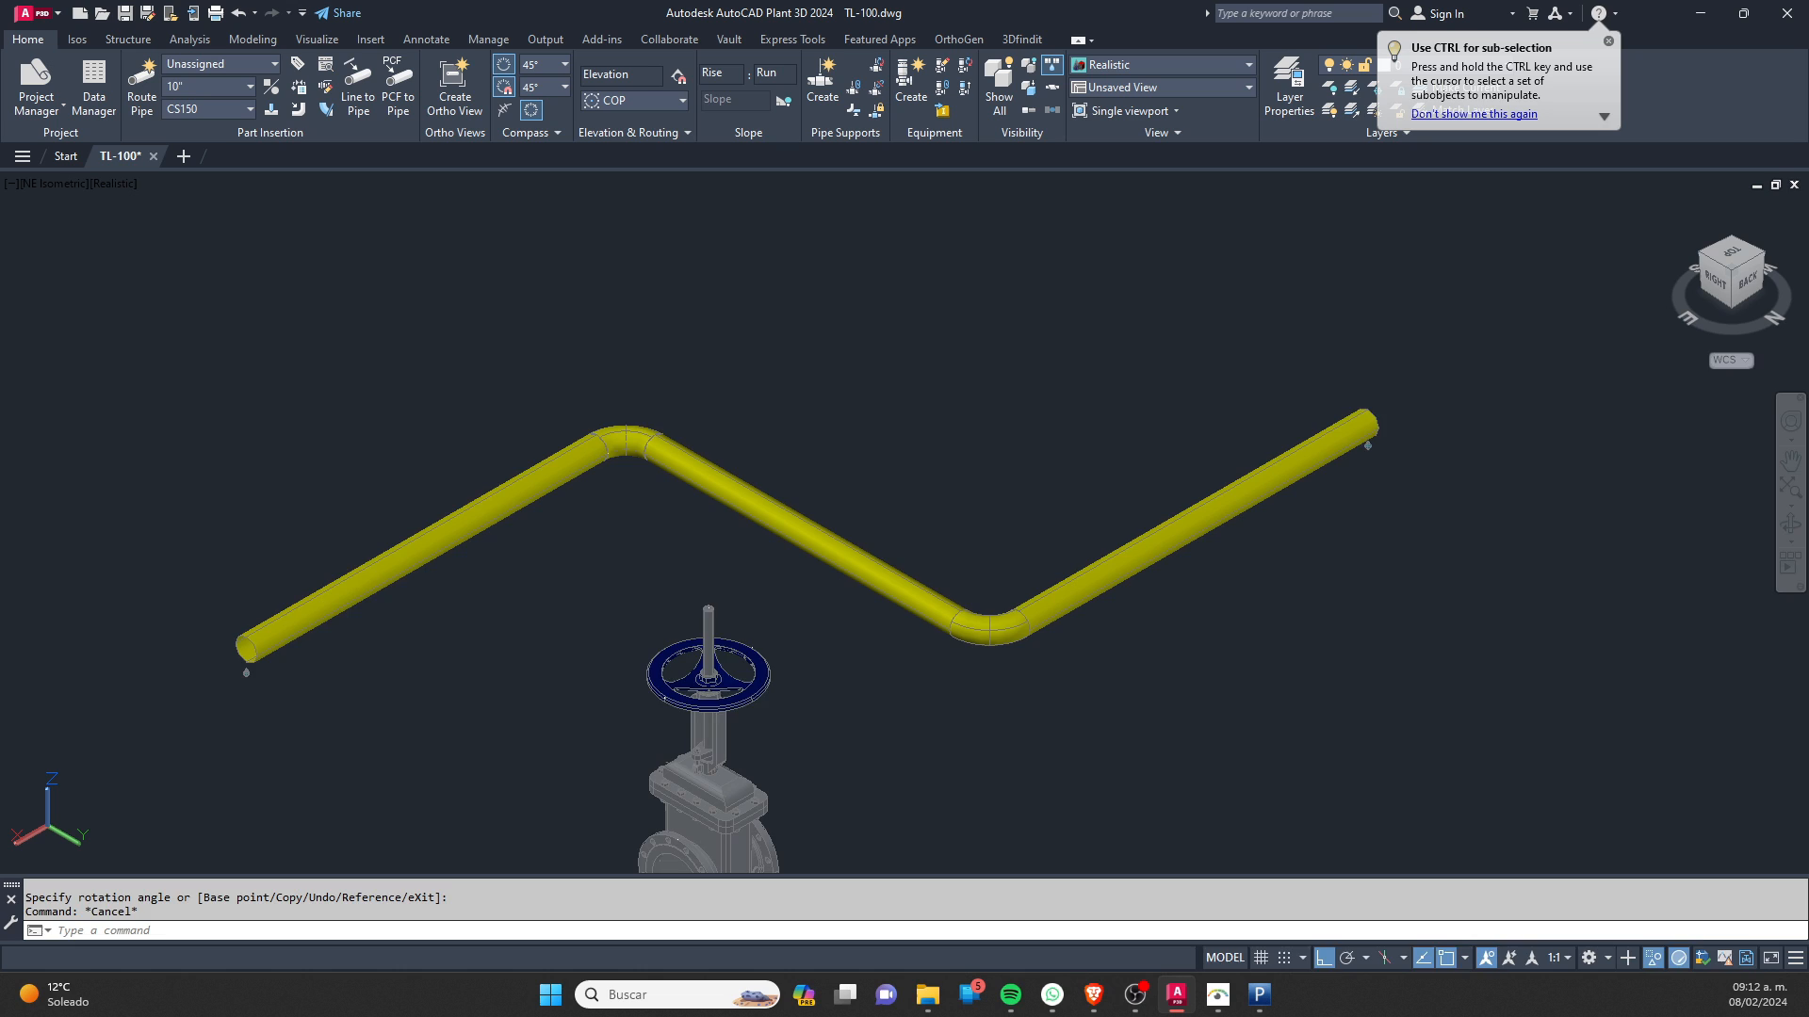
middle_click_drag(697, 524, 661, 410)
key("Escape")
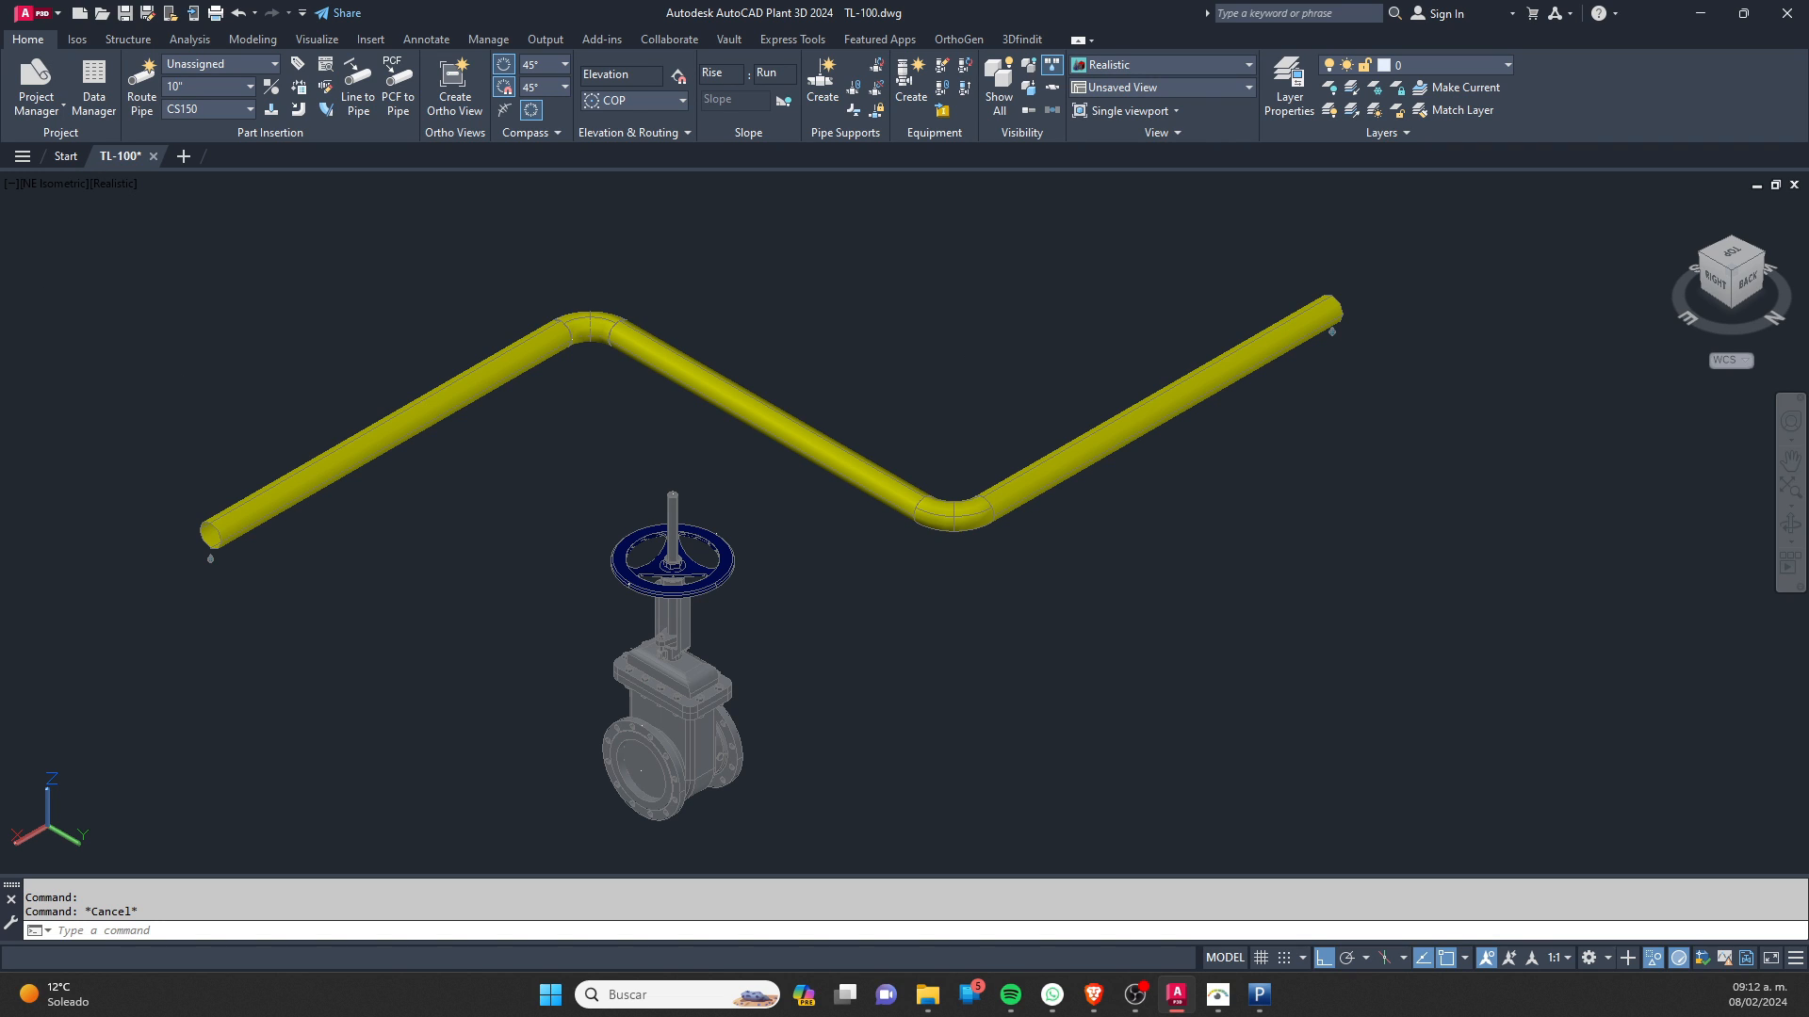
Step: Show the piping component palettes and insert a Gate Valve,FL,RF,150 (CS150) upright into the middle of the right-hand pipe run
key("ctrl+3")
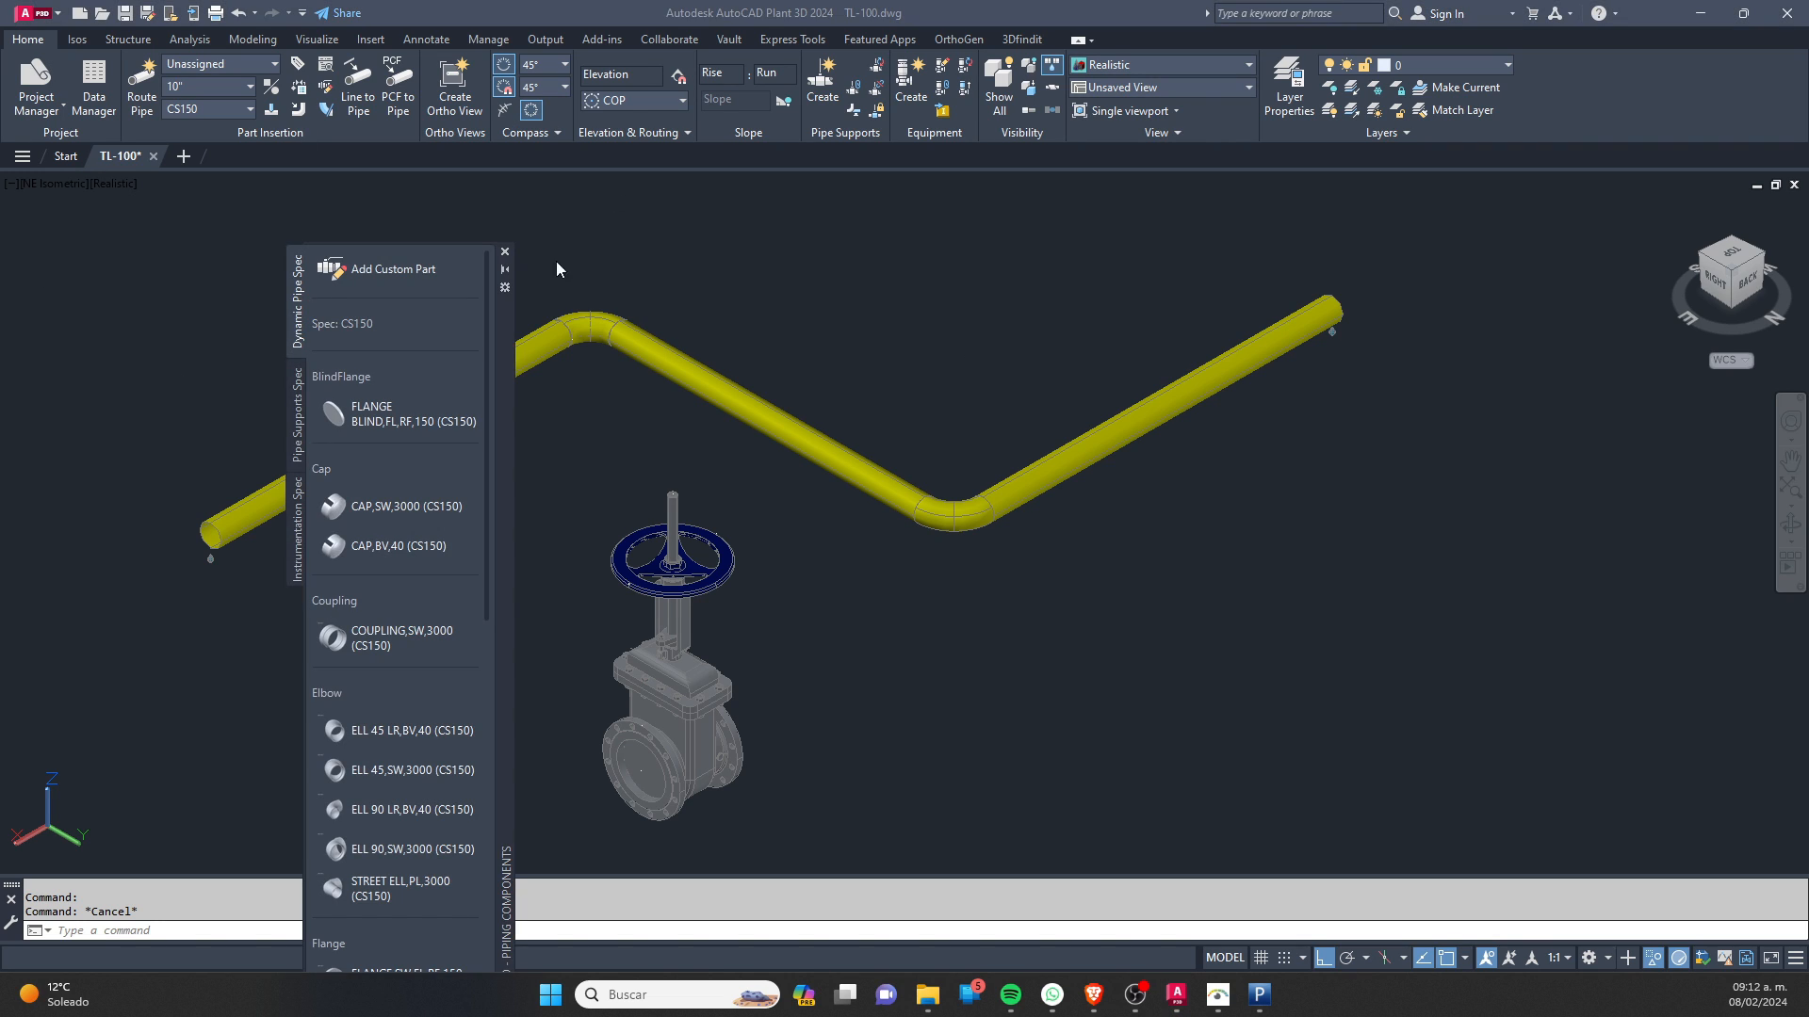
left_click_drag(501, 332, 1790, 395)
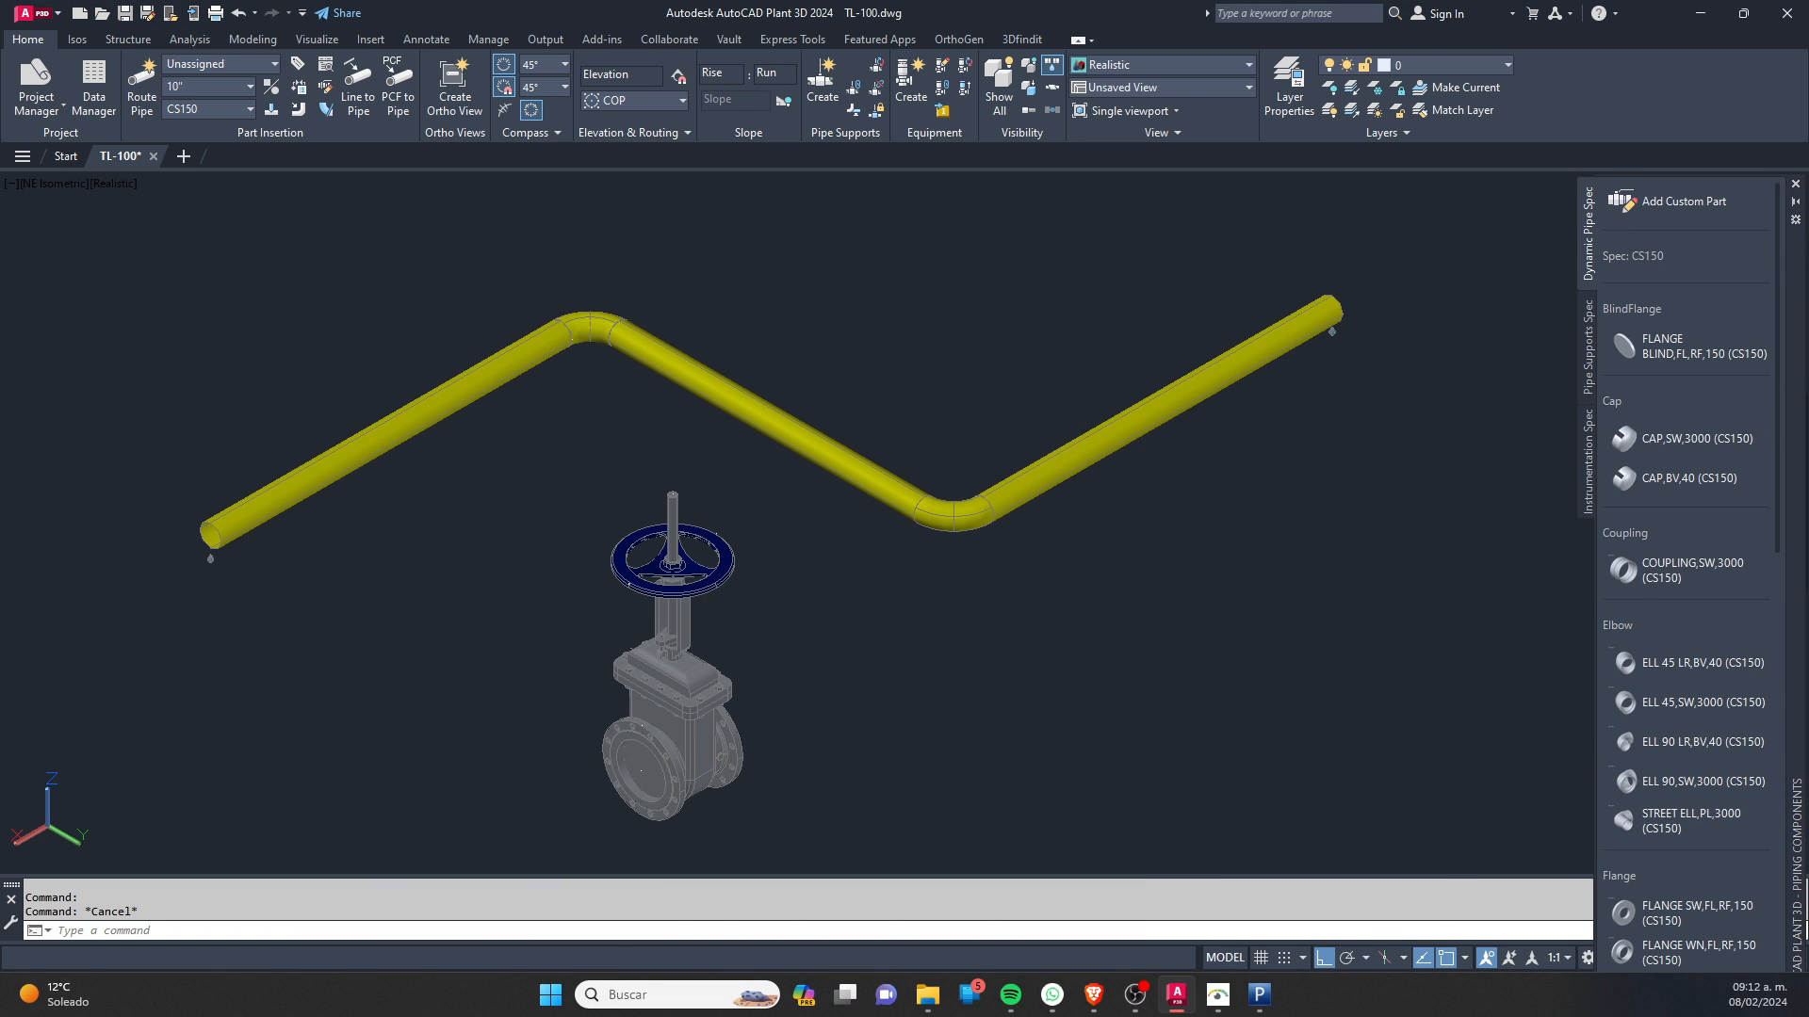
scroll(1655, 563, "down", 15)
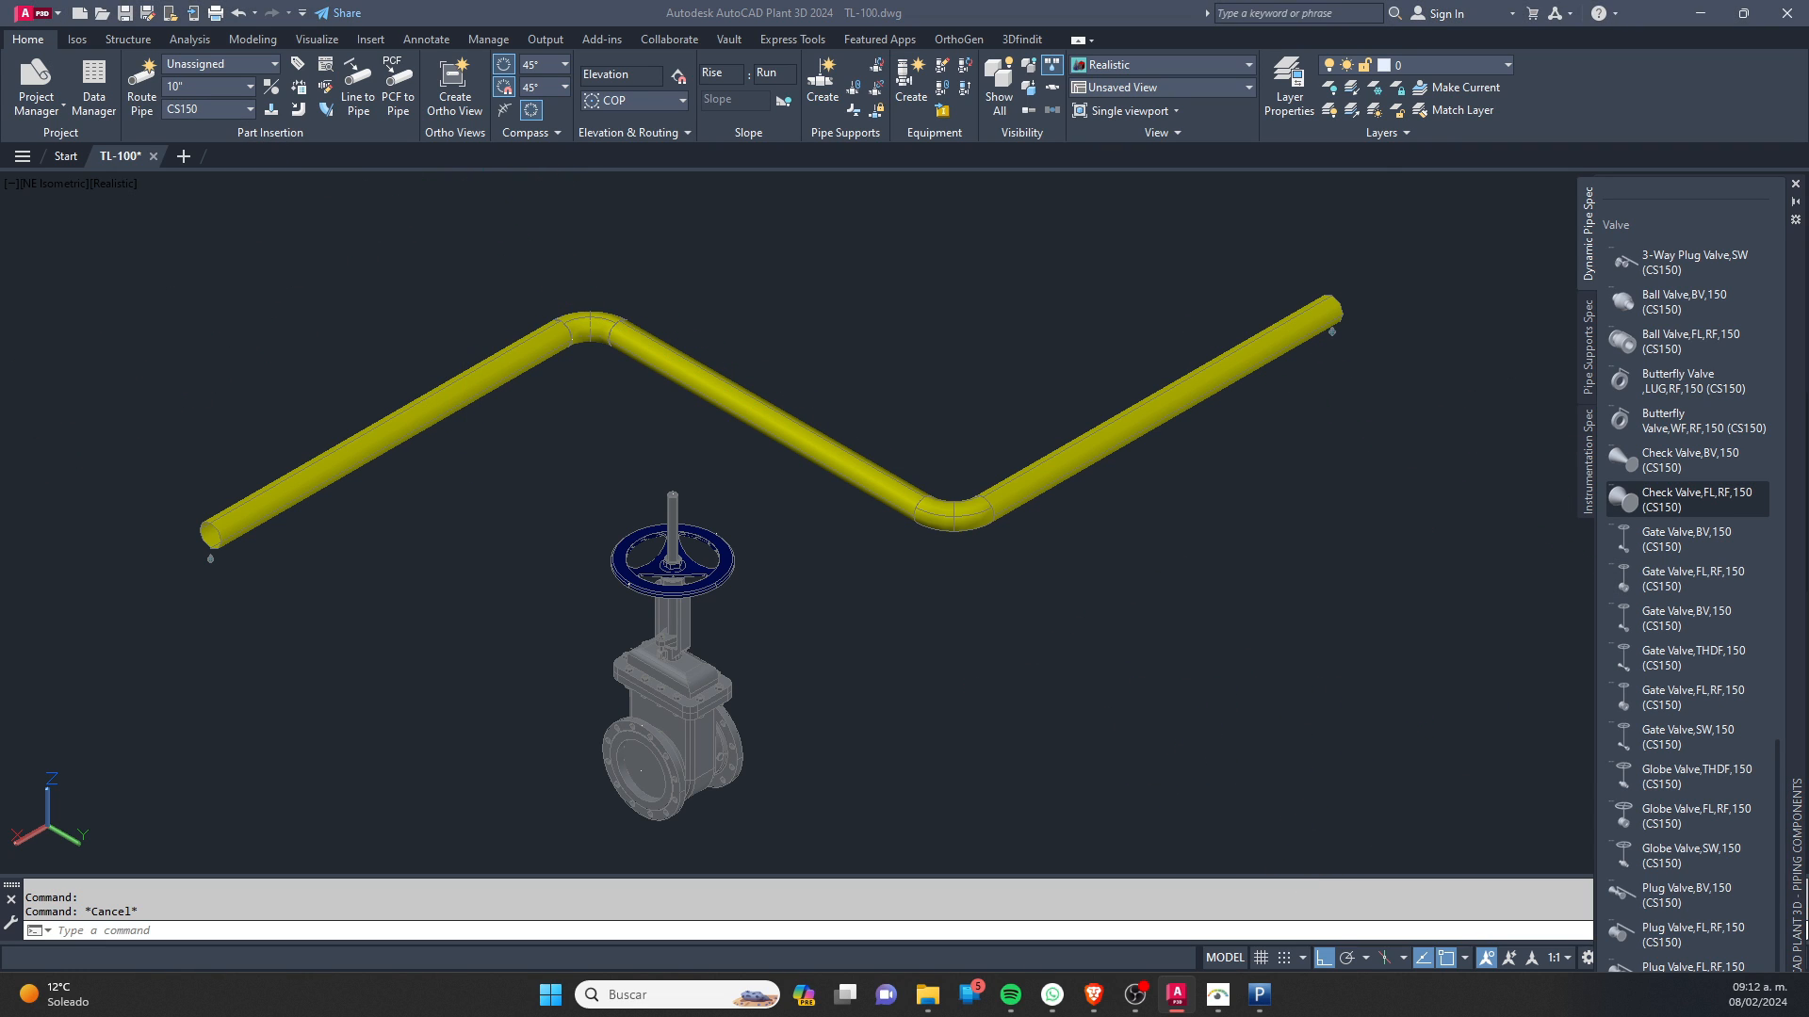
left_click(1110, 441)
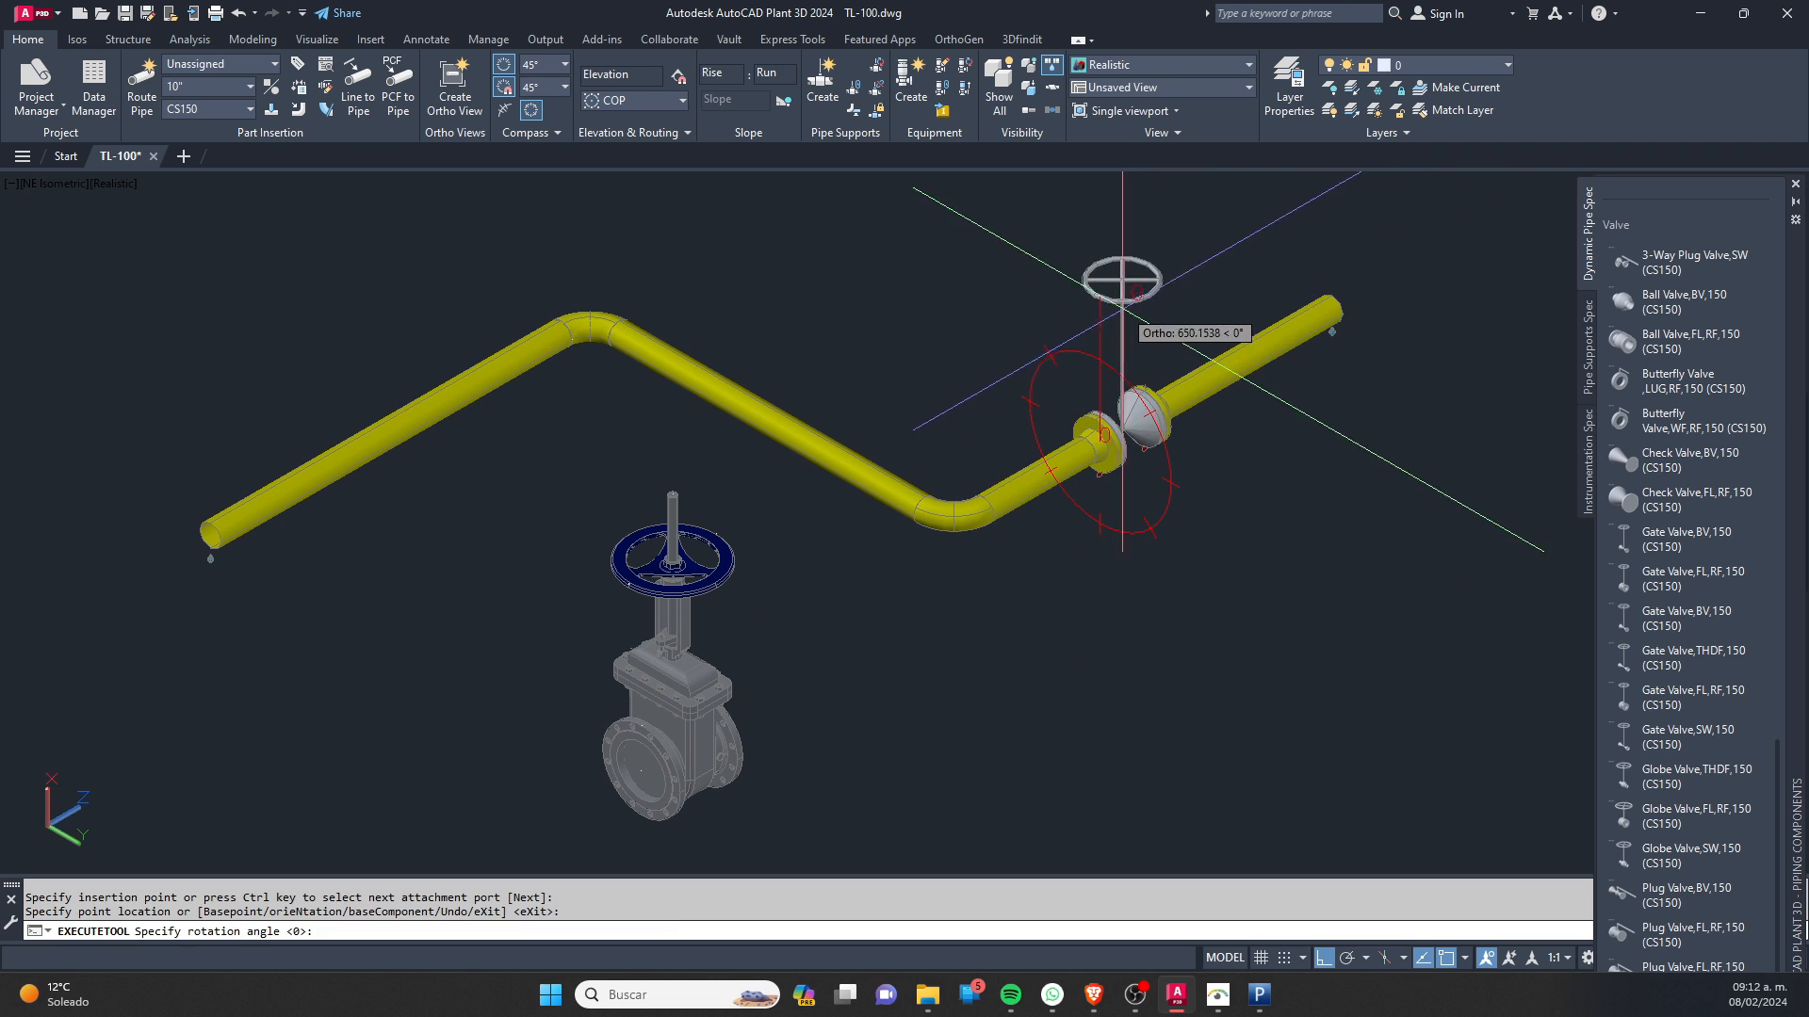
left_click(1123, 309)
key("Escape")
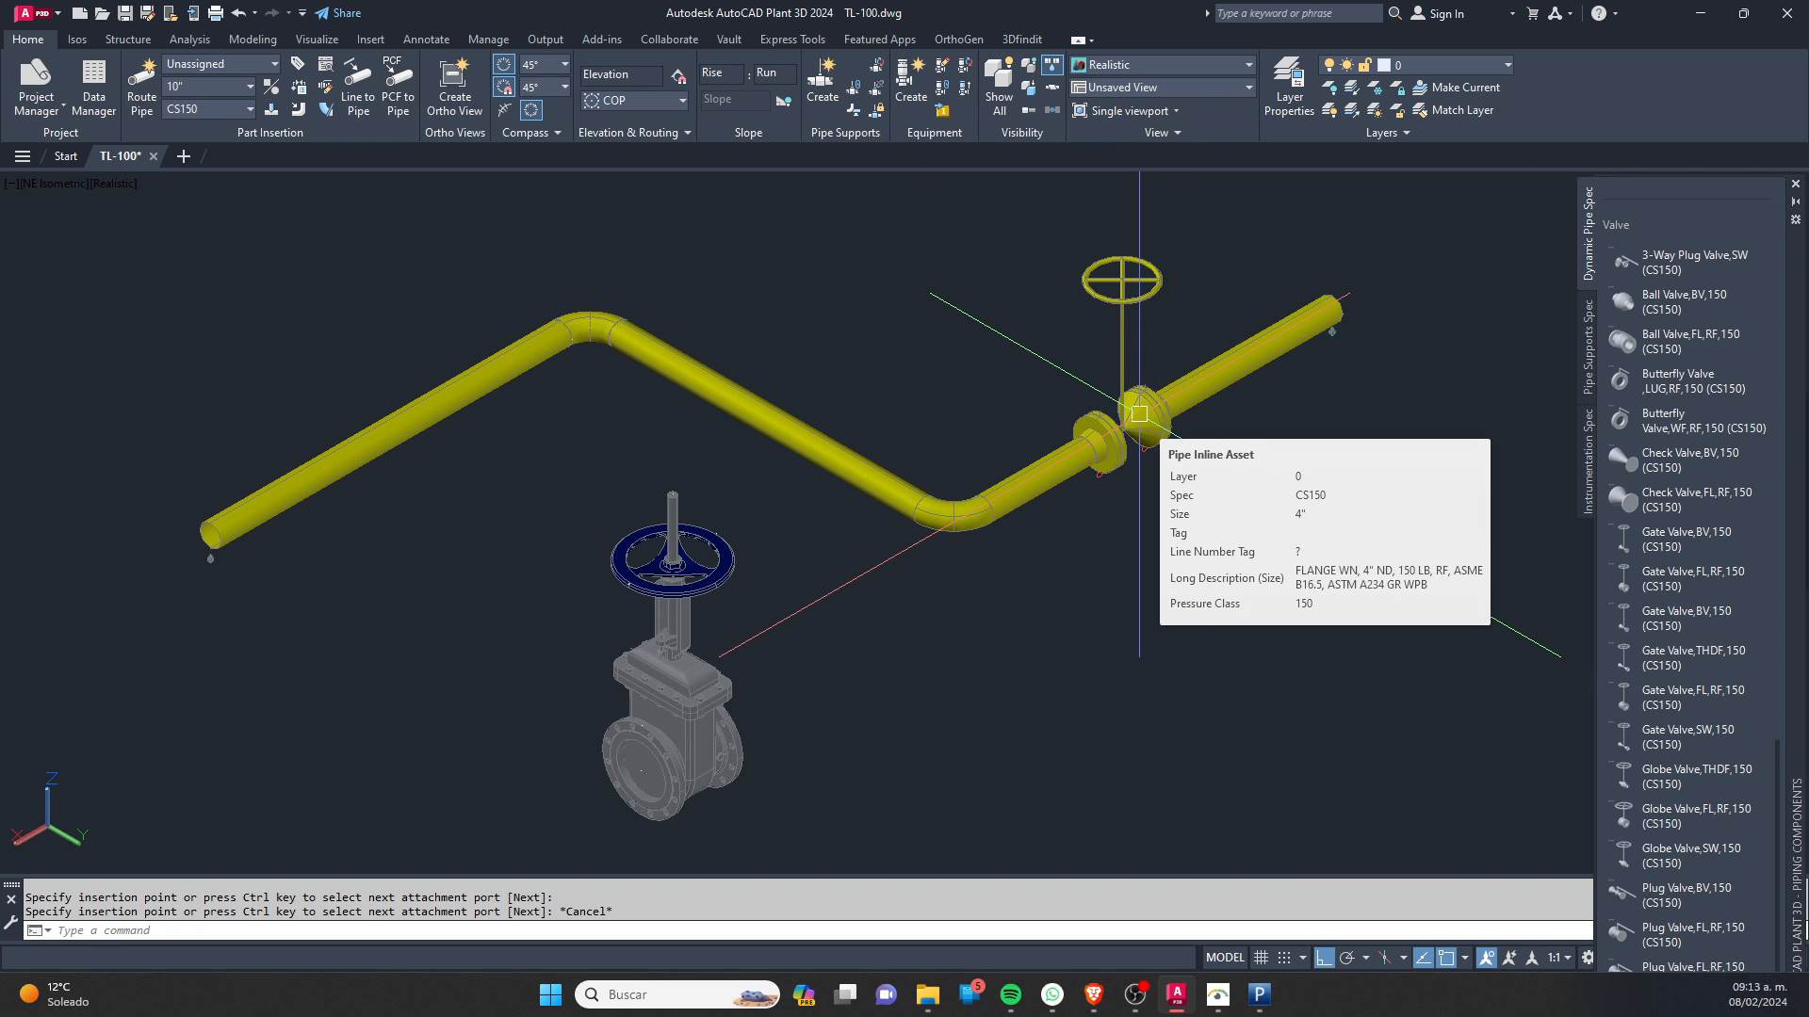
Step: Check the 10" 150# flanged gate valve drawing in Pipedata-Pro and return to AutoCAD Plant 3D
left_click(1260, 1000)
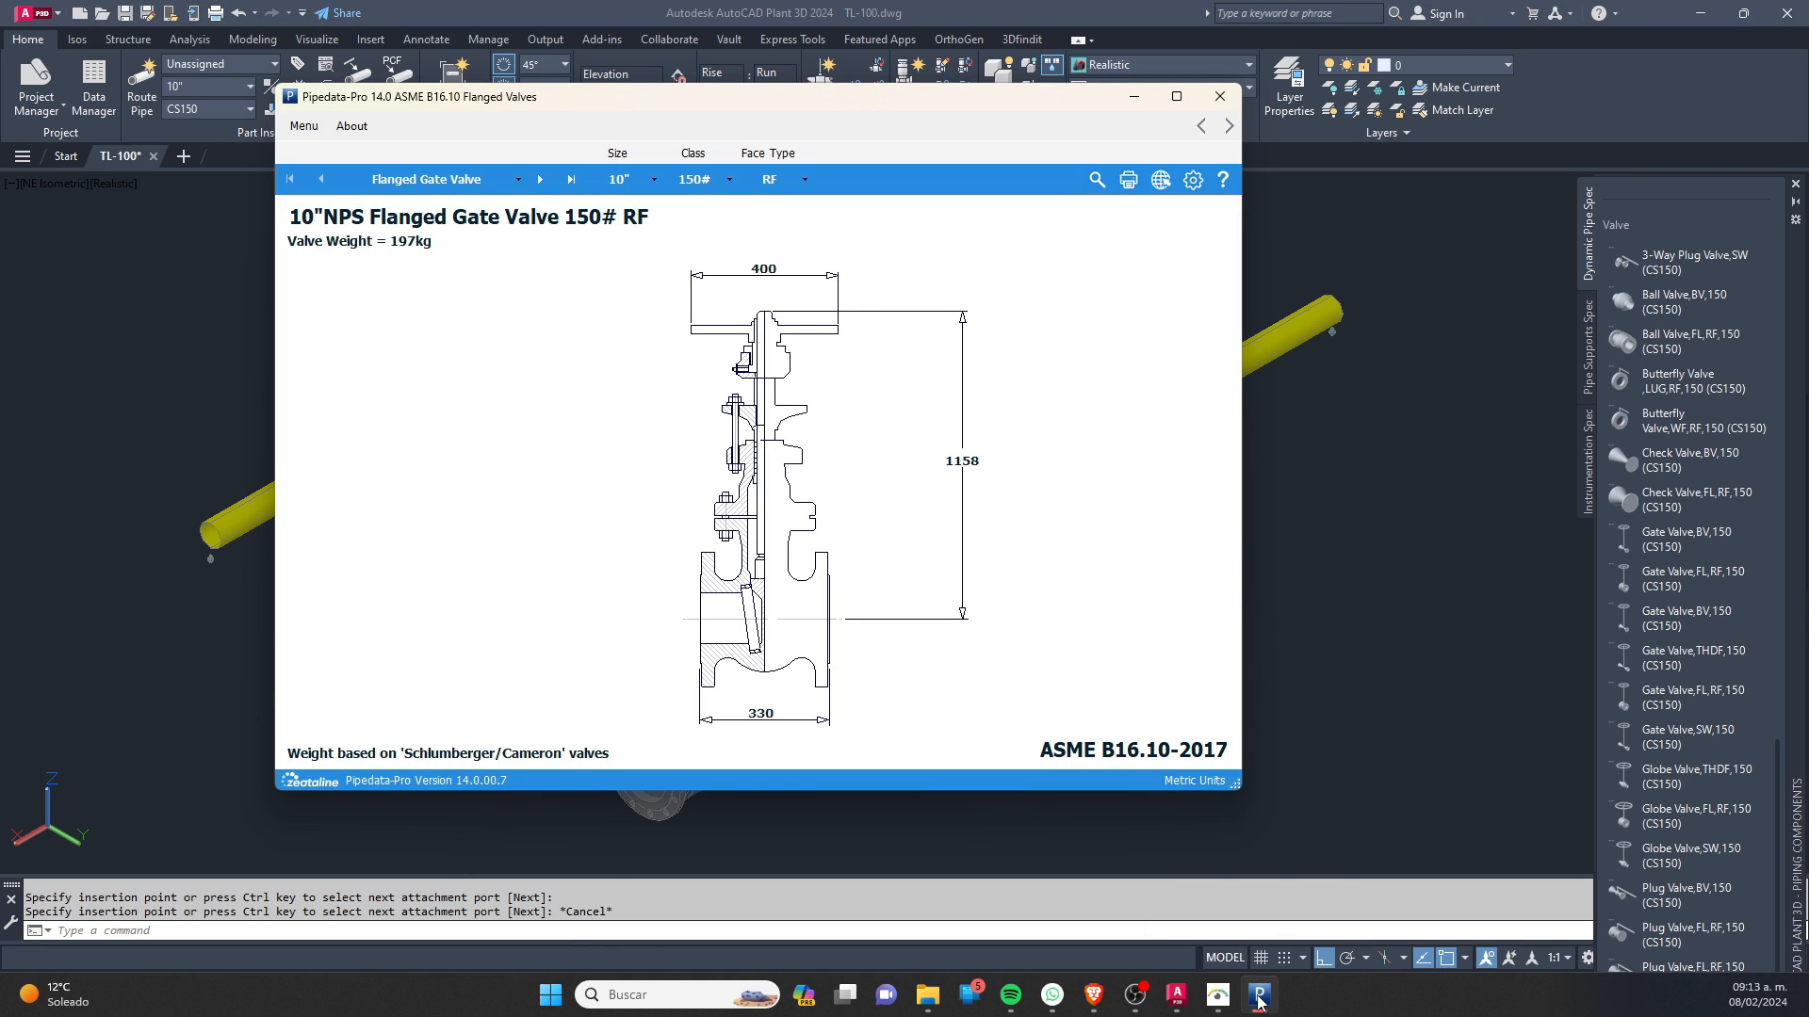
left_click(1260, 1000)
left_click(970, 420)
key("Escape")
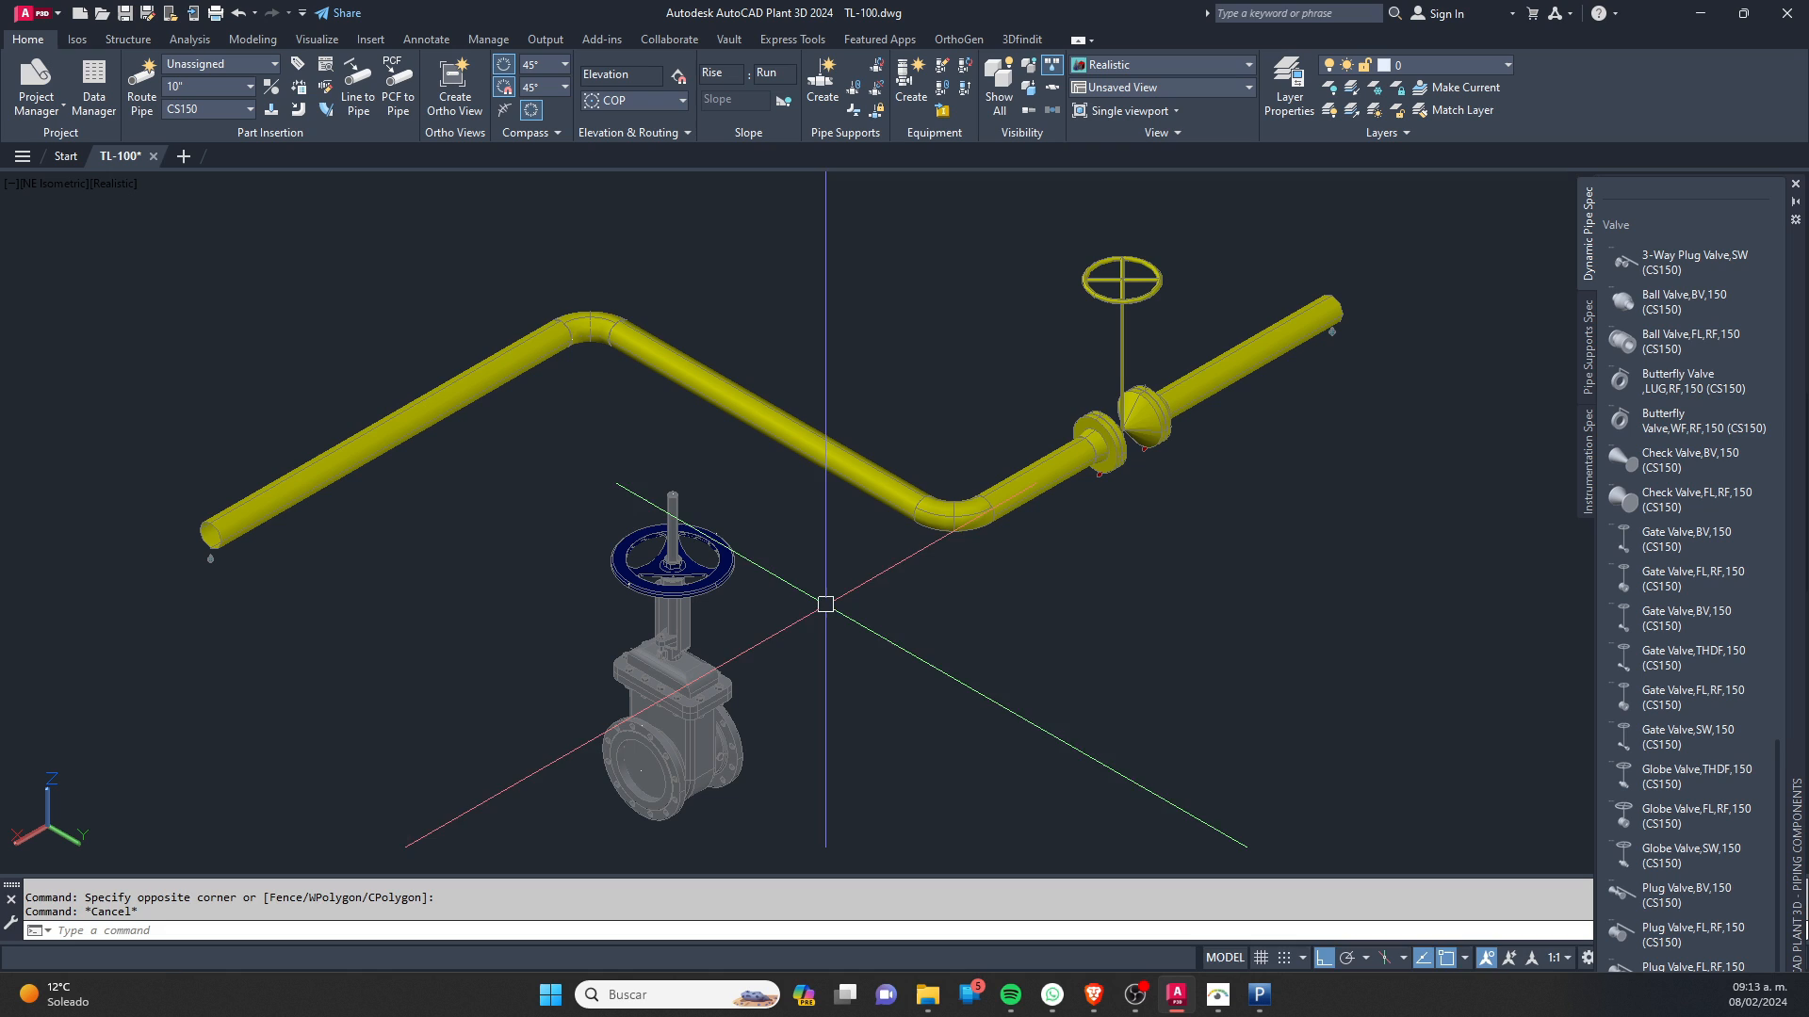
Step: Delete the catalog gate valve from the right-hand pipe run
middle_click_drag(825, 604, 821, 578)
left_click(400, 400)
left_click(307, 318)
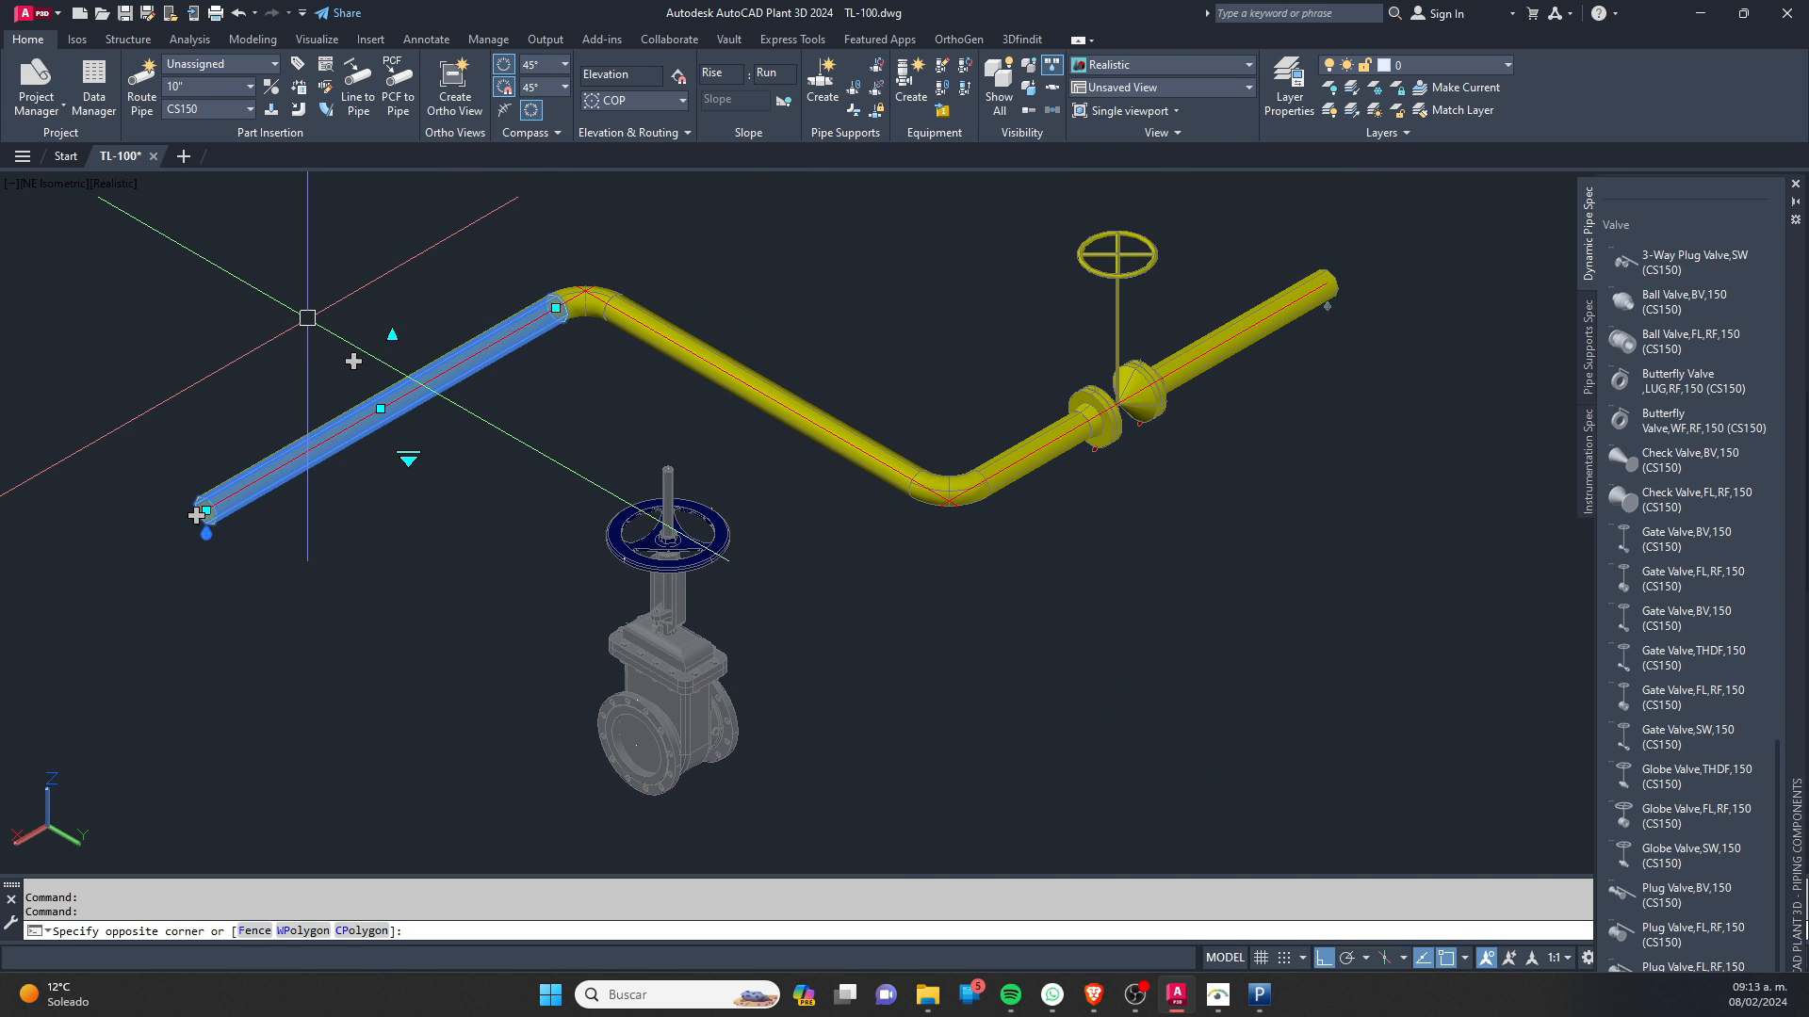
key("Escape")
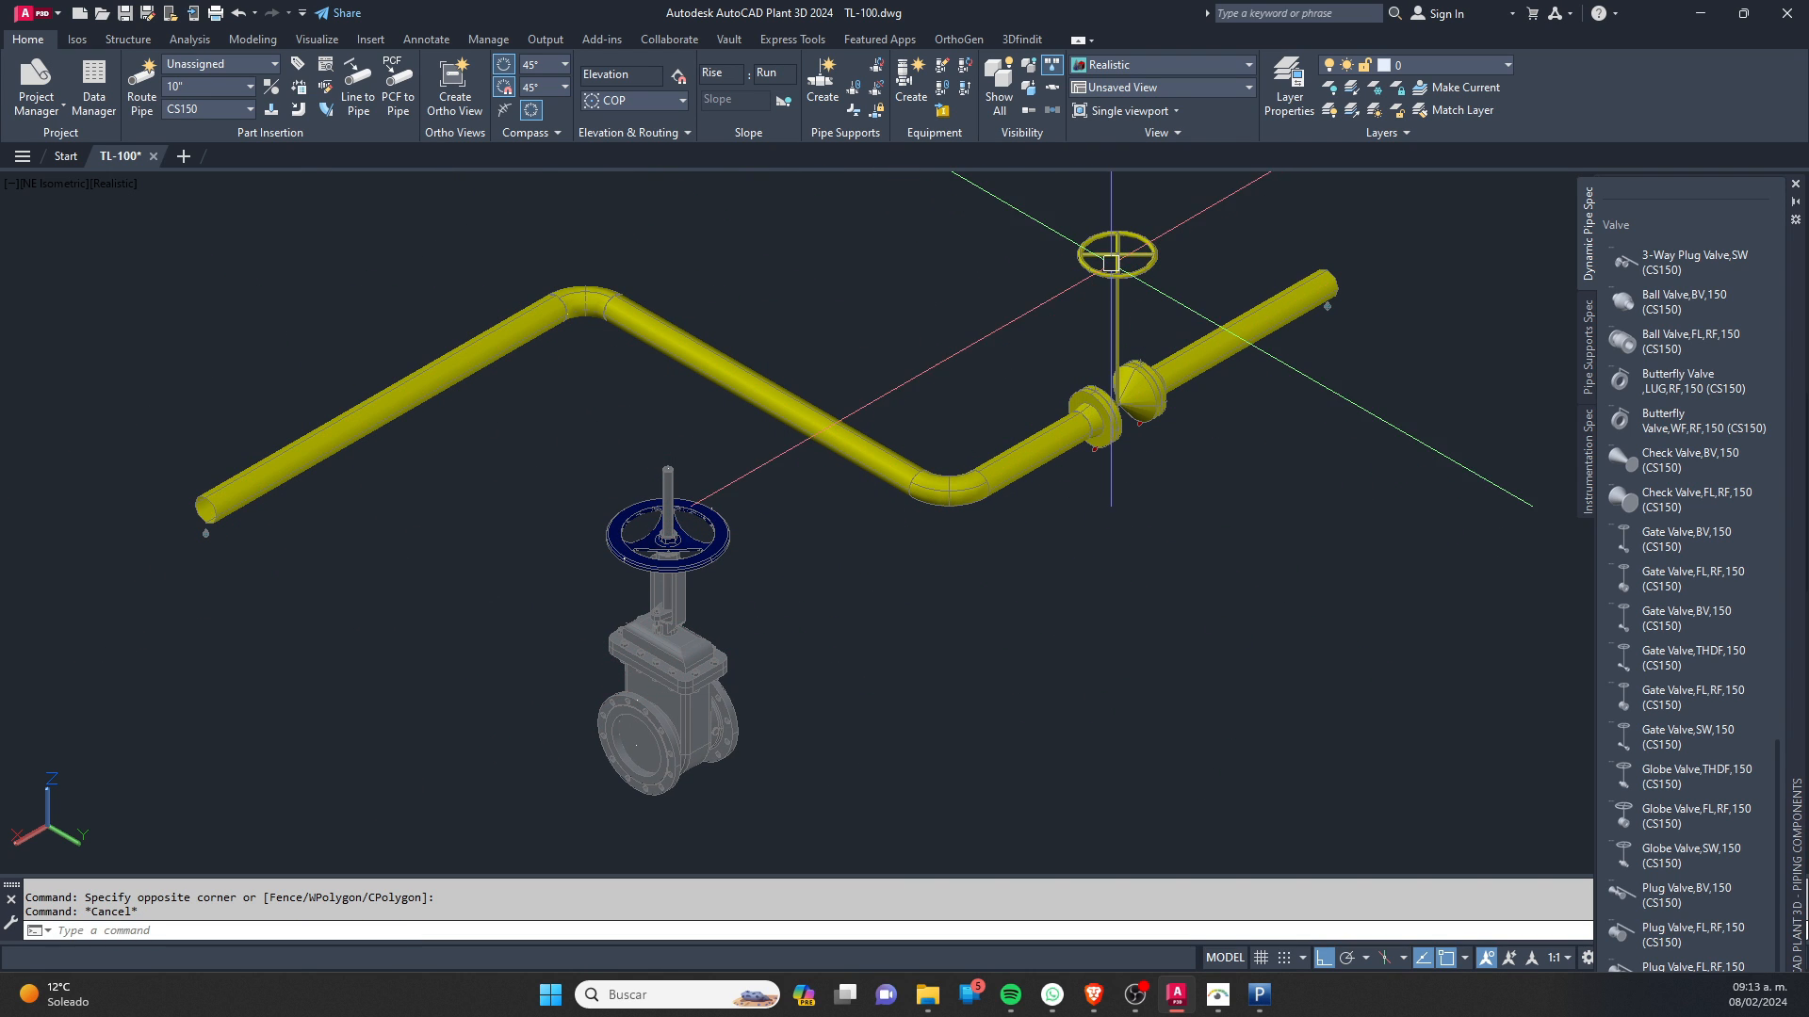
left_click(1113, 263)
key("Delete")
left_click(1105, 577)
left_click(819, 271)
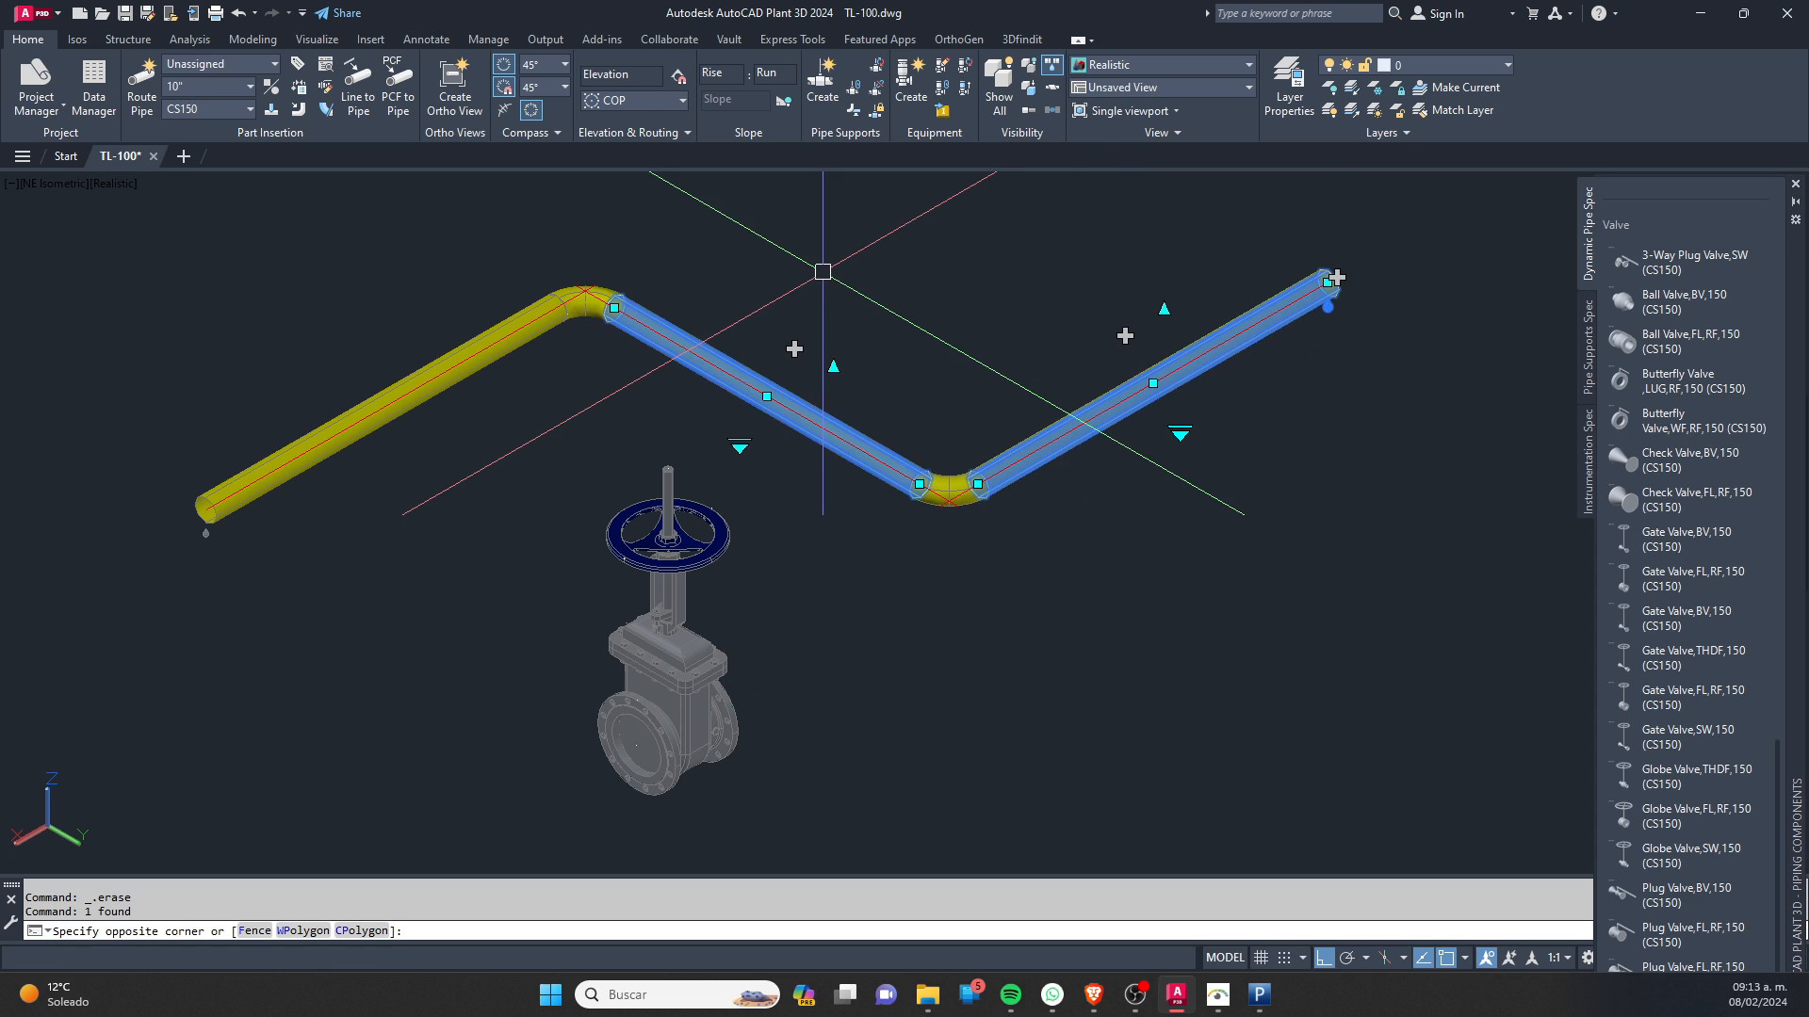
left_click(681, 364)
left_click(521, 311)
key("Escape")
key("Escape")
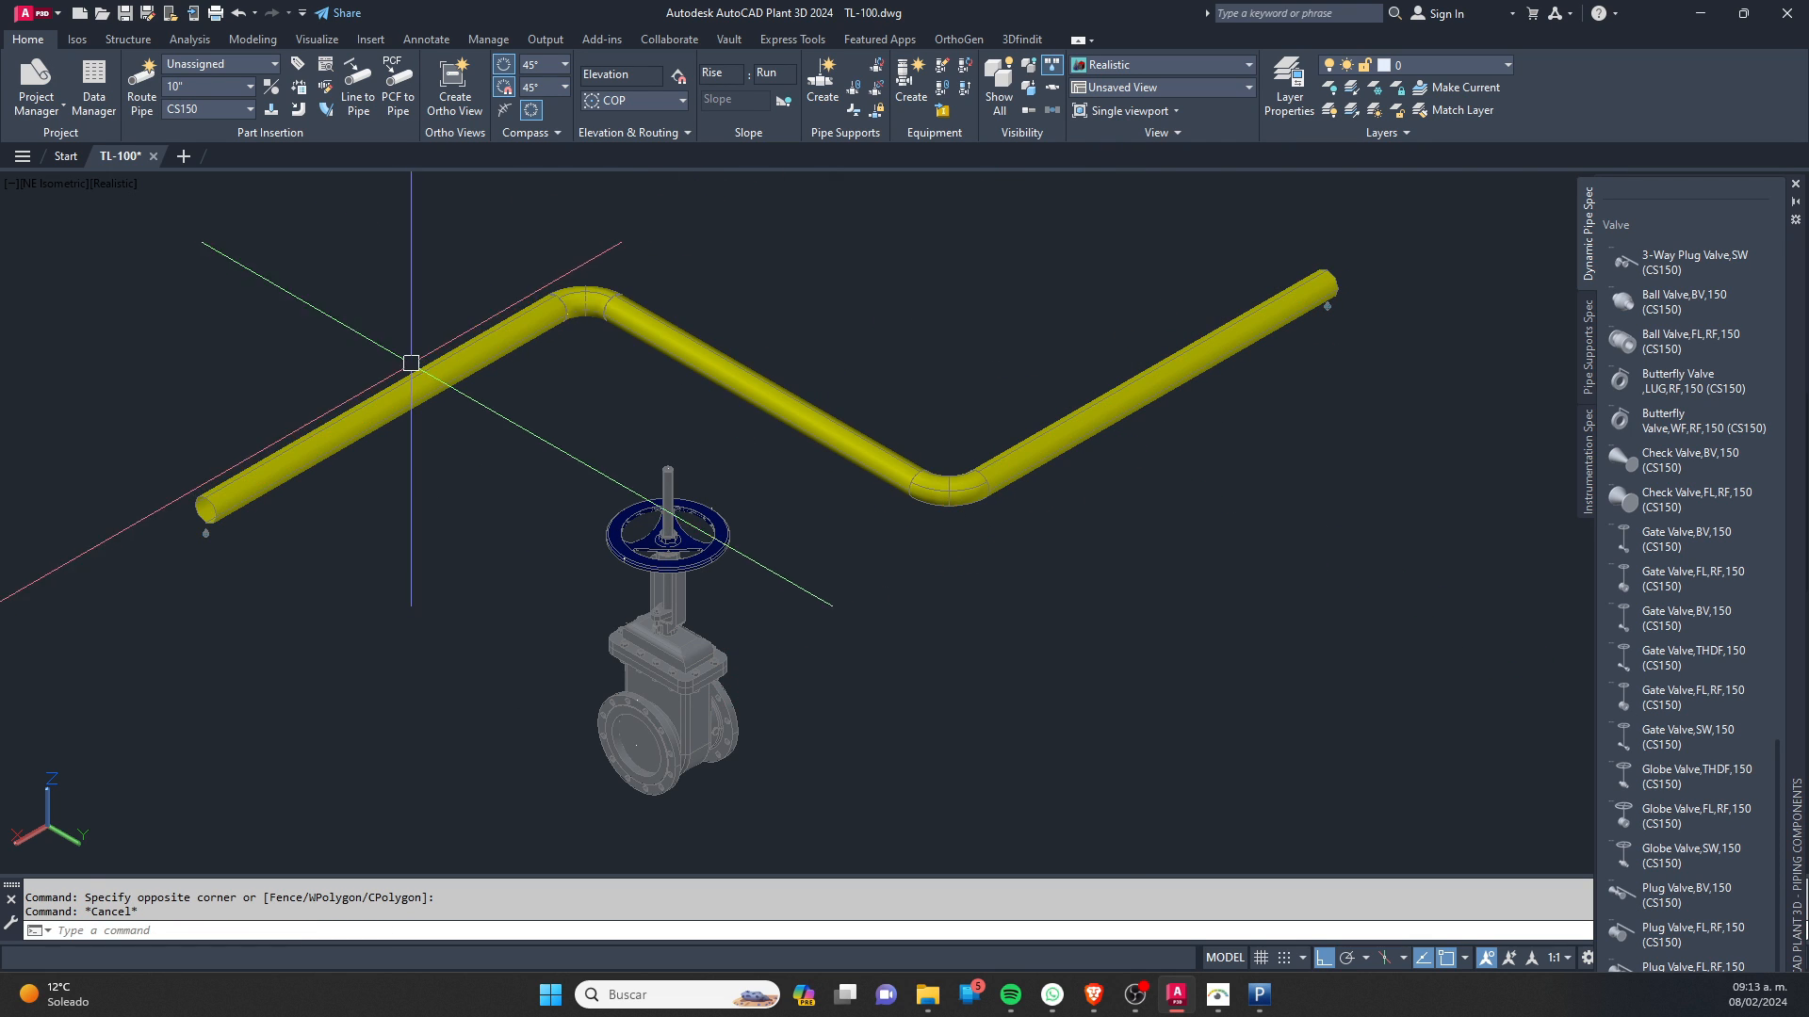
Step: Open the Properties palette and examine the right-hand pipe's spec and size
type("PRO")
key("Return")
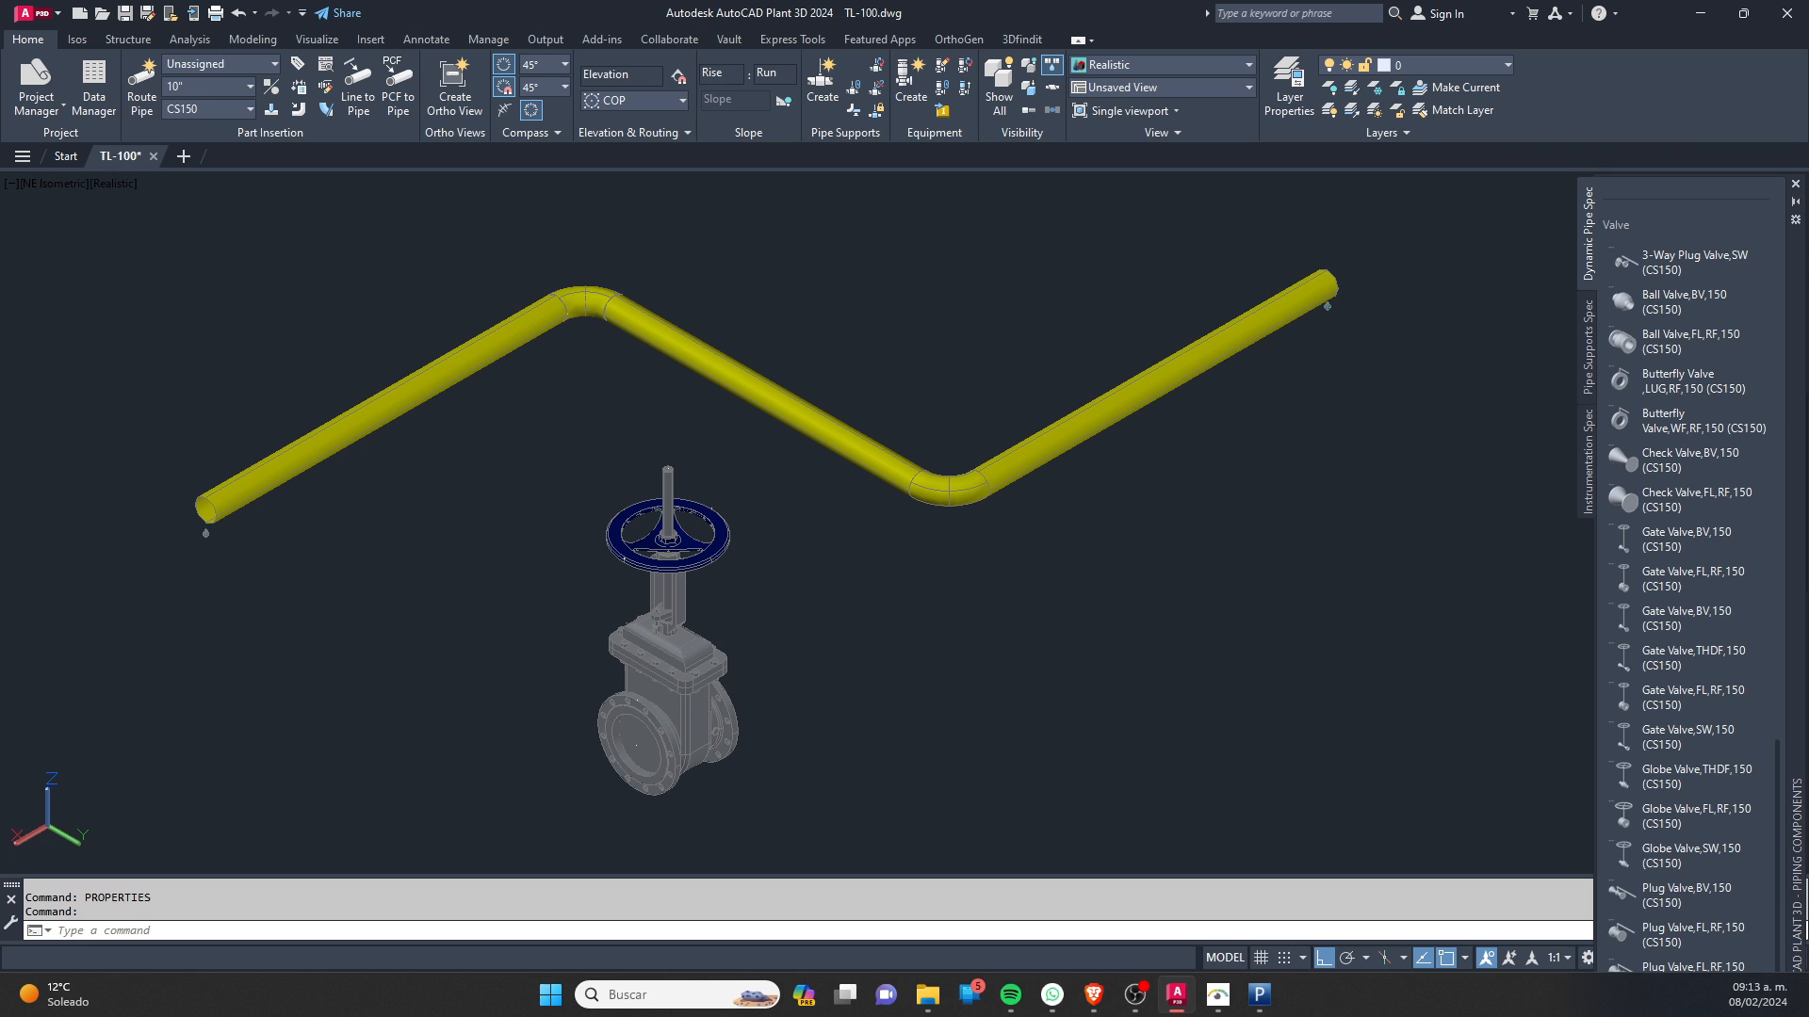
left_click(1253, 432)
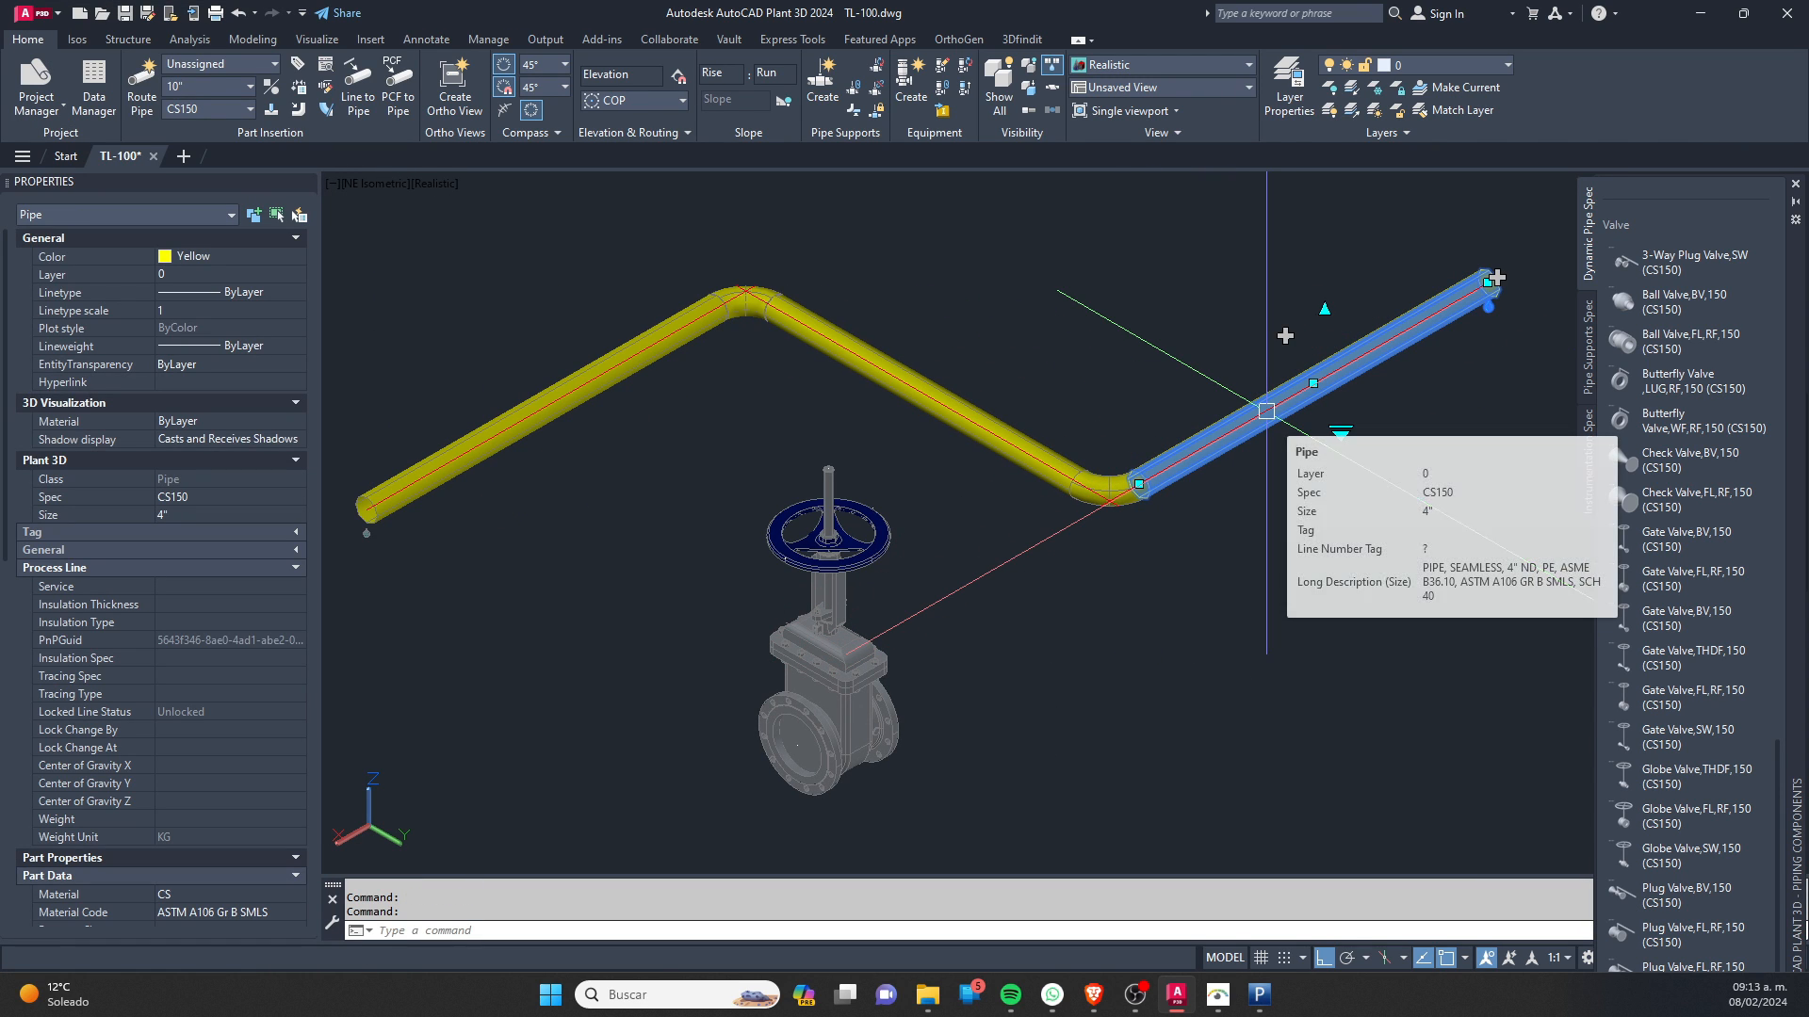
scroll(1243, 421, "down", 5)
key("Escape")
Step: Select all the pipes and elbows of the line and set their size to 10"
scroll(1092, 381, "up", 8)
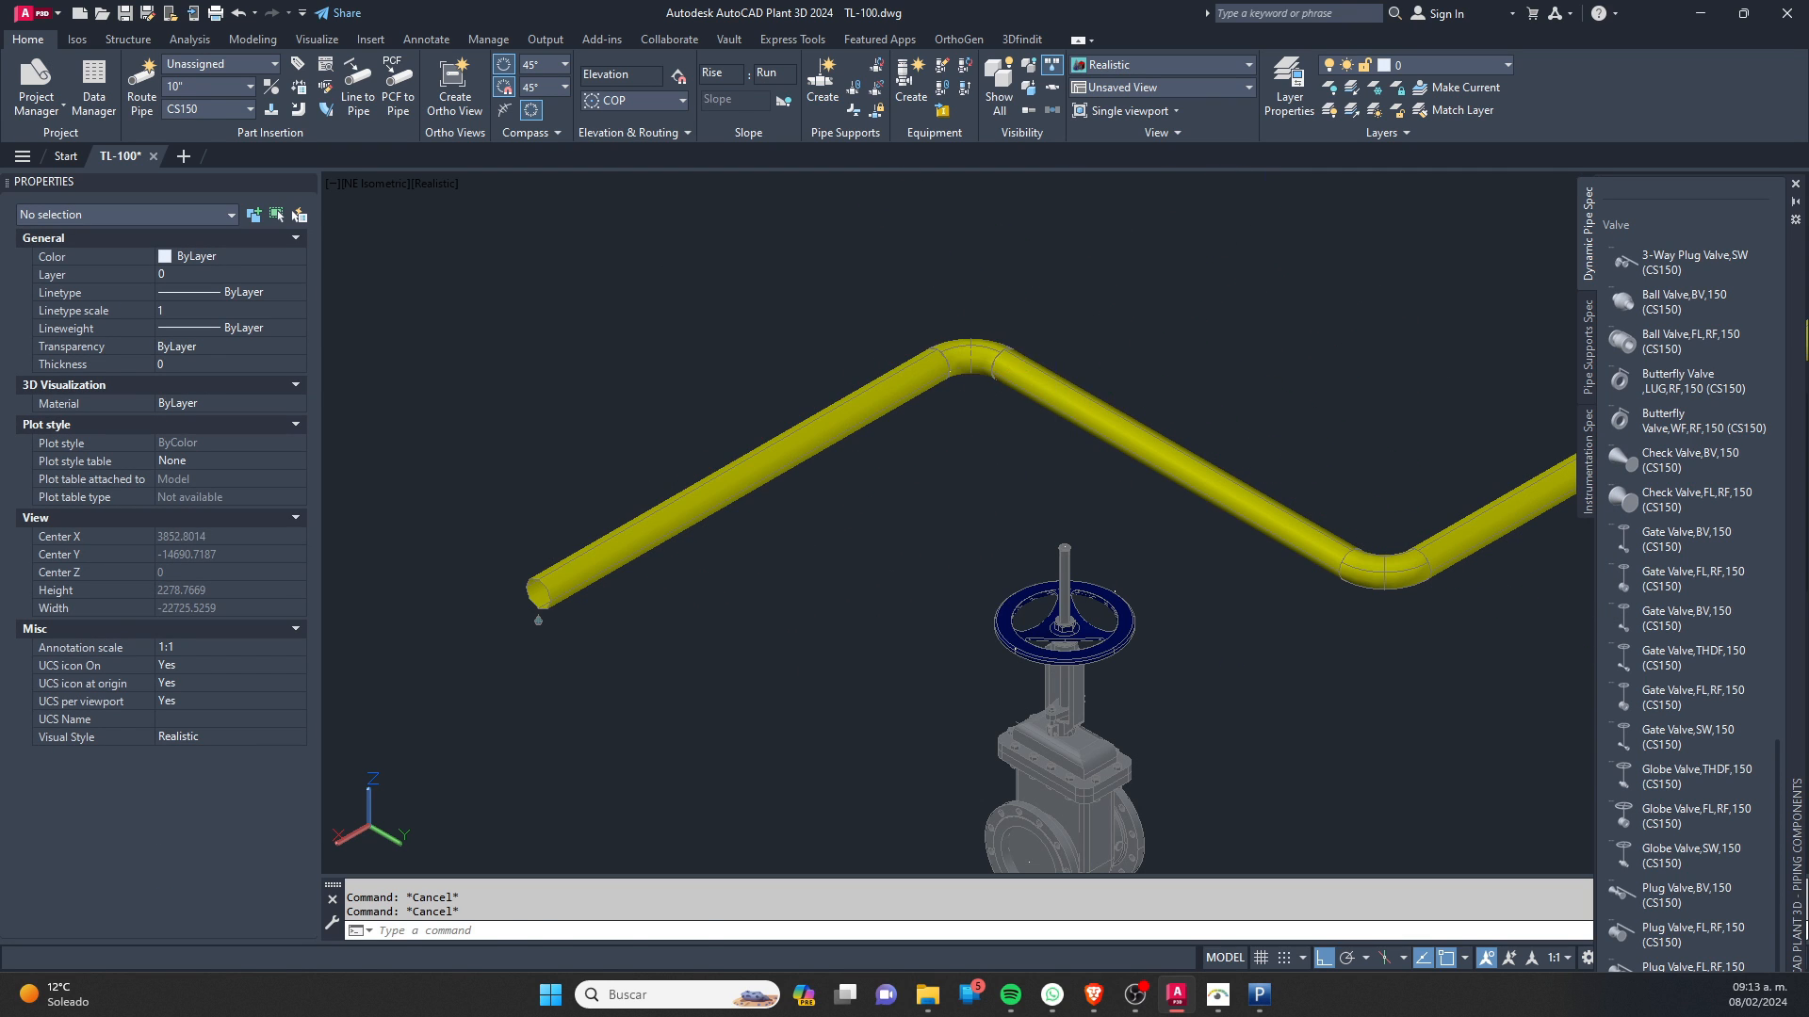
left_click(1085, 339)
left_click(819, 387)
scroll(768, 446, "down", 7)
left_click(1098, 550)
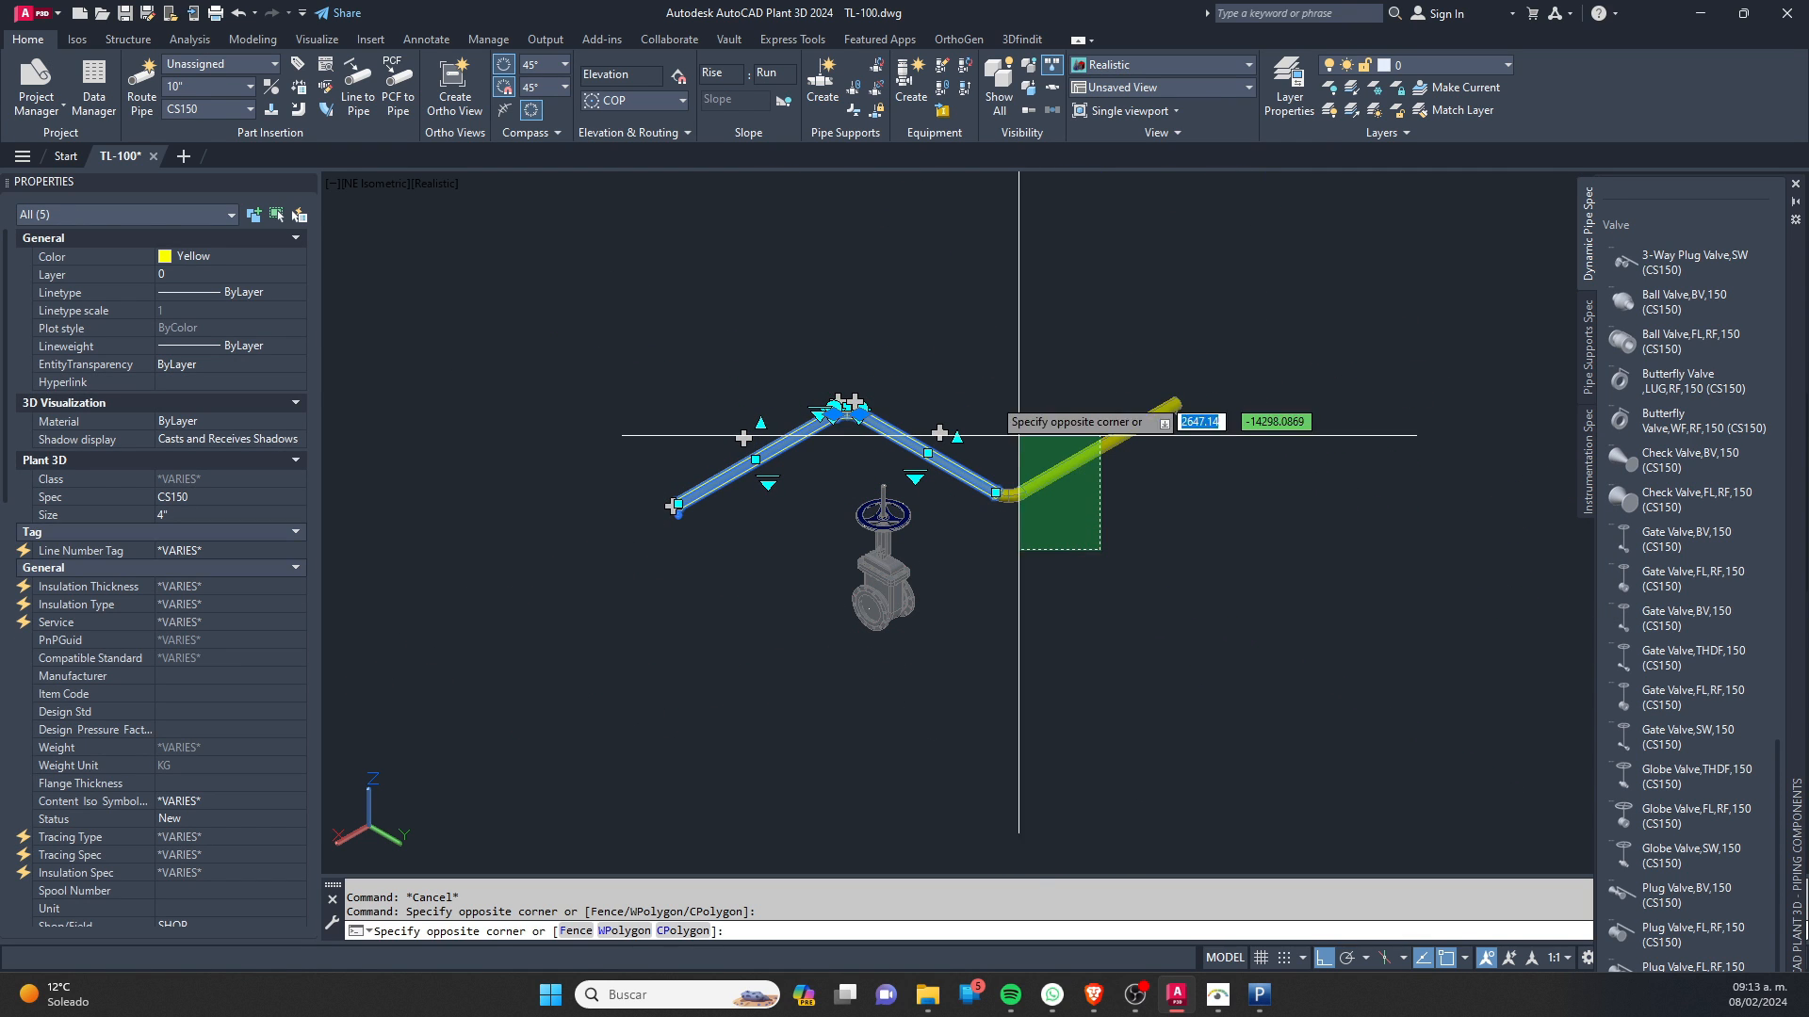
left_click(975, 354)
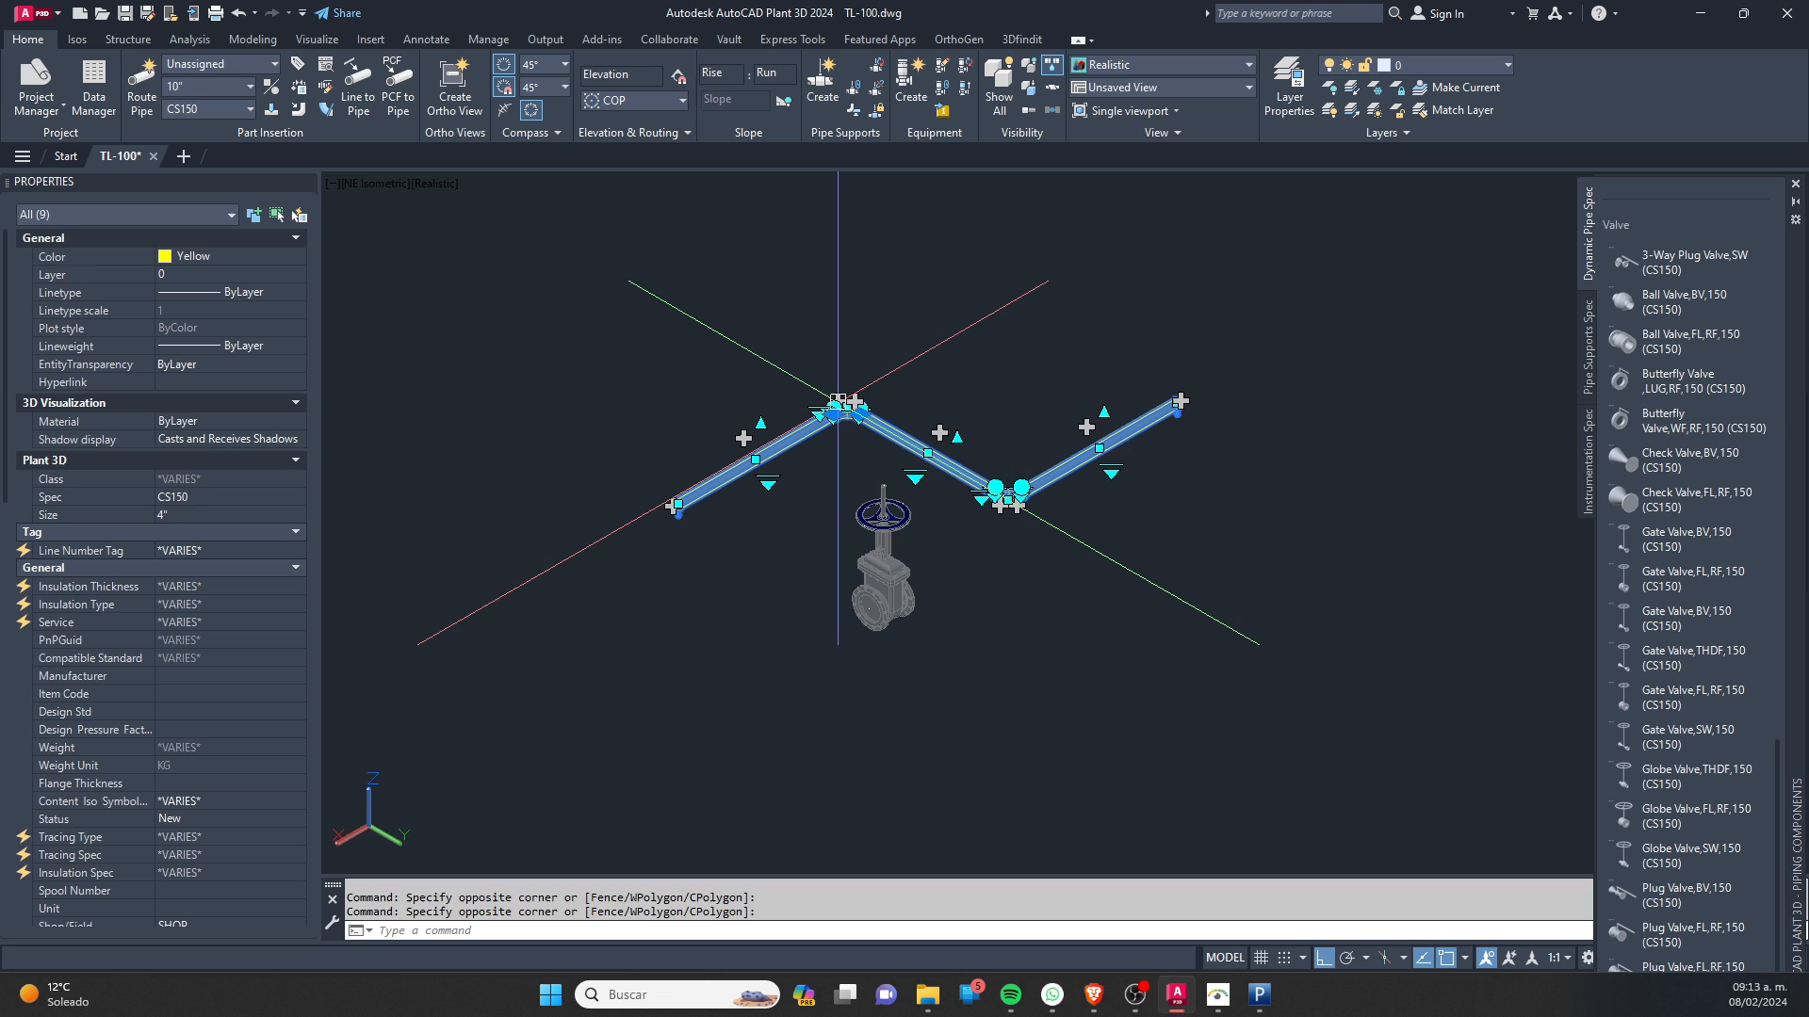
left_click(189, 514)
left_click(188, 514)
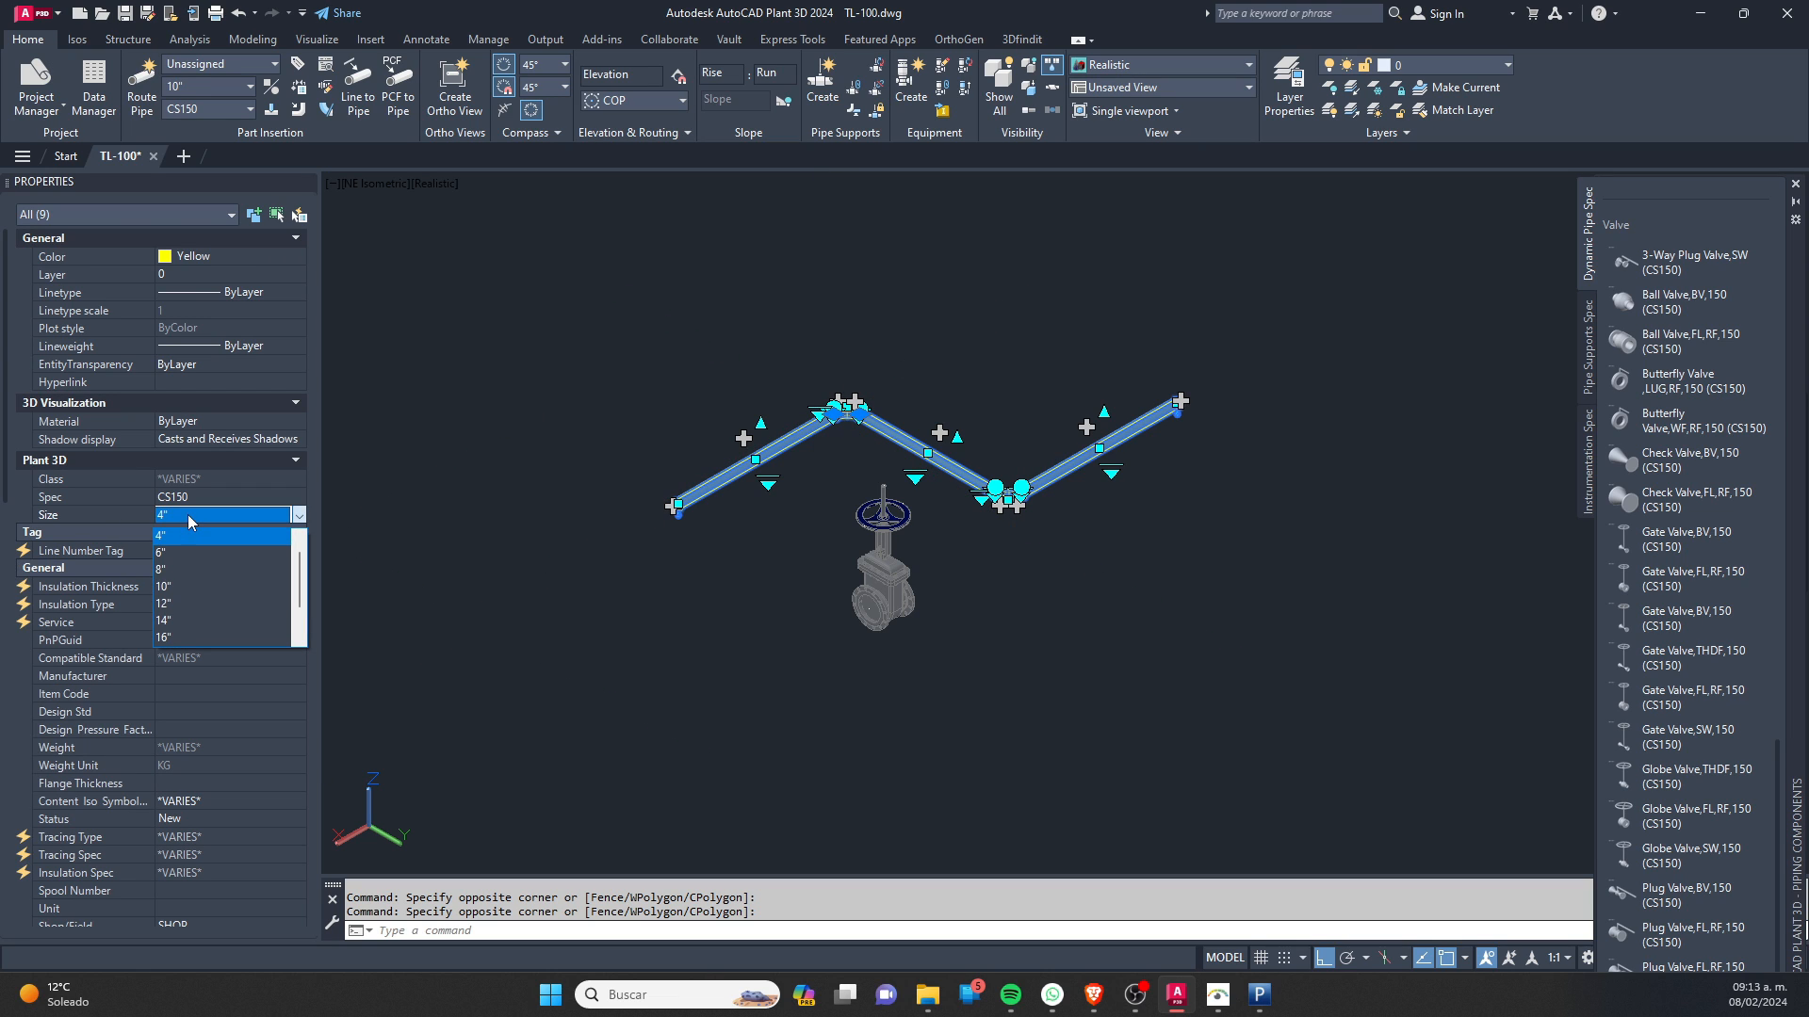
left_click(196, 590)
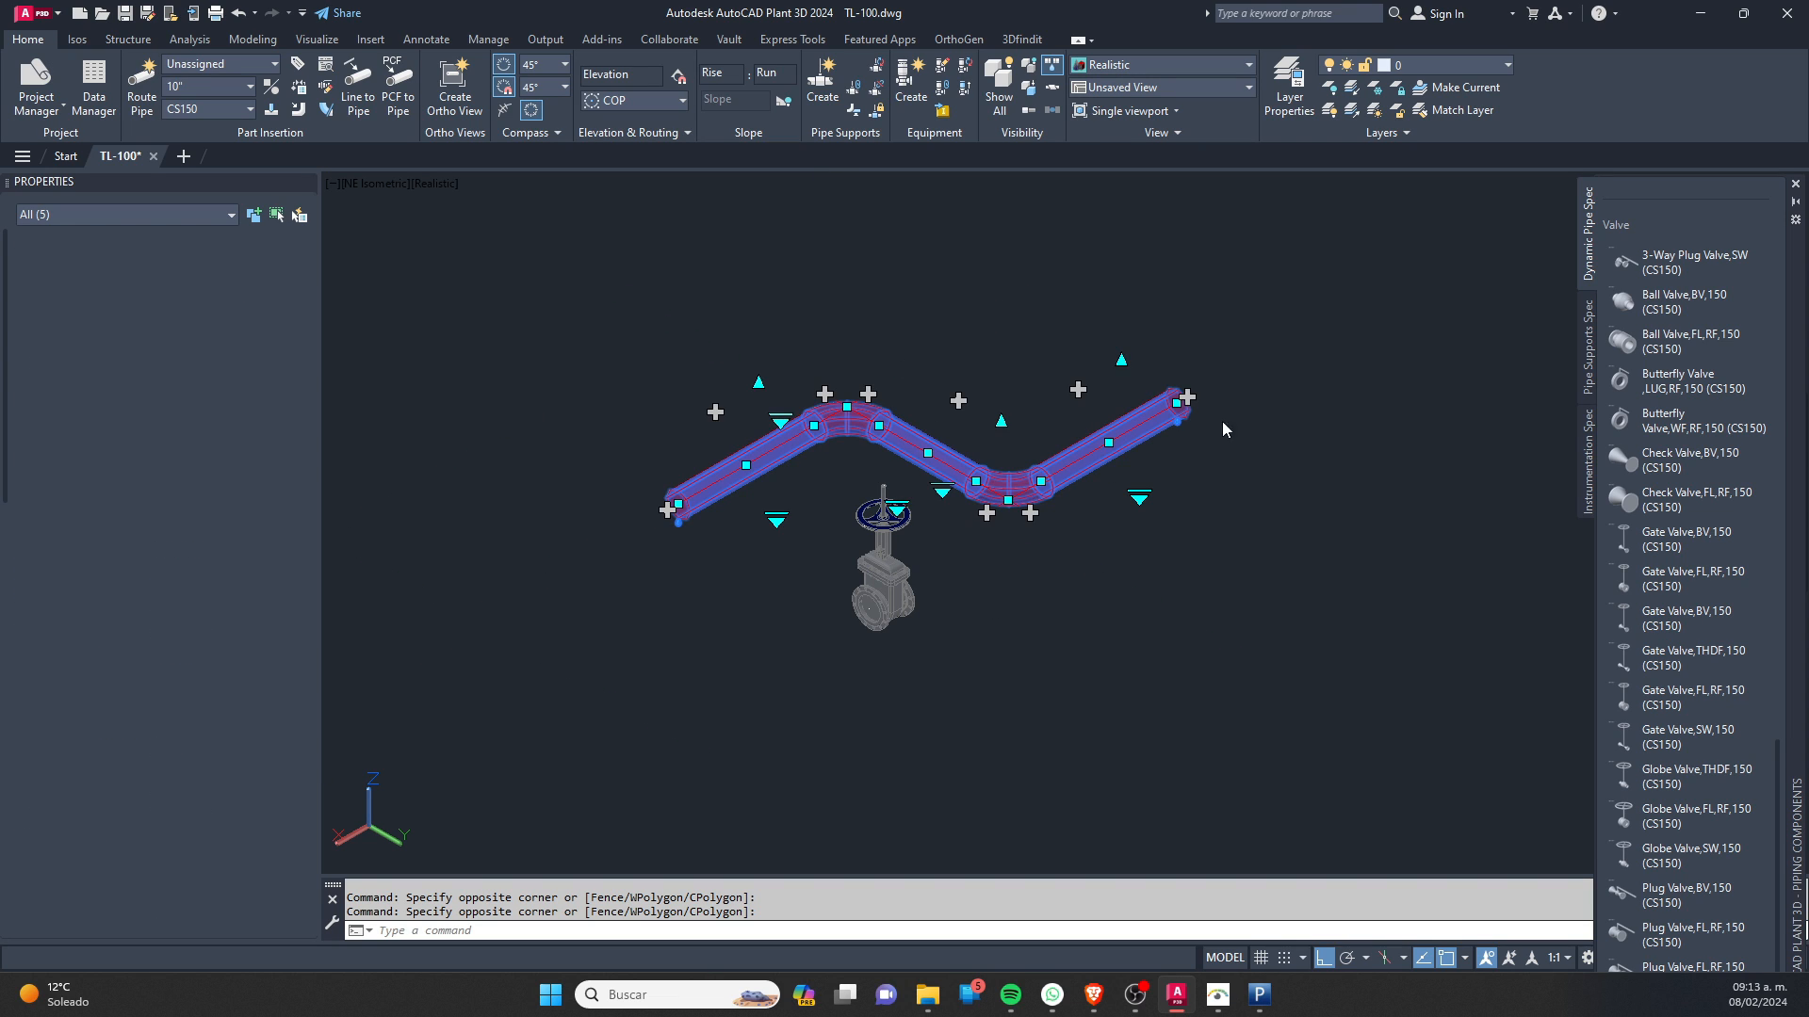
key("Escape")
key("Escape")
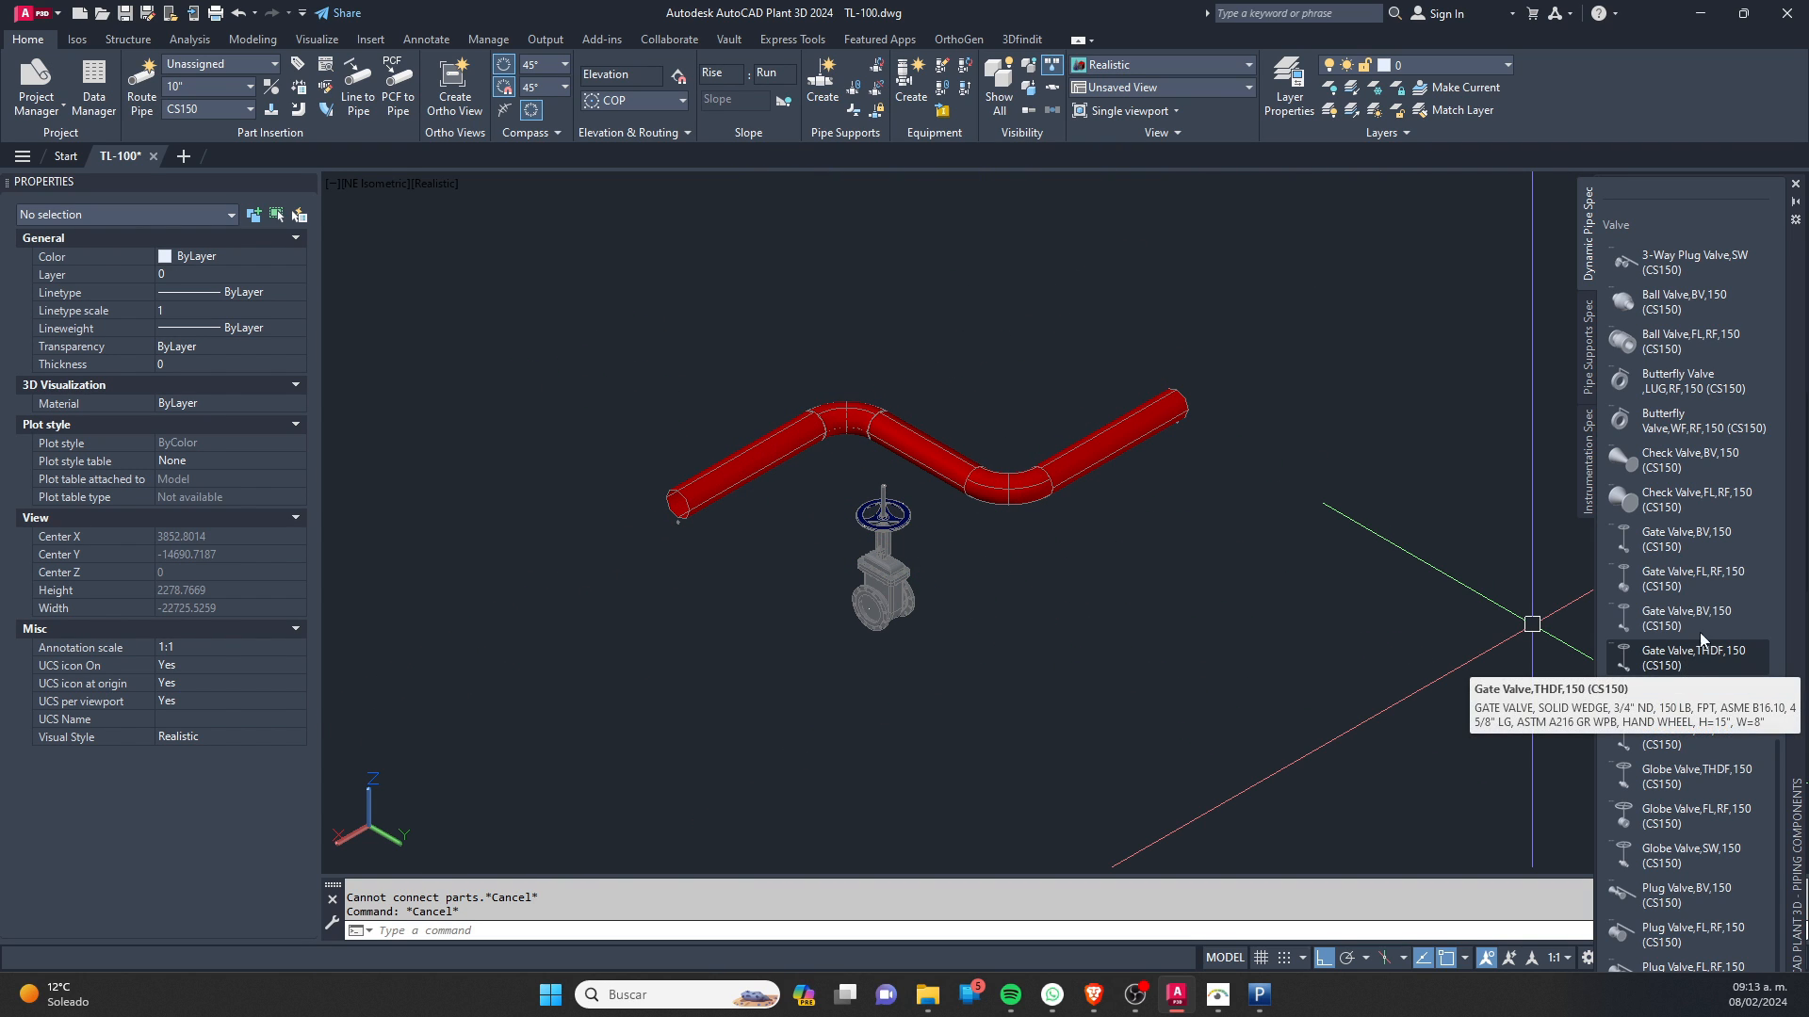
Step: Insert a Gate Valve,FL,RF,150 (CS150) into the right-hand 10" pipe run at the default rotation angle
left_click(1705, 586)
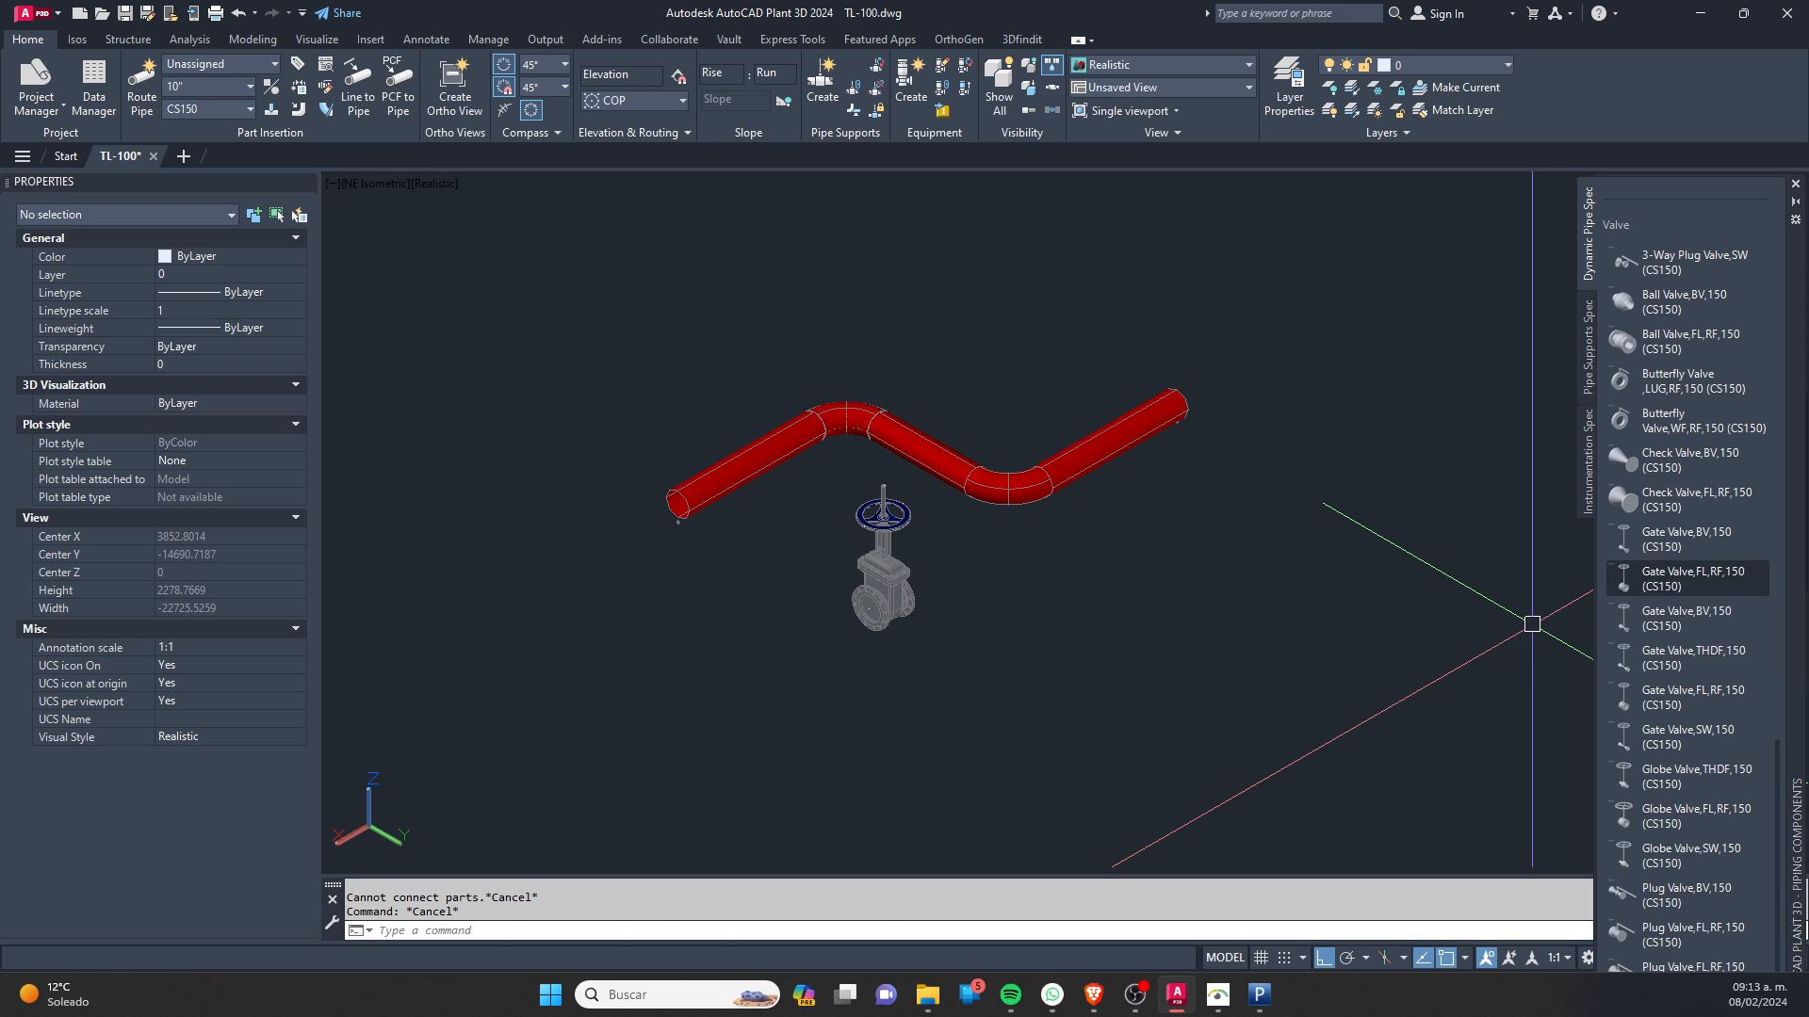
left_click(1114, 439)
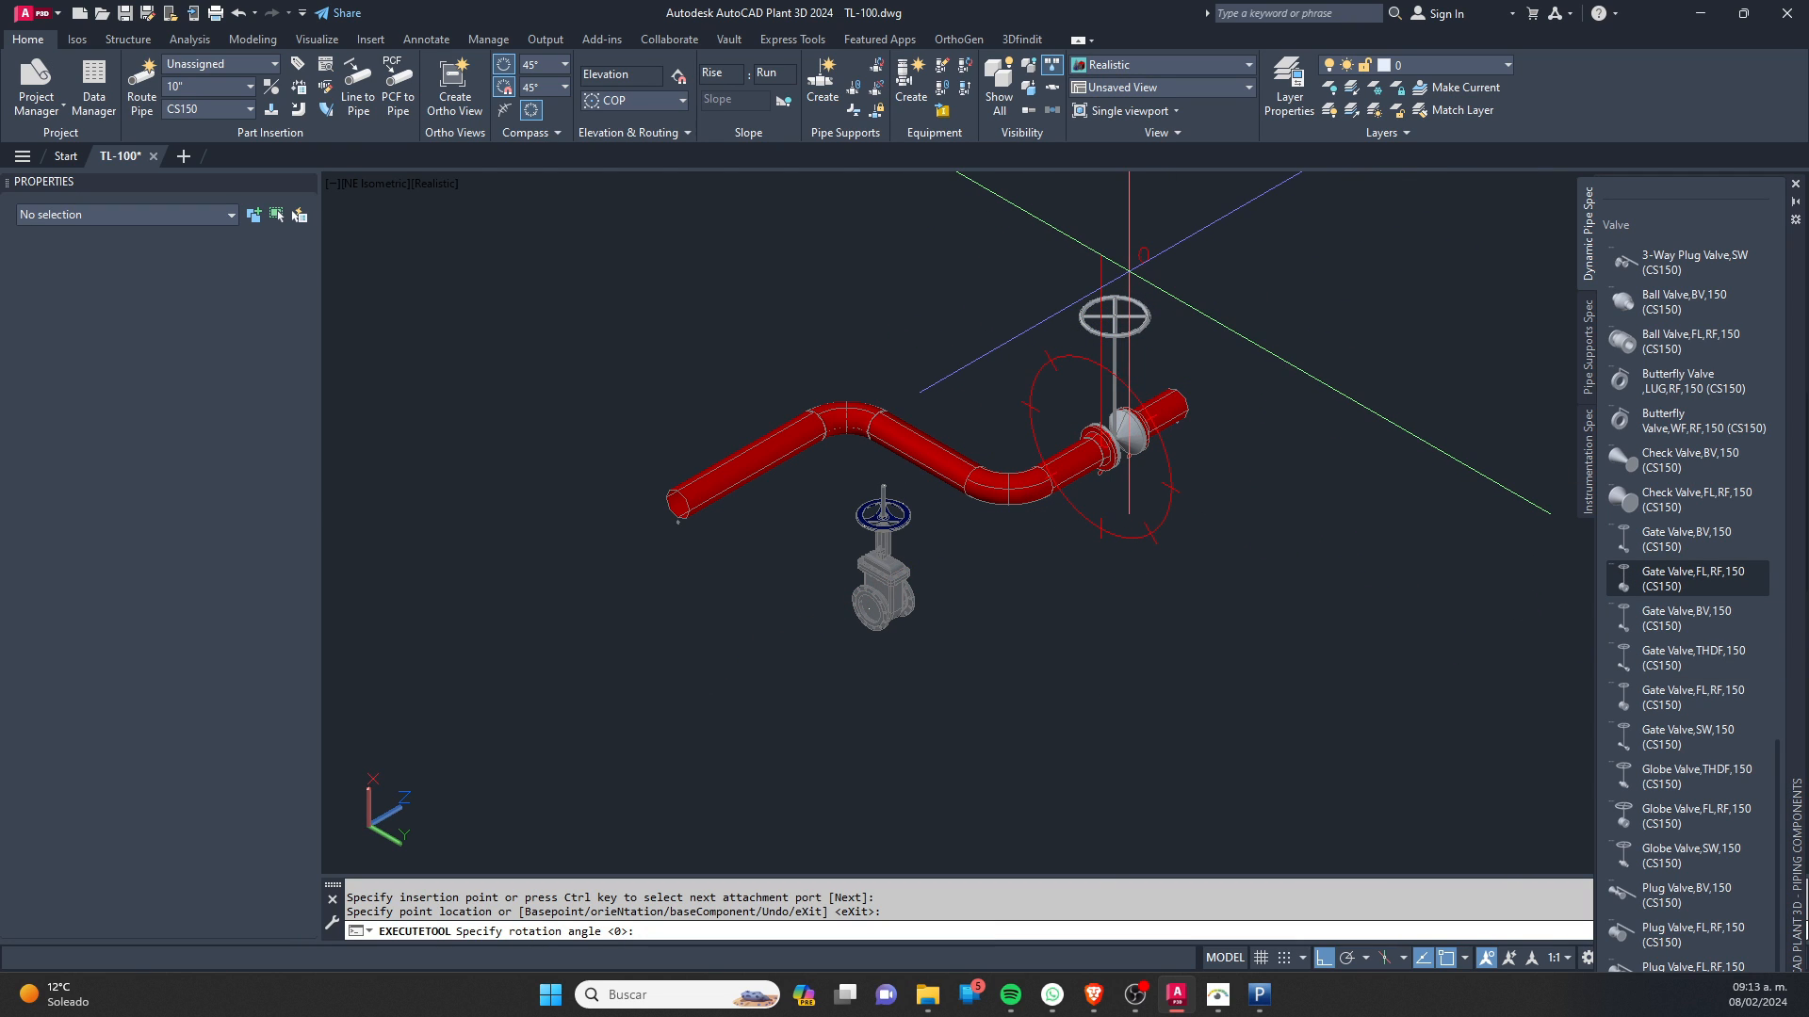
key("Return")
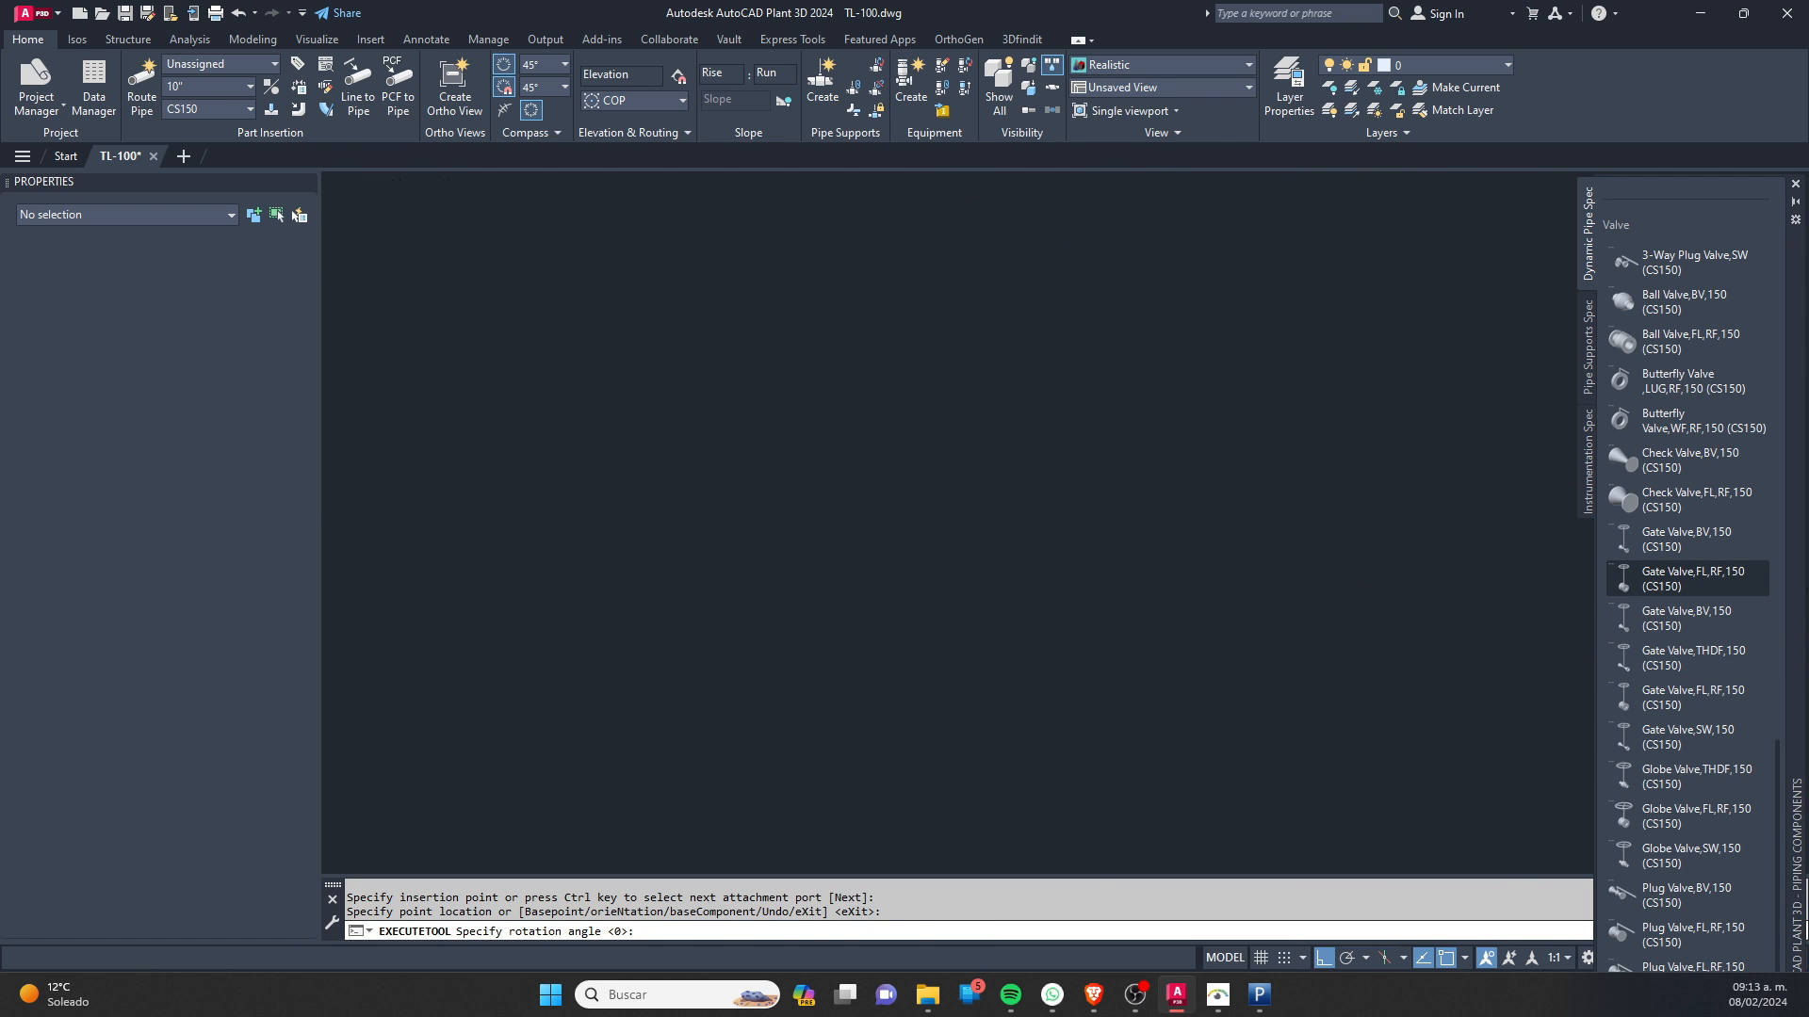
key("Escape")
Step: Explode the imported KSB gate valve block into its component parts
left_click(901, 607)
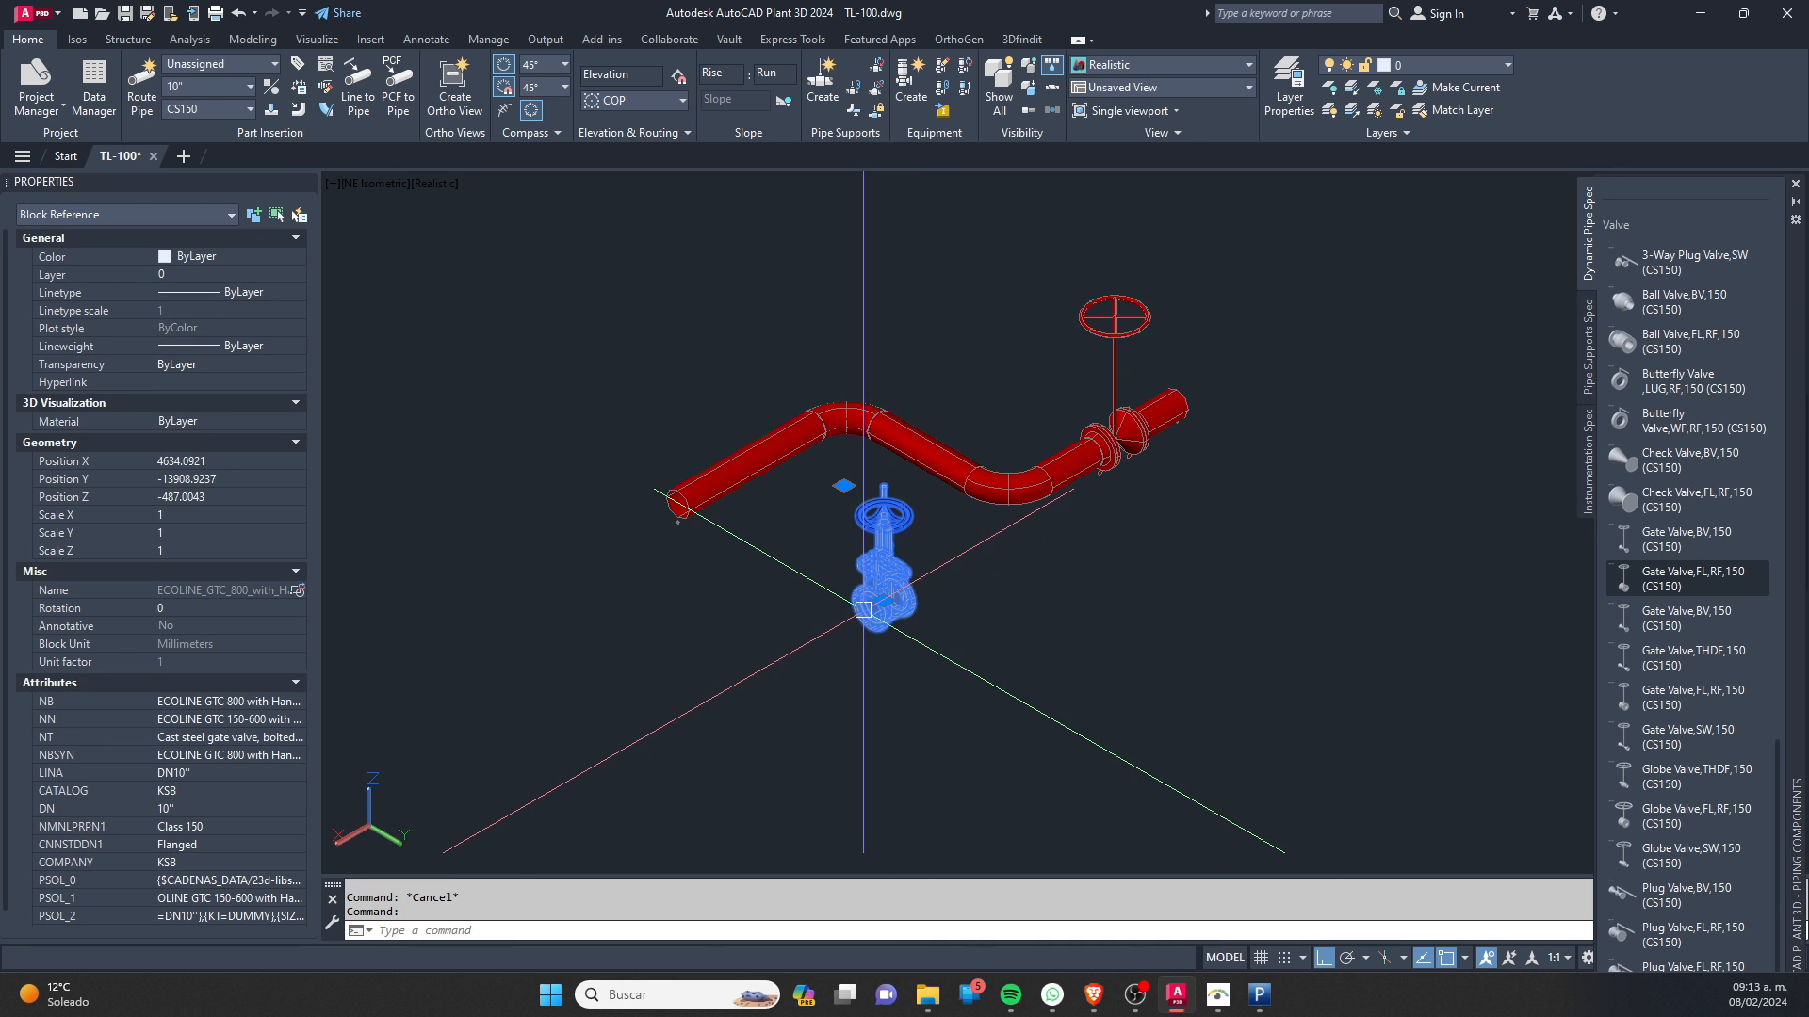
key("Escape")
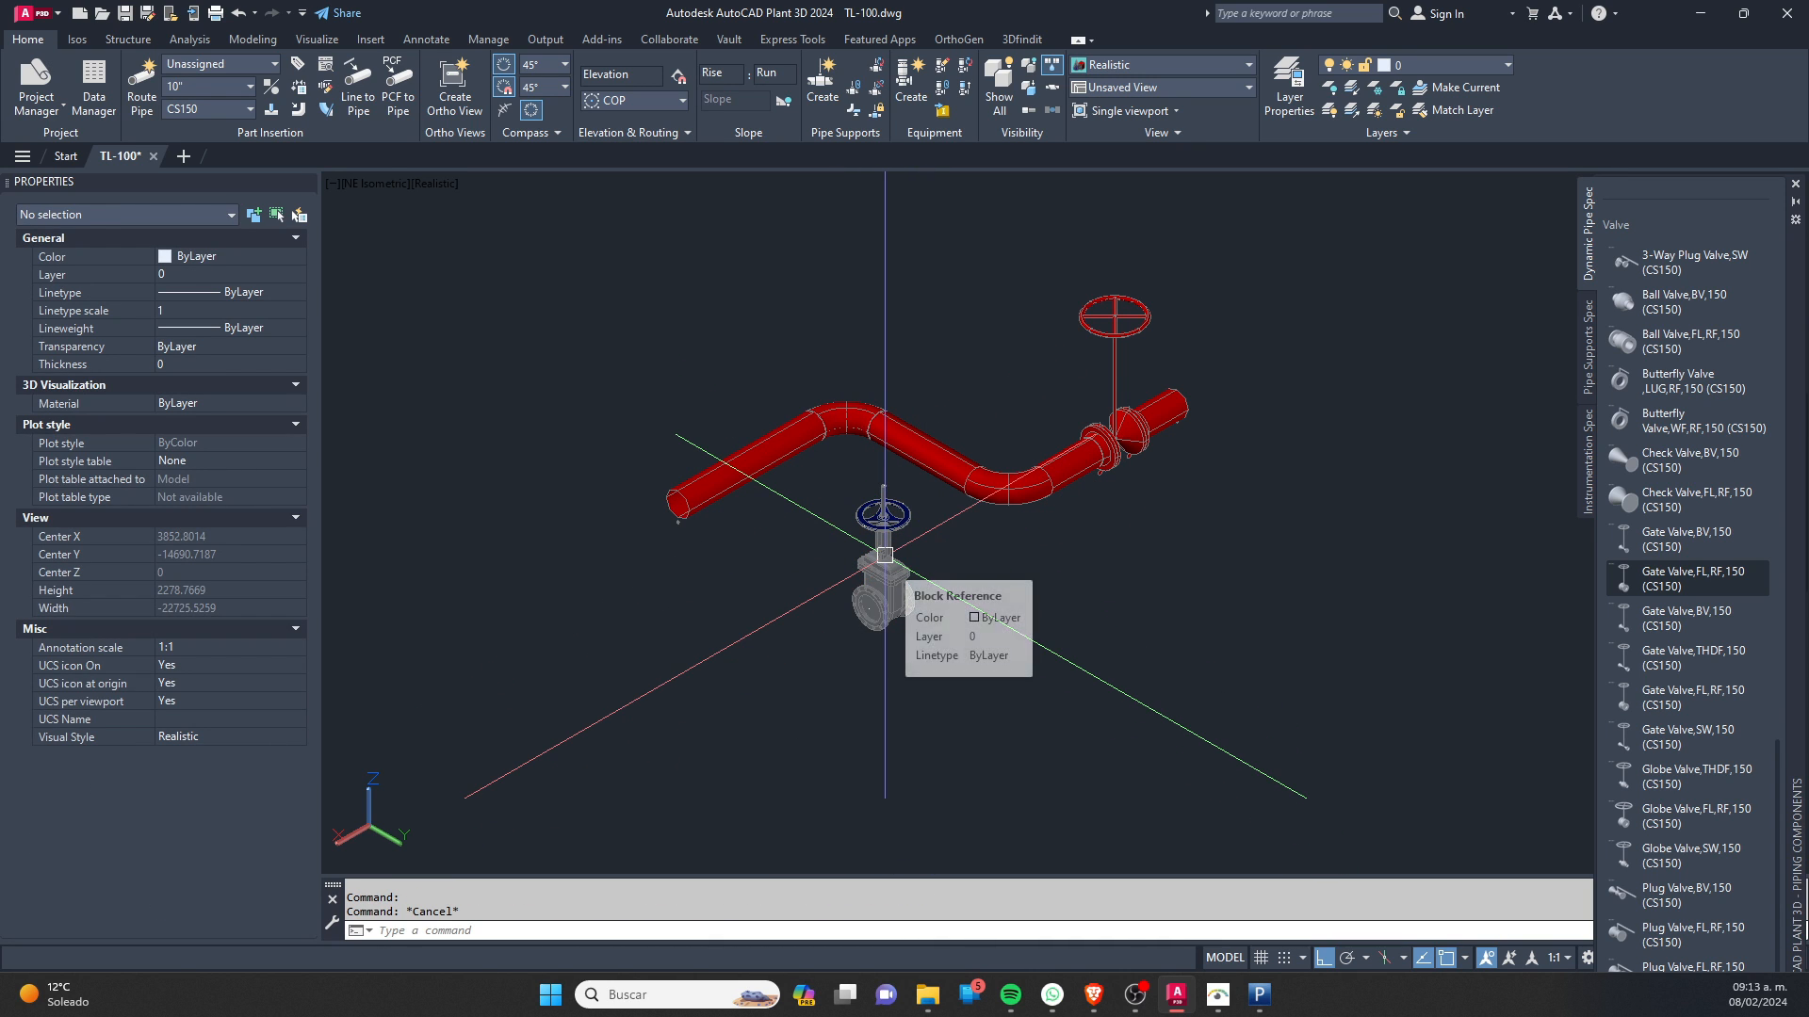
left_click(909, 595)
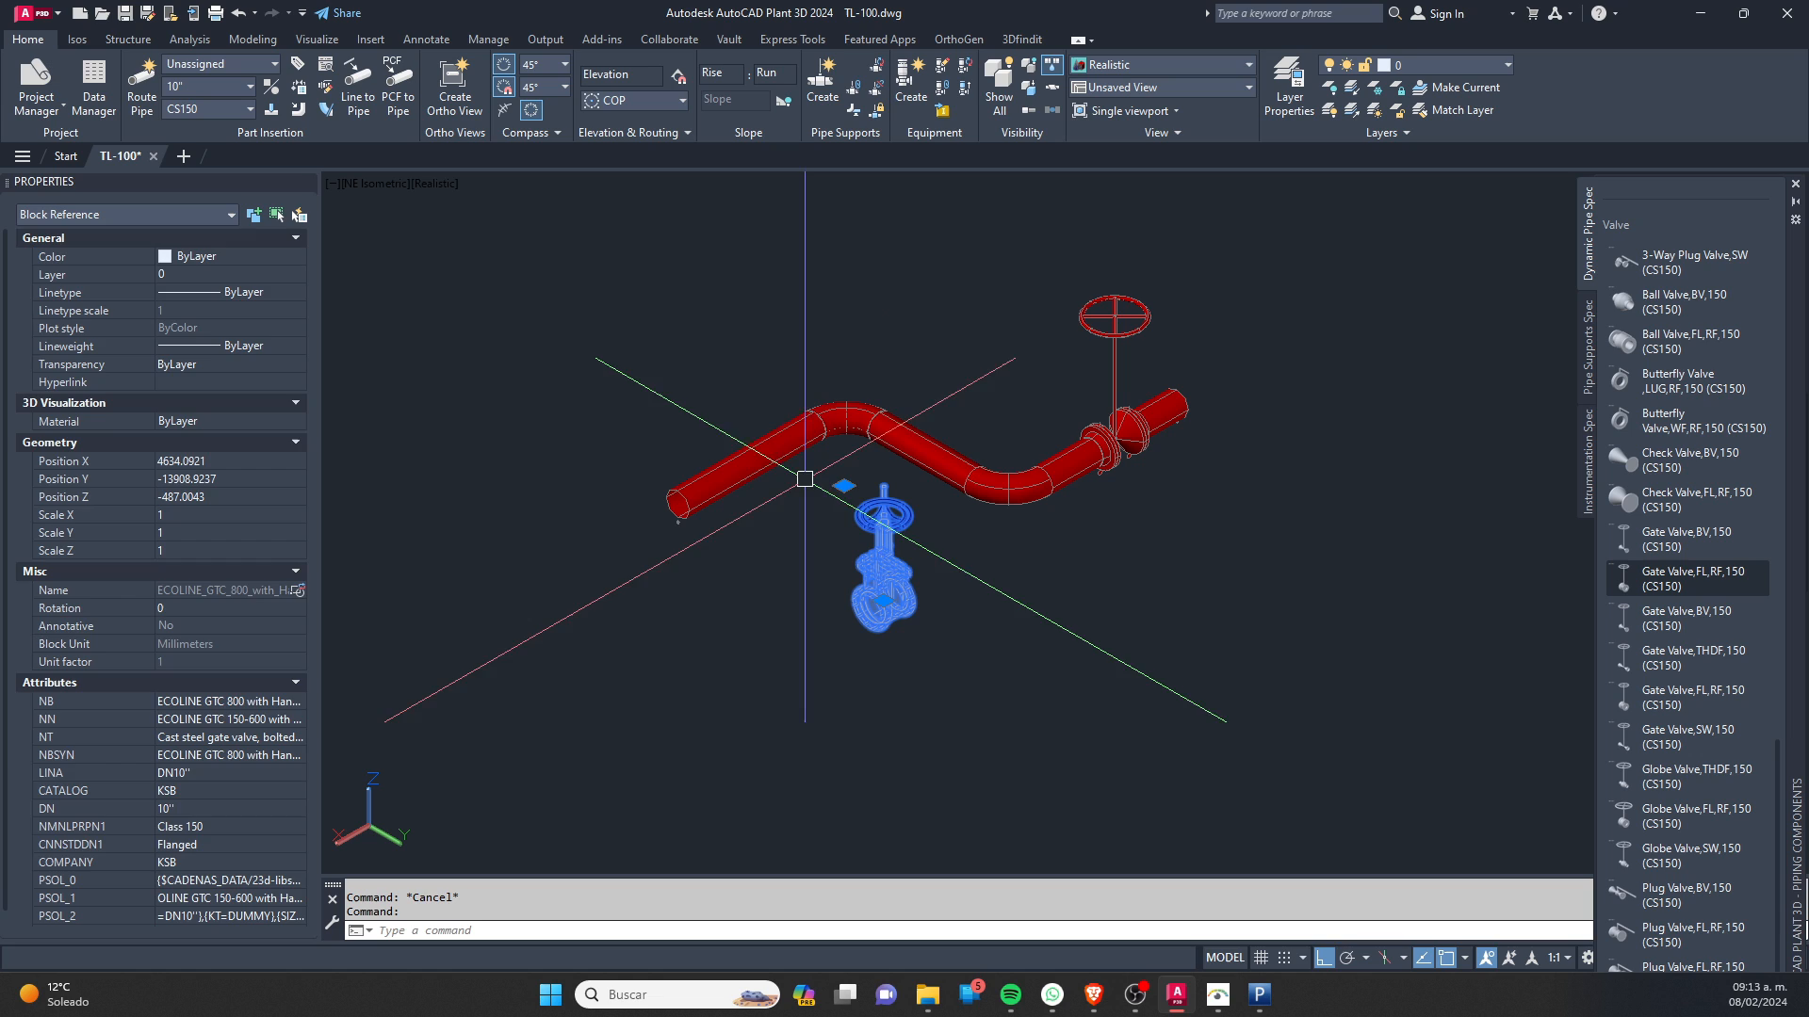
key("Escape")
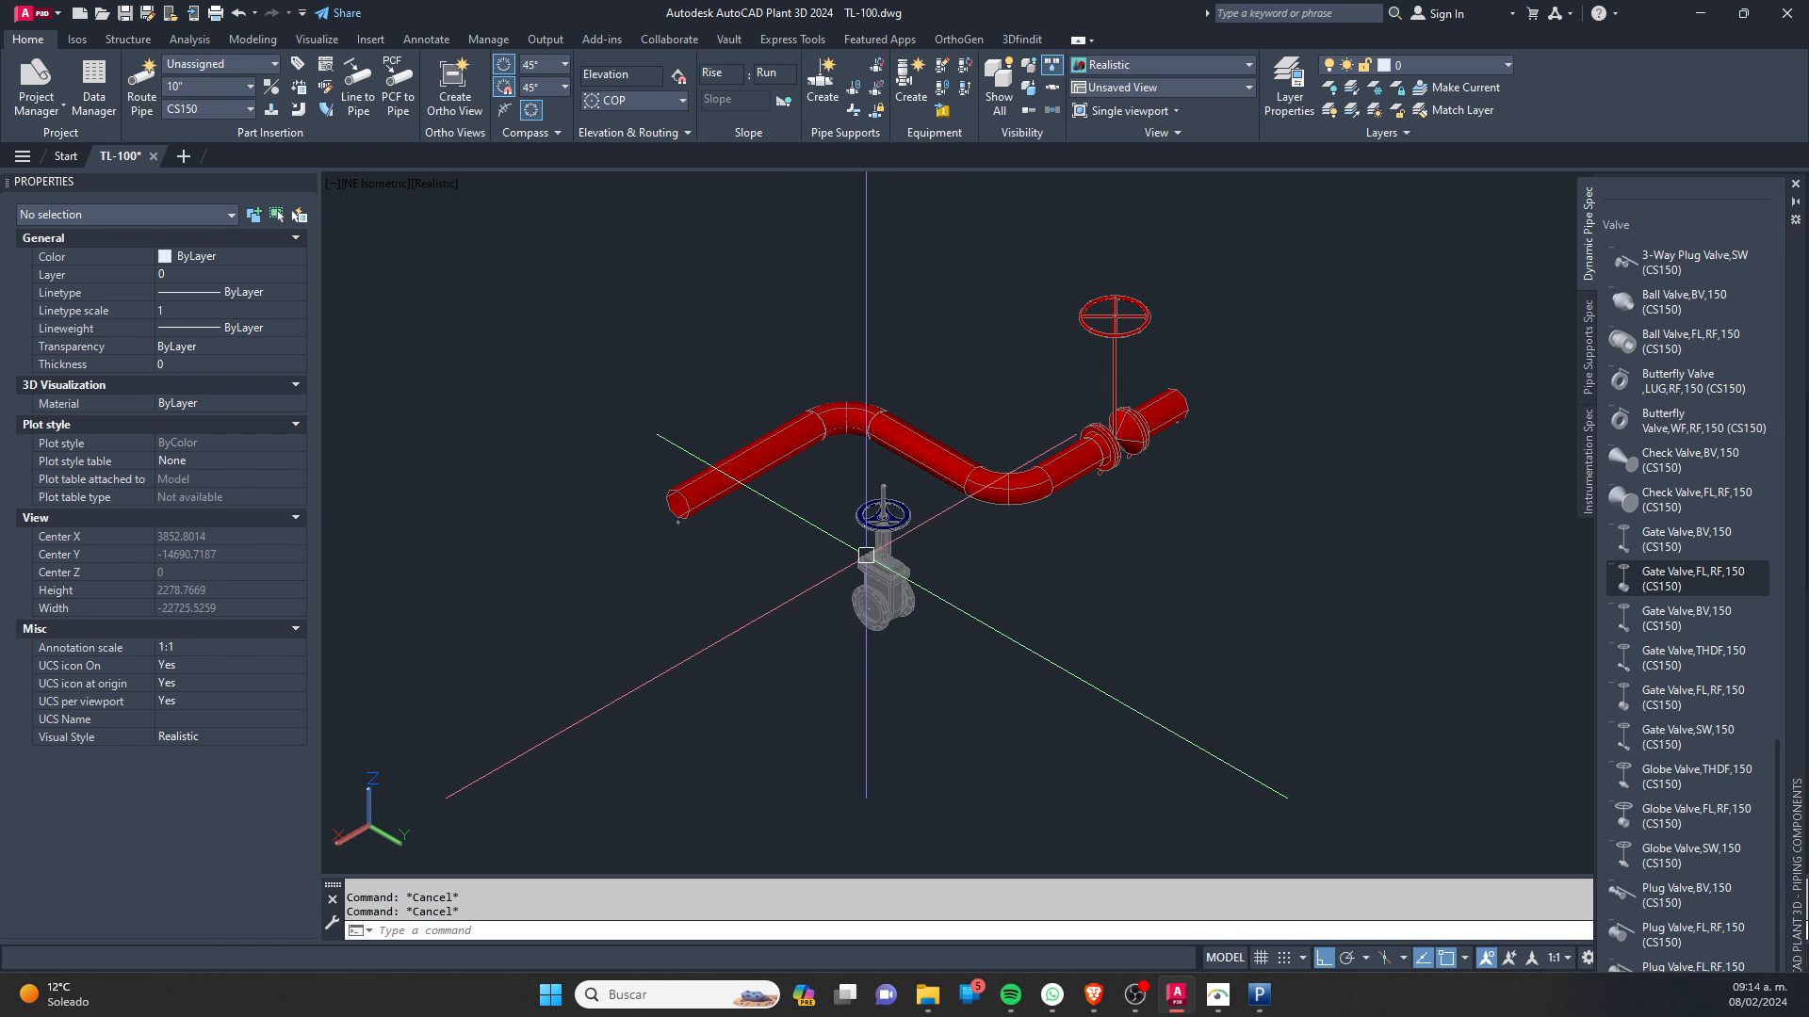
left_click(906, 567)
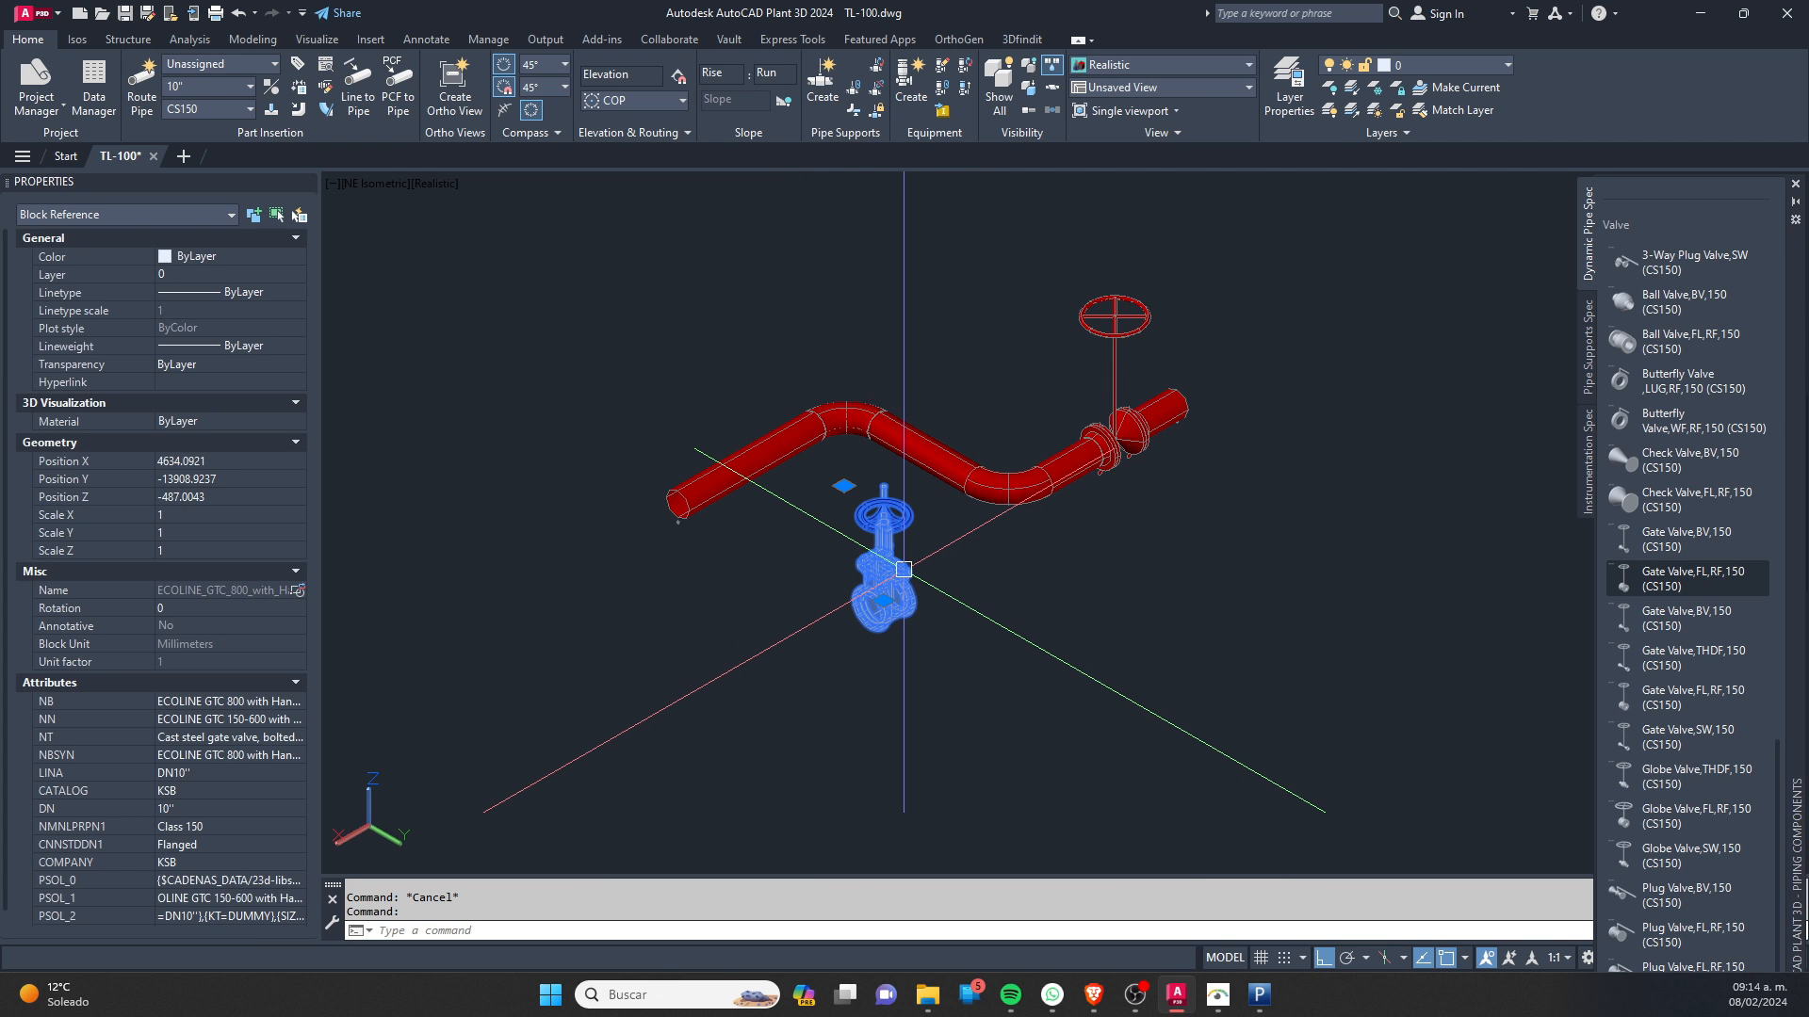
key("Return")
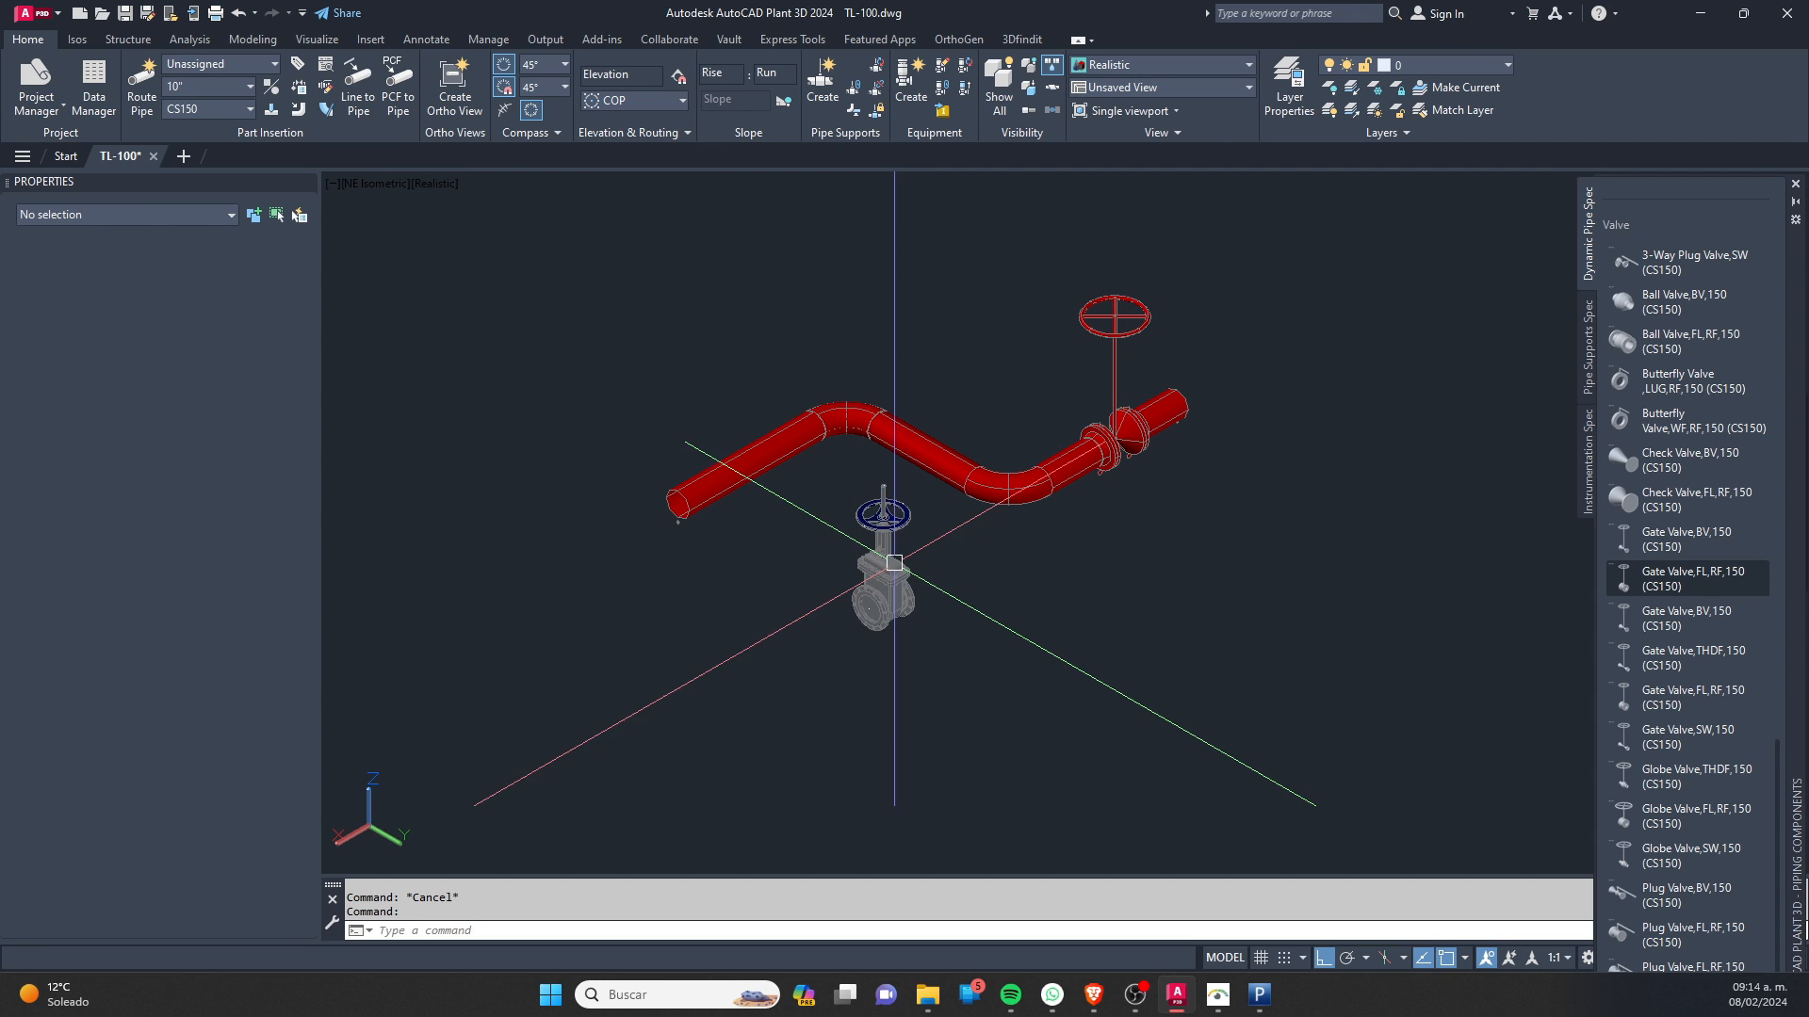
Step: Check the exploded valve's stem and body as separate objects
left_click(882, 569)
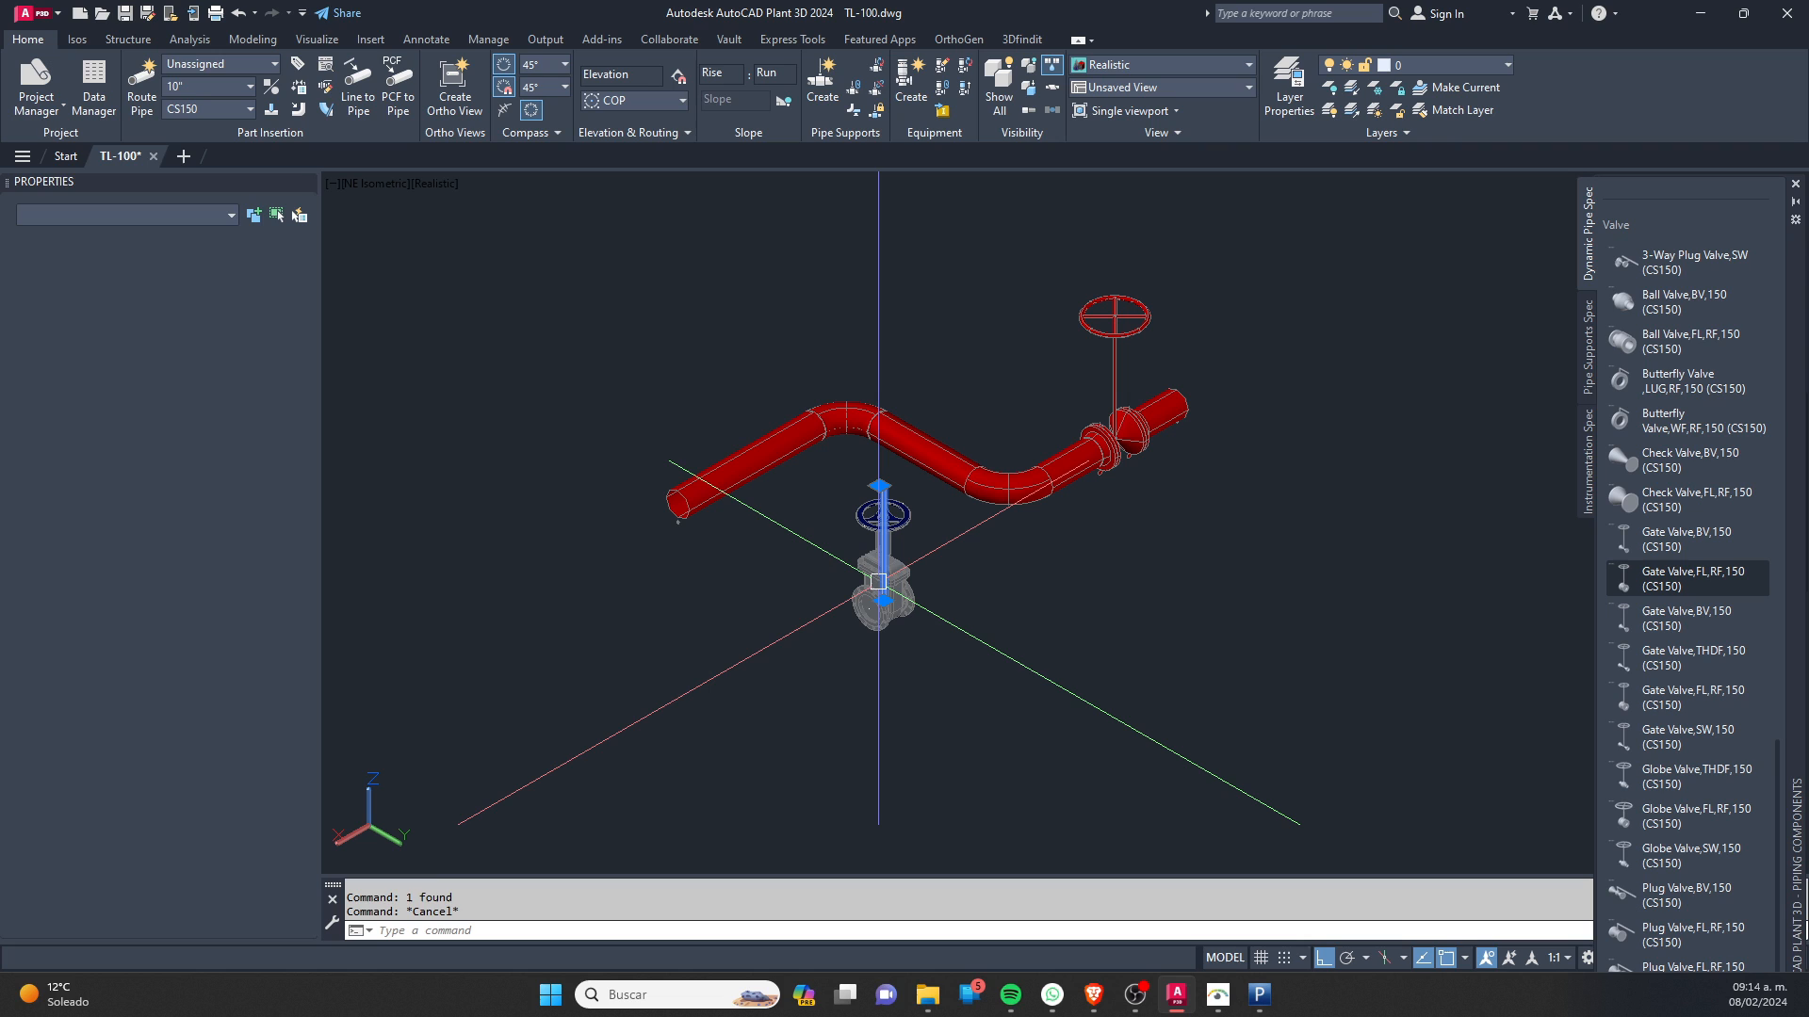
scroll(913, 571, "up", 2)
key("Escape")
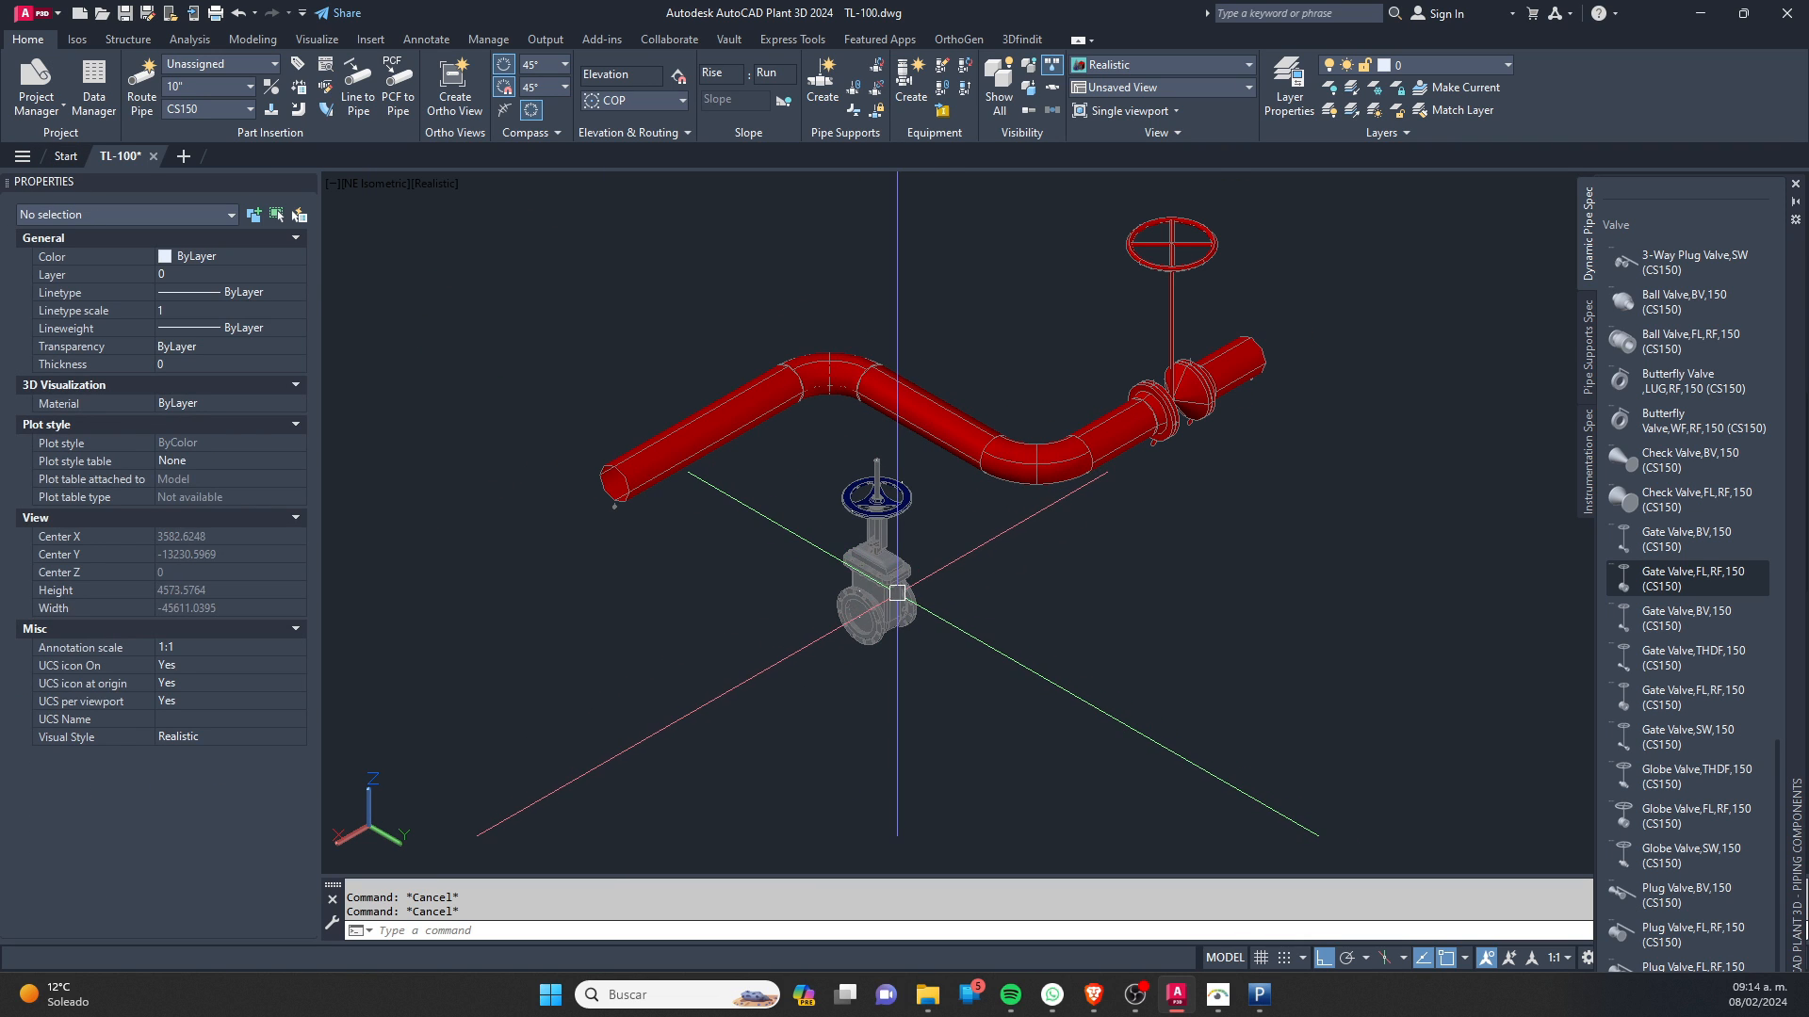
left_click(896, 590)
scroll(896, 589, "up", 2)
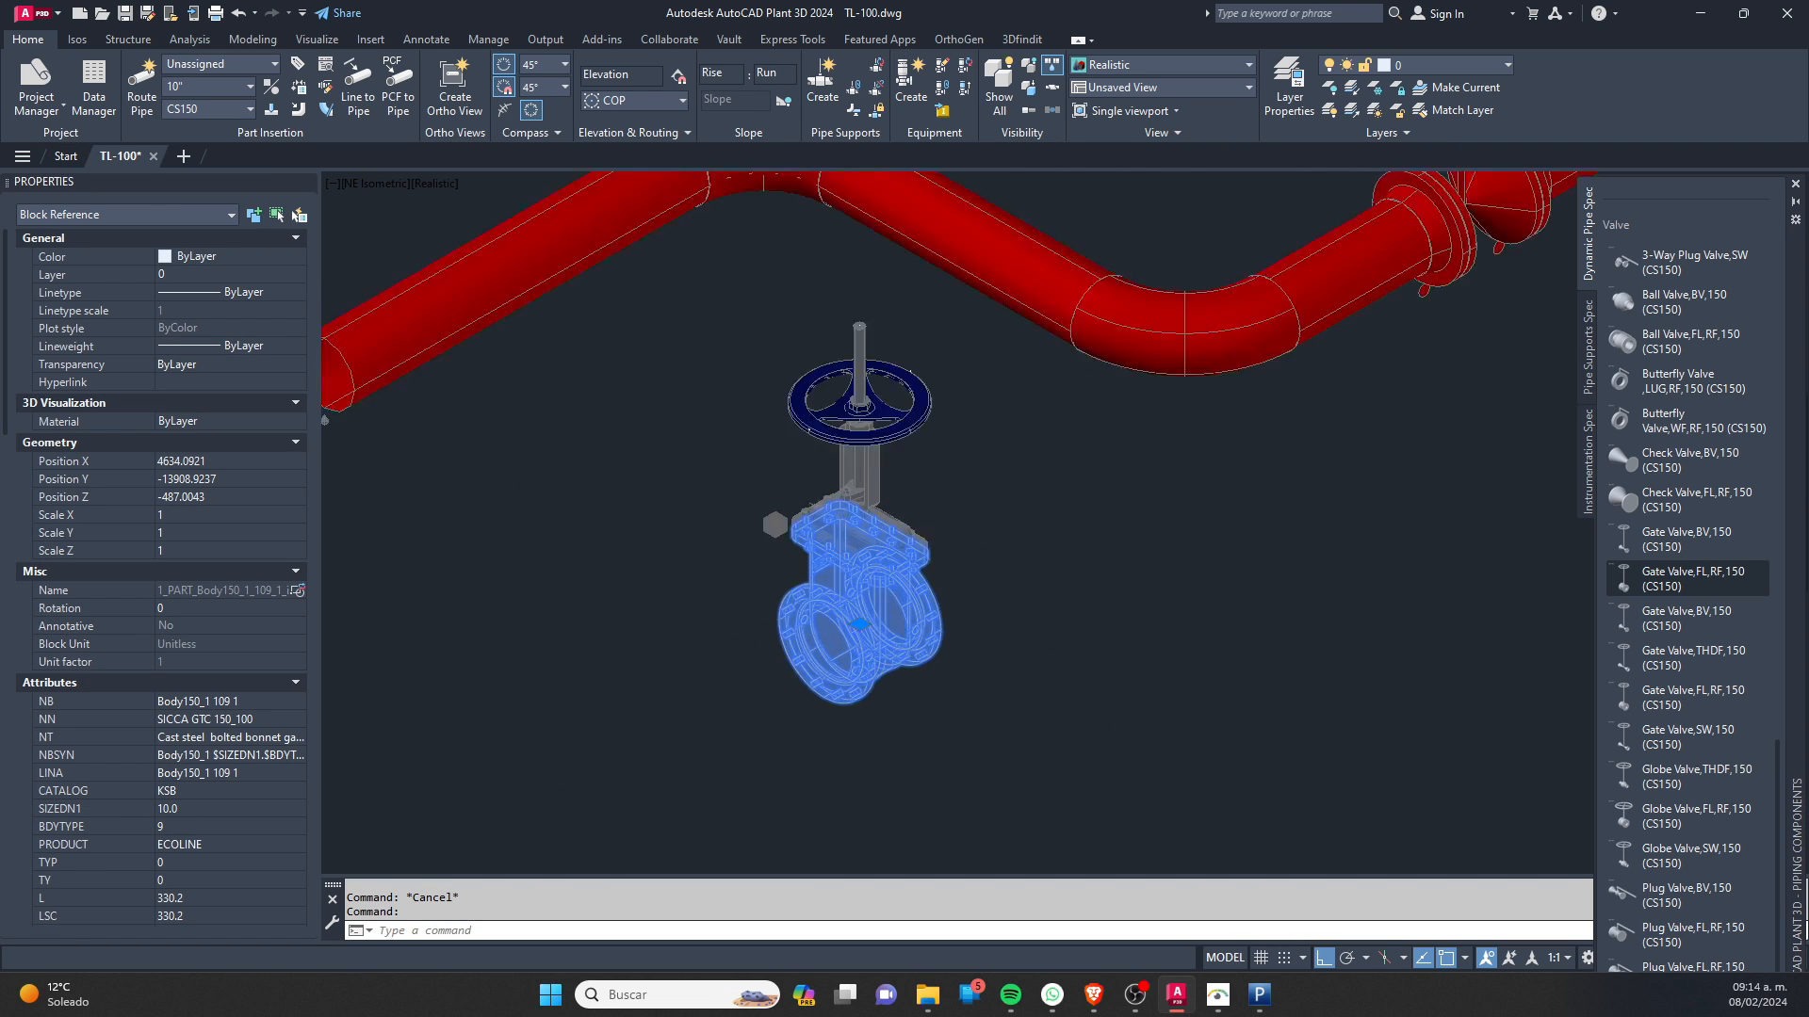
scroll(896, 590, "down", 1)
key("Escape")
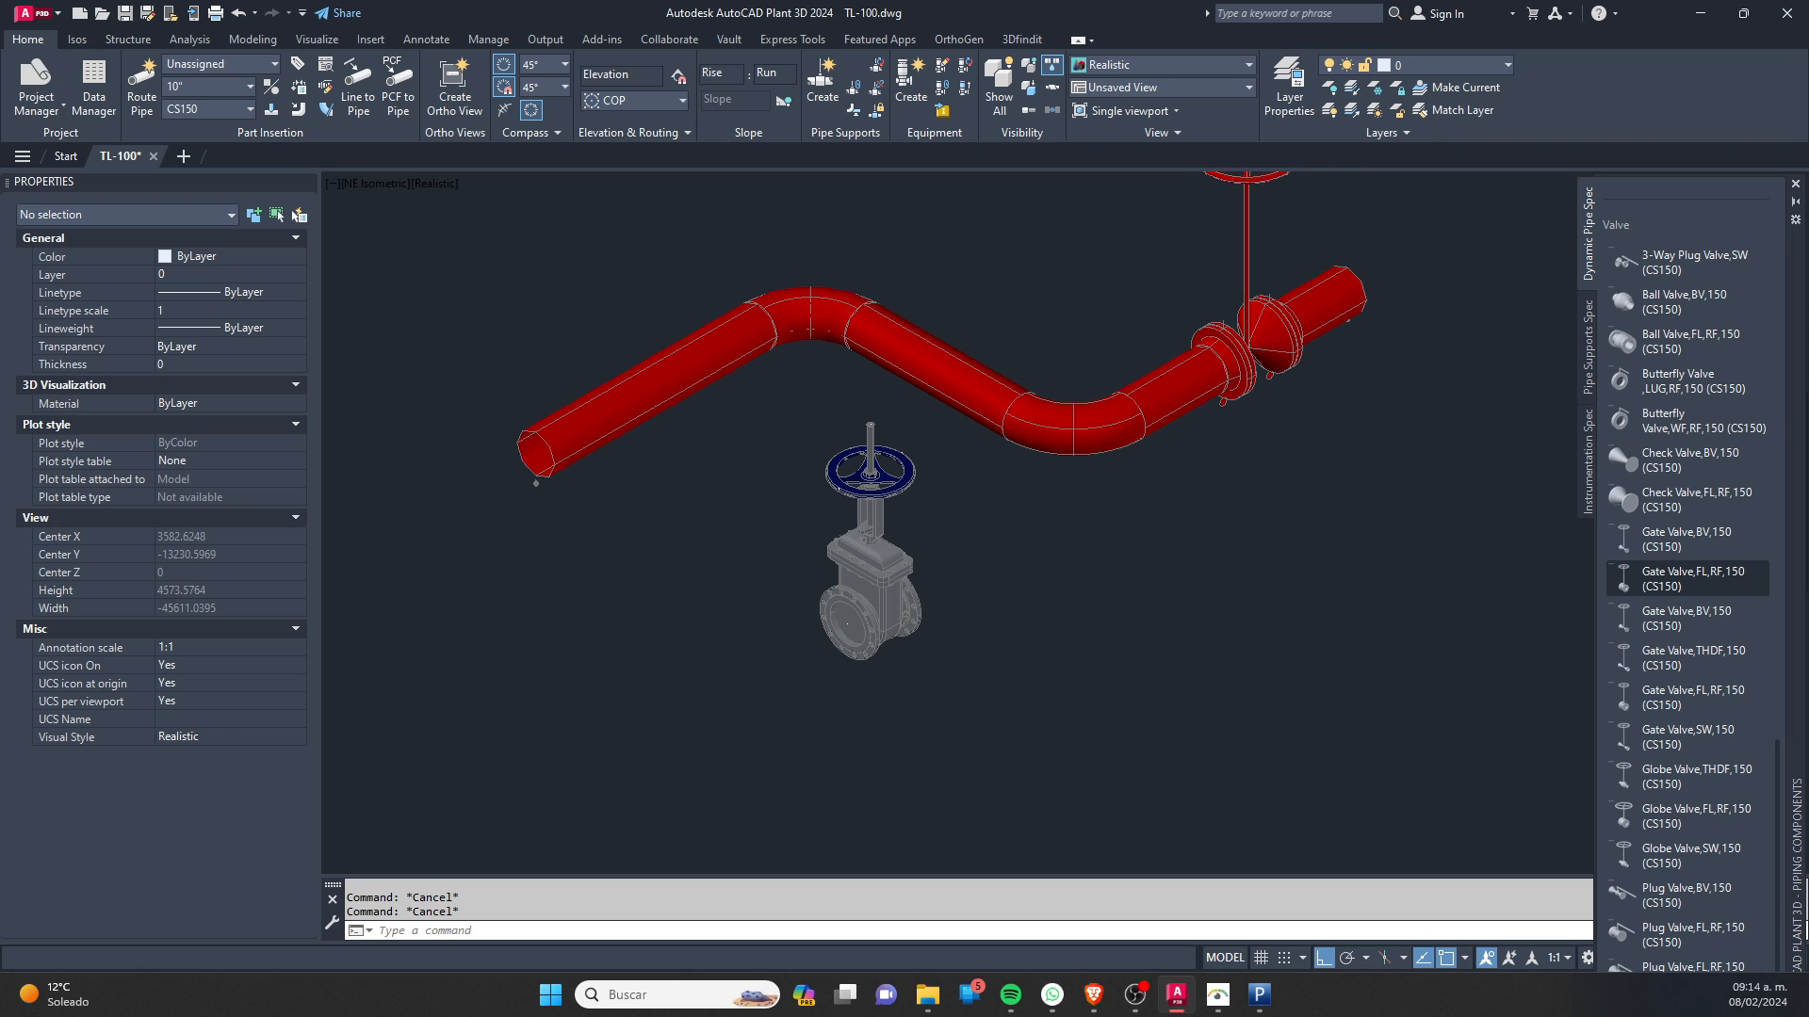
Step: Change the visual style to 2D Wireframe
scroll(918, 538, "up", 3)
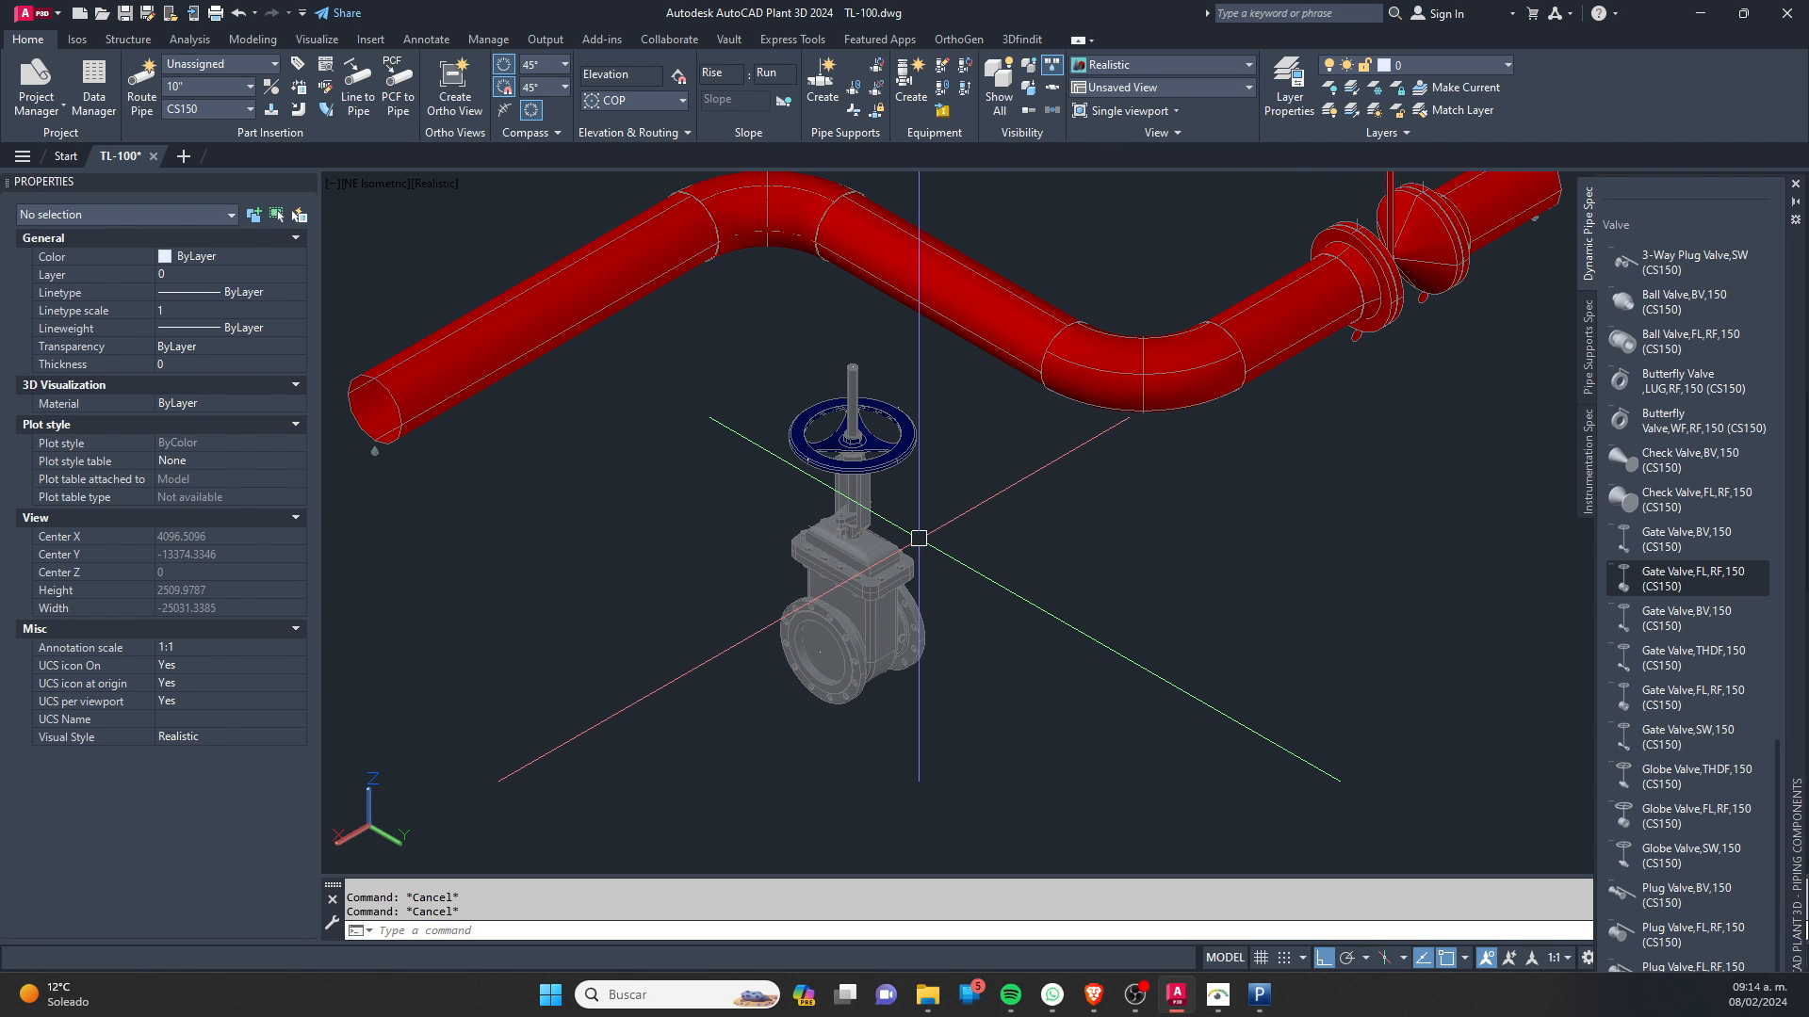
type("SHA")
key("Return")
type("2")
key("Return")
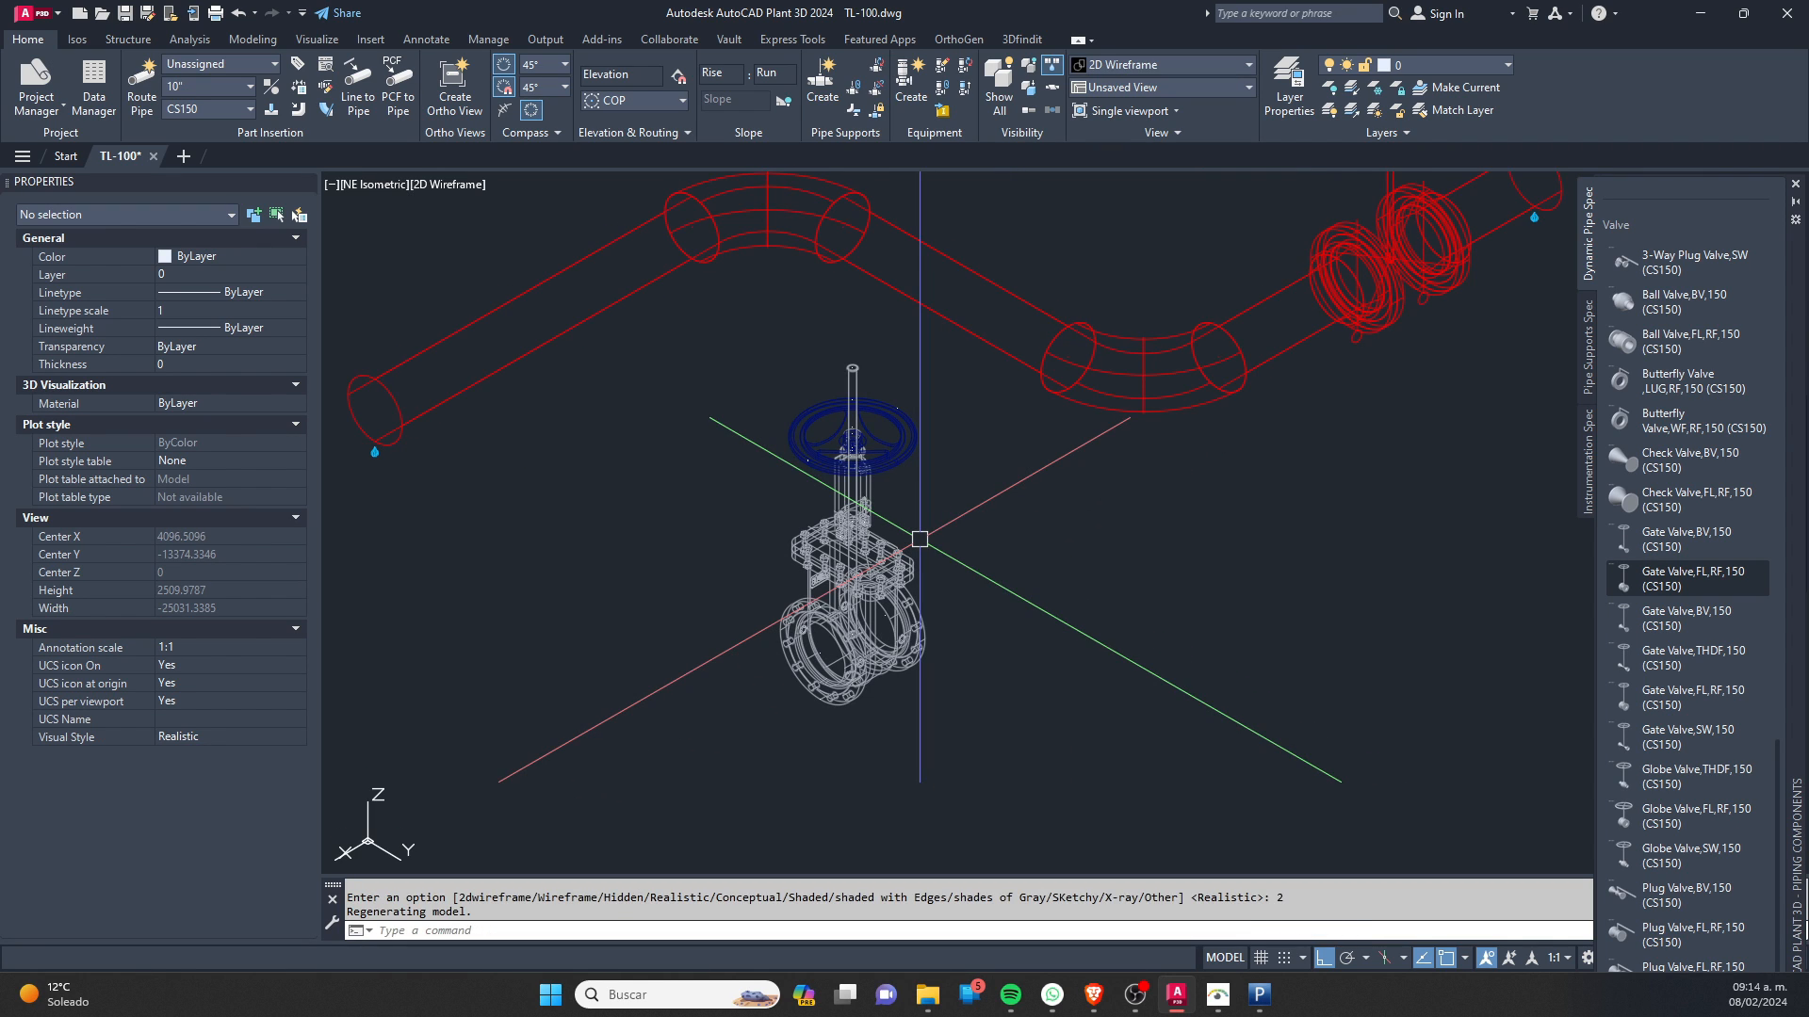
key("Escape")
Step: Examine the imported valve's flanges and body in wireframe from a different angle
scroll(919, 539, "up", 7)
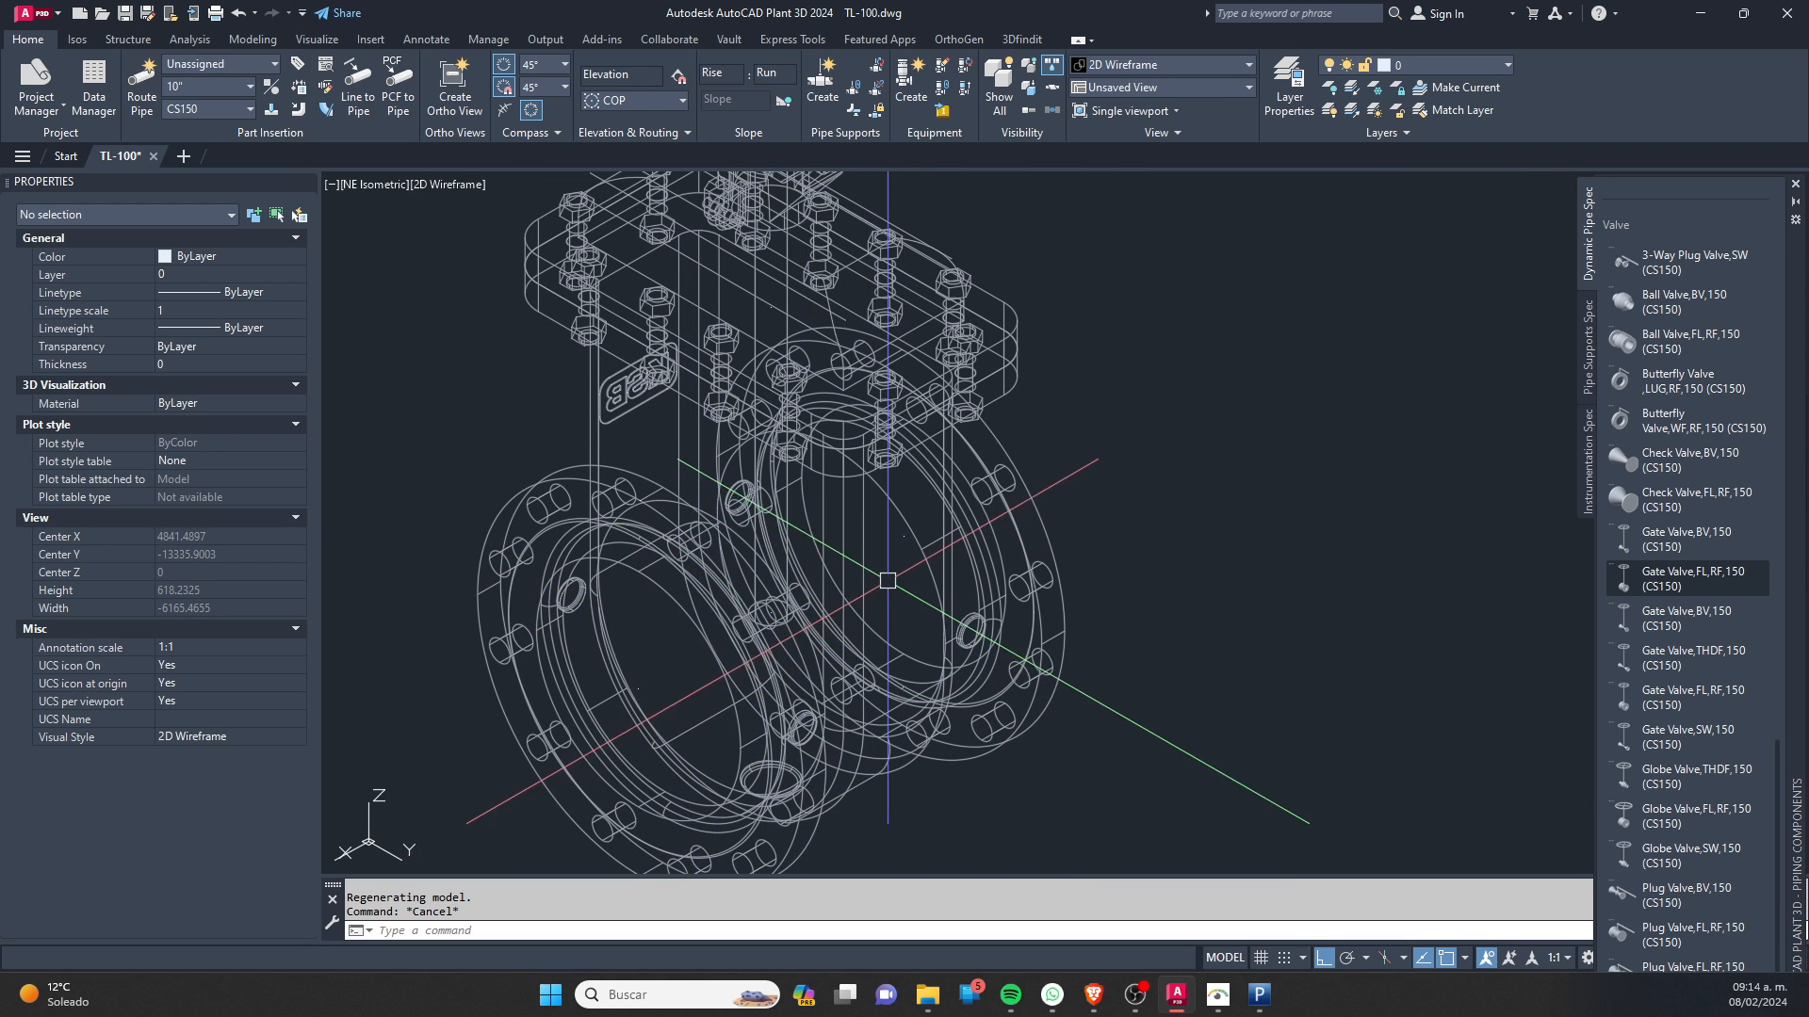
scroll(938, 489, "up", 5)
middle_click_drag(938, 489, 660, 563)
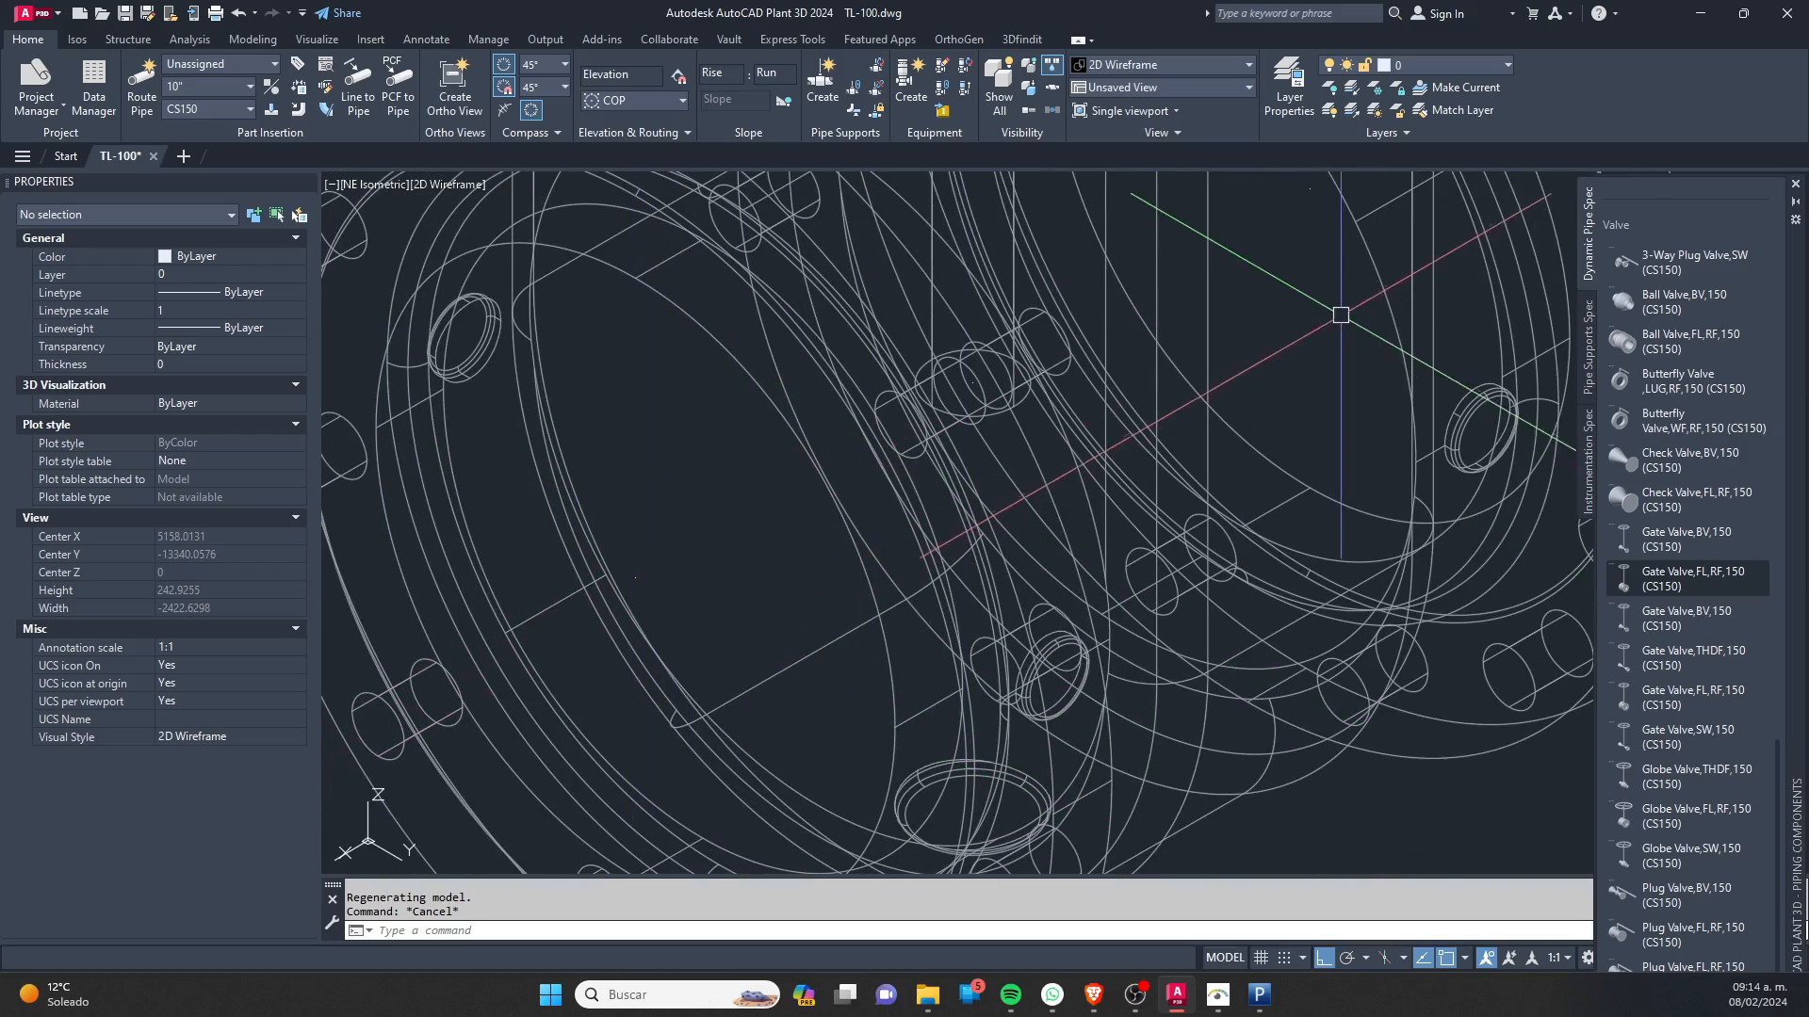
scroll(729, 512, "down", 4)
middle_click_drag(729, 512, 660, 498, "shift")
middle_click_drag(837, 471, 819, 563)
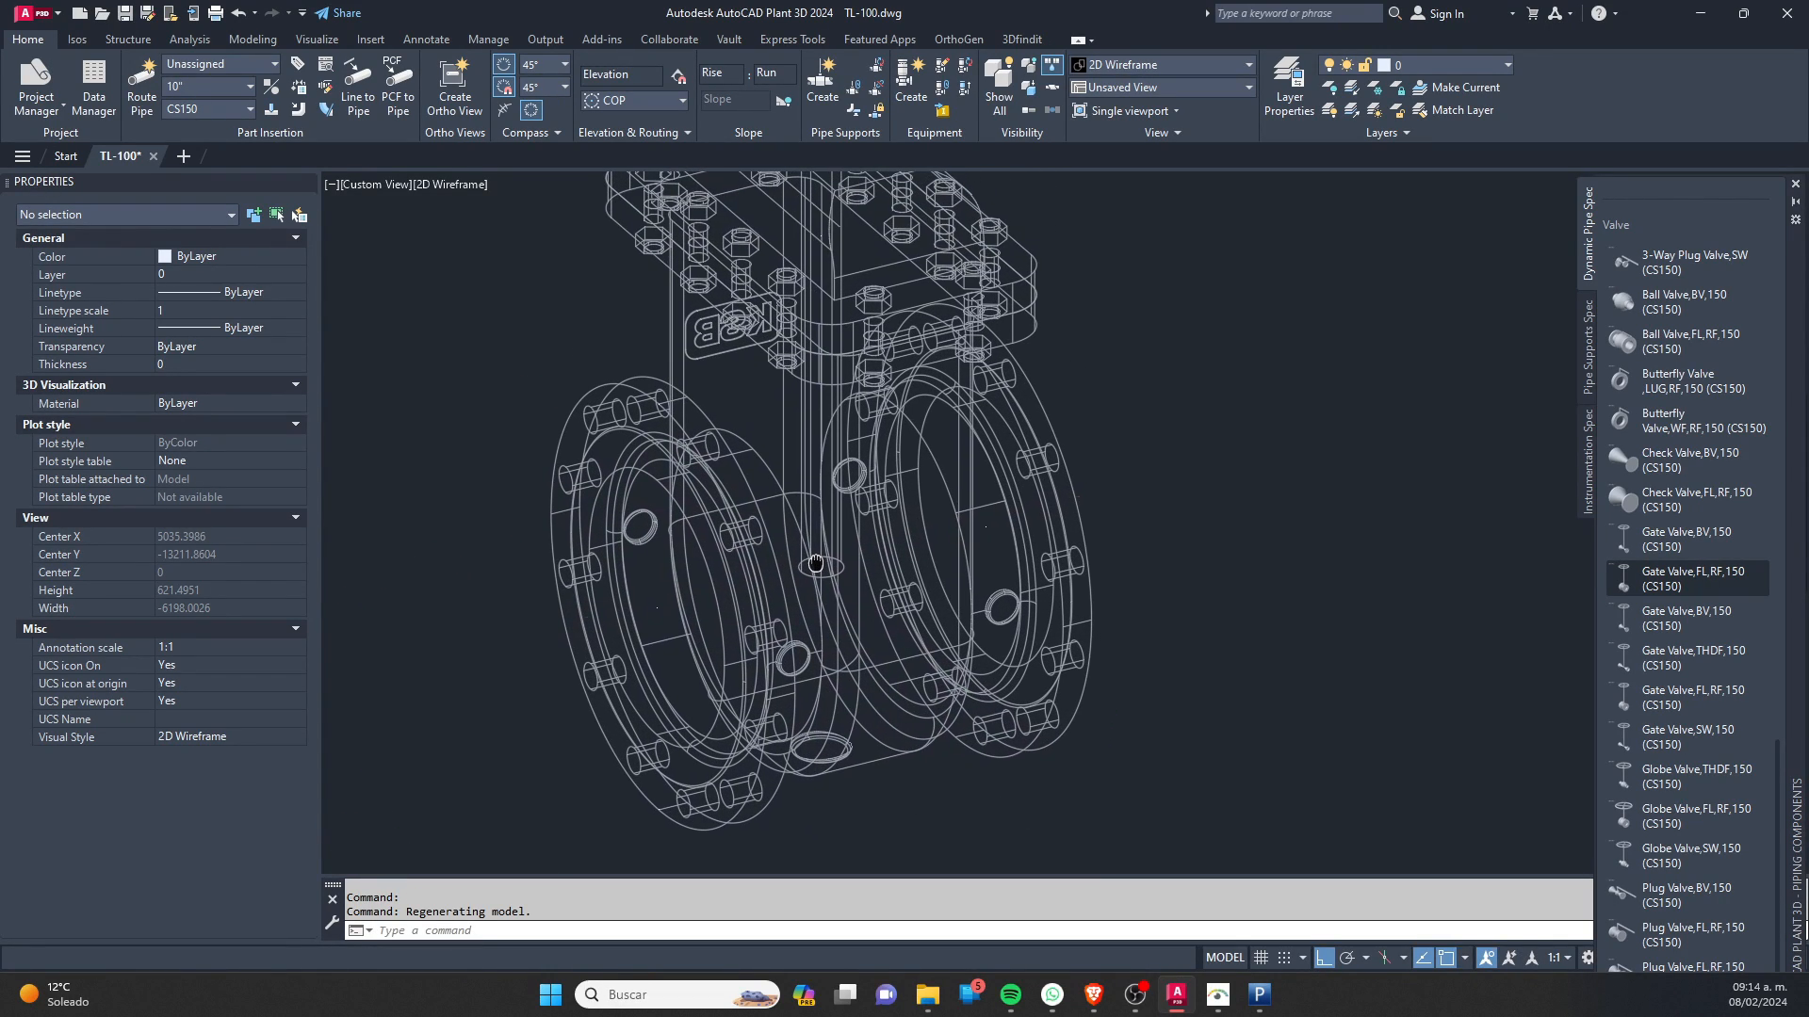
scroll(822, 563, "down", 4)
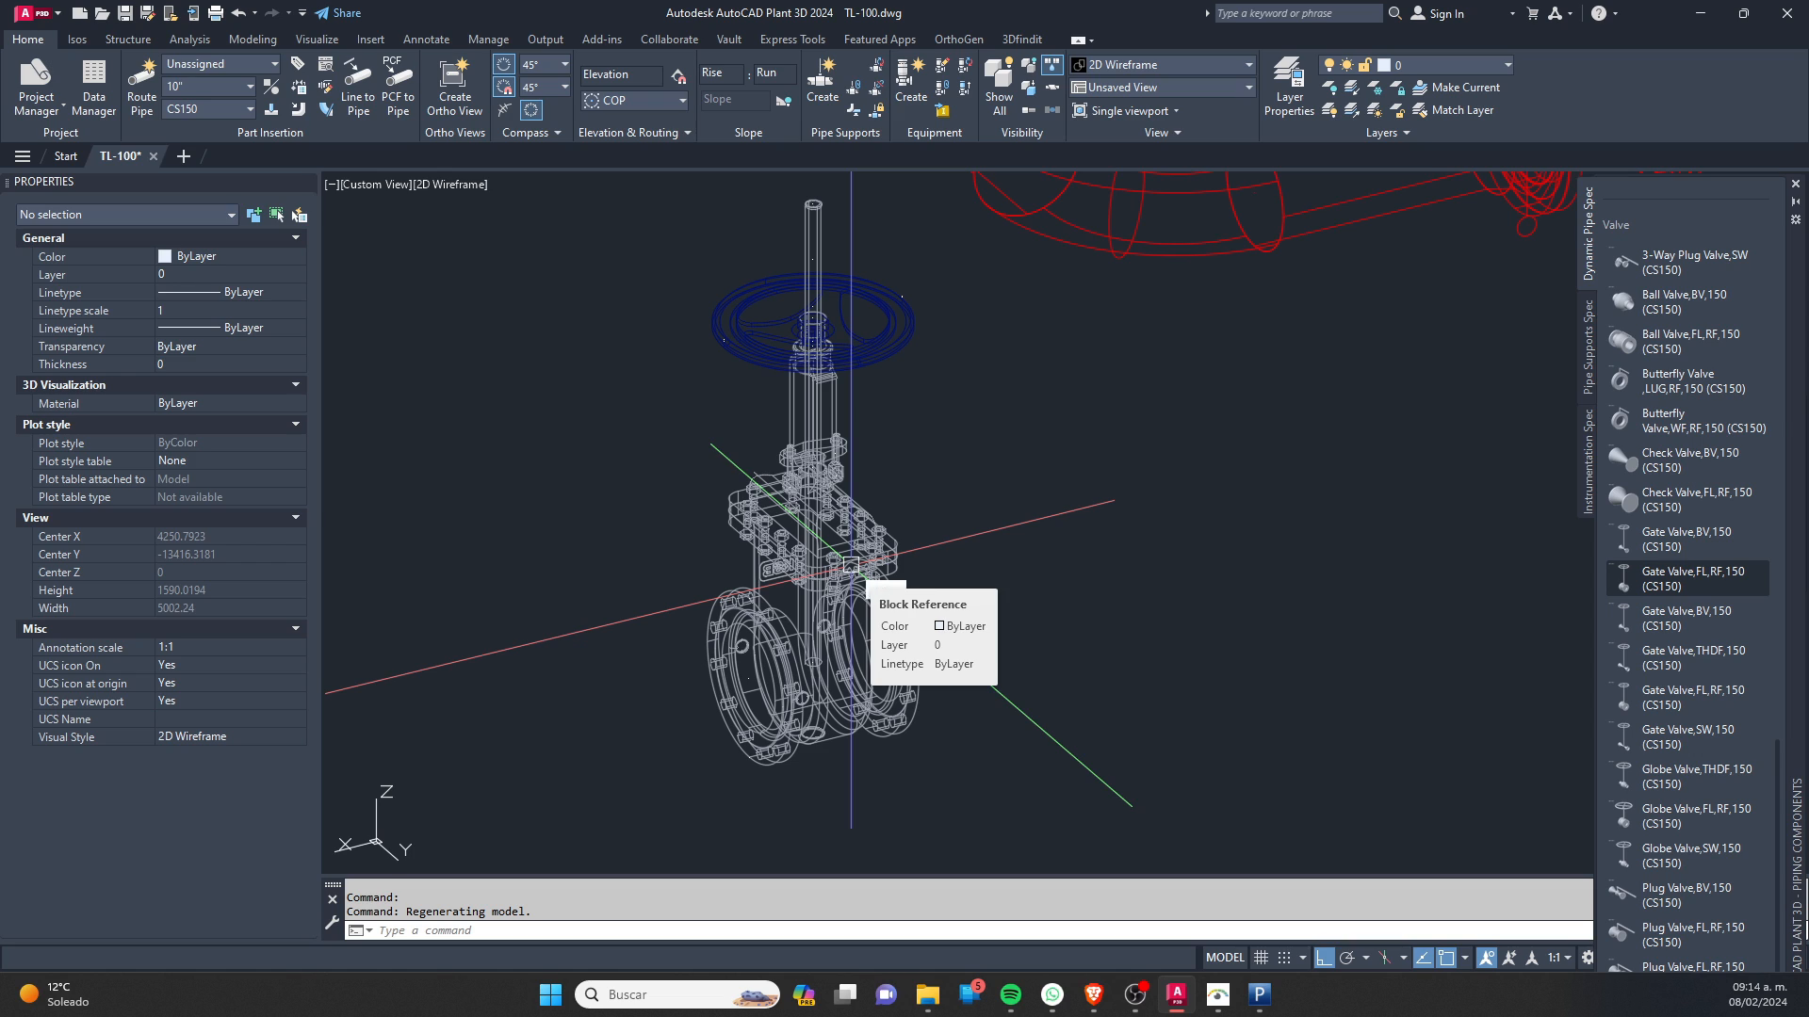
Step: Define a block named VALV-COMP-10-150 LBS from all the exploded valve parts, converting them to the block with an on-screen base point
type("OCK")
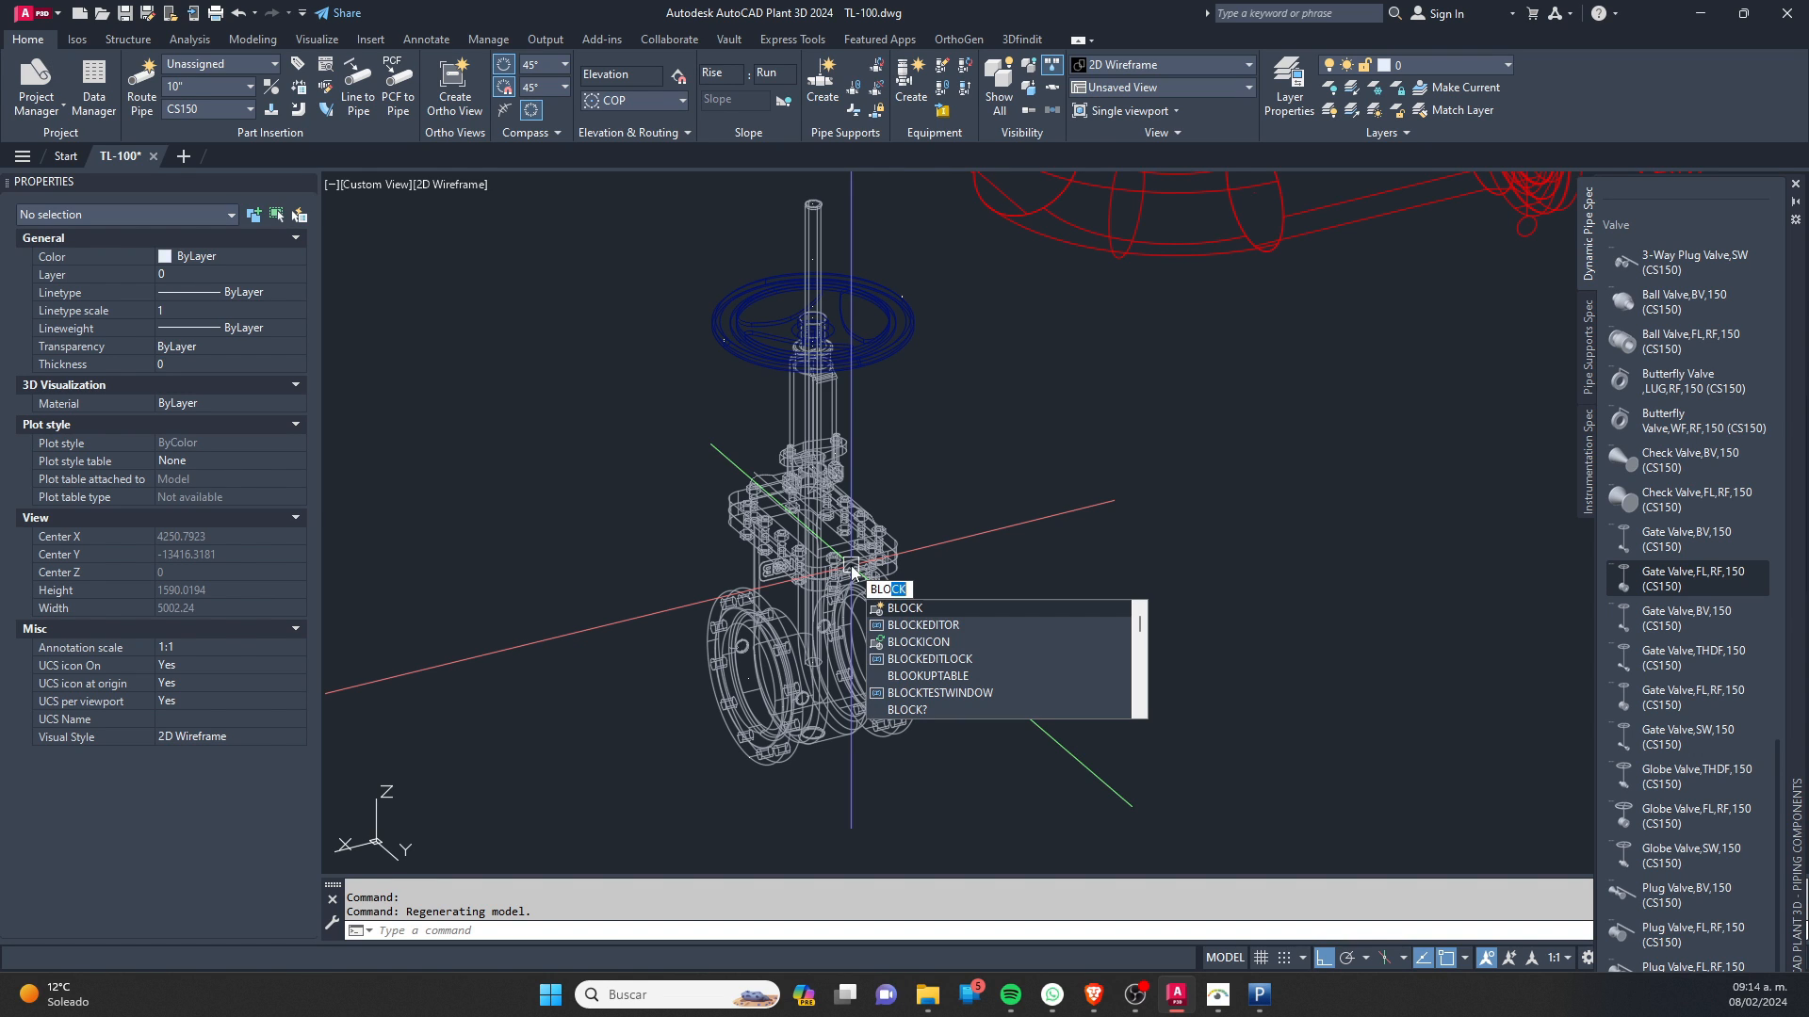
type("block")
key("Return")
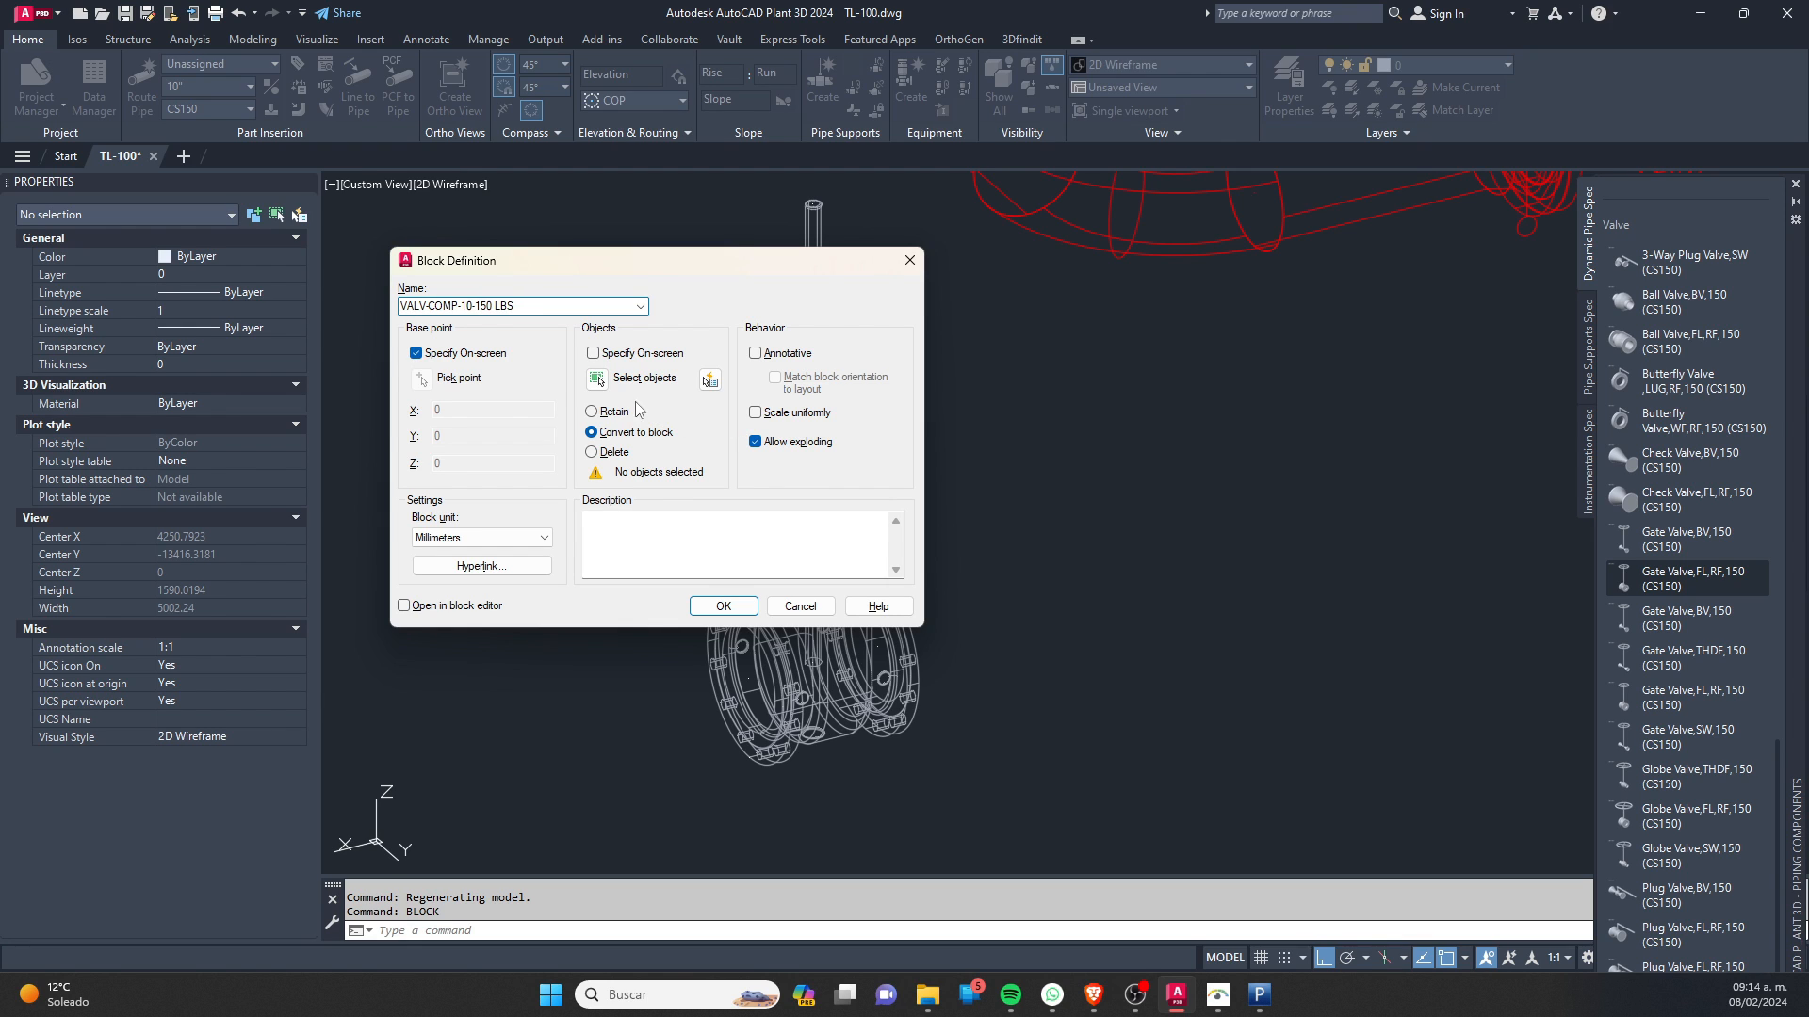
left_click(598, 378)
left_click(930, 805)
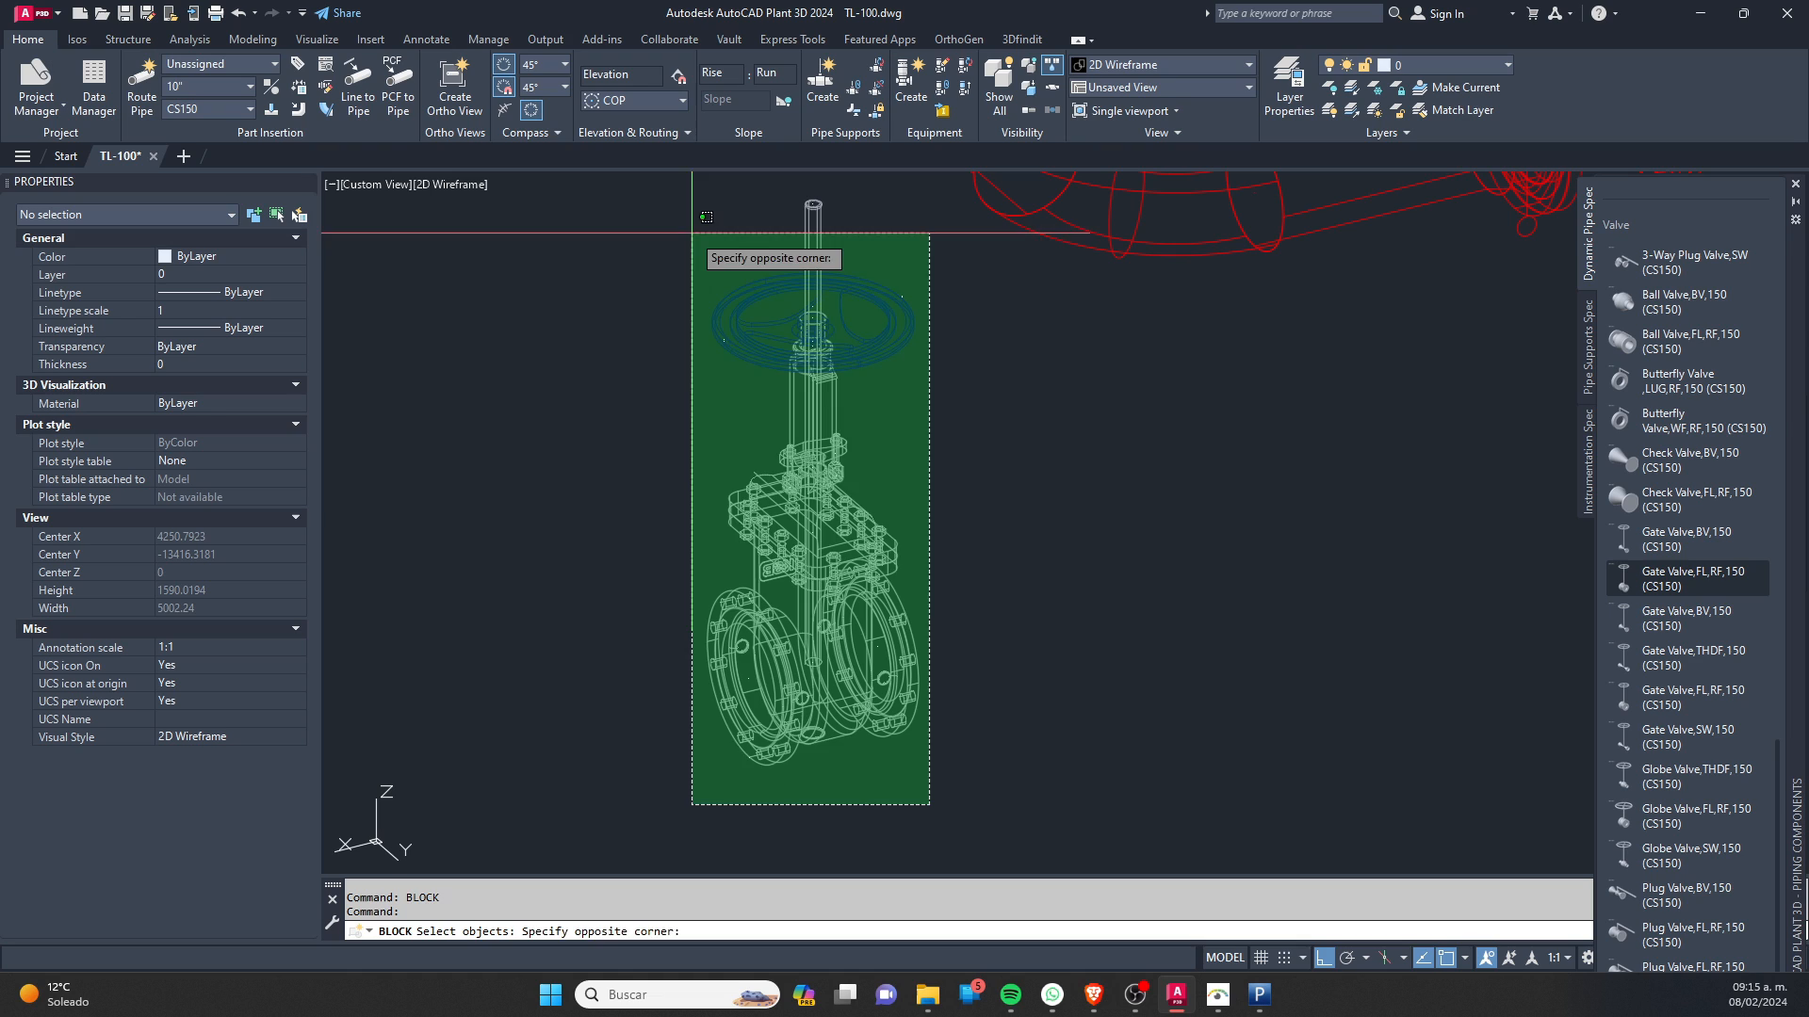
left_click(692, 233)
key("Return")
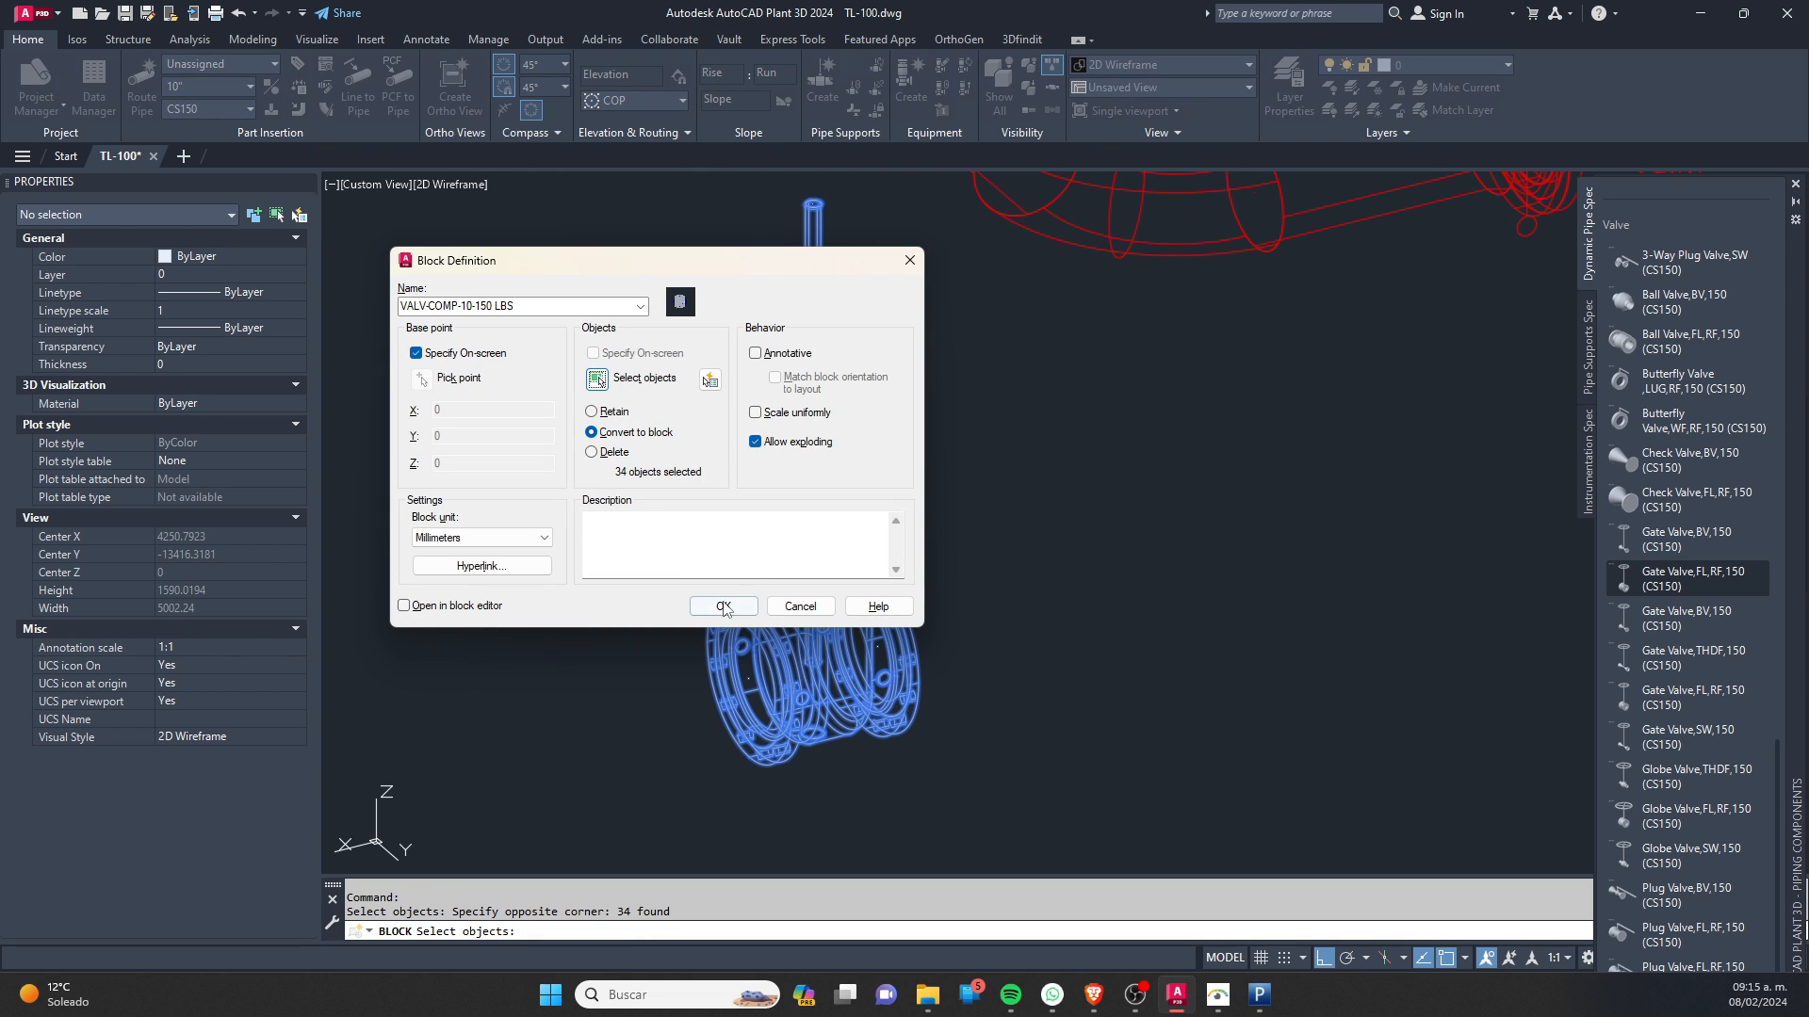
left_click(724, 607)
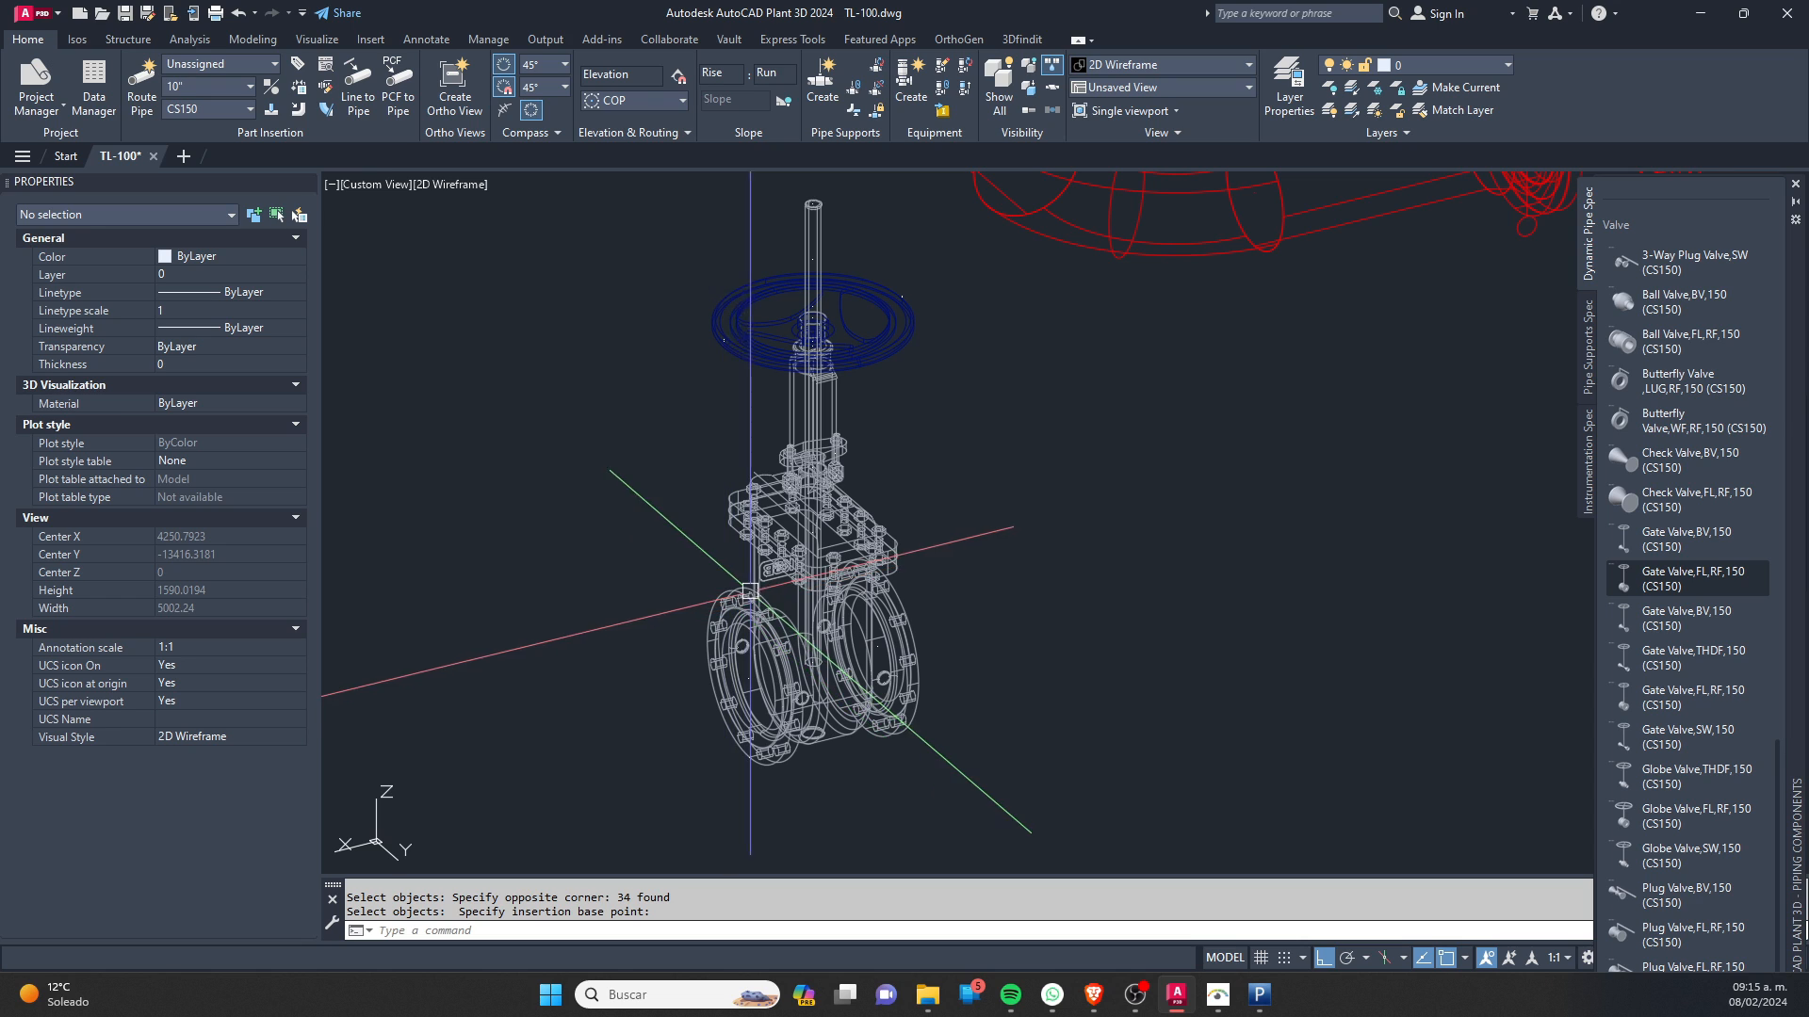
left_click(749, 591)
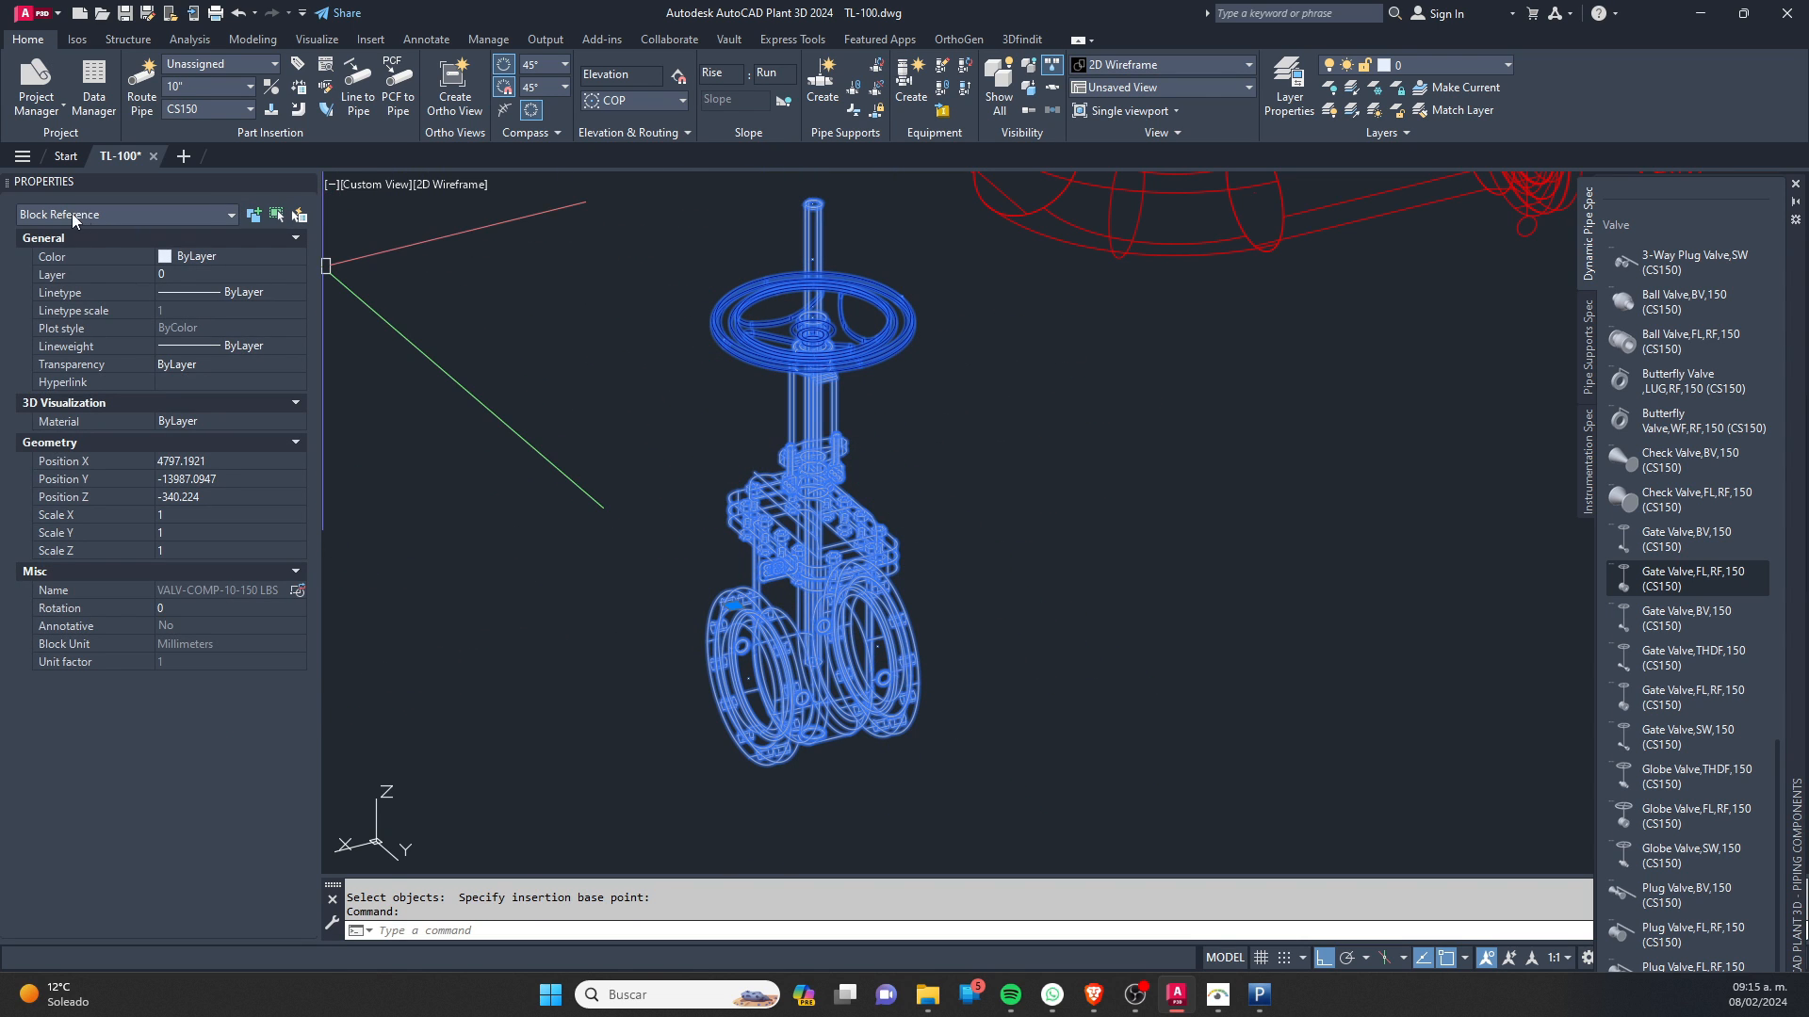
key("Escape")
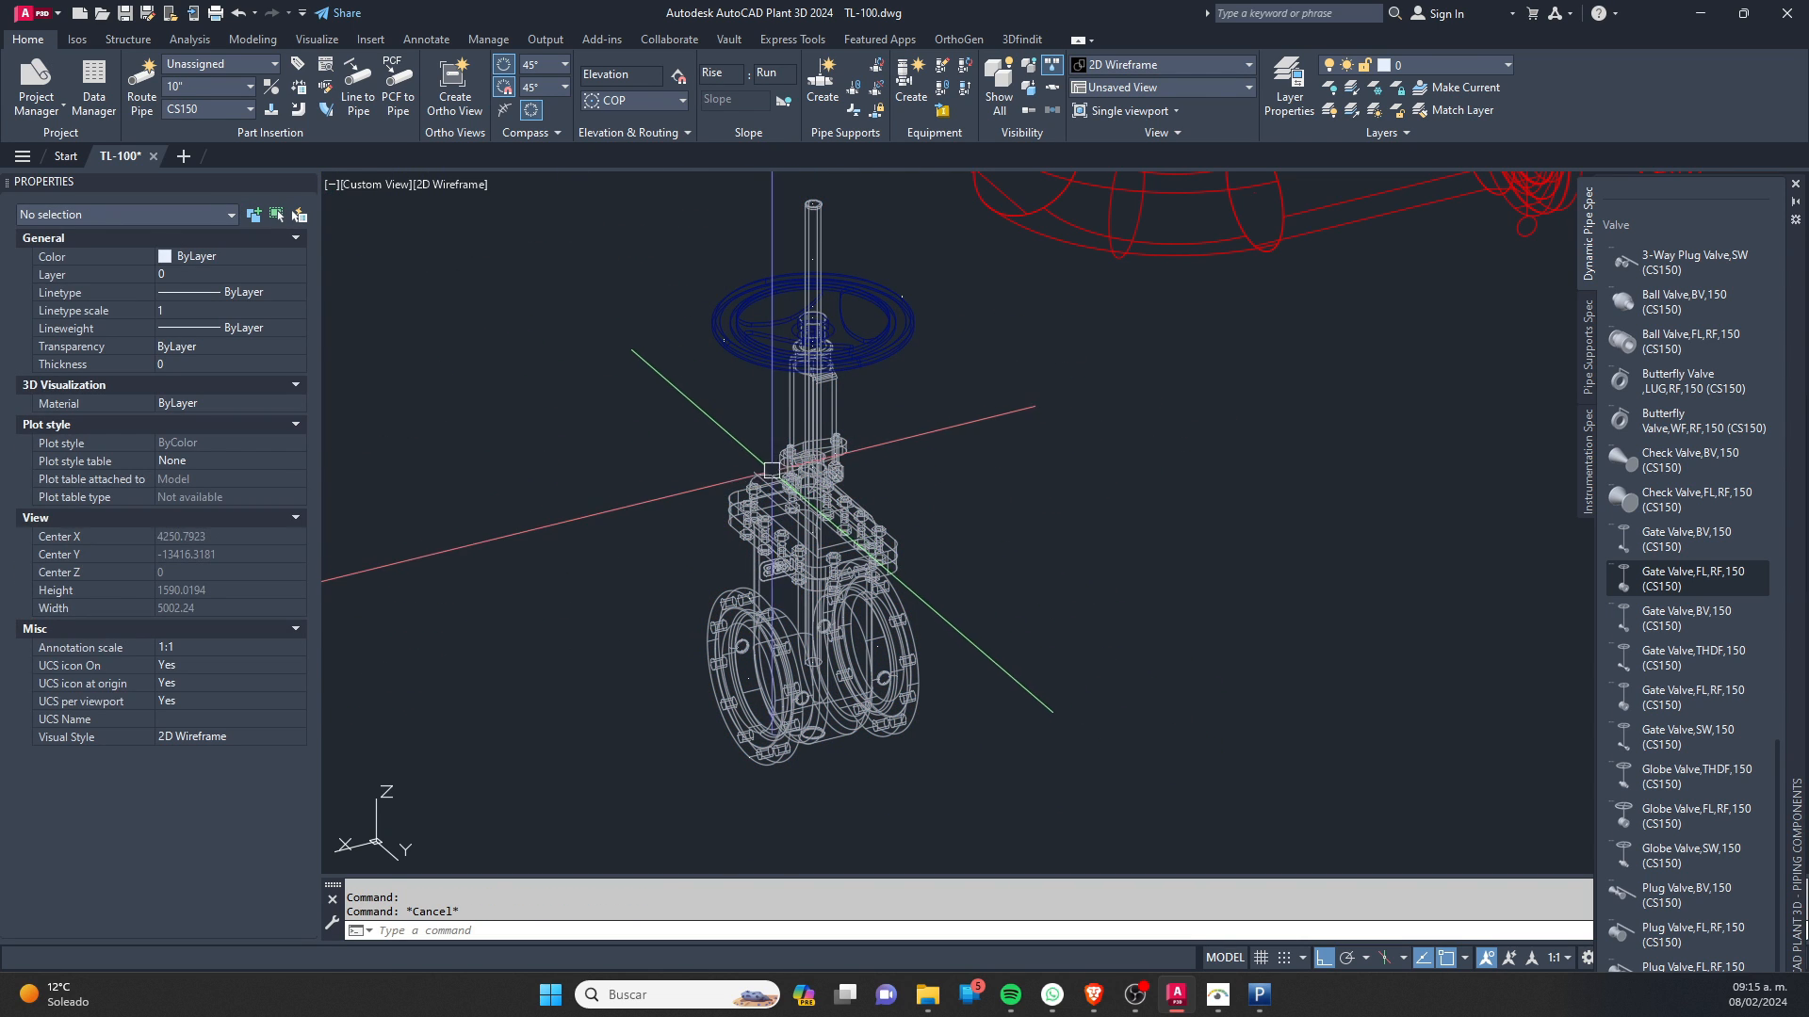
type("P")
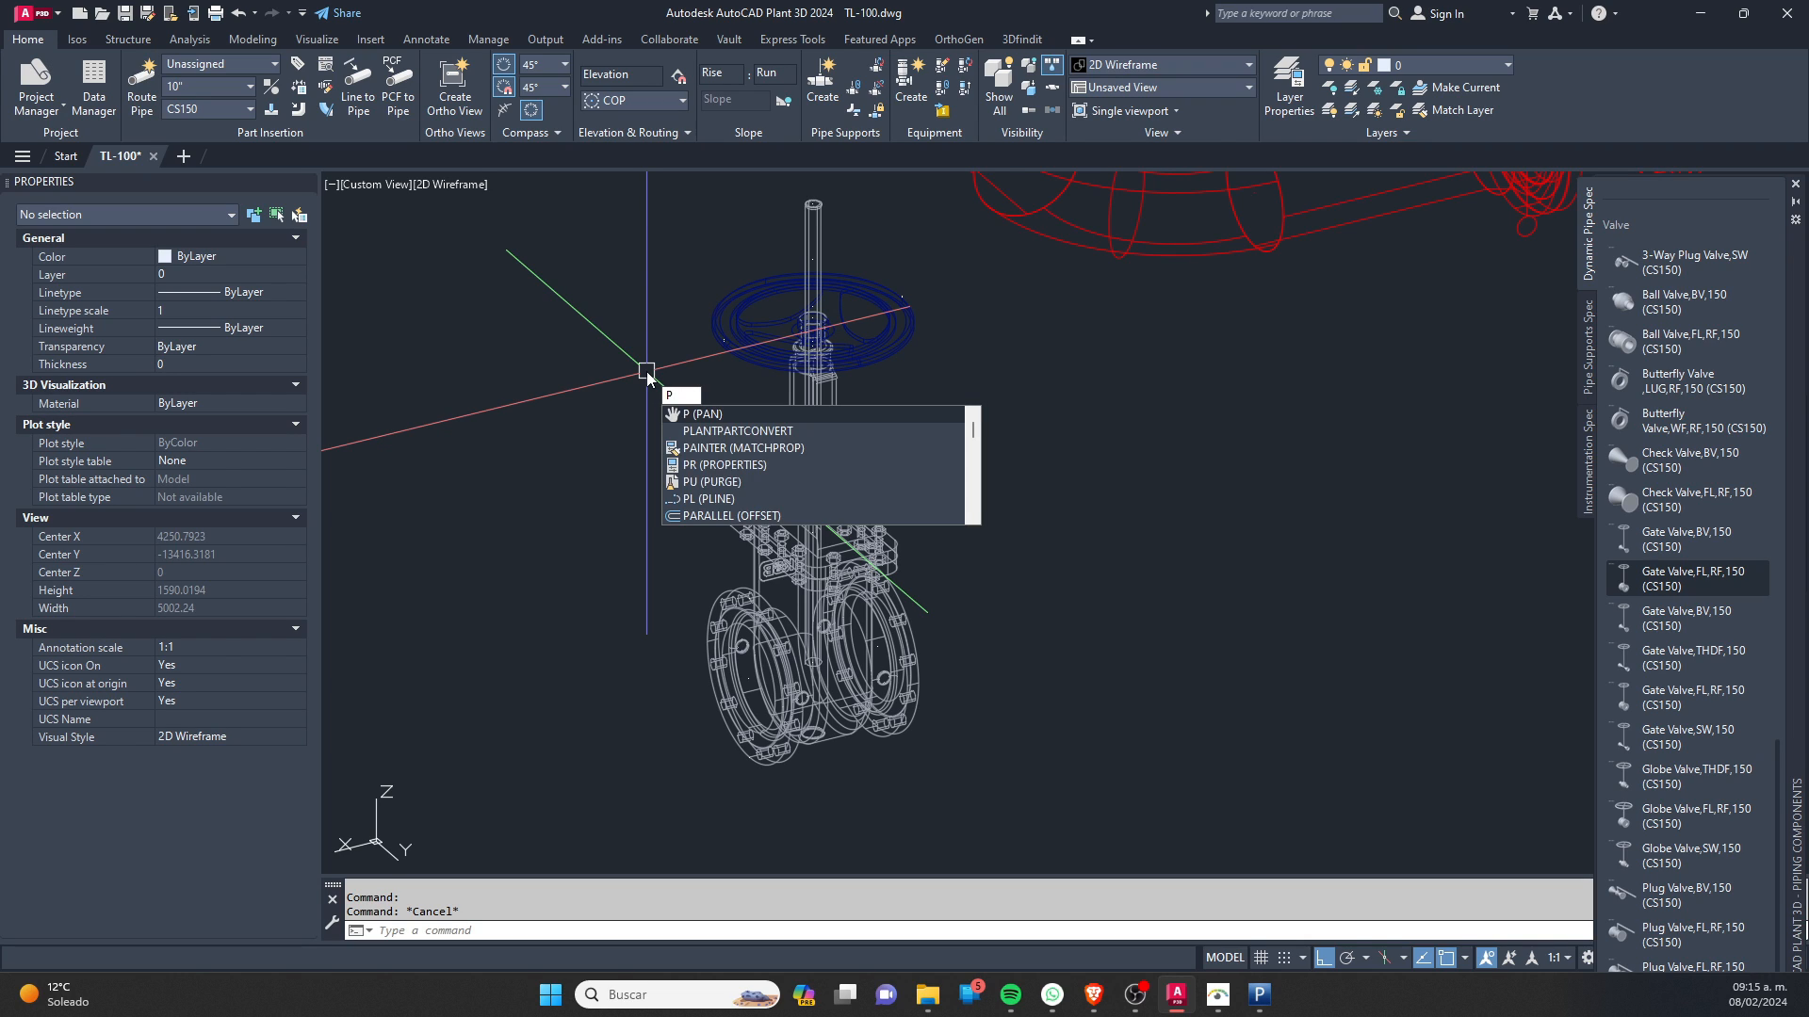
type("LAMN")
key("BackSpace")
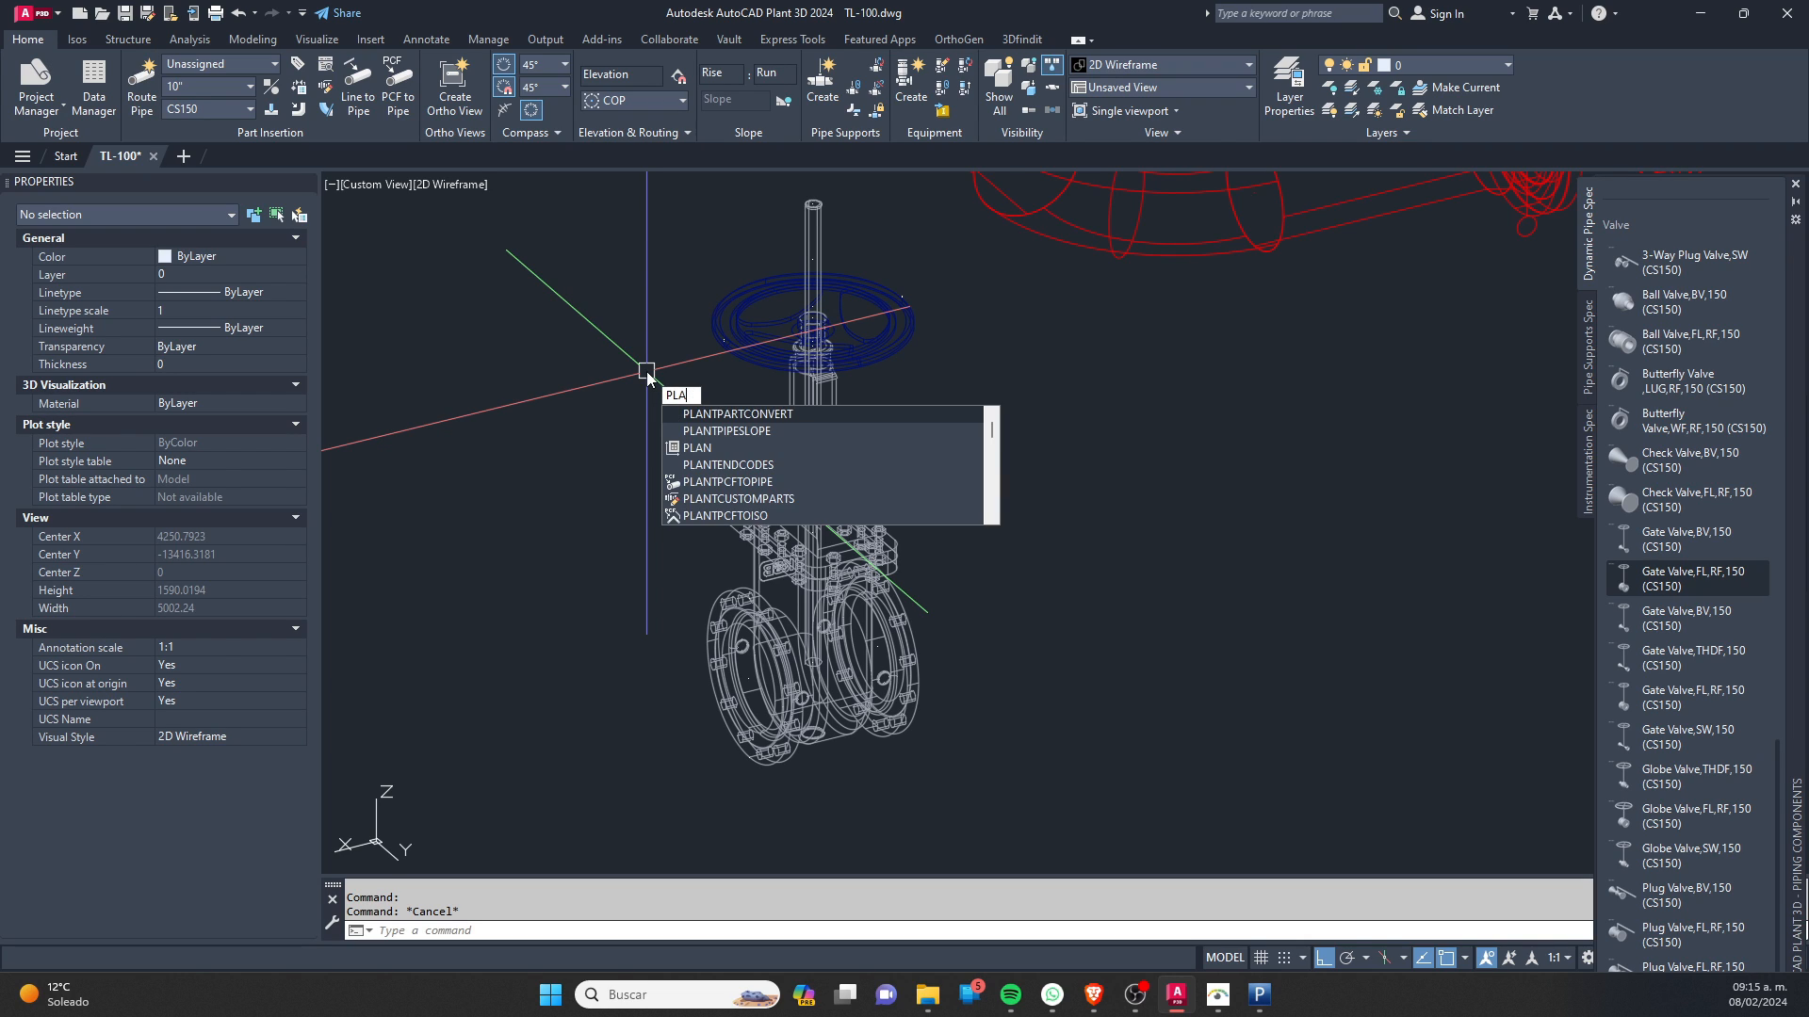
type("NT")
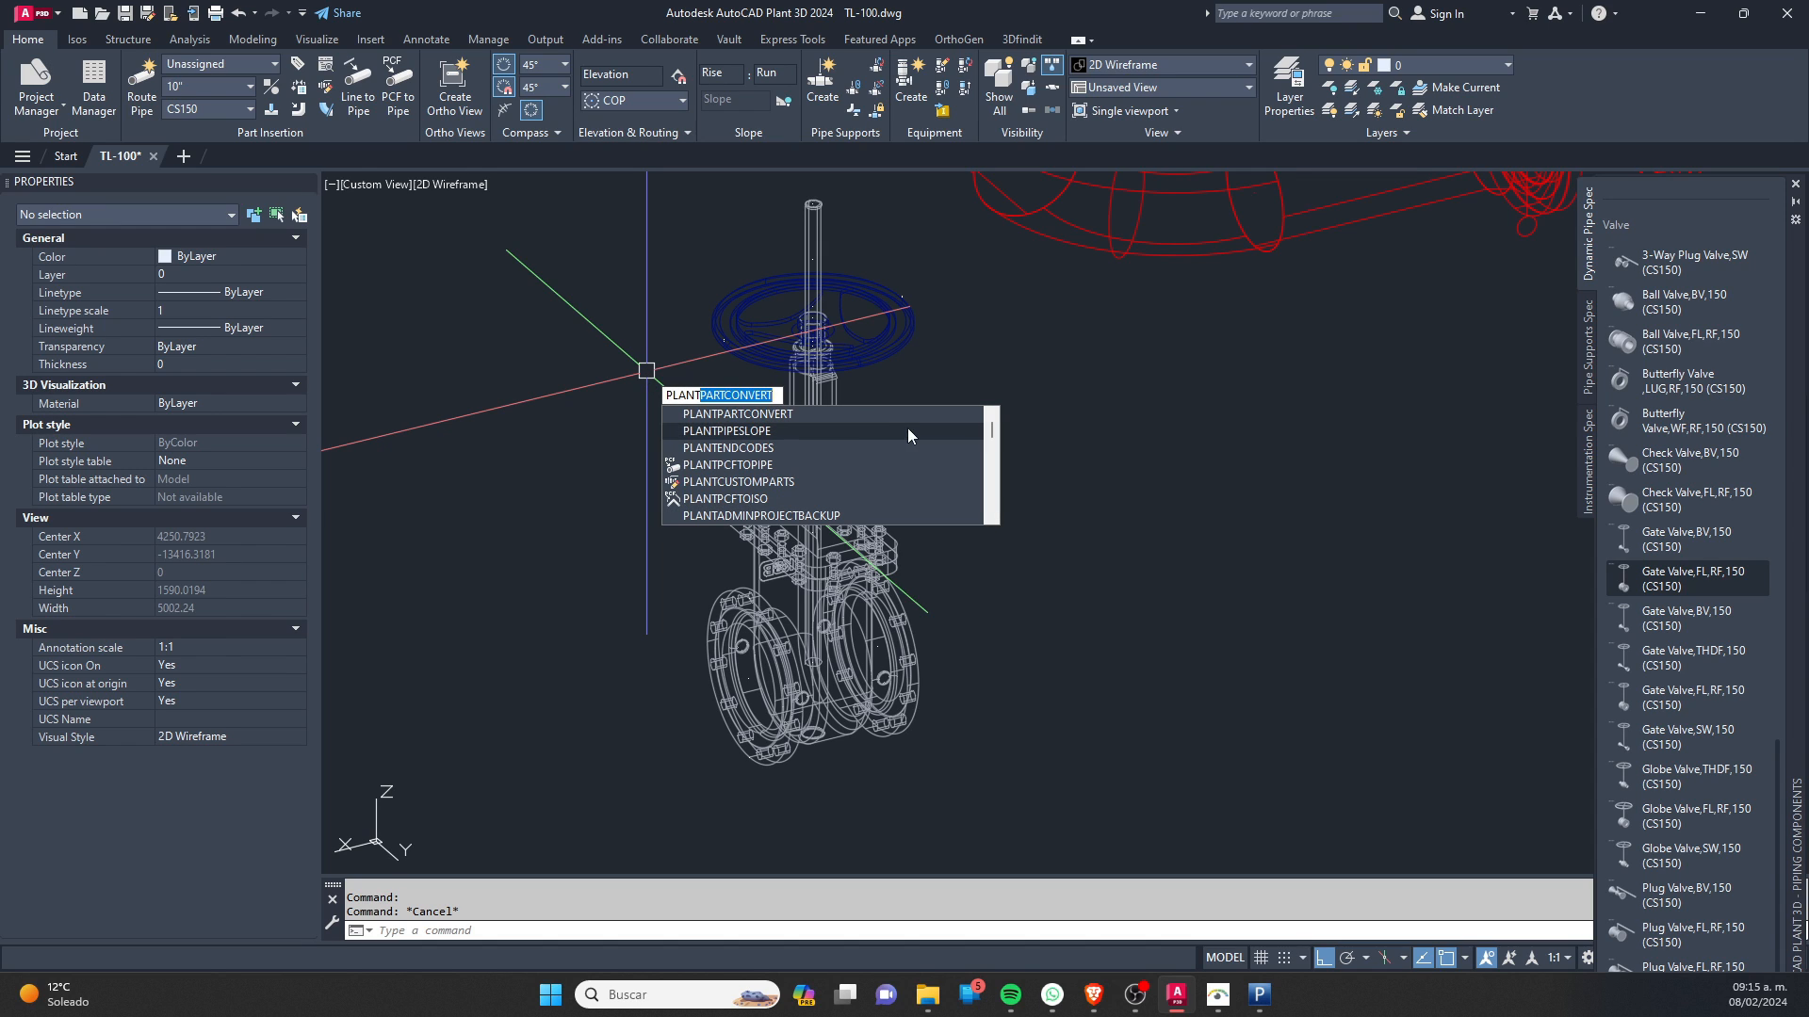
left_click(835, 412)
left_click(834, 410)
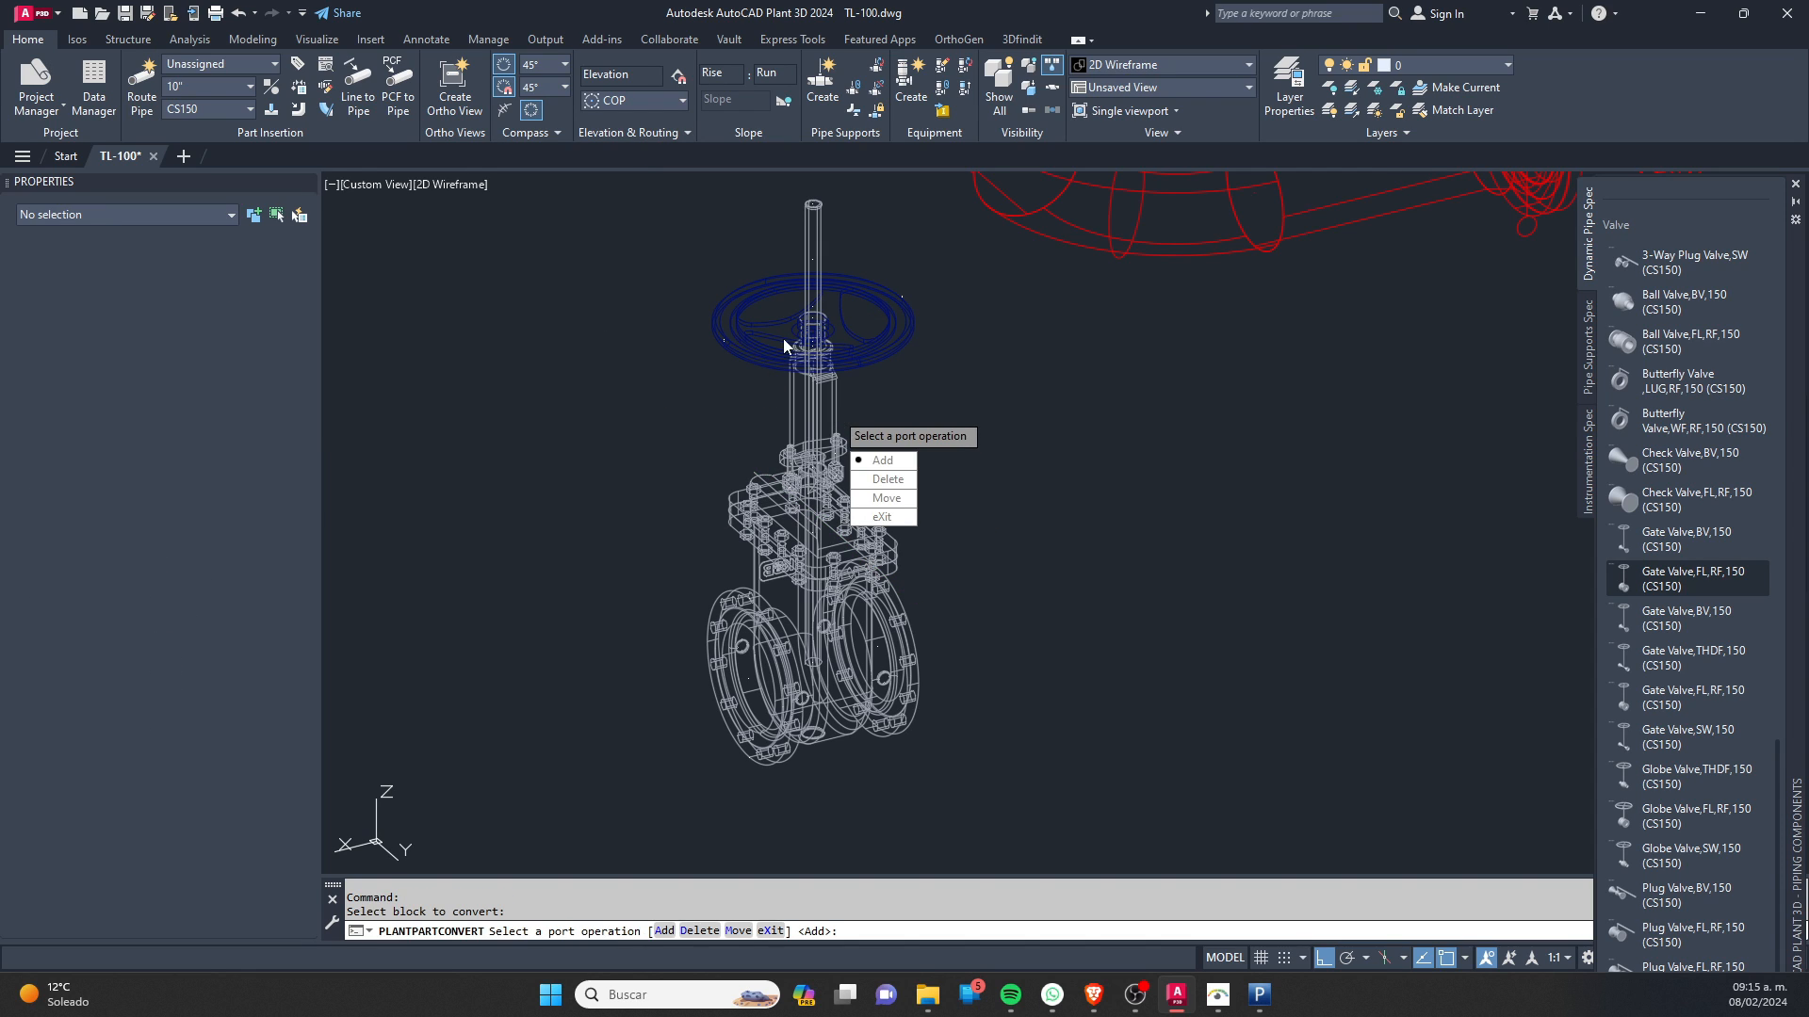
left_click(883, 460)
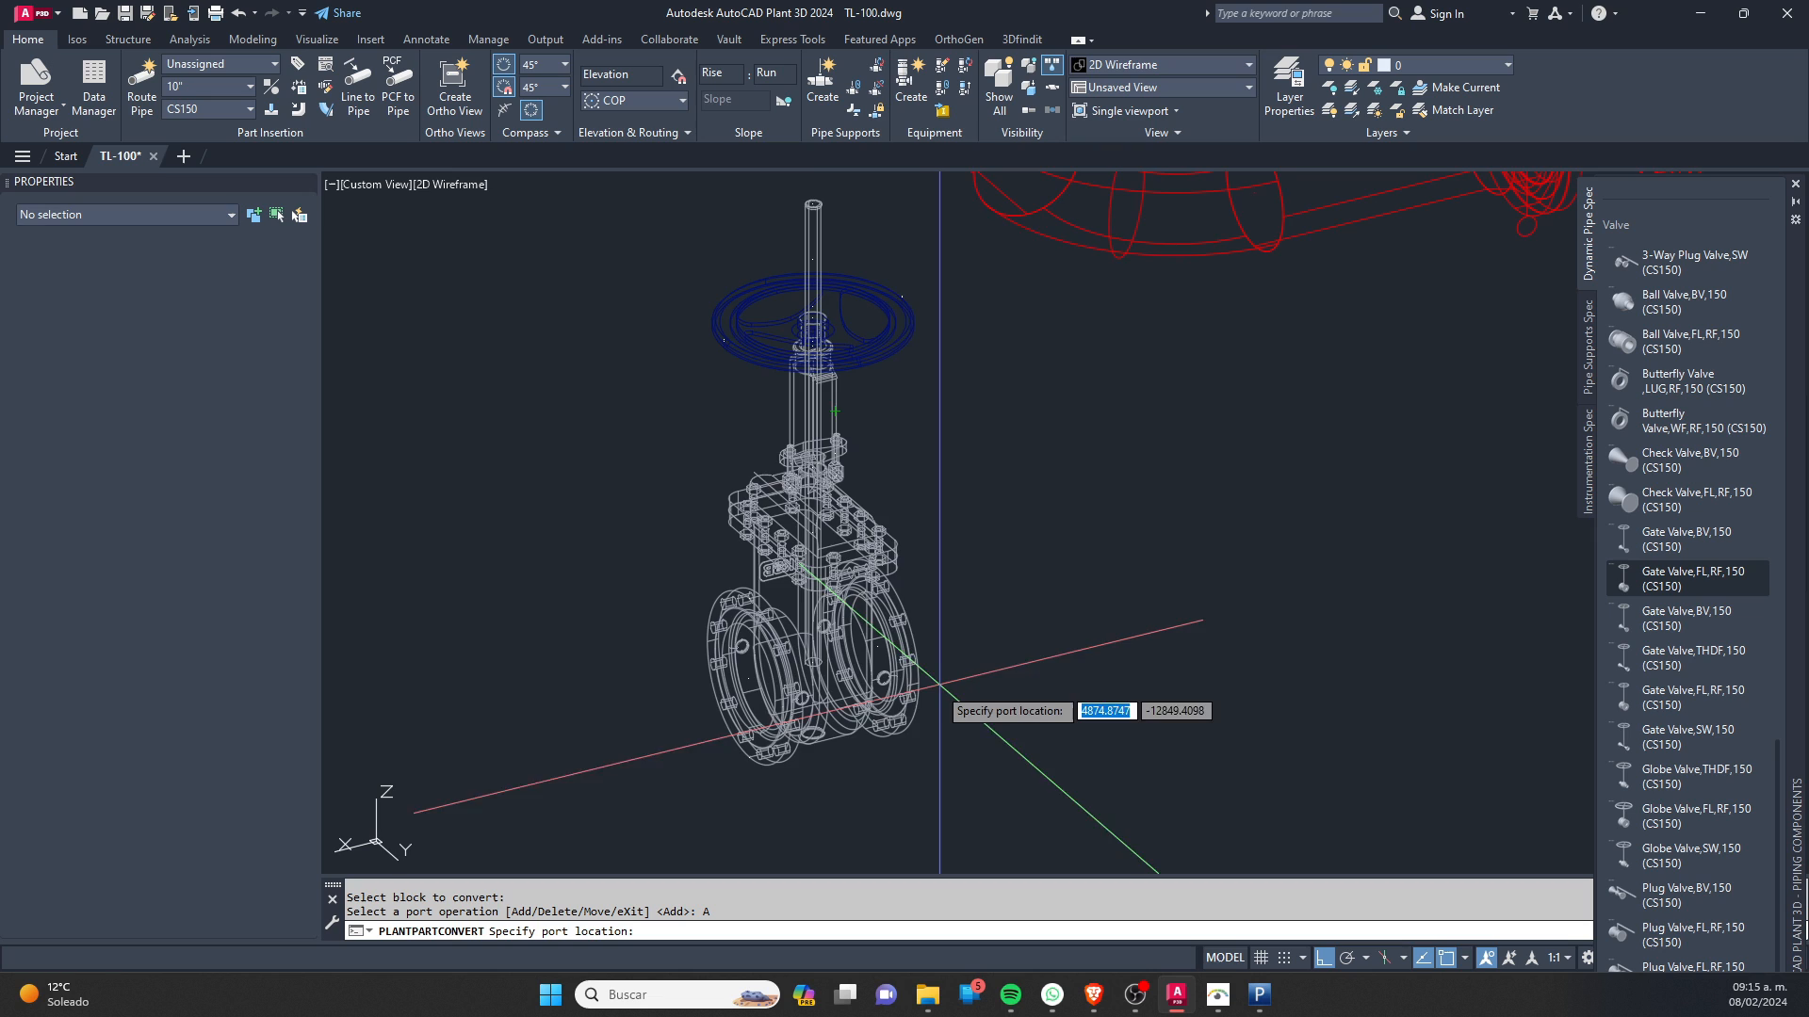
scroll(891, 705, "up", 4)
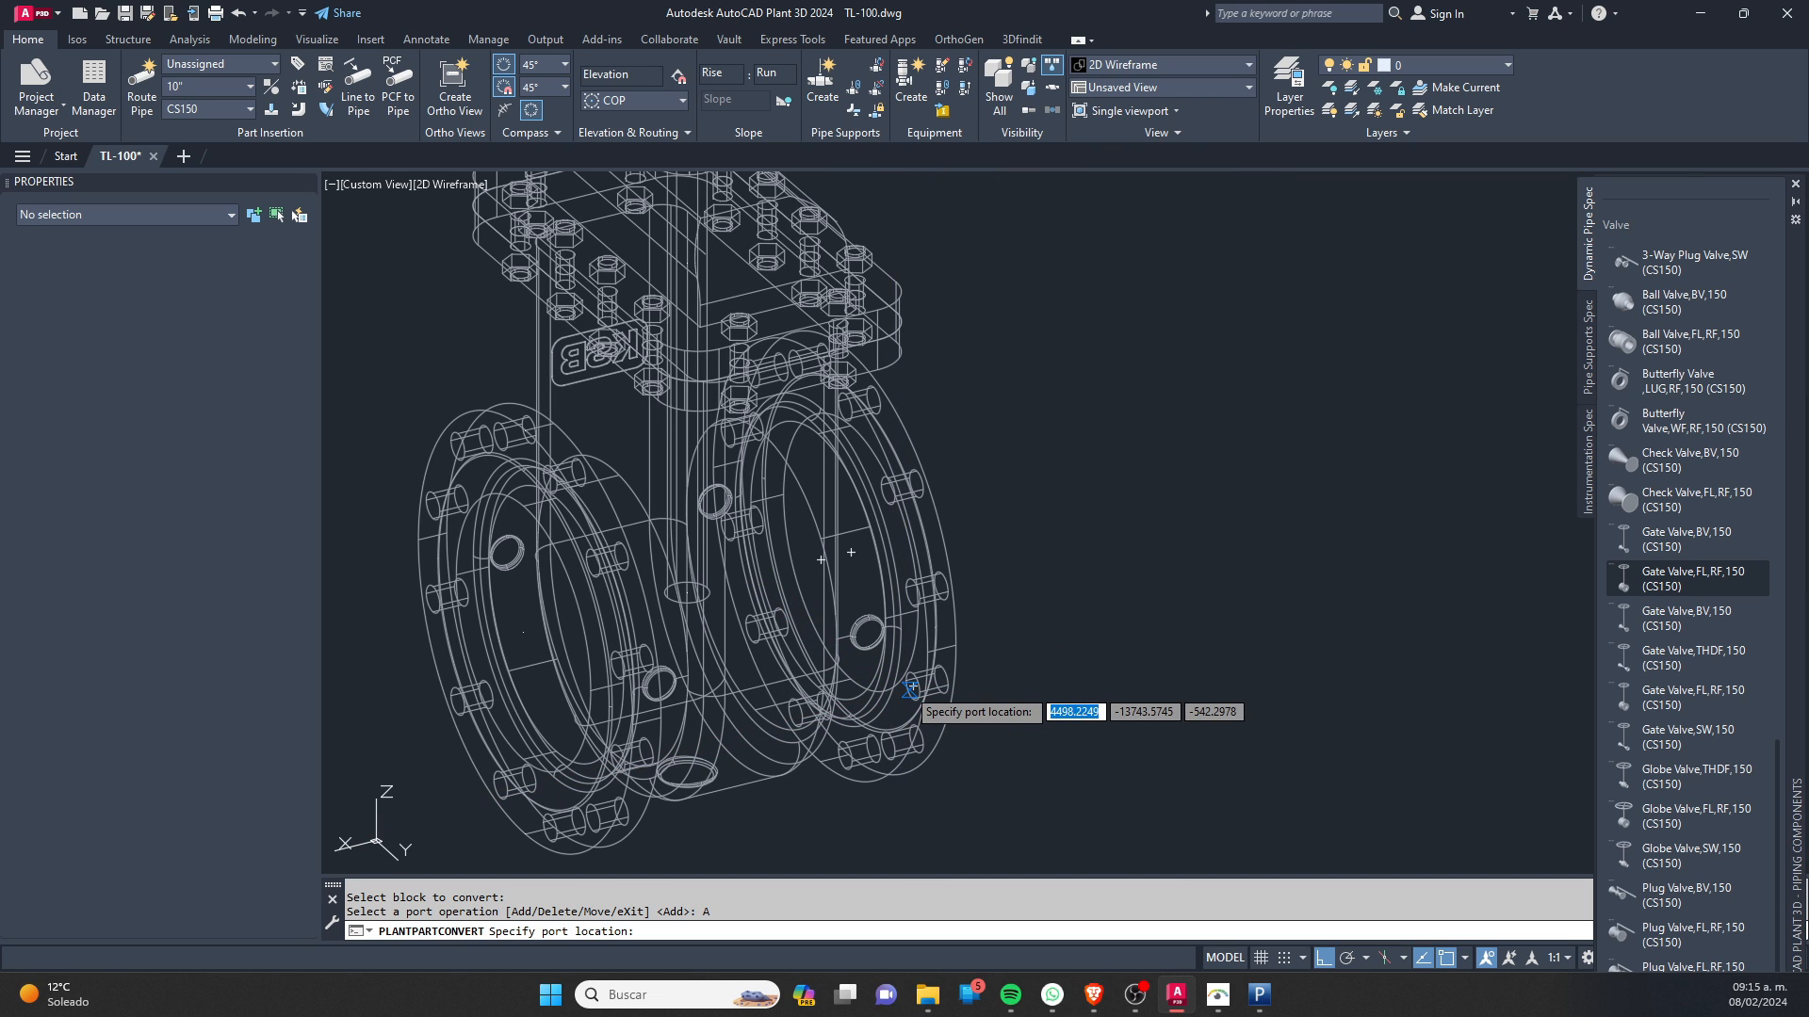
scroll(912, 688, "down", 5)
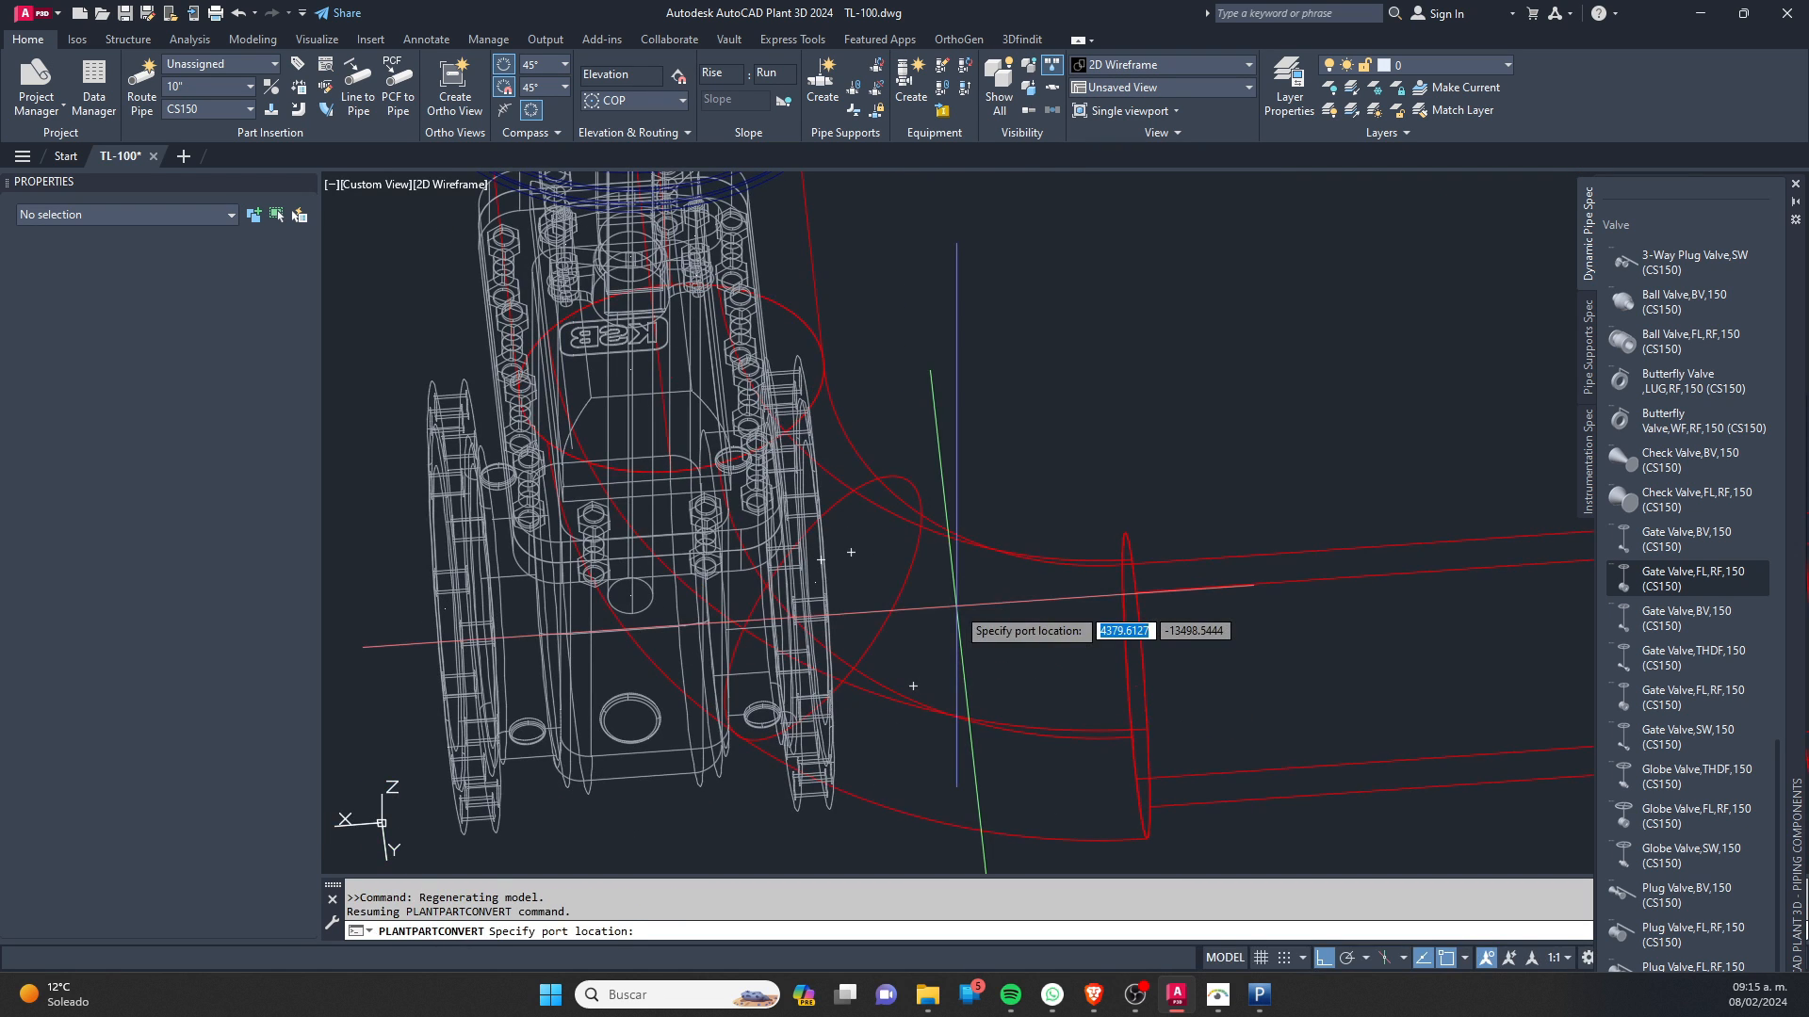
key("Escape")
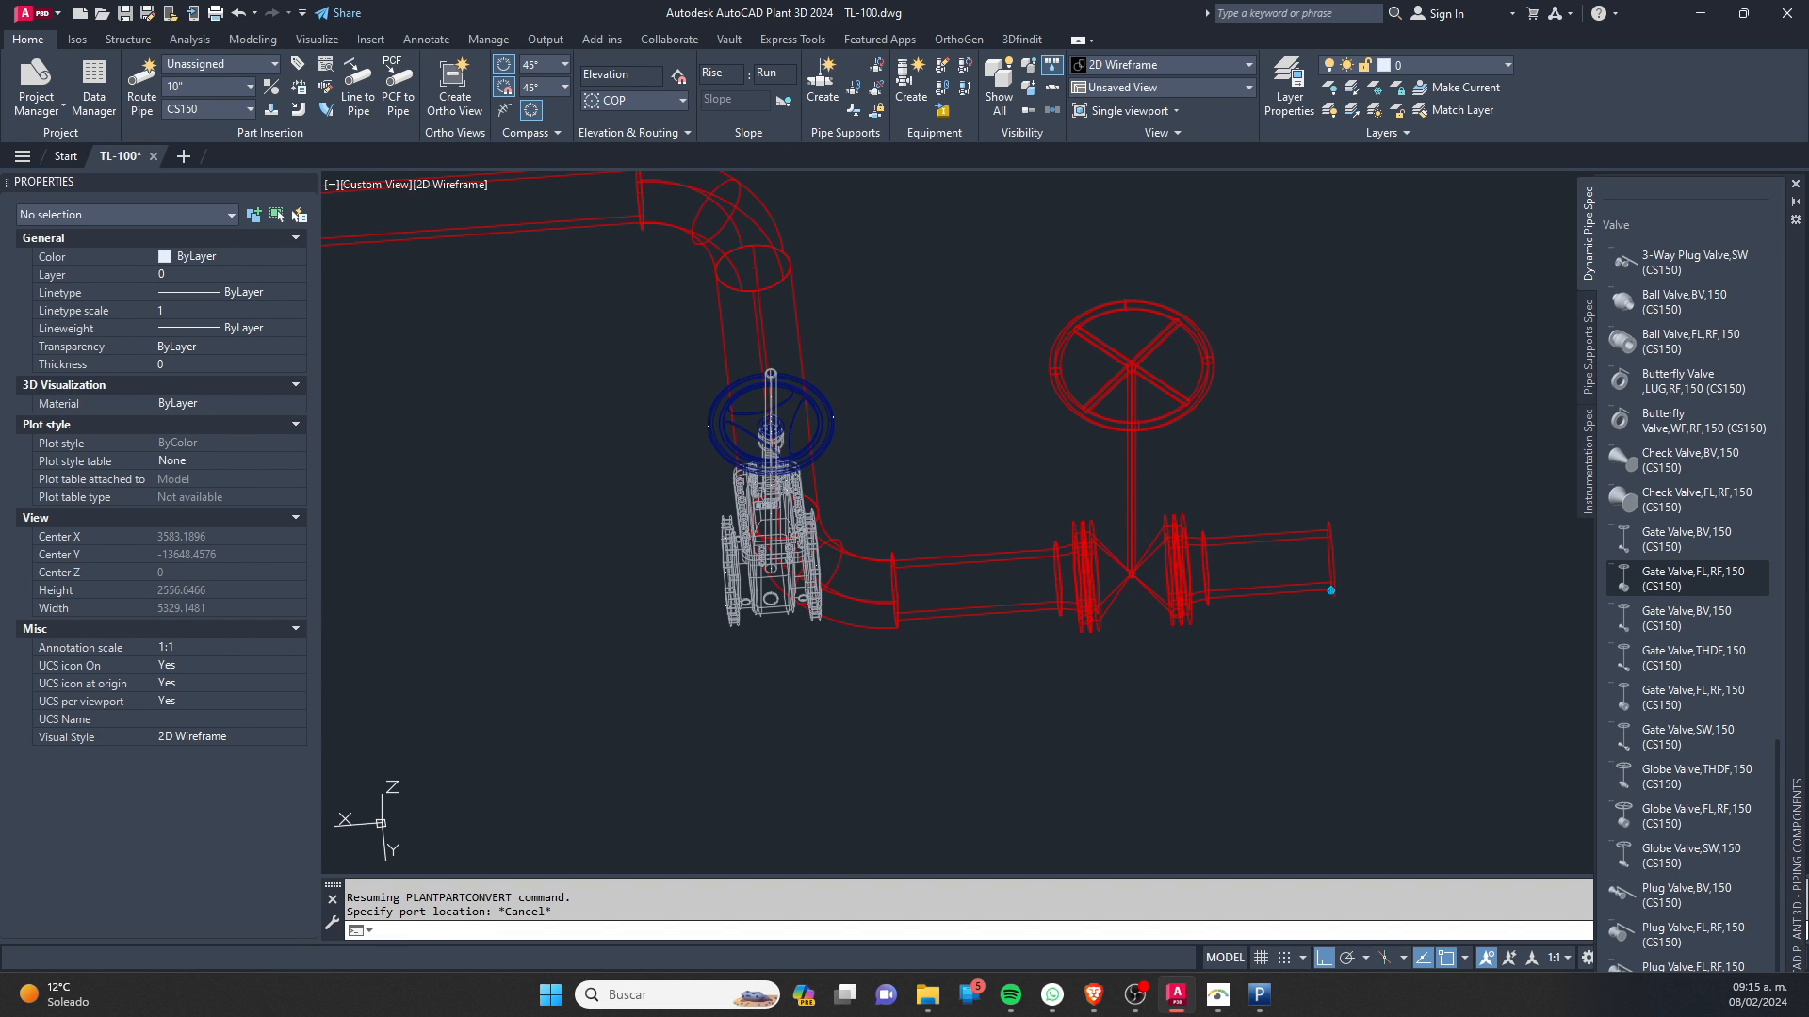
Step: Move the valve block clear of the pipe run, about 7700 units along the 180° direction
middle_click_drag(650, 230, 846, 179, "shift")
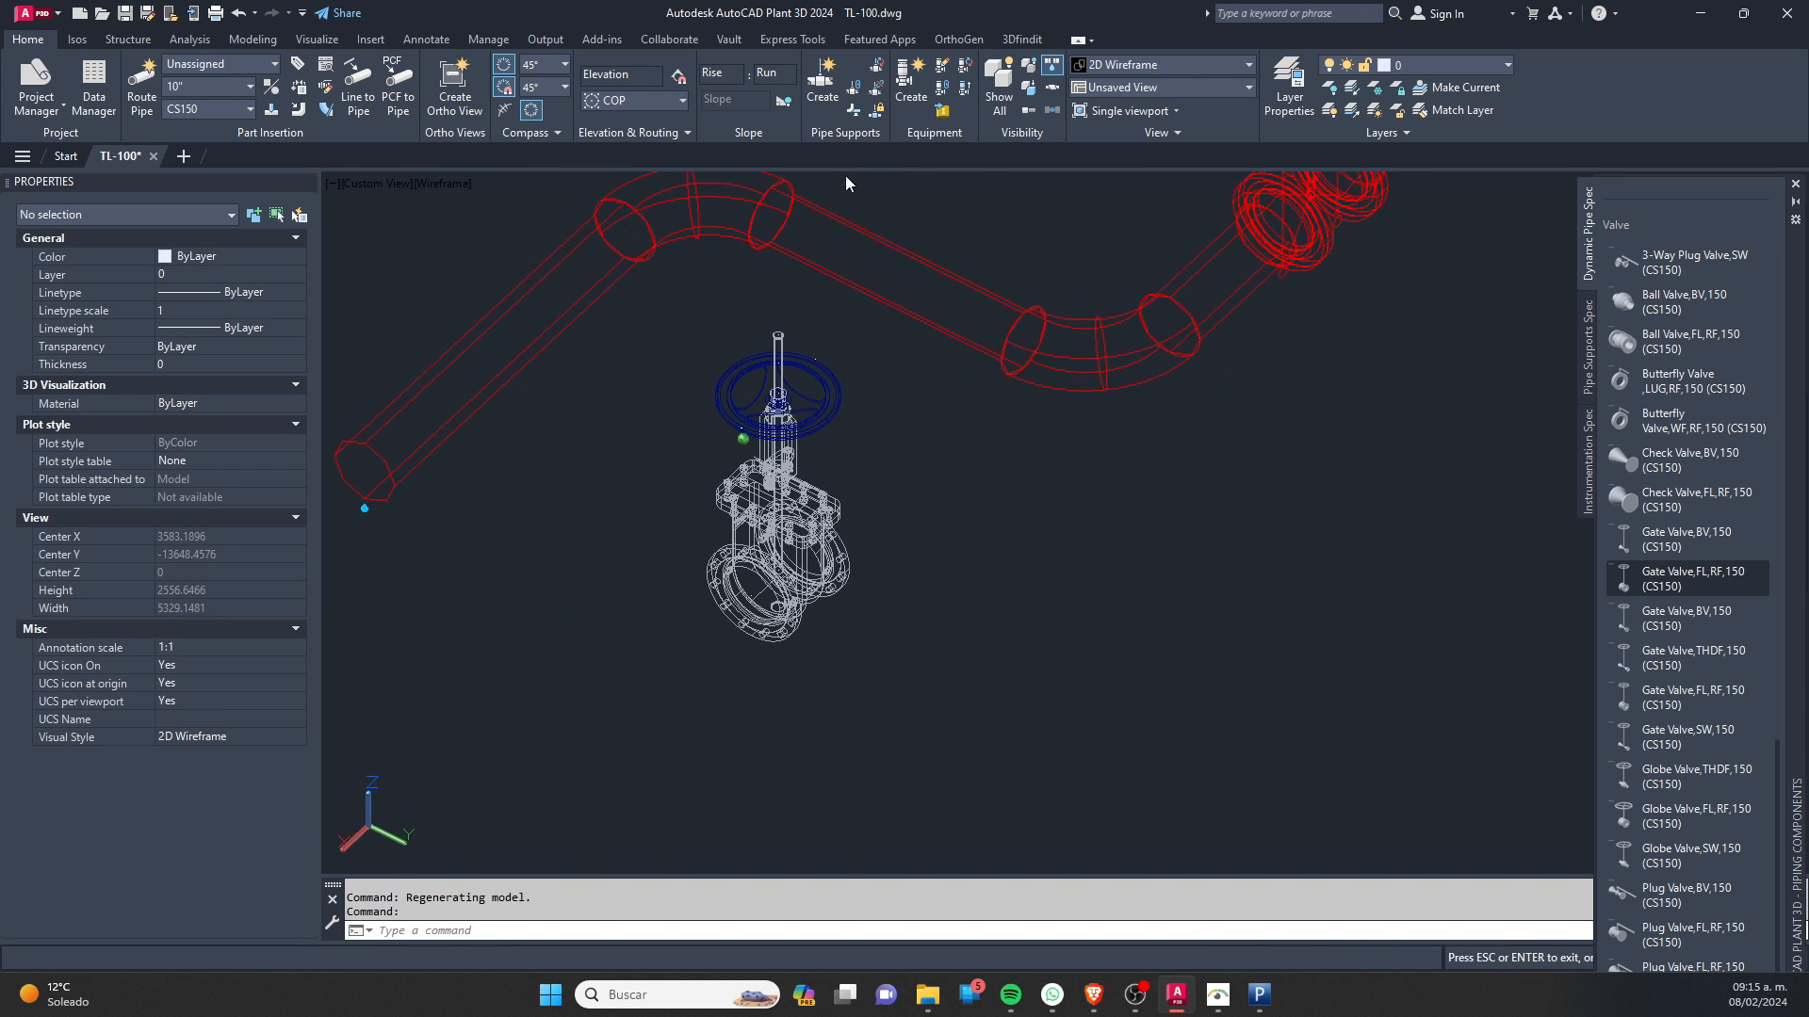
left_click(900, 392)
left_click(646, 618)
scroll(866, 403, "down", 2)
type("m")
key("Return")
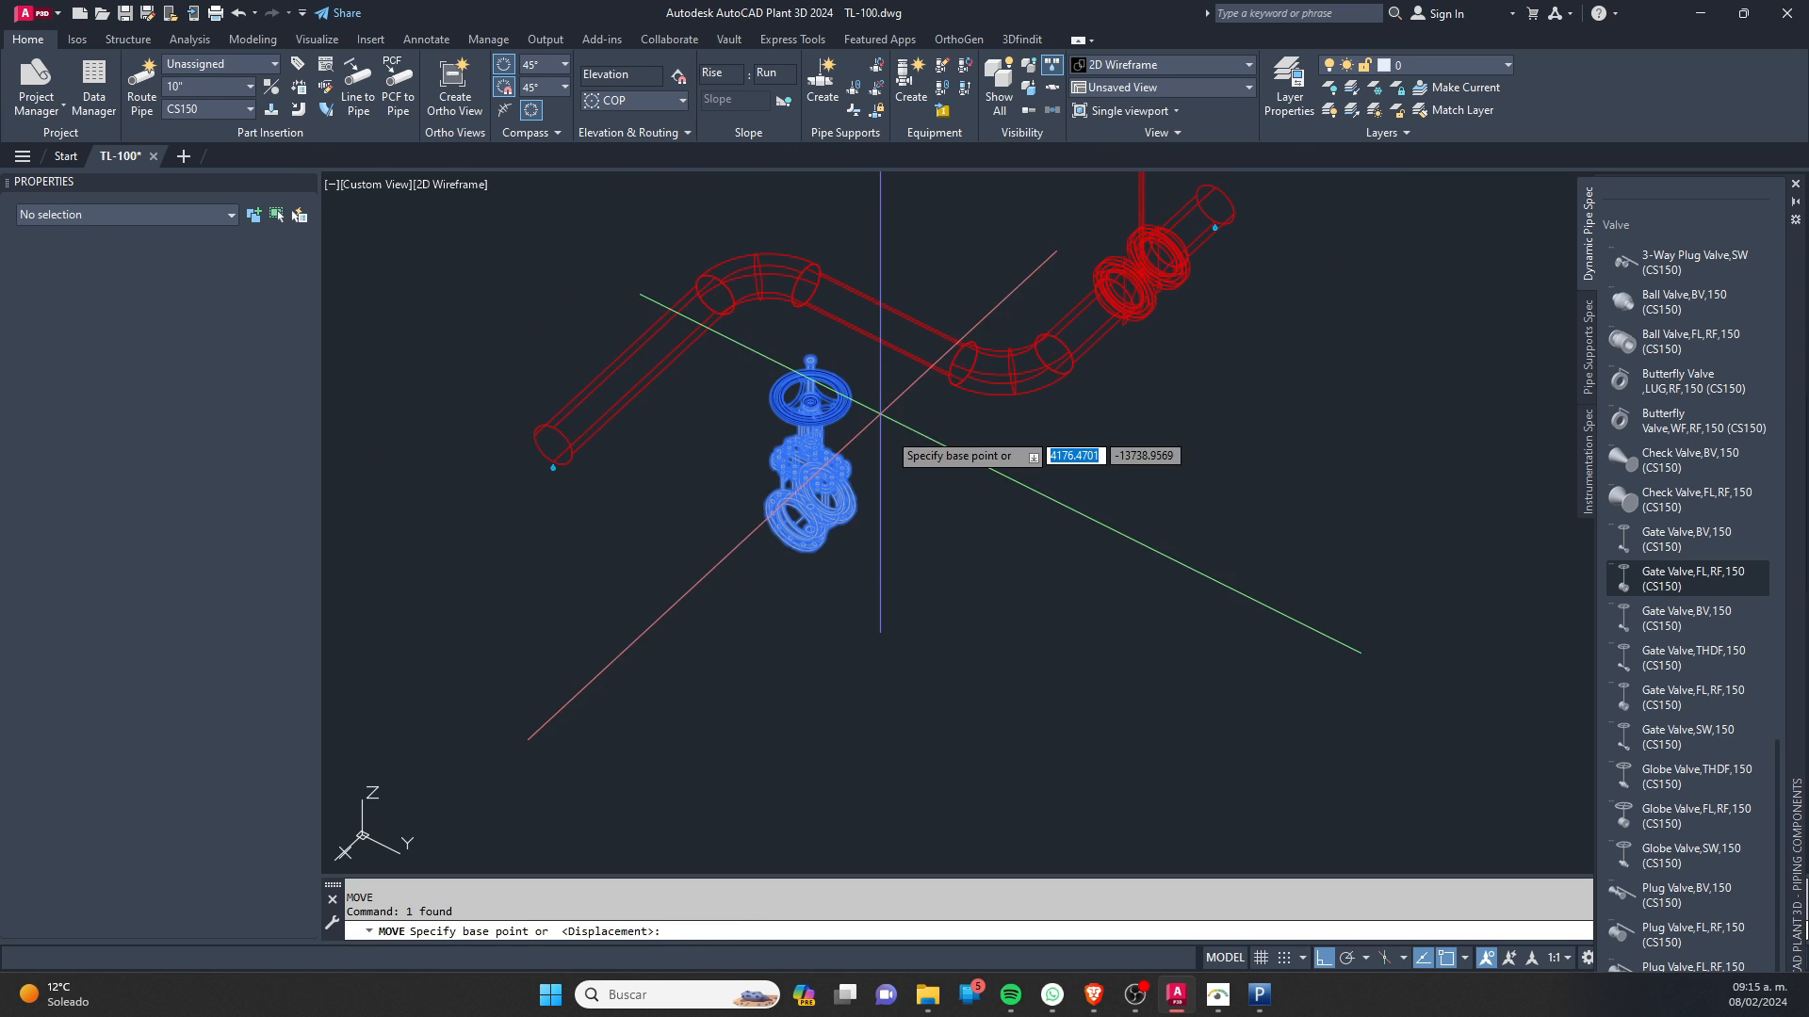
scroll(782, 388, "down", 4)
left_click(785, 444)
middle_click_drag(1046, 294, 639, 602)
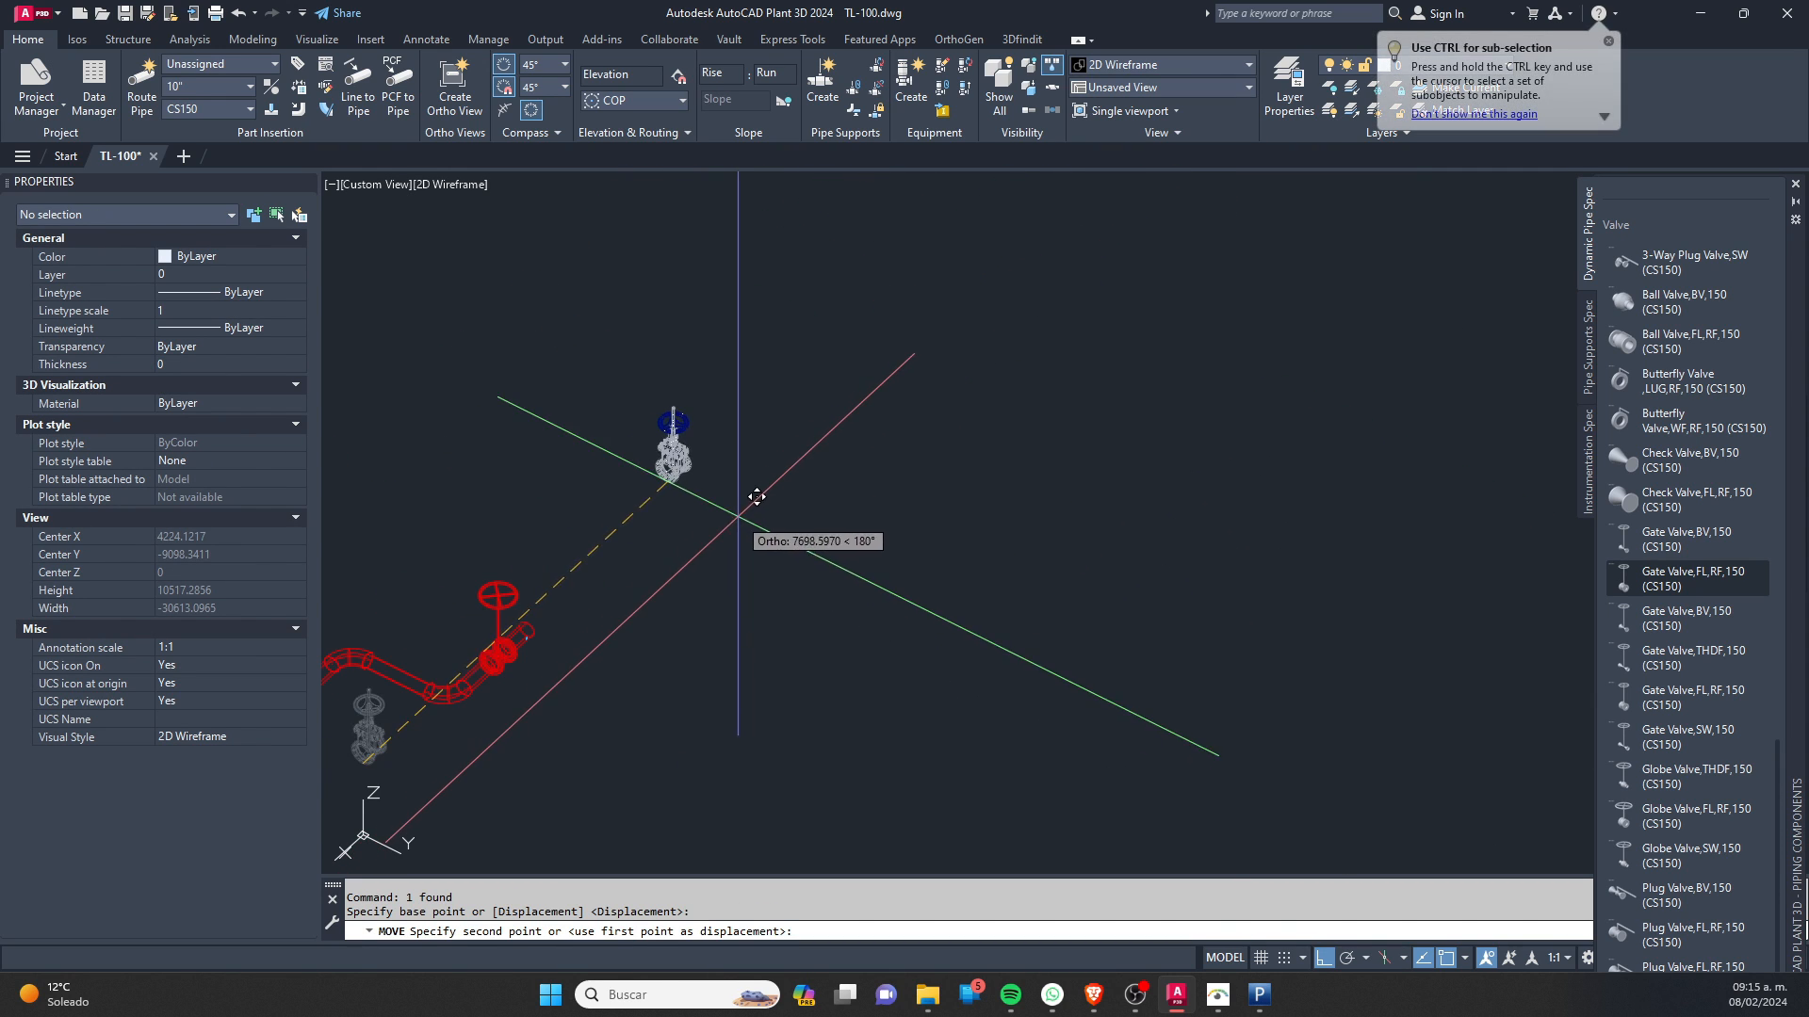
left_click(756, 497)
key("Escape")
Step: Run PLANTPARTCONVERT on the valve block and add a port at the centre of one flange face, directed outward
scroll(663, 442, "up", 8)
middle_click_drag(828, 533, 779, 572, "shift")
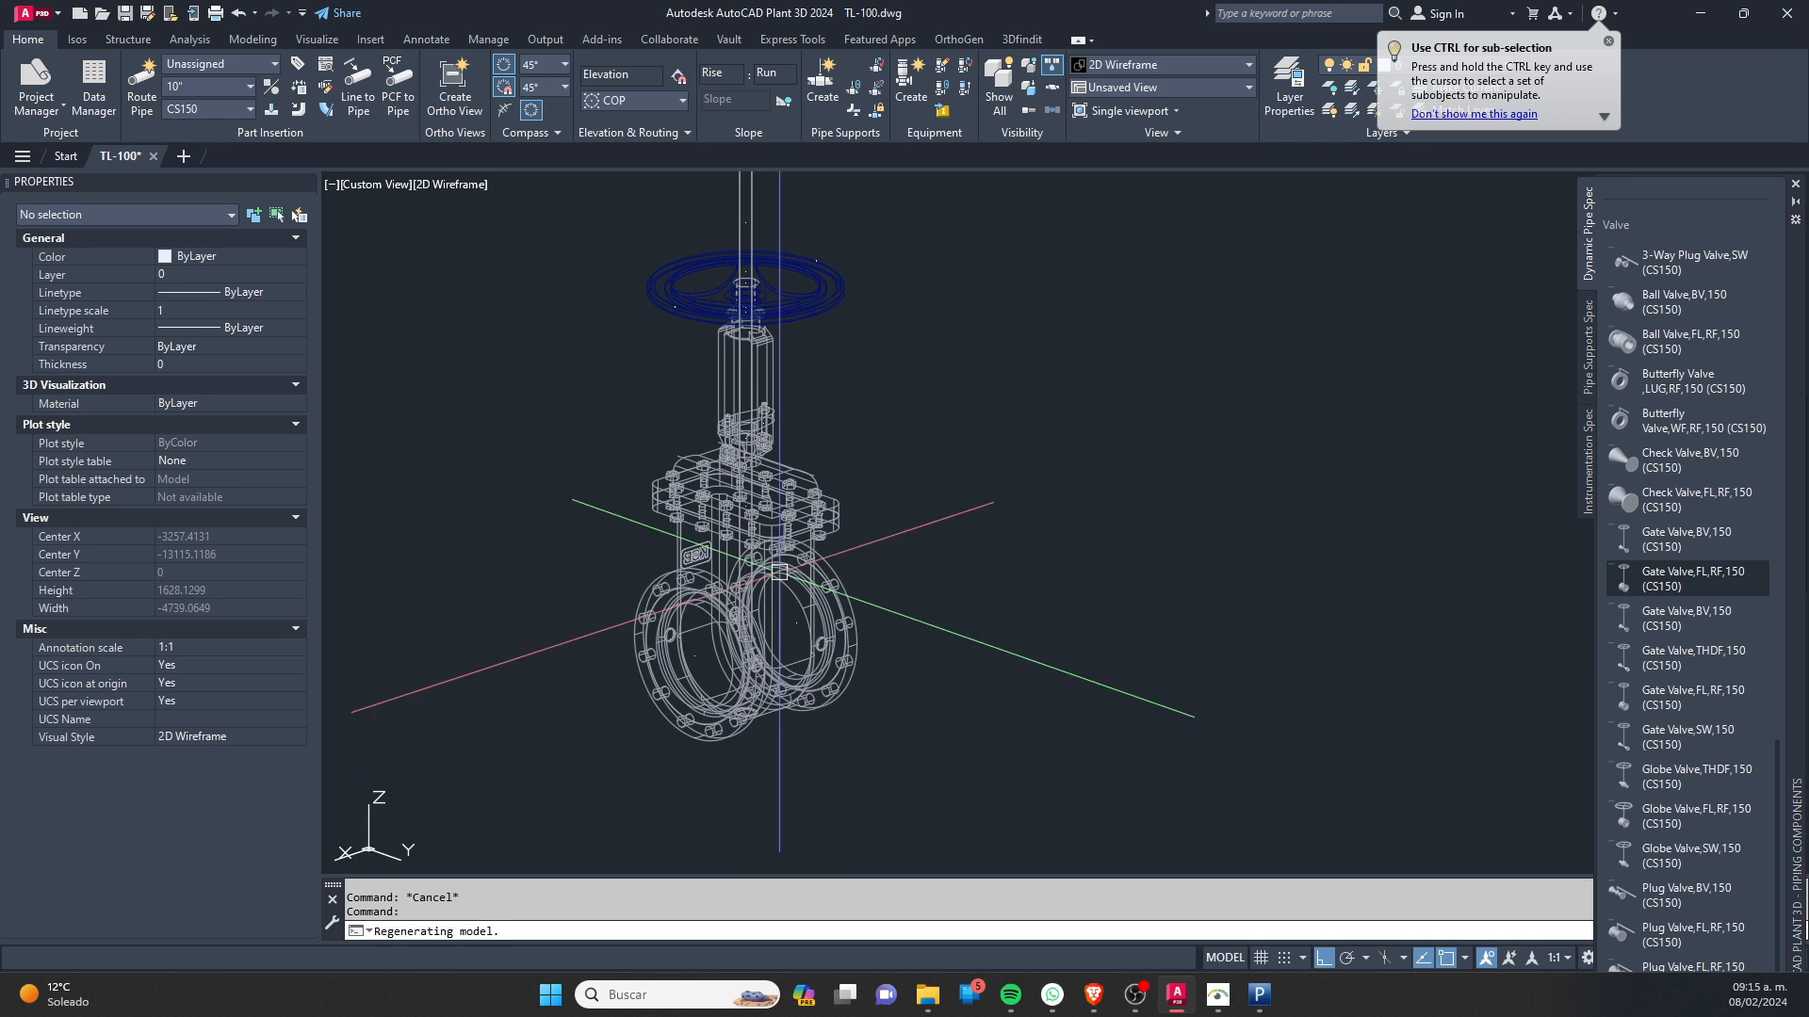
scroll(755, 678, "up", 3)
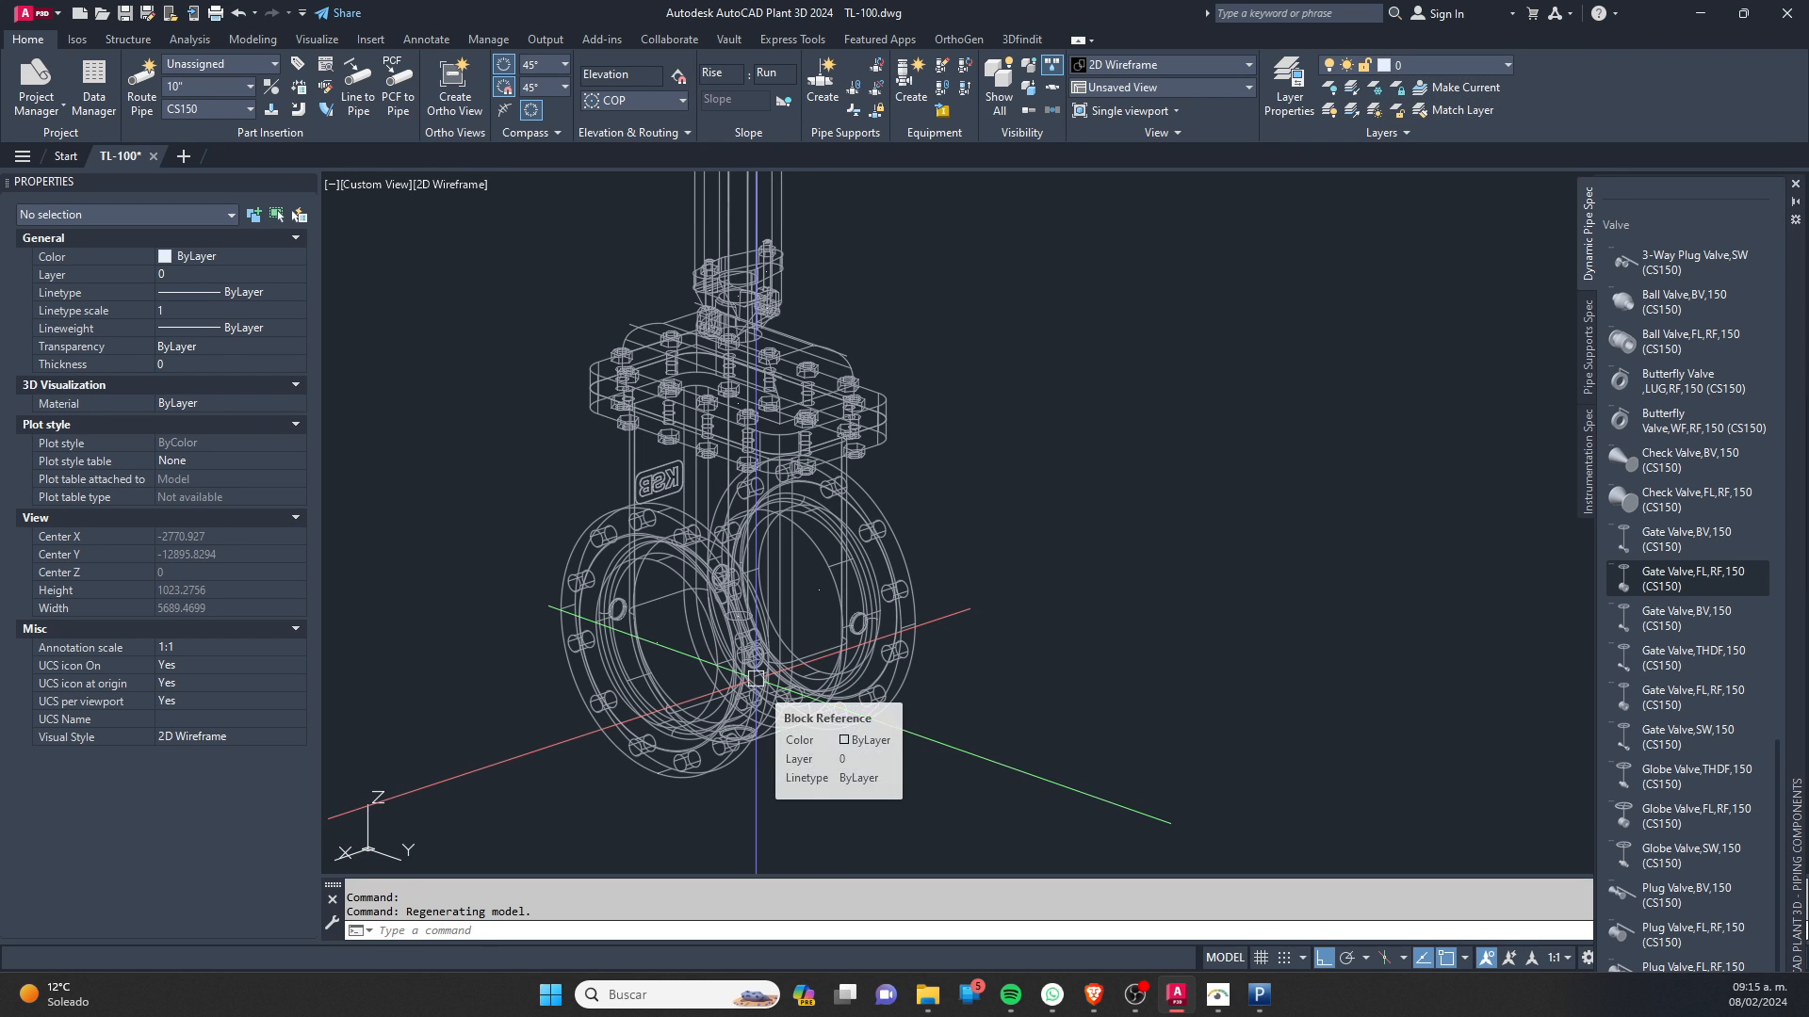
type("PLANTPARTCONVERT")
key("Return")
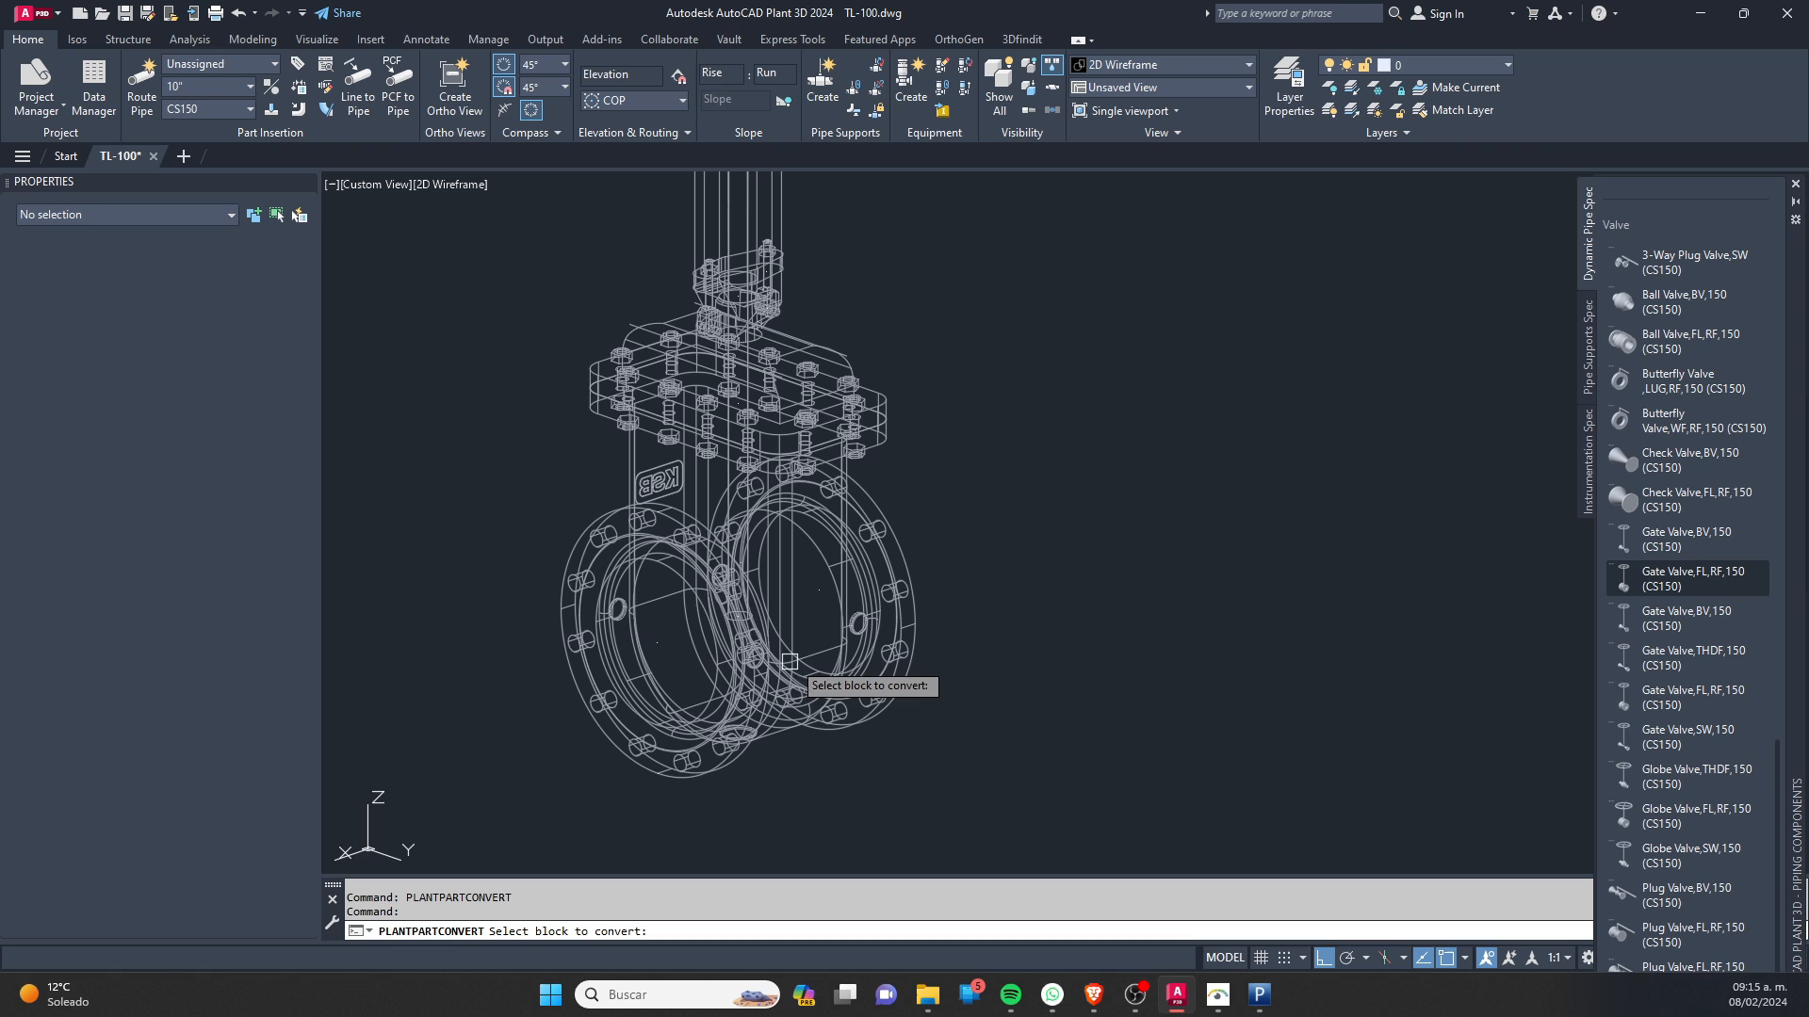
left_click(867, 629)
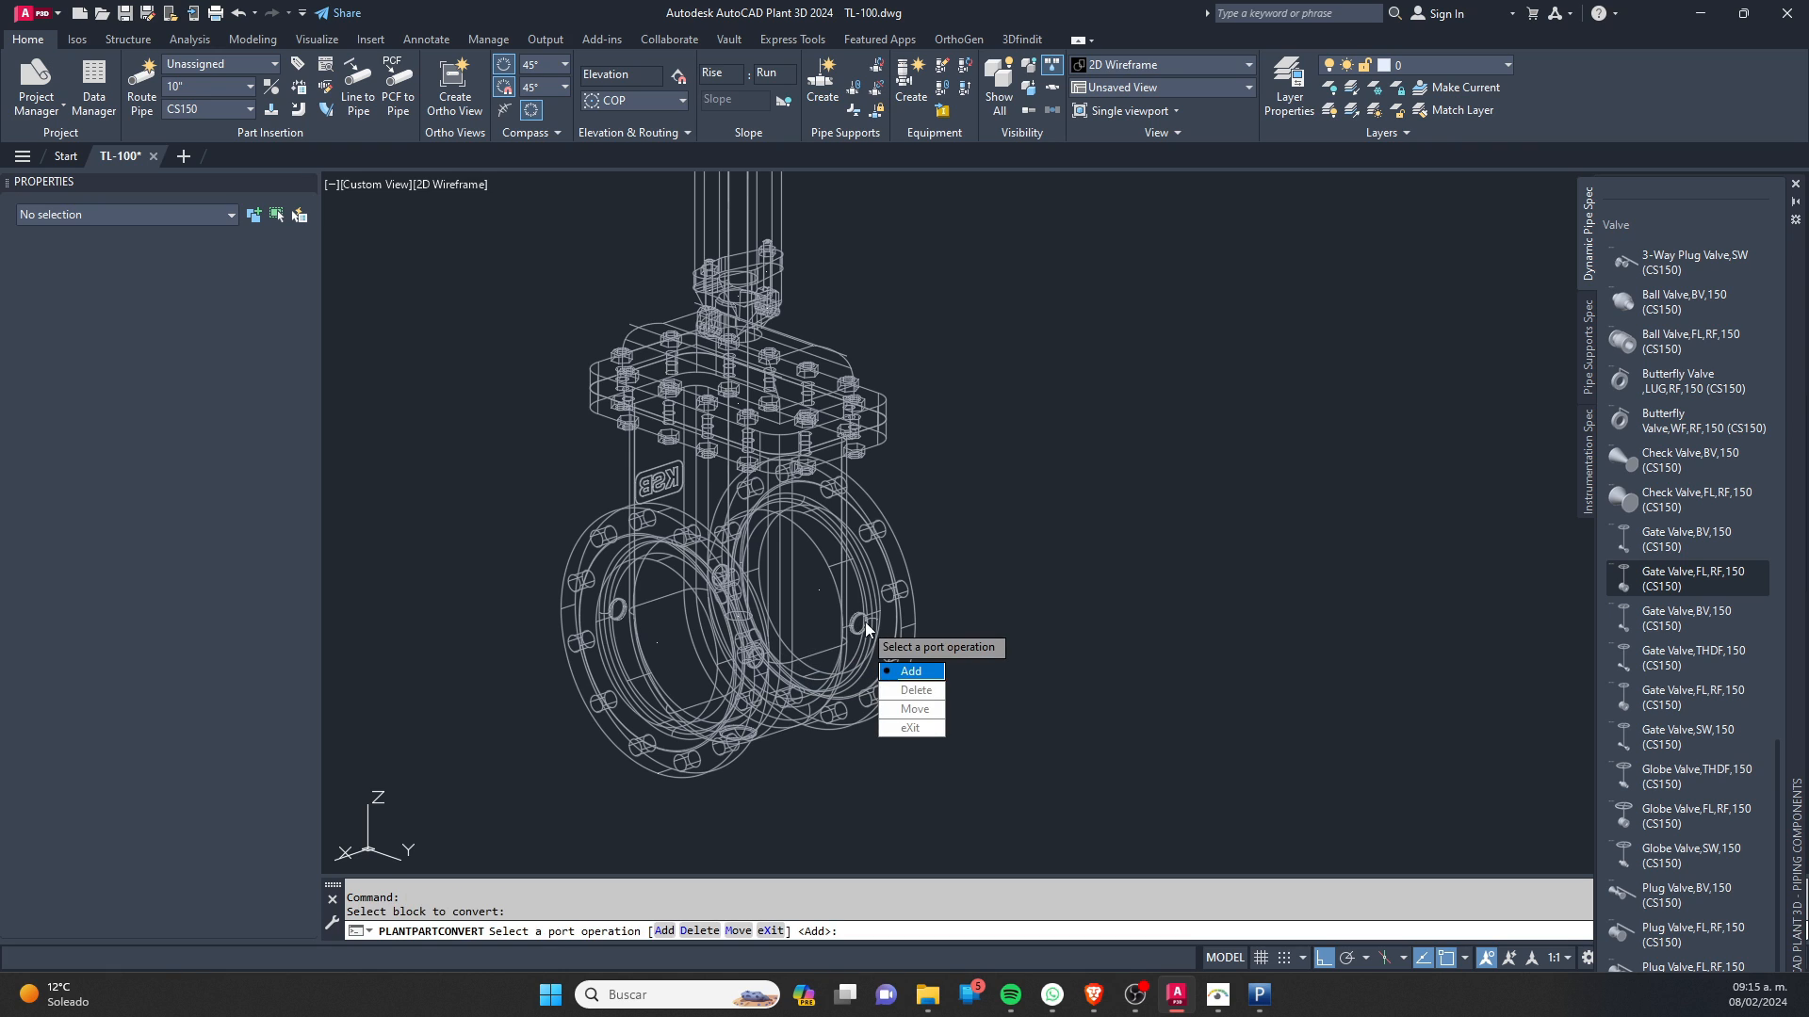
left_click(910, 670)
scroll(1004, 566, "up", 4)
right_click(1081, 494, "shift")
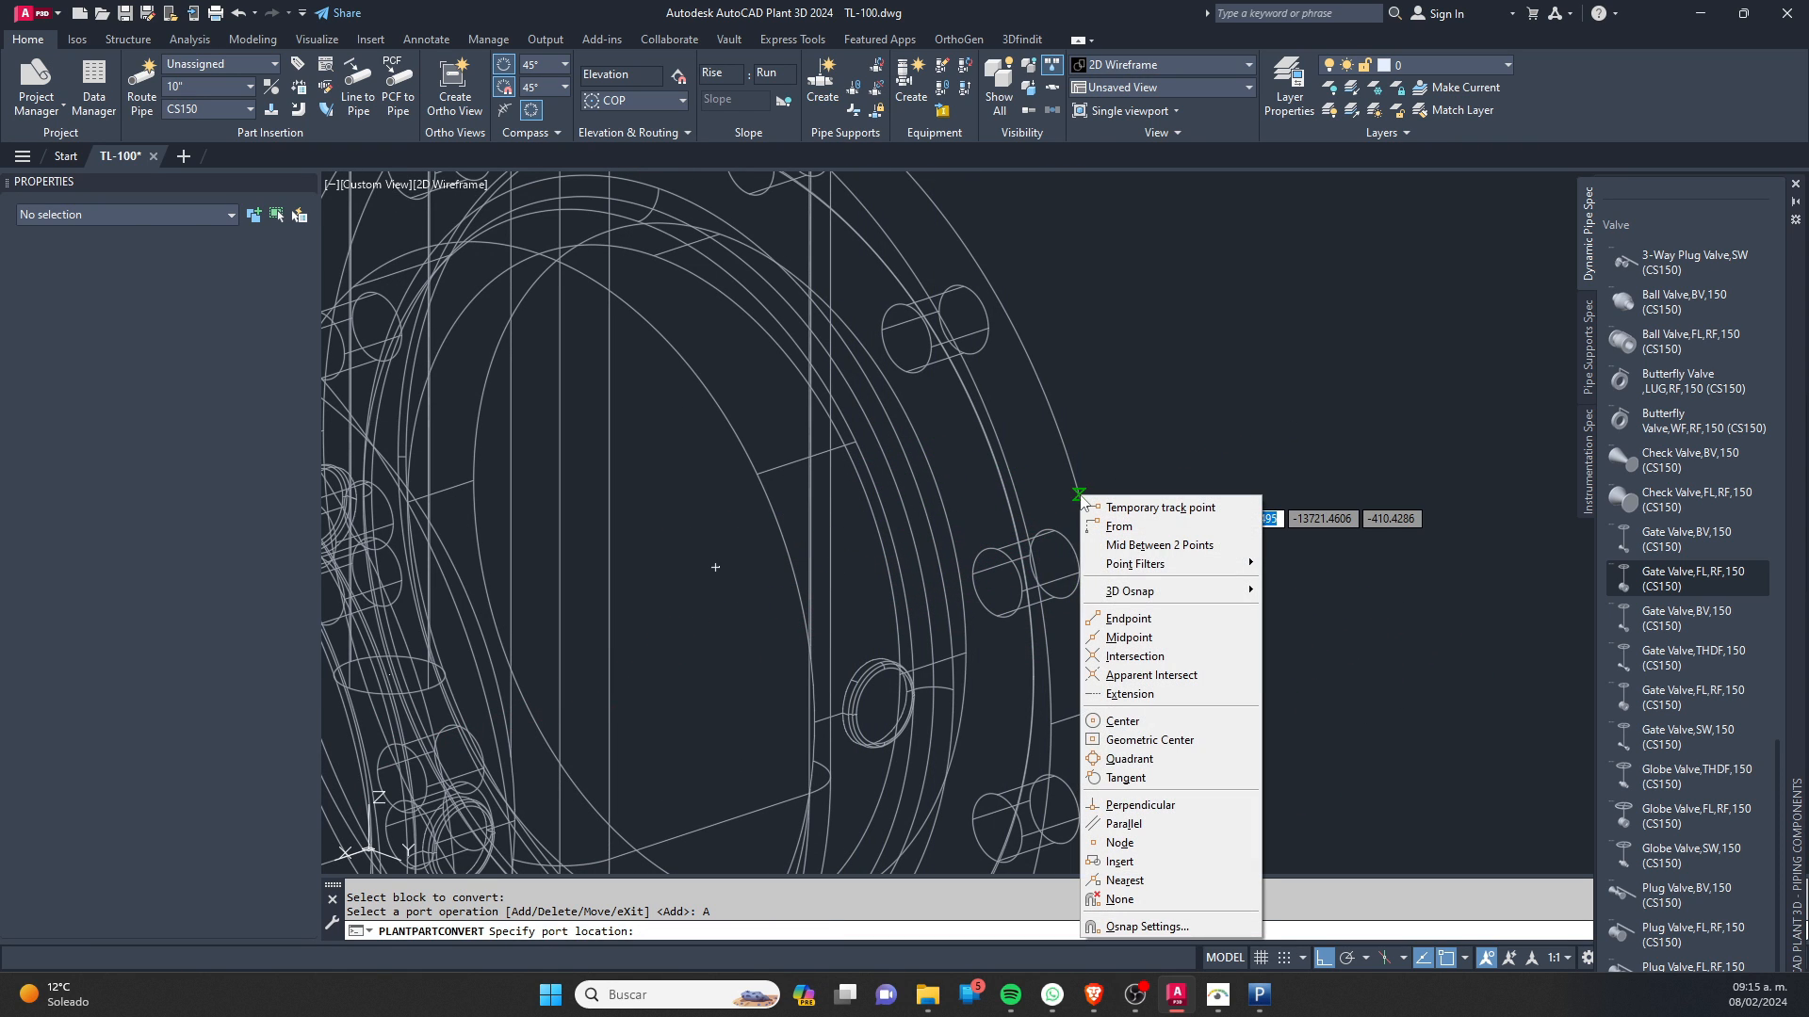
left_click(1159, 722)
left_click(1081, 470)
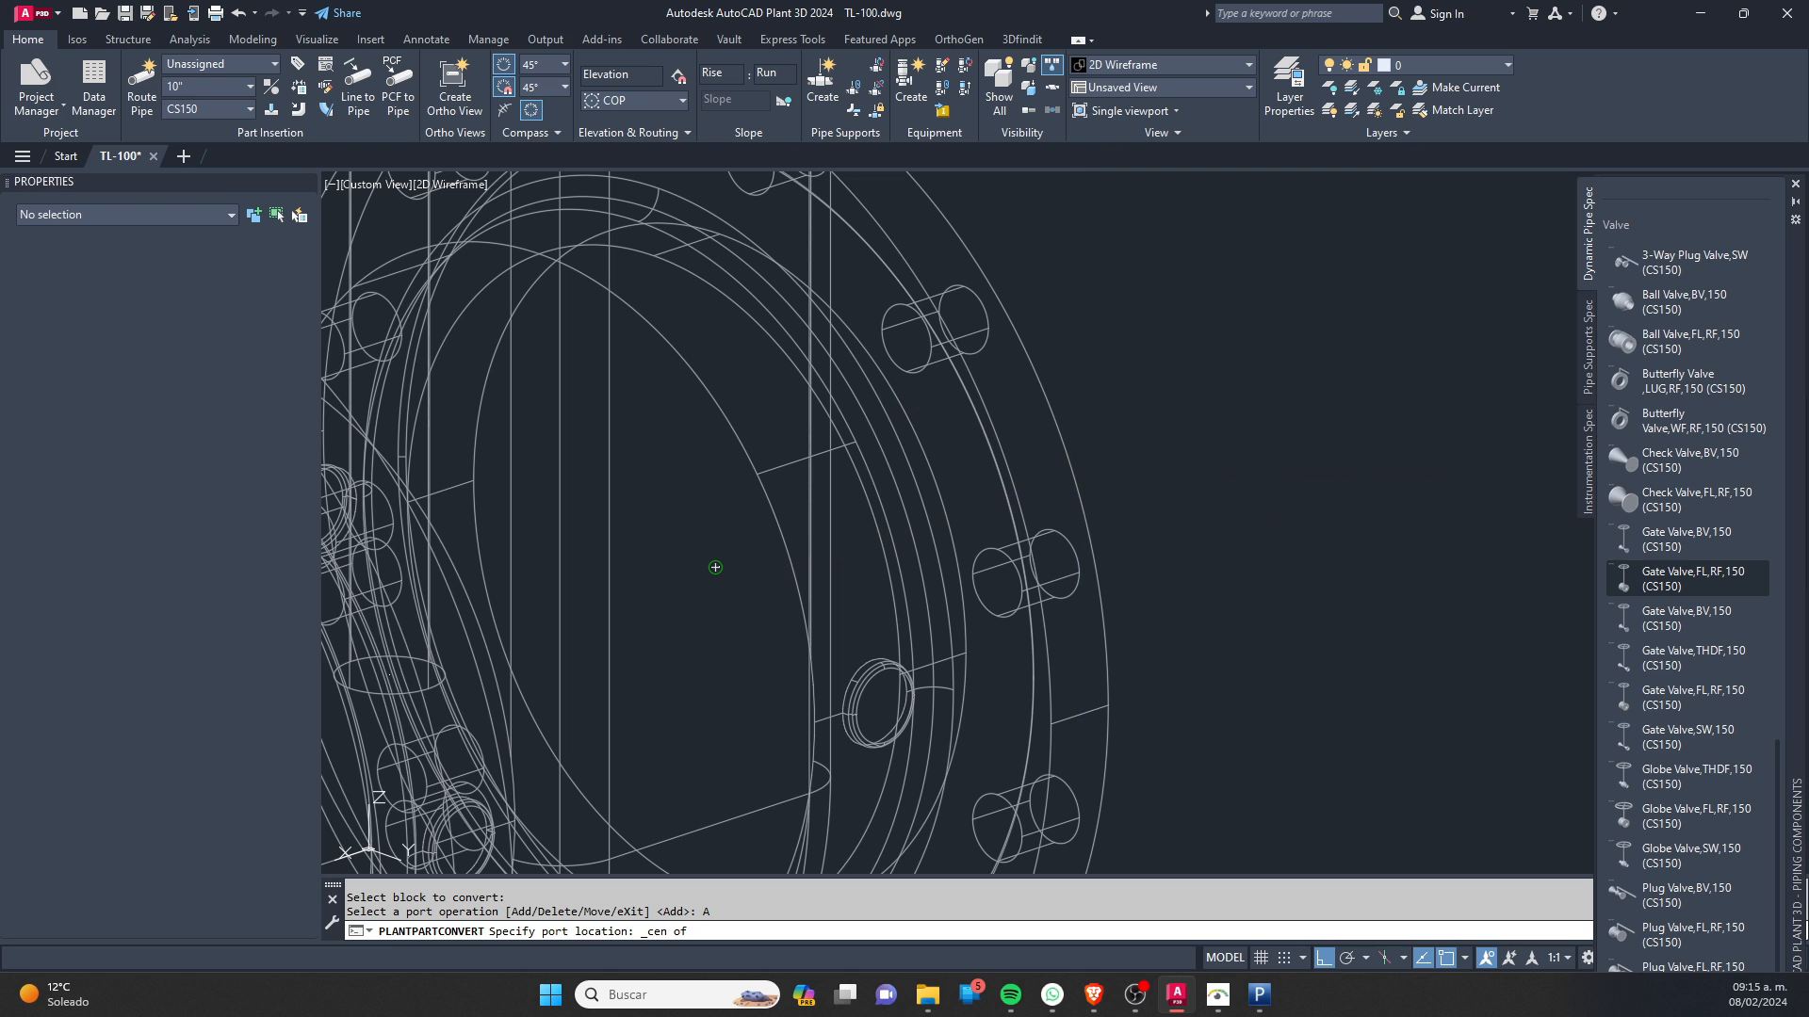
scroll(932, 538, "down", 3)
left_click(1135, 466)
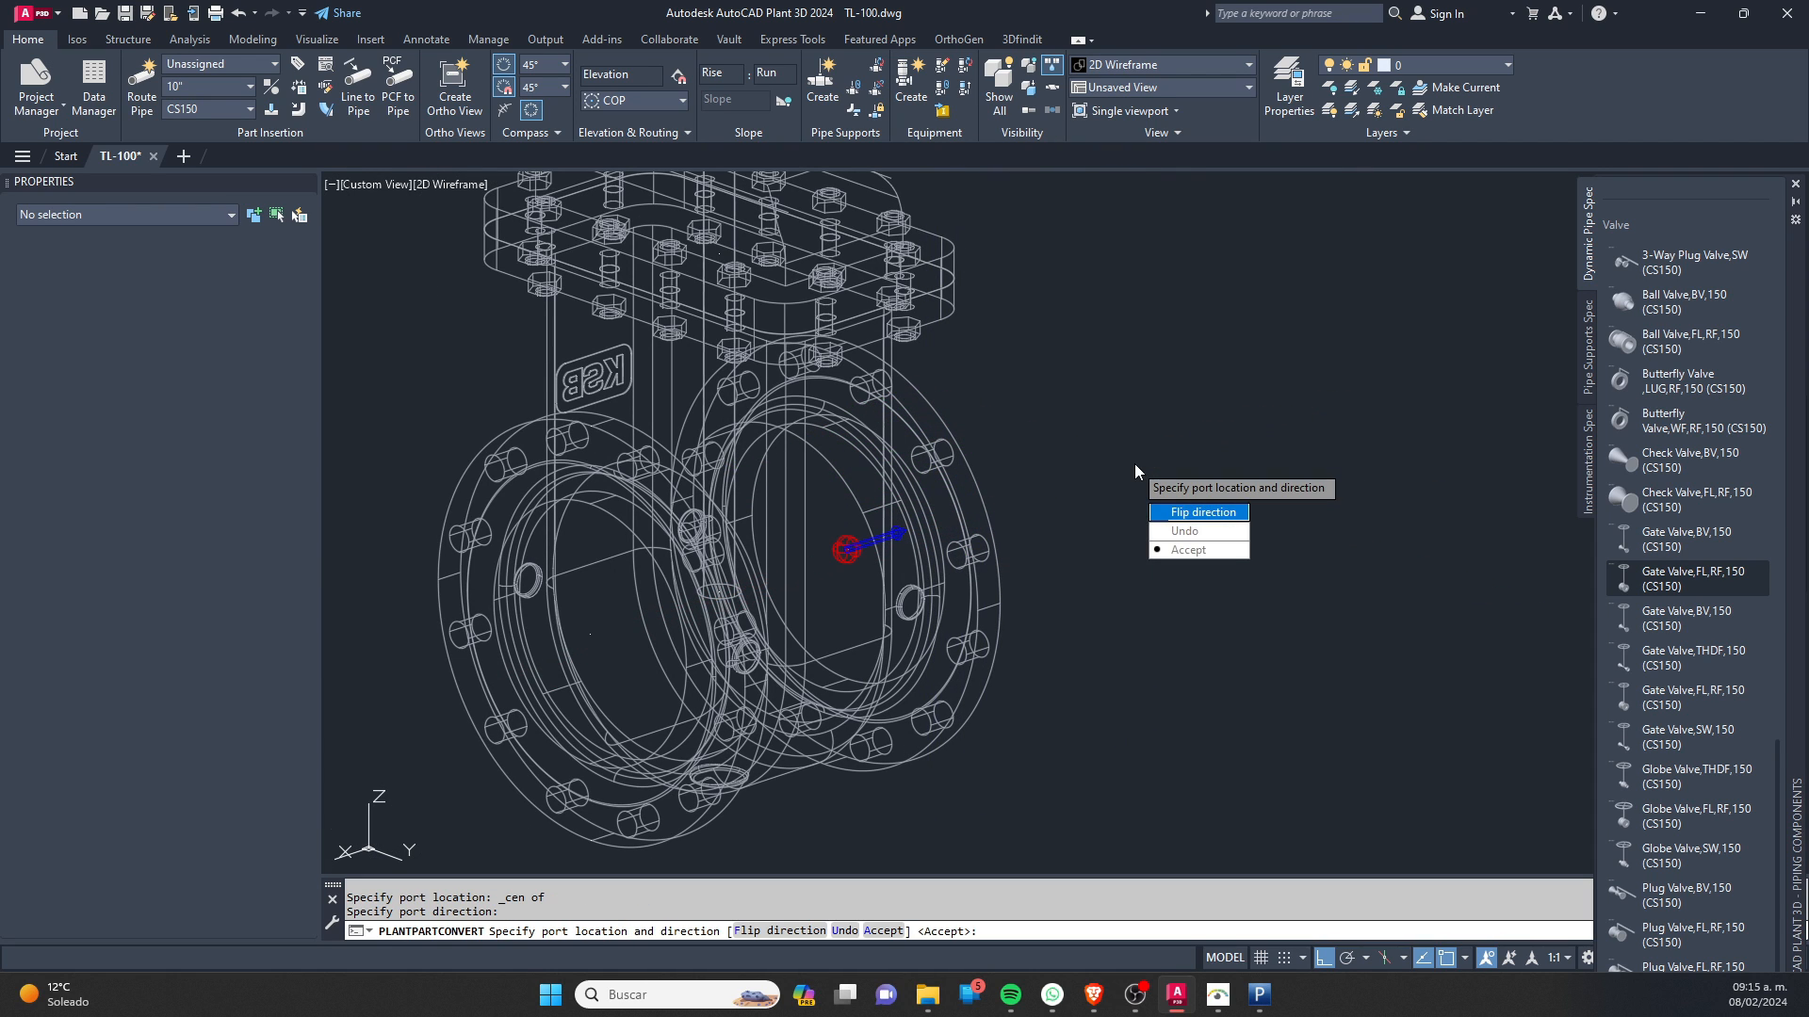
left_click(1191, 547)
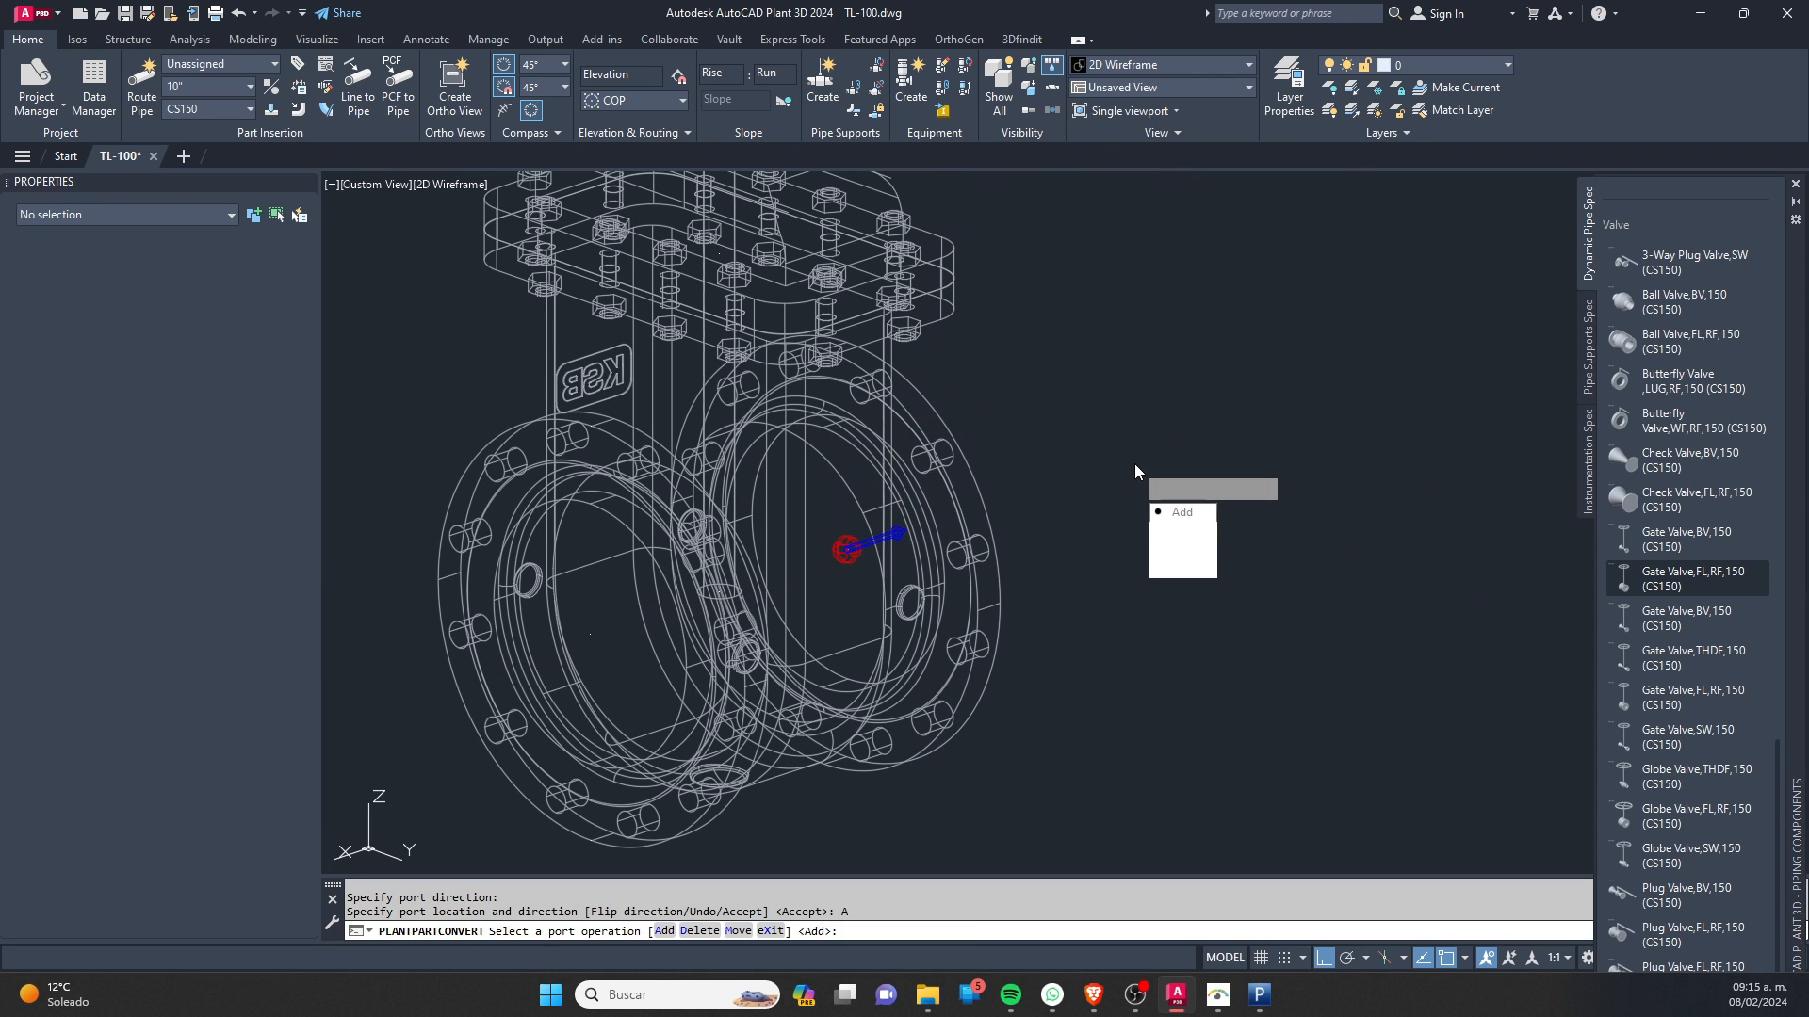
Step: Add a second port at the centre of the opposite flange face, directed outward, and exit the part conversion
left_click(1182, 512)
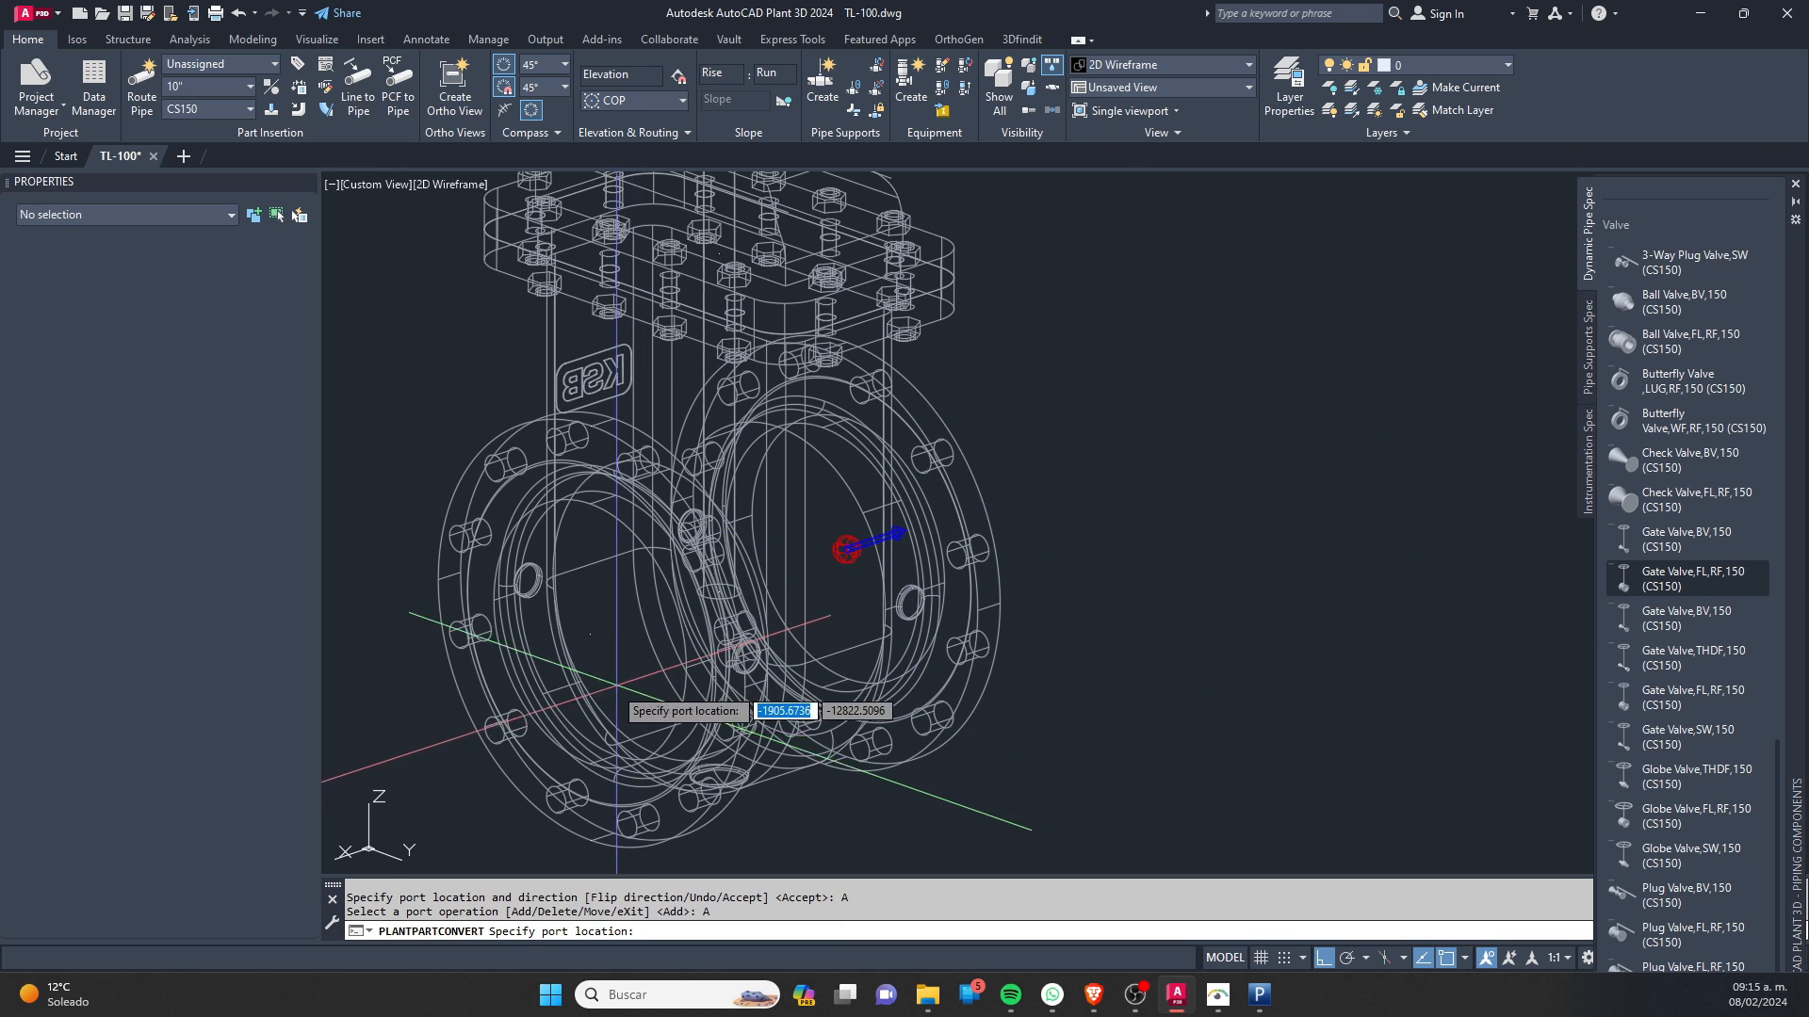
scroll(659, 571, "up", 2)
key("F8")
right_click(661, 572, "shift")
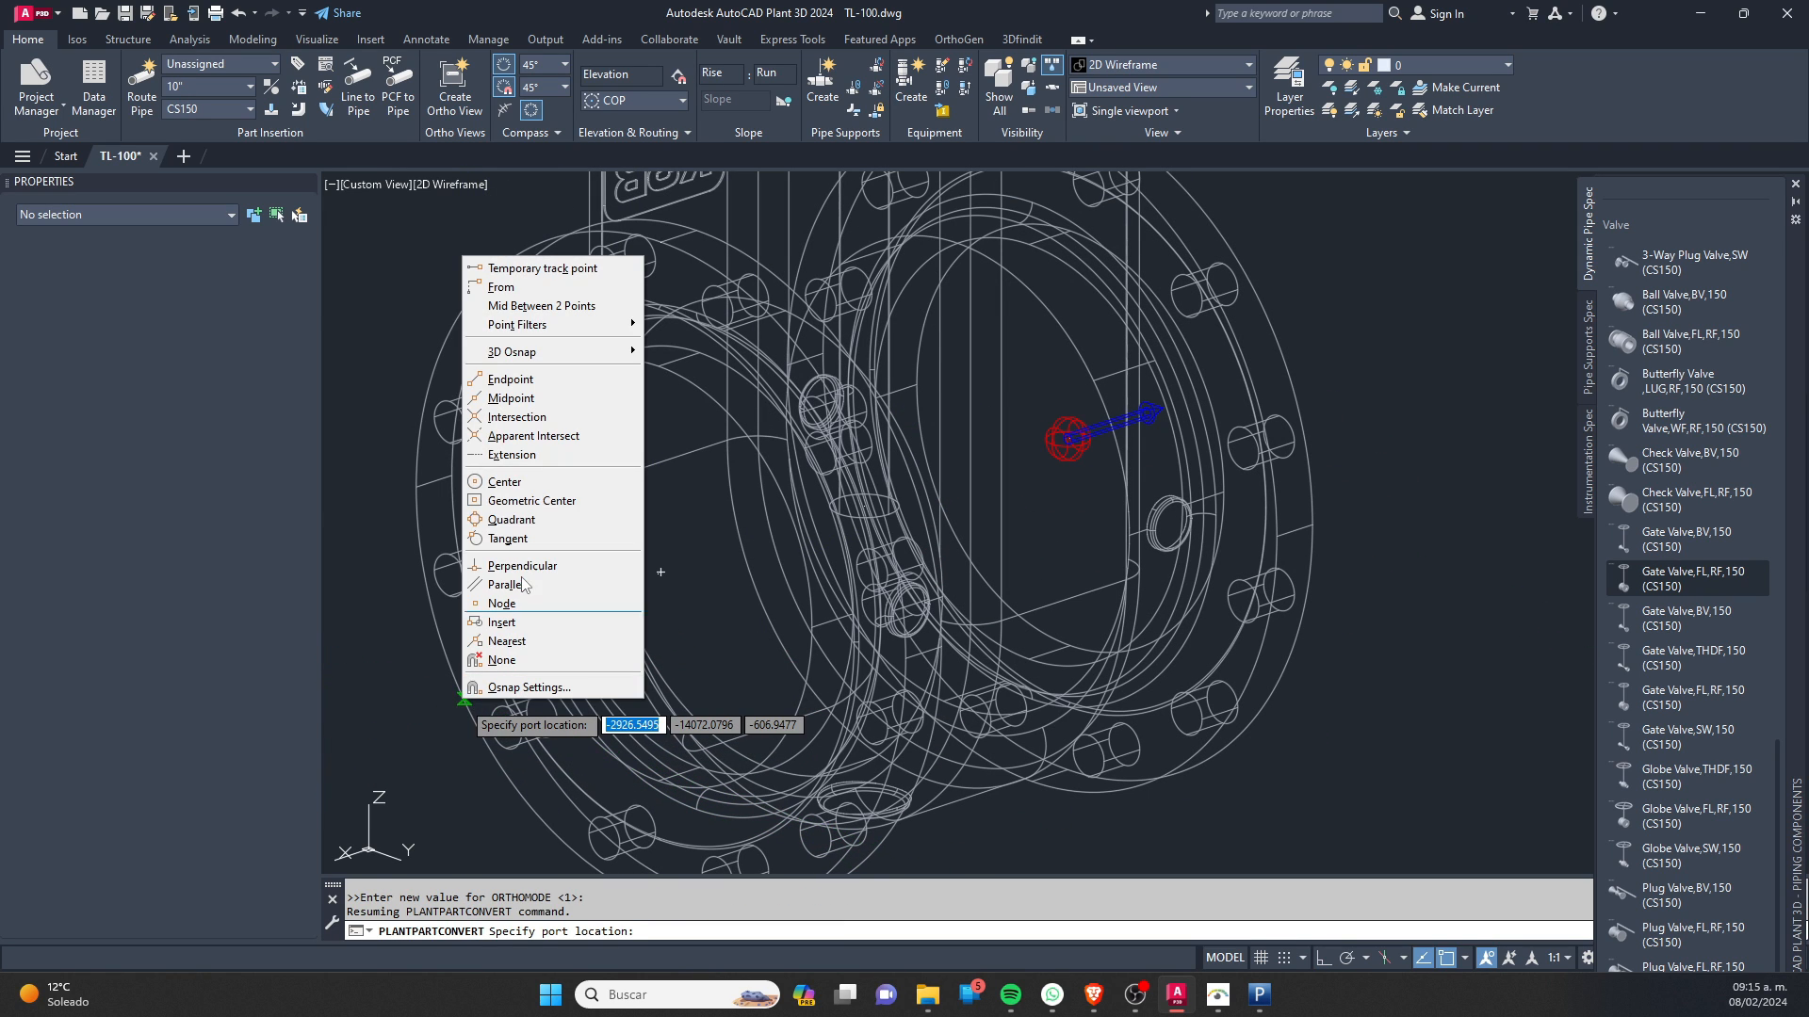
left_click(545, 498)
left_click(419, 607)
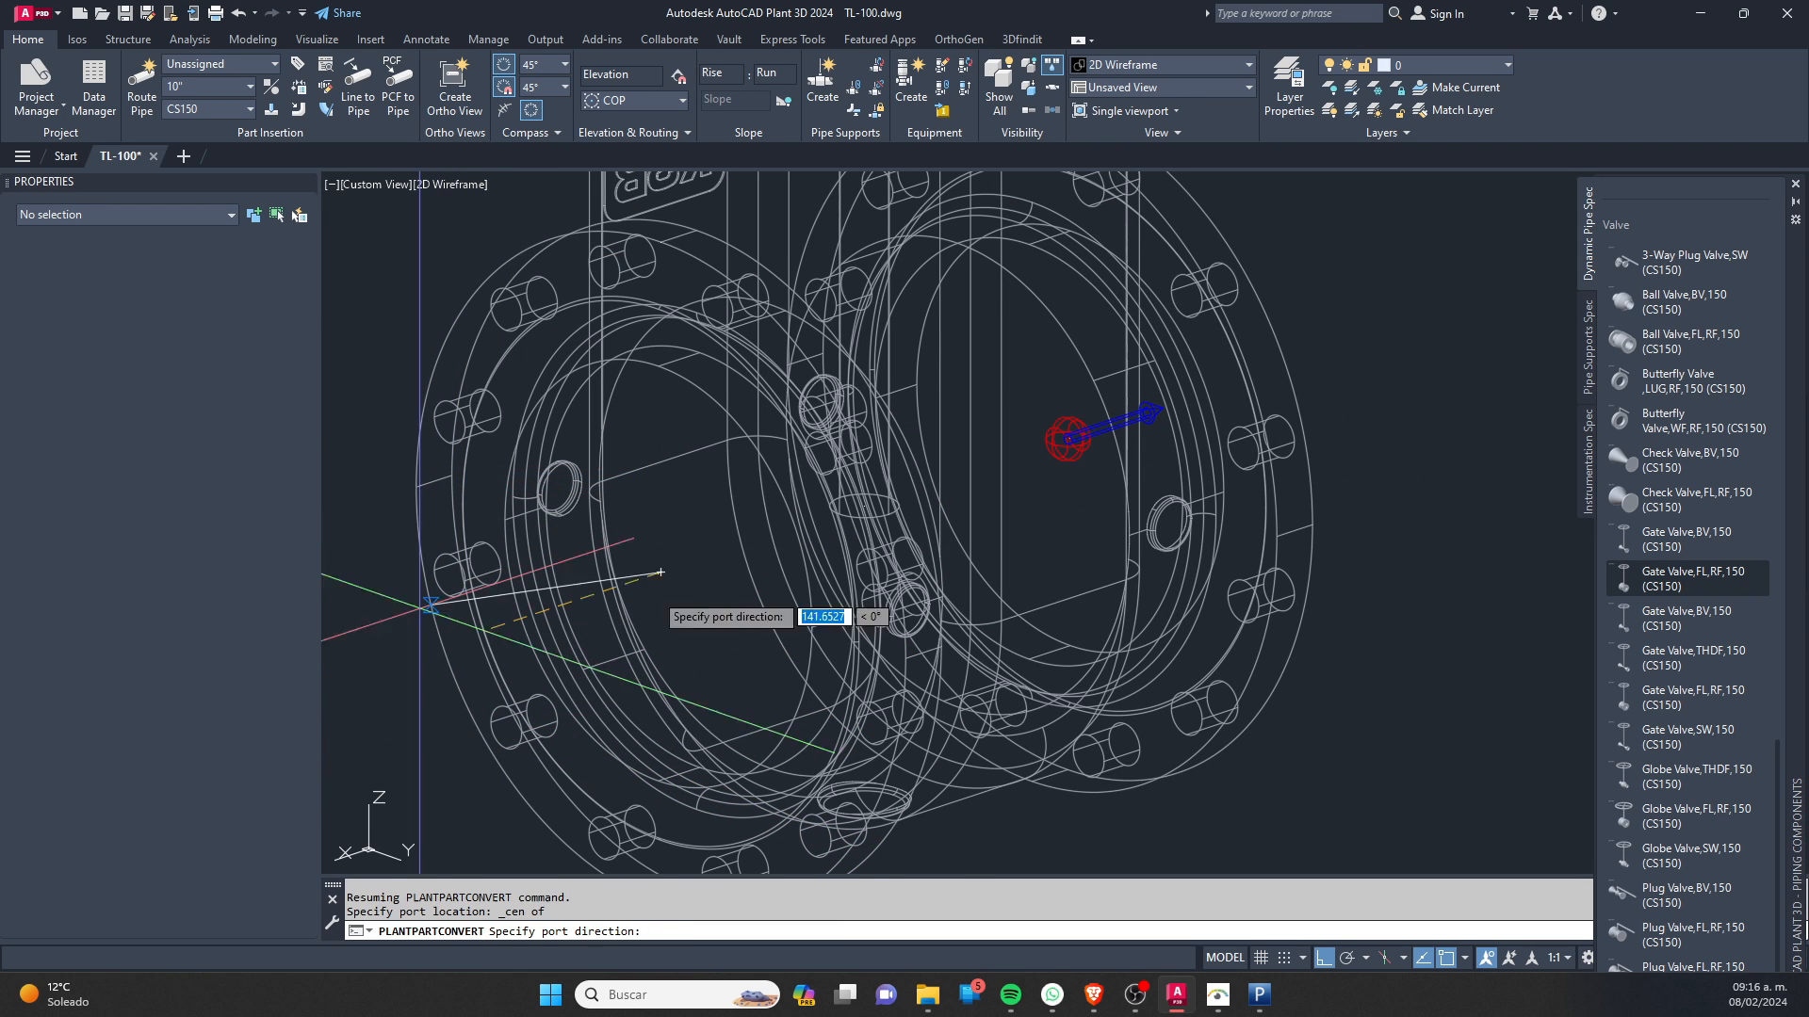
scroll(757, 561, "down", 2)
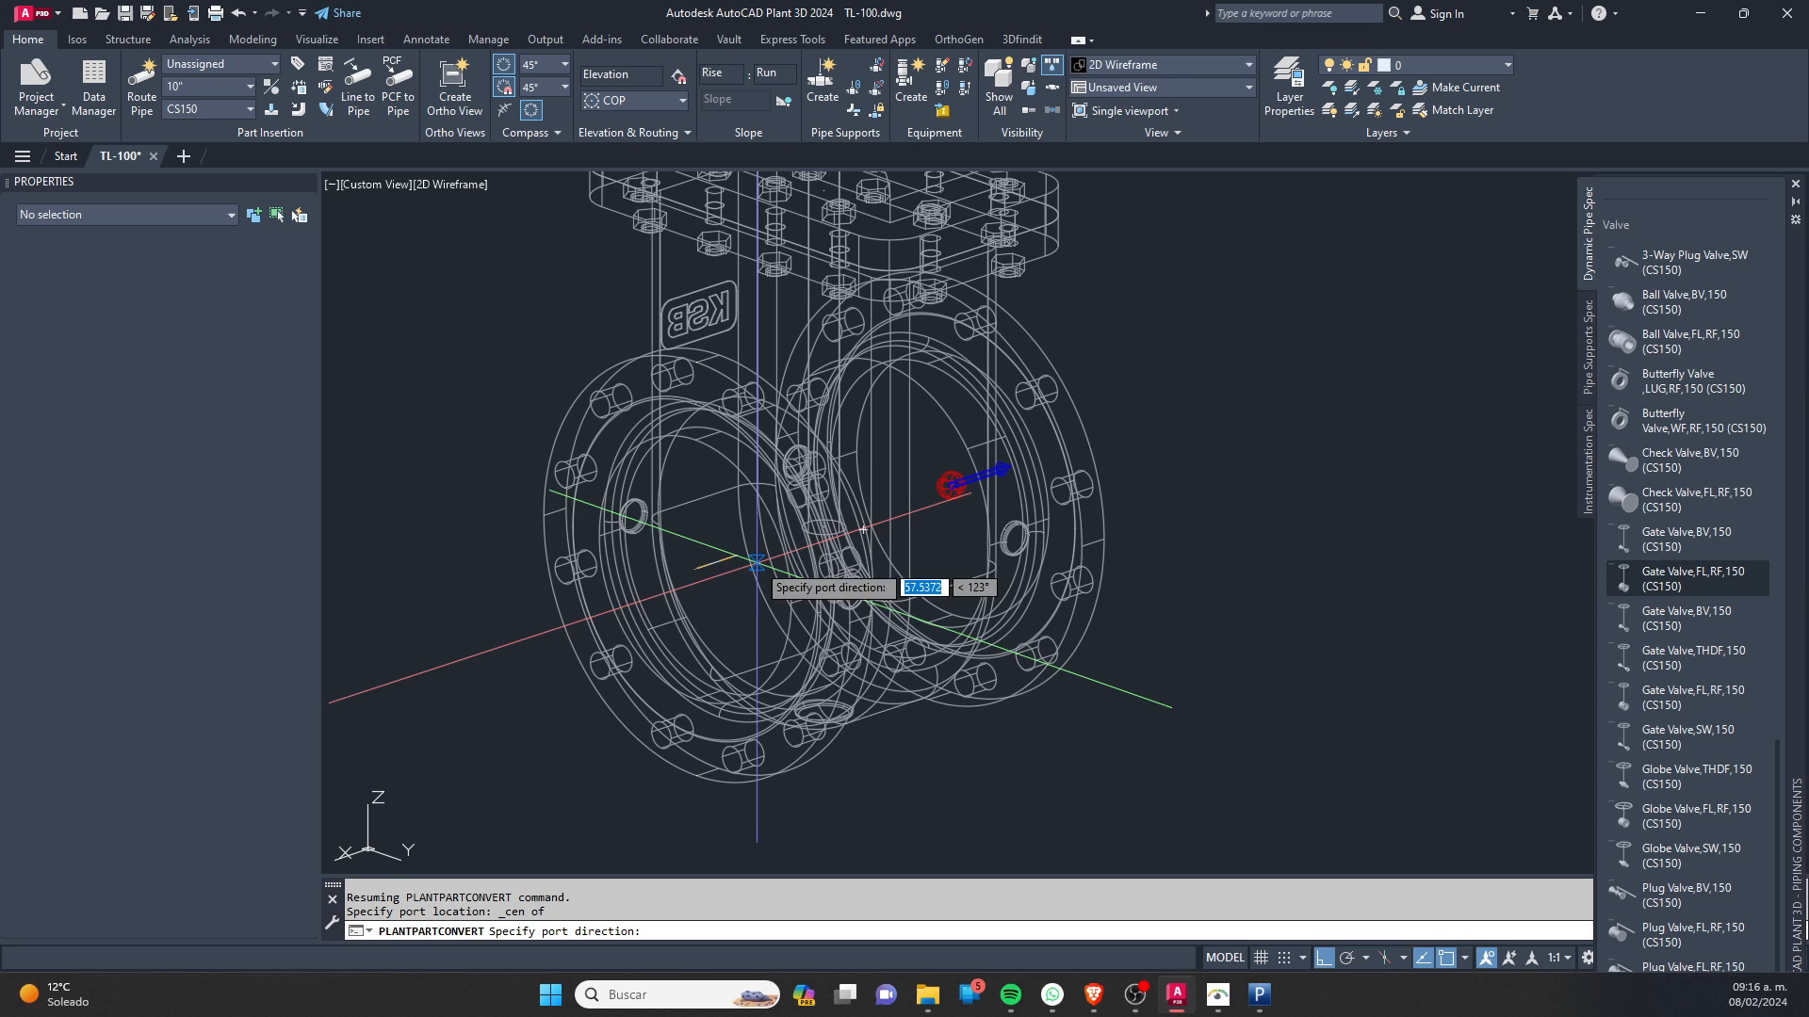
left_click(465, 671)
left_click(554, 754)
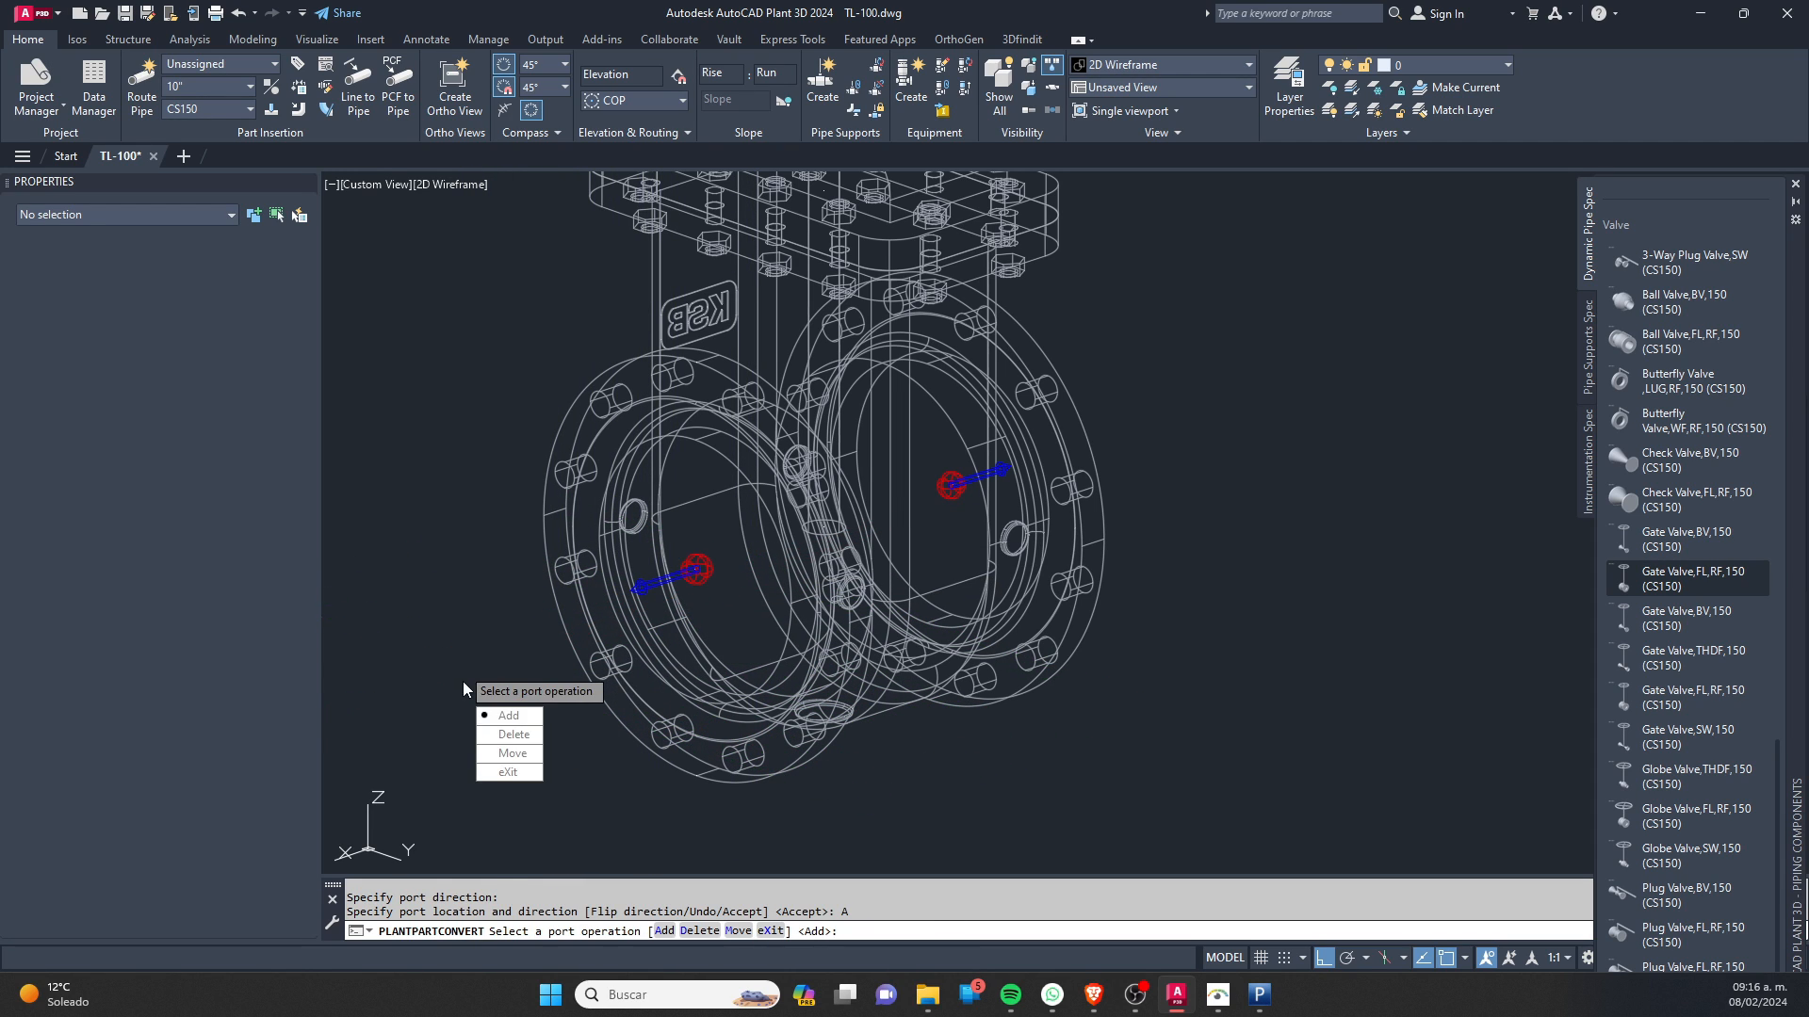
left_click(514, 773)
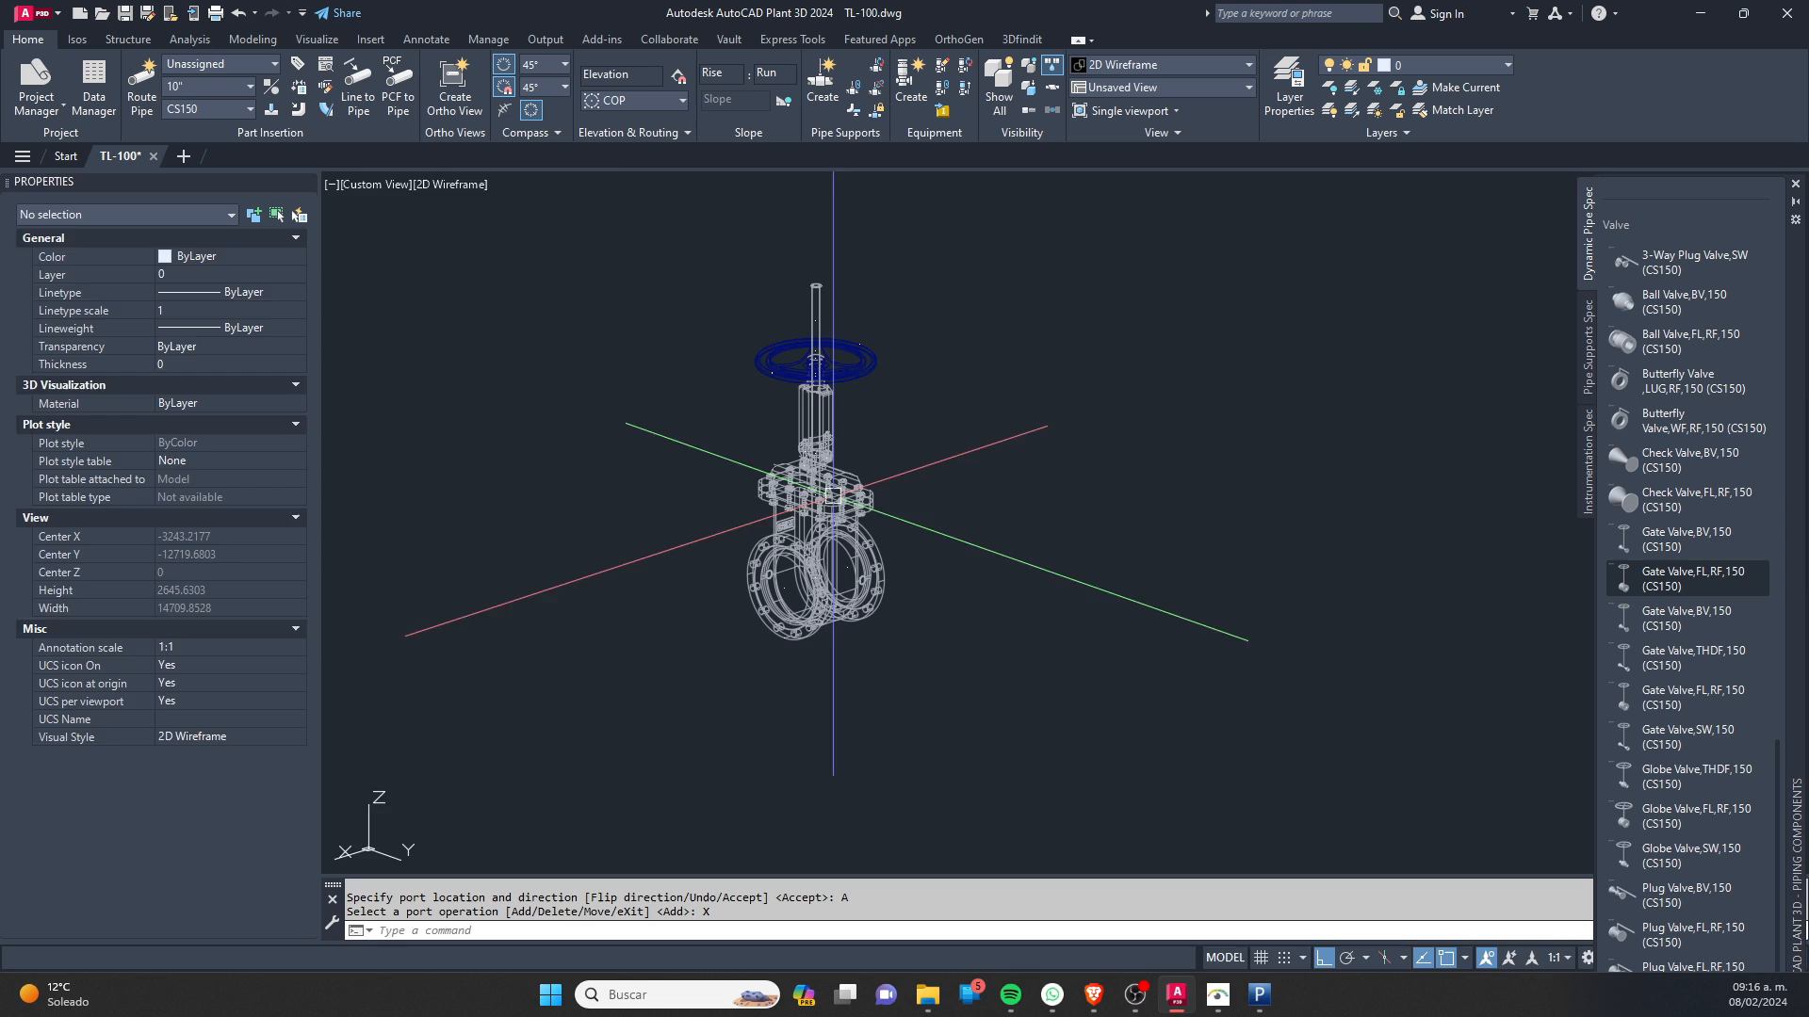
middle_click_drag(836, 497, 758, 525, "shift")
mouse_move(878, 507)
middle_mouse_down("shift")
mouse_move(805, 583)
mouse_move(906, 525)
middle_mouse_up("shift")
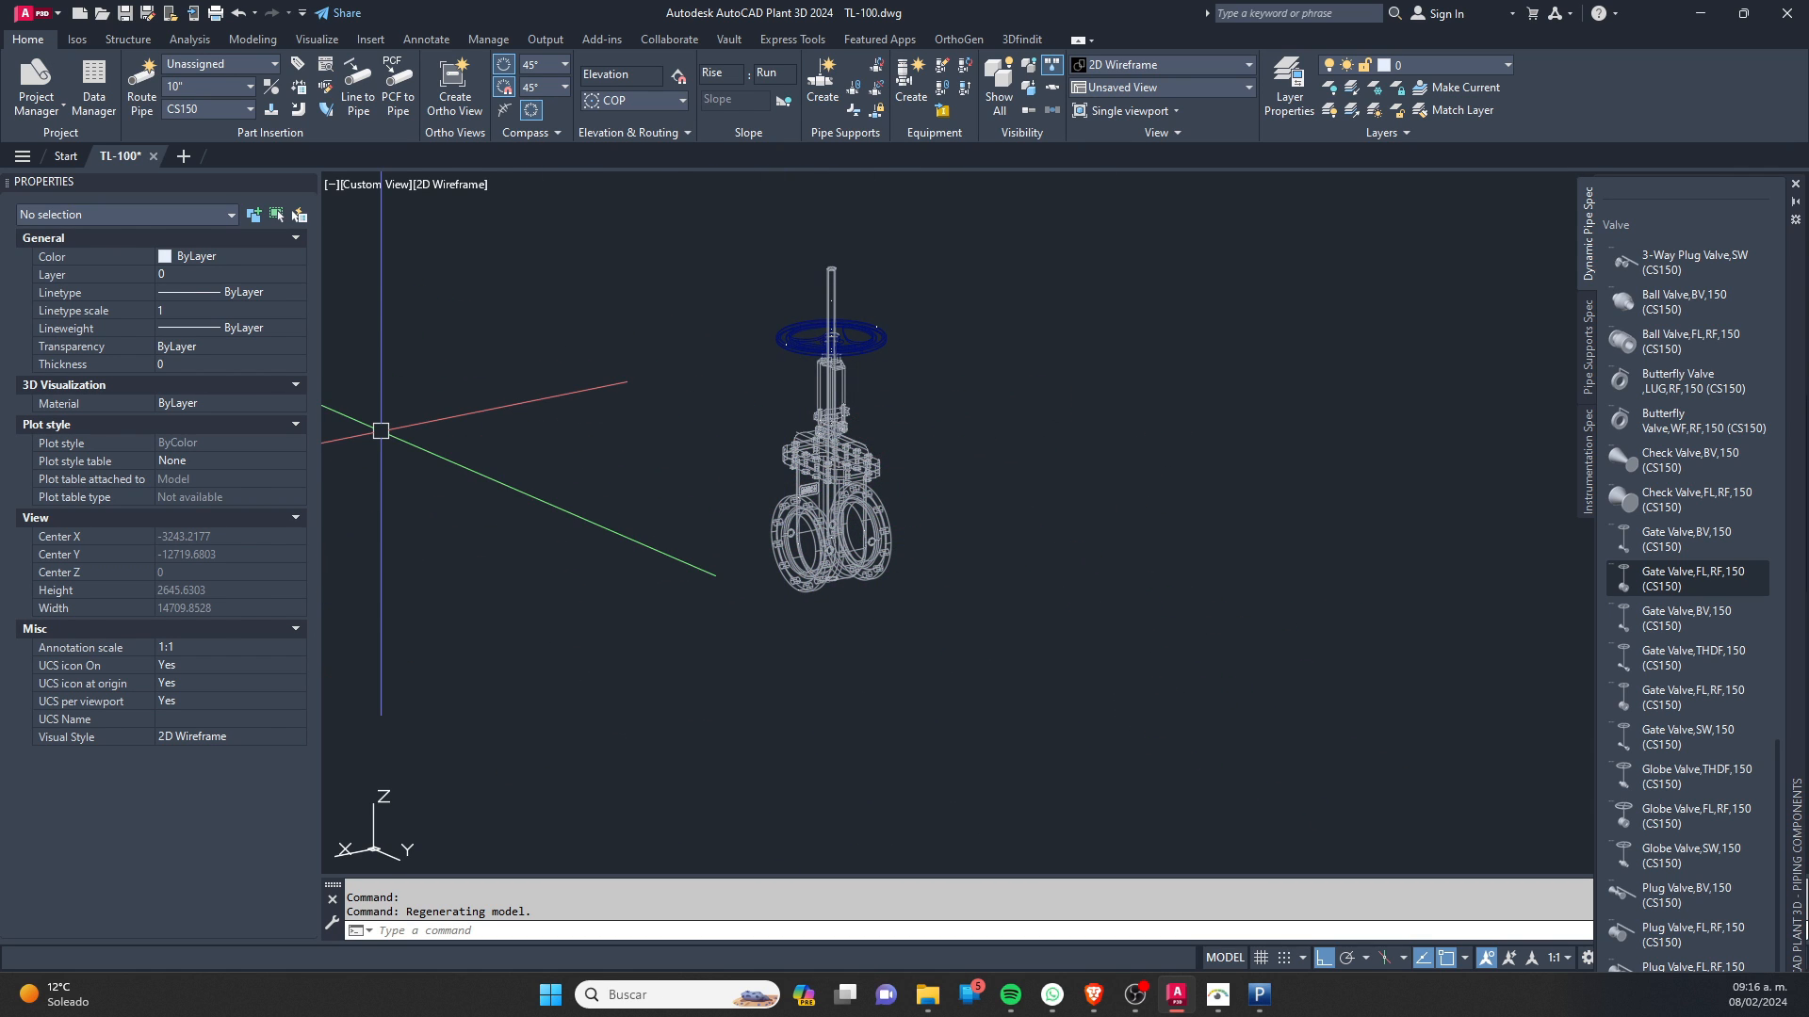
key("alt+Tab")
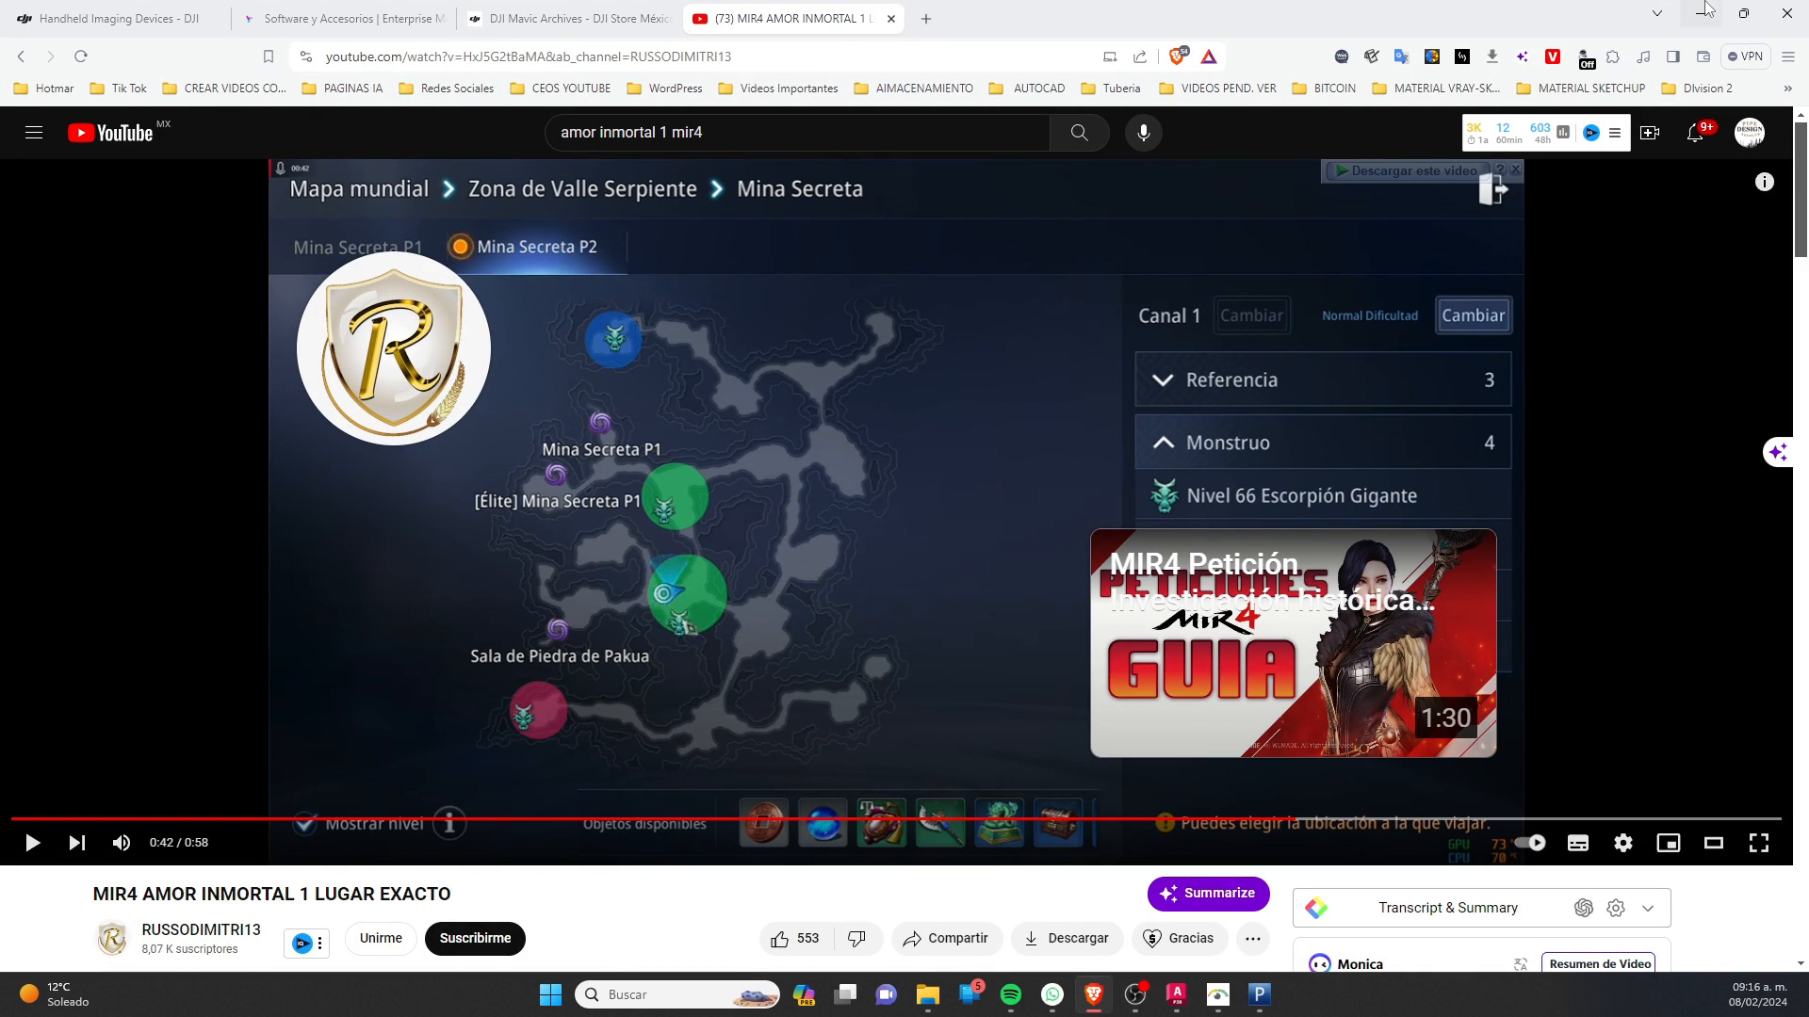
left_click(1707, 11)
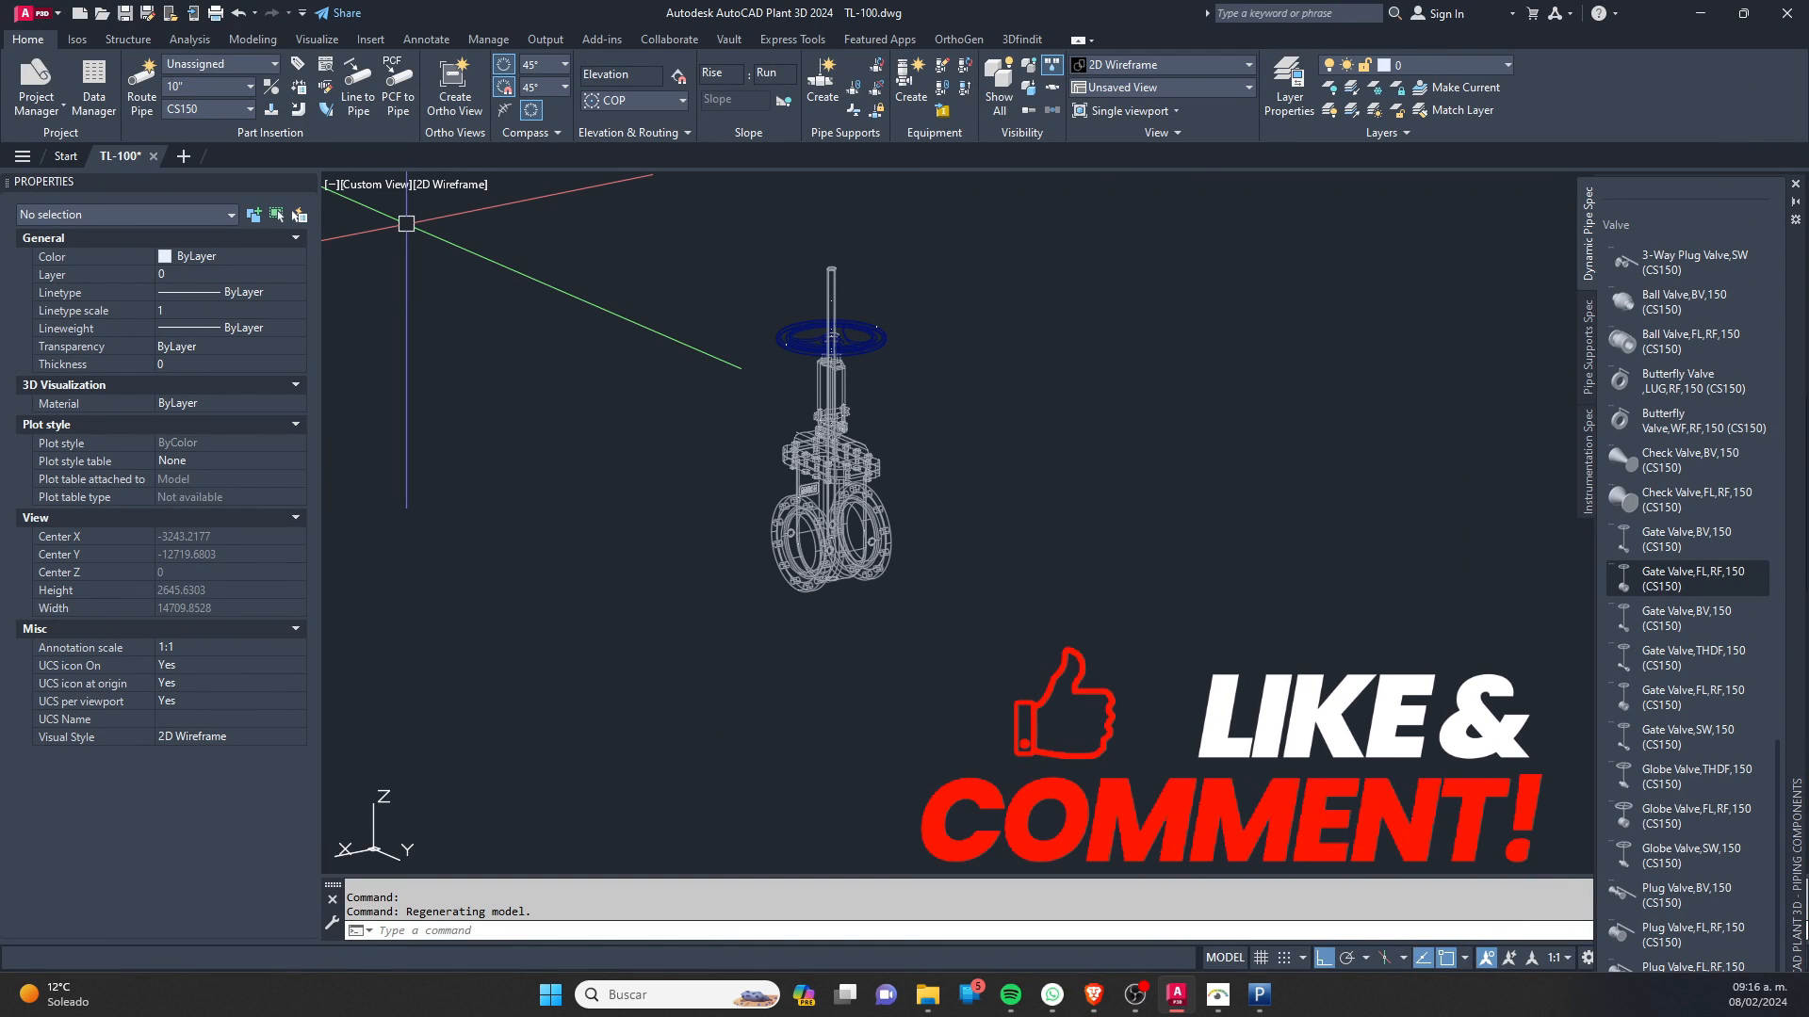
Step: Switch to AutoCAD_Plant_3D_De-mystifying_Isos.pdf and examine the symbol tables around pages 17 to 19, focusing on the valve SKEYs and block names
key("super+e")
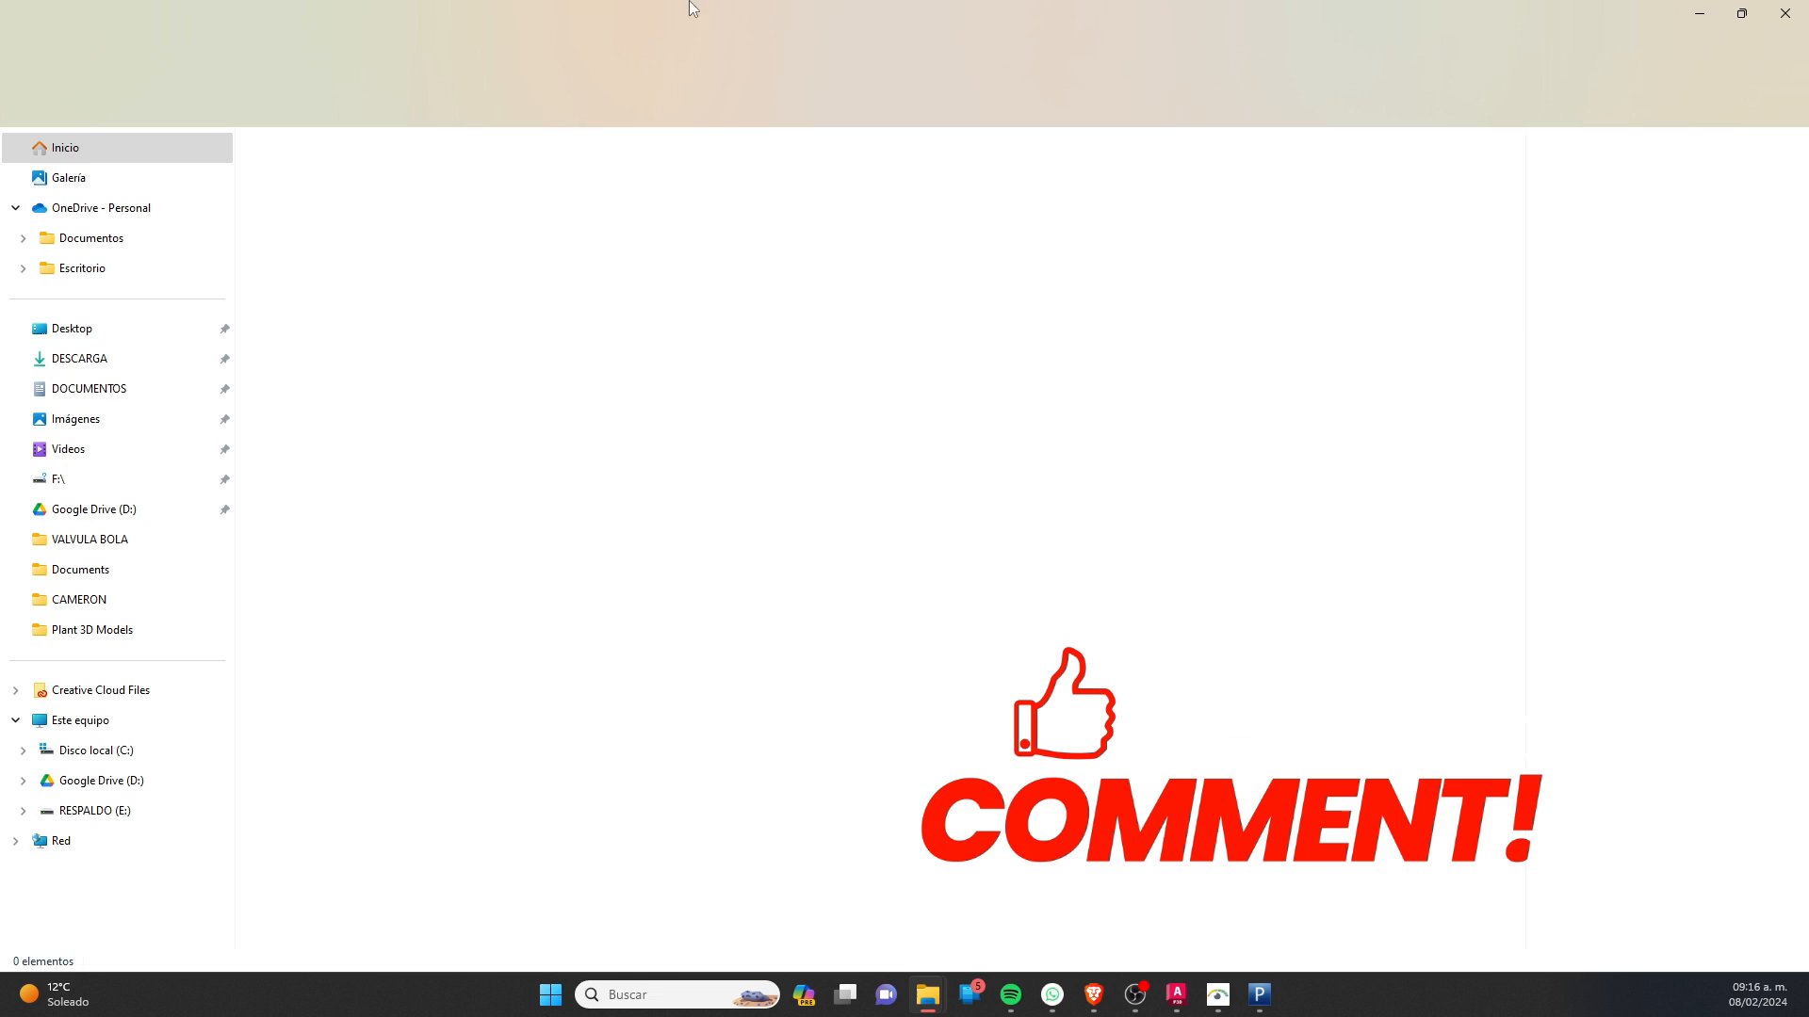
left_click_drag(772, 12, 0, 38)
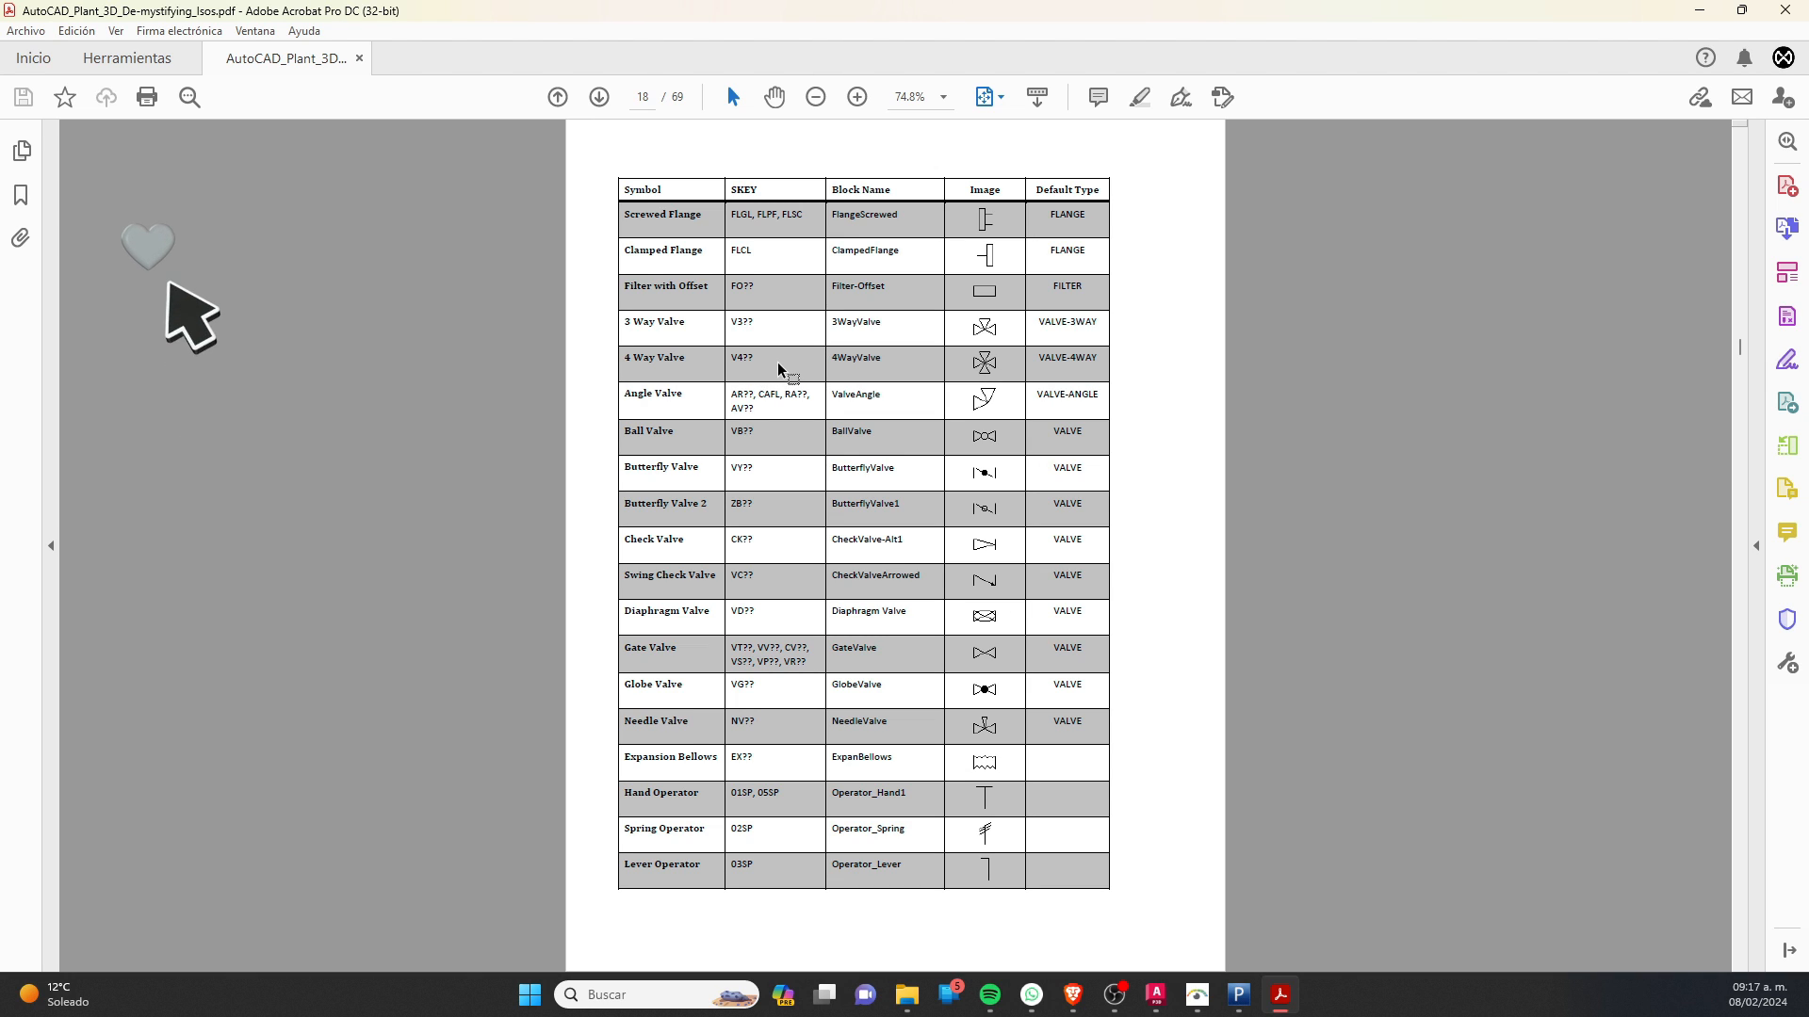
scroll(940, 492, "up", 1)
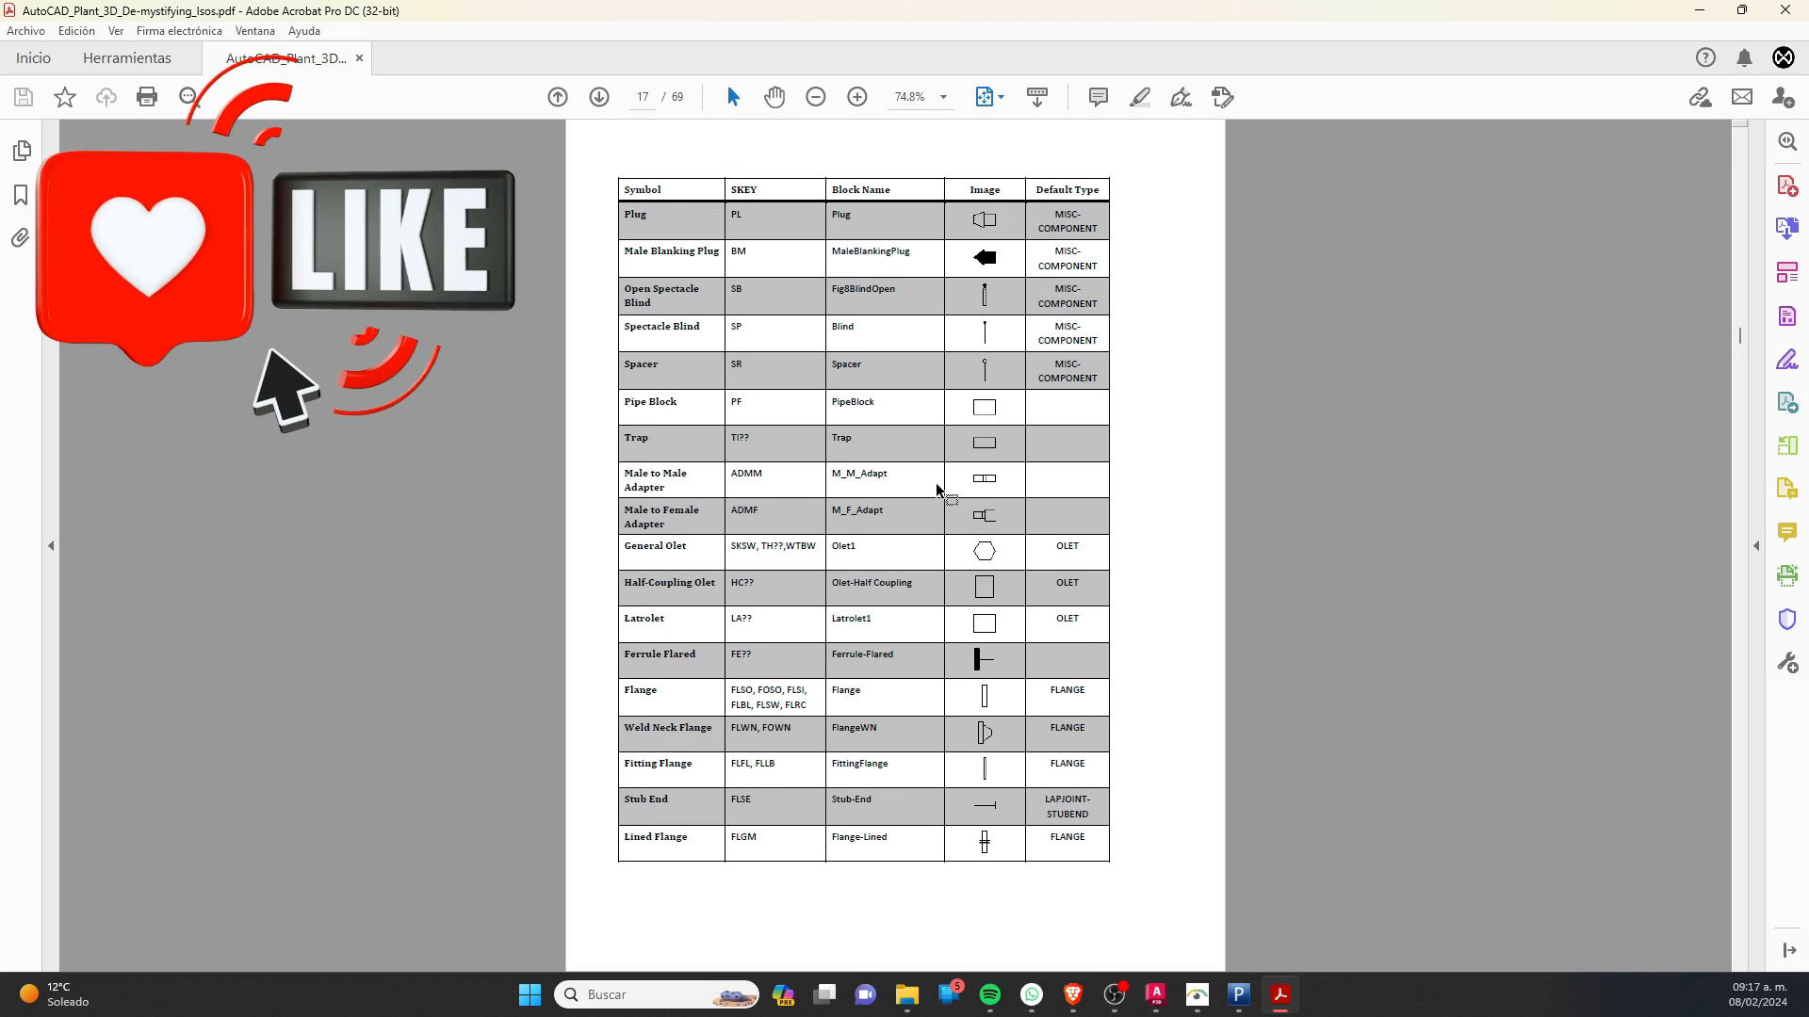
scroll(989, 468, "down", 1)
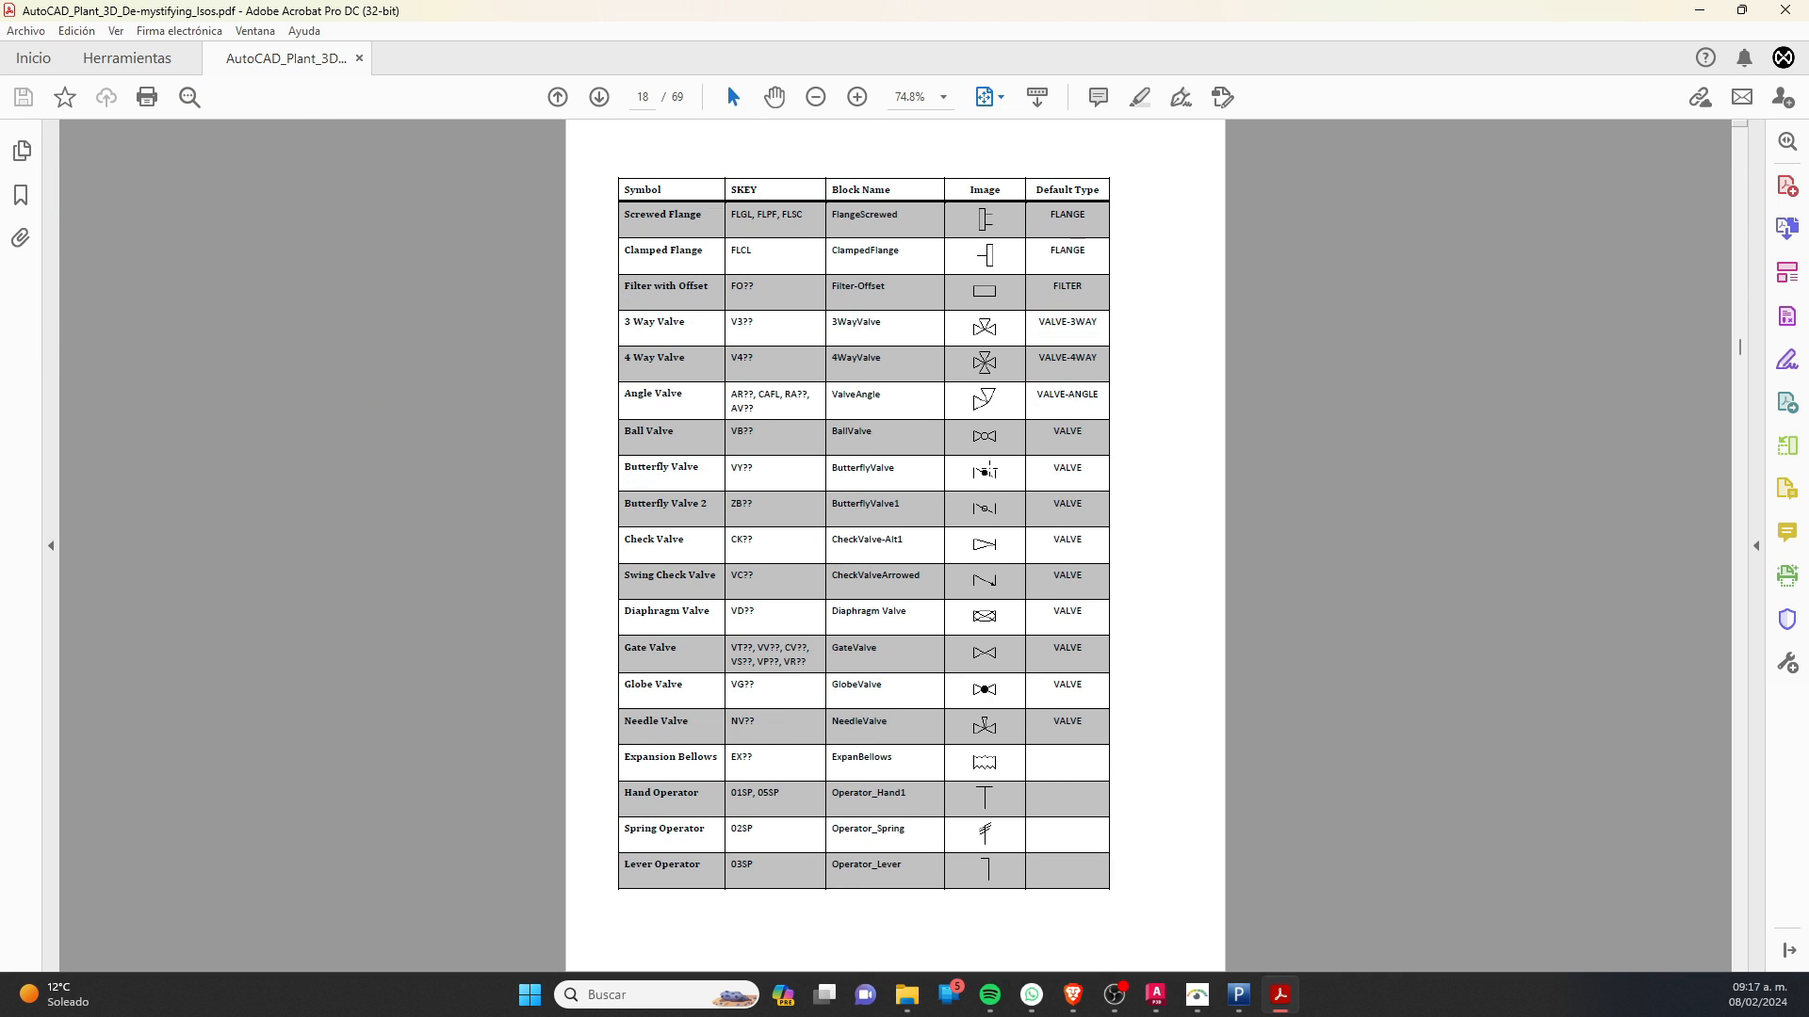
scroll(857, 511, "down", 1)
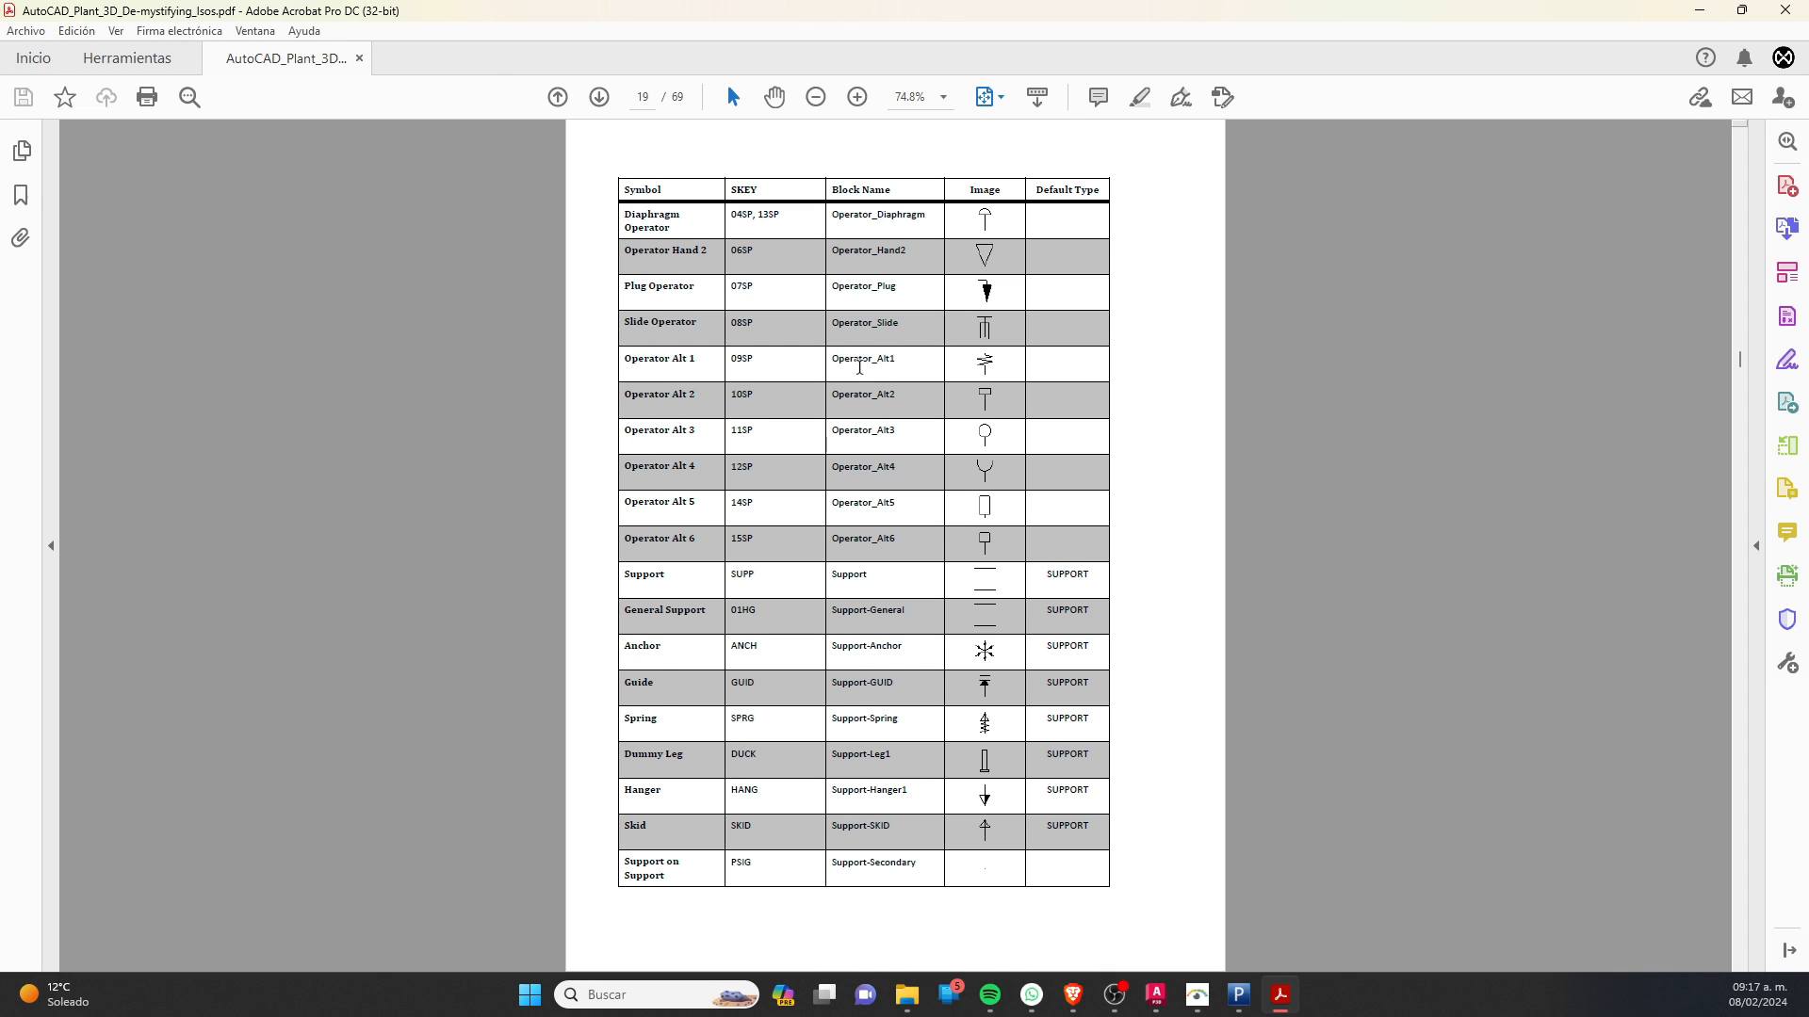
scroll(859, 372, "up", 4)
scroll(860, 395, "down", 2)
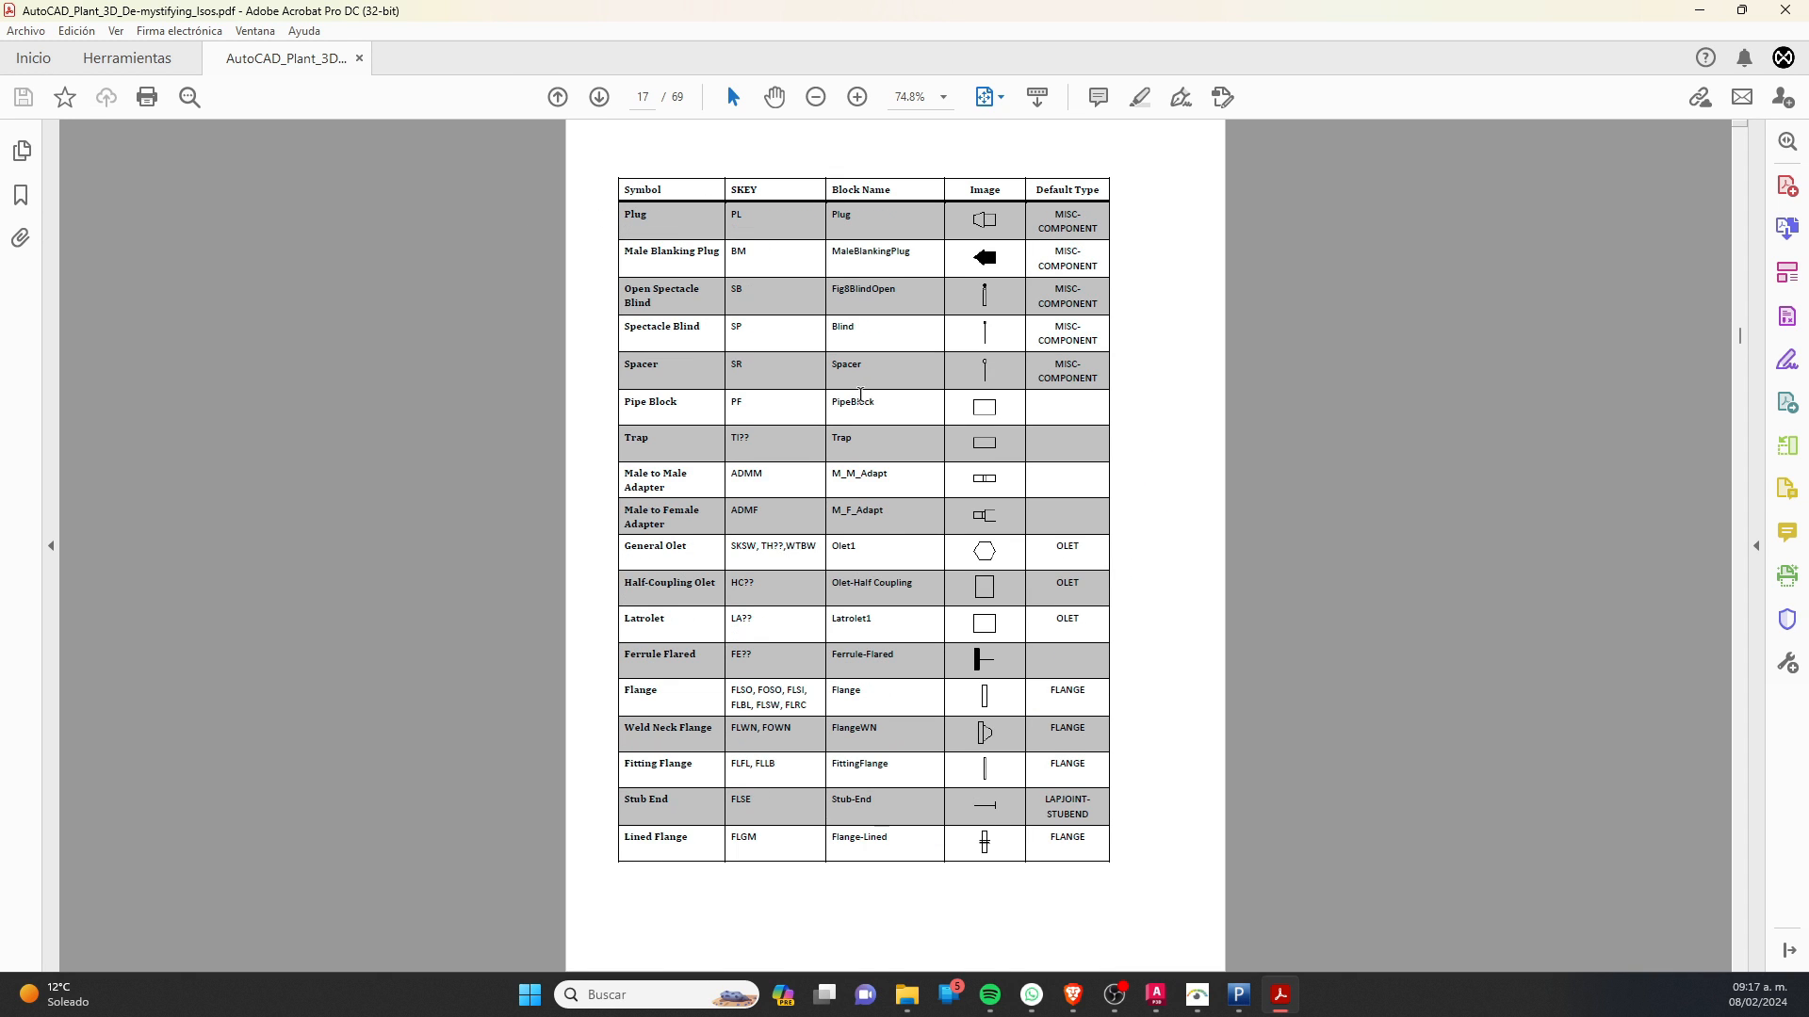
scroll(860, 396, "down", 2)
scroll(860, 396, "up", 2)
scroll(938, 476, "down", 1)
scroll(980, 485, "up", 2, "ctrl")
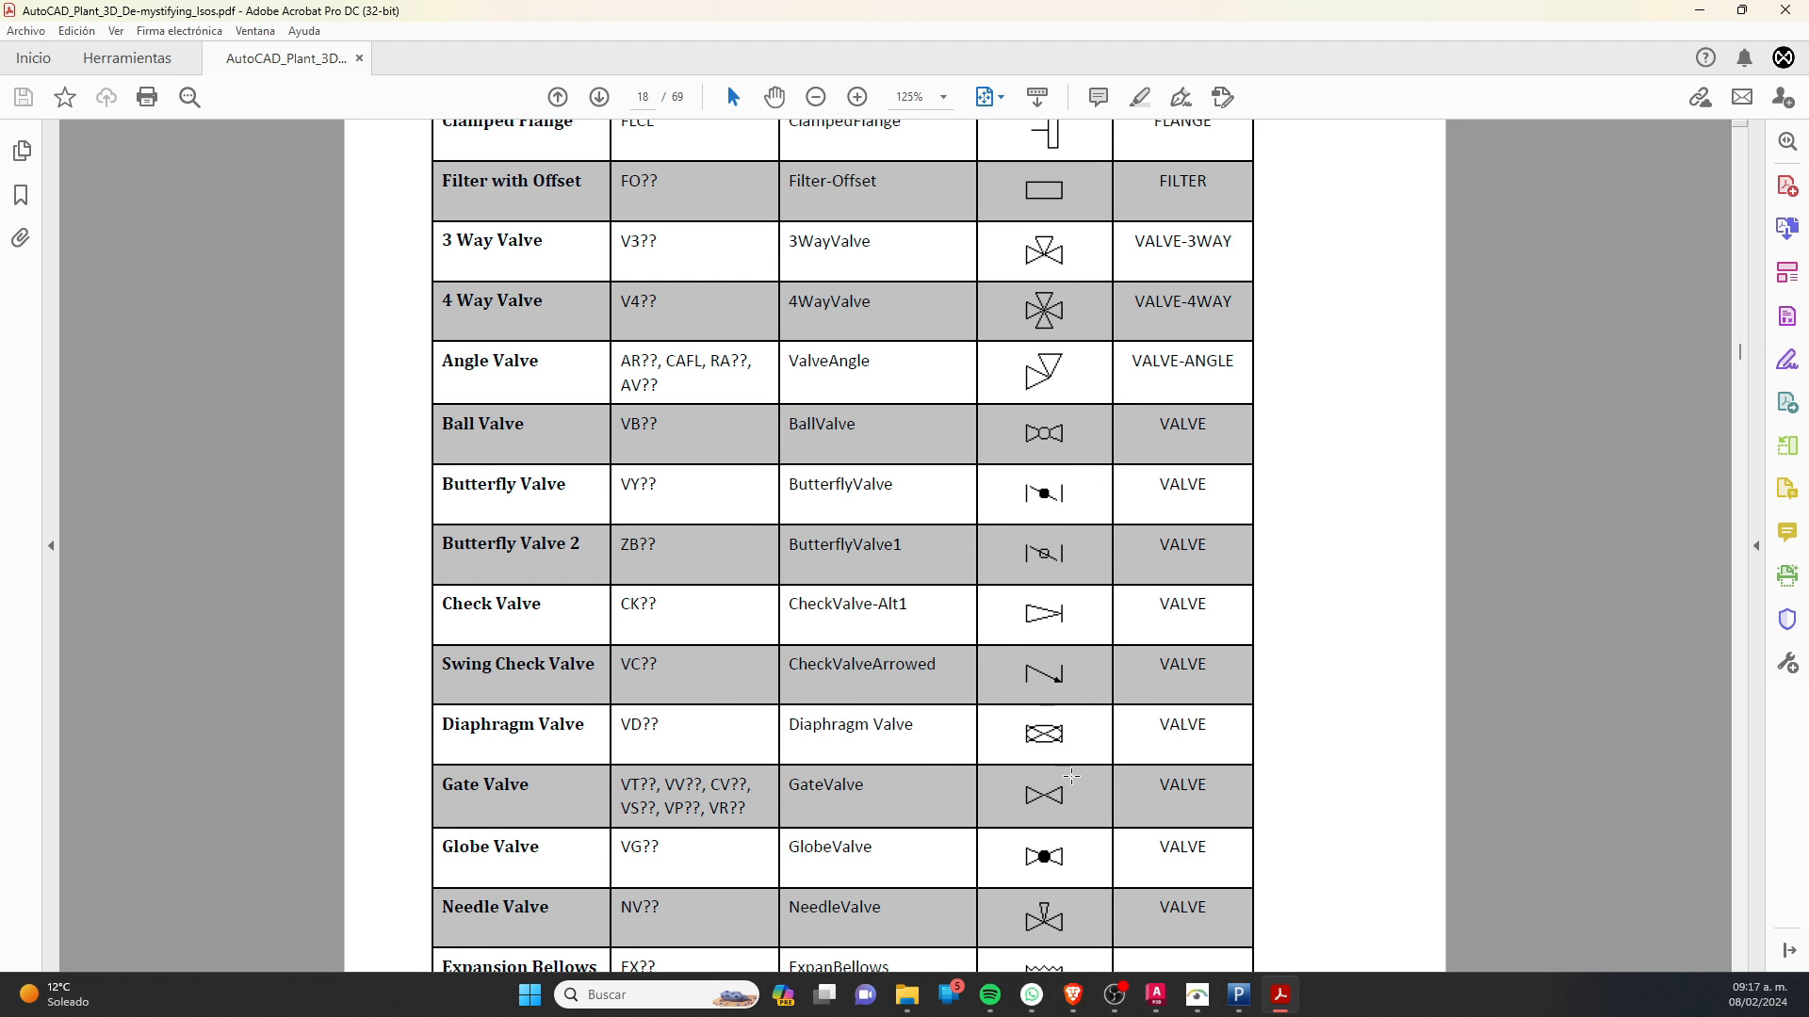
Step: Mark the Gate Valve row in the PDF's symbol table and read its SKEYs, block name and default type
left_click_drag(1230, 774, 593, 827)
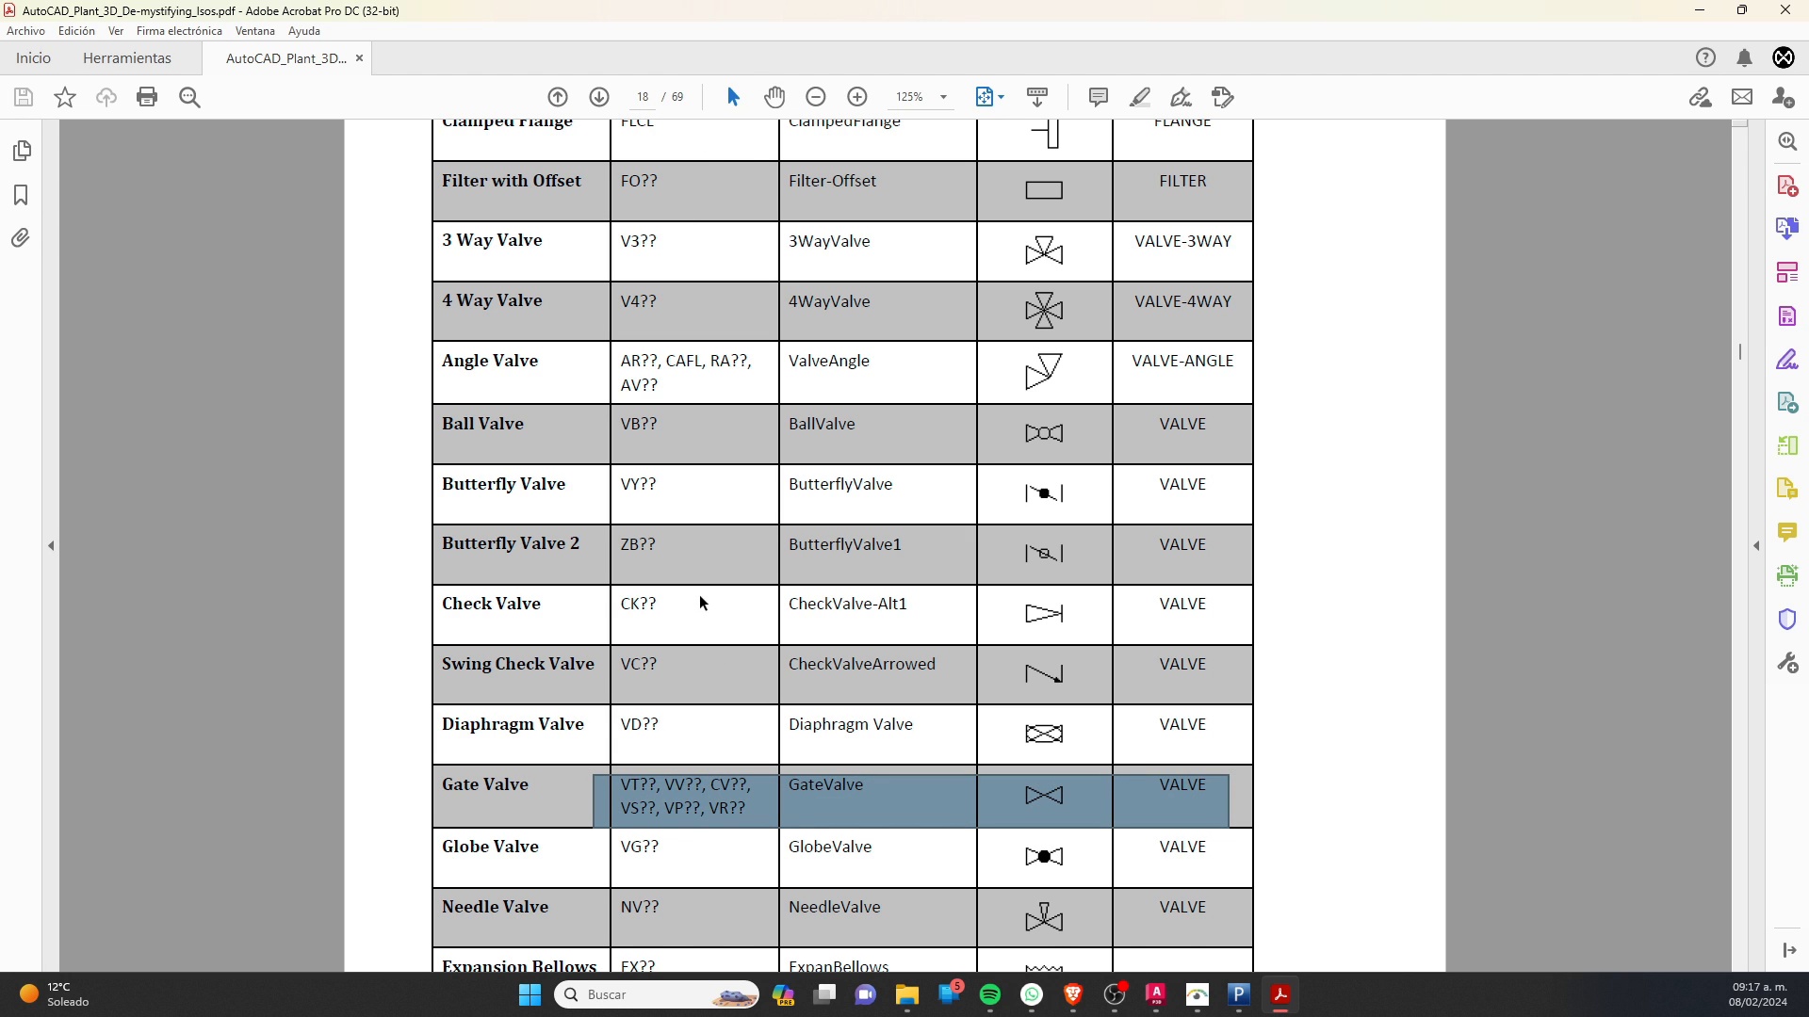
scroll(702, 603, "up", 3)
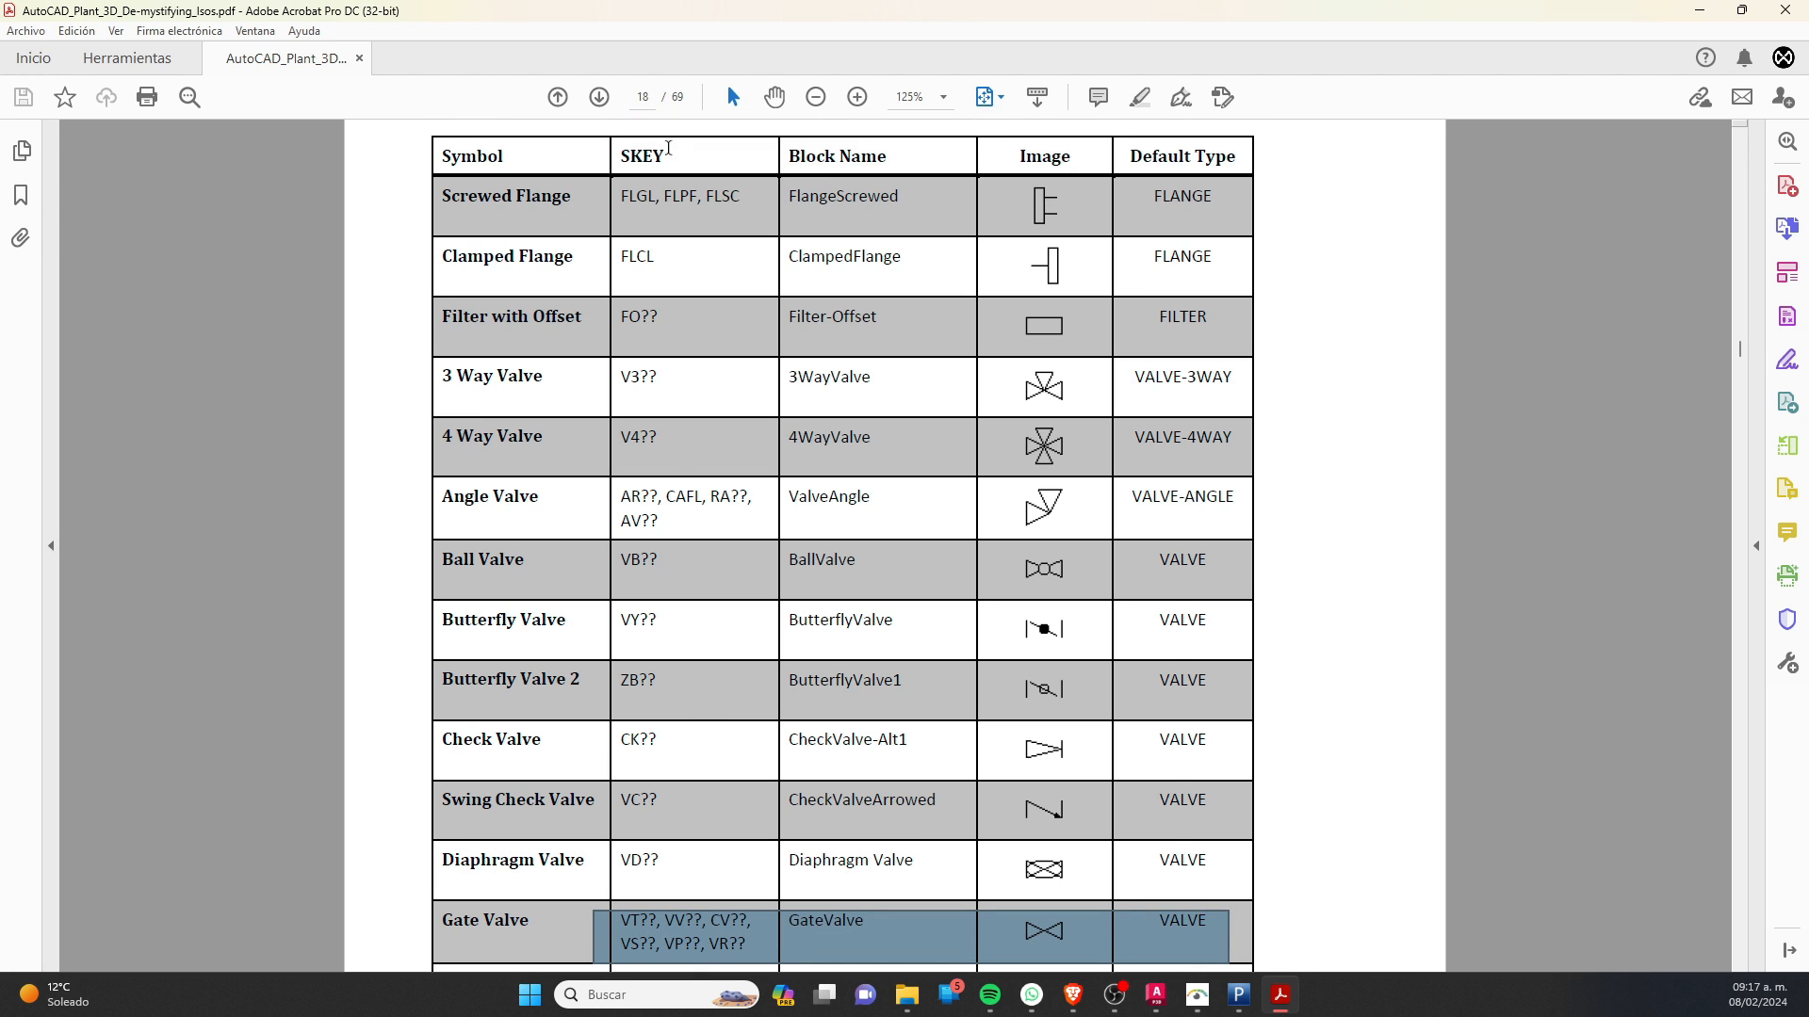
scroll(719, 383, "down", 1)
scroll(731, 754, "down", 1)
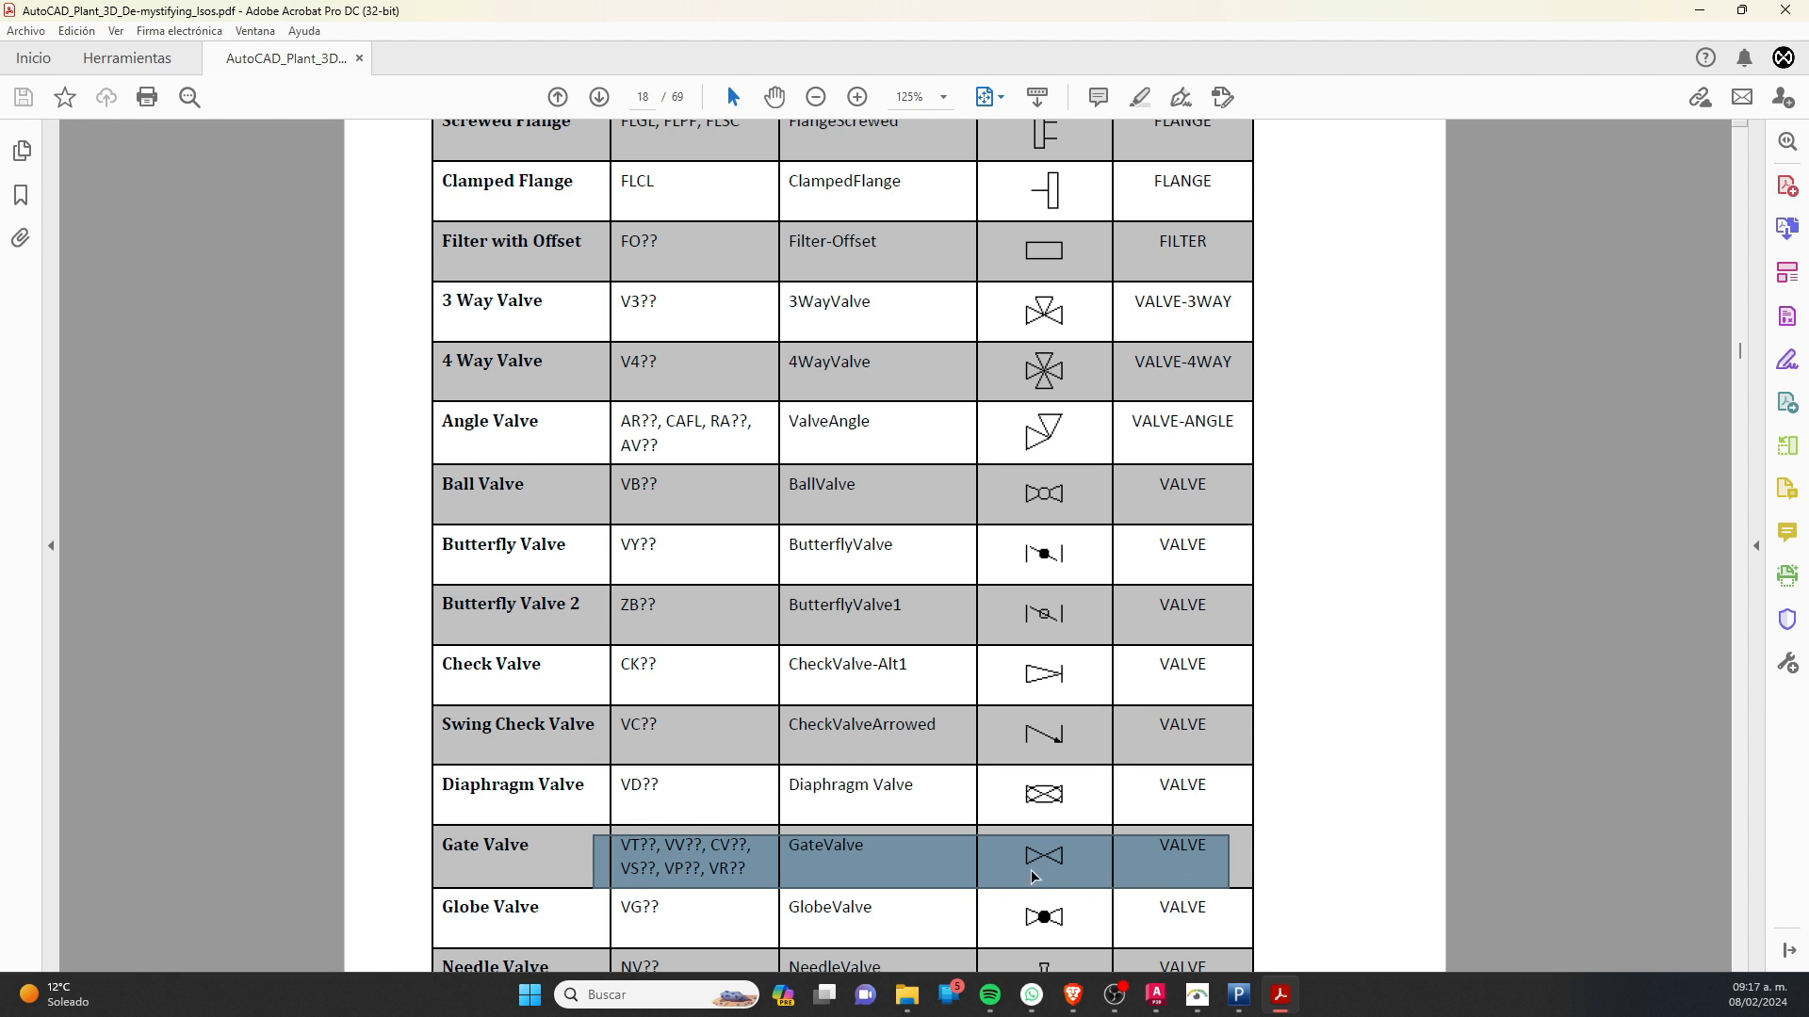
Step: Switch to AutoCAD Plant 3D and define a custom part of type Valve, using the gate valve block from the model as its graphics
left_click(1699, 11)
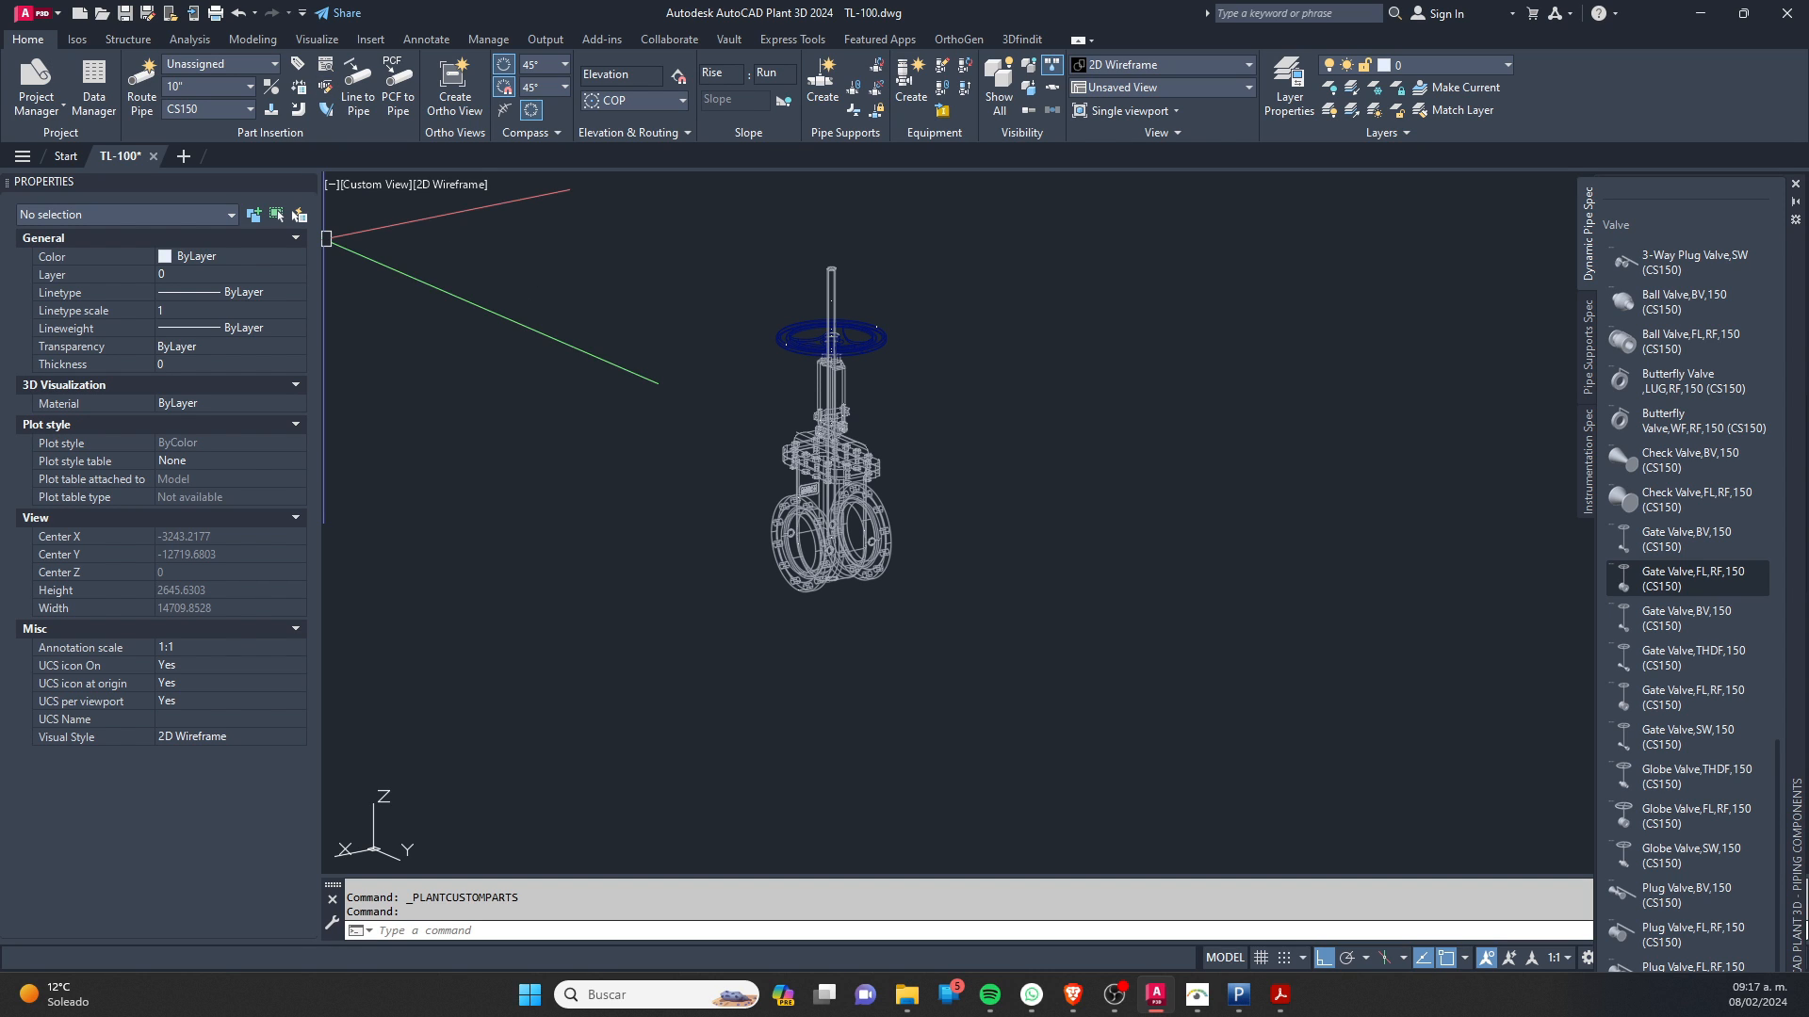
left_click_drag(83, 323, 6, 275)
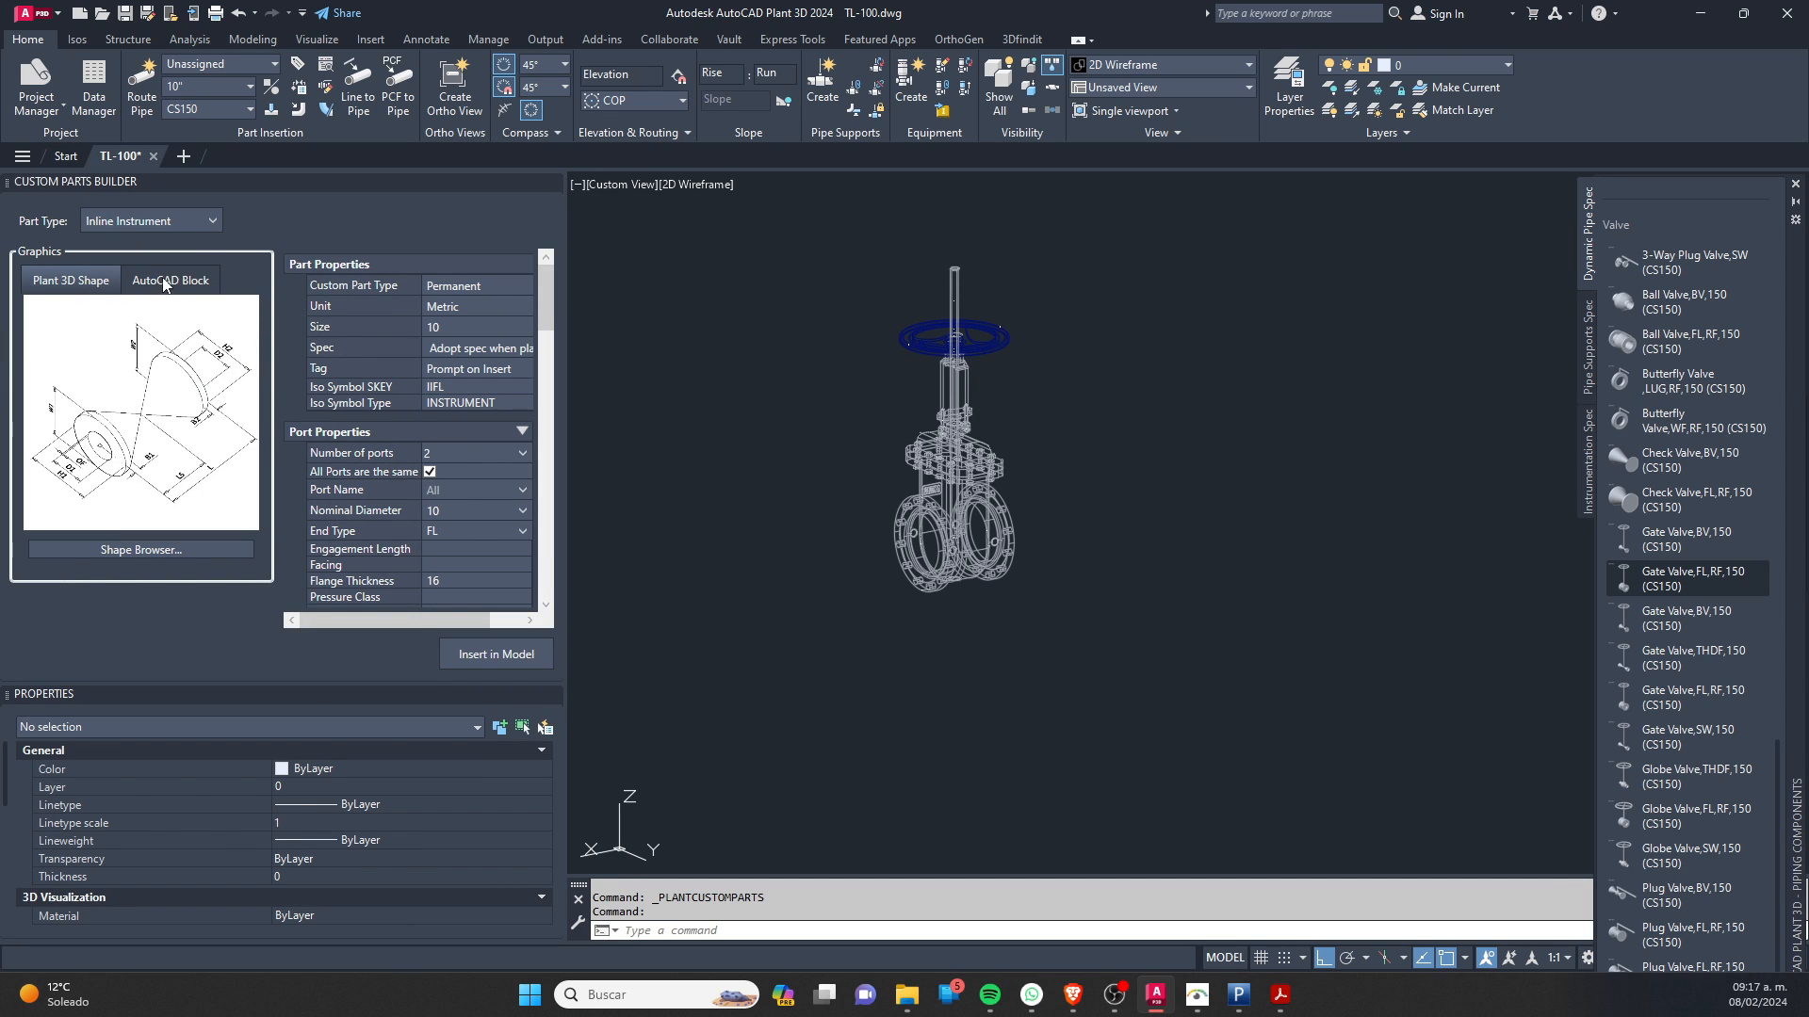
left_click(171, 287)
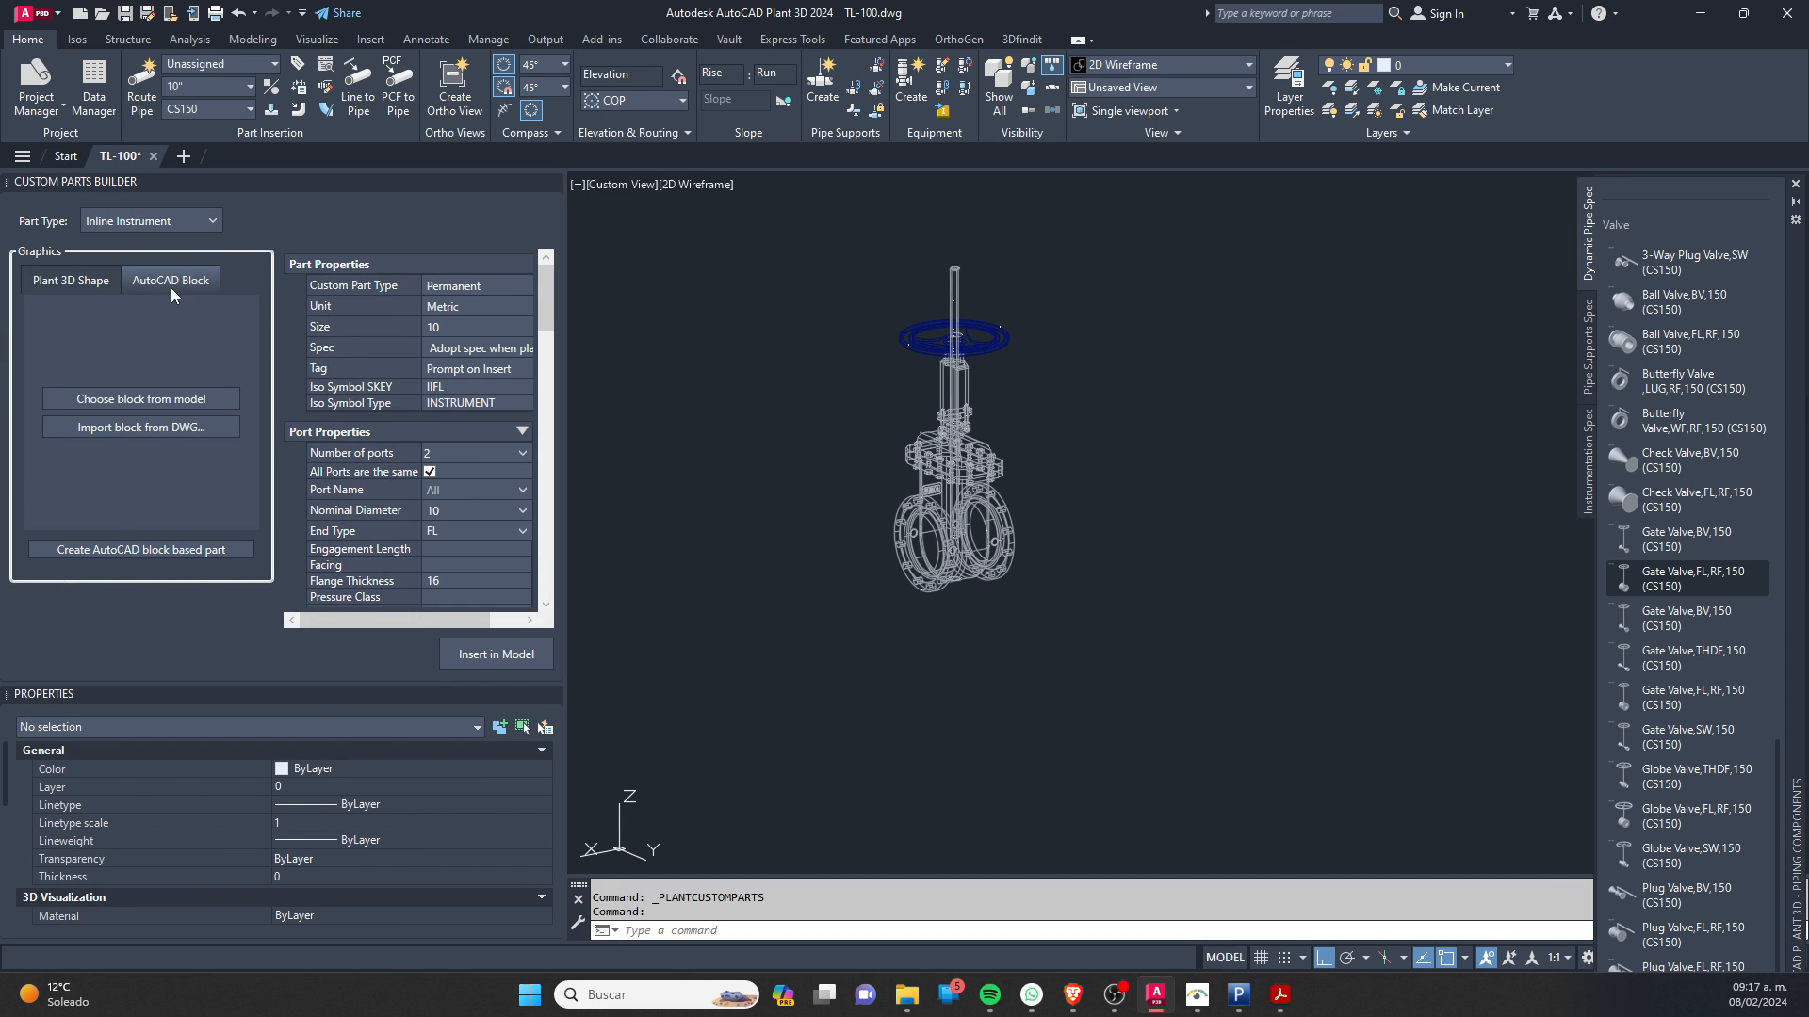
left_click(167, 223)
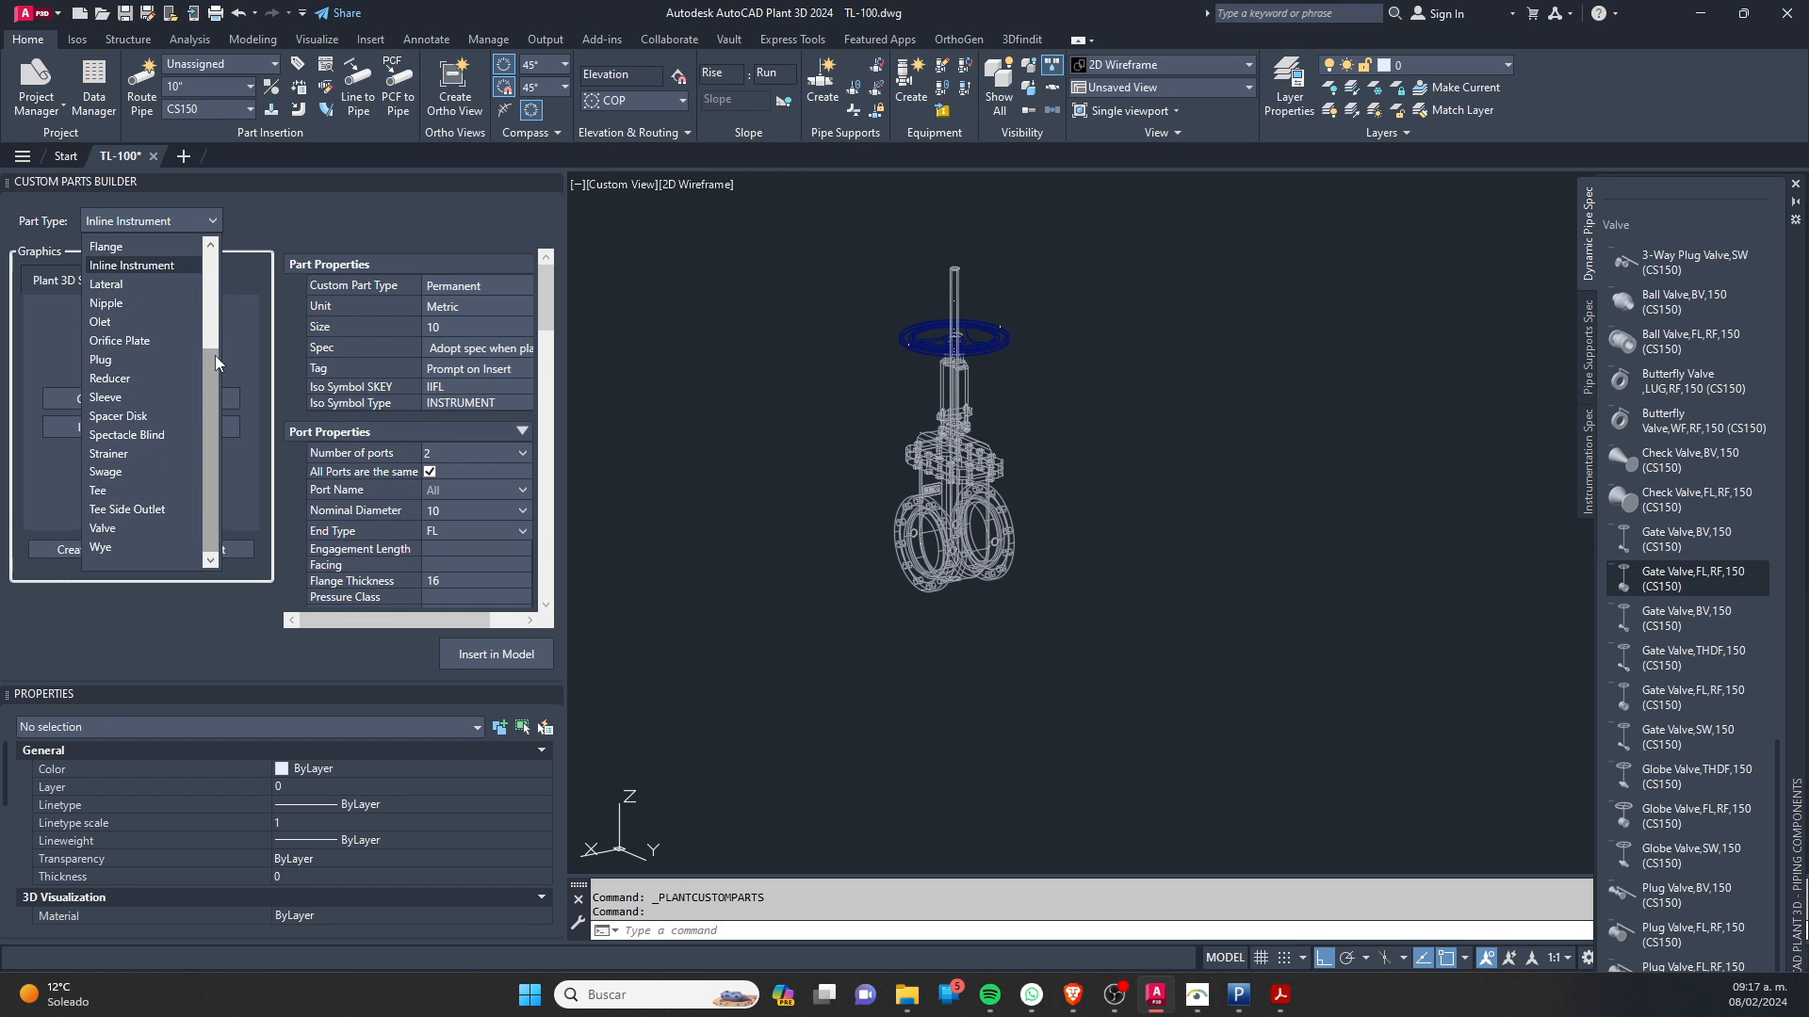
left_click(120, 527)
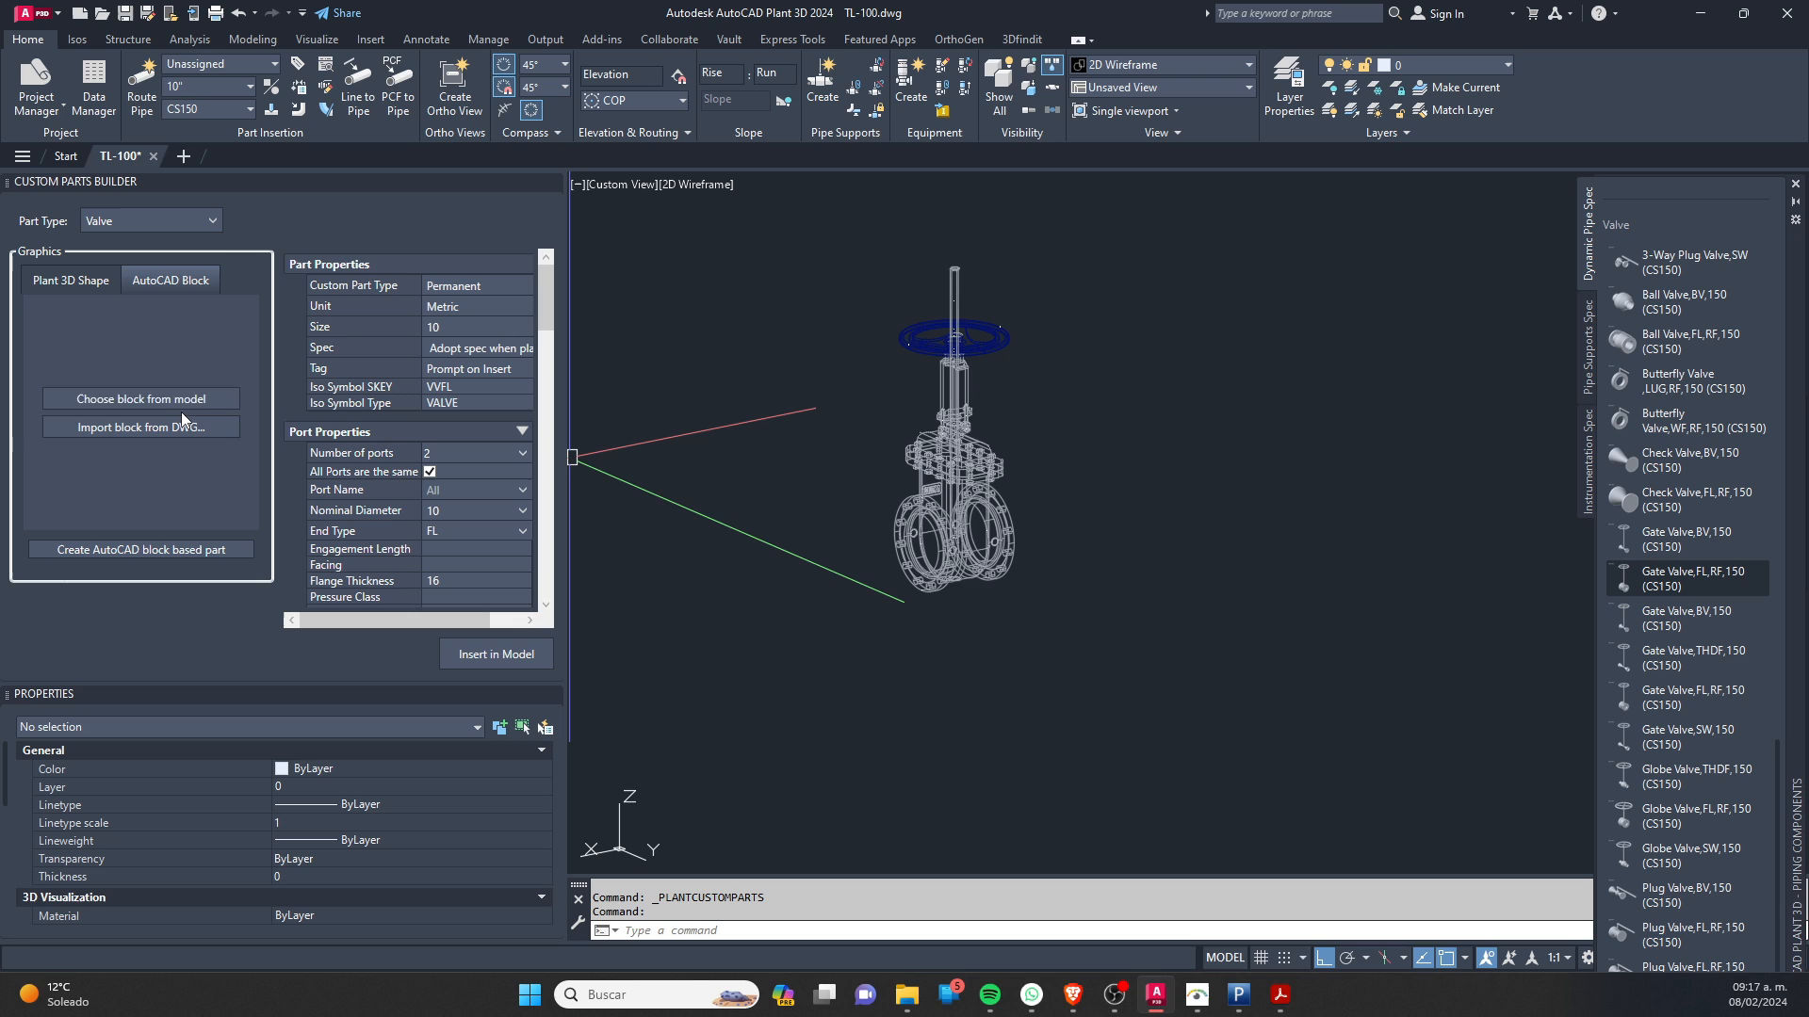
left_click(143, 400)
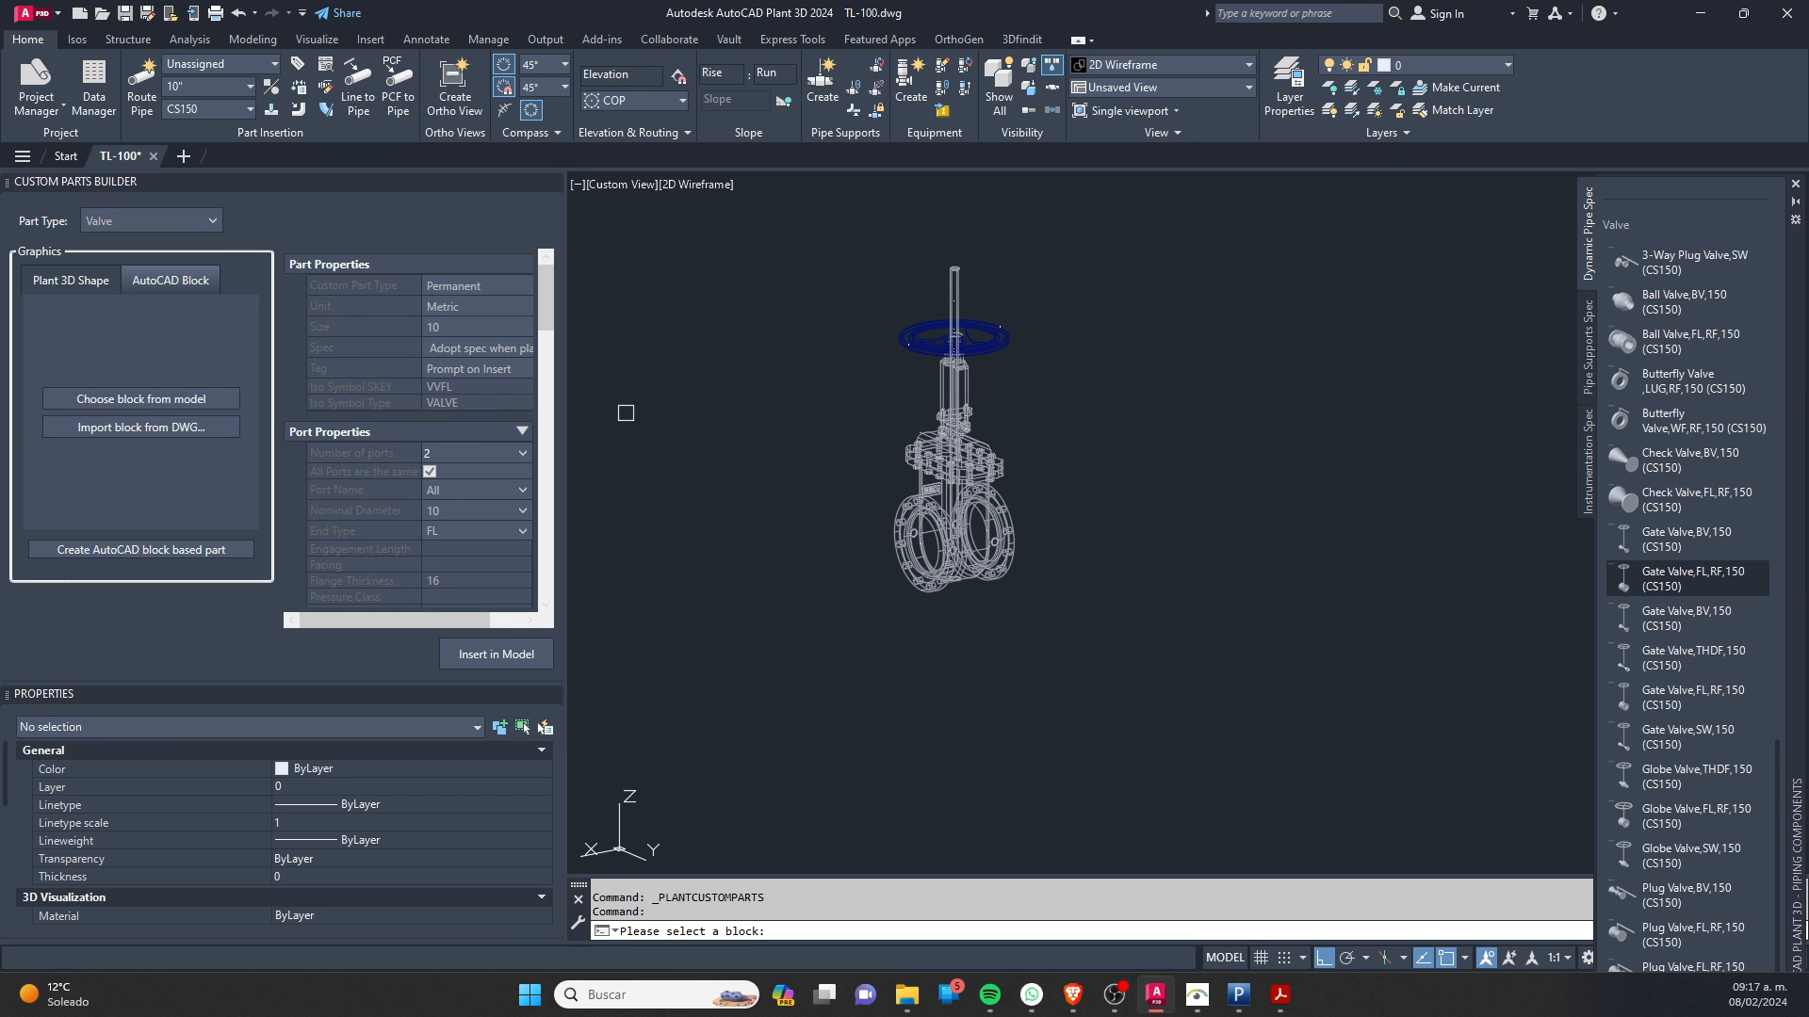
left_click(945, 464)
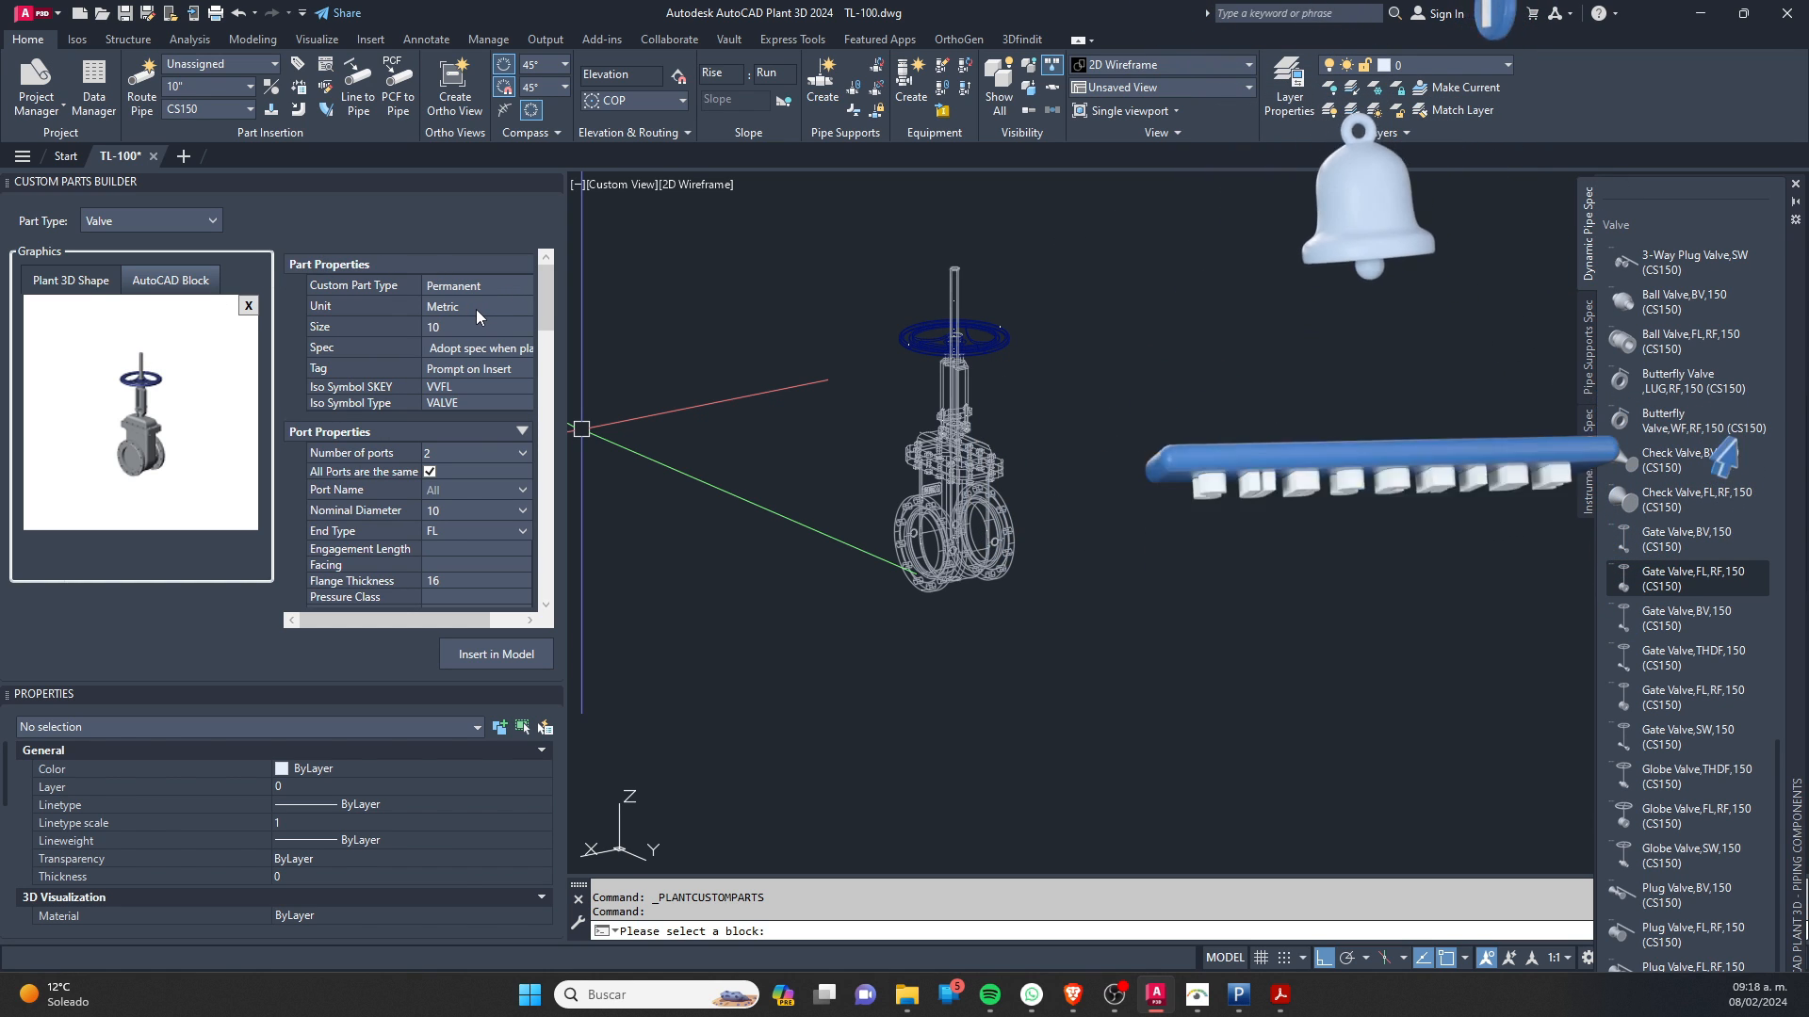
Step: Set the custom valve's unit to Imperial, its size to 10" and its spec to CS150
left_click(467, 303)
left_click(469, 330)
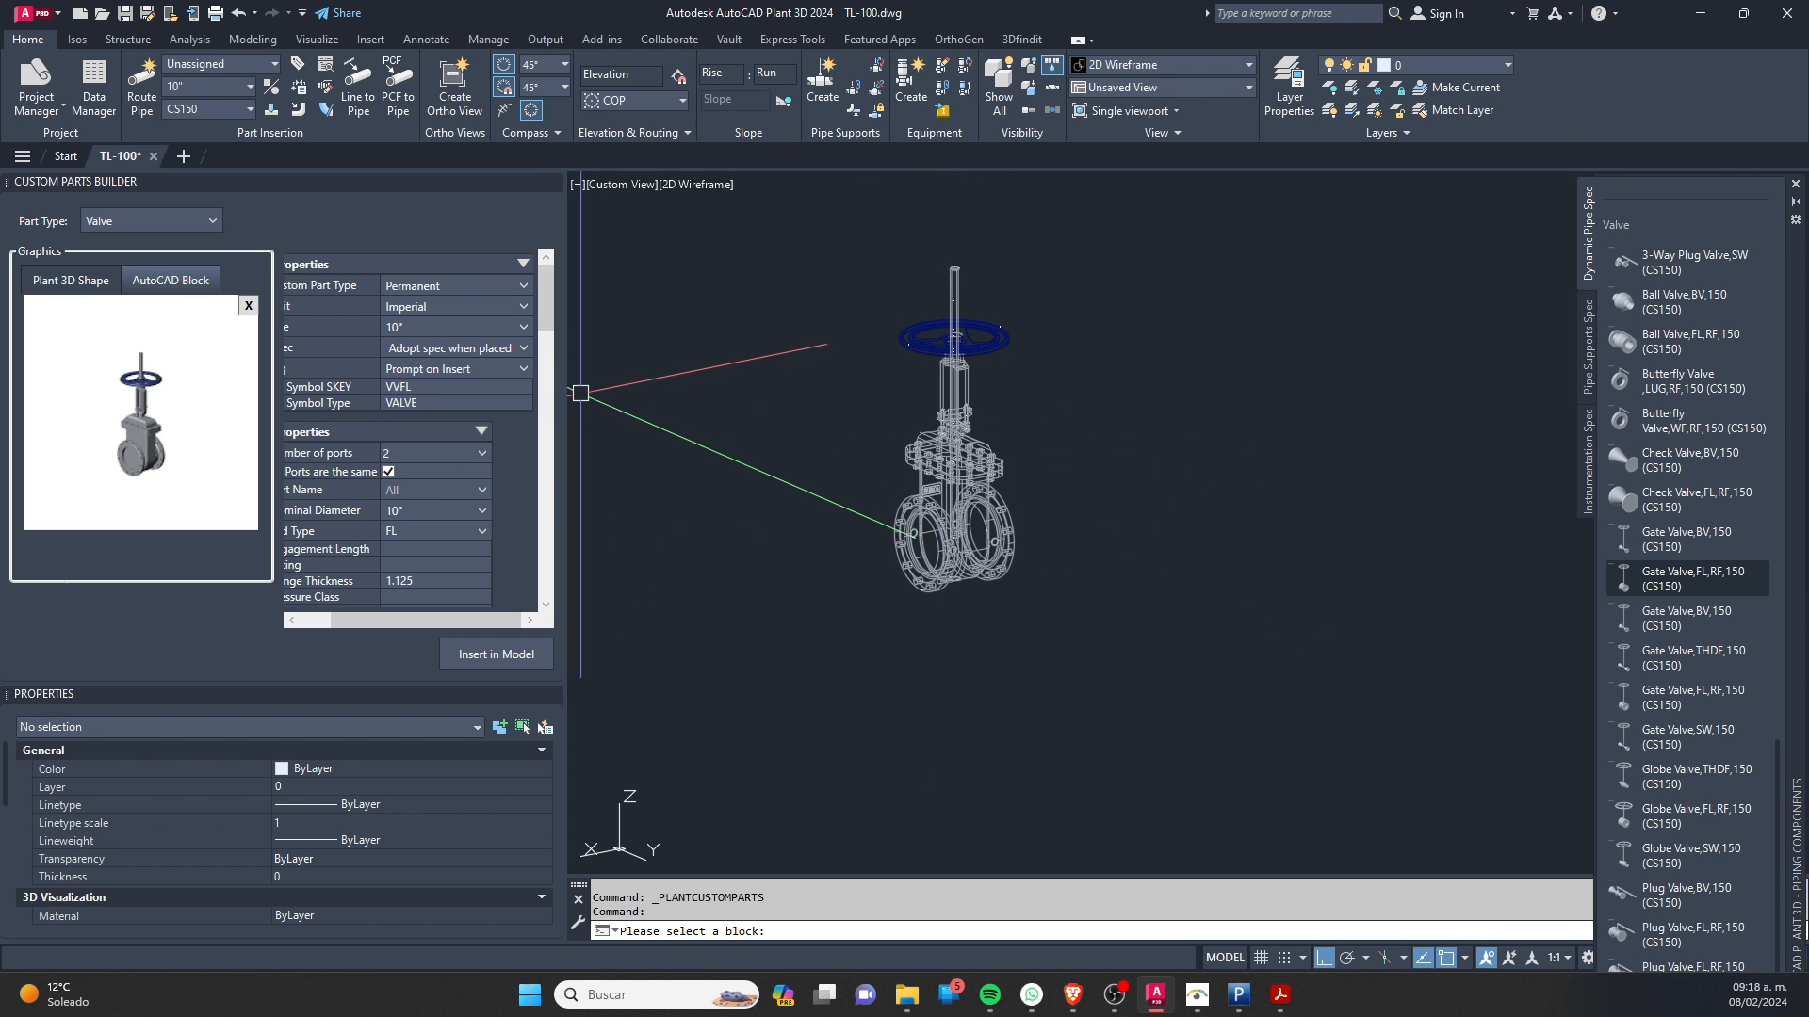
left_click_drag(568, 394, 671, 393)
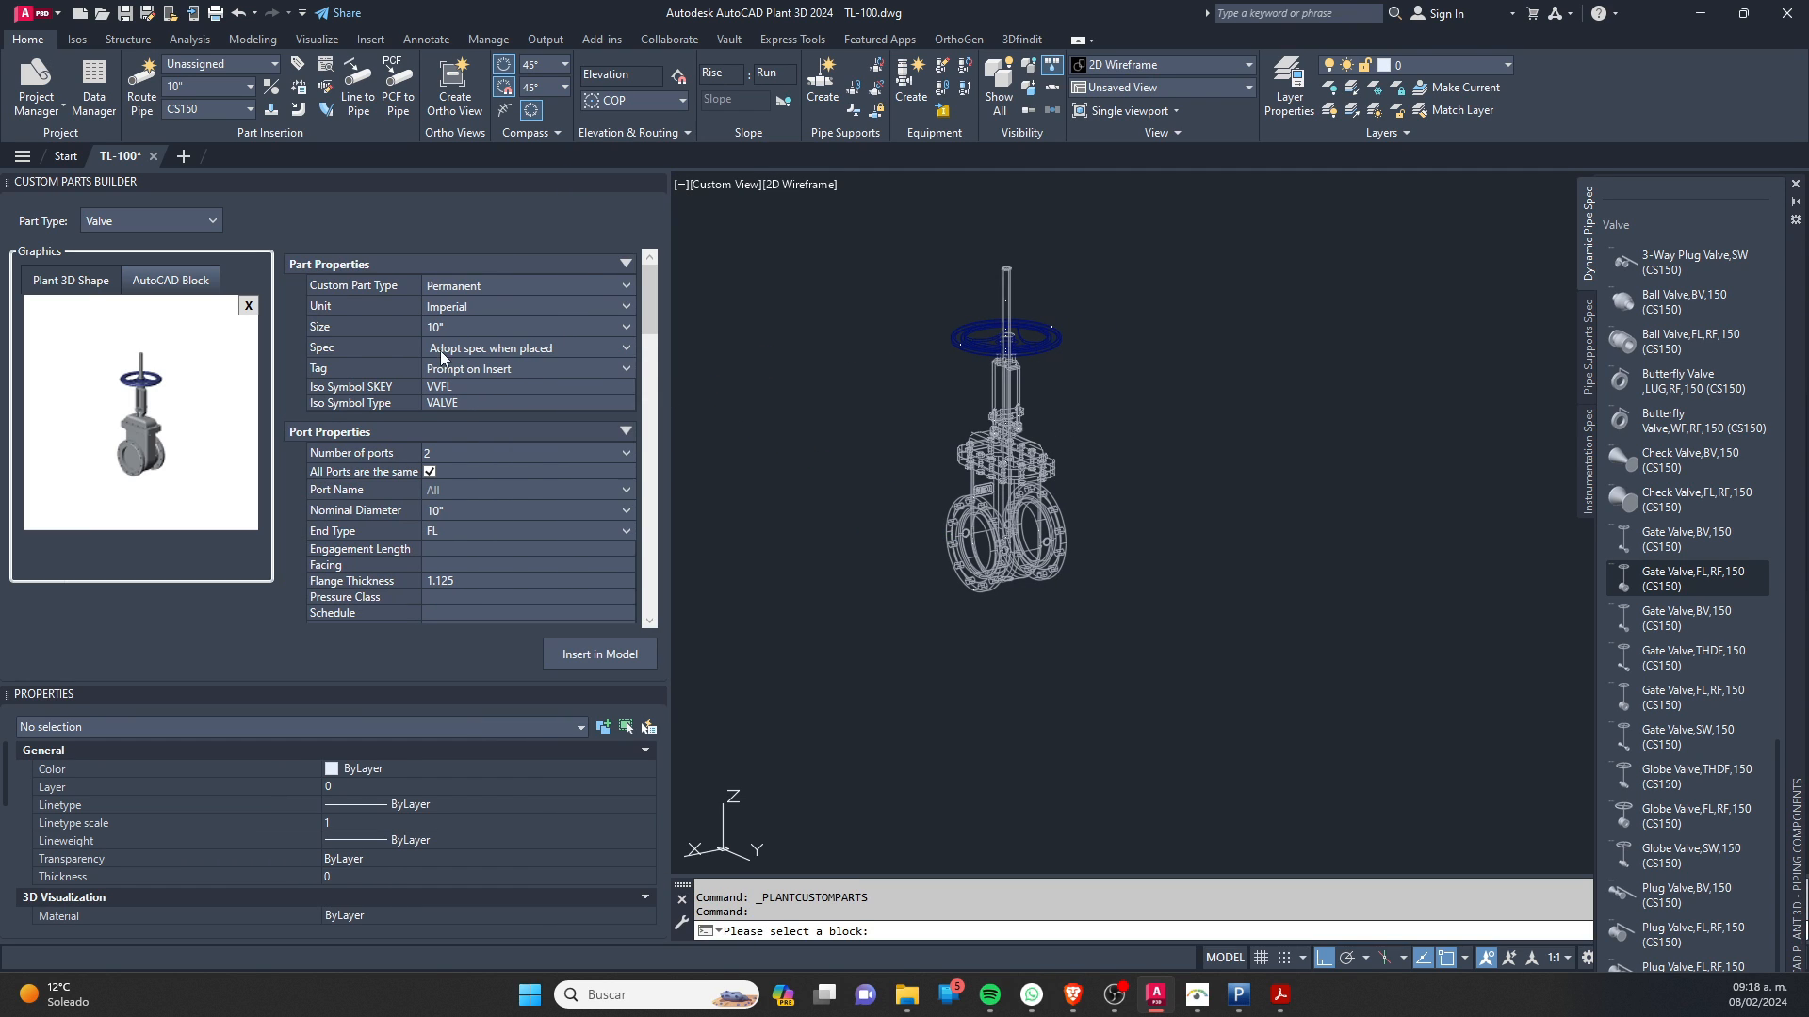
left_click(503, 347)
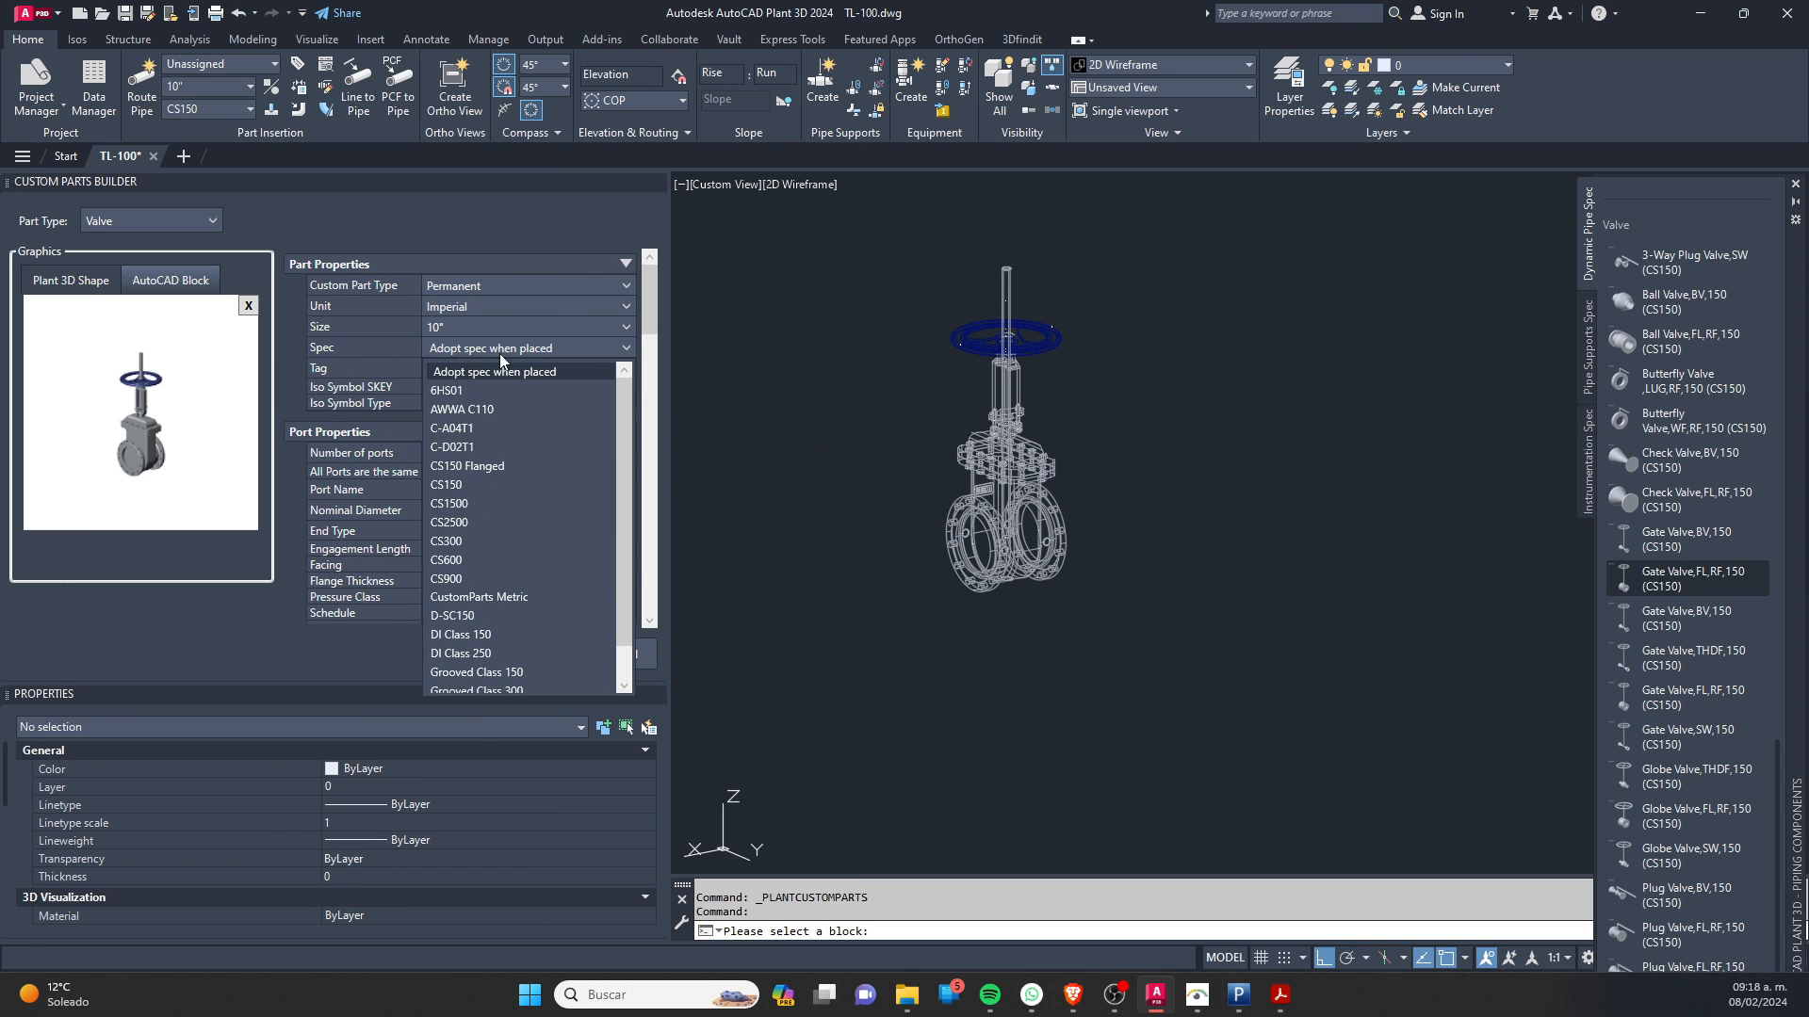
left_click(467, 481)
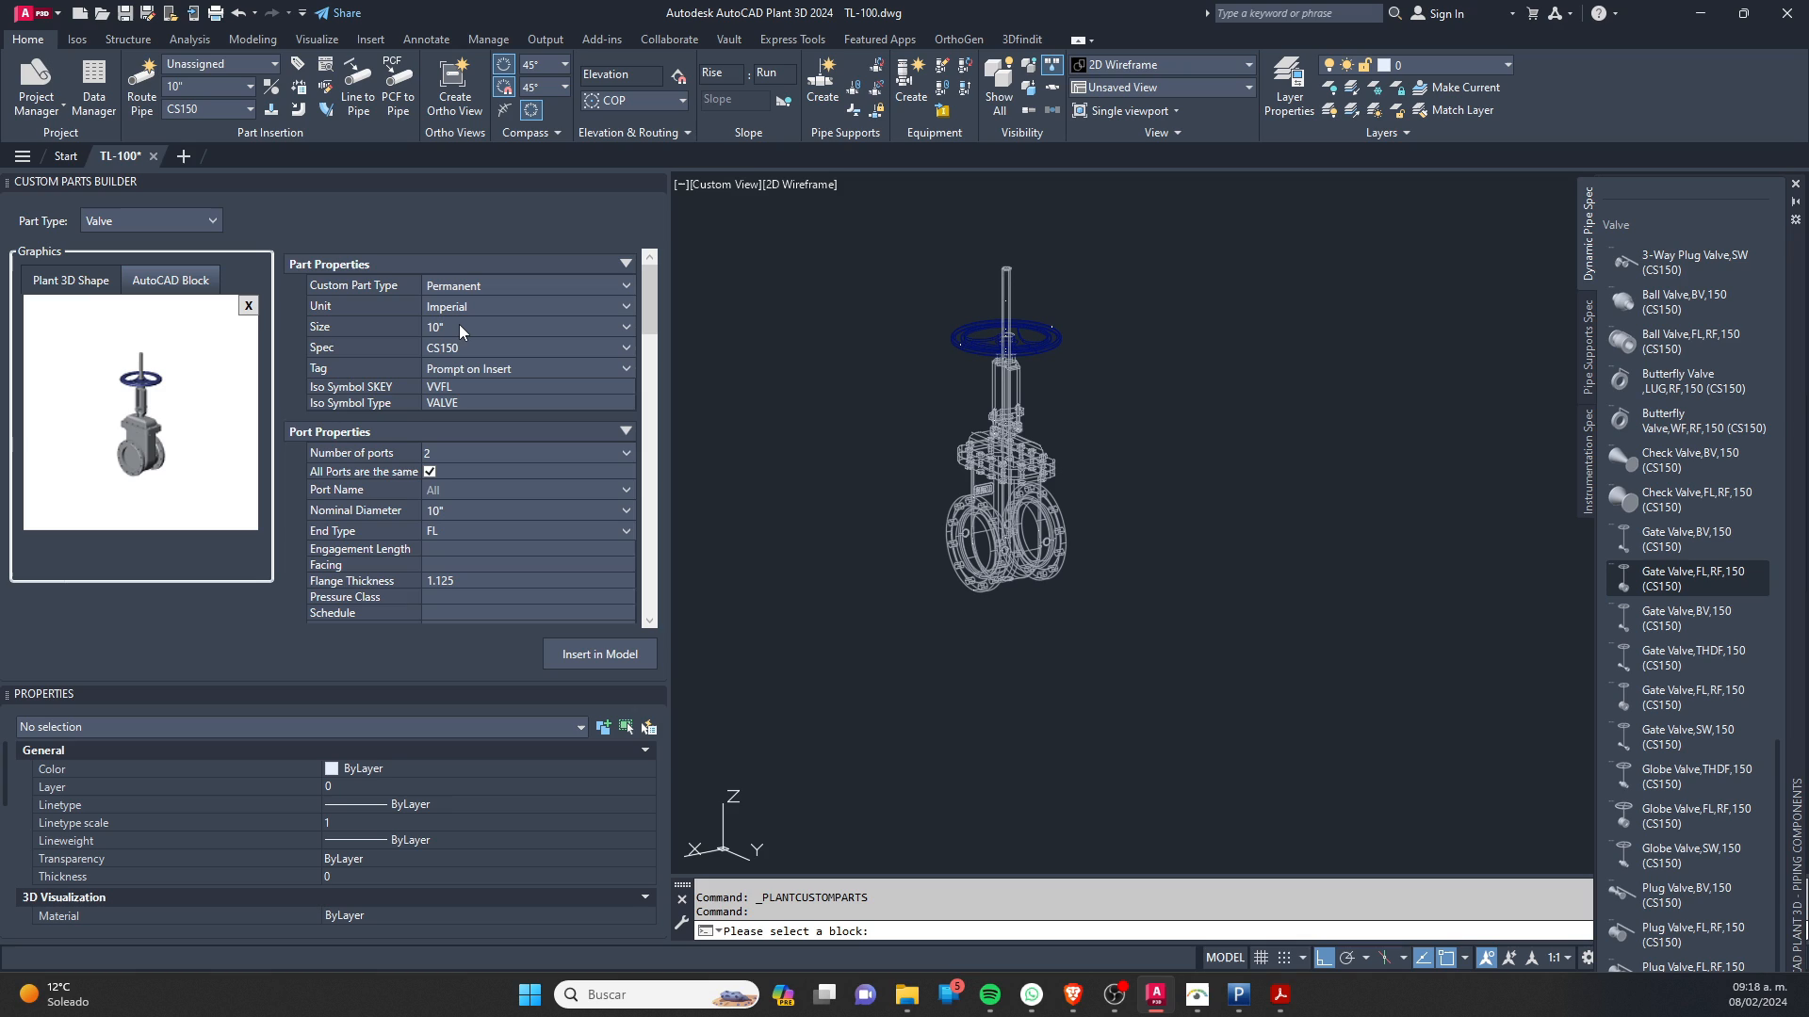
Step: Switch to AutoCAD_Plant_3D_De-mystifying_Isos.pdf, place it beside the custom part's properties and examine the Gate Valve SKEYs
left_click(455, 386)
left_click(479, 404)
left_click(479, 388)
left_click(1280, 994)
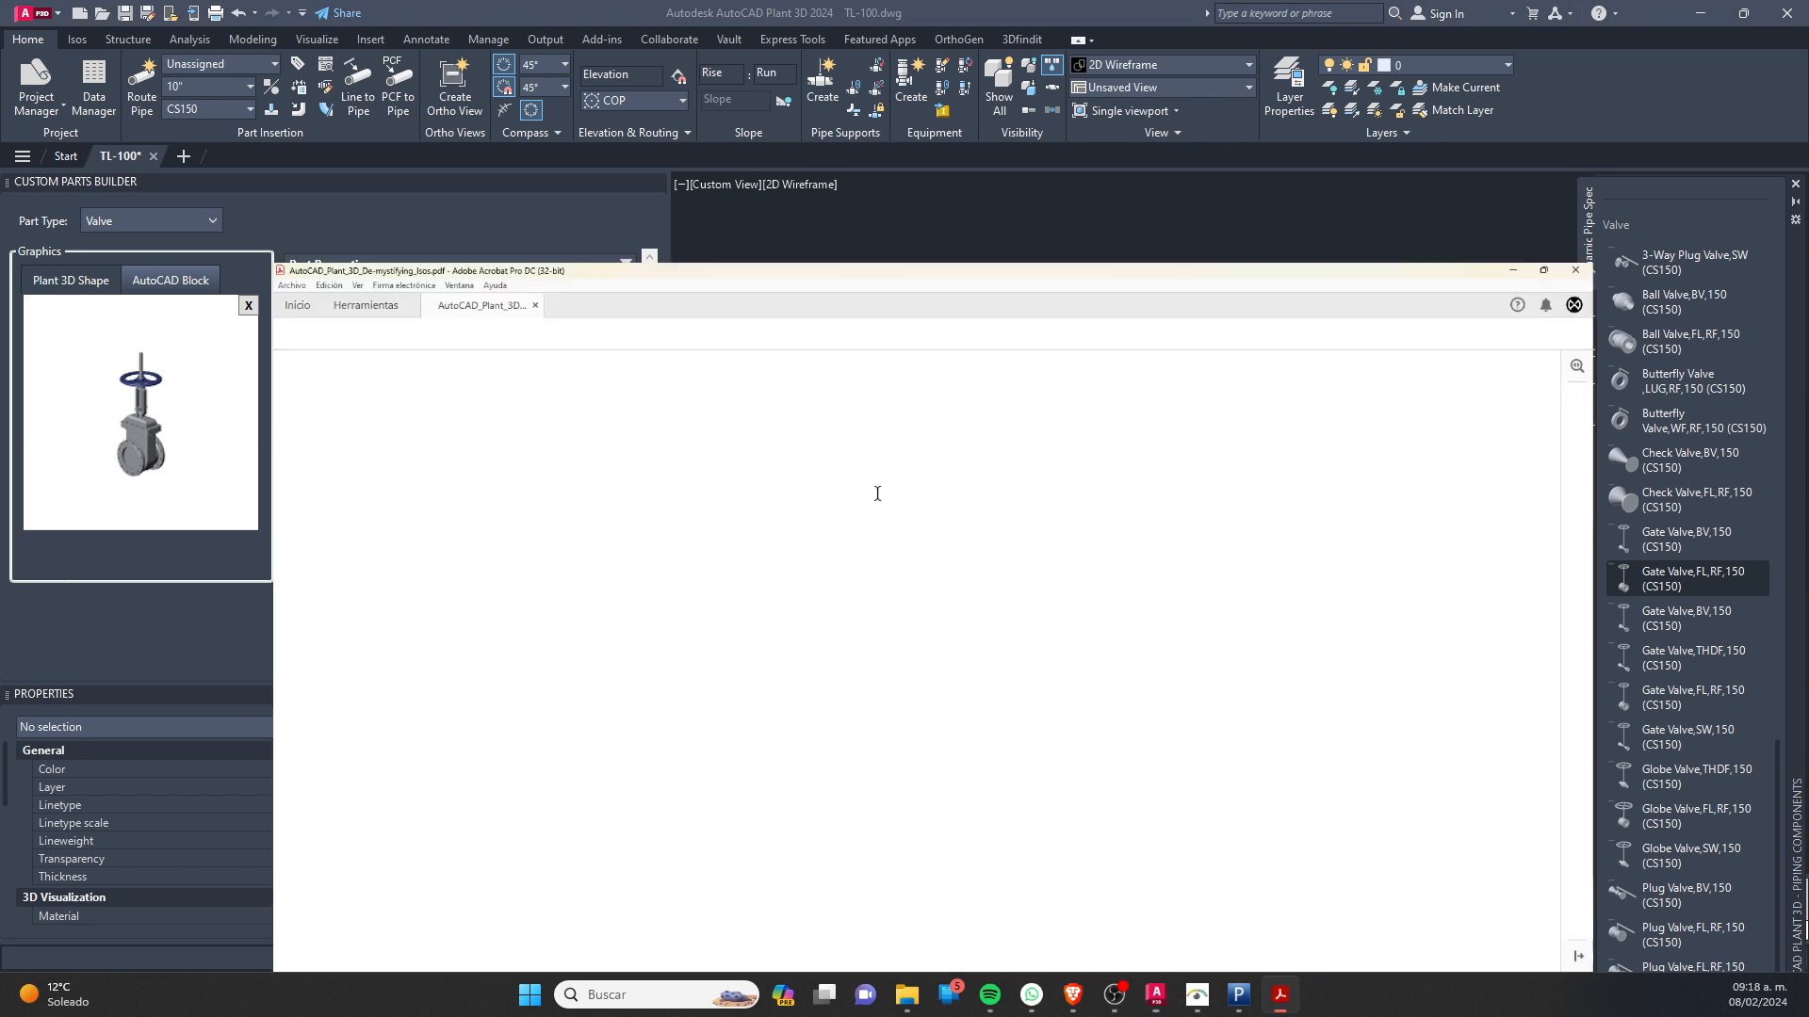
scroll(721, 730, "down", 1)
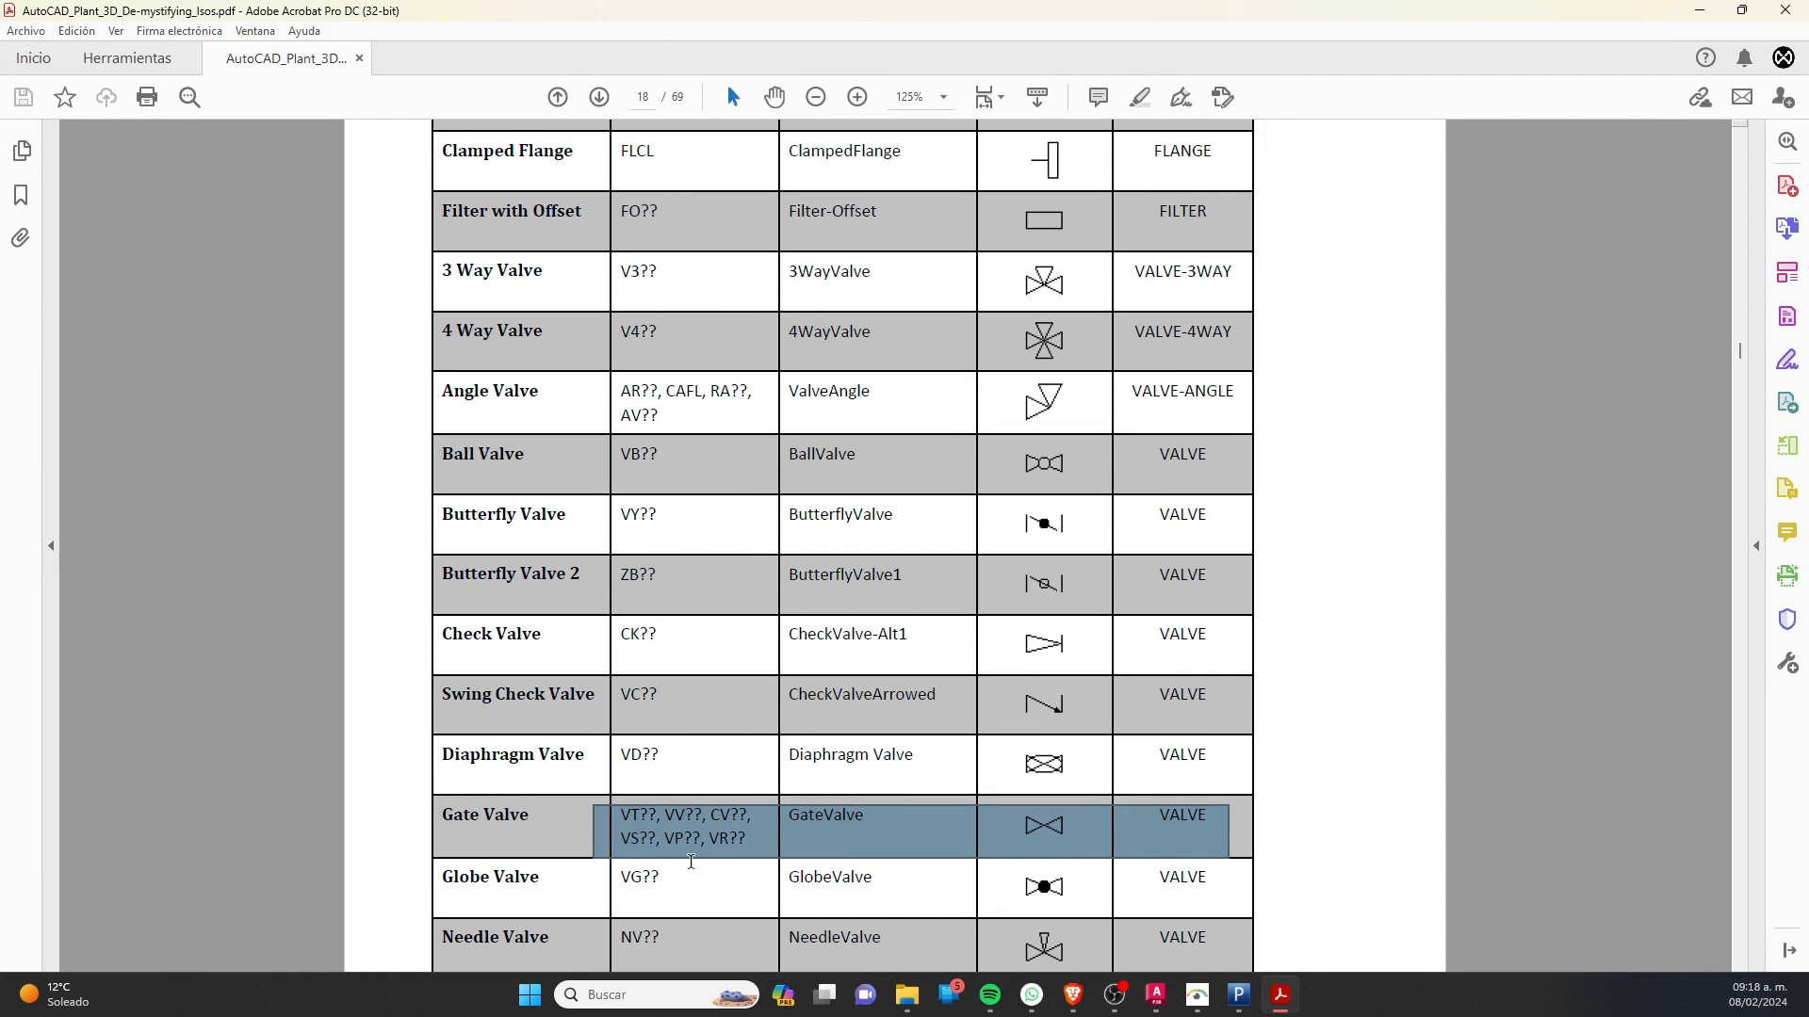
left_click_drag(718, 40, 1062, 76)
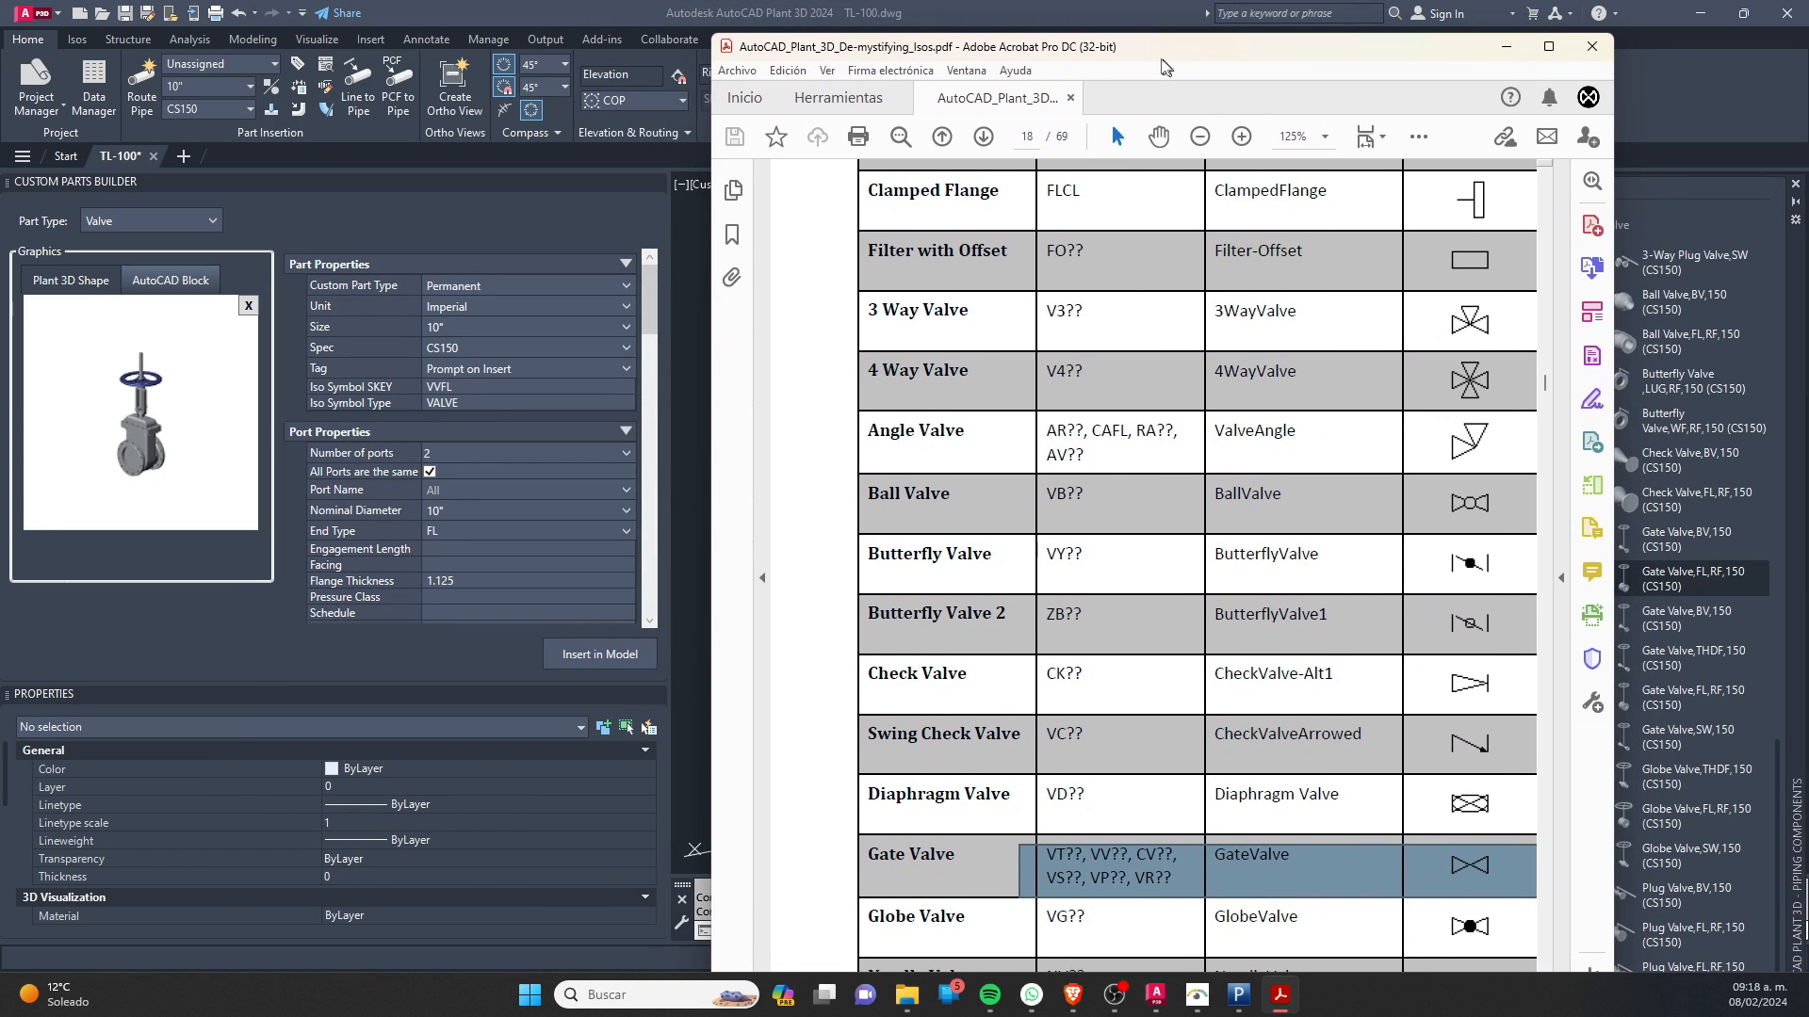
scroll(1137, 403, "down", 2)
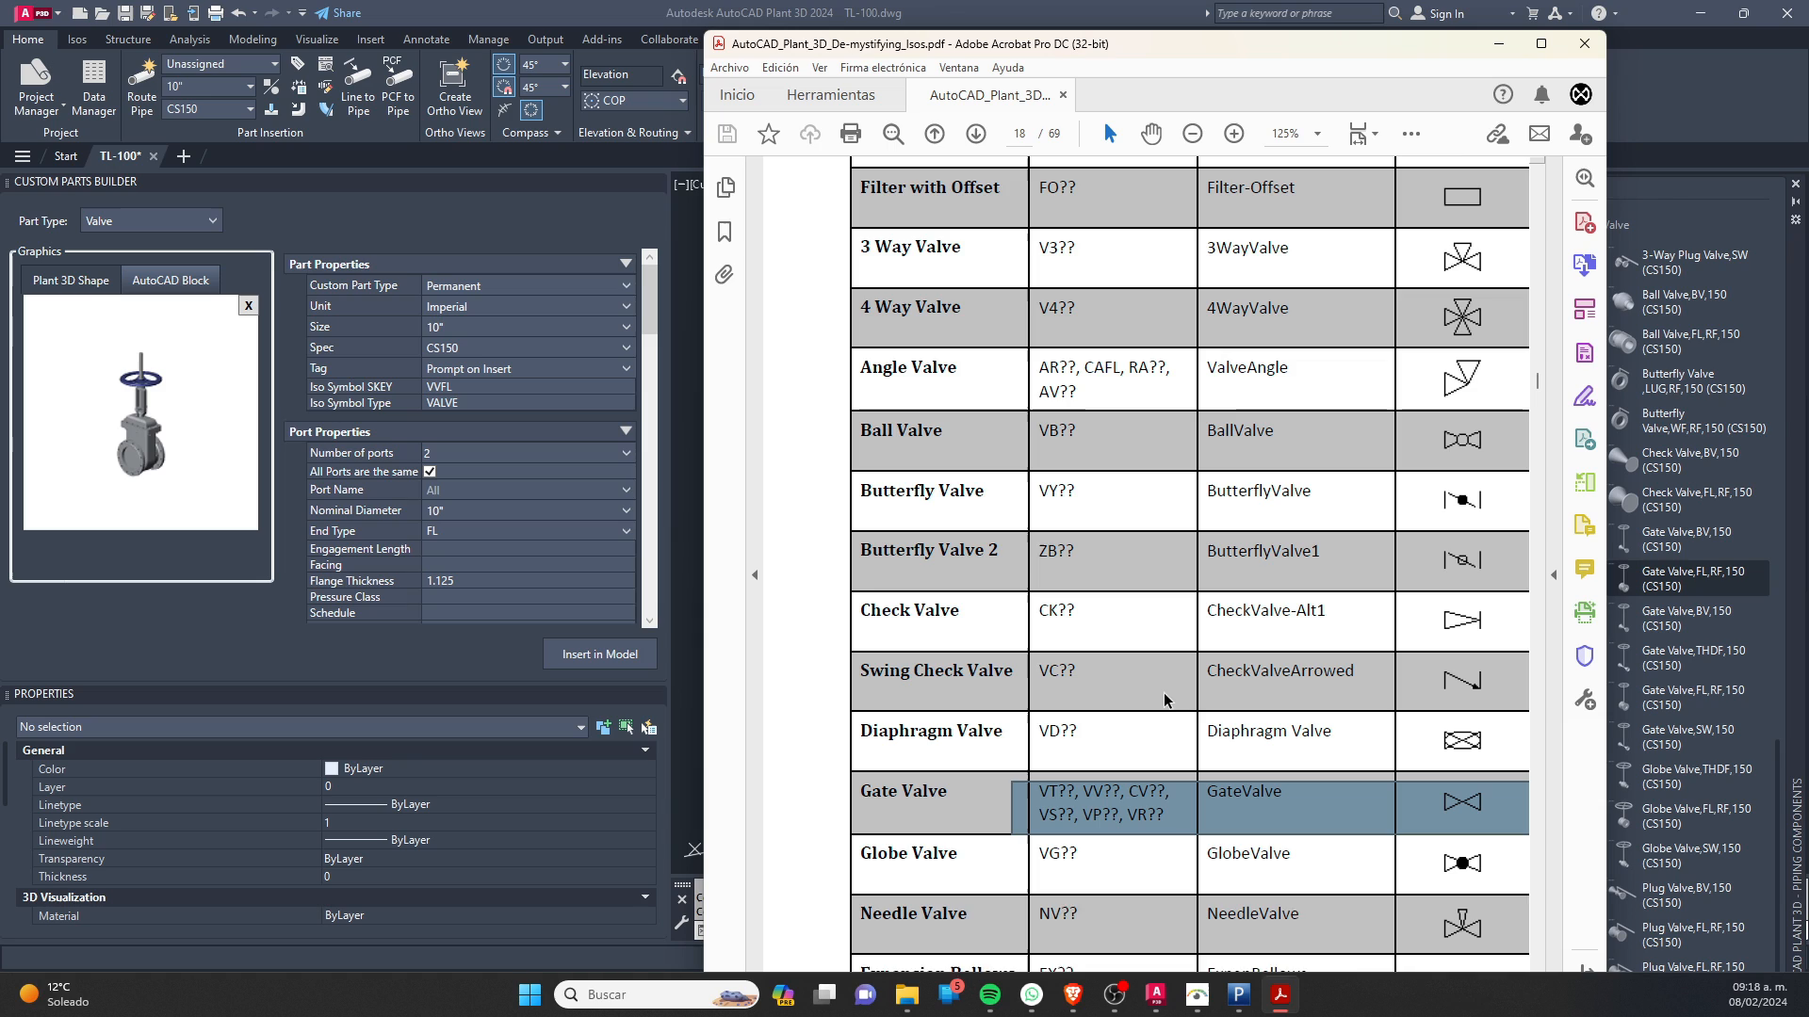
scroll(1168, 701, "down", 1)
scroll(1157, 722, "down", 1)
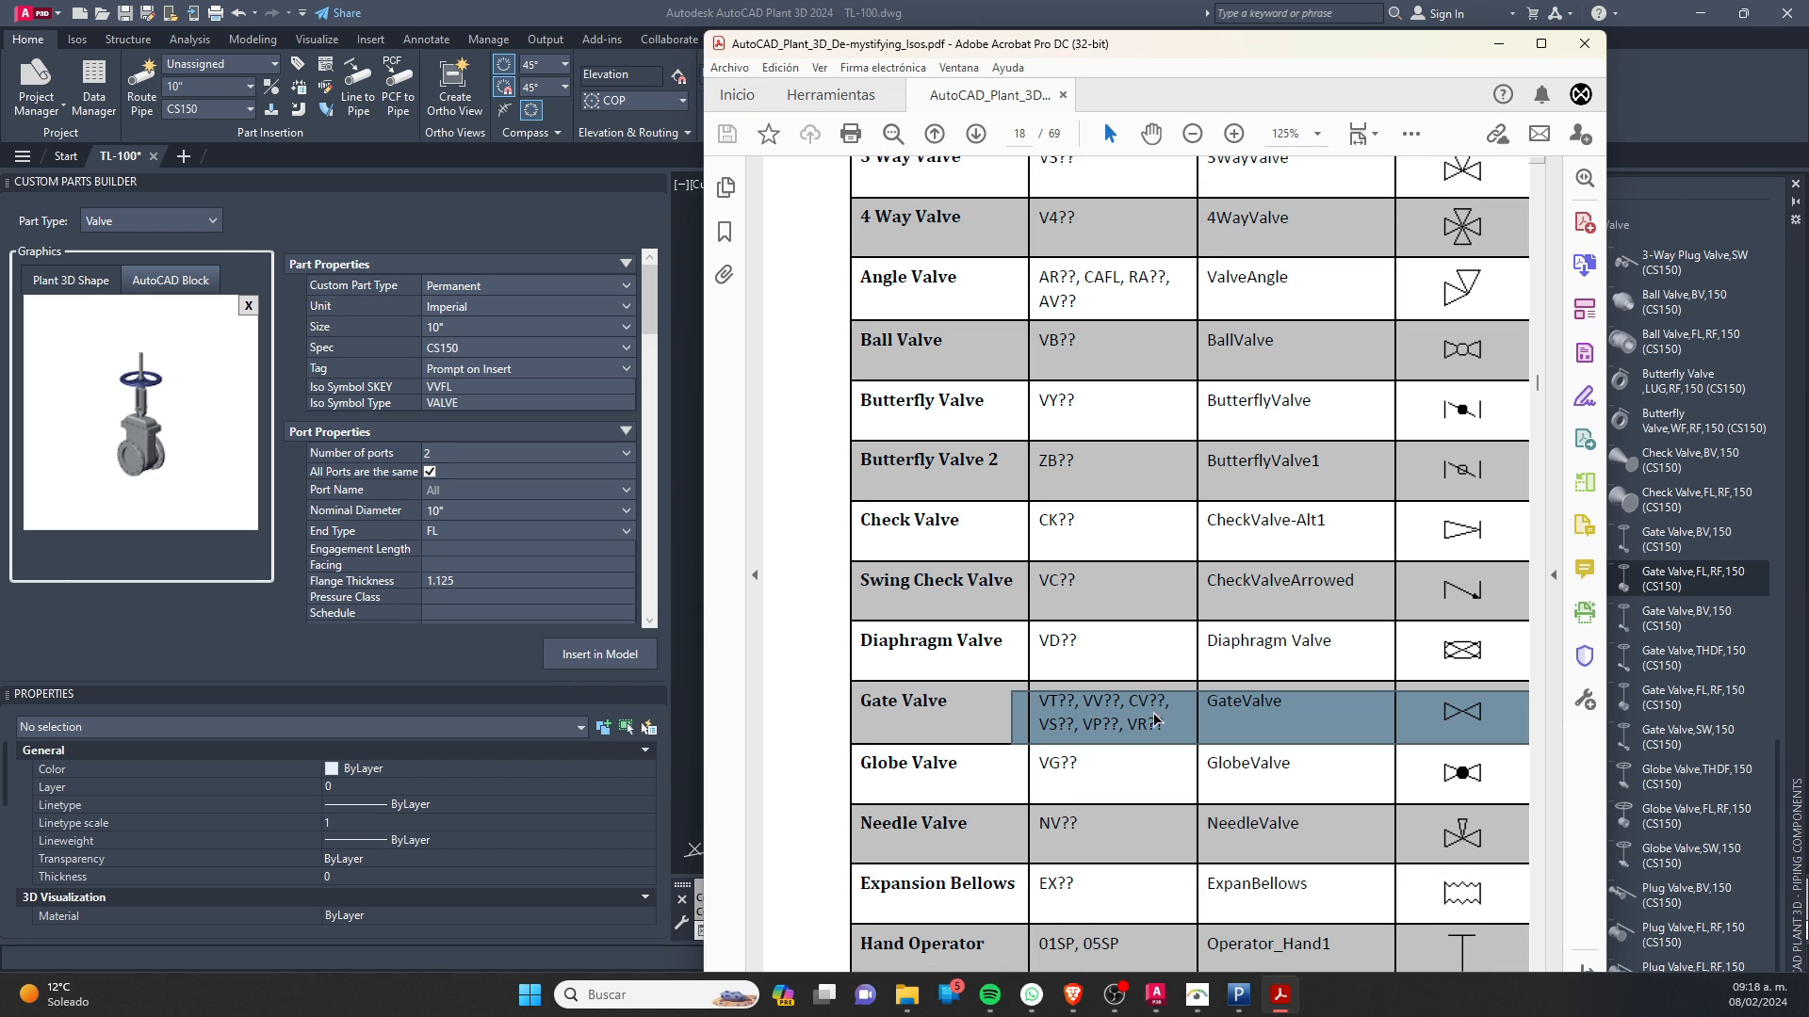
scroll(1158, 719, "down", 1)
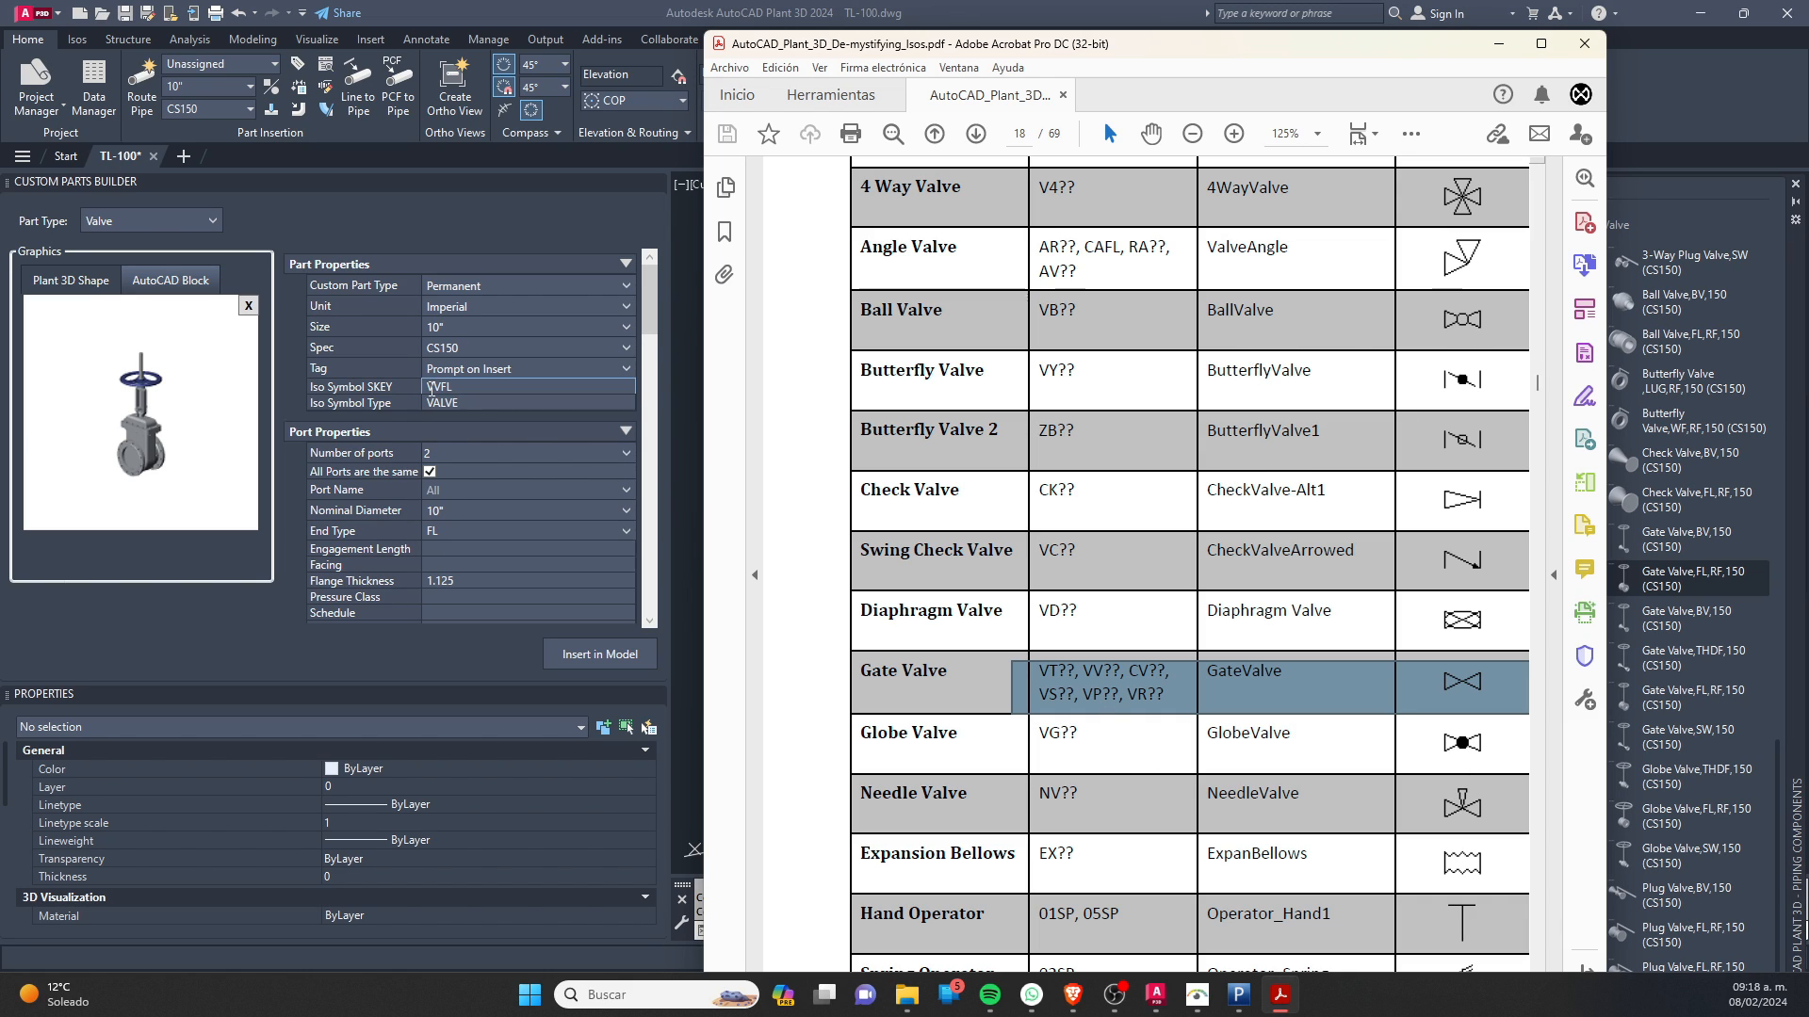
Step: Compare the custom valve's Iso Symbol SKEY with the PDF's Gate Valve codes and return to AutoCAD Plant 3D
left_click(438, 385)
left_click(1156, 994)
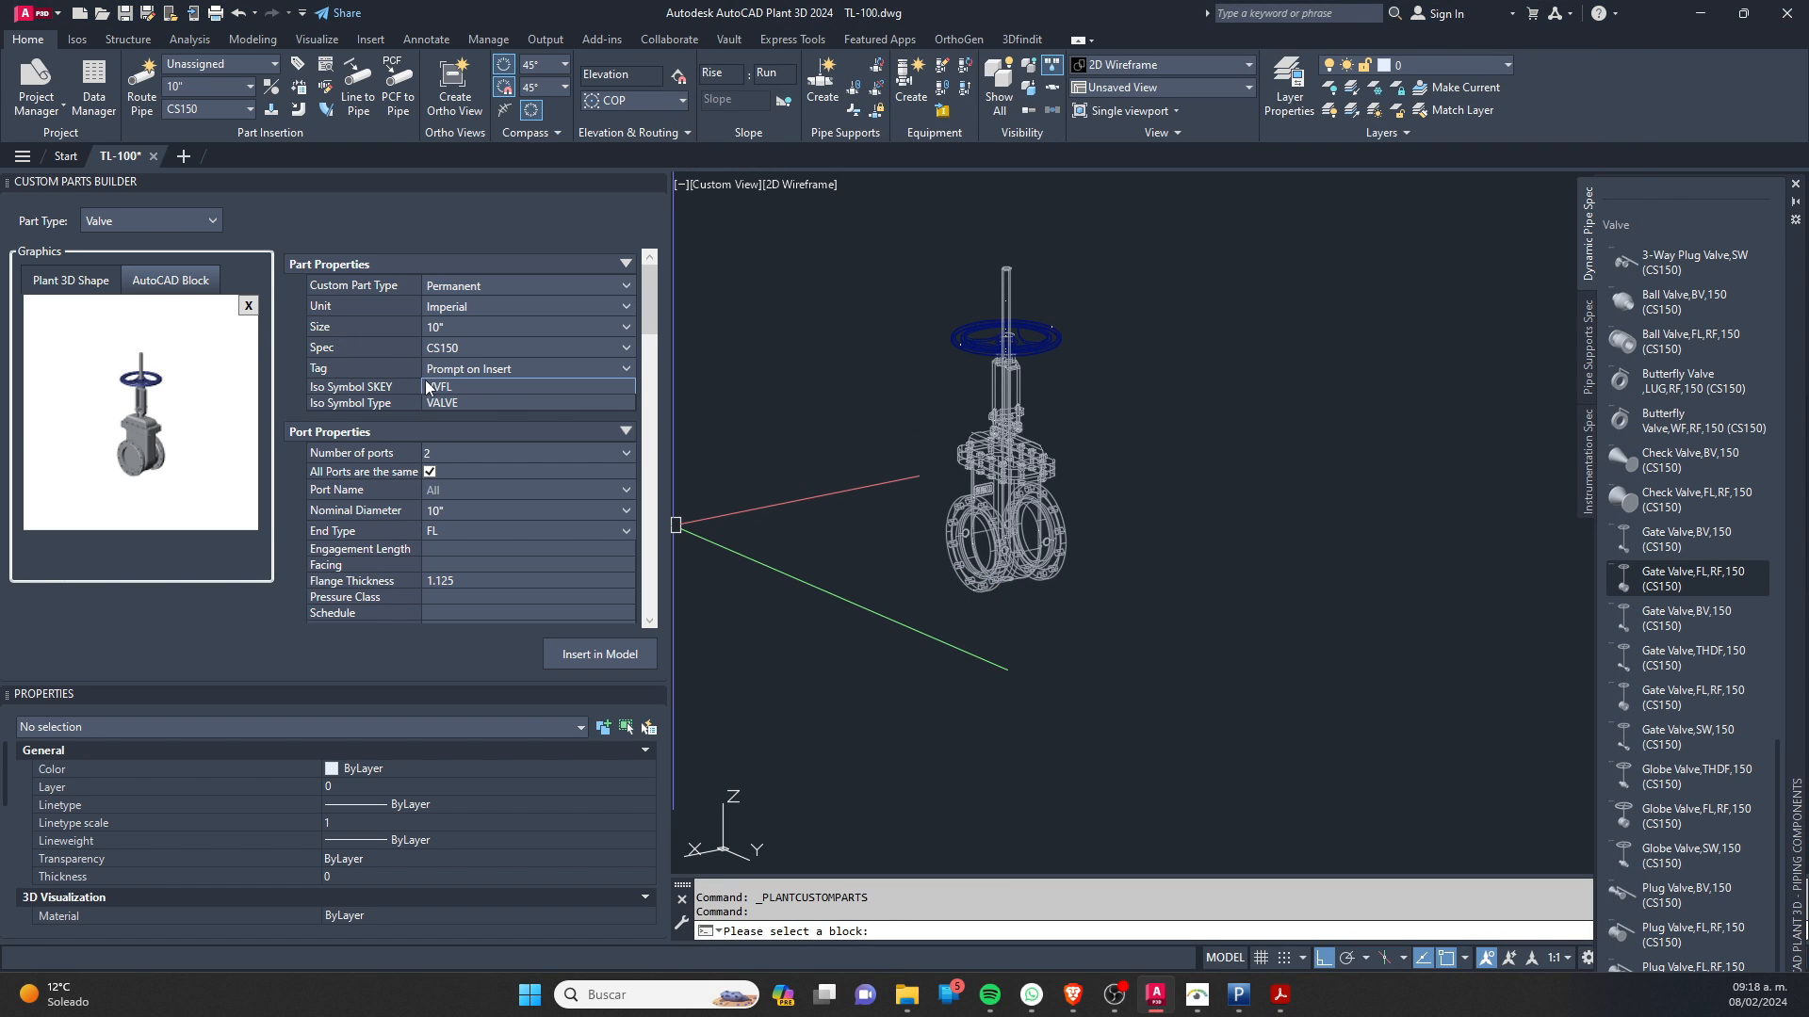
left_click(1280, 994)
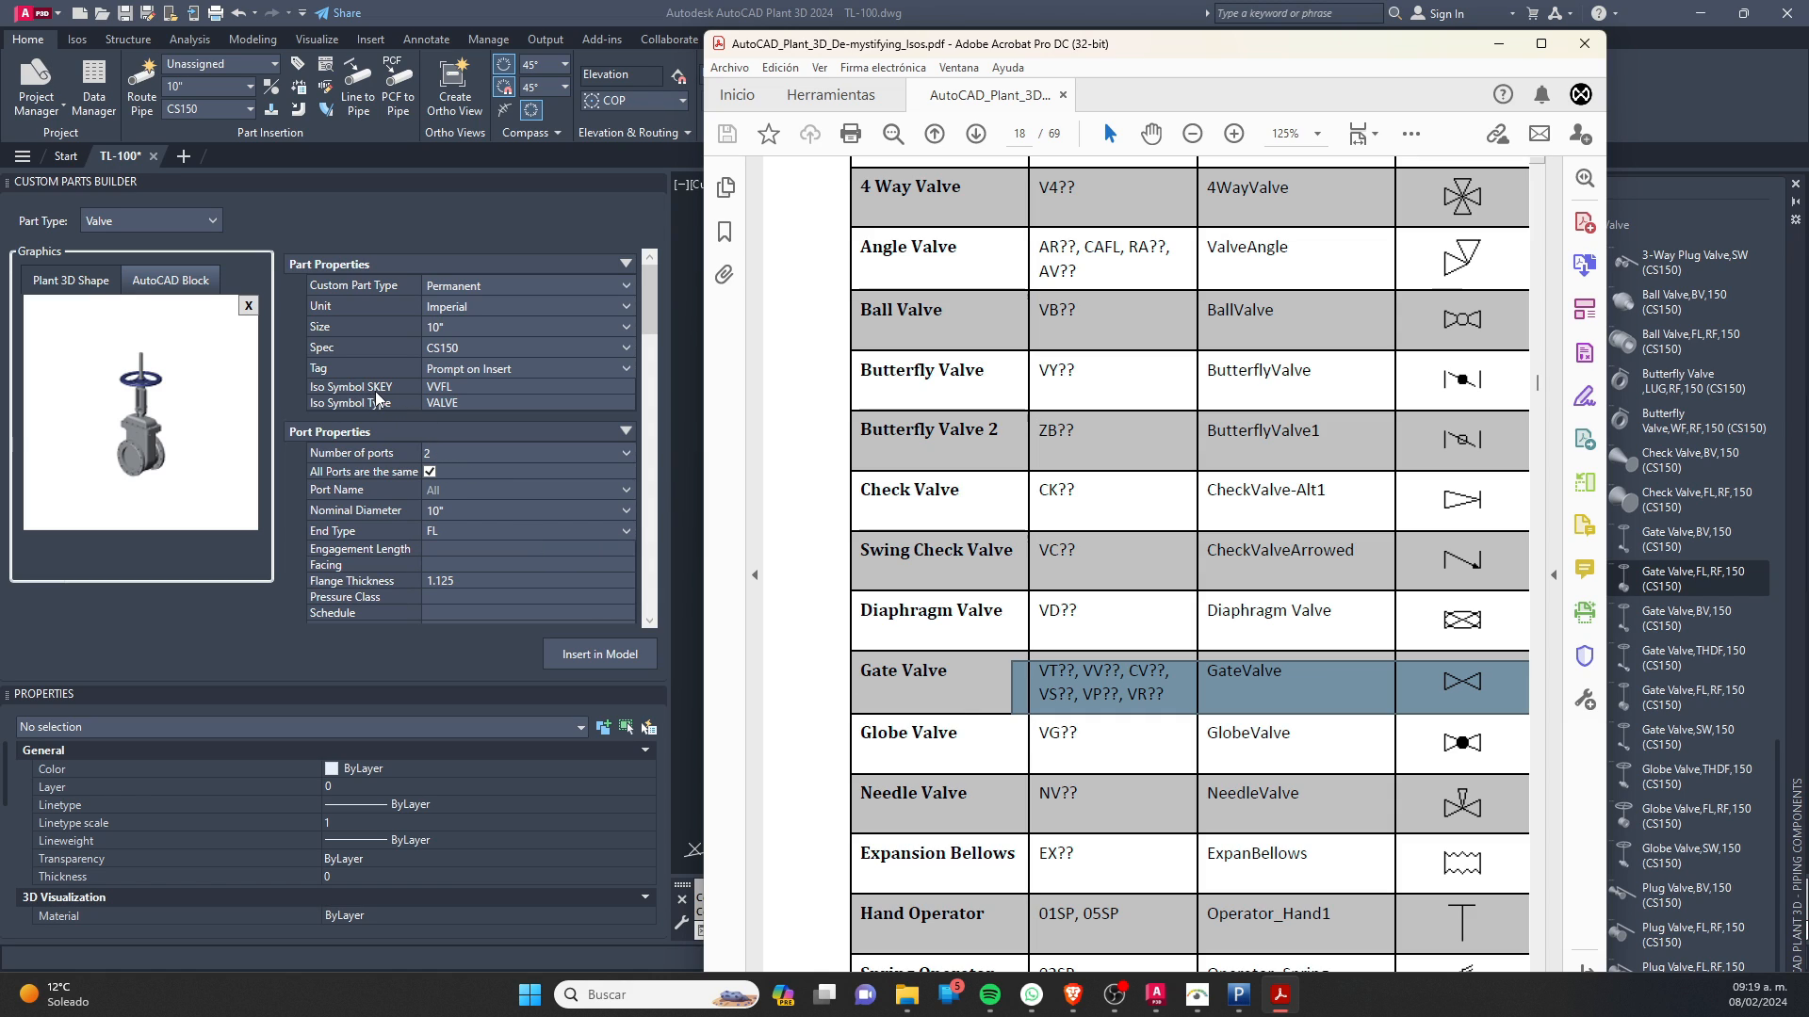
left_click(439, 388)
left_click(1502, 45)
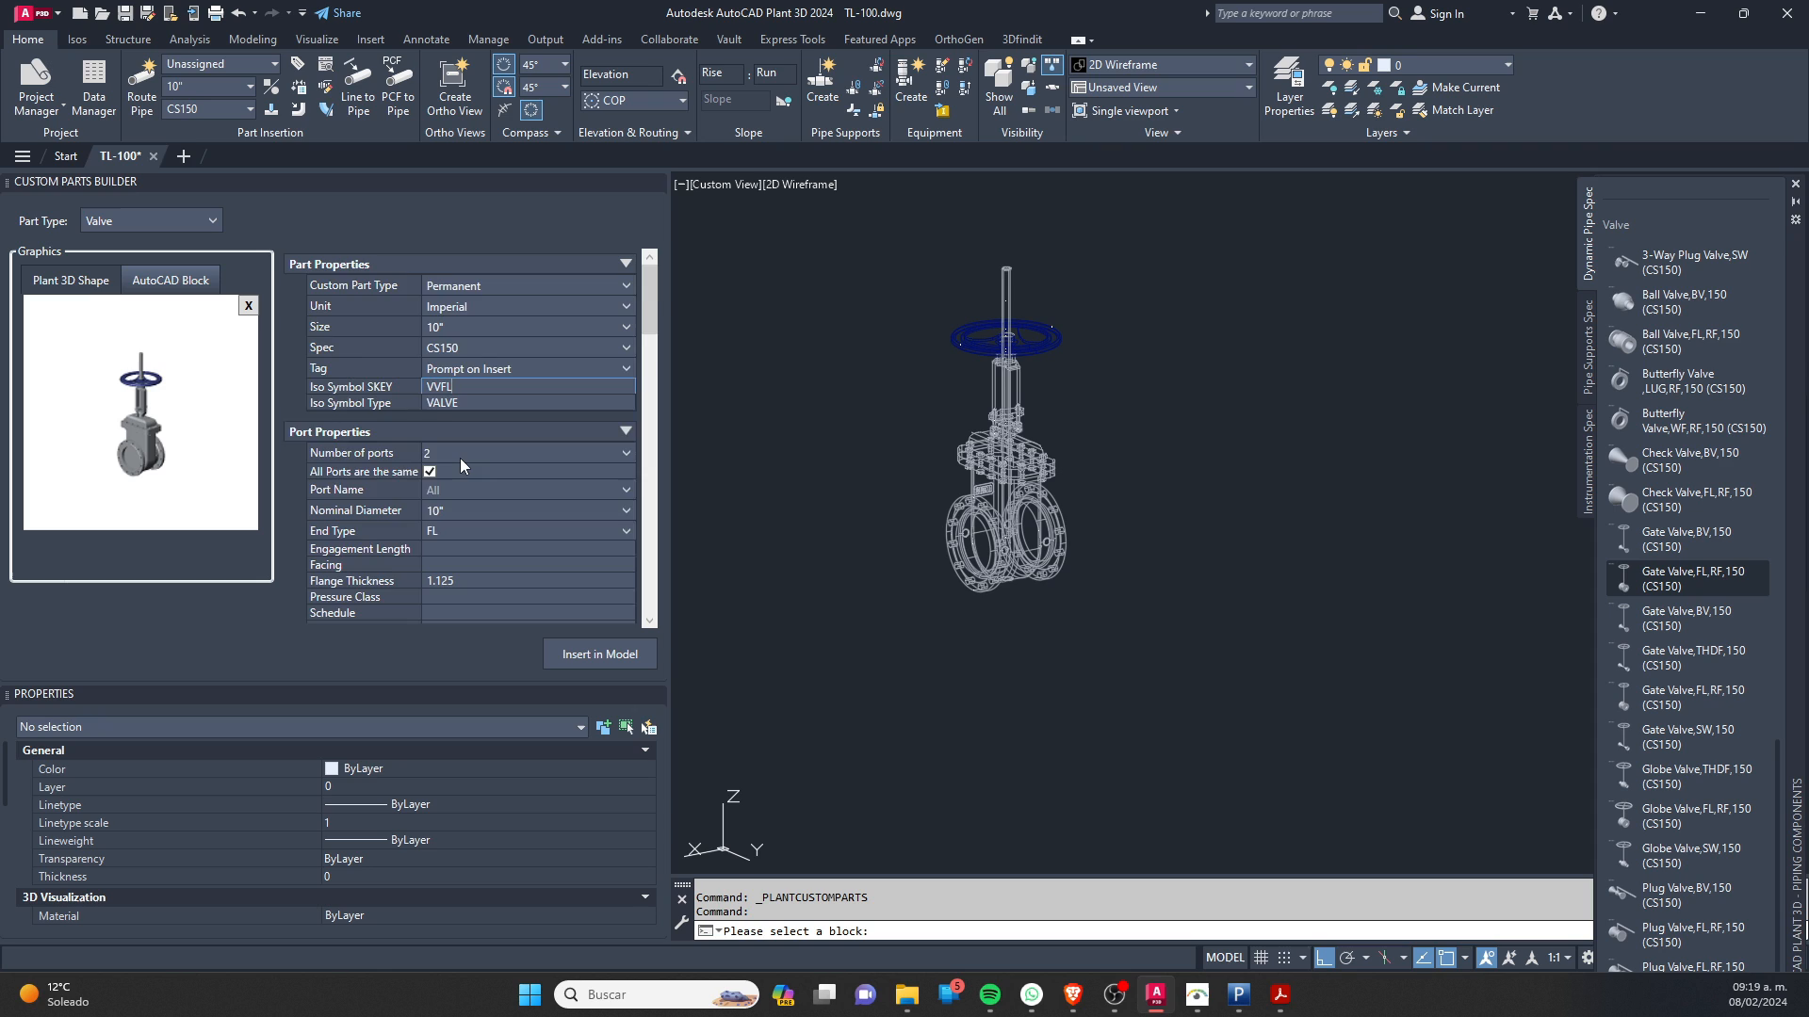
Step: Allow the valve's two ports to have different properties and set port S1's nominal diameter to 18"
scroll(460, 458, "down", 3)
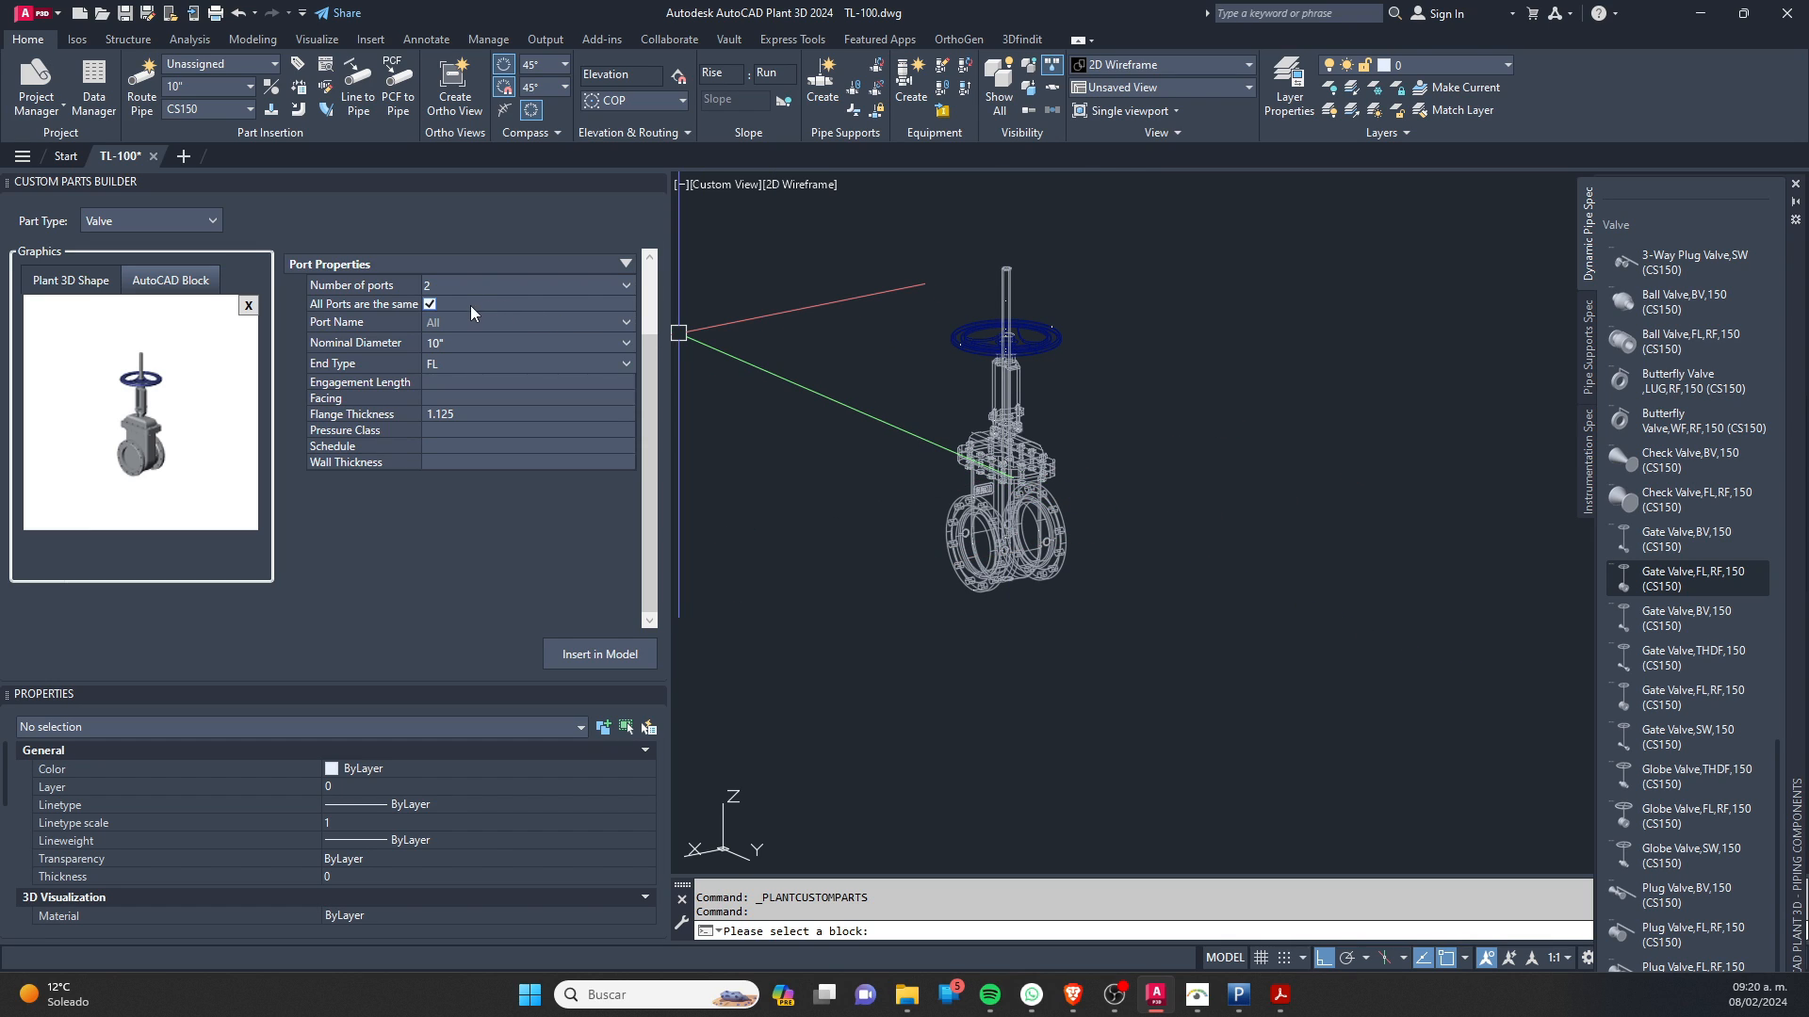
left_click(431, 304)
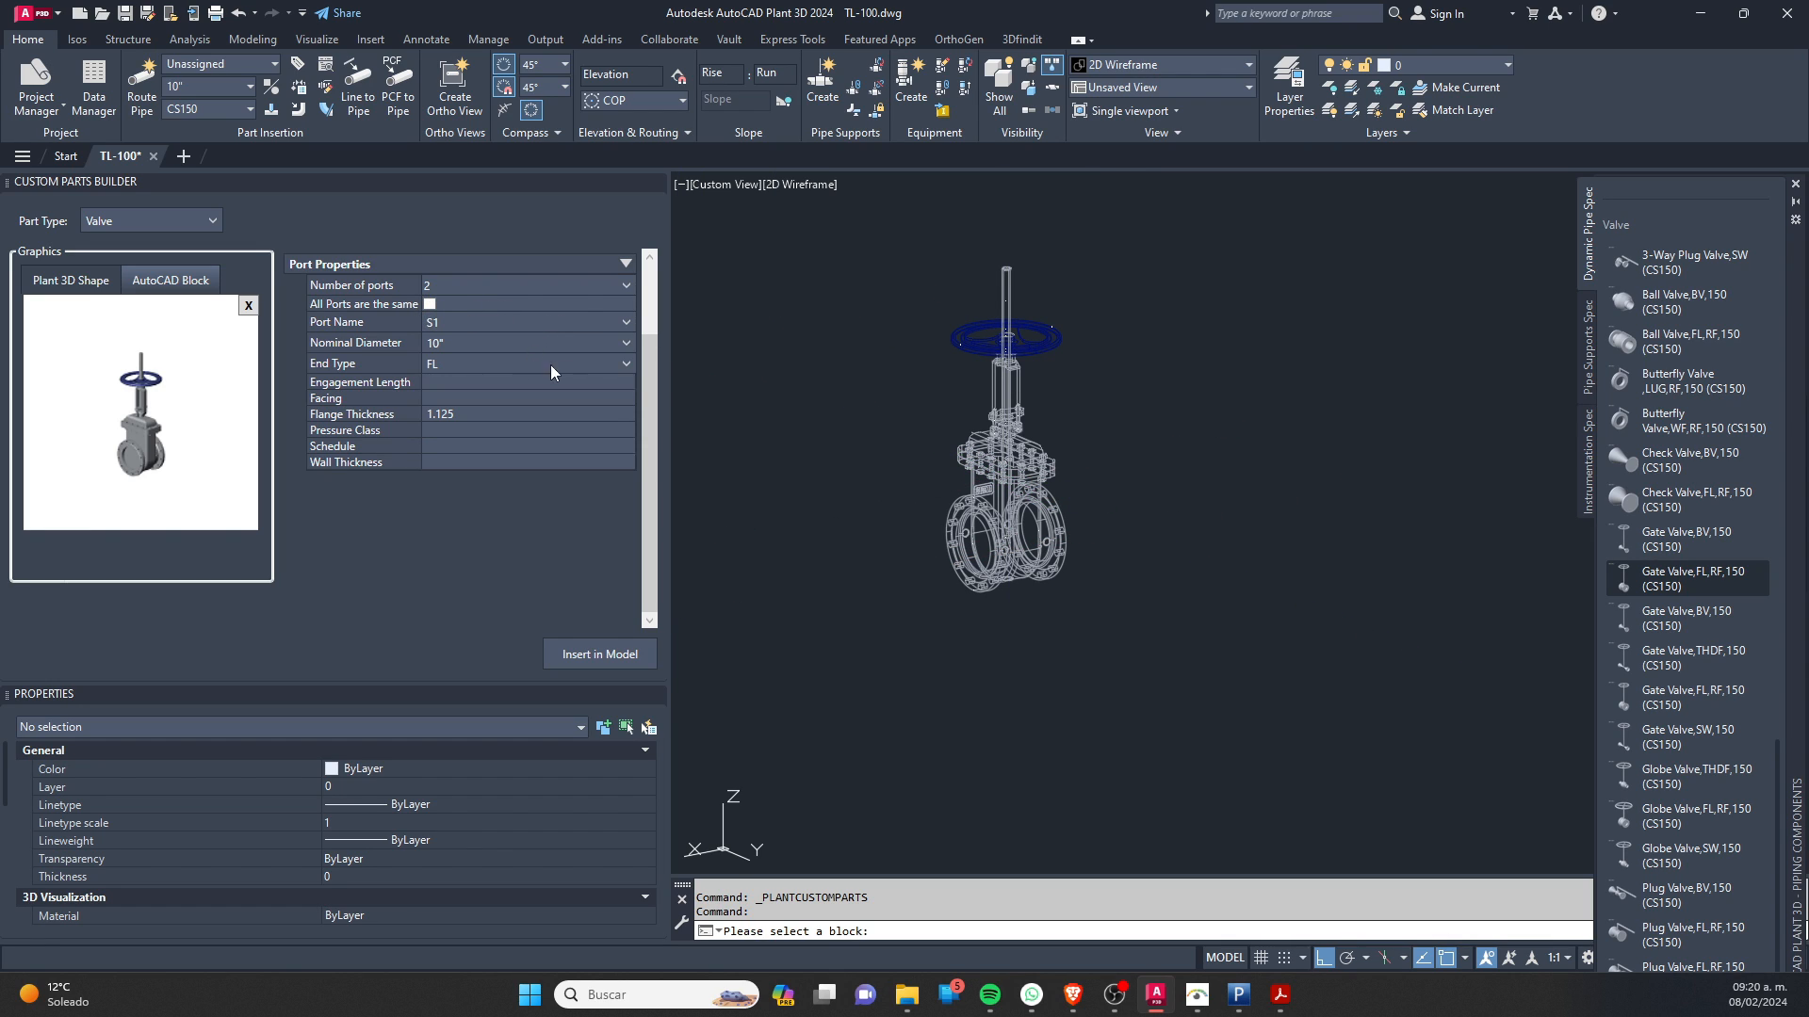
left_click_drag(651, 374, 657, 309)
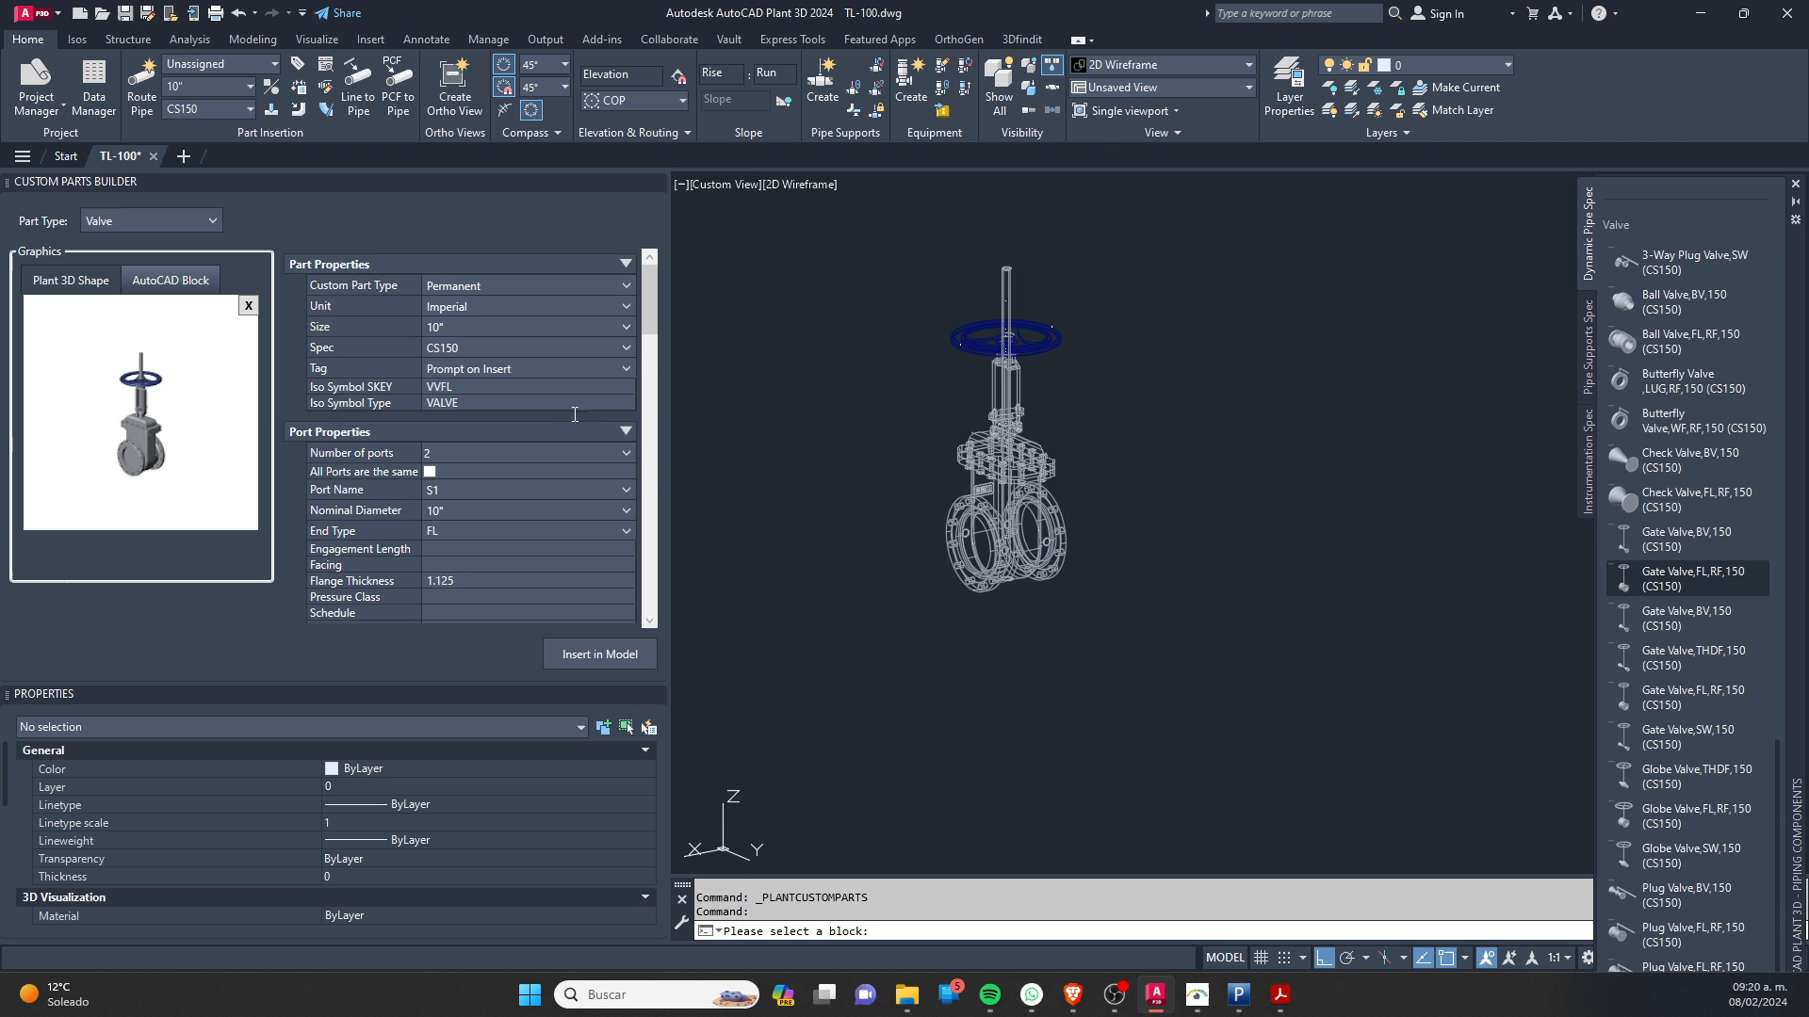
scroll(448, 483, "down", 3)
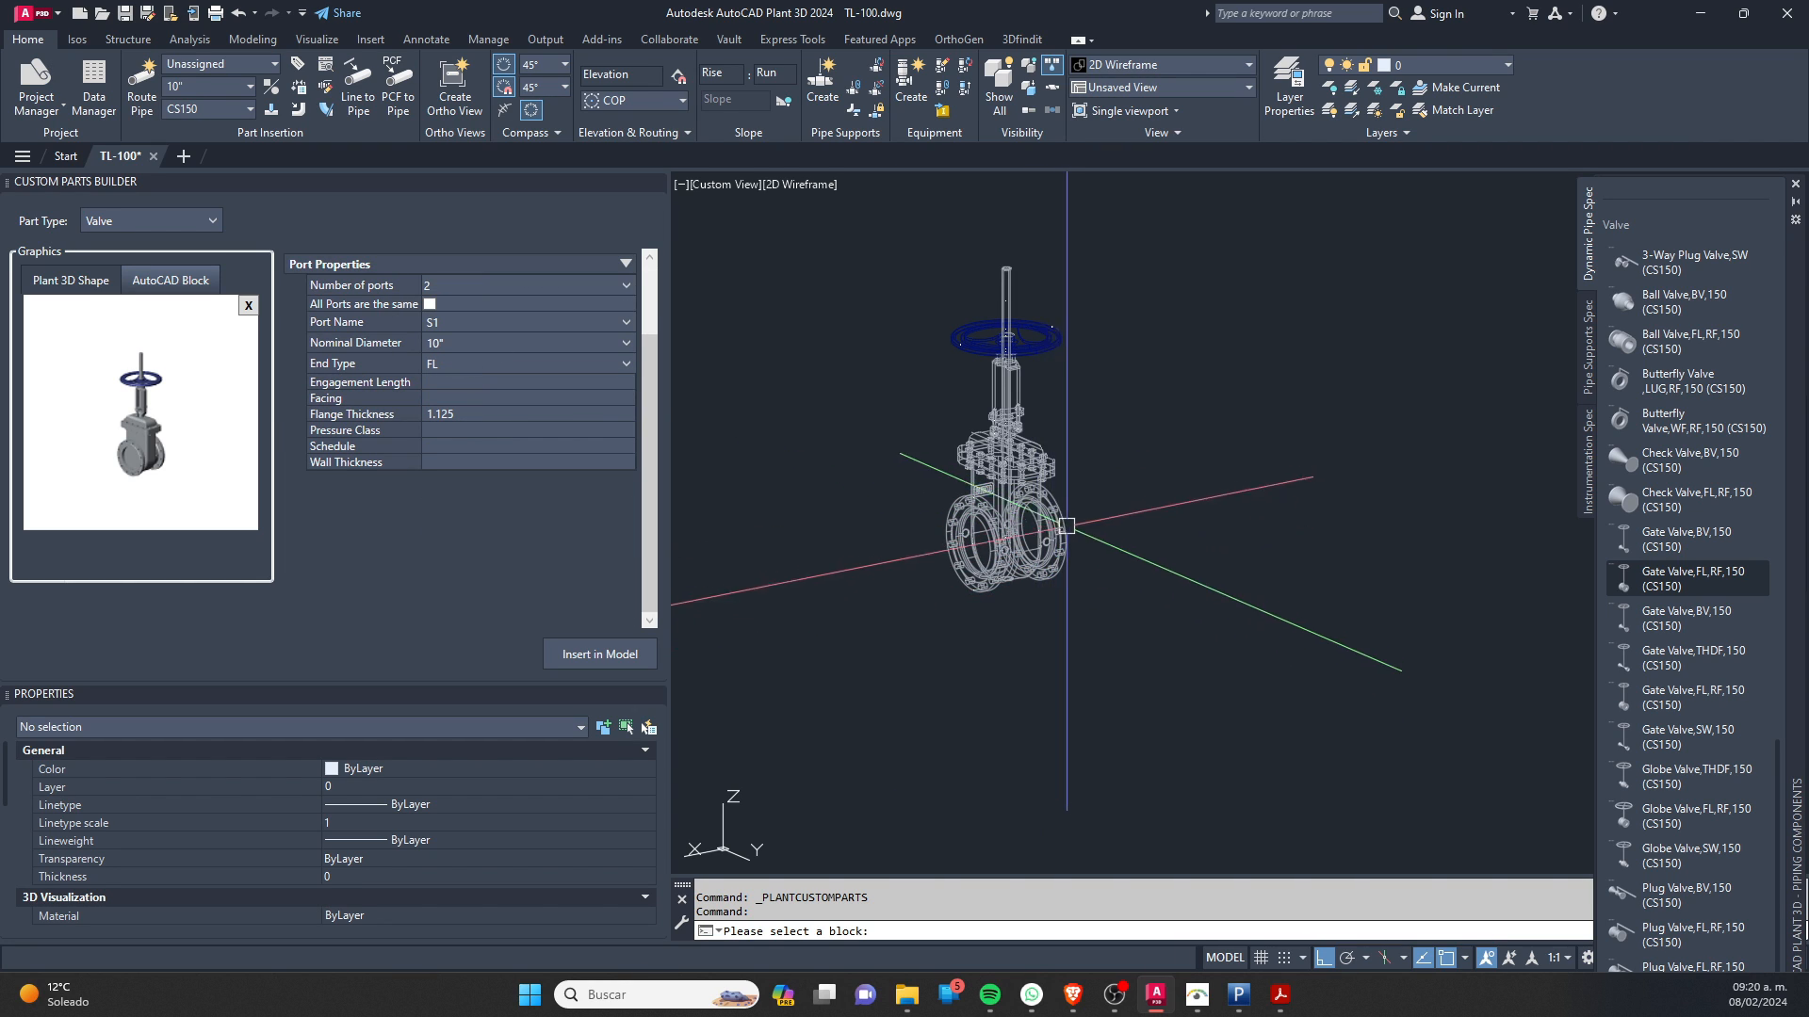
left_click(501, 344)
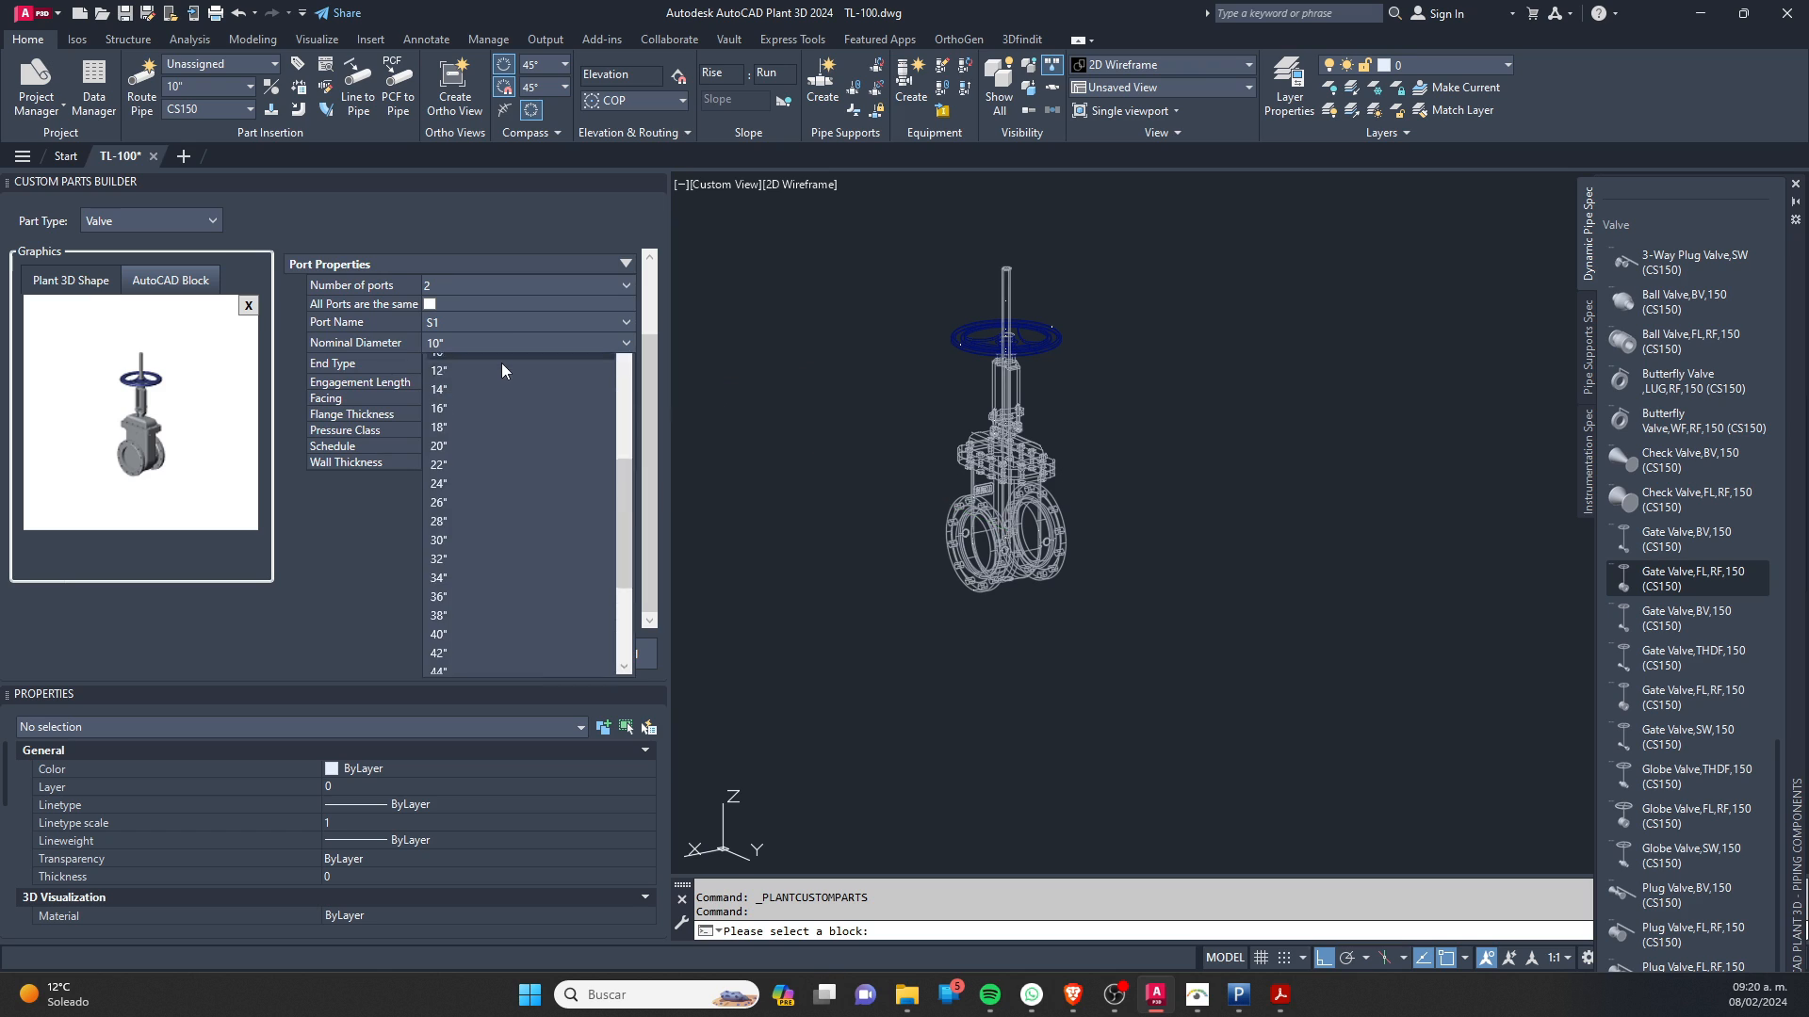
left_click(475, 443)
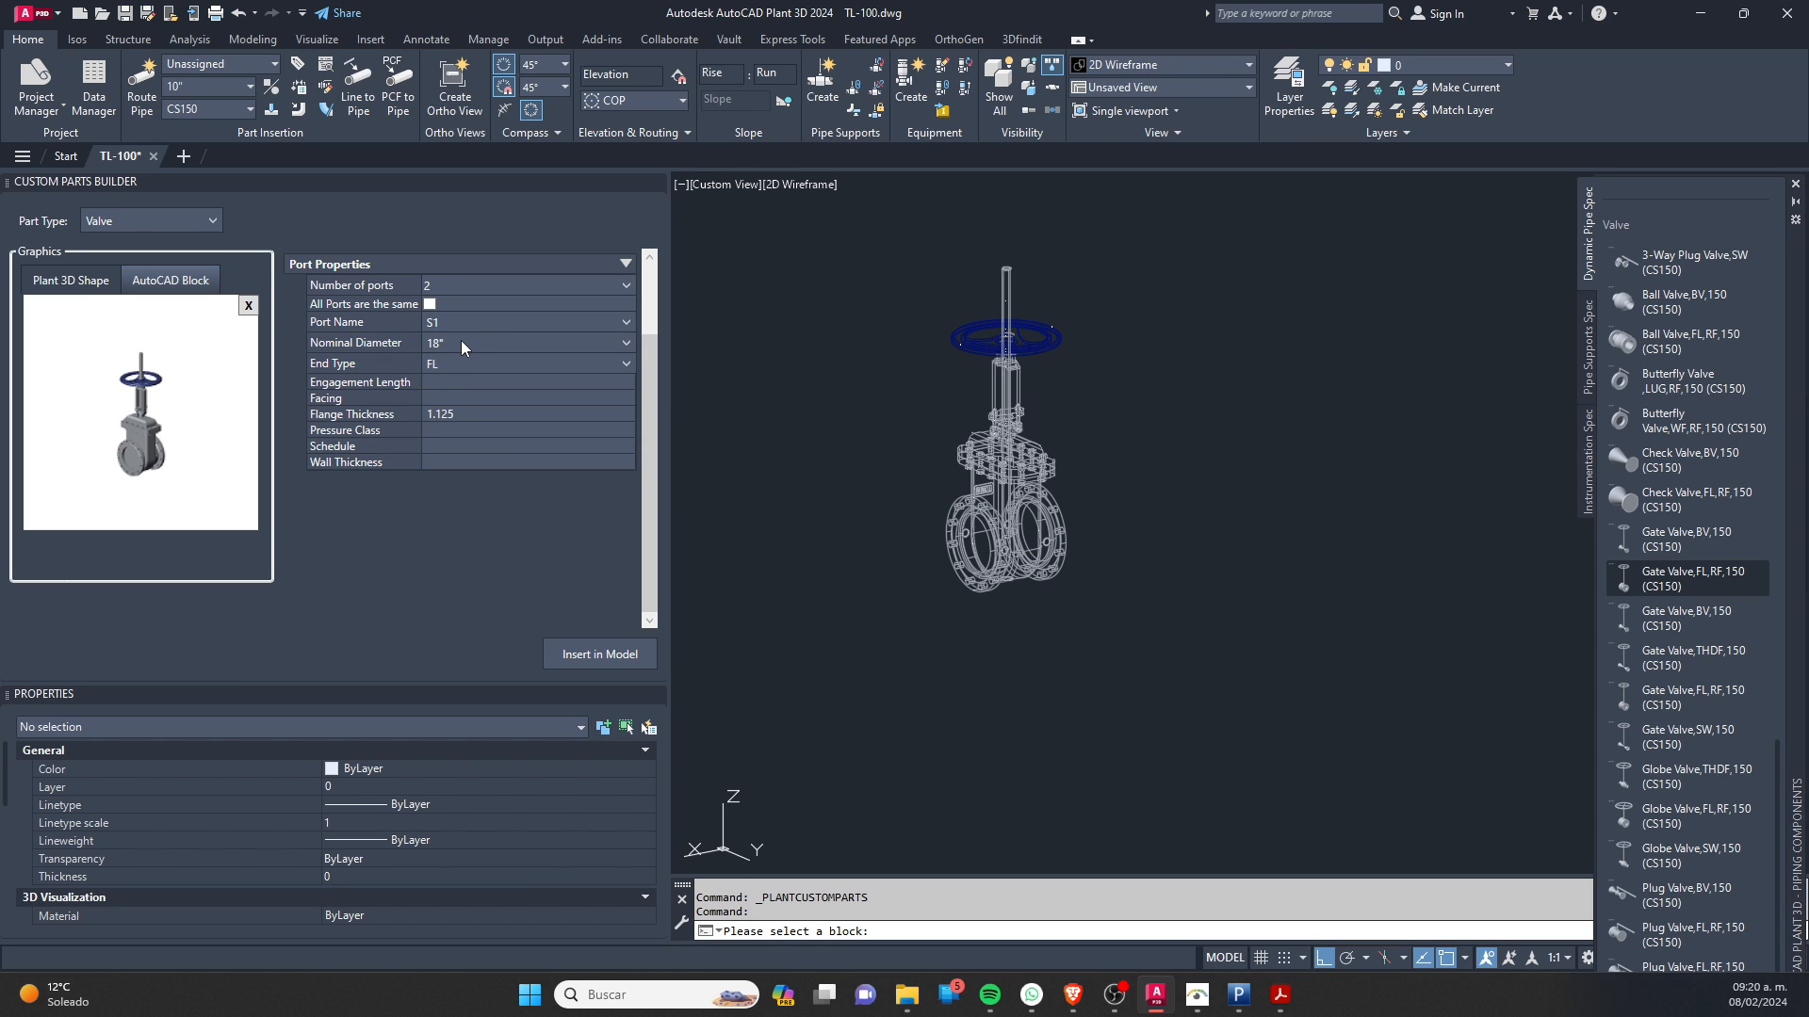
Step: Set port S1's end type and facing to BV and clear its flange thickness
left_click(448, 364)
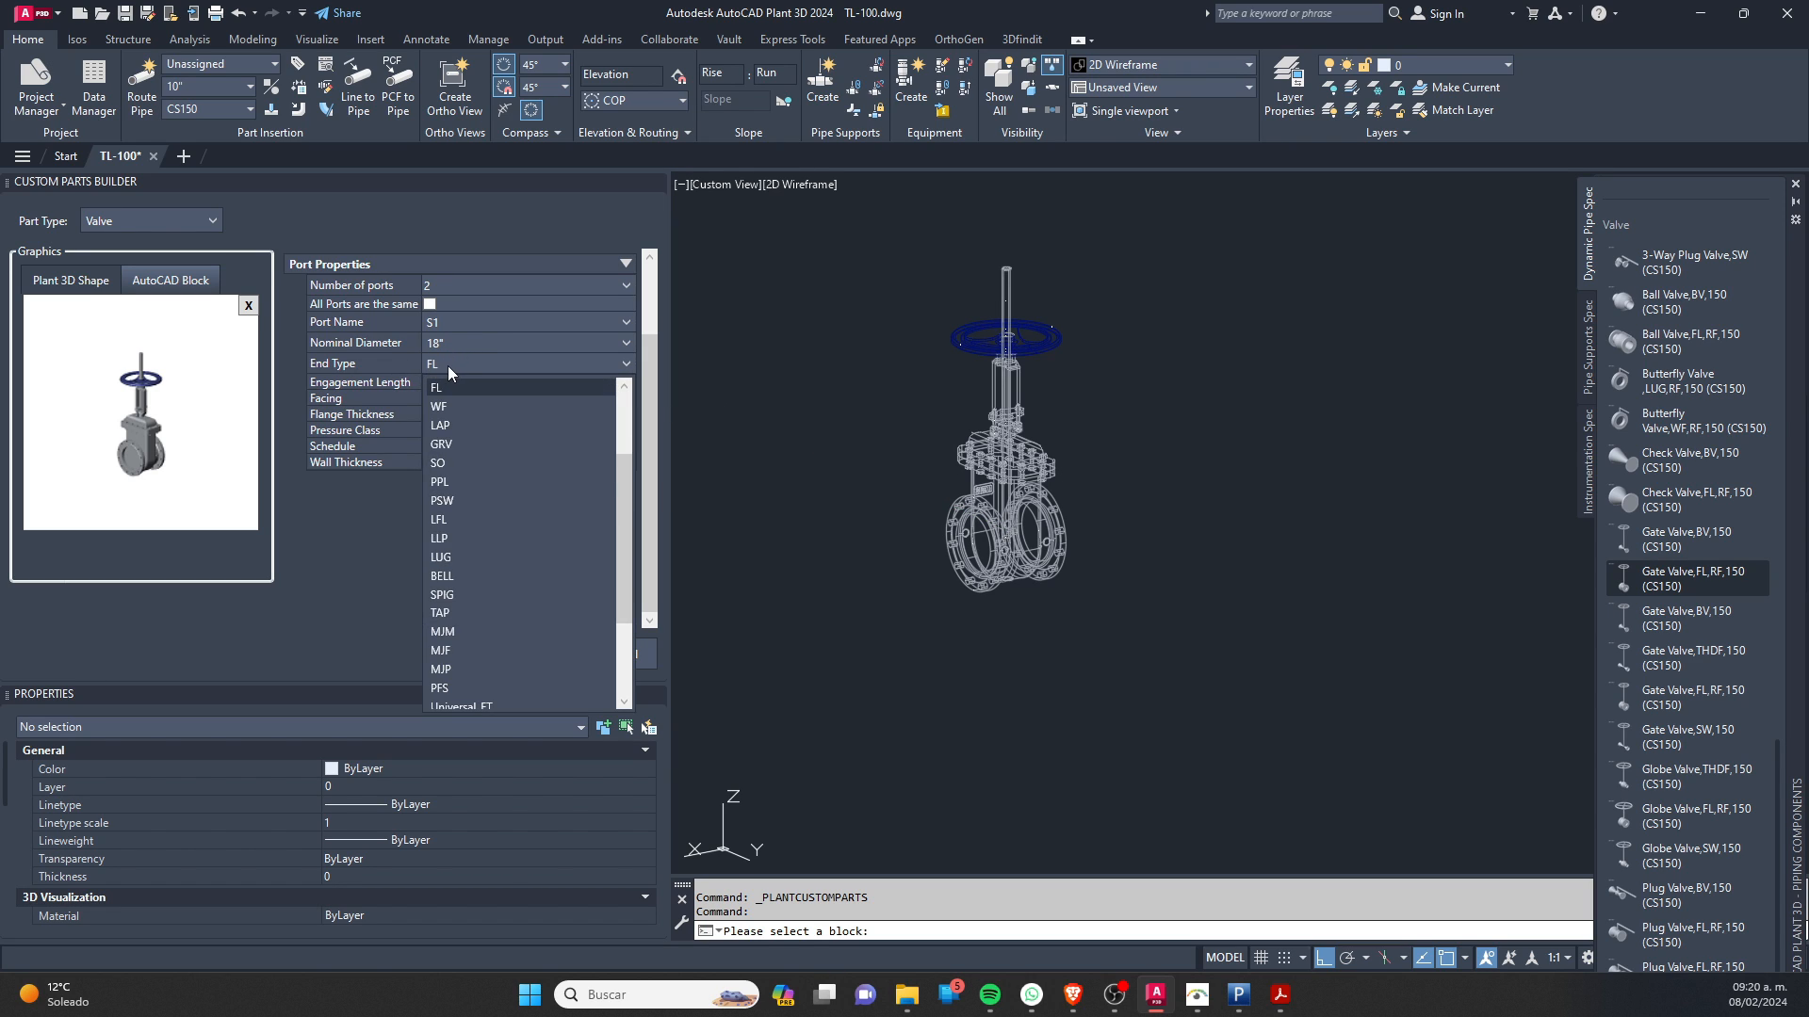
left_click_drag(629, 501, 626, 435)
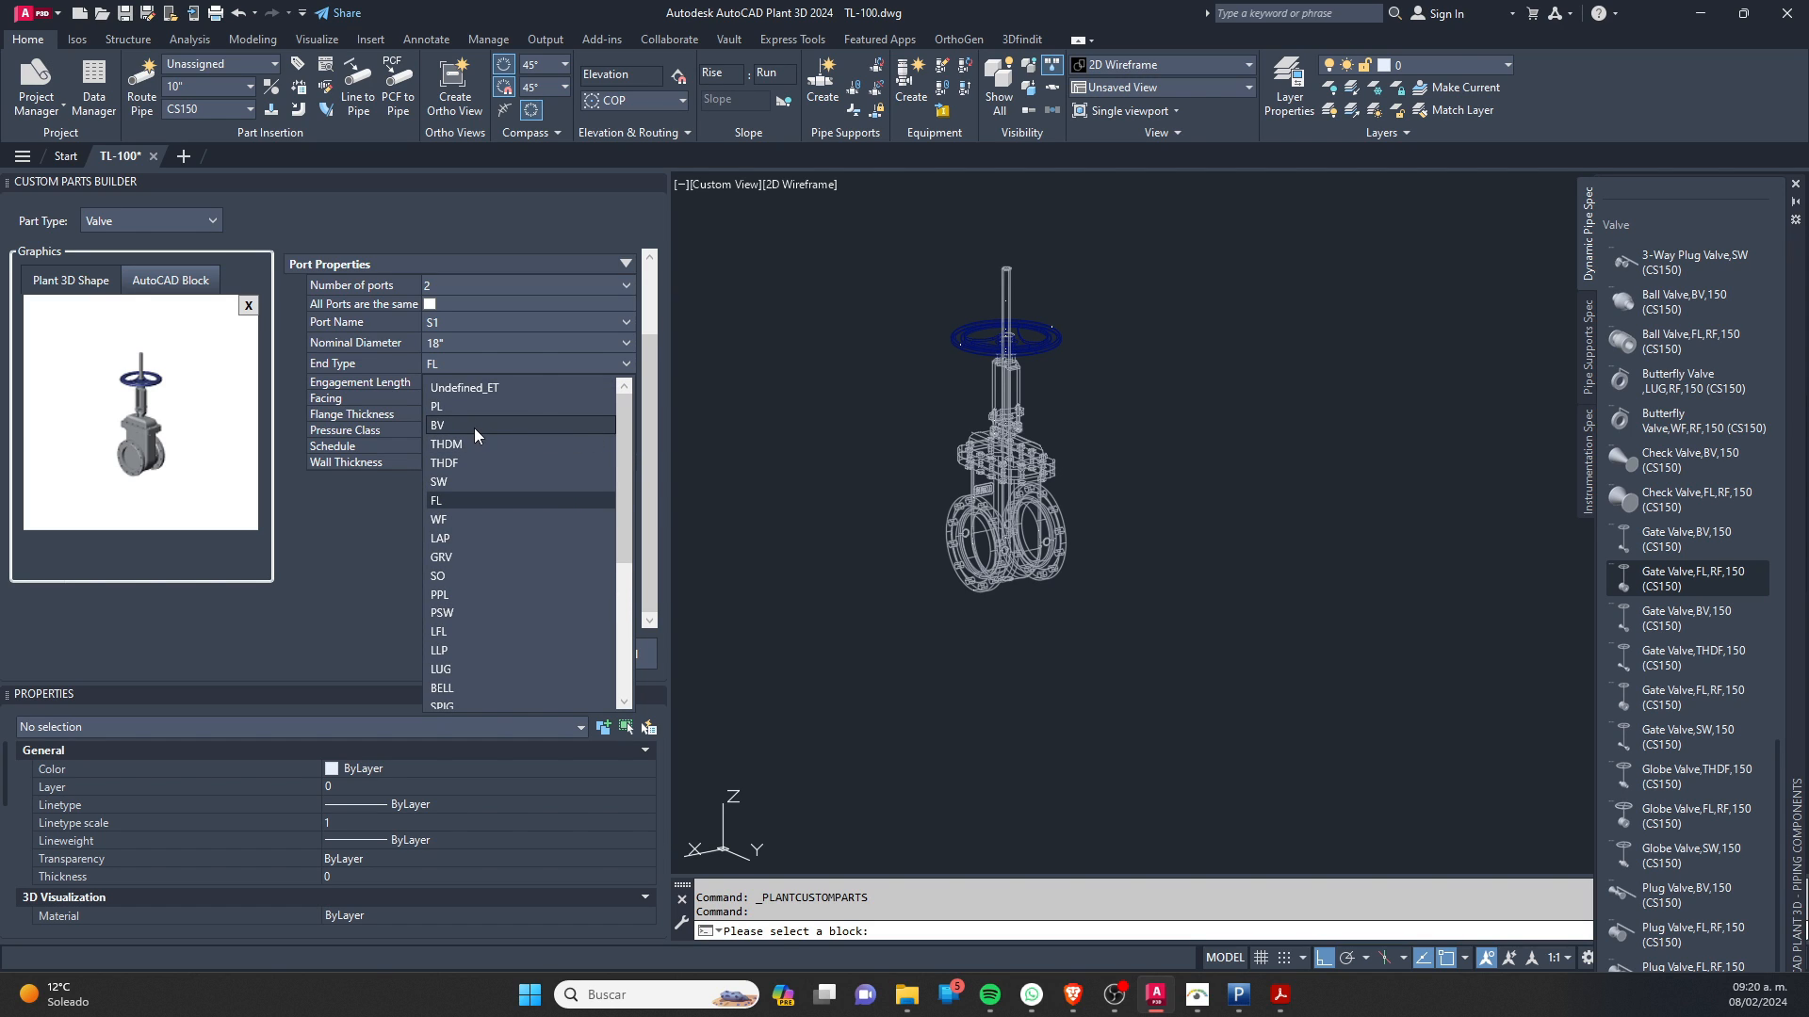
left_click(448, 422)
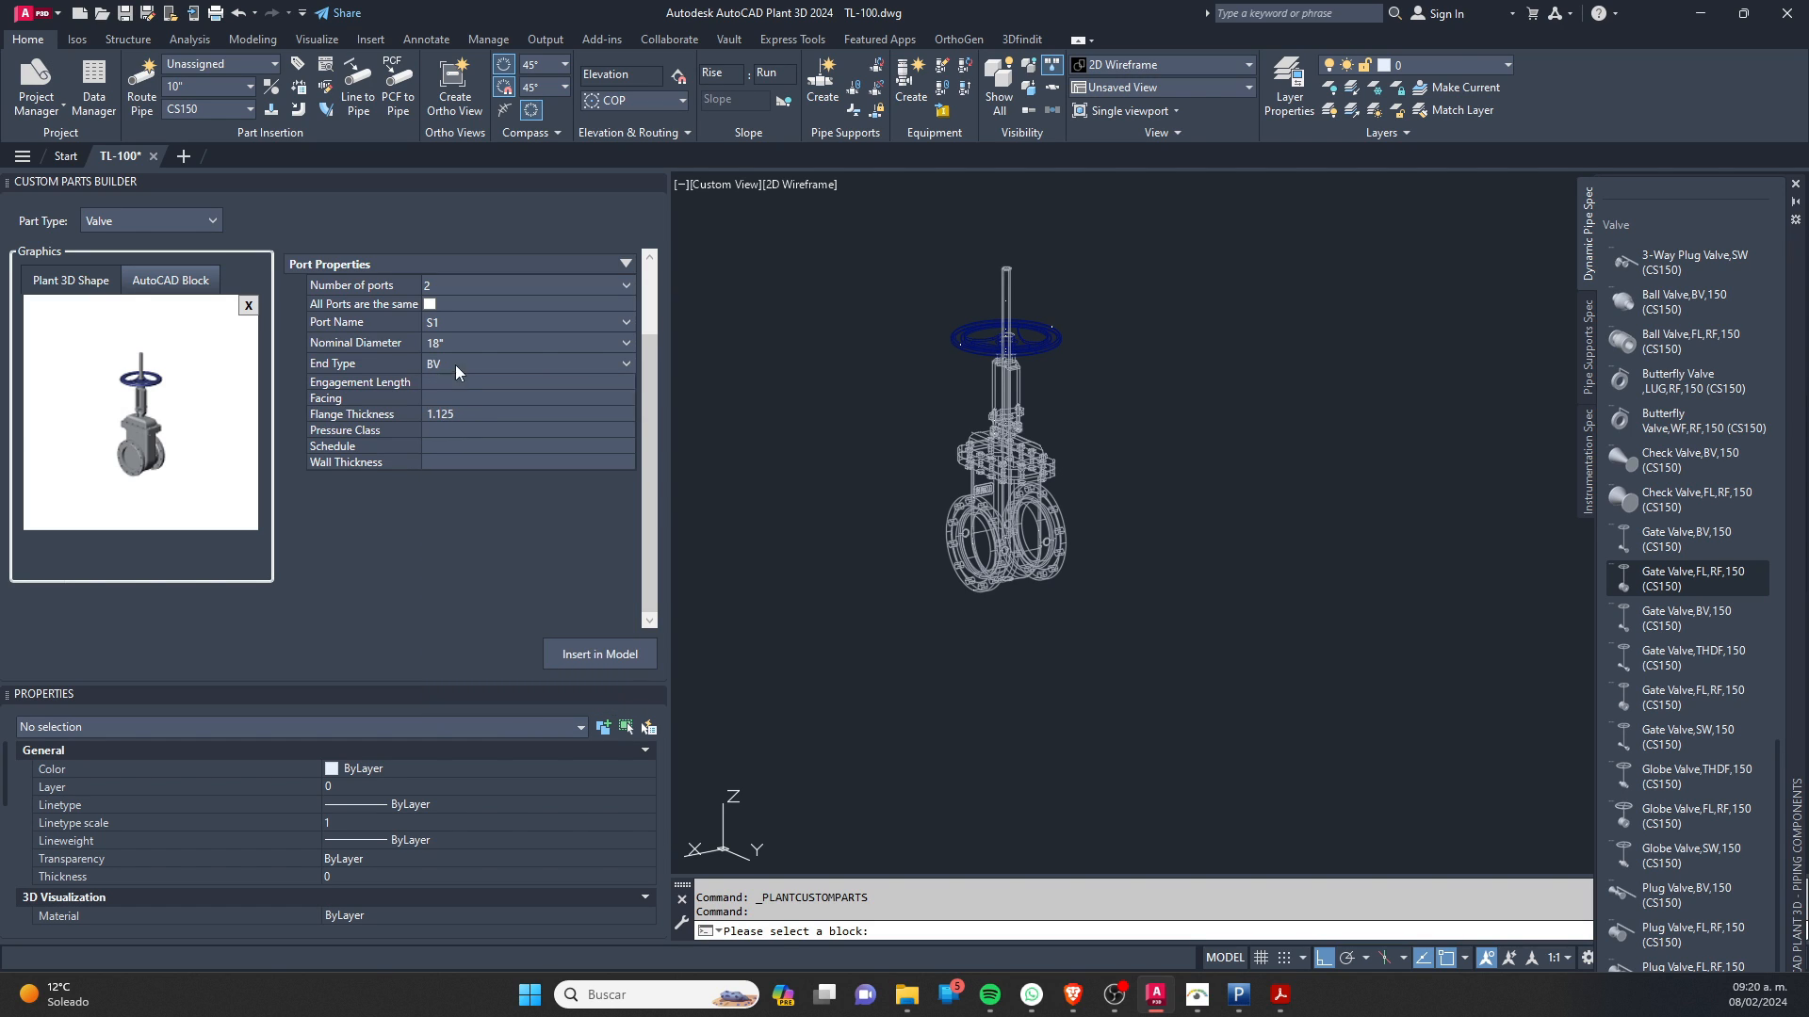
left_click(372, 413)
key("BackSpace")
left_click(455, 397)
type("BV")
left_click(458, 384)
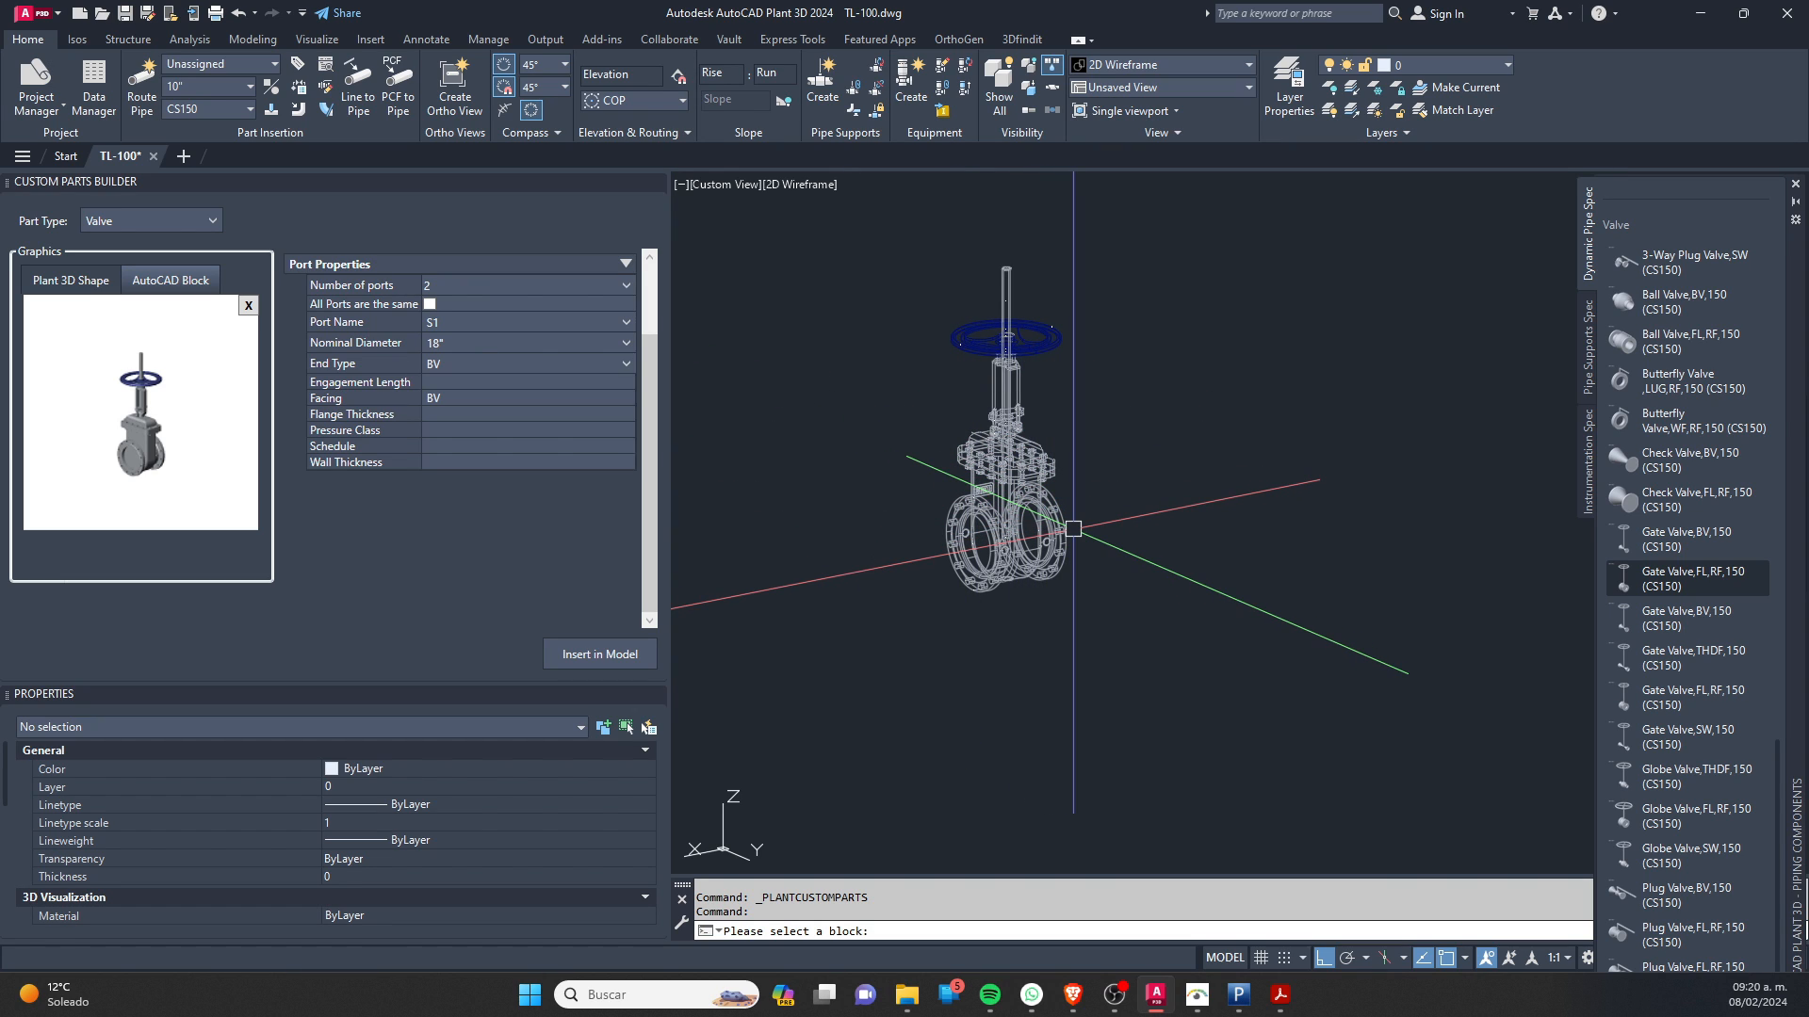
Step: Select port S2, set its nominal diameter to 30" and clear its flange thickness
left_click(472, 321)
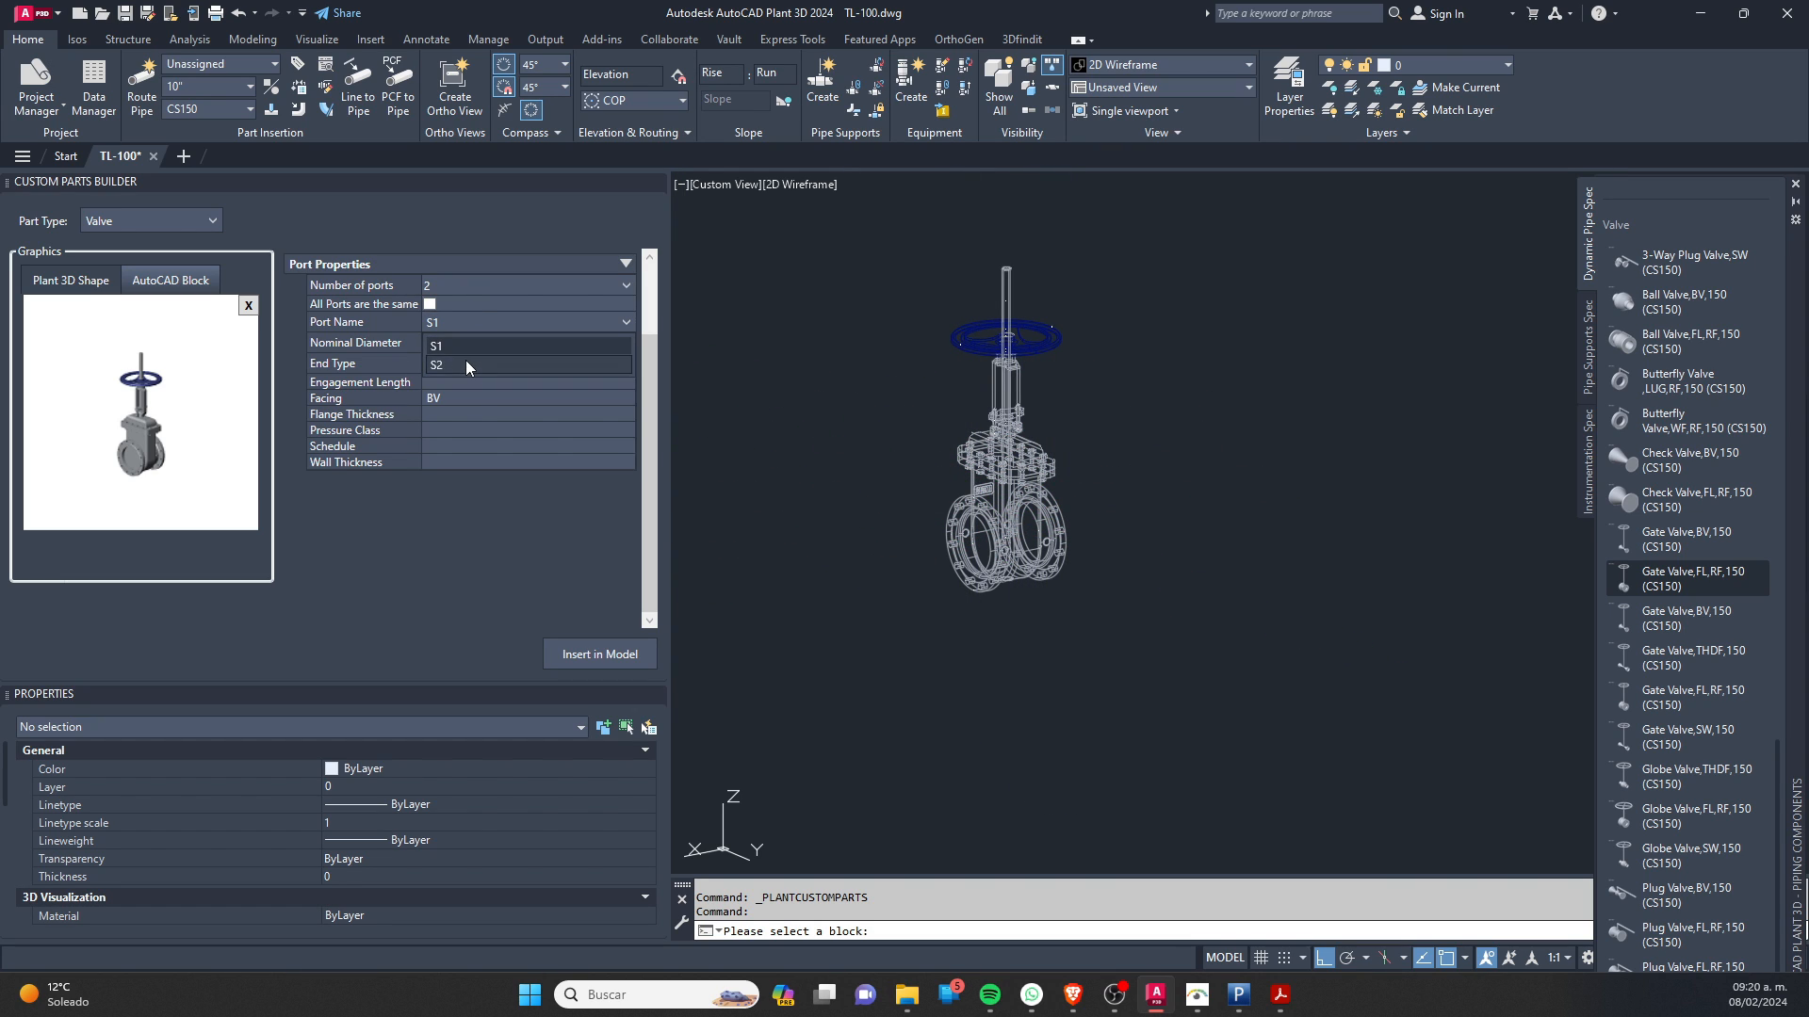
left_click(466, 364)
left_click(503, 344)
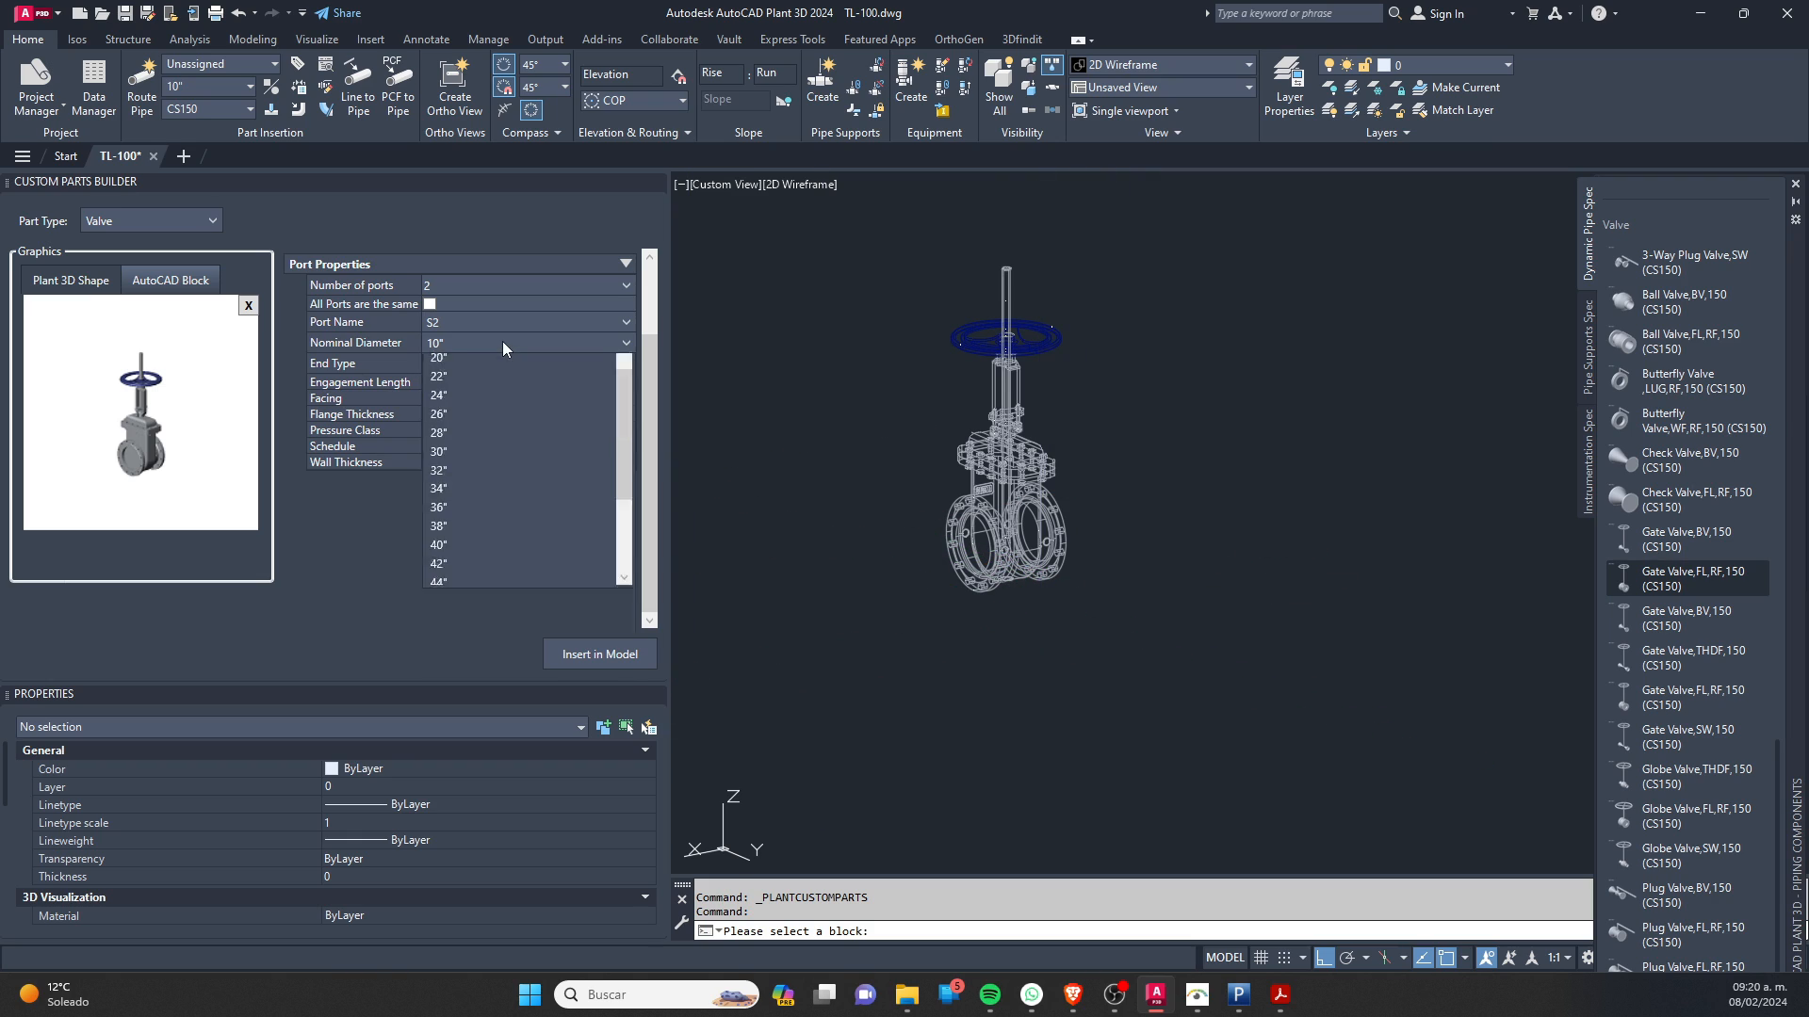
left_click(481, 539)
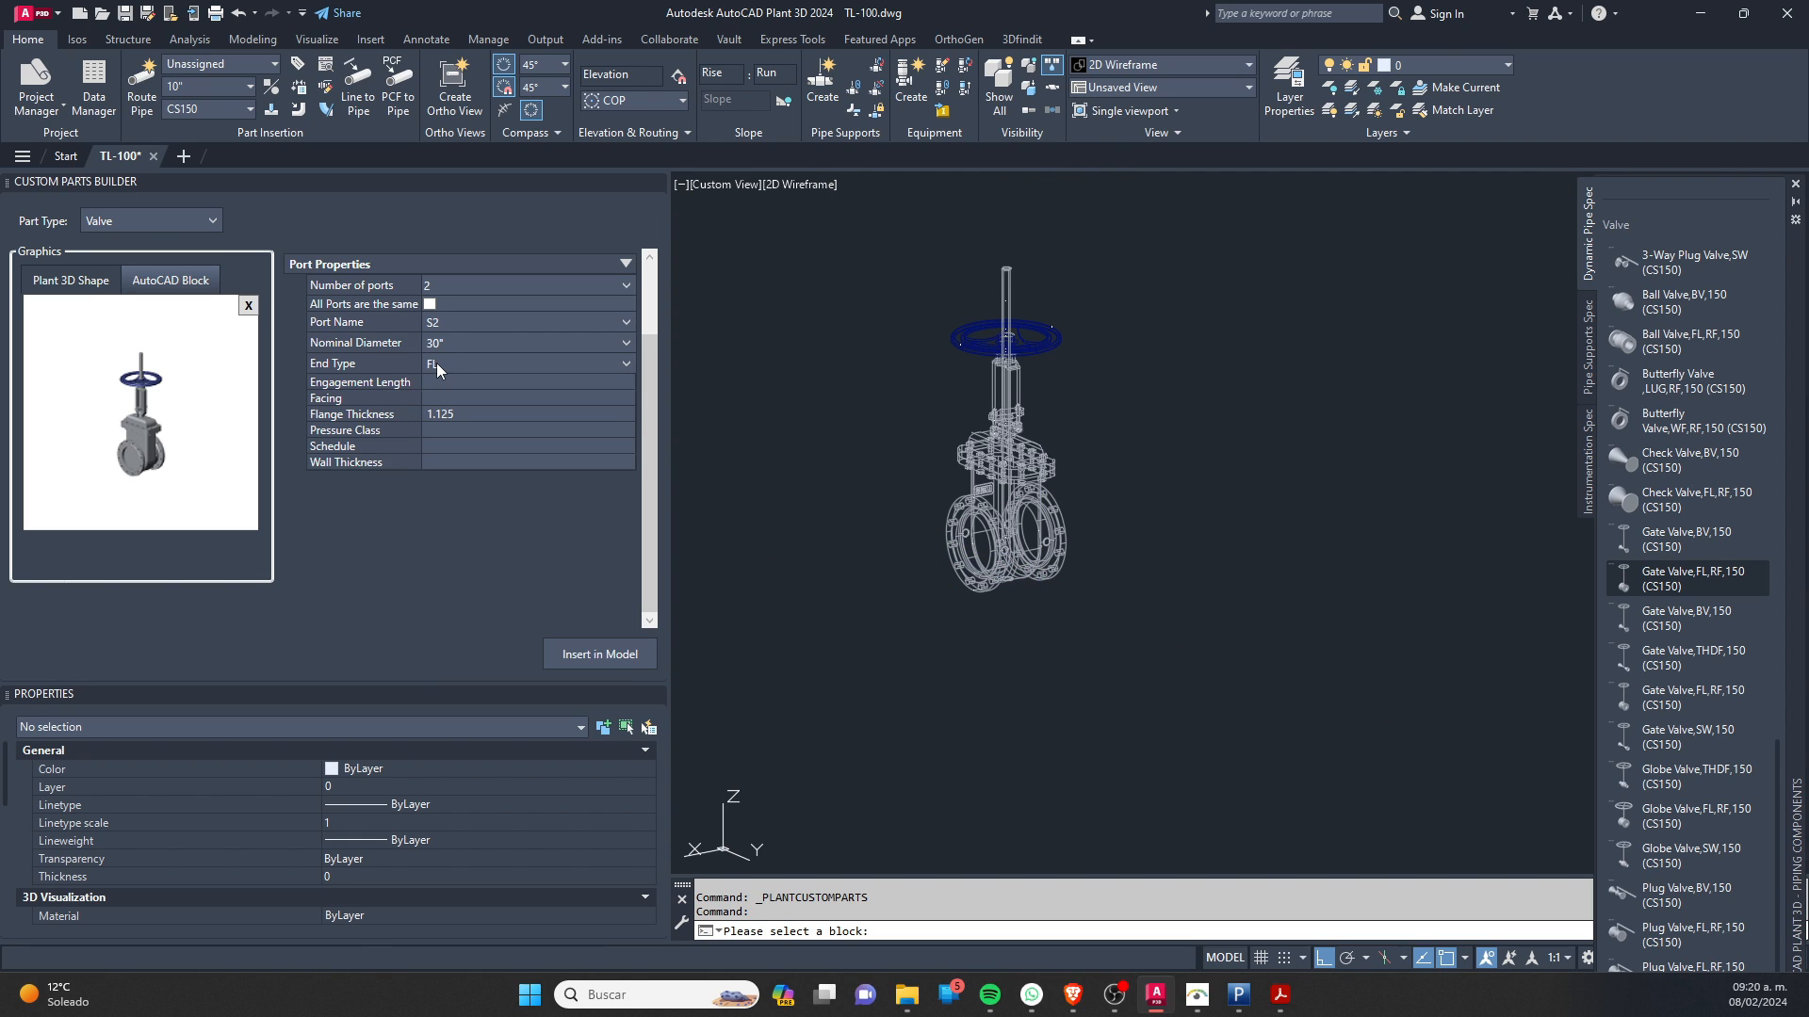
left_click(434, 396)
left_click_drag(455, 416, 337, 416)
key("BackSpace")
Step: Make all ports share the same properties and review the available end types
left_click(430, 306)
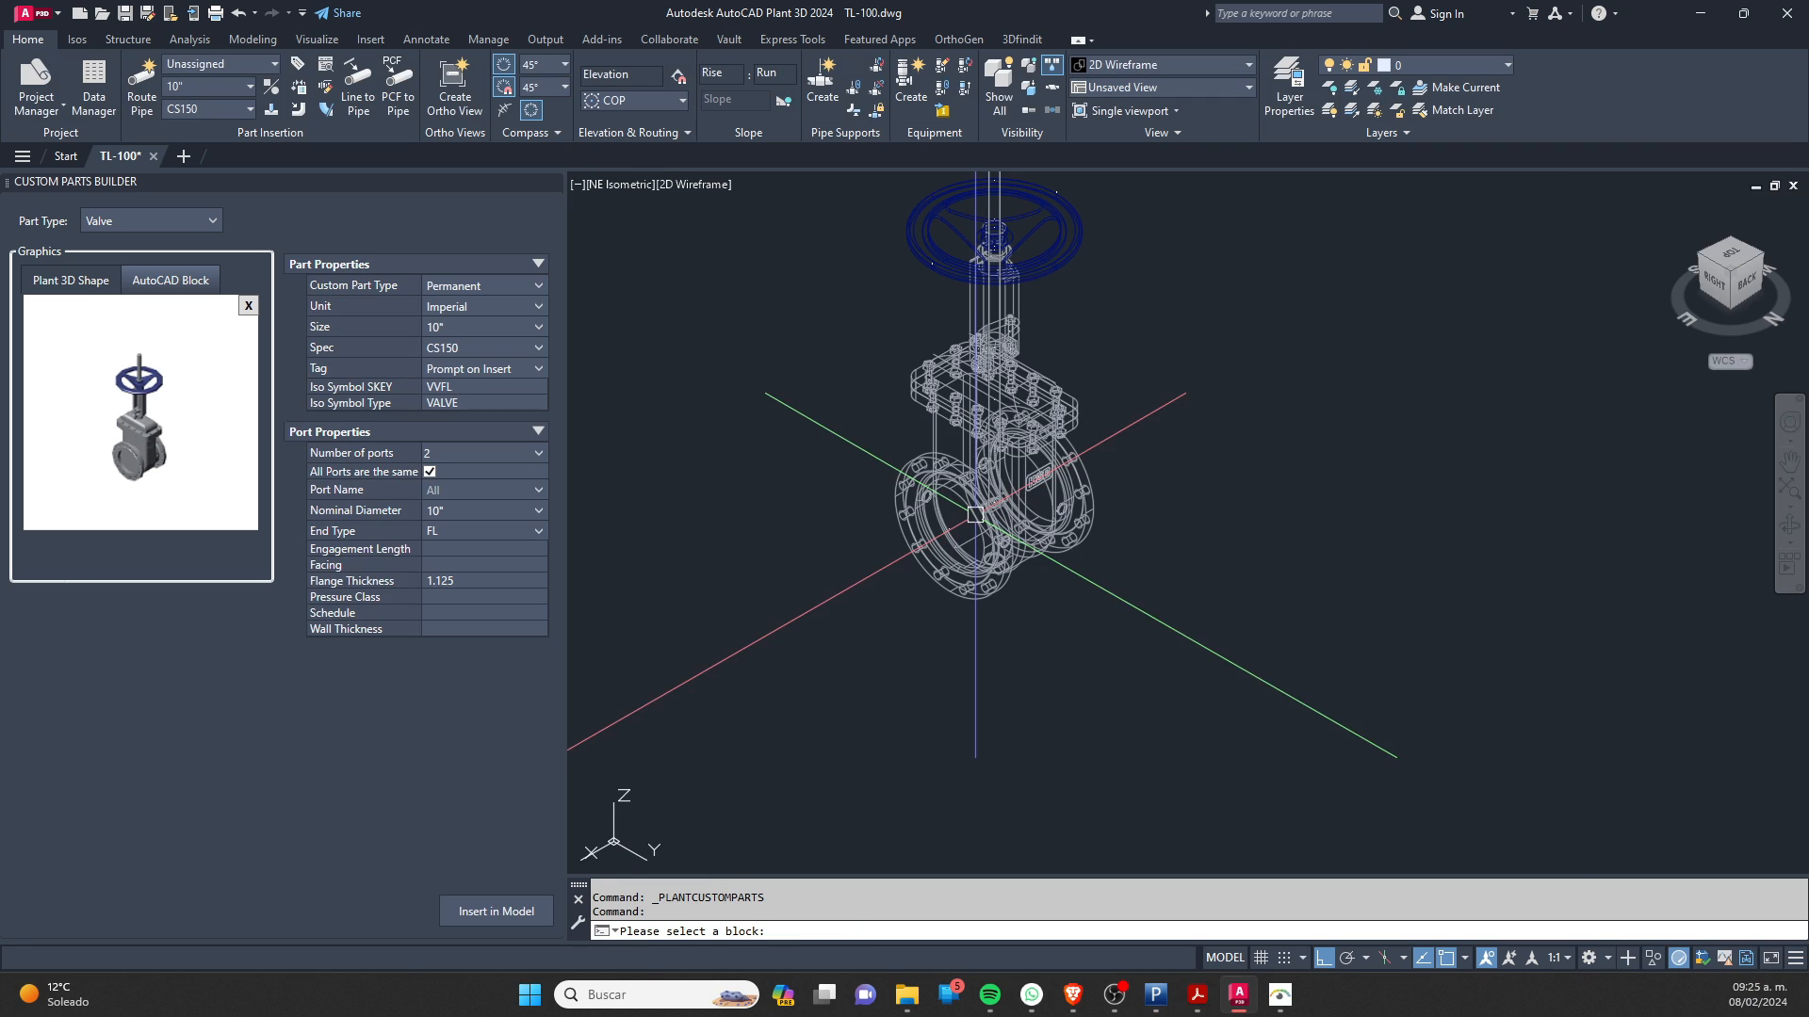
scroll(975, 515, "up", 4)
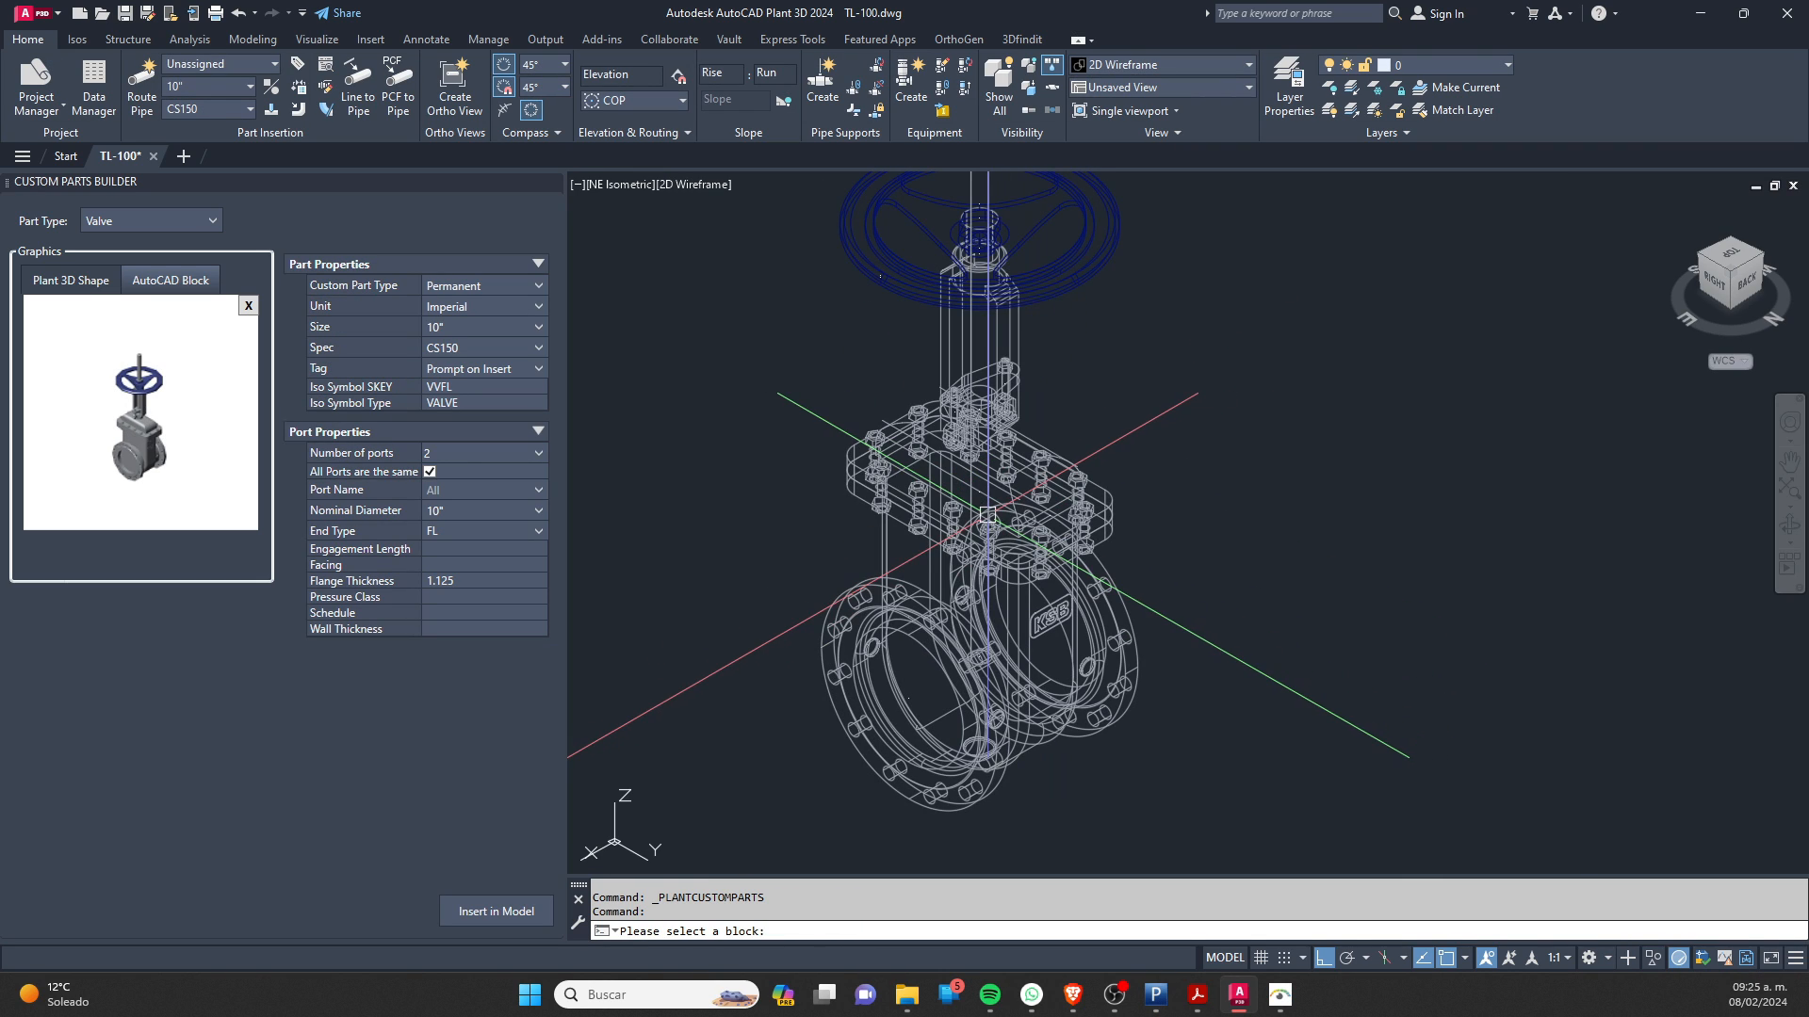
middle_click_drag(988, 514, 984, 556)
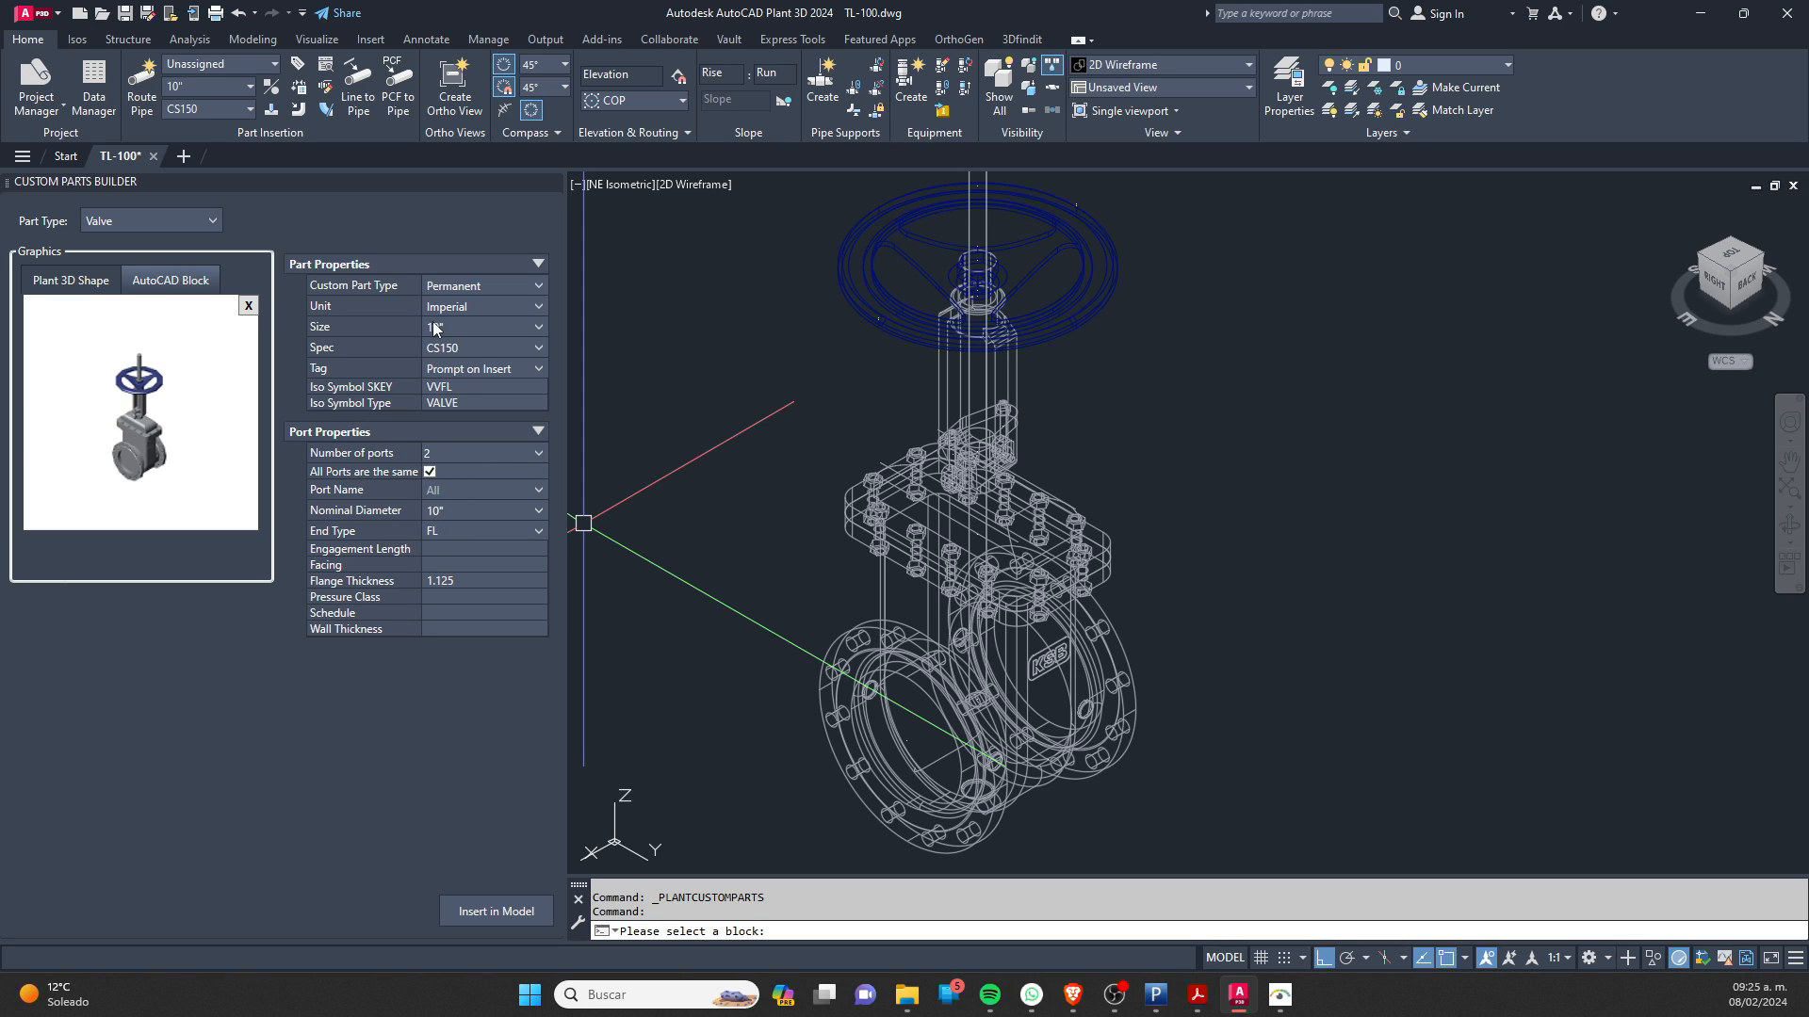
left_click(443, 530)
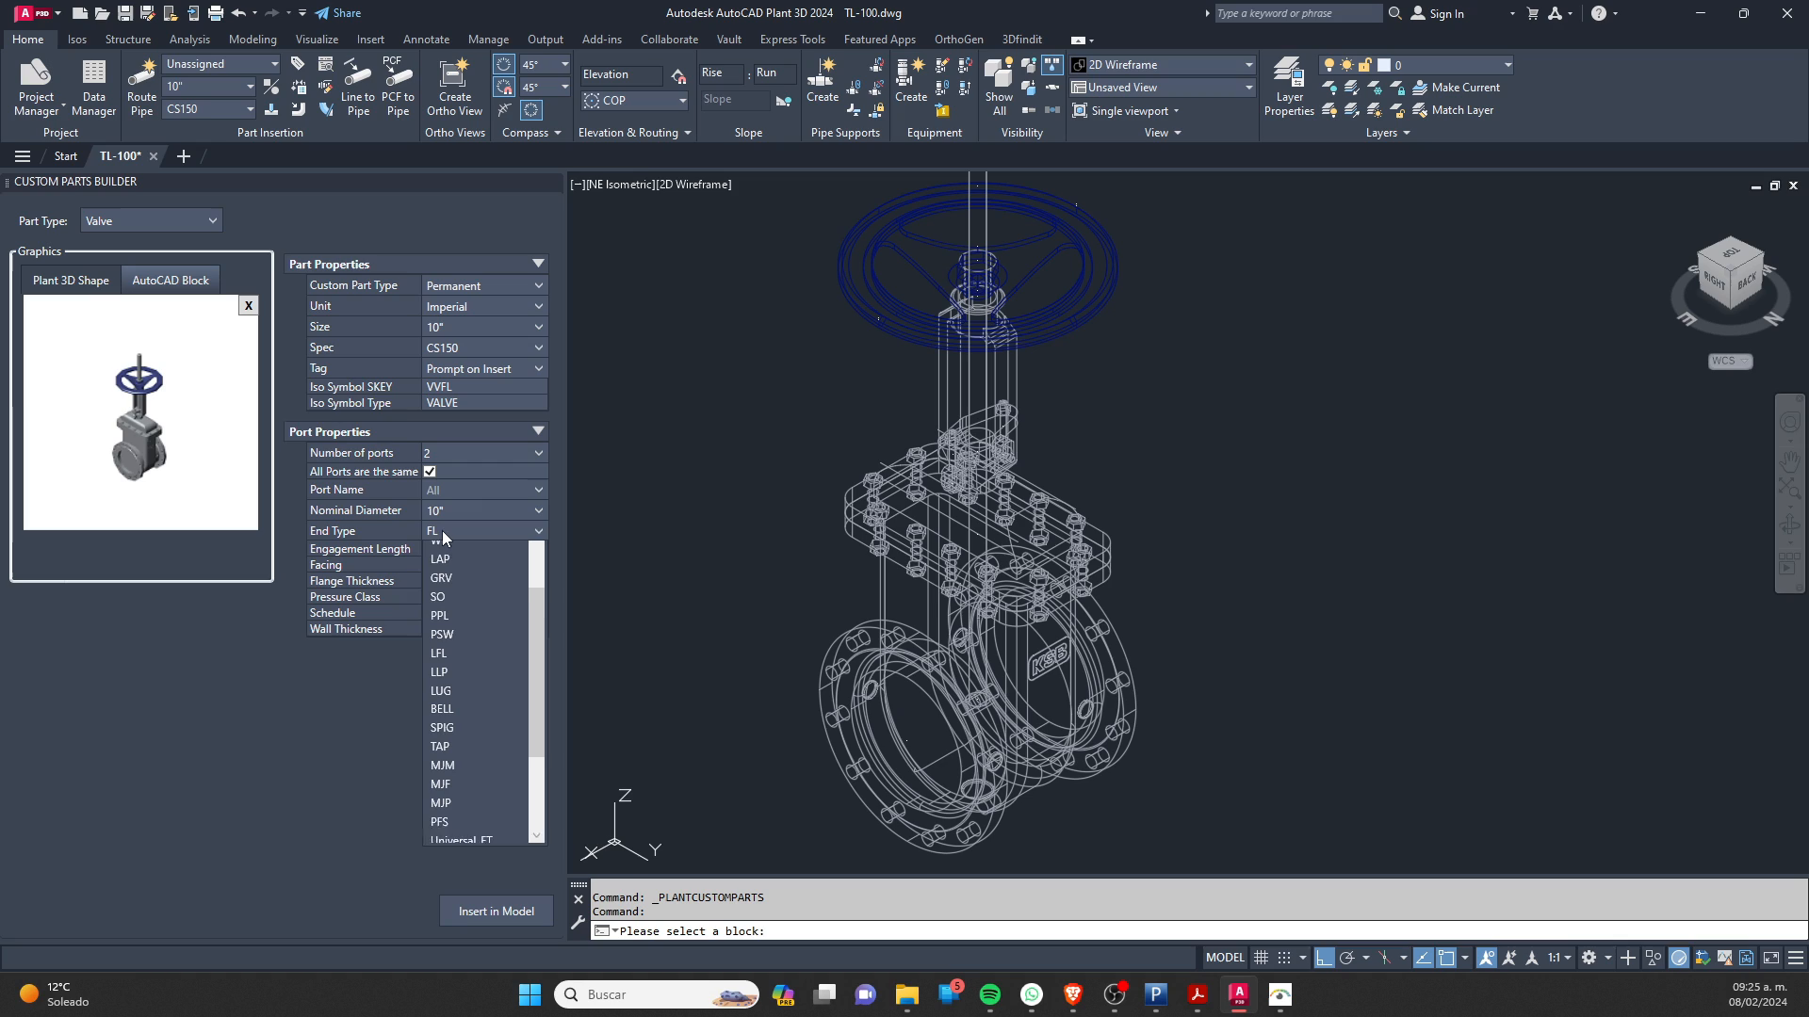
scroll(516, 618, "up", 1)
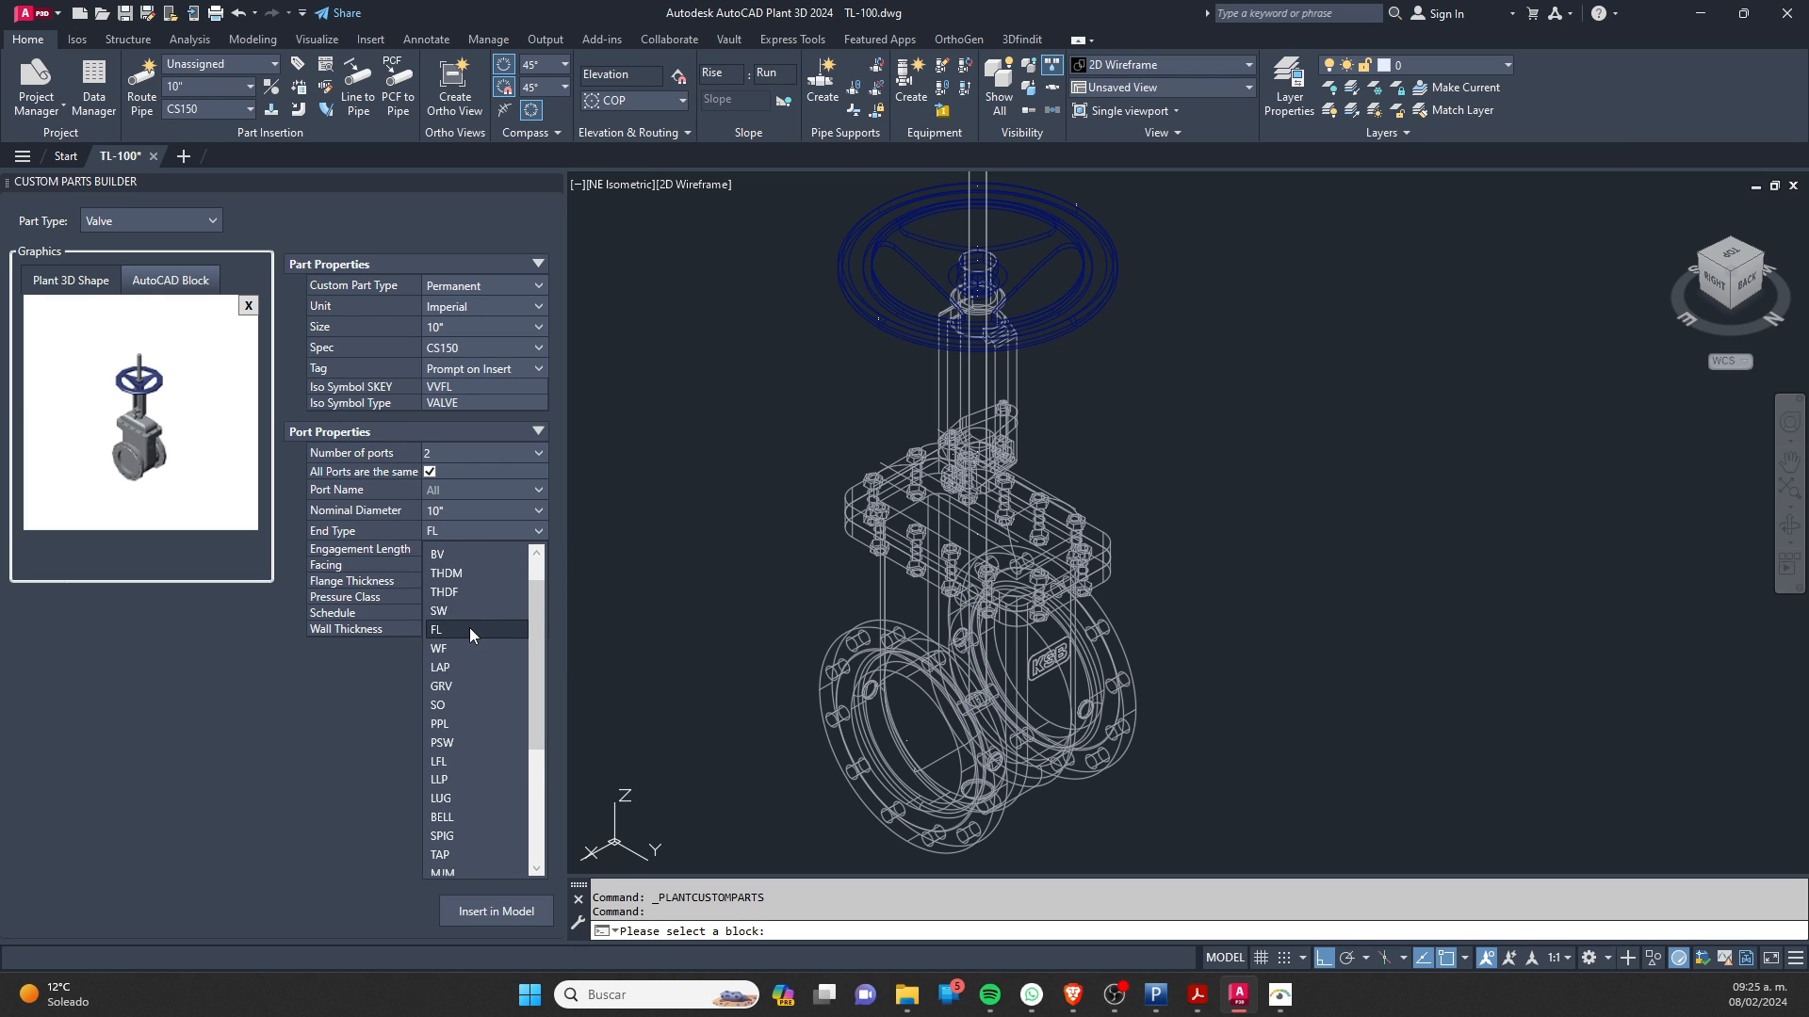
scroll(518, 591, "up", 1)
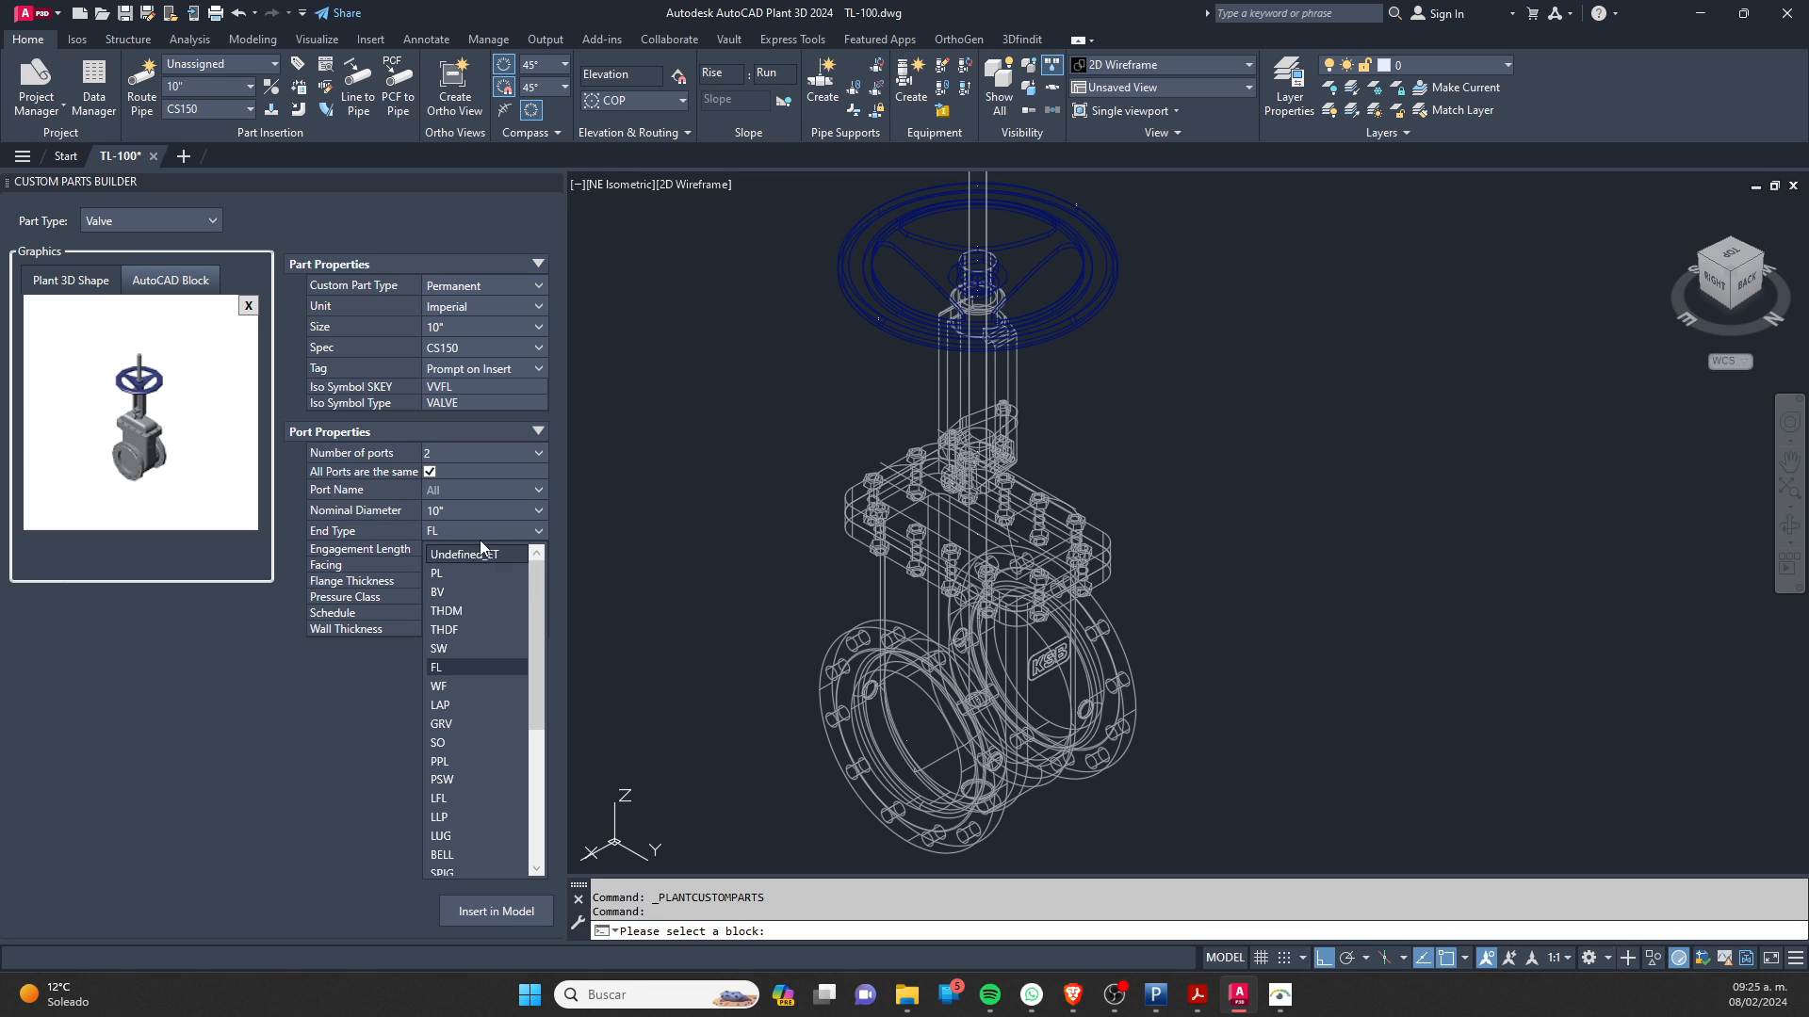
left_click(348, 687)
Step: Set the facing to RF, the flange thickness to 1.125 and the pressure class to 150 for all ports
left_click(435, 597)
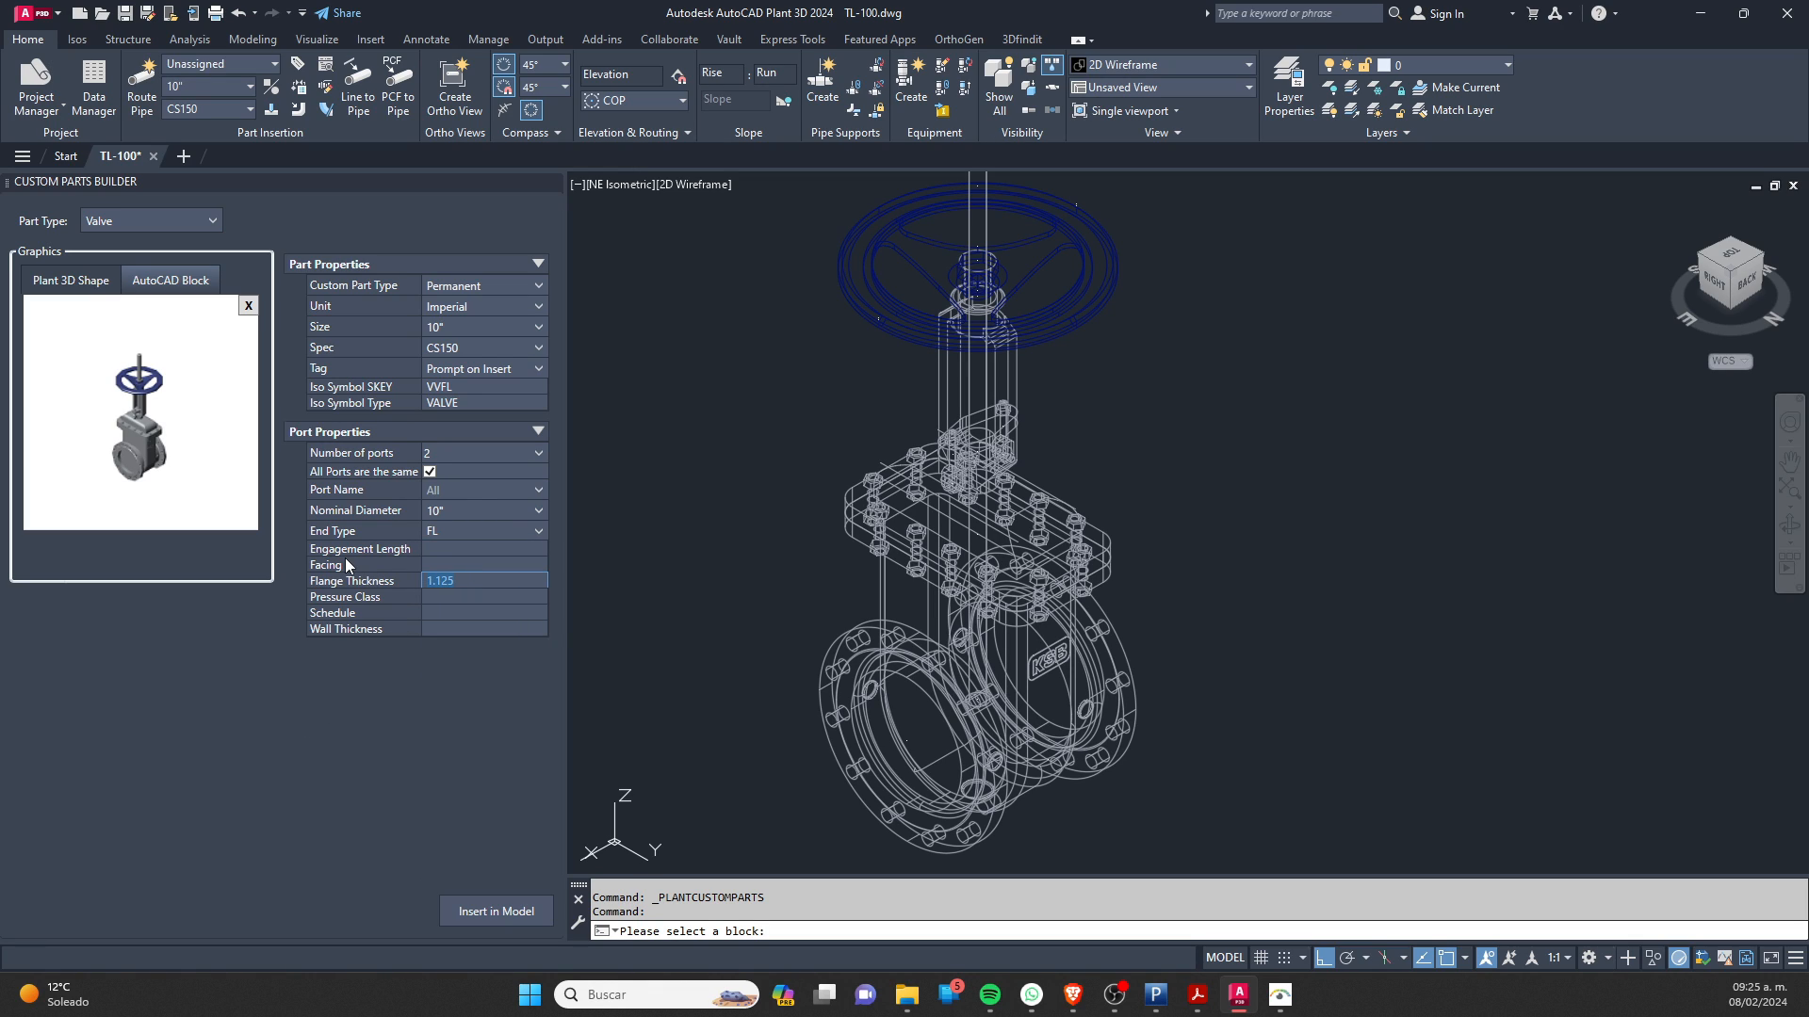
key("BackSpace")
left_click(434, 562)
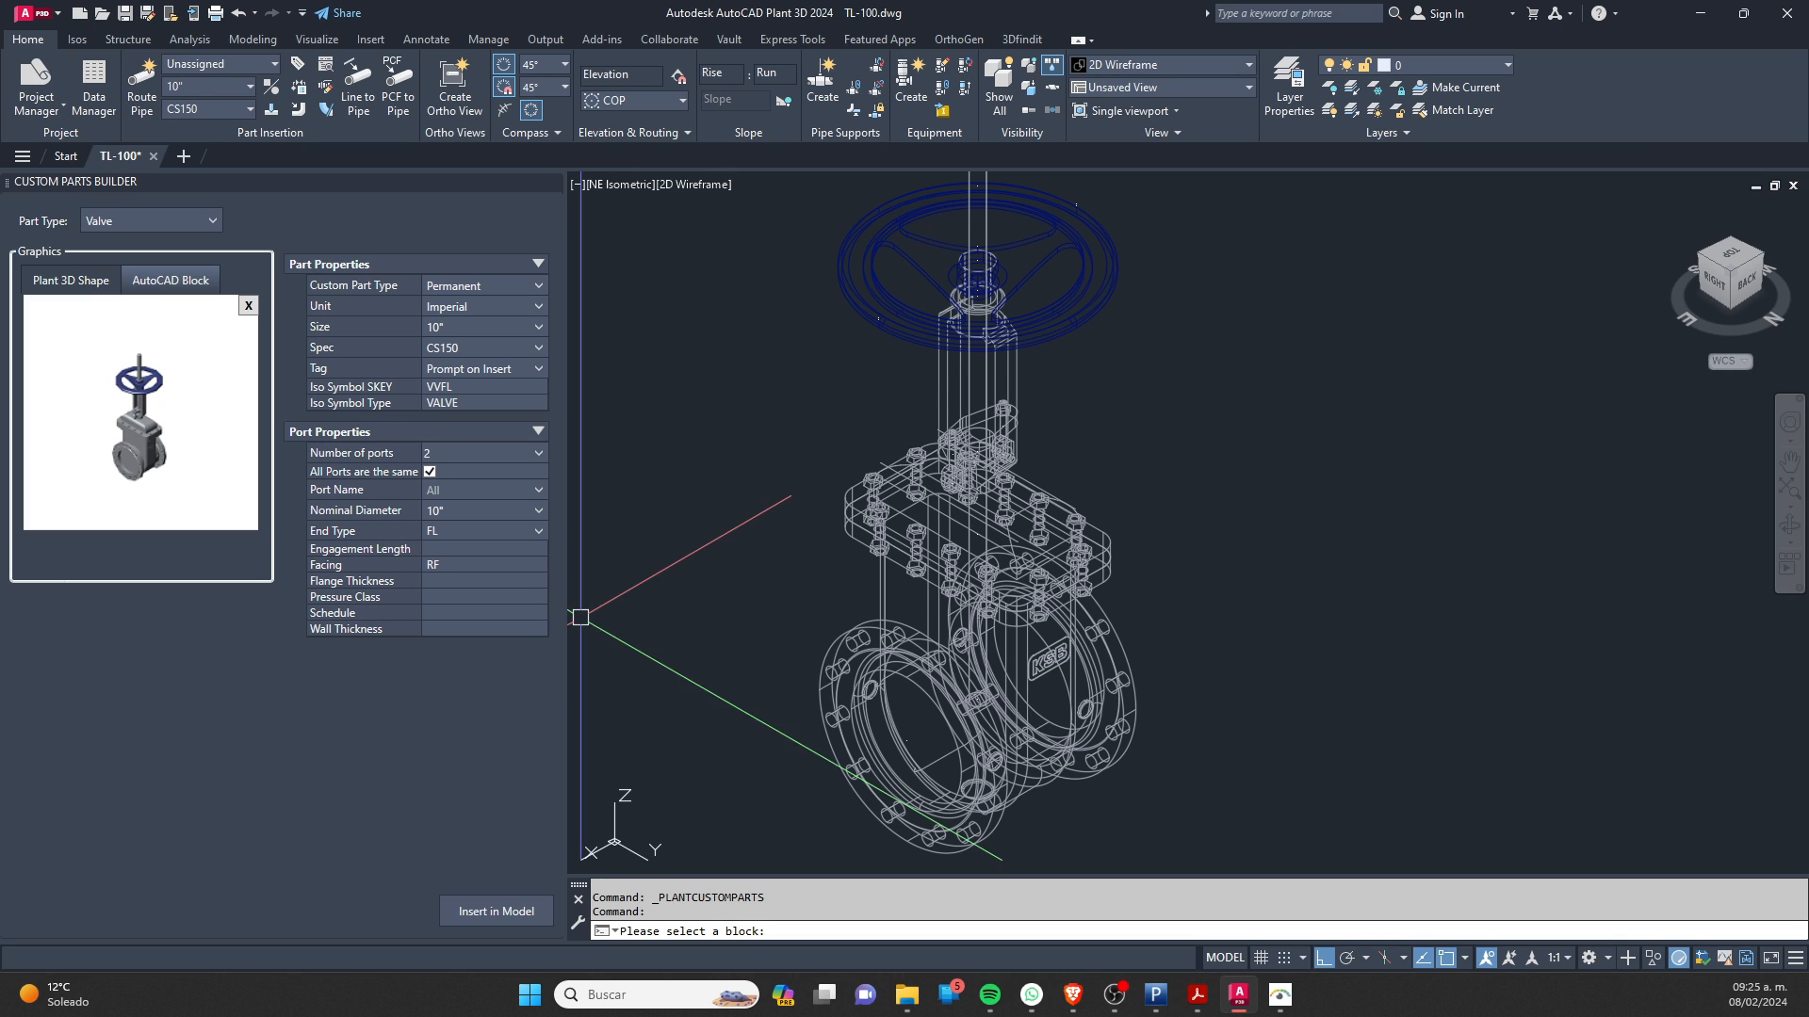
left_click(509, 625)
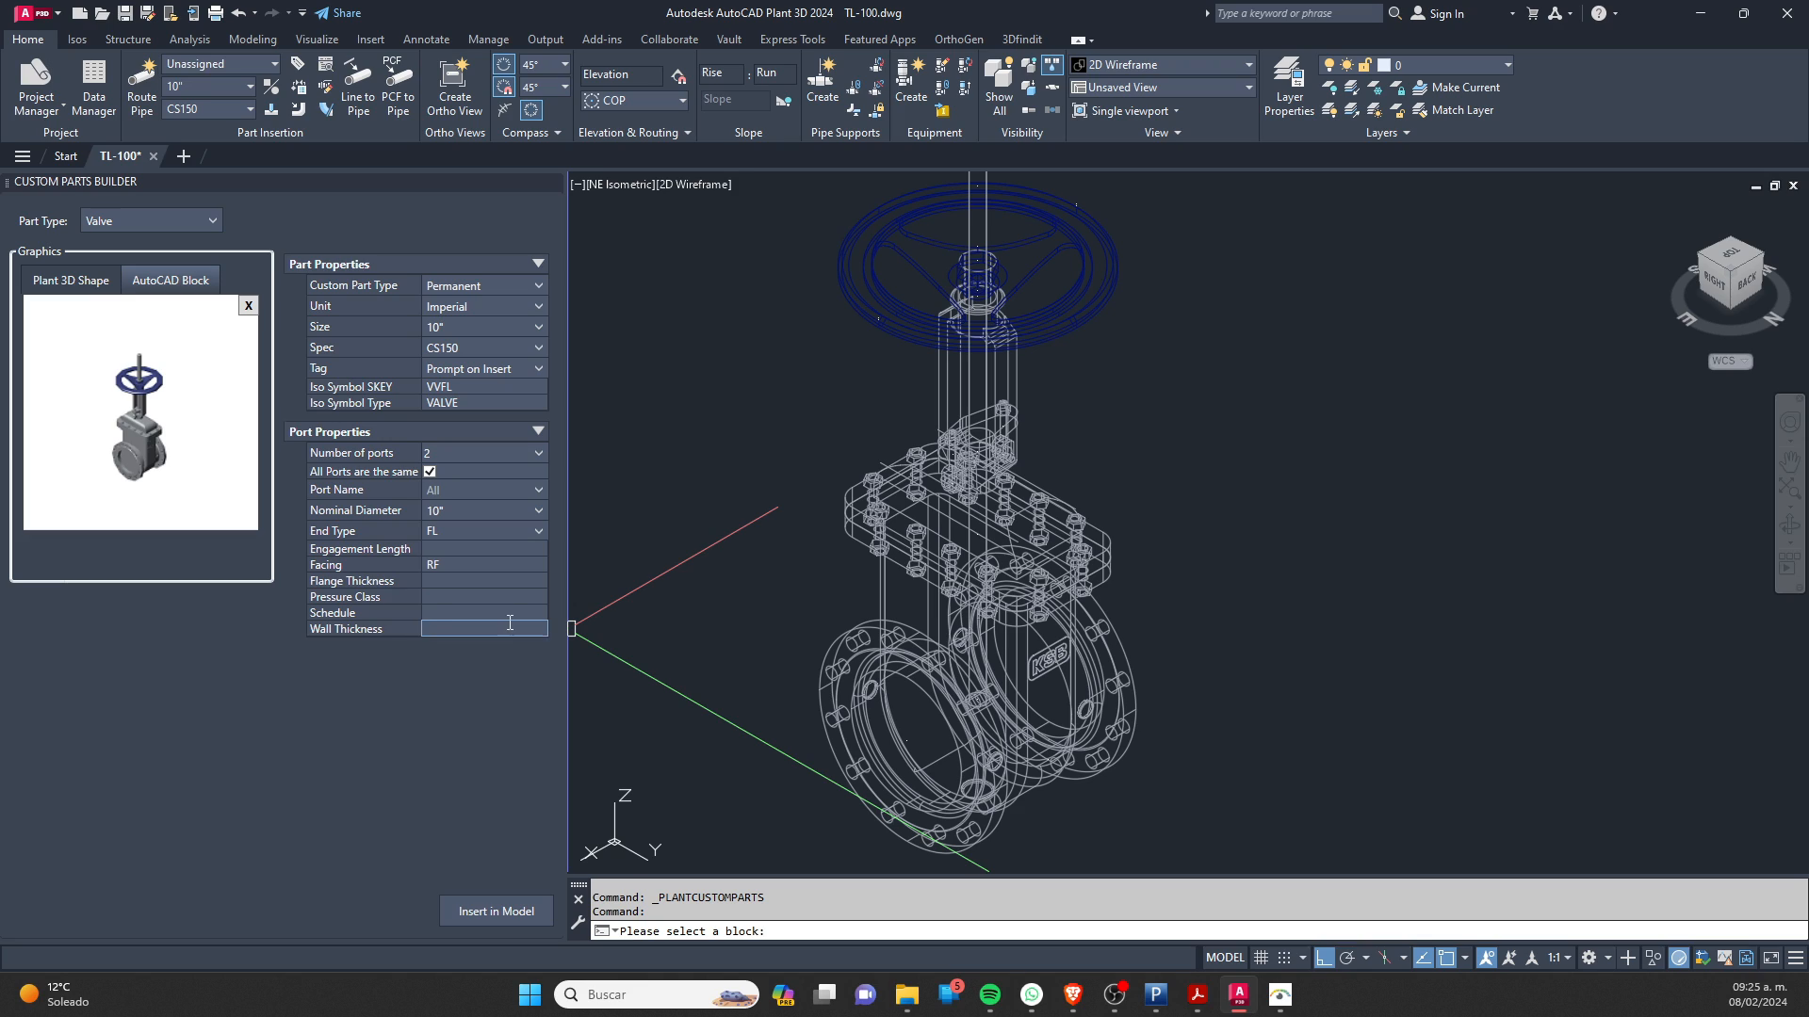
left_click(436, 590)
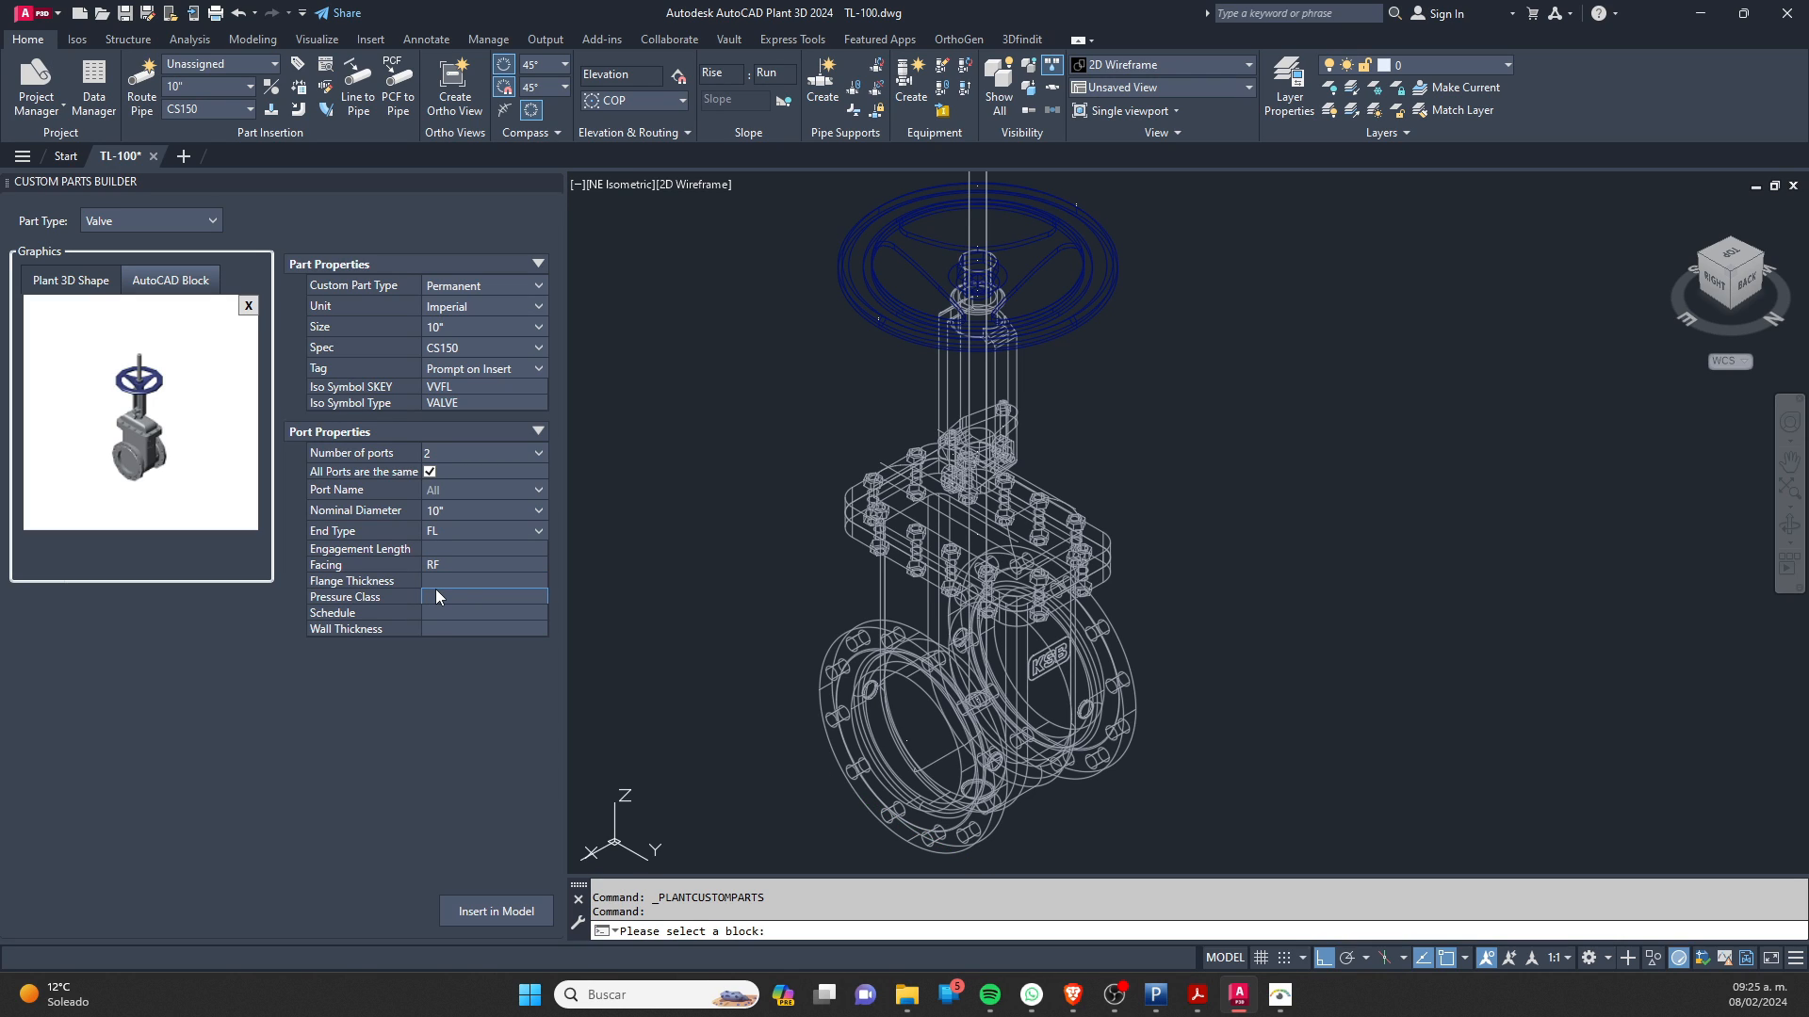
type("150")
key("Return")
Step: Insert the custom valve into the model beside the original valve block, leaving its tag code and number empty
left_click(496, 910)
scroll(793, 493, "down", 4)
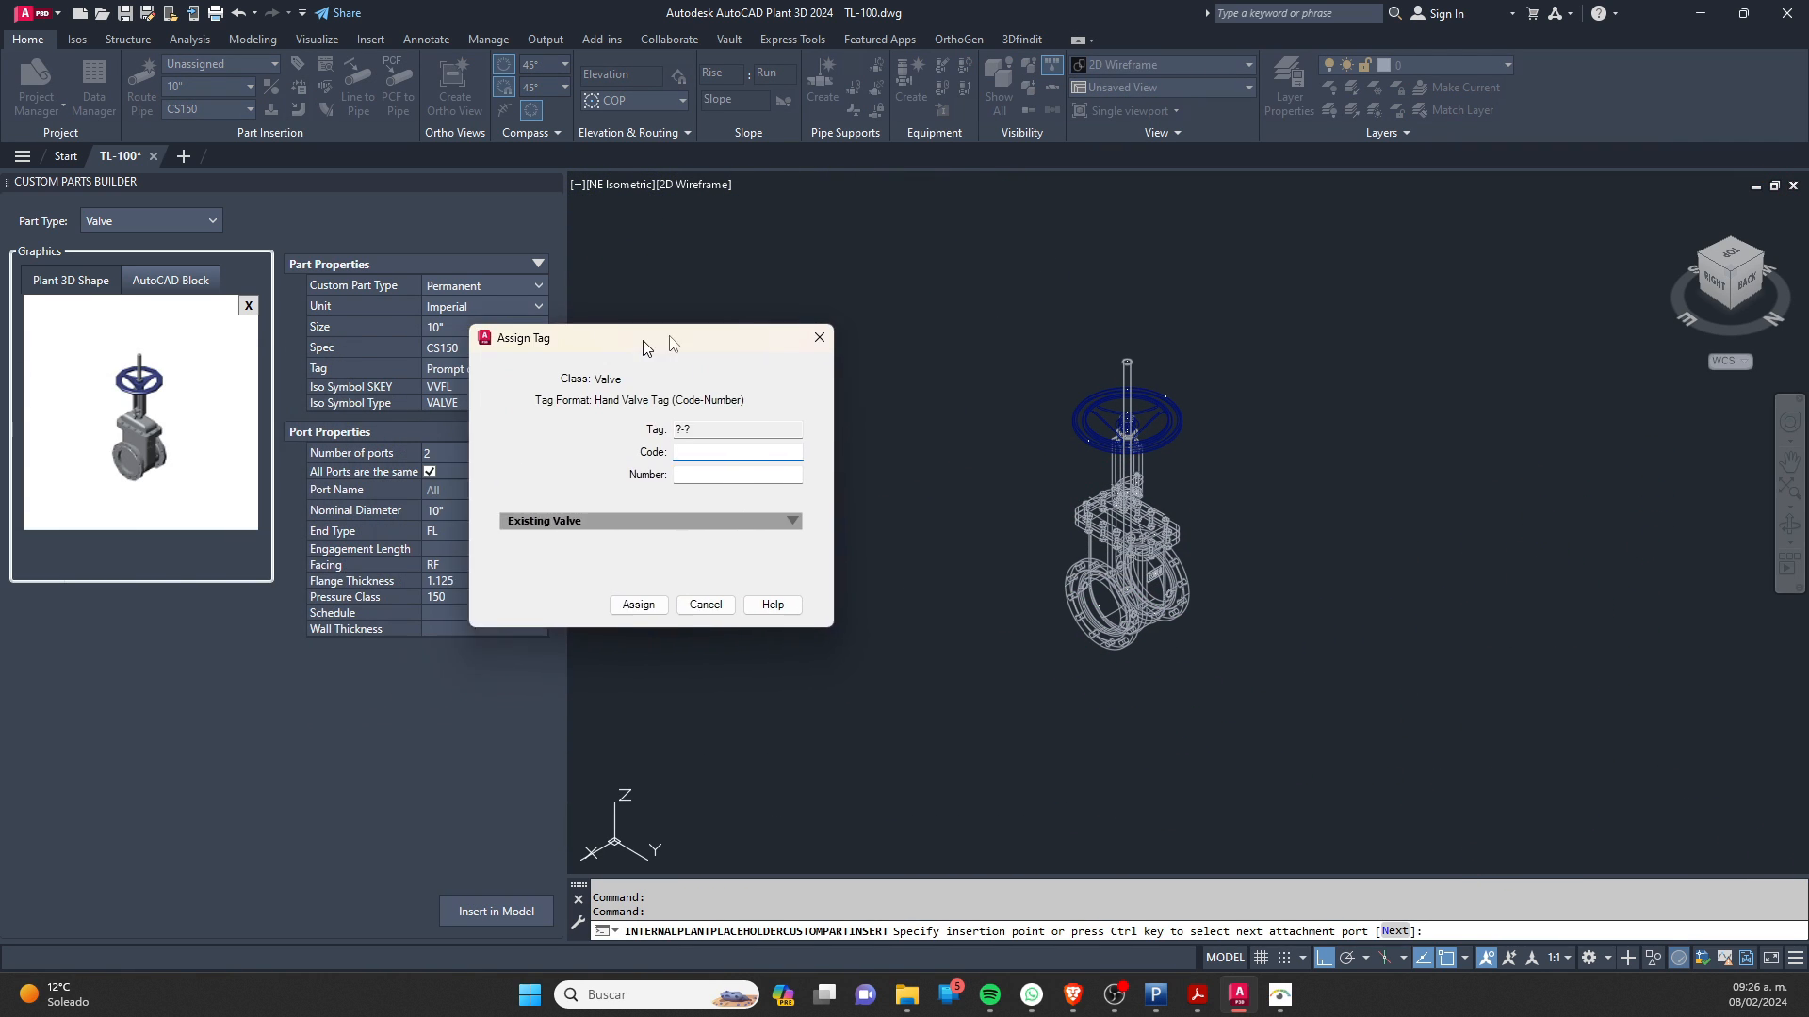
left_click(830, 572)
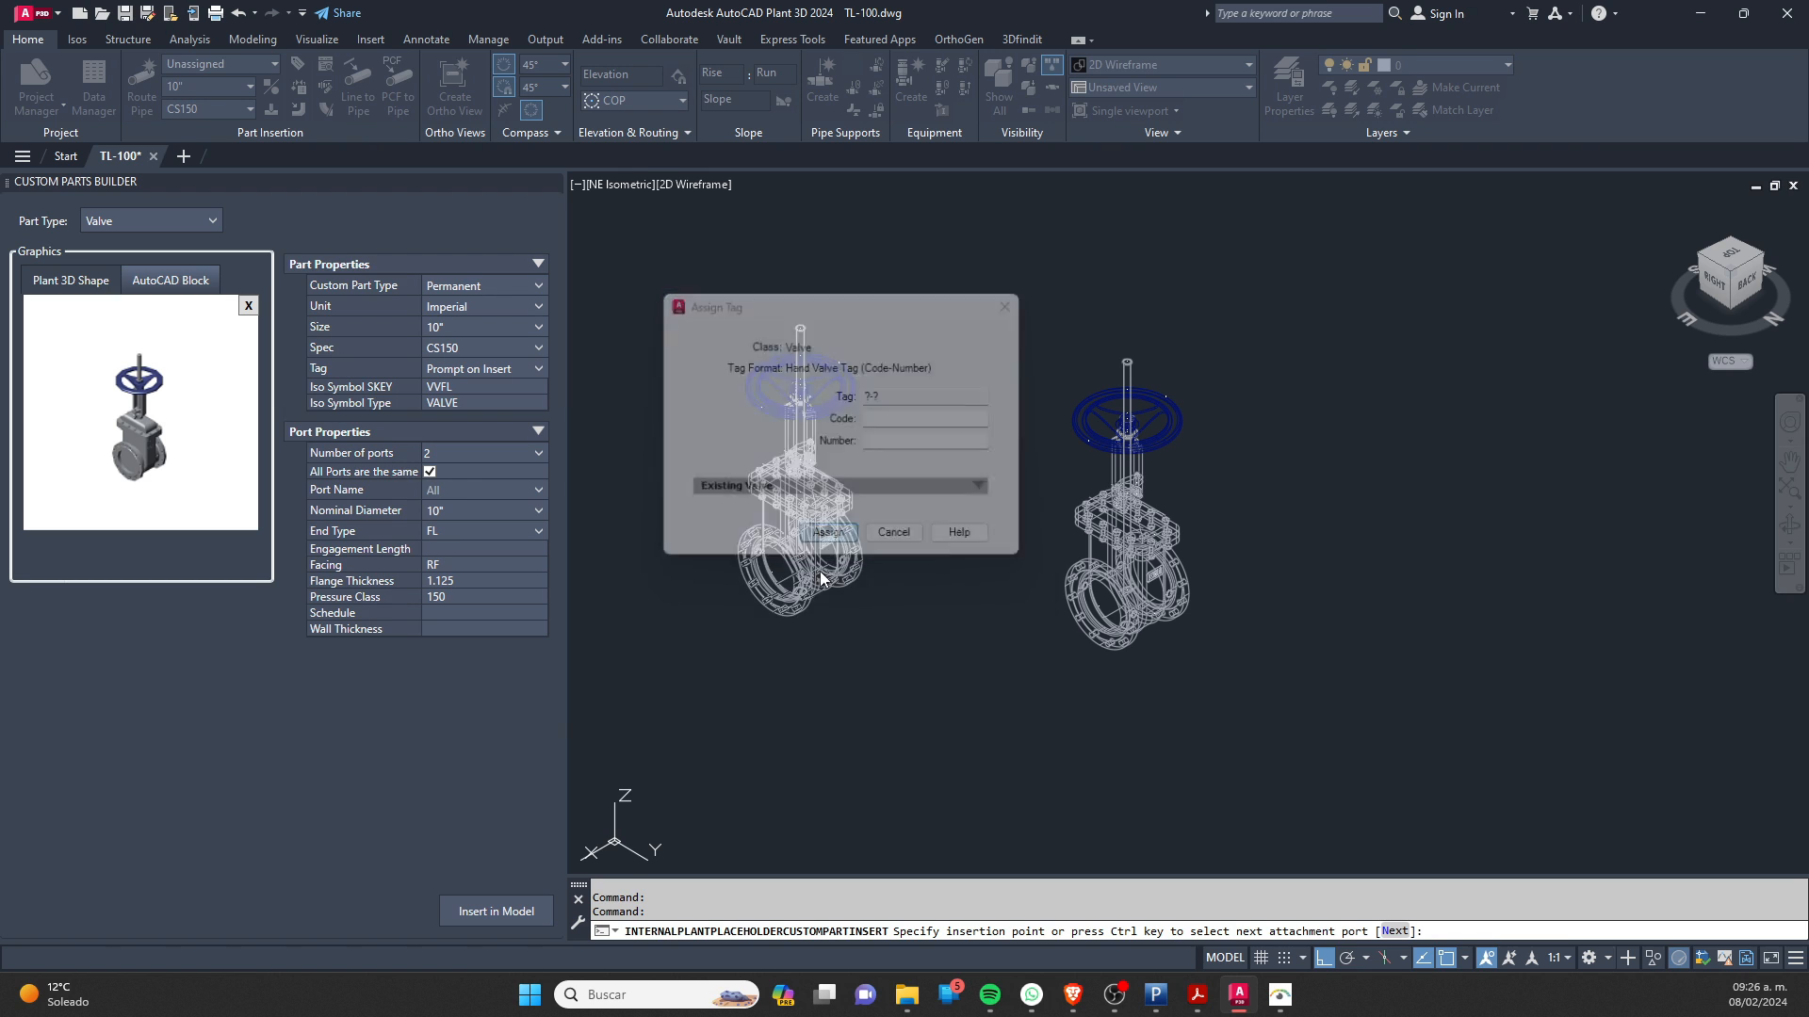
left_click(832, 617)
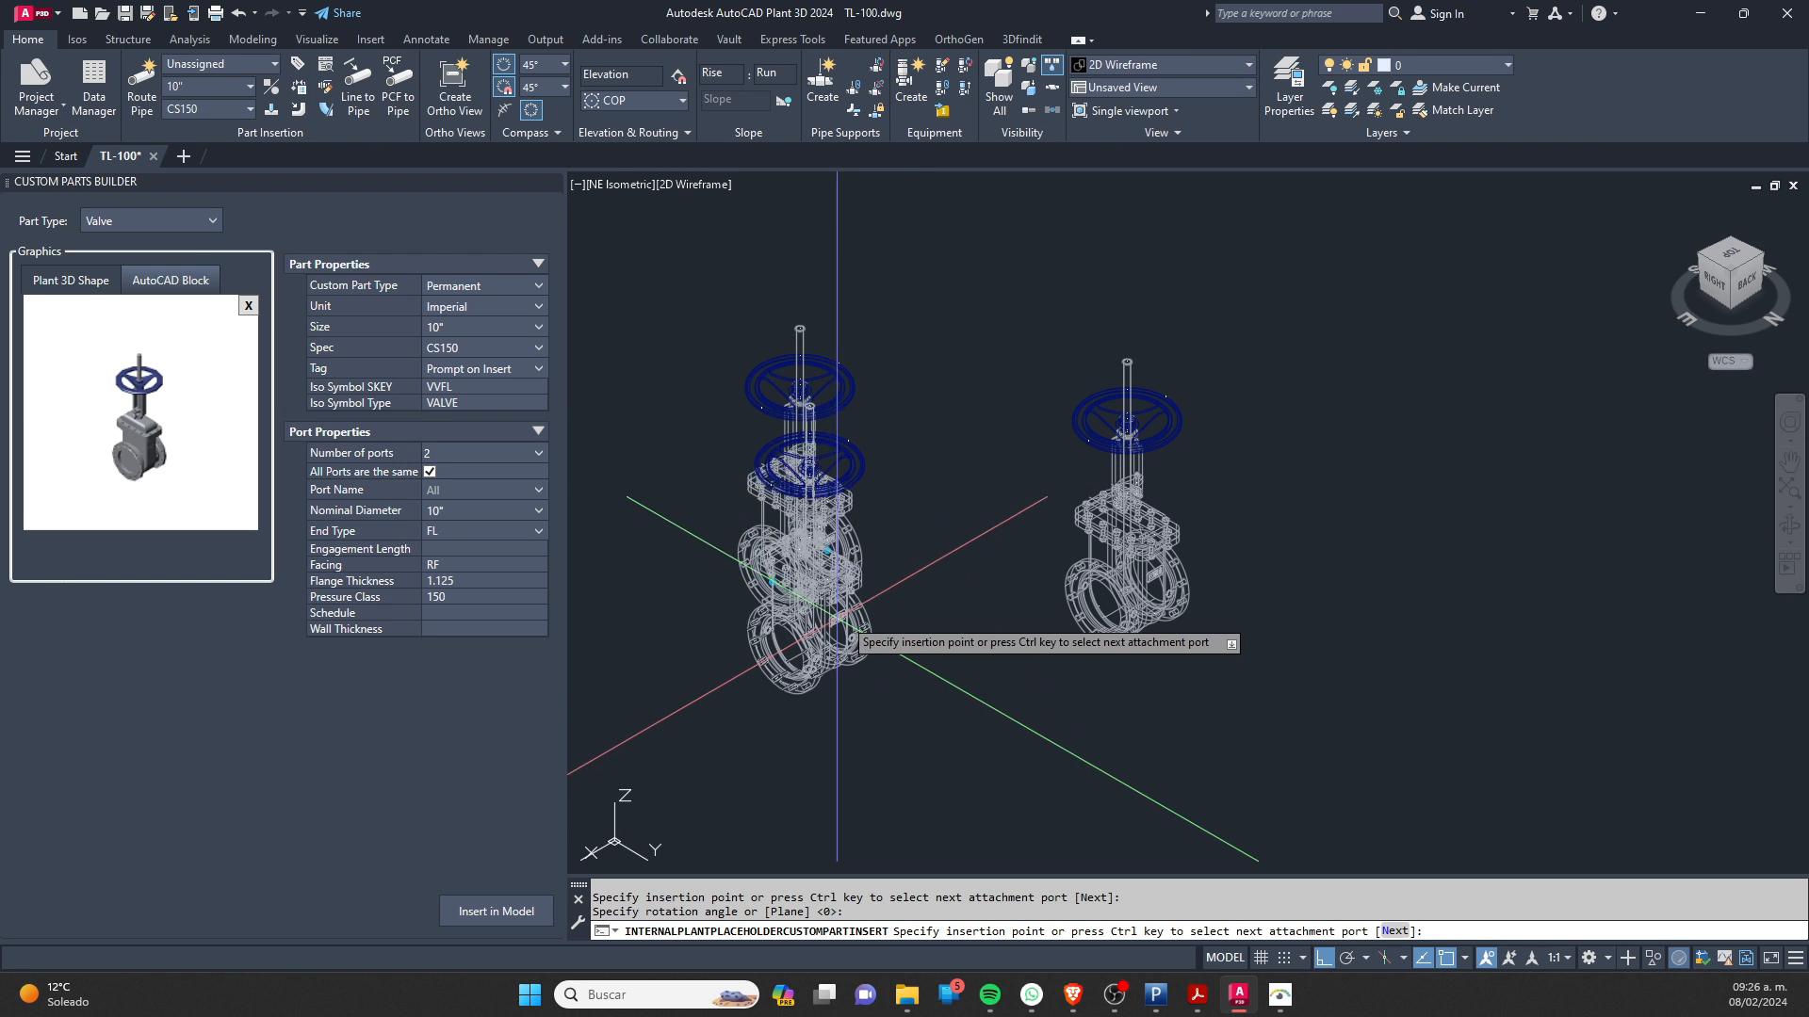
key("Escape")
scroll(951, 595, "down", 4)
key("Escape")
scroll(944, 592, "up", 4)
scroll(1013, 570, "up", 2)
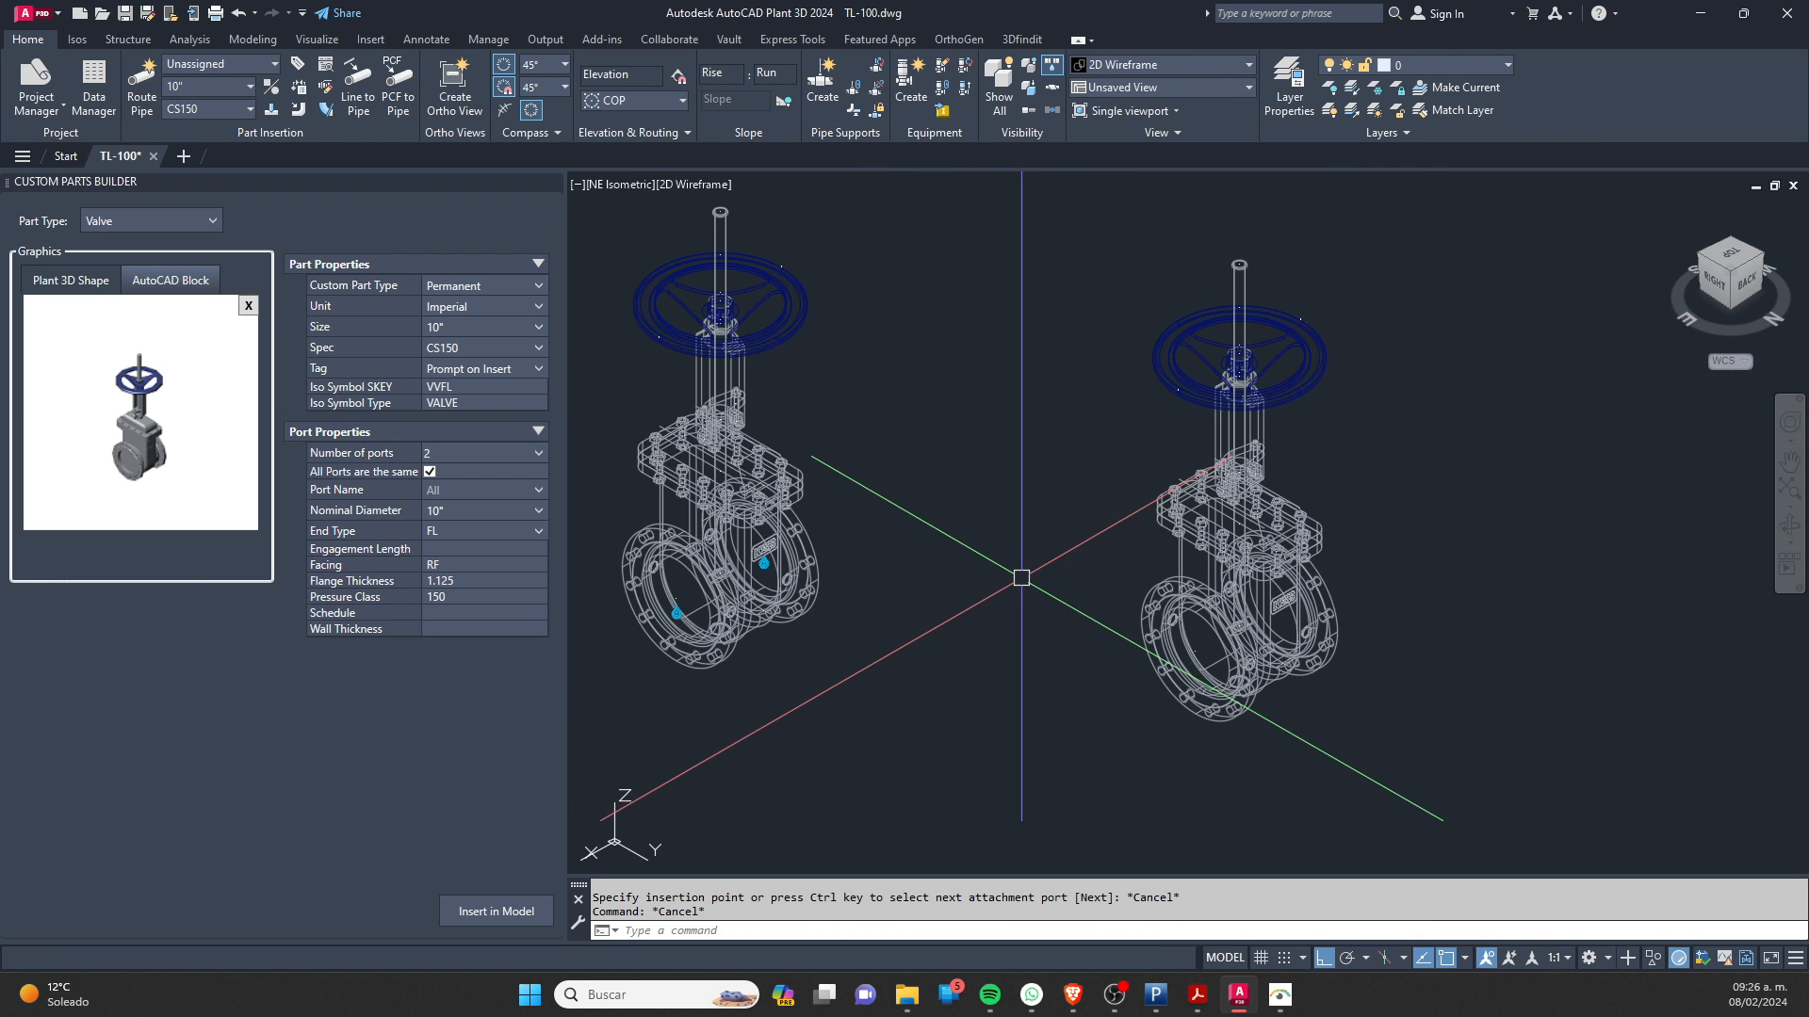
scroll(999, 574, "down", 4)
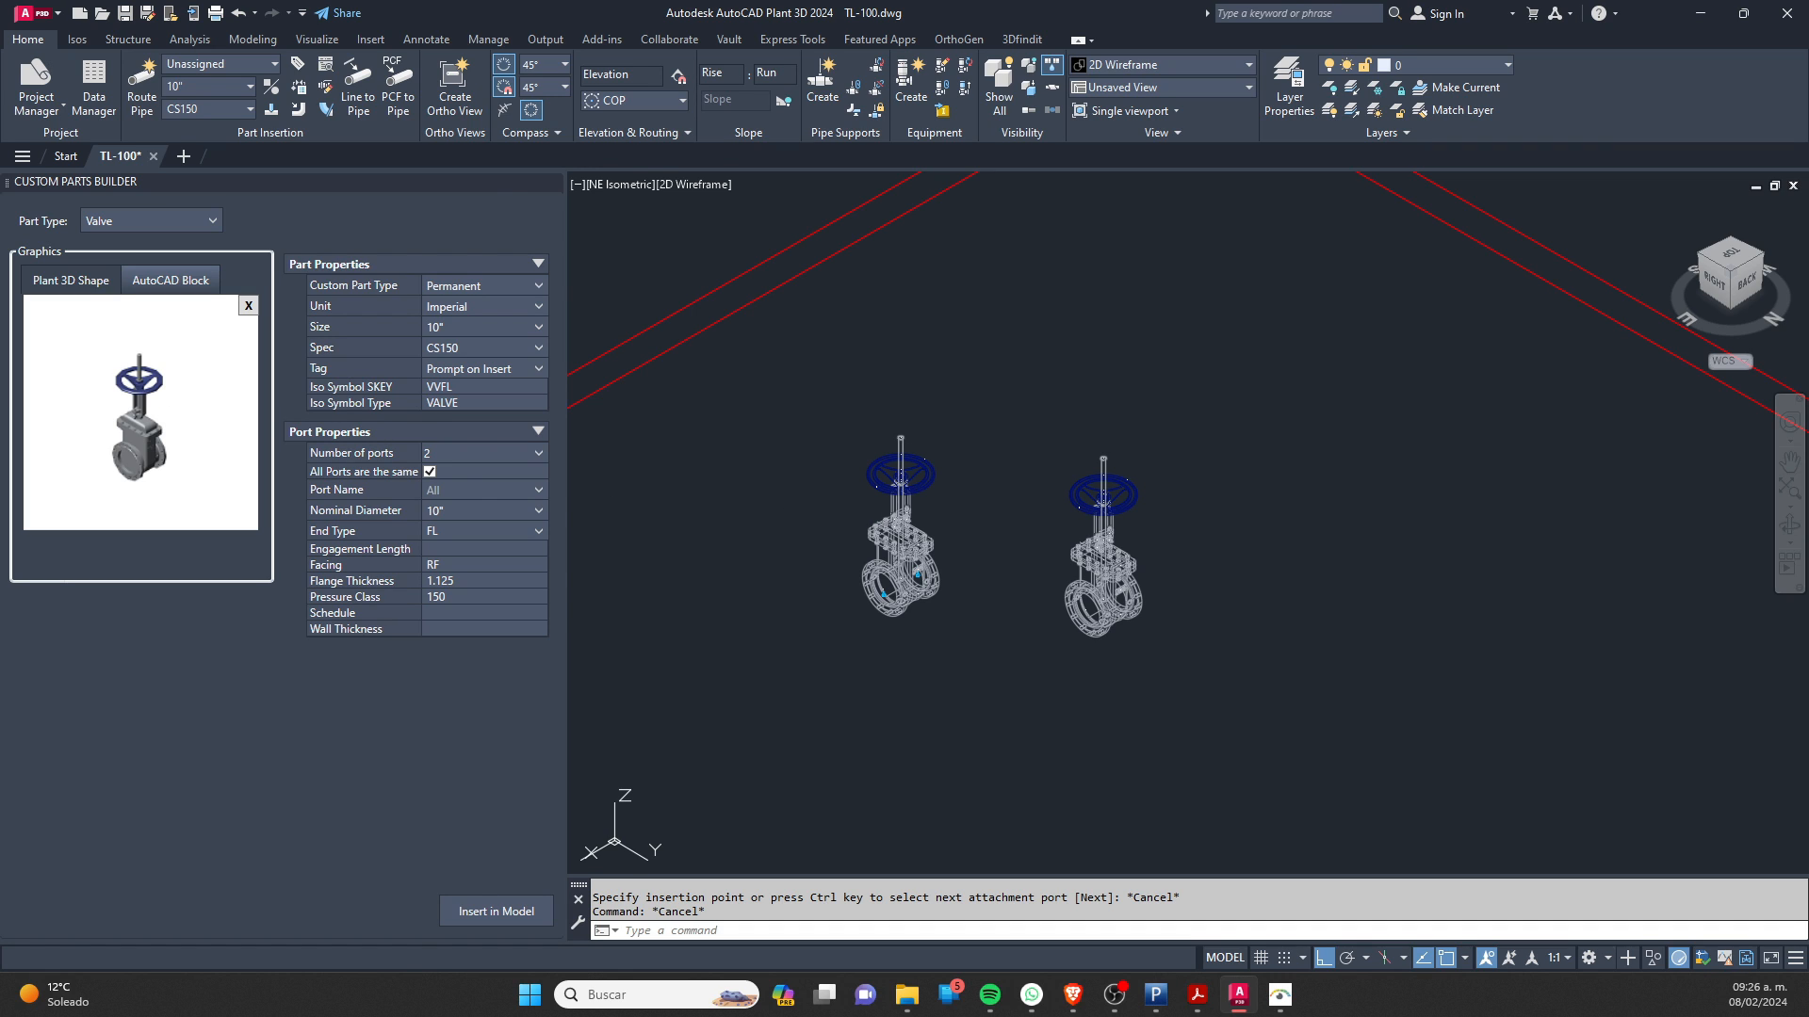
Step: Insert a Gate Valve,FL,RF,150 (CS150) from the pipe spec into the red pipe with its handwheel pointing up
key("ctrl+3")
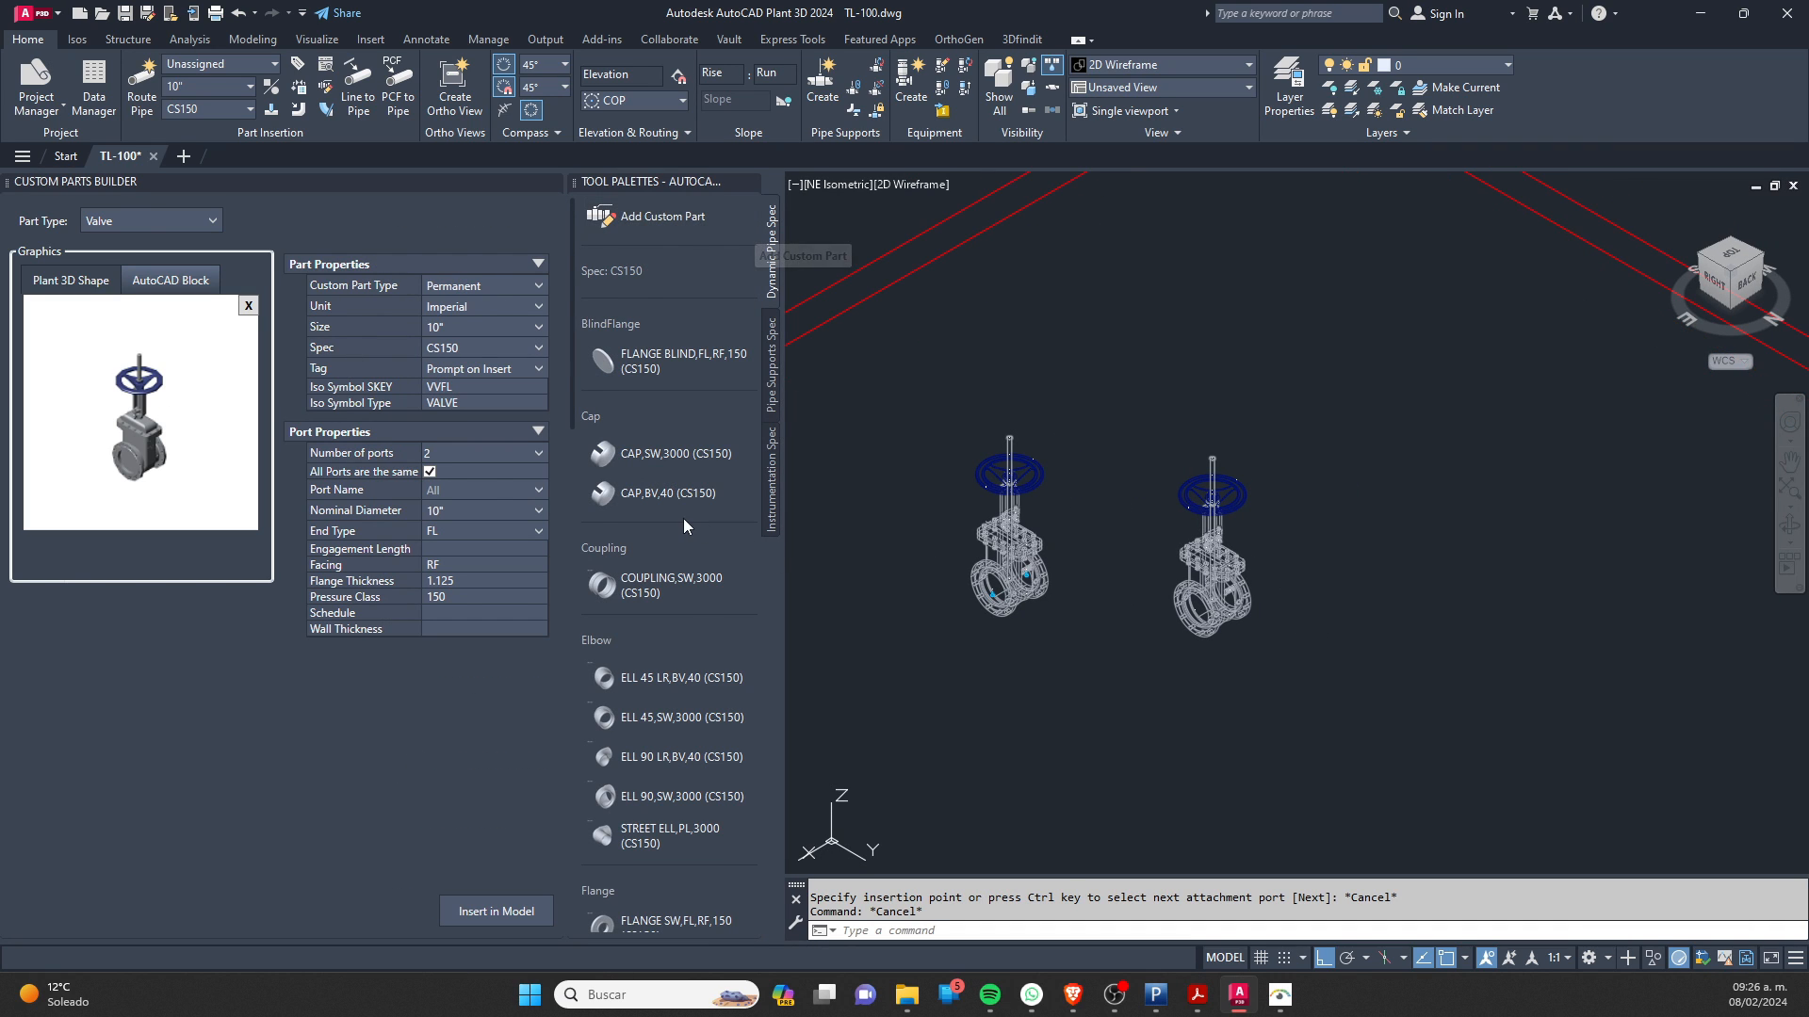
scroll(685, 527, "down", 10)
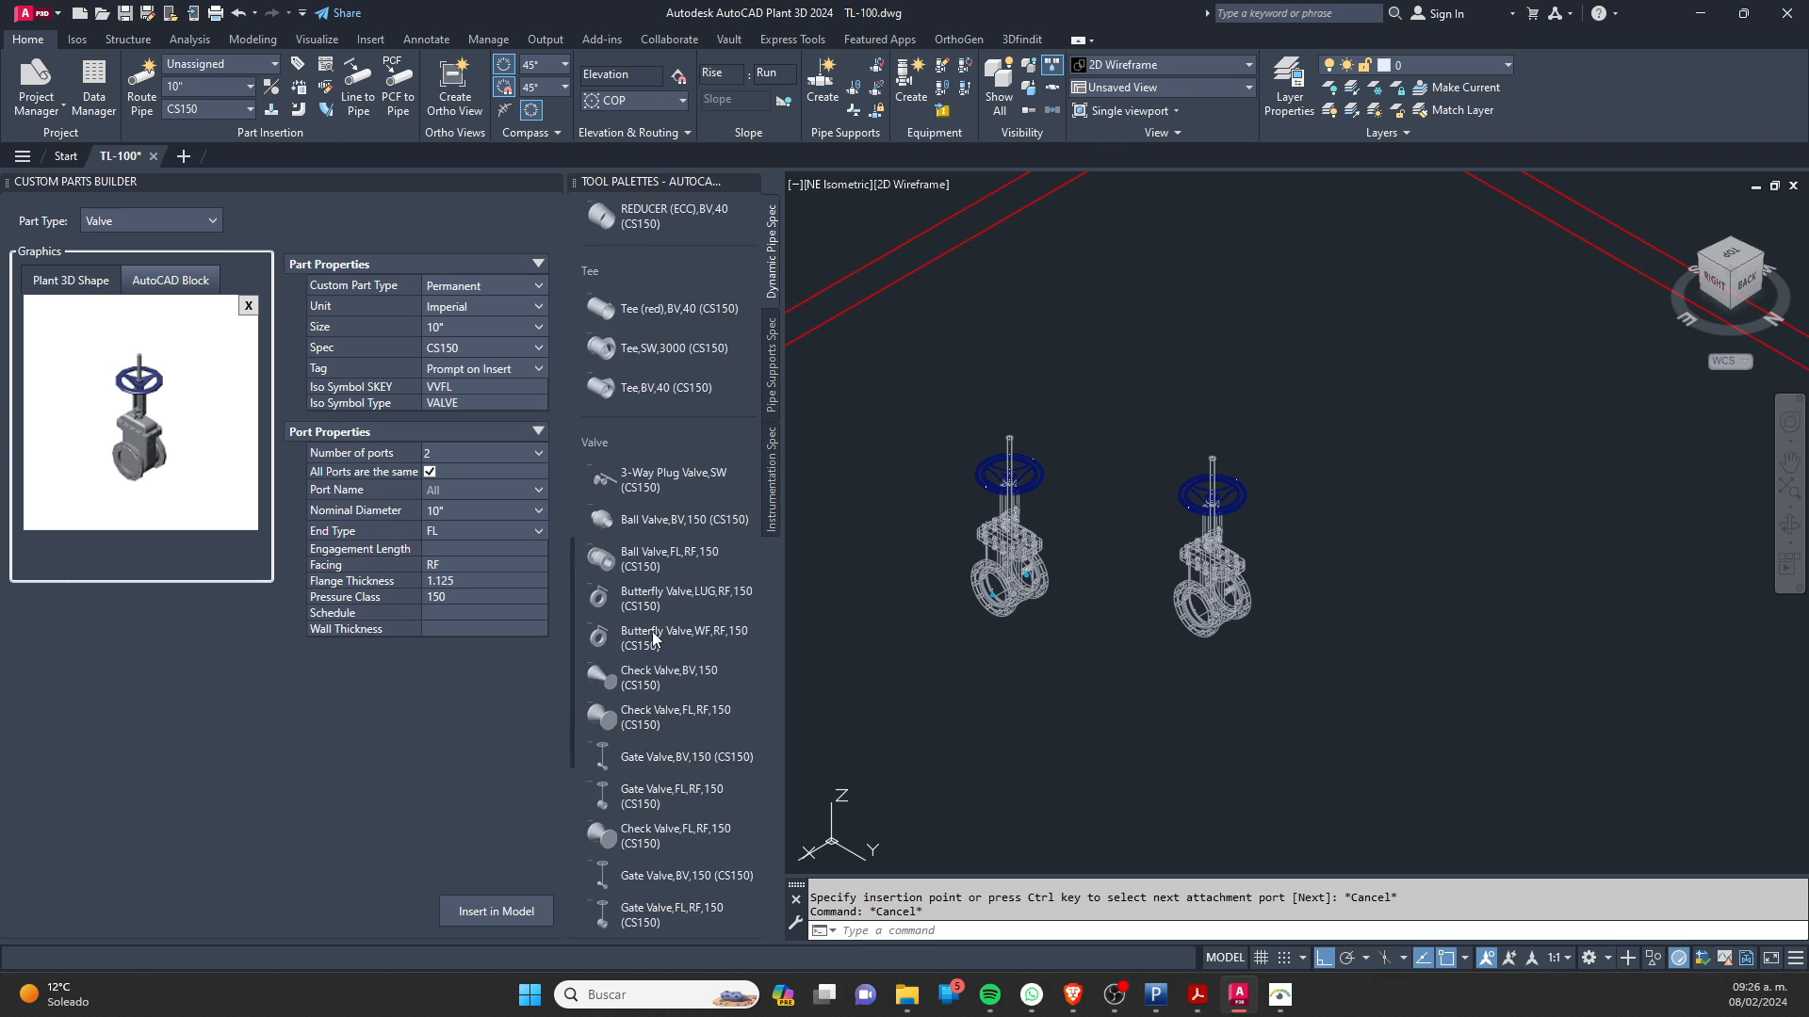
scroll(652, 631, "down", 5)
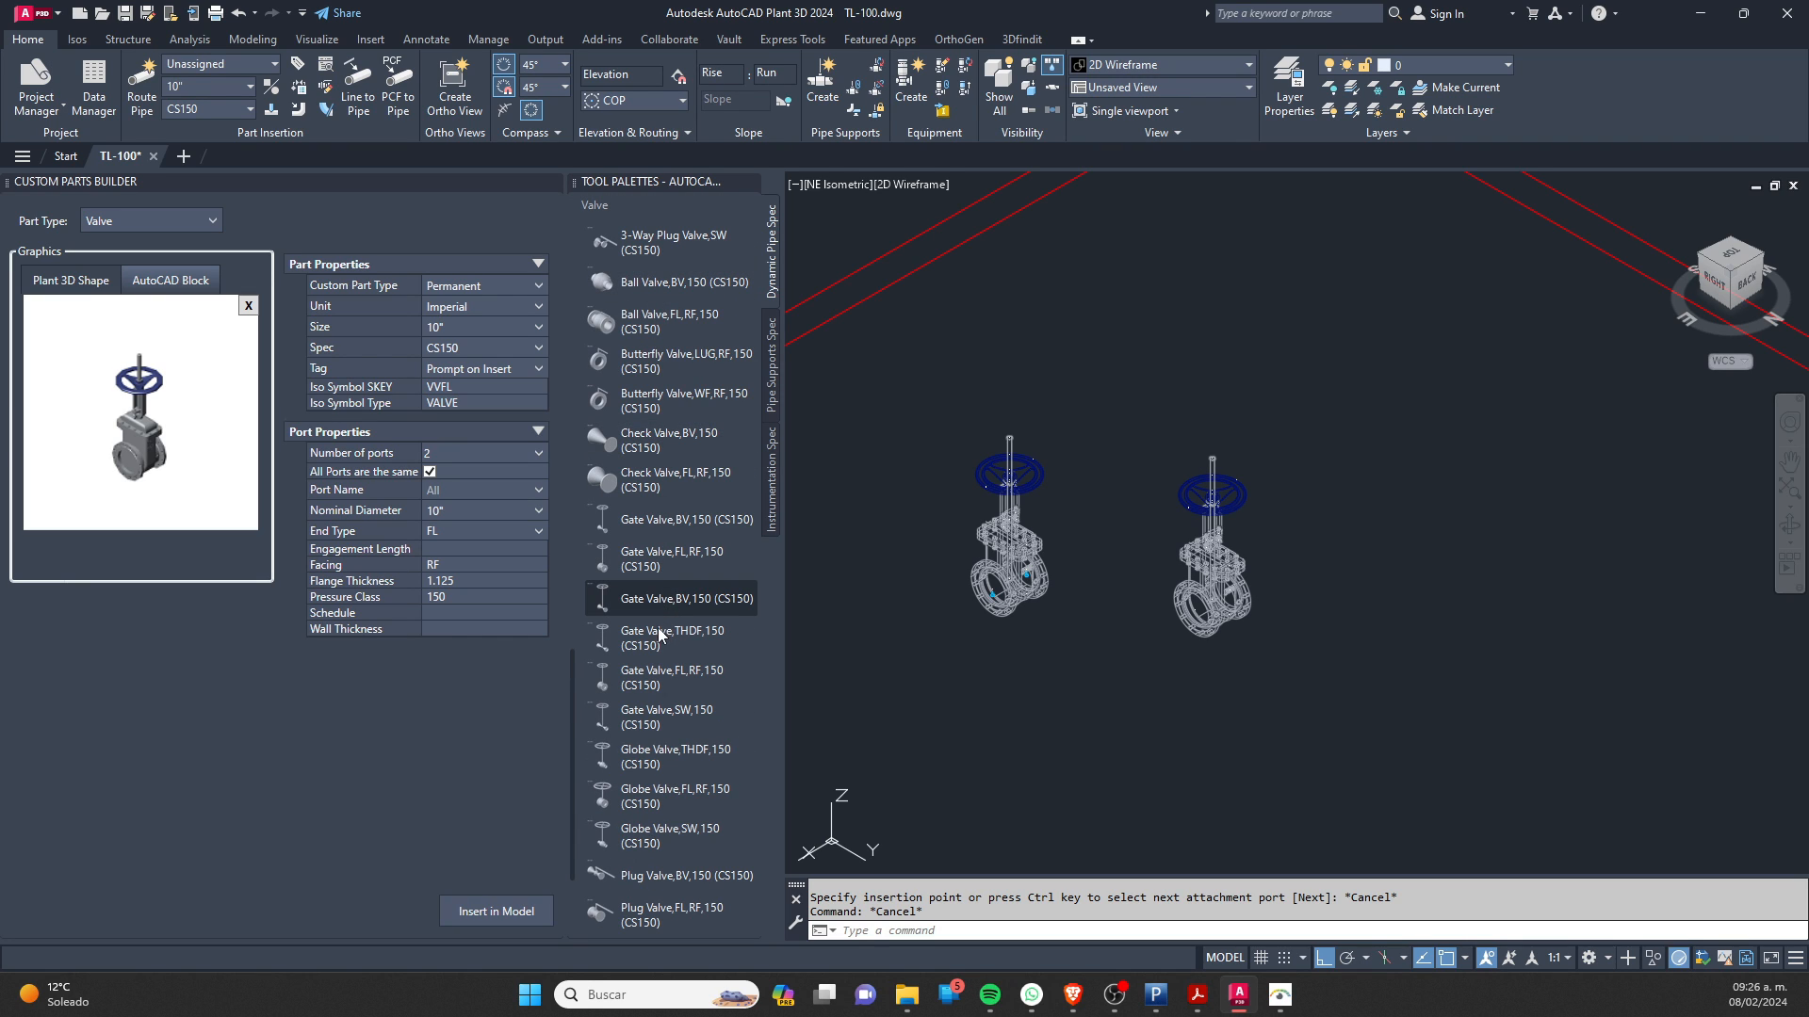
left_click(641, 565)
left_click(937, 370)
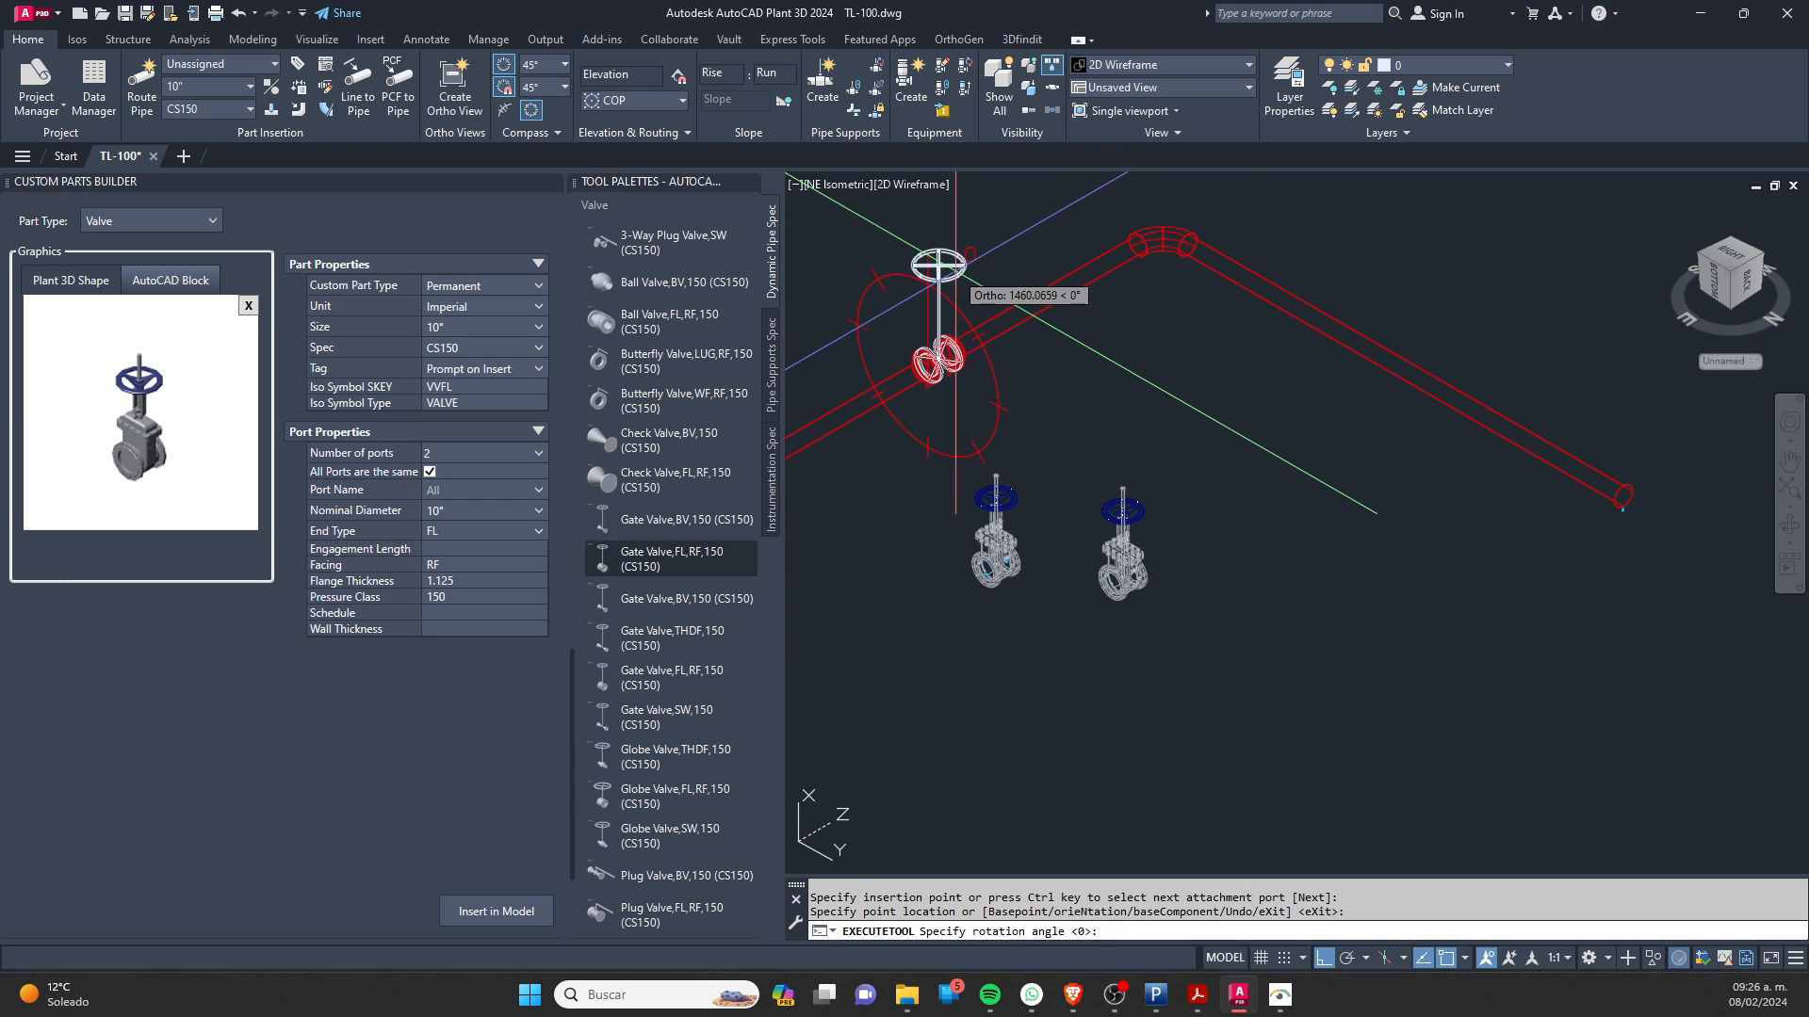
left_click(961, 269)
key("Escape")
middle_click_drag(1016, 448, 1235, 488)
key("Escape")
Step: Move the inserted custom valve onto the red pipe, between its open end and the spec gate valve
scroll(1223, 588, "up", 6)
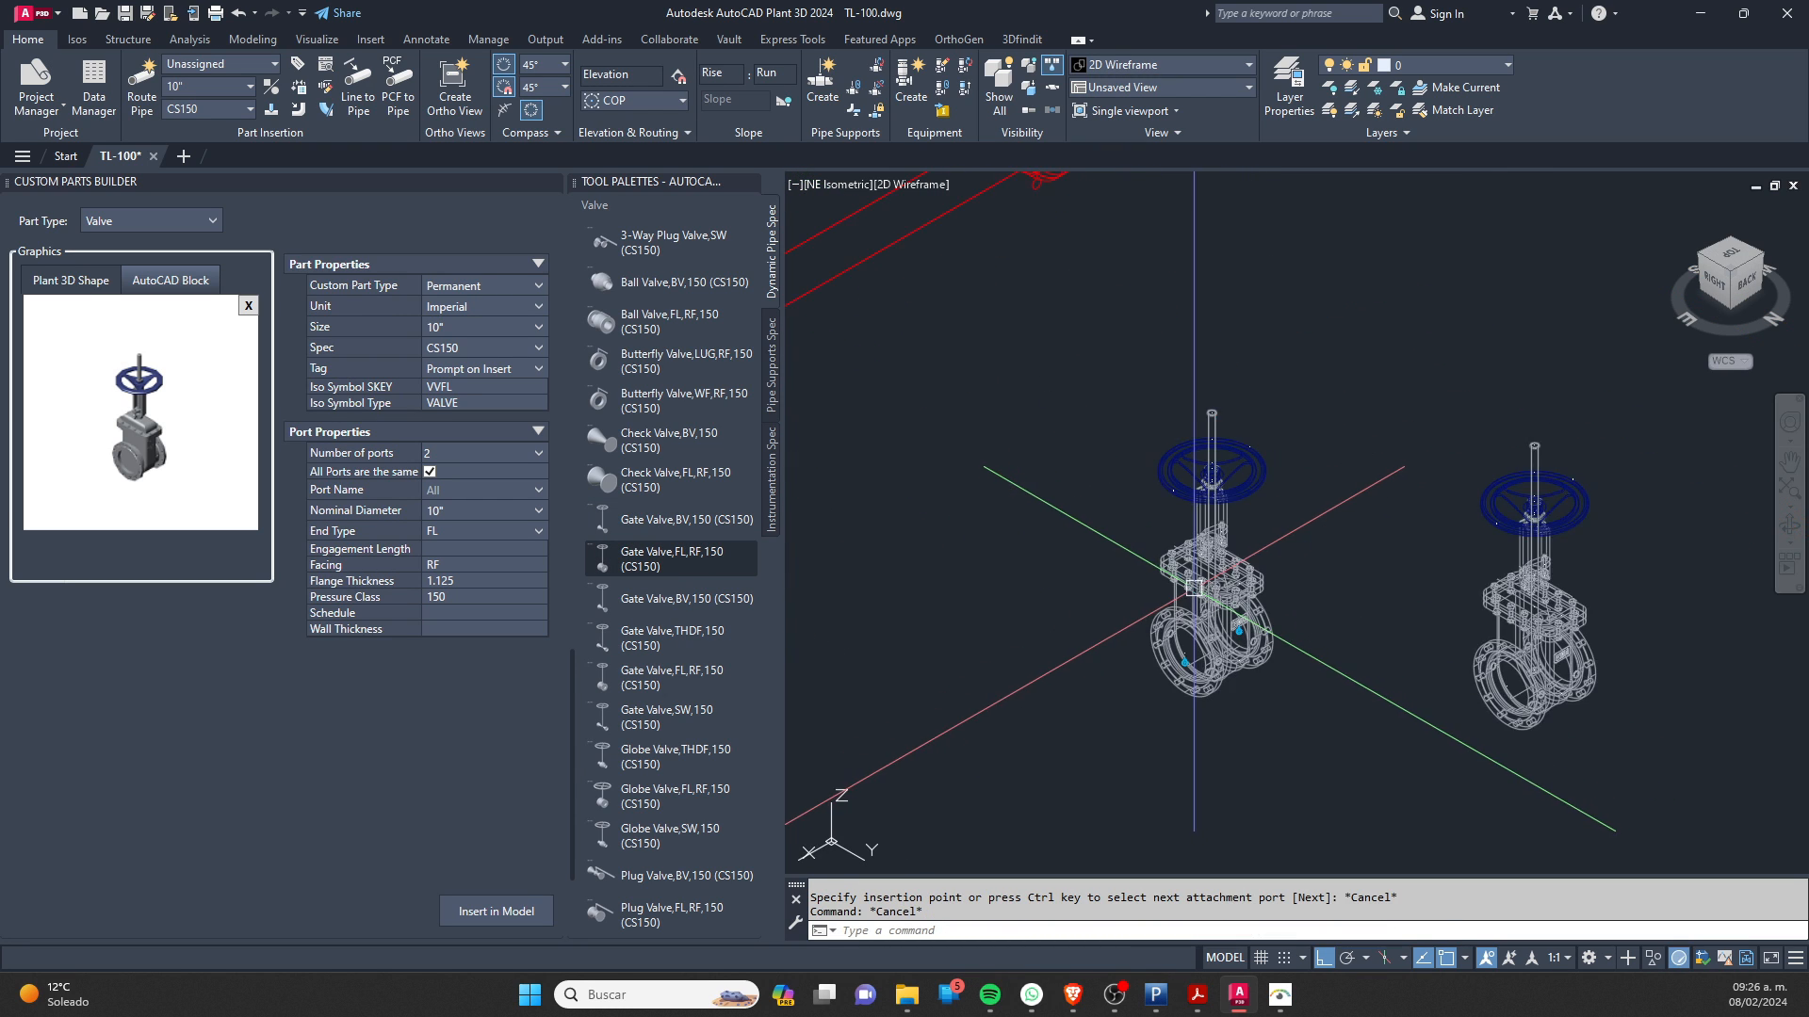
left_click(1207, 580)
scroll(1207, 581, "down", 5)
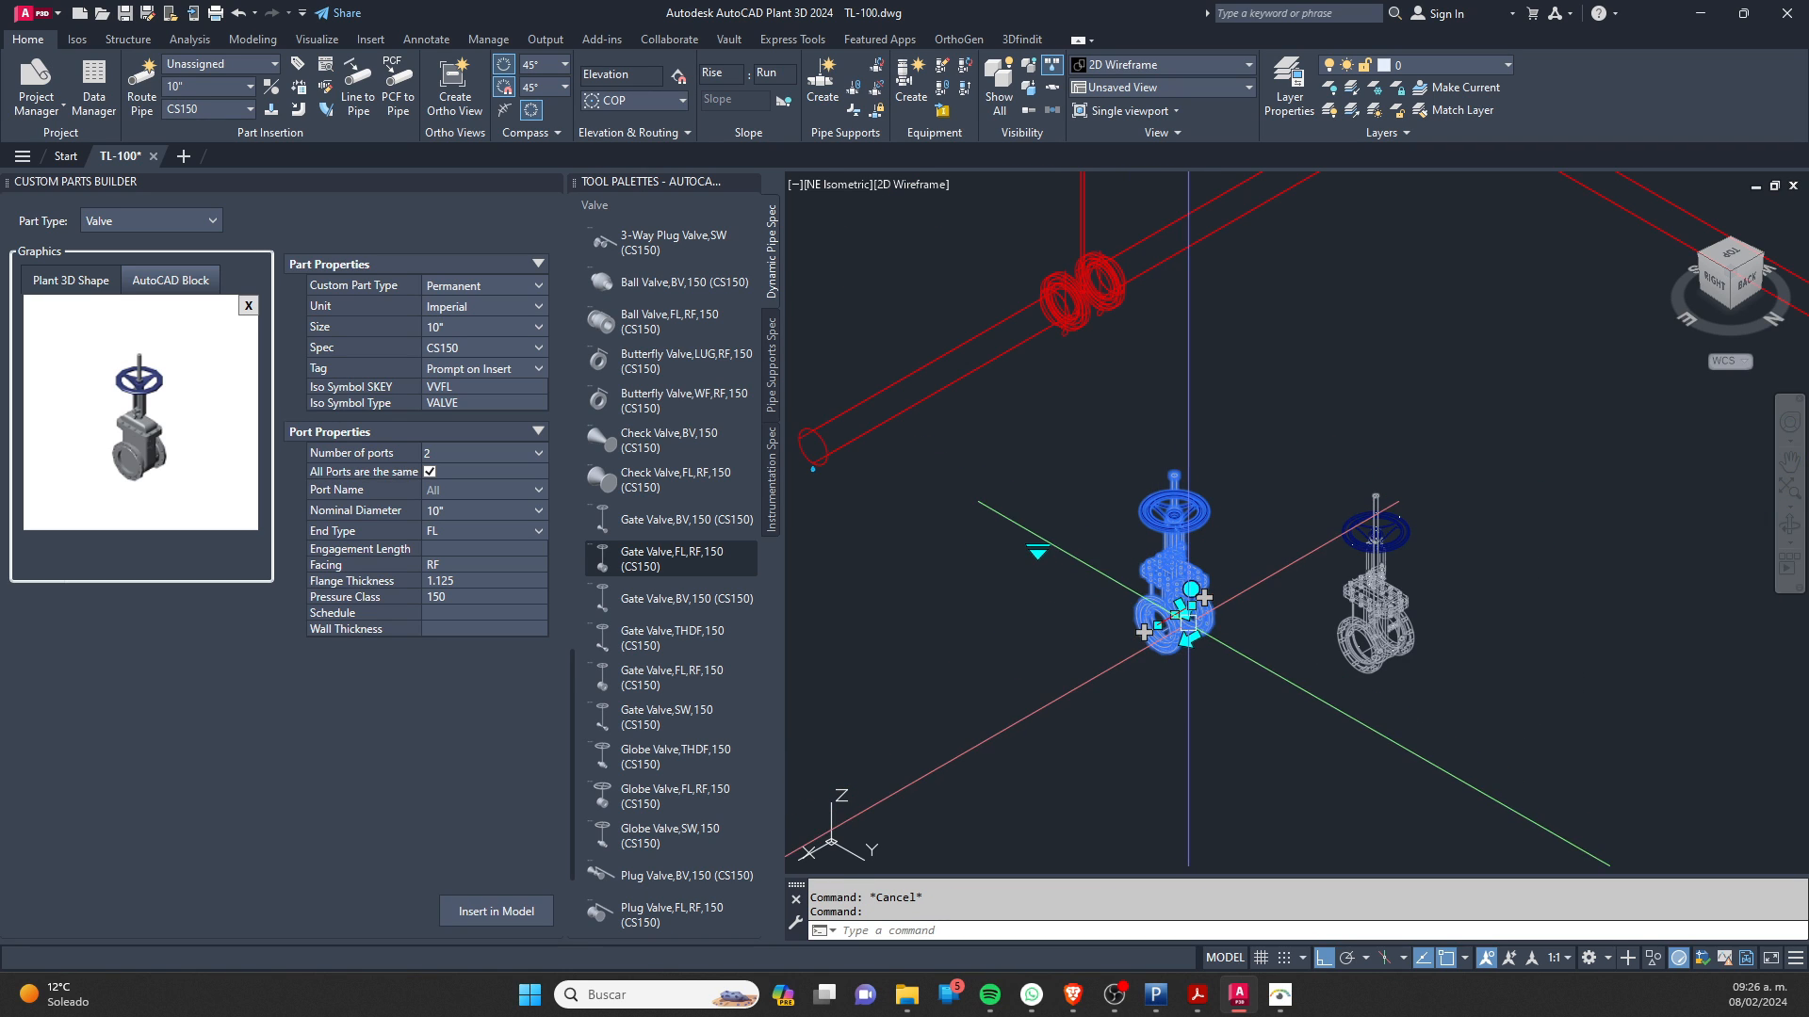
left_click(1158, 625)
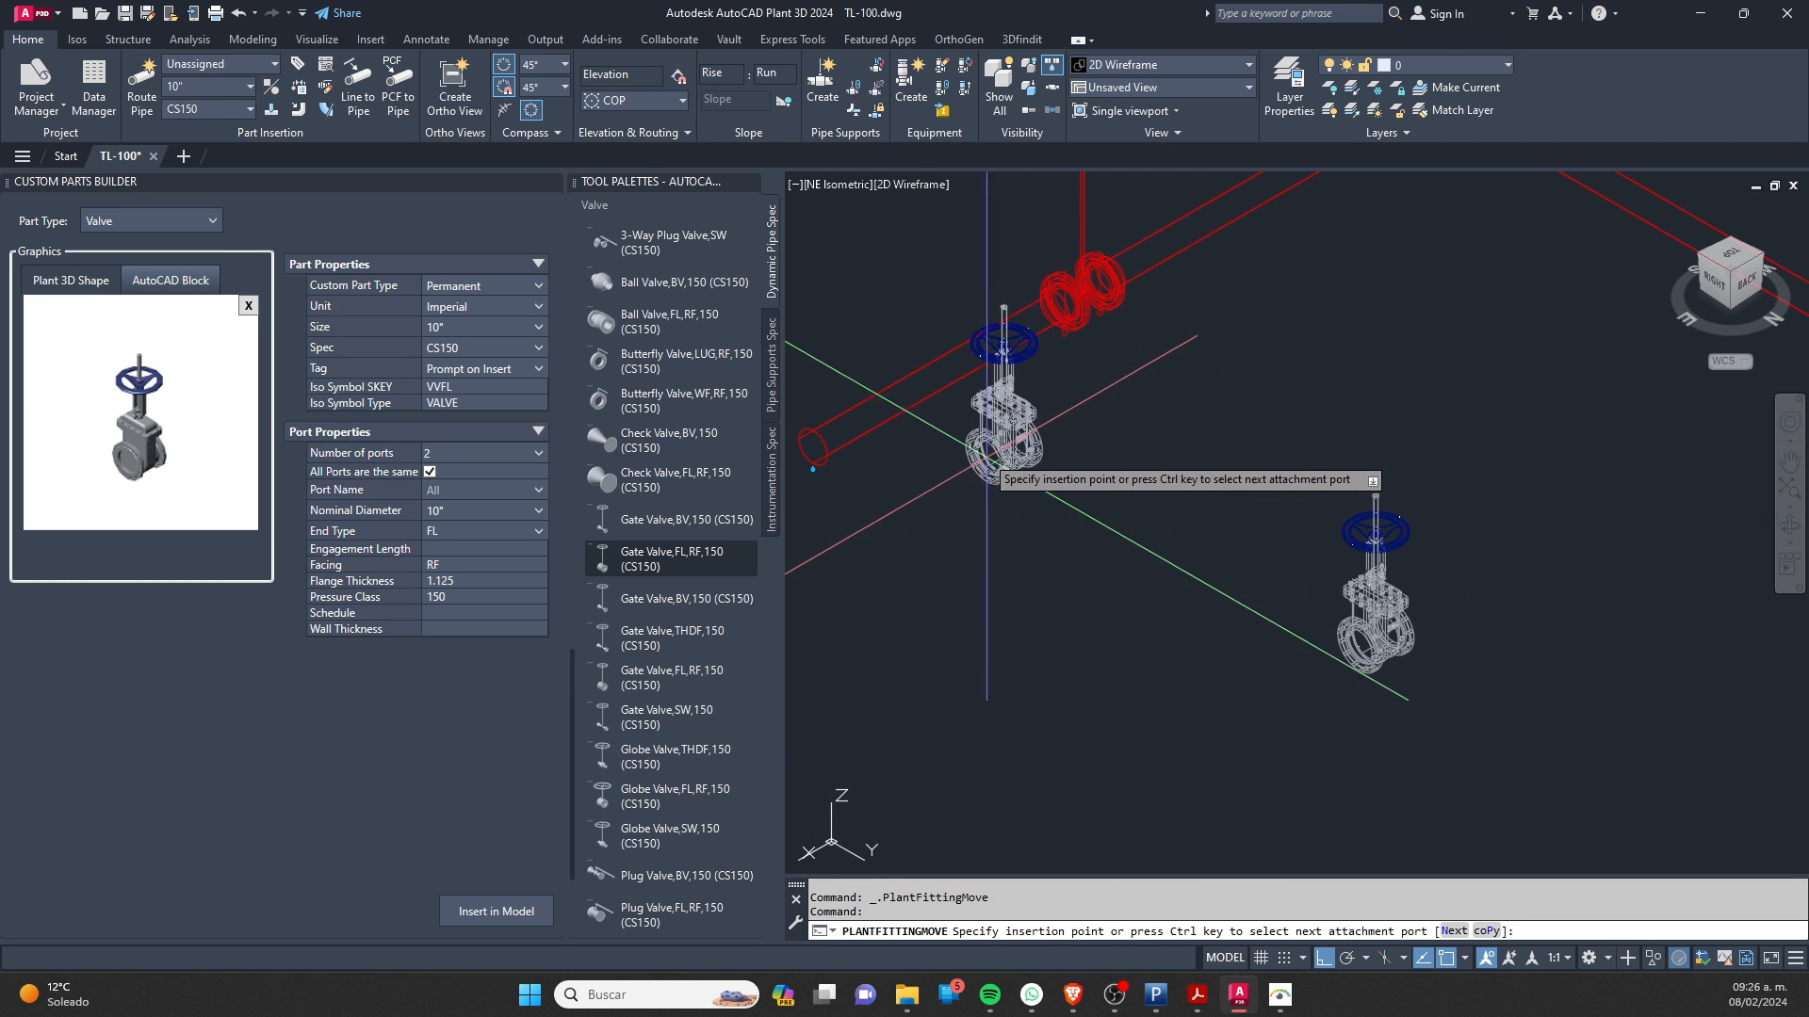
left_click(889, 403)
key("Return")
key("Escape")
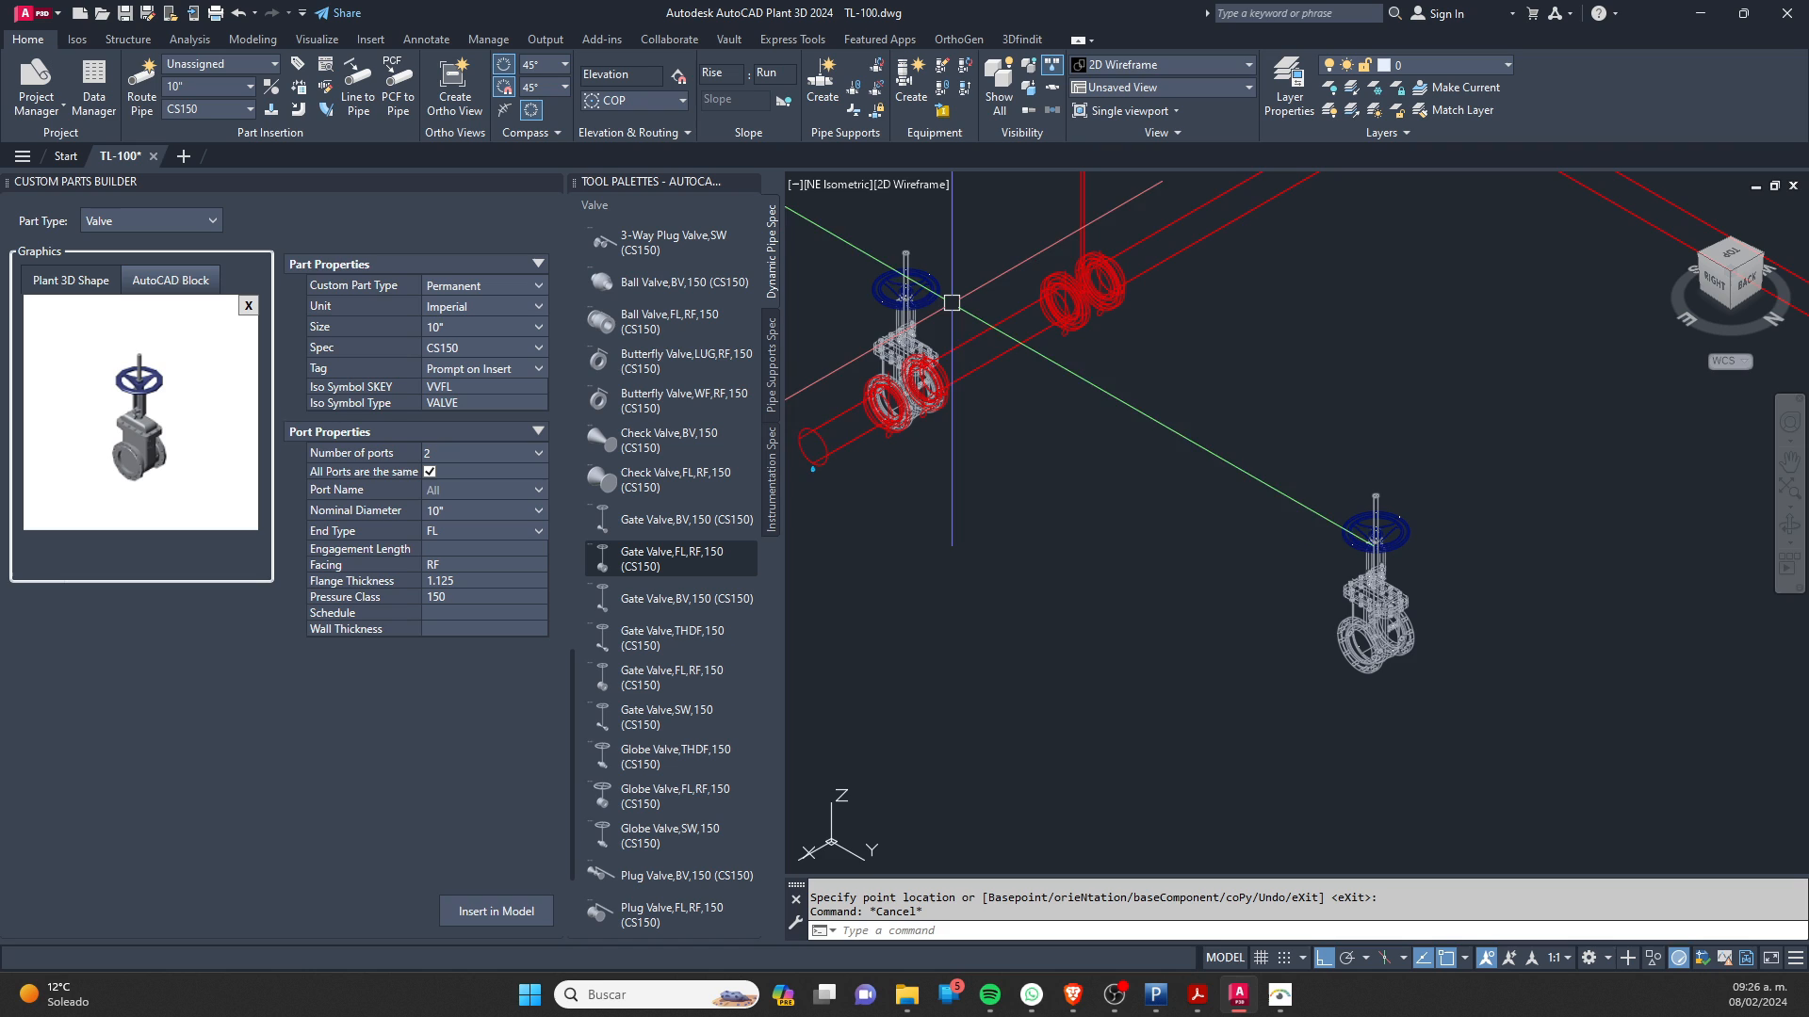
middle_click_drag(1008, 422, 1035, 513)
key("Escape")
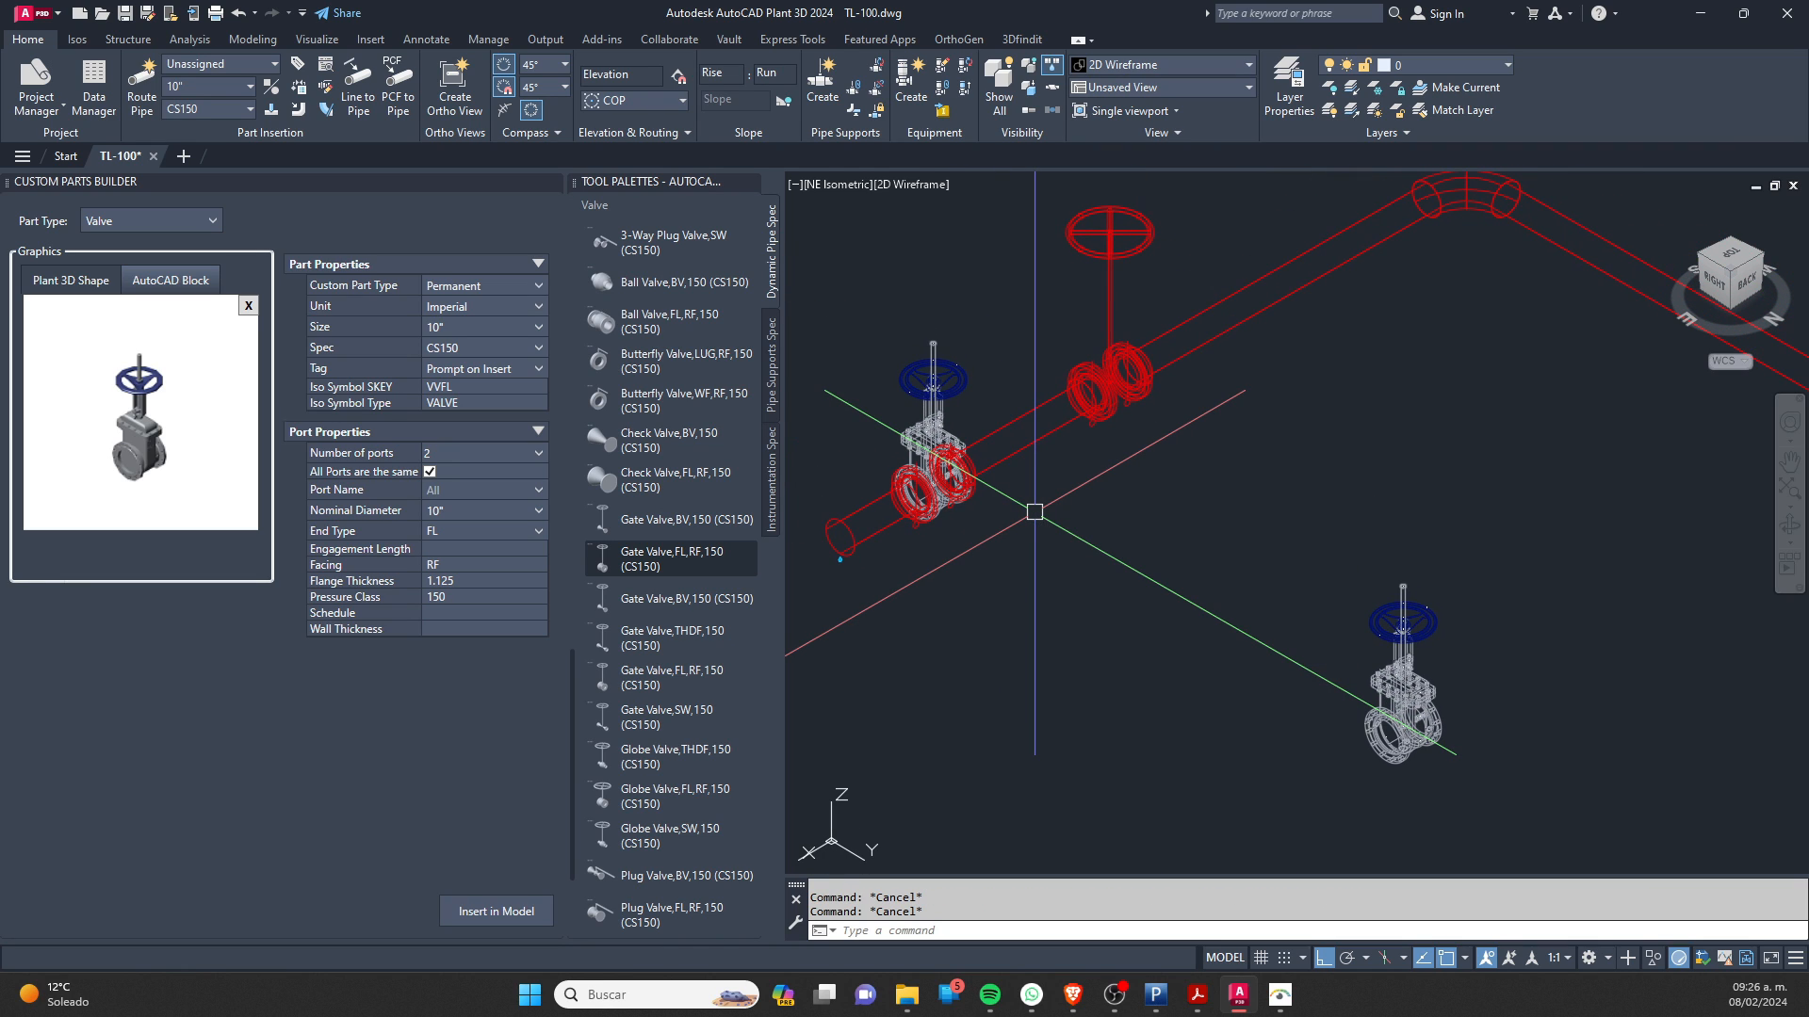
Step: Change the visual style to Realistic and view the custom valve on the pipe up close
type("VSCURRENT")
key("Return")
type("R")
key("Return")
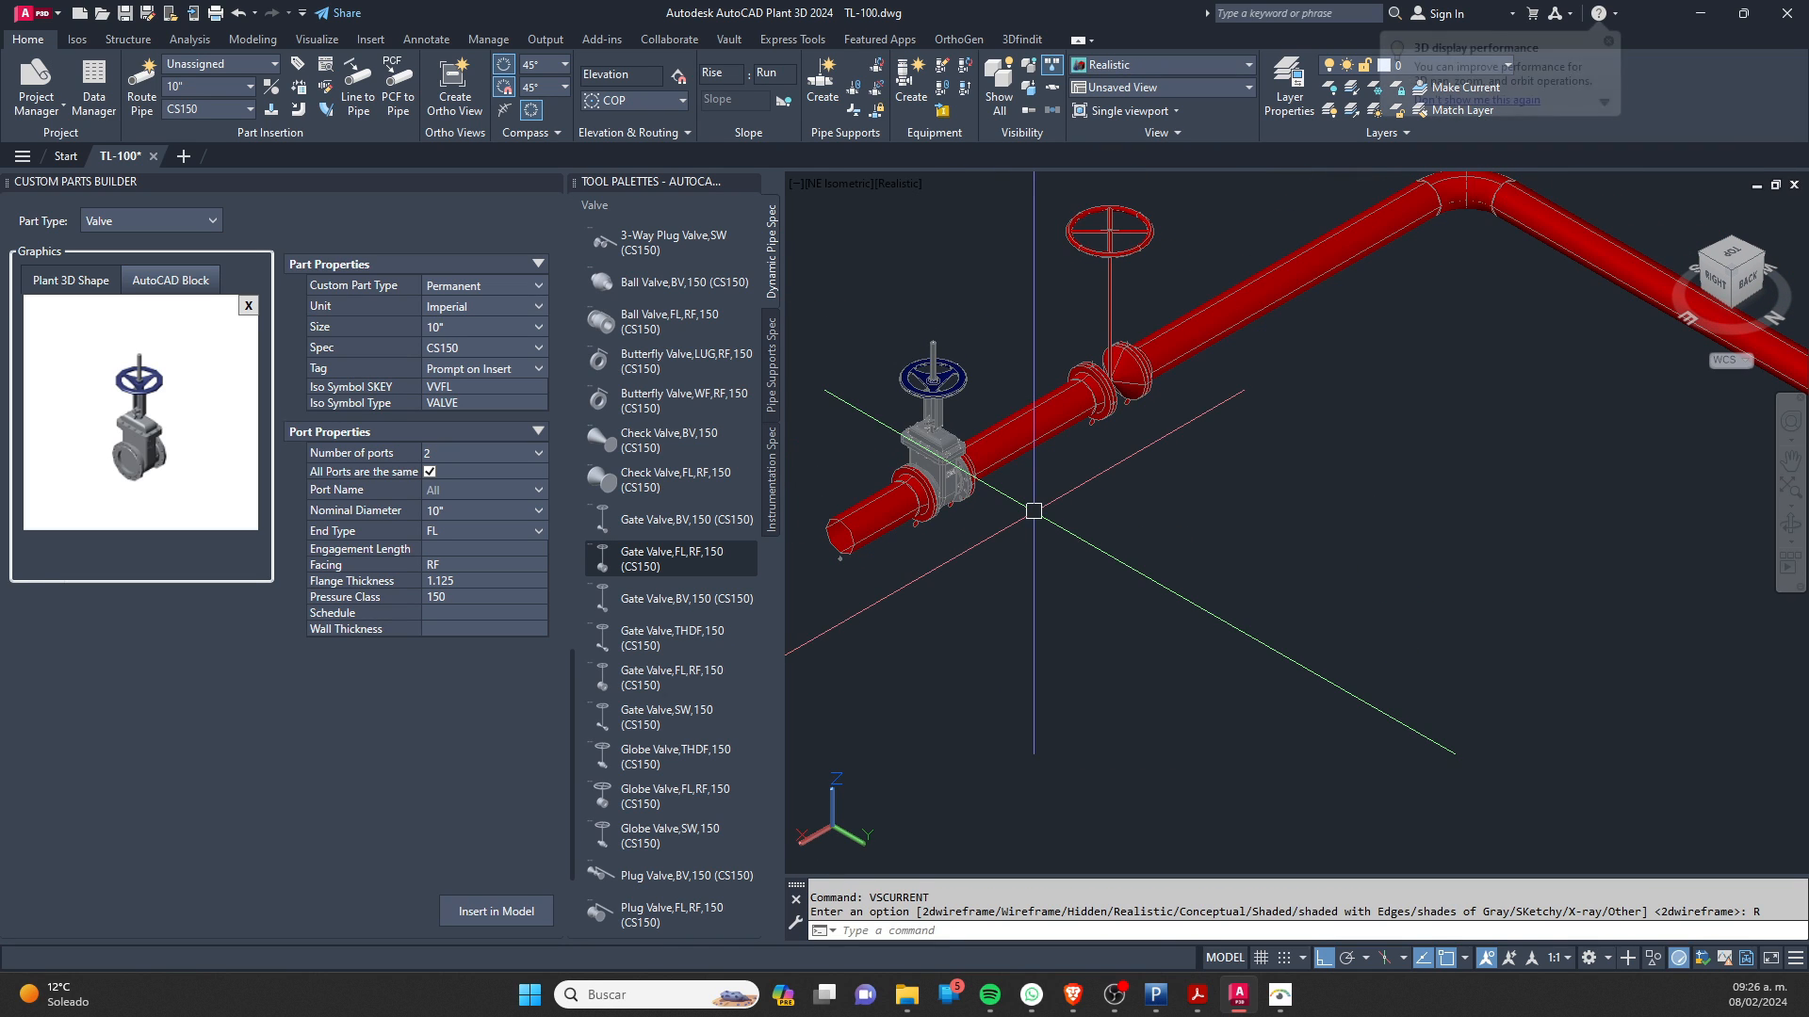
middle_click_drag(1040, 405, 1070, 423)
scroll(1057, 421, "up", 2)
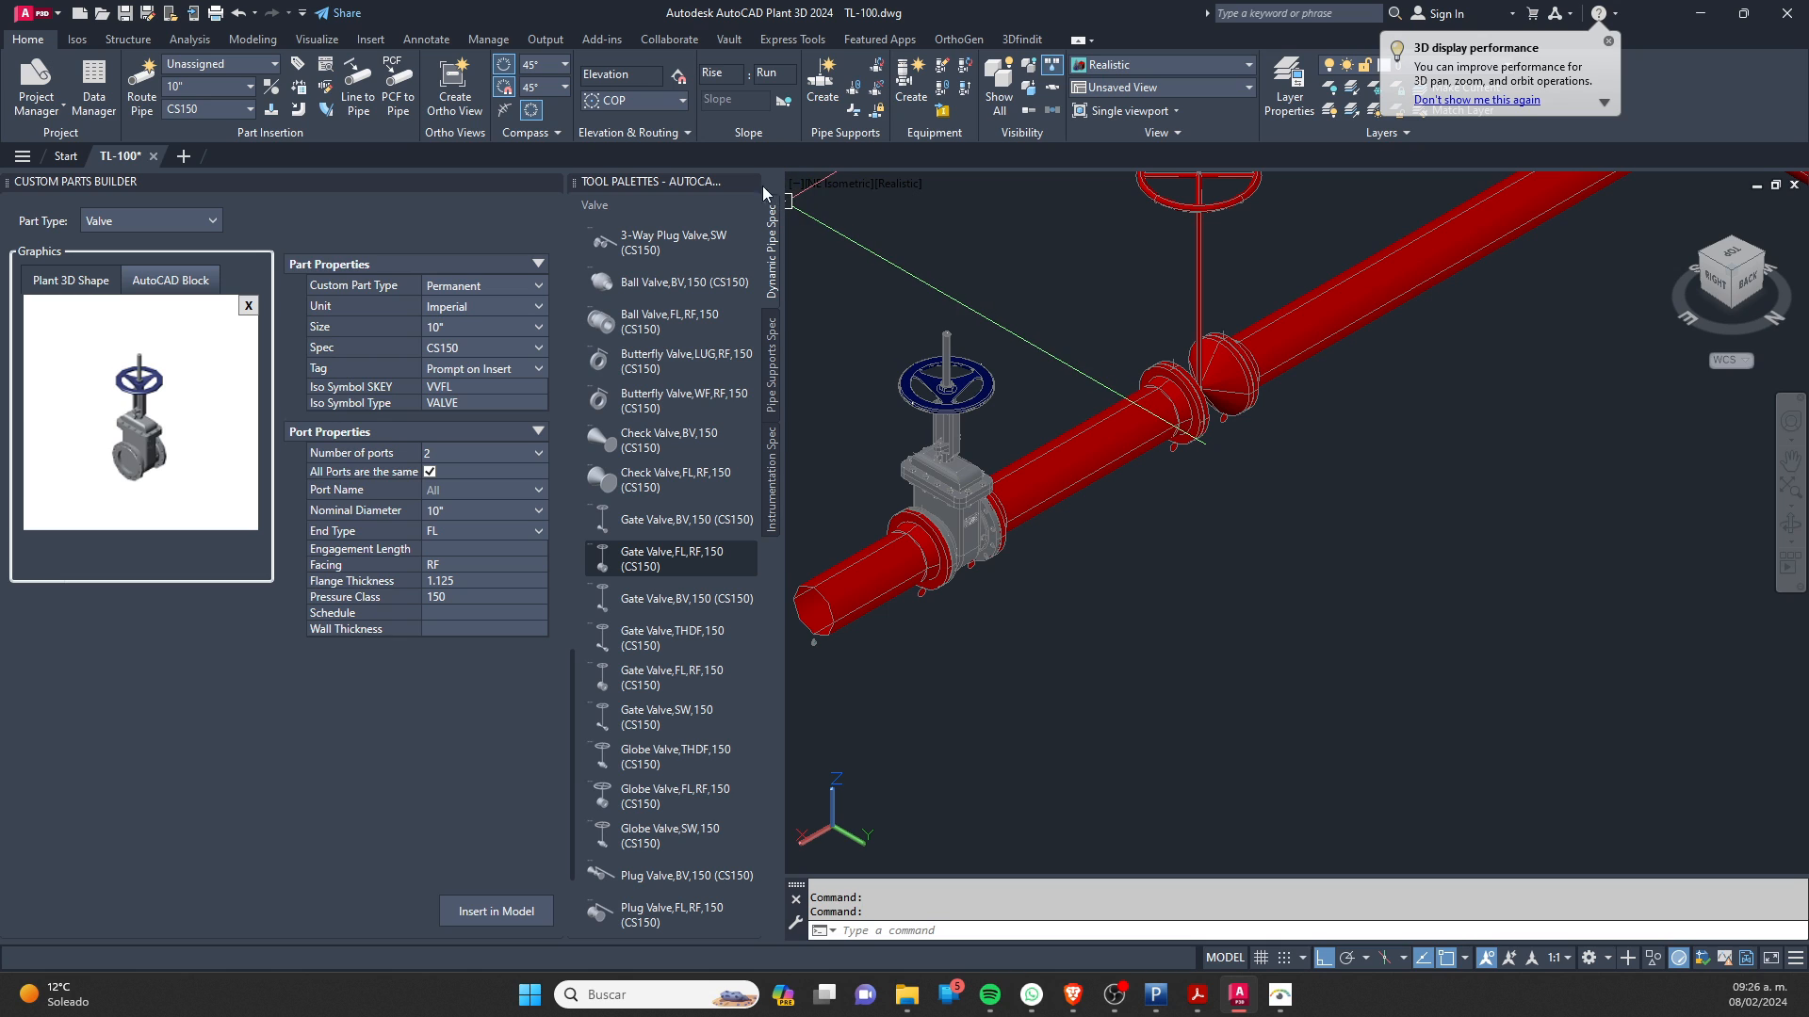
Step: Collapse the tool palettes and the custom parts builder to enlarge the drawing area
left_click(734, 182)
left_click(533, 183)
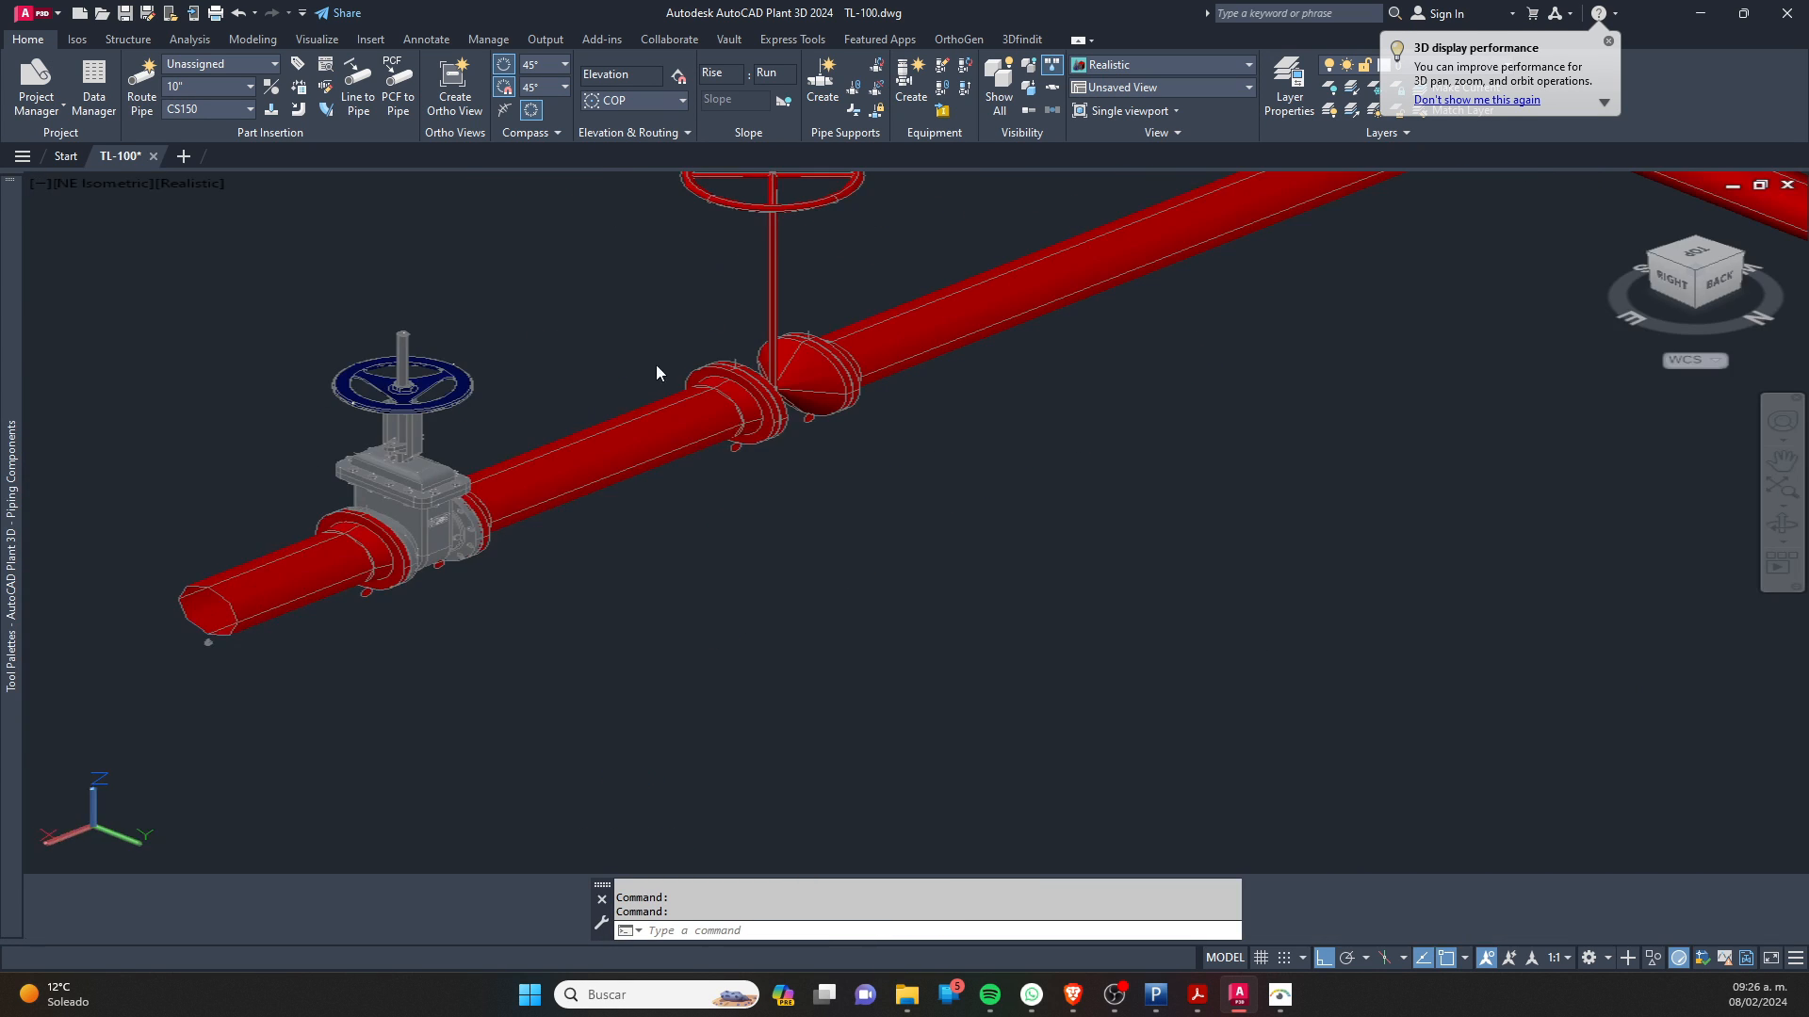
scroll(546, 537, "down", 4)
key("Escape")
Step: Continue the red pipe from its far open end with an elbow and a vertical run going up
scroll(975, 567, "up", 3)
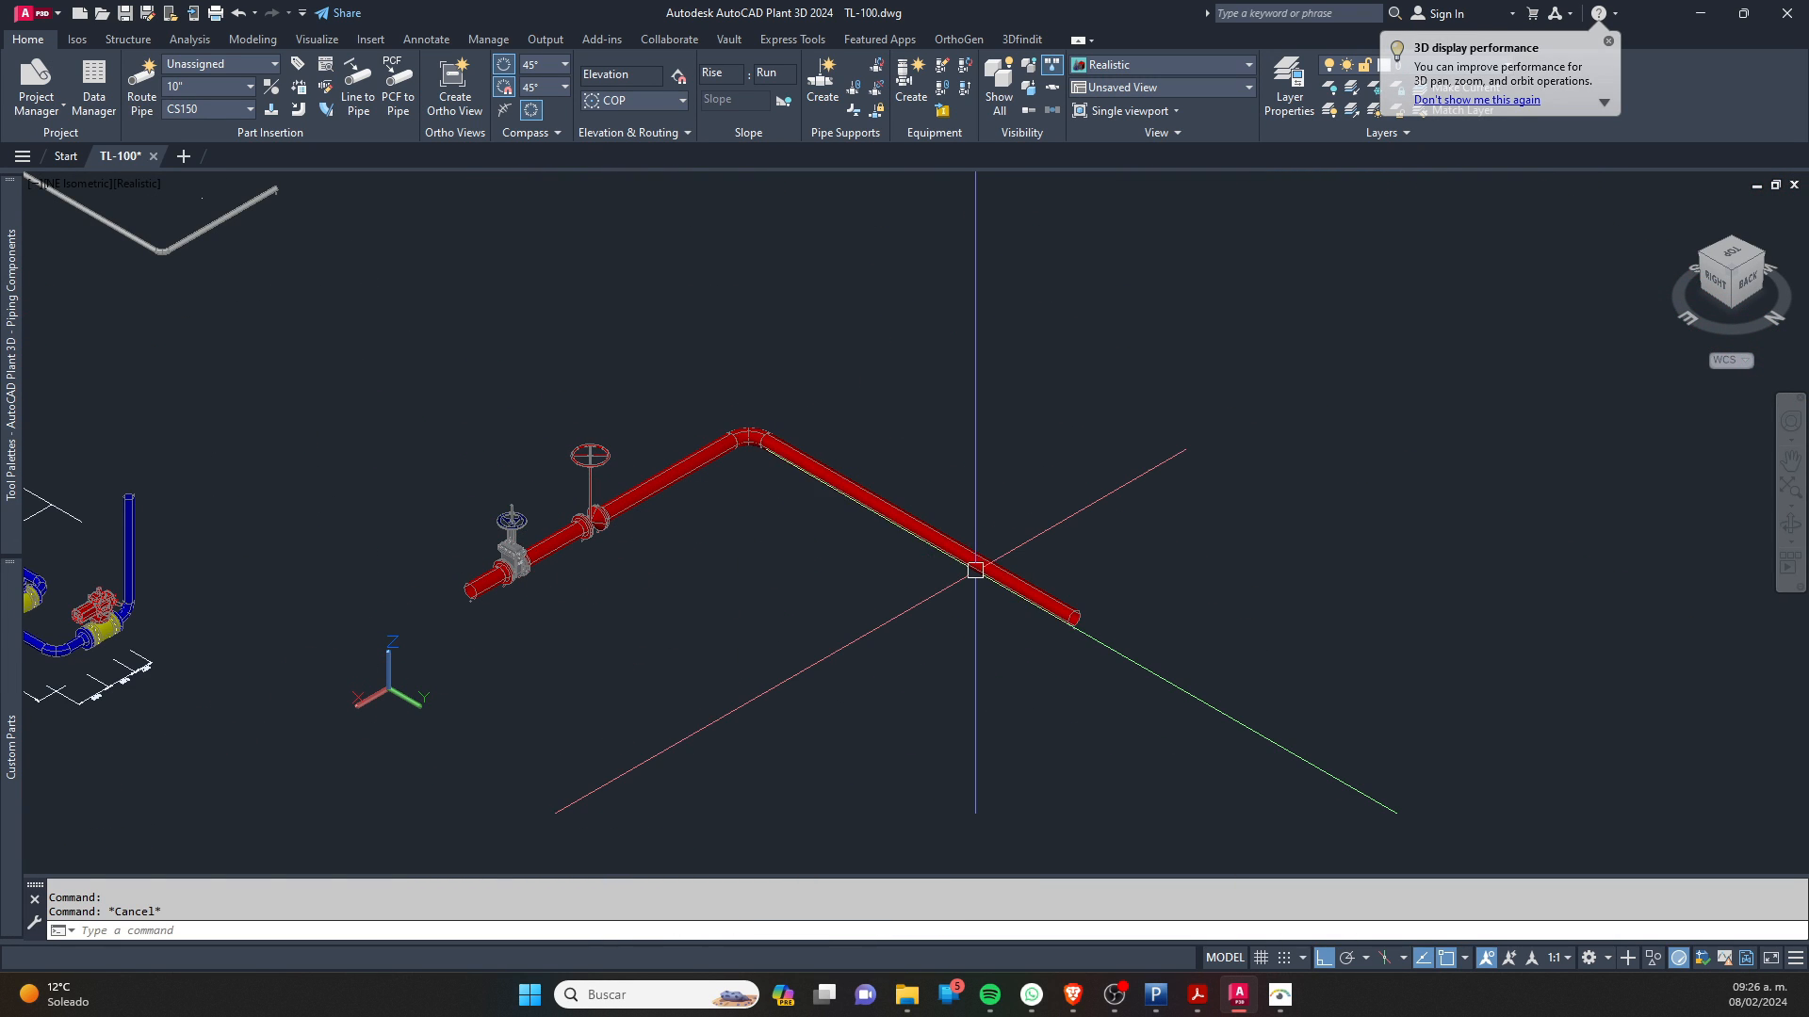
left_click(980, 570)
left_click(1078, 622)
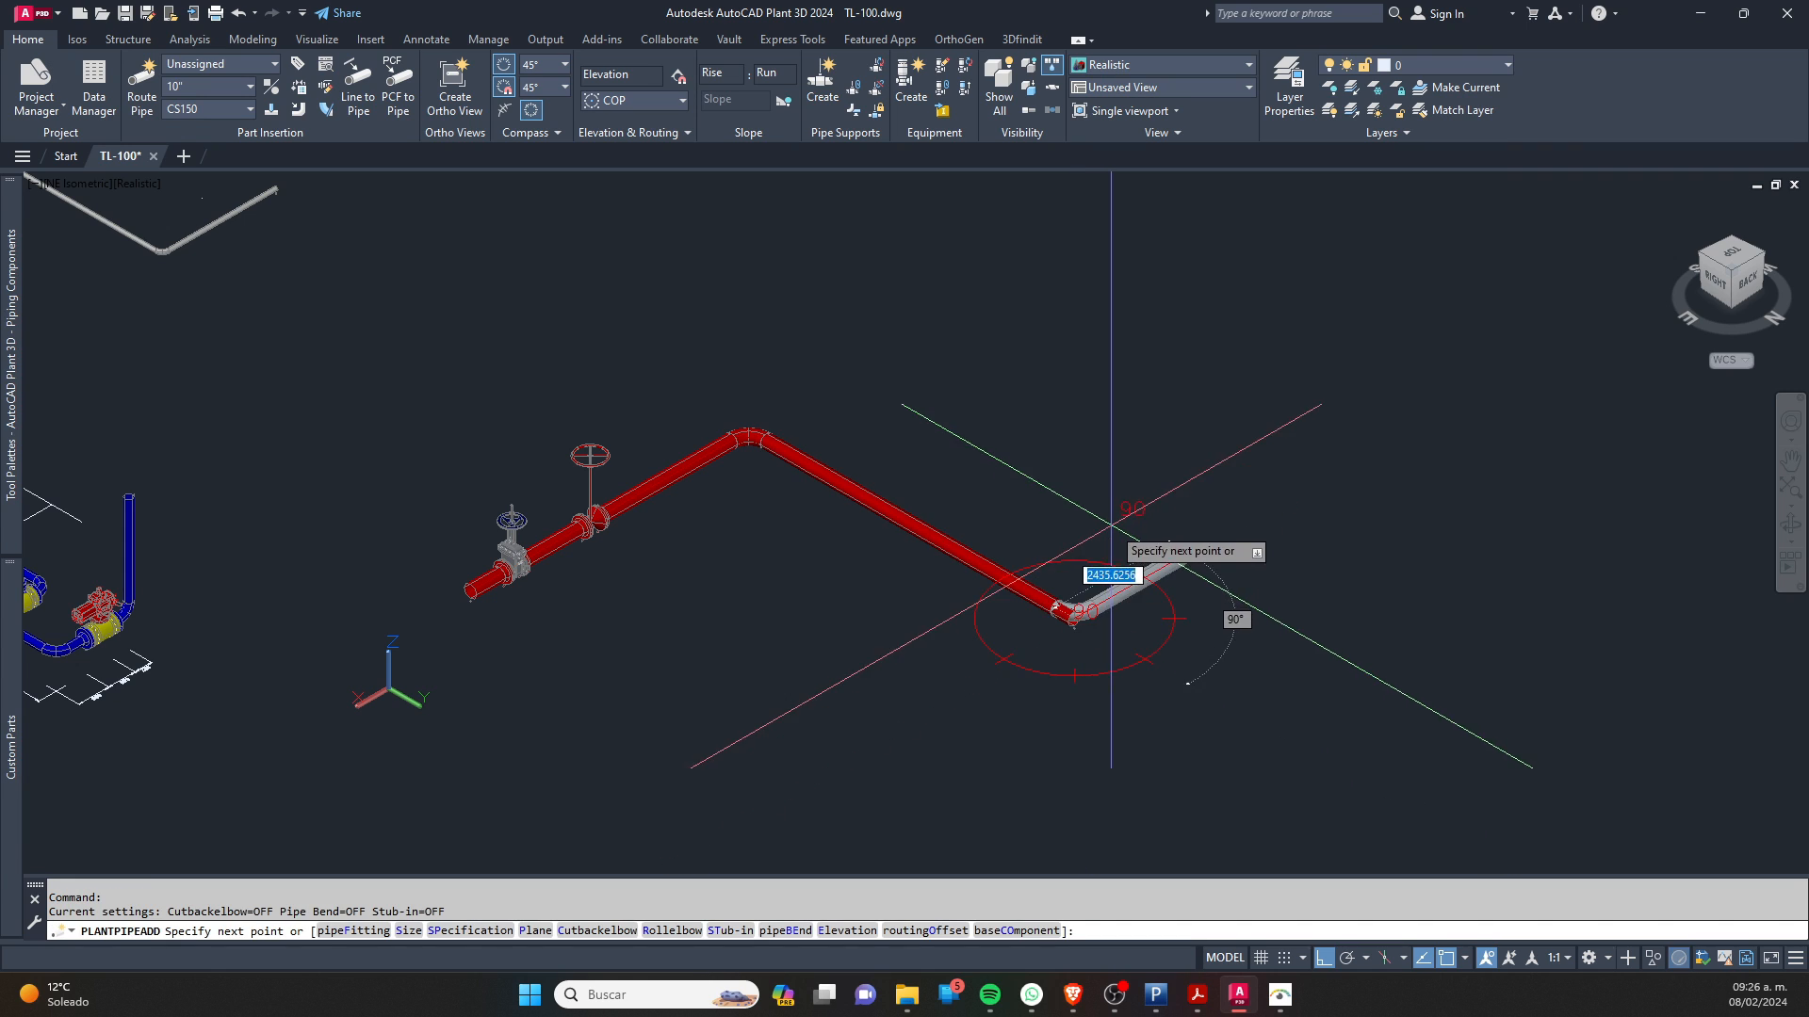
left_click(1074, 271)
key("Escape")
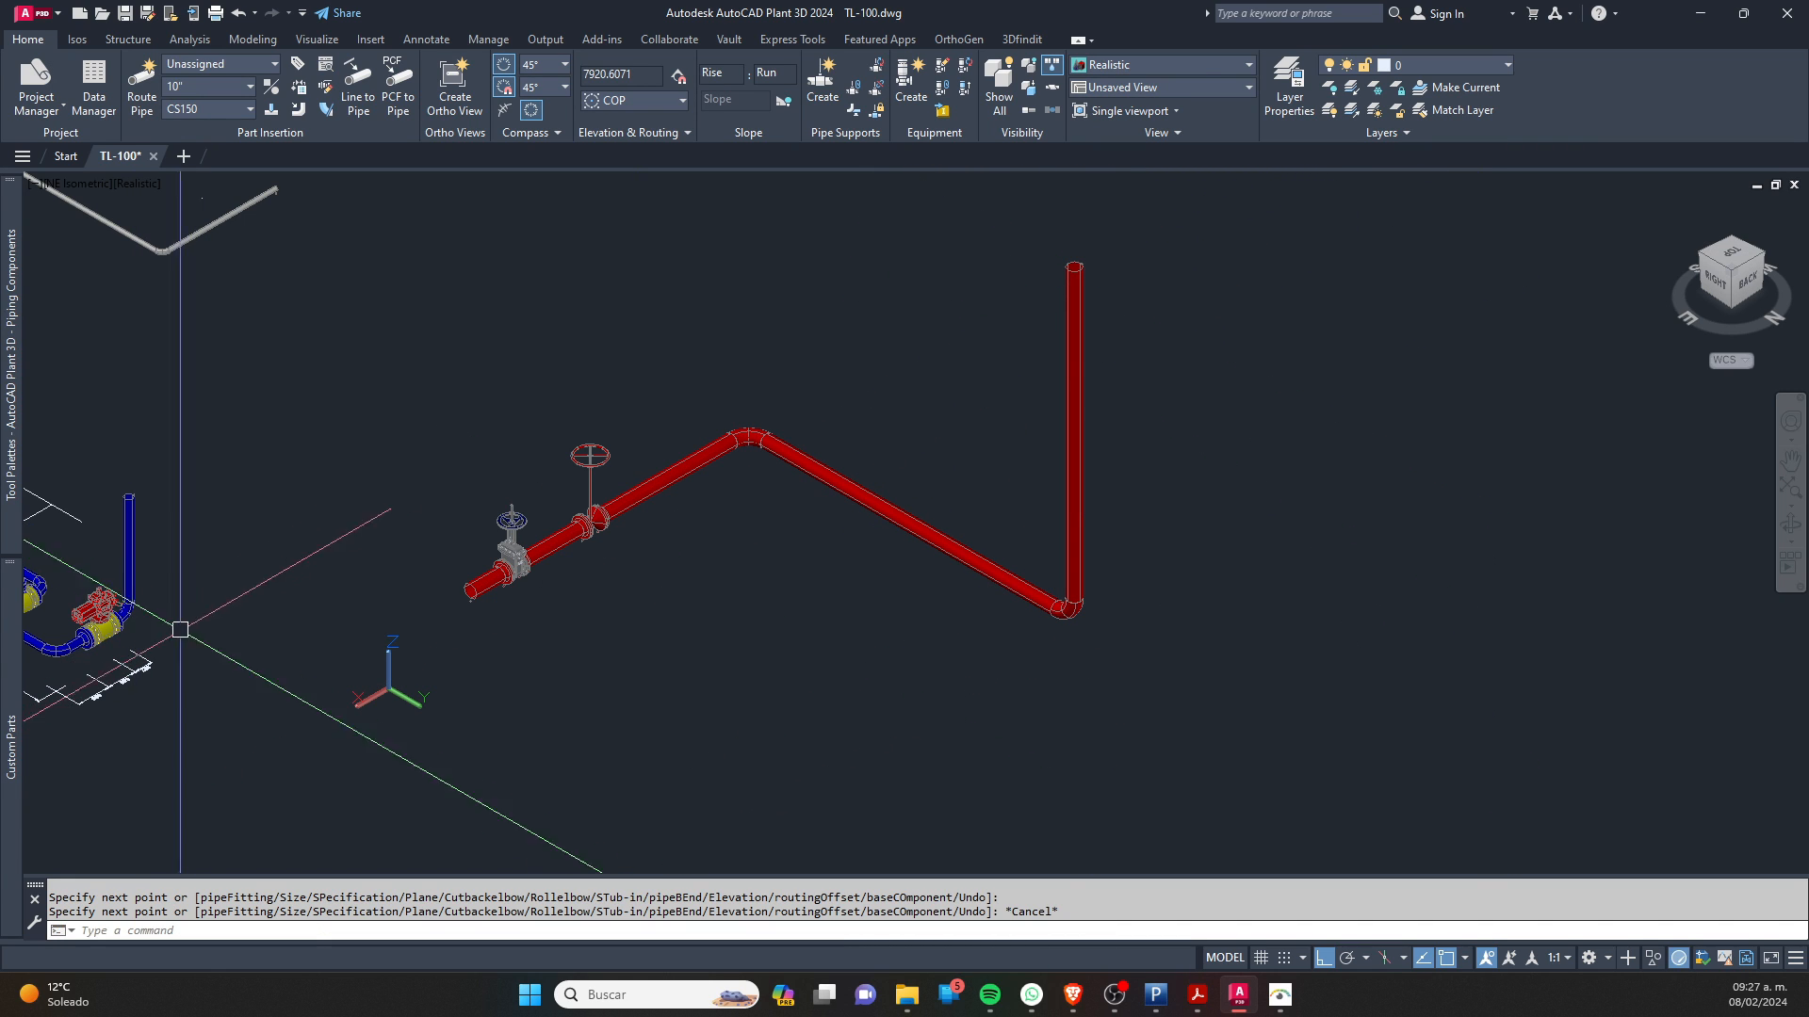
Step: Insert the custom gate valve midway up the red pipe's vertical run, accept its tag, and rotate its handwheel sideways
mouse_move(19, 689)
left_click(539, 908)
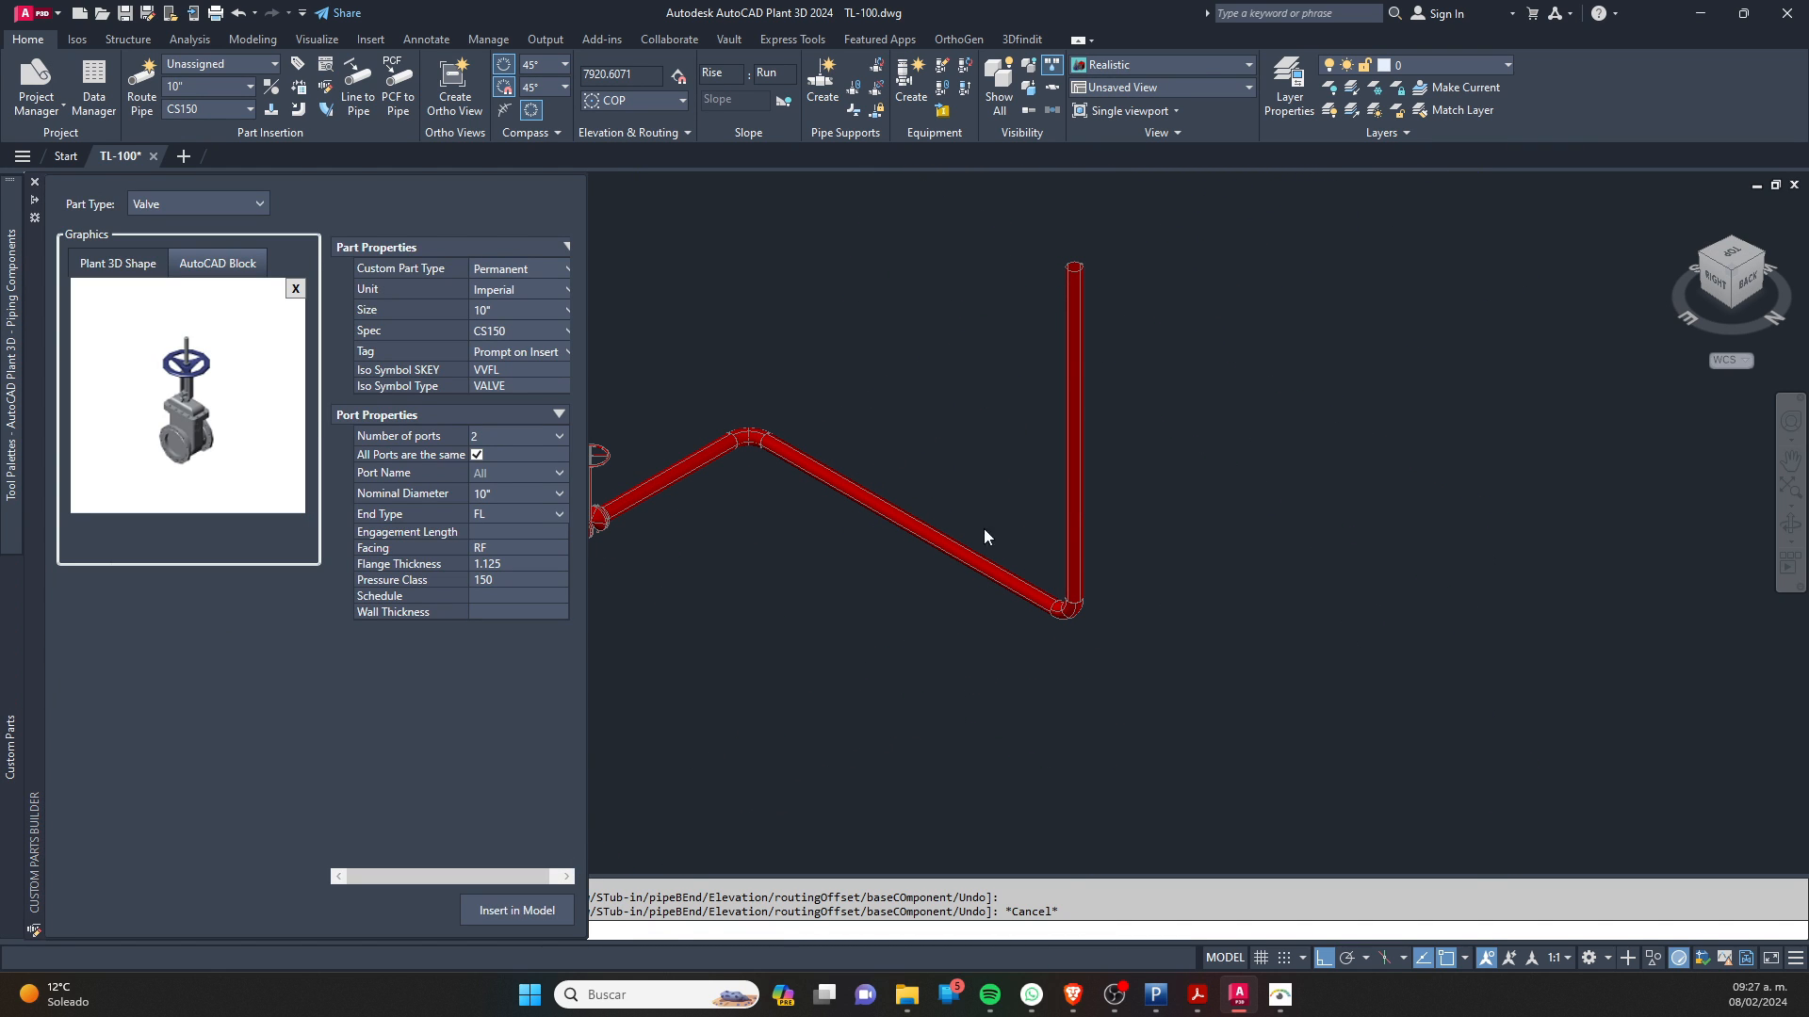
left_click(1074, 462)
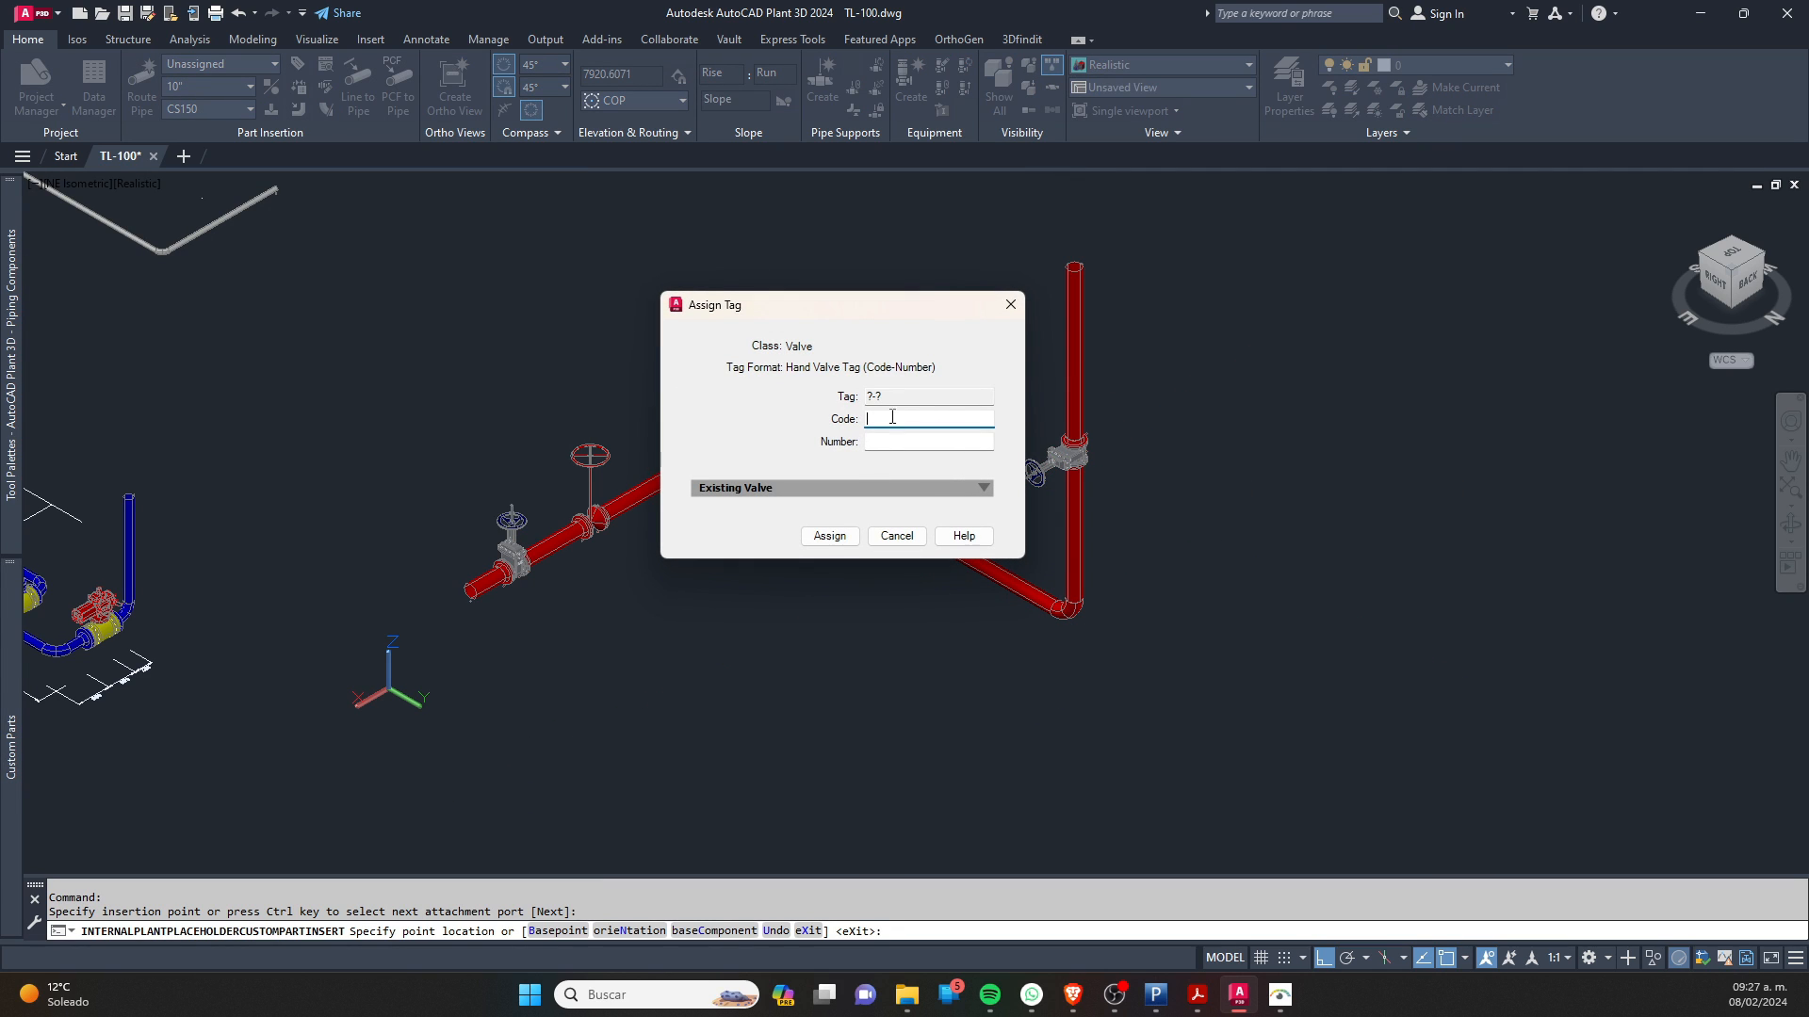
left_click(834, 543)
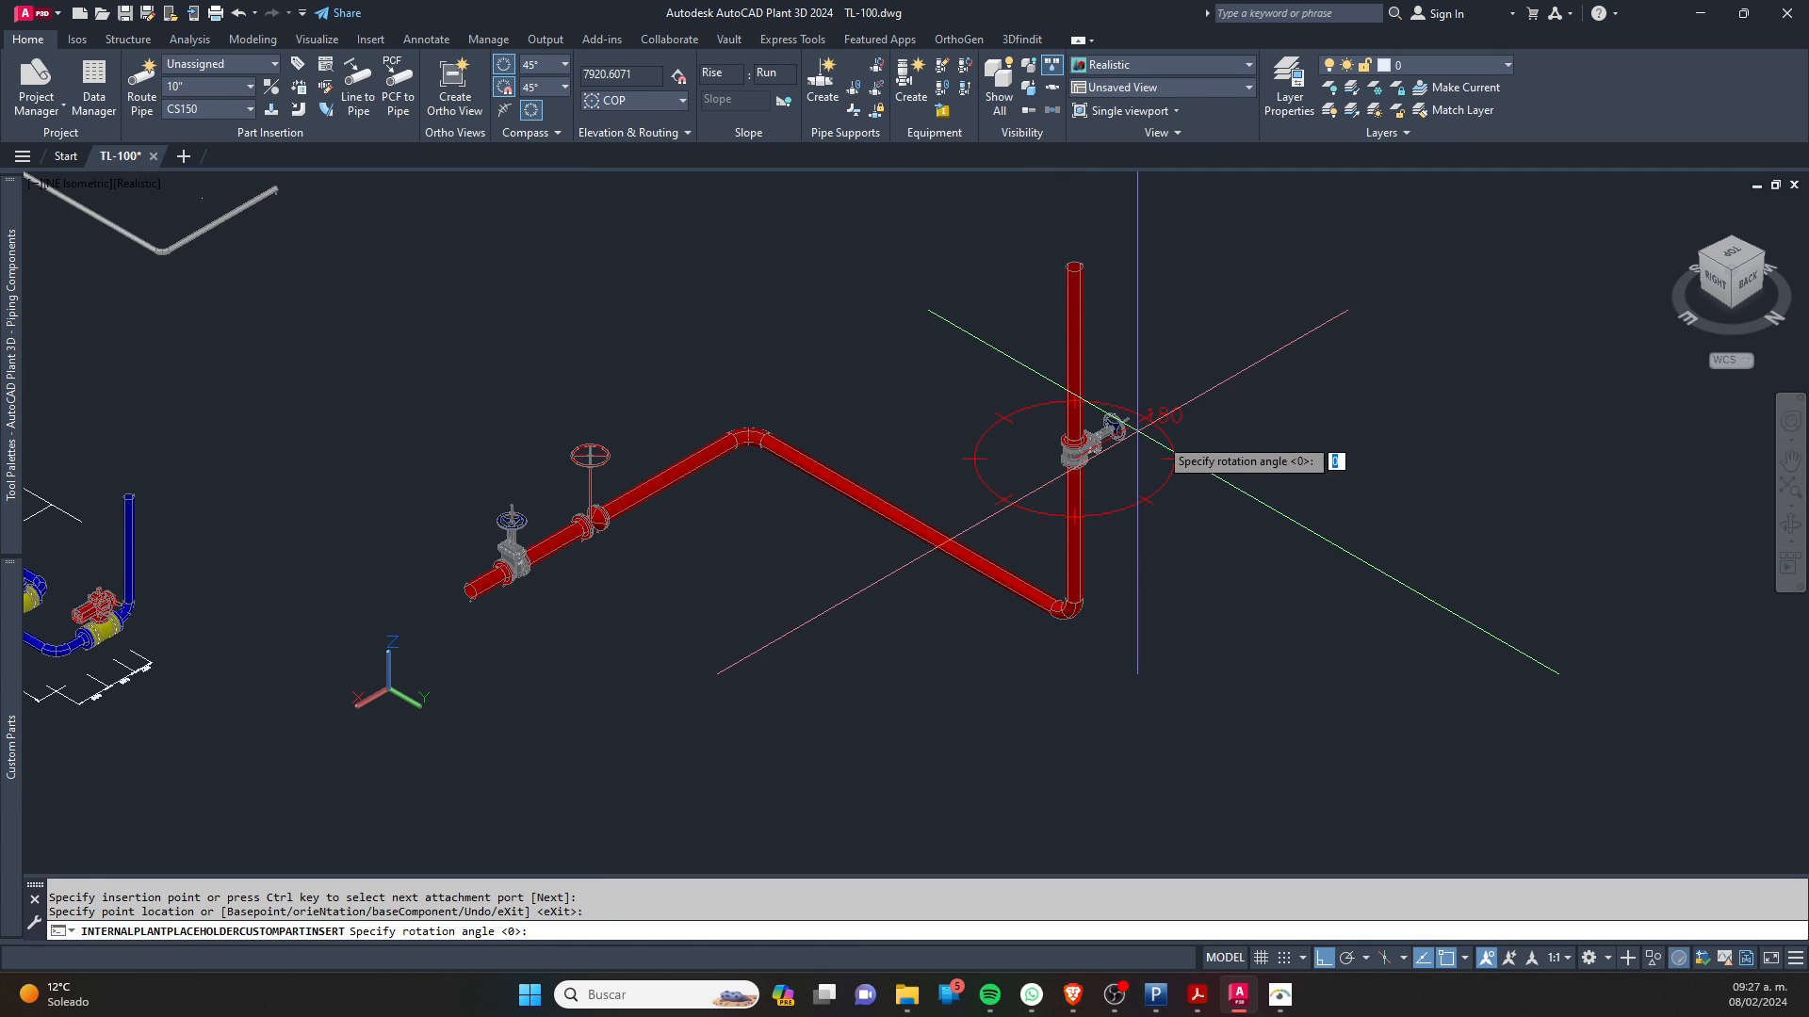
left_click(1234, 452)
key("Escape")
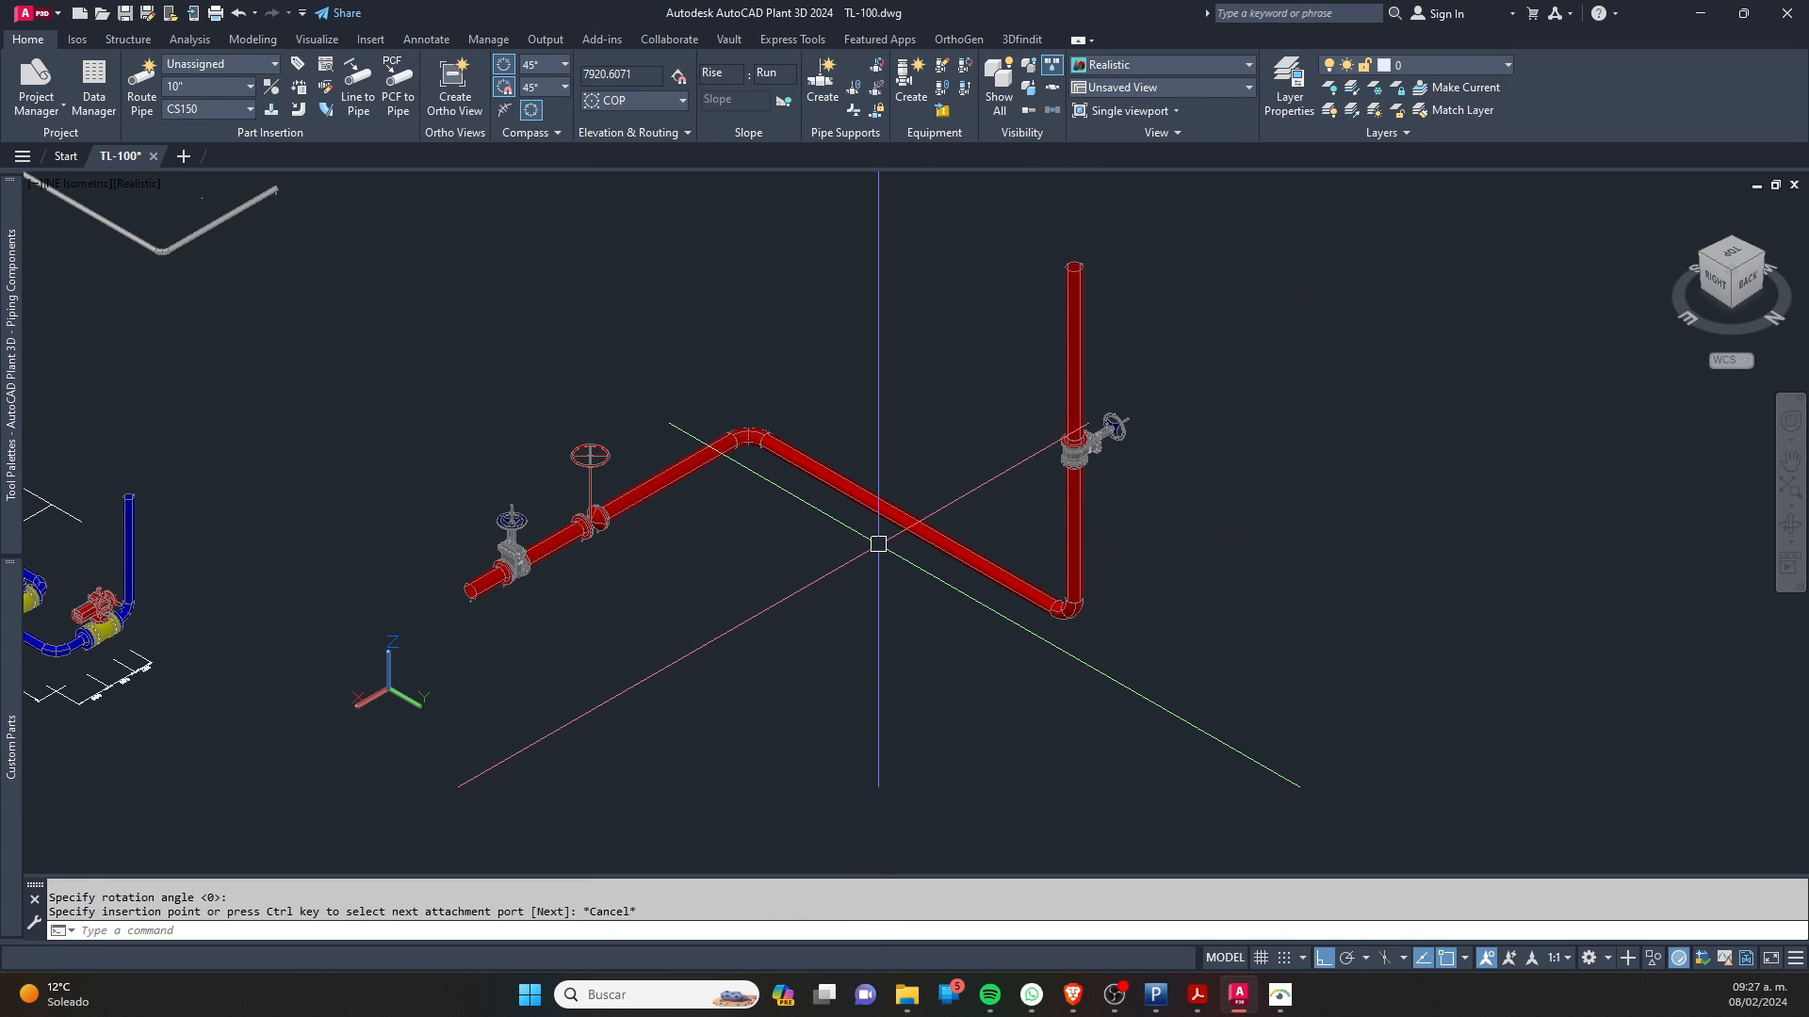
Step: Lengthen the short red pipe stub beside the custom valve by stretching its open end outward
scroll(477, 587, "up", 2)
left_click(478, 588)
left_click(459, 597)
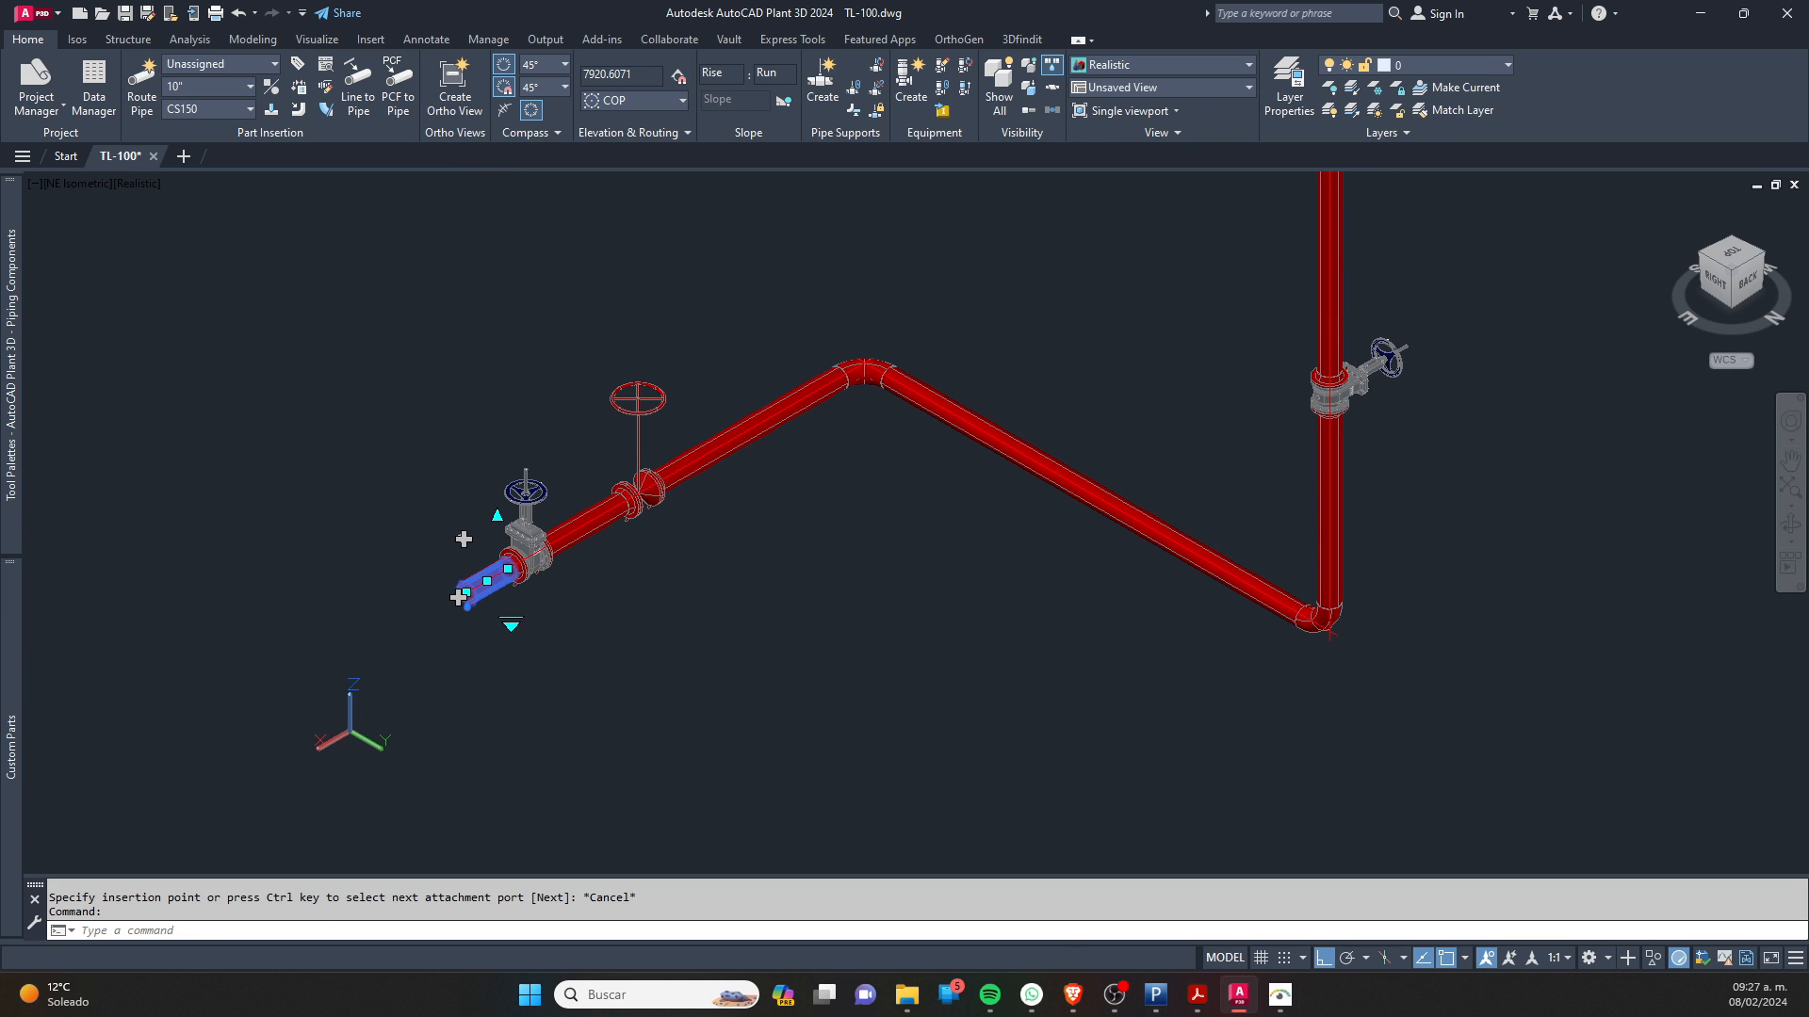
left_click(295, 692)
key("Escape")
Step: Create a Quick Iso in the Check_A2 style from the straight red pipe run containing the custom and spec gate valves
scroll(556, 490, "down", 1)
scroll(578, 572, "up", 8)
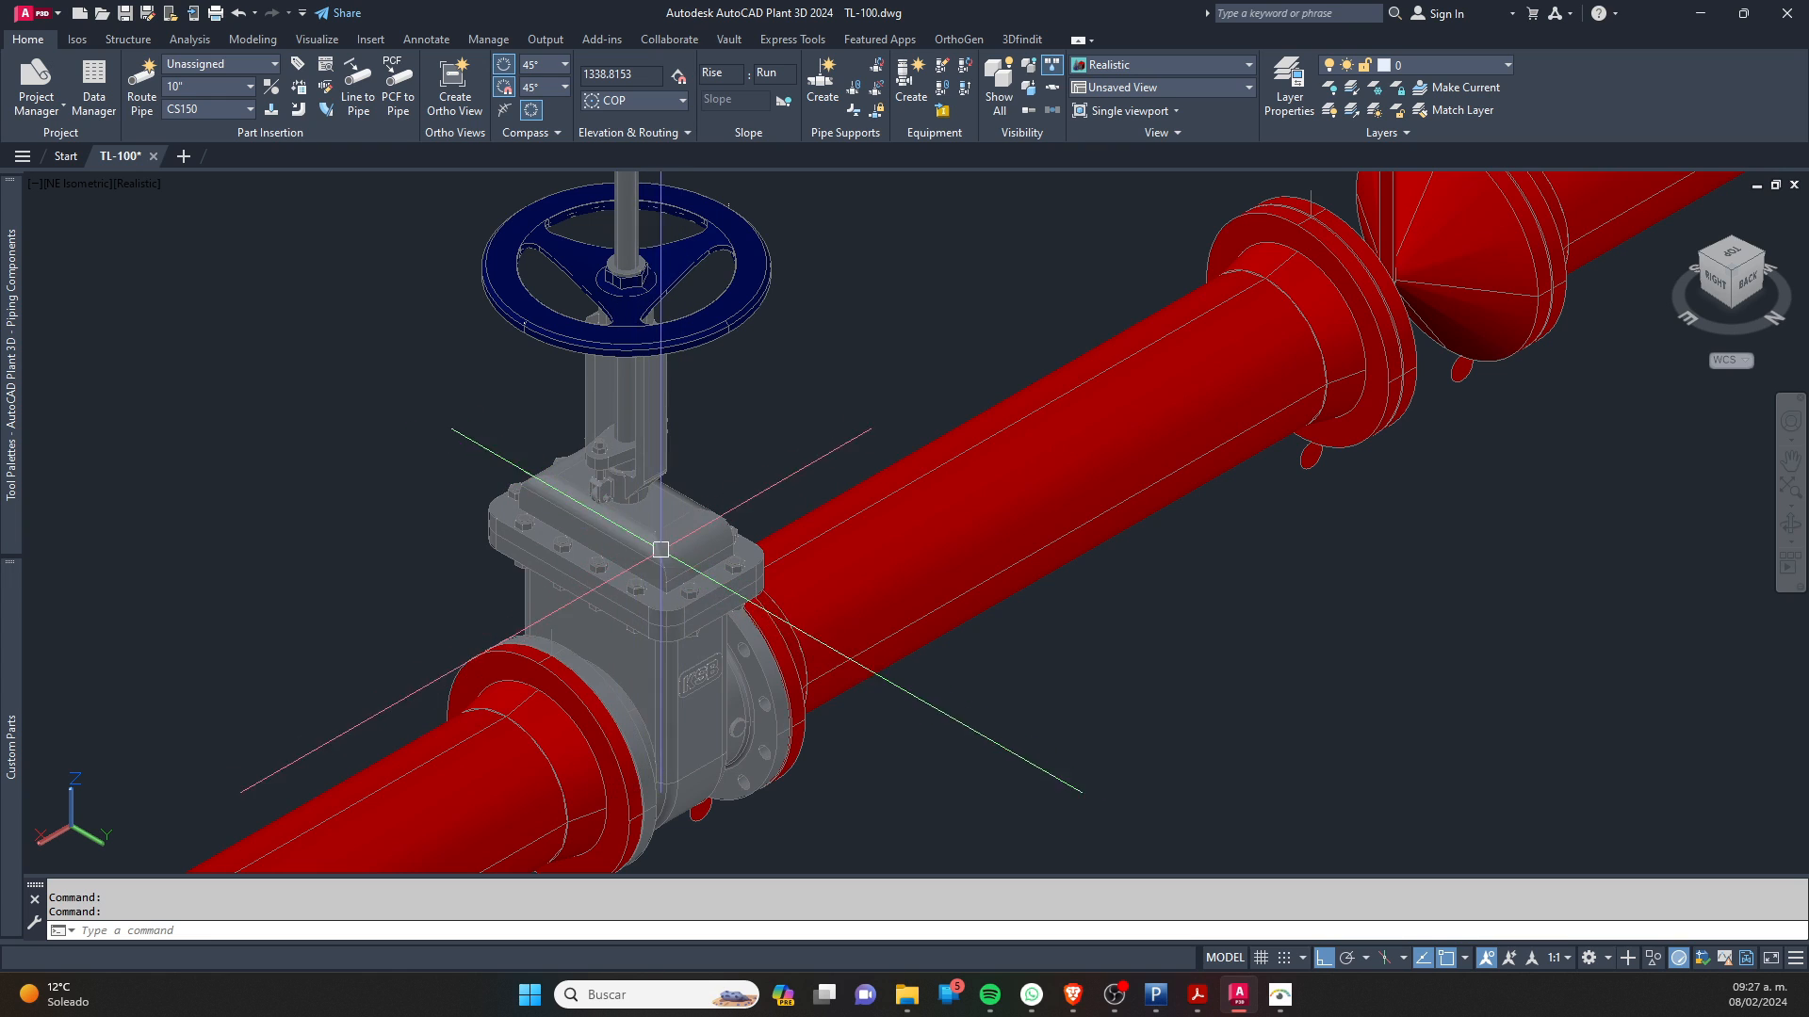
scroll(652, 545, "down", 5)
scroll(653, 545, "down", 6)
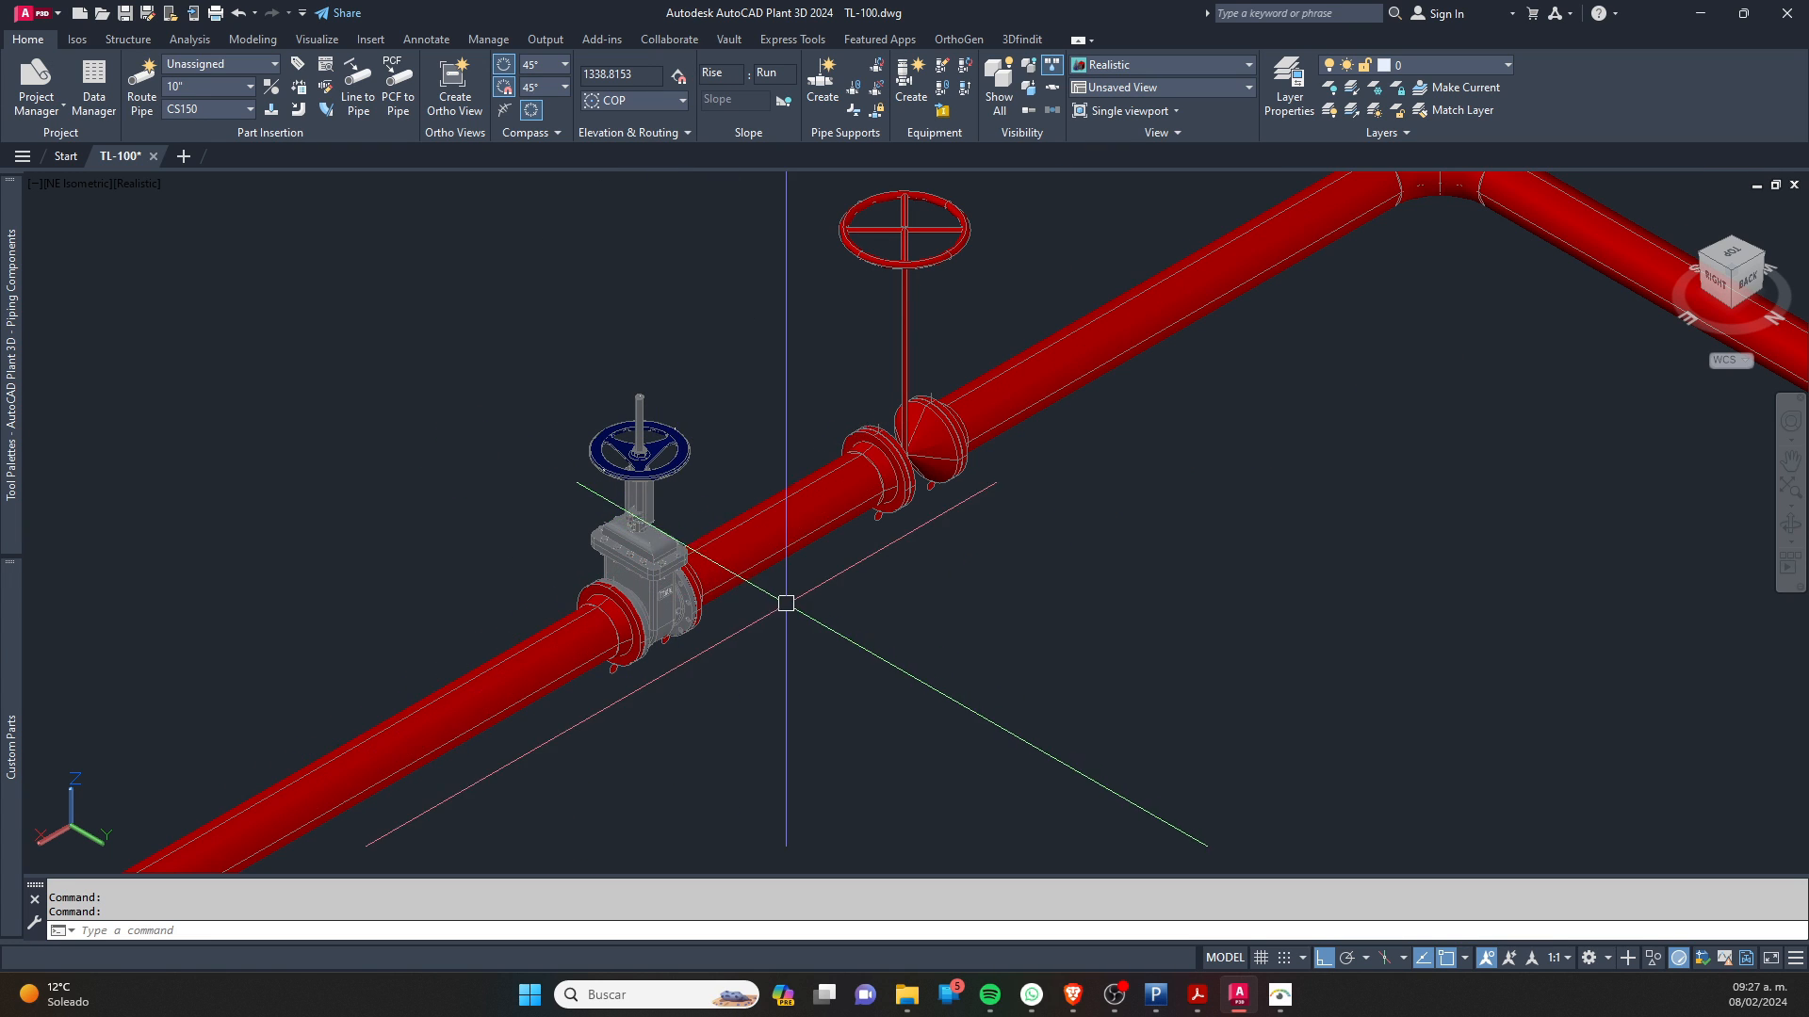
left_click(901, 697)
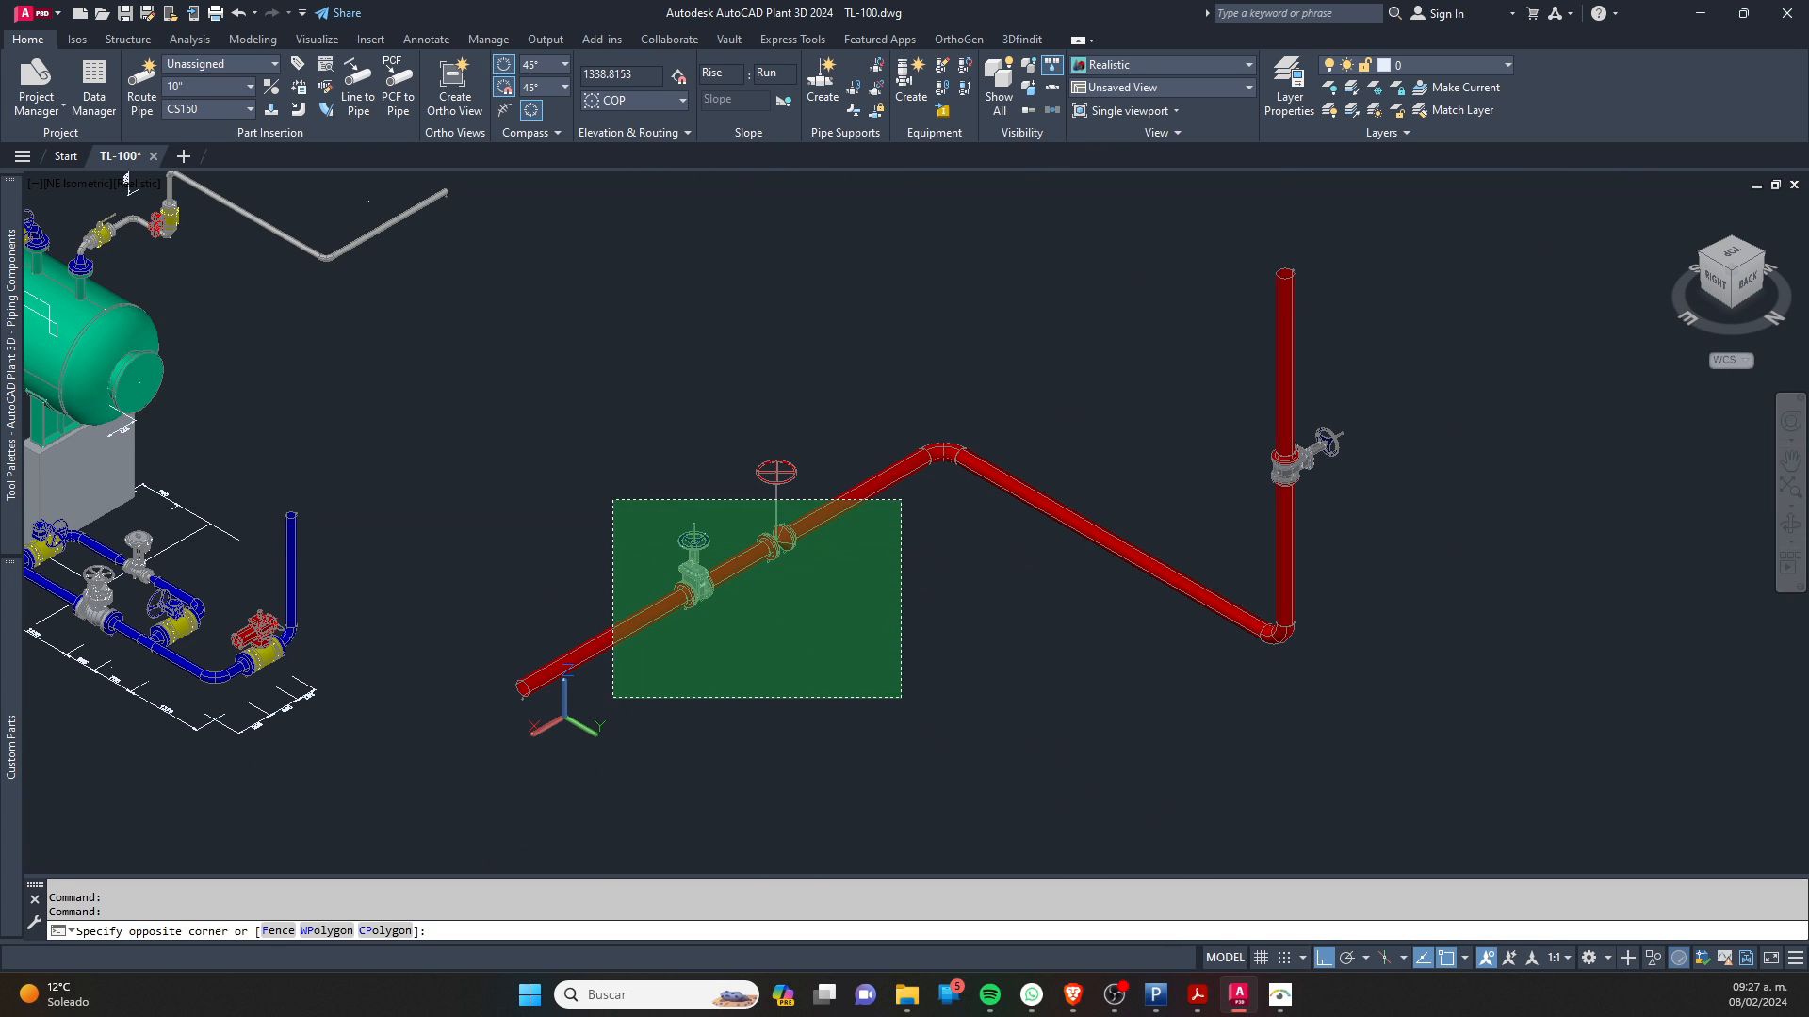
left_click(612, 492)
left_click(77, 39)
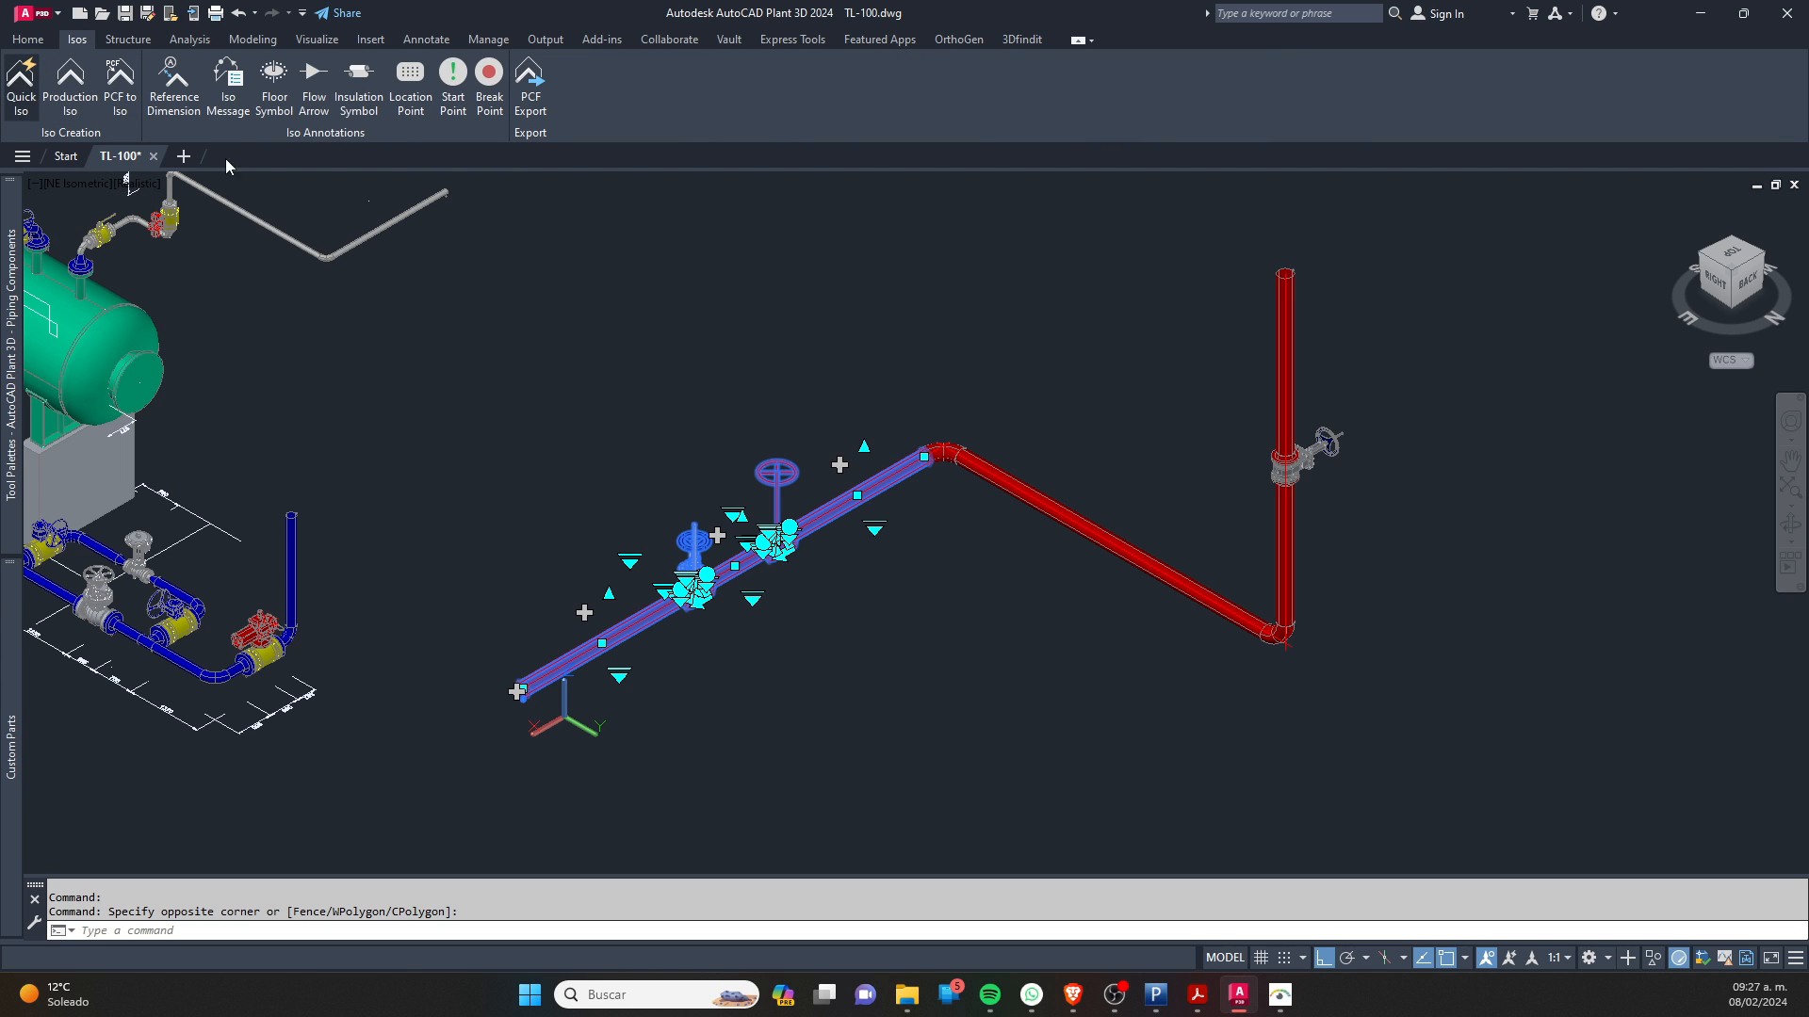
left_click(20, 85)
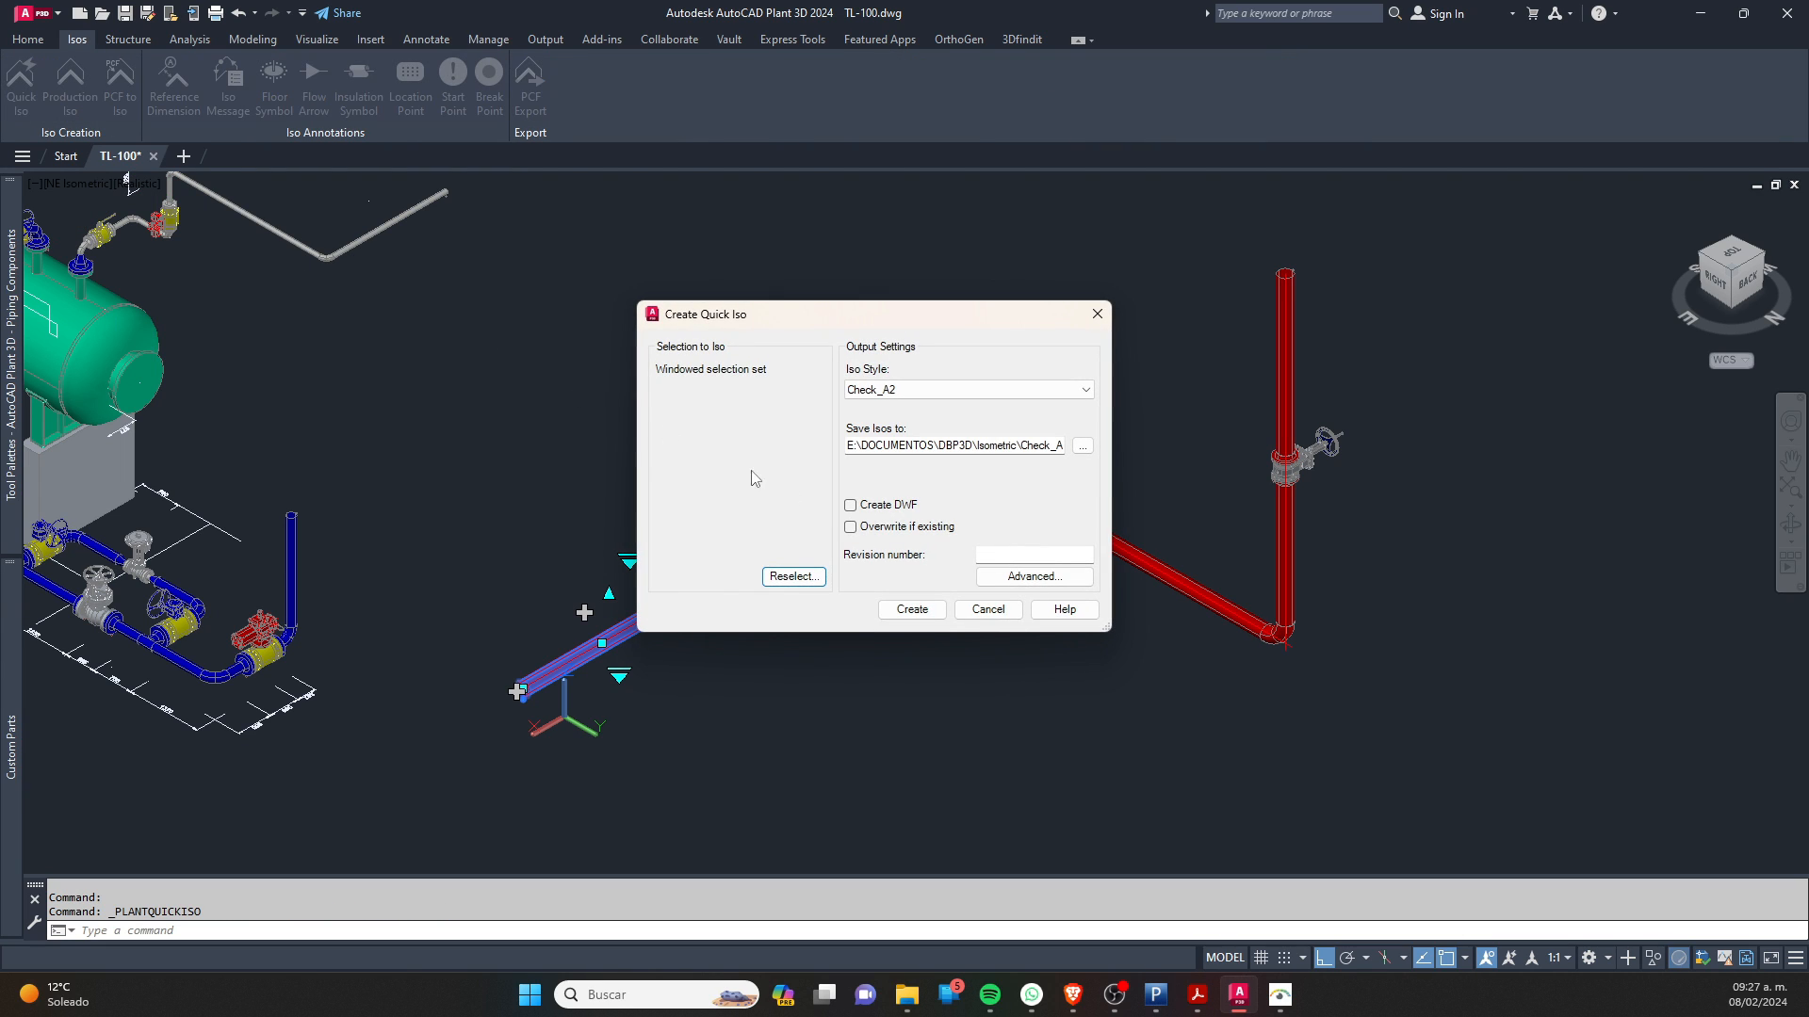
left_click(1029, 576)
left_click(761, 757)
left_click(926, 616)
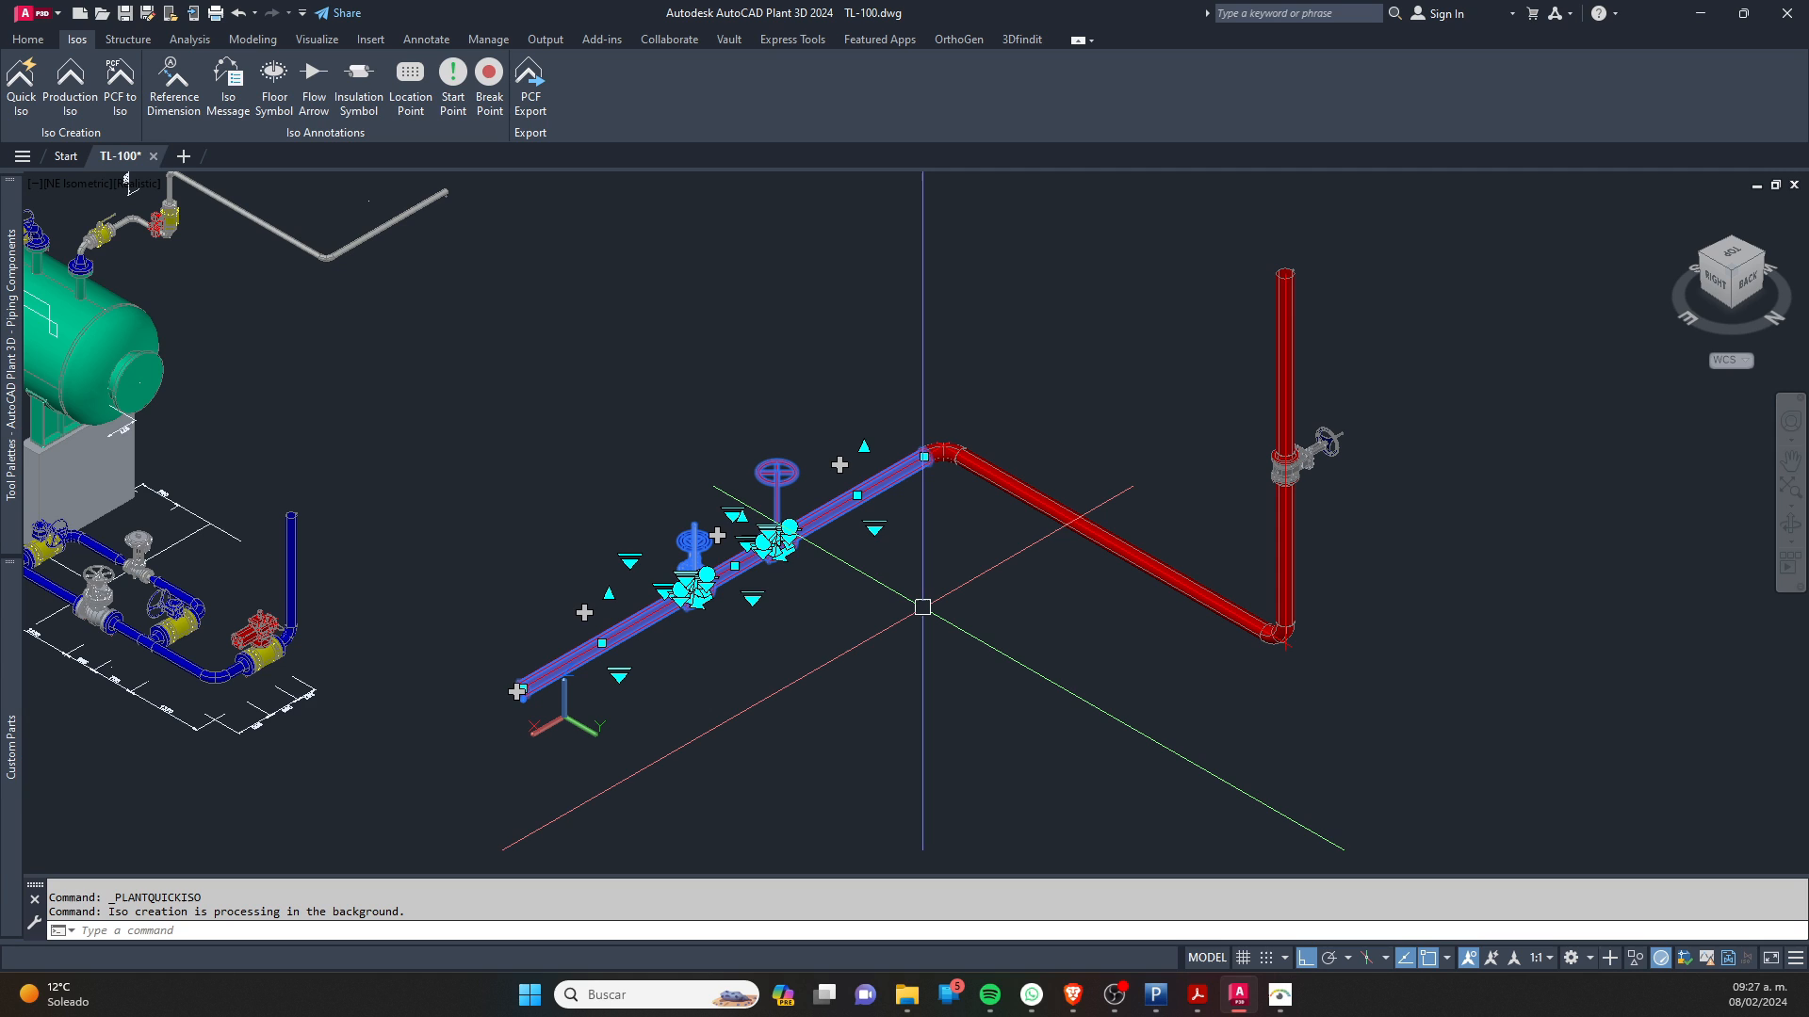
Step: Open the generated isometric drawing UserDefinedLine (11).dwg from the isometric creation results
scroll(675, 544, "up", 4)
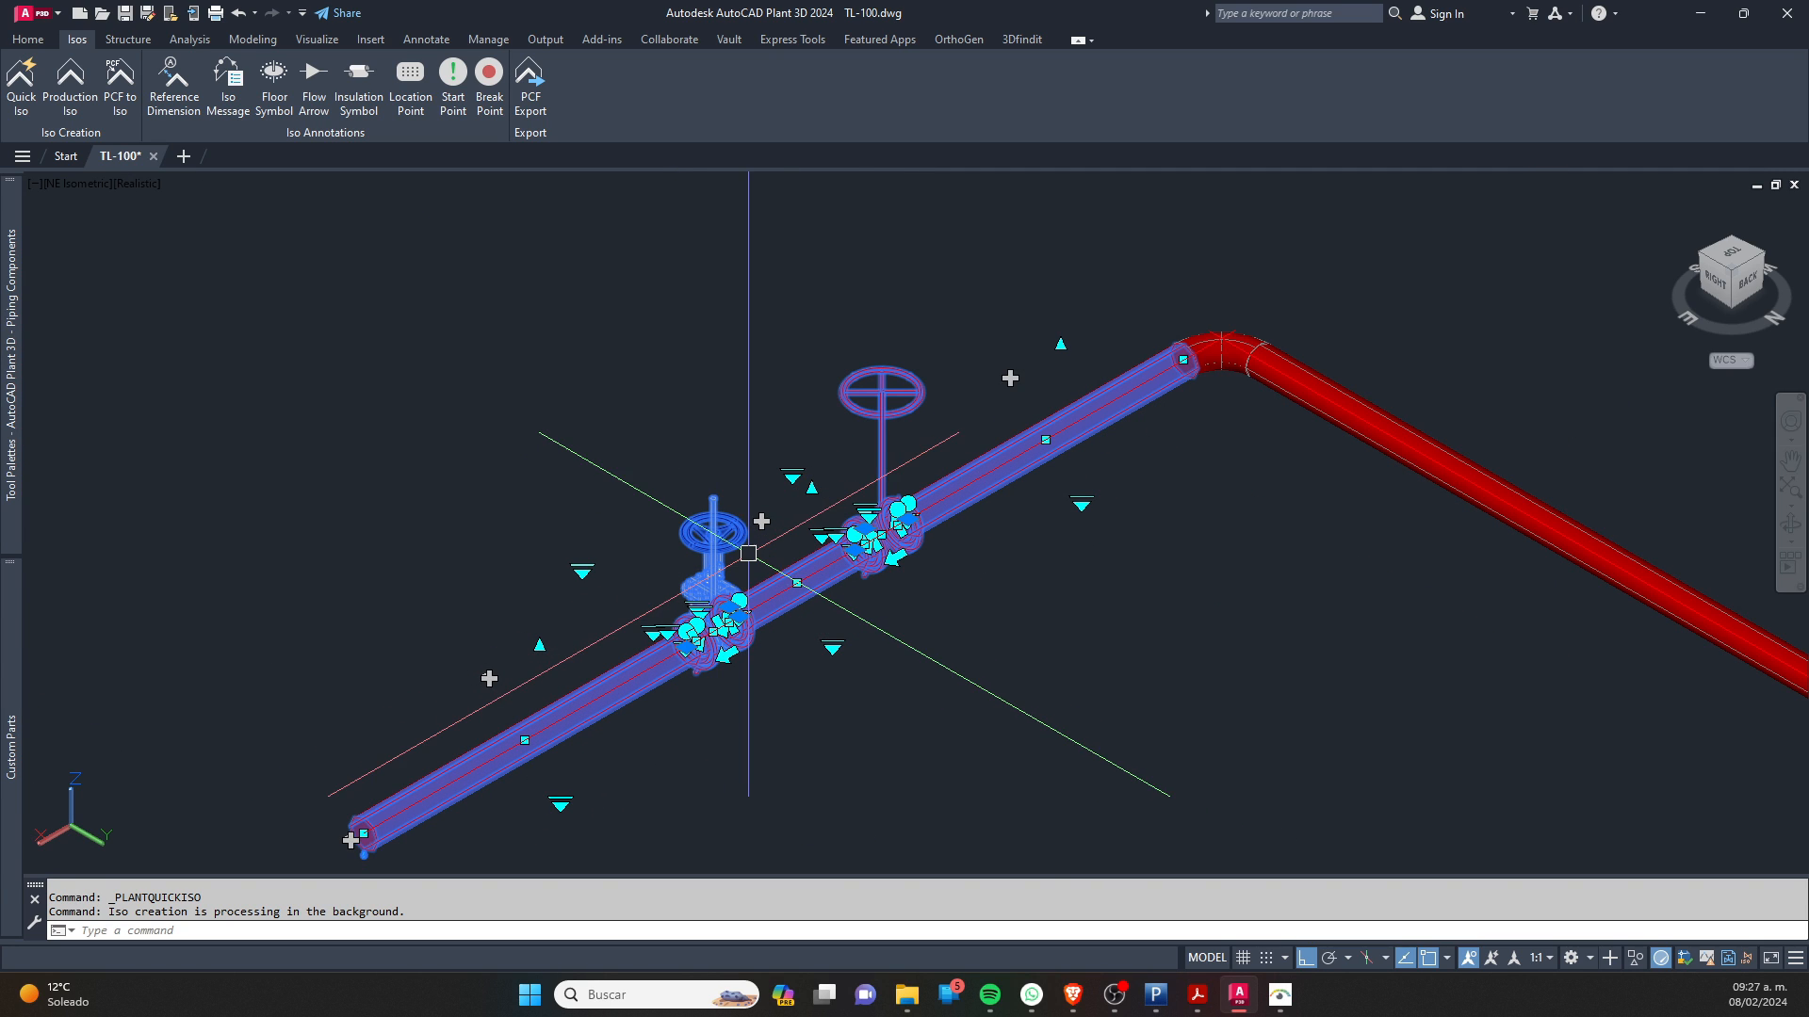
middle_click_drag(747, 553, 701, 484)
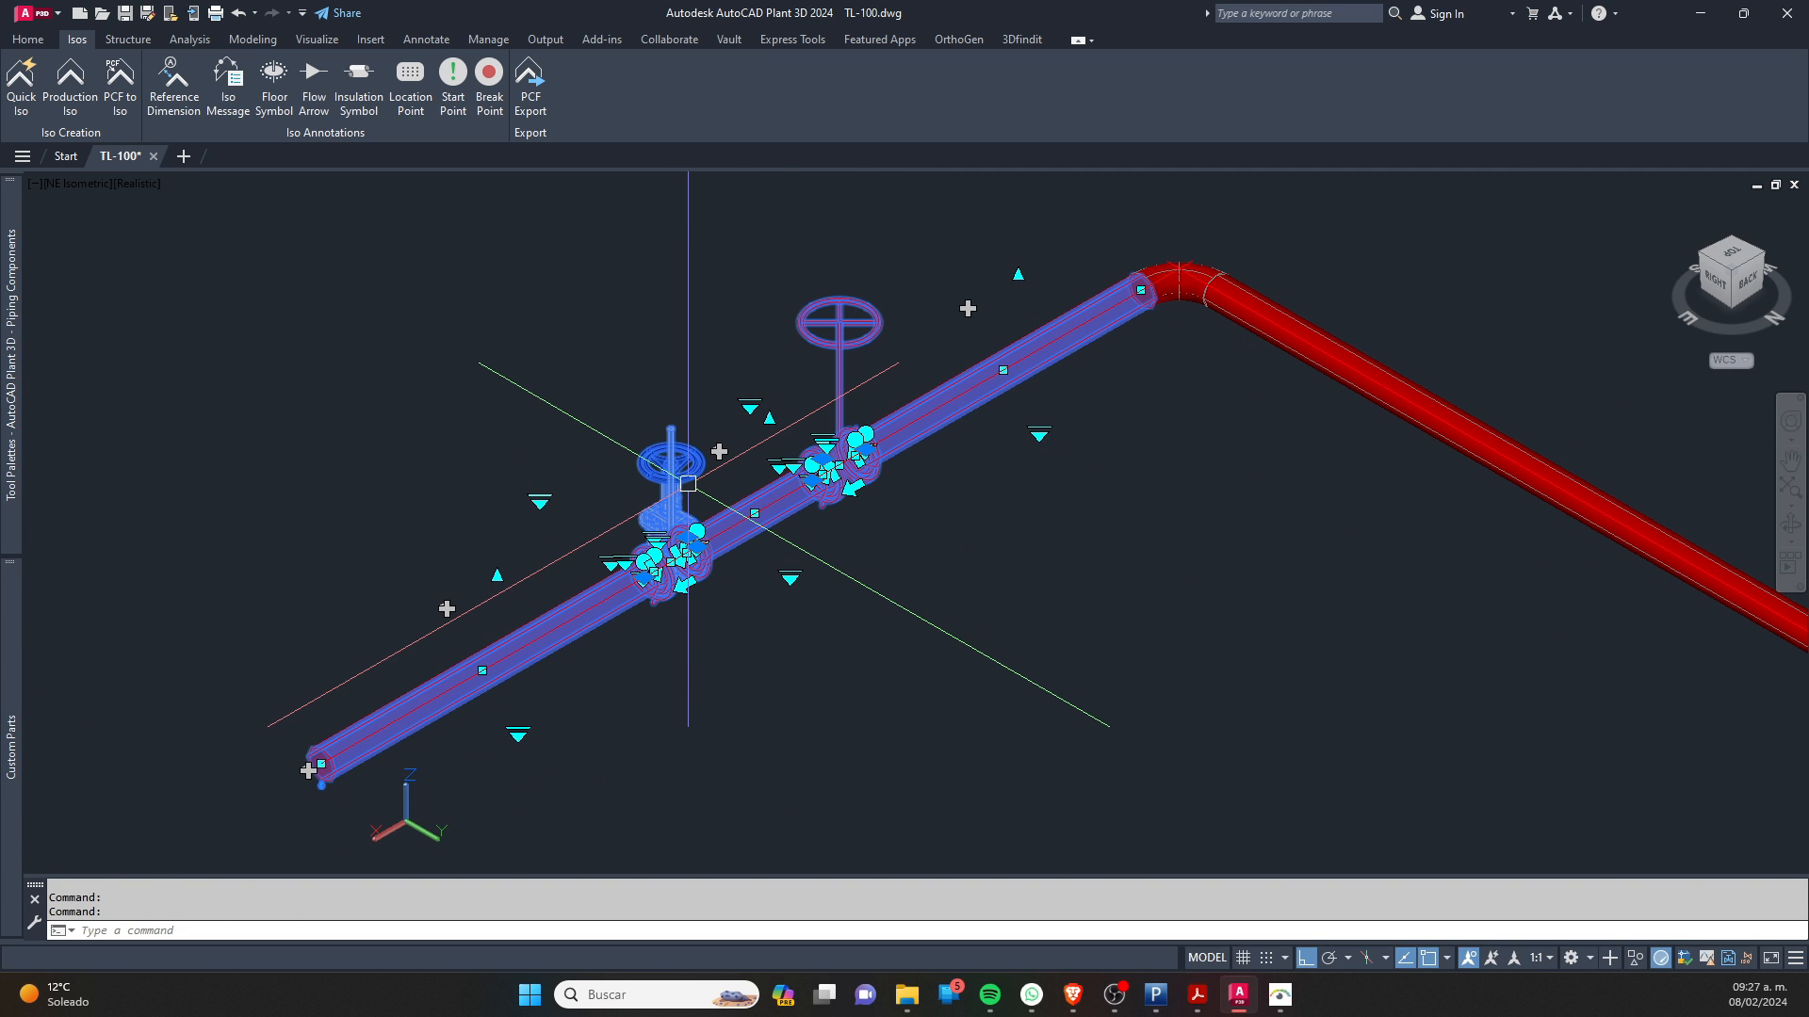
mouse_move(688, 483)
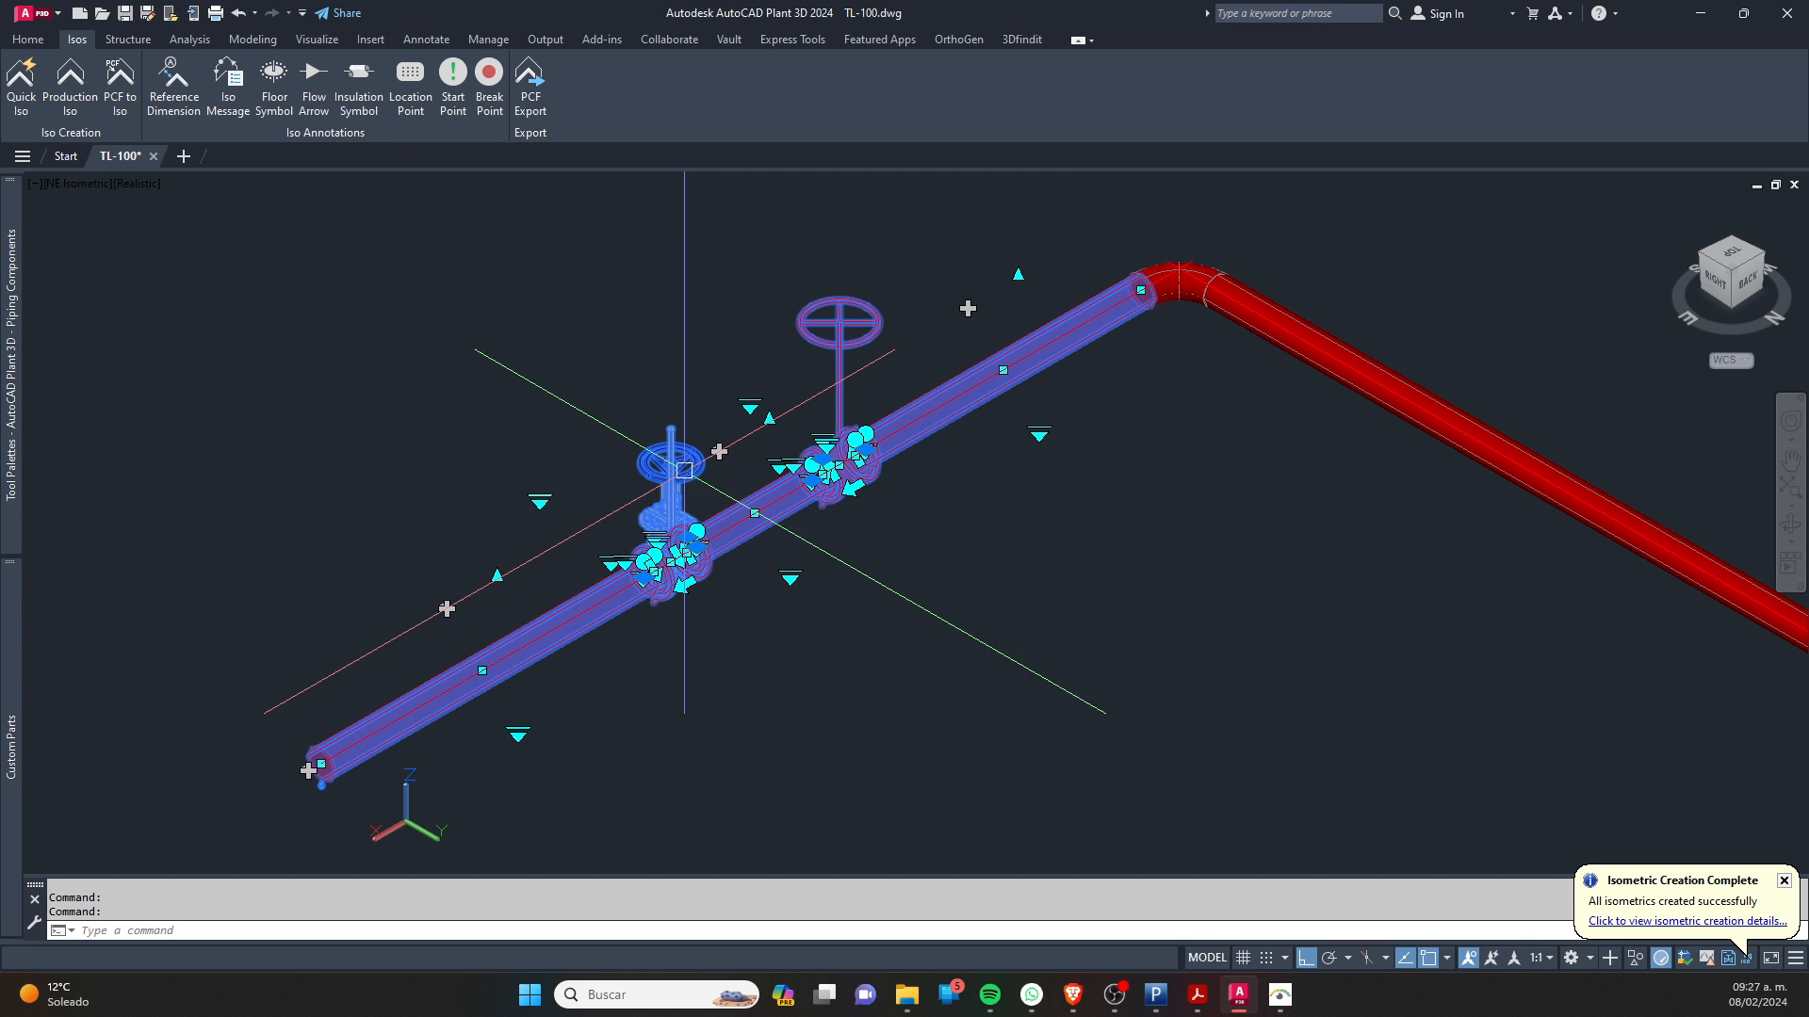
left_click(1656, 922)
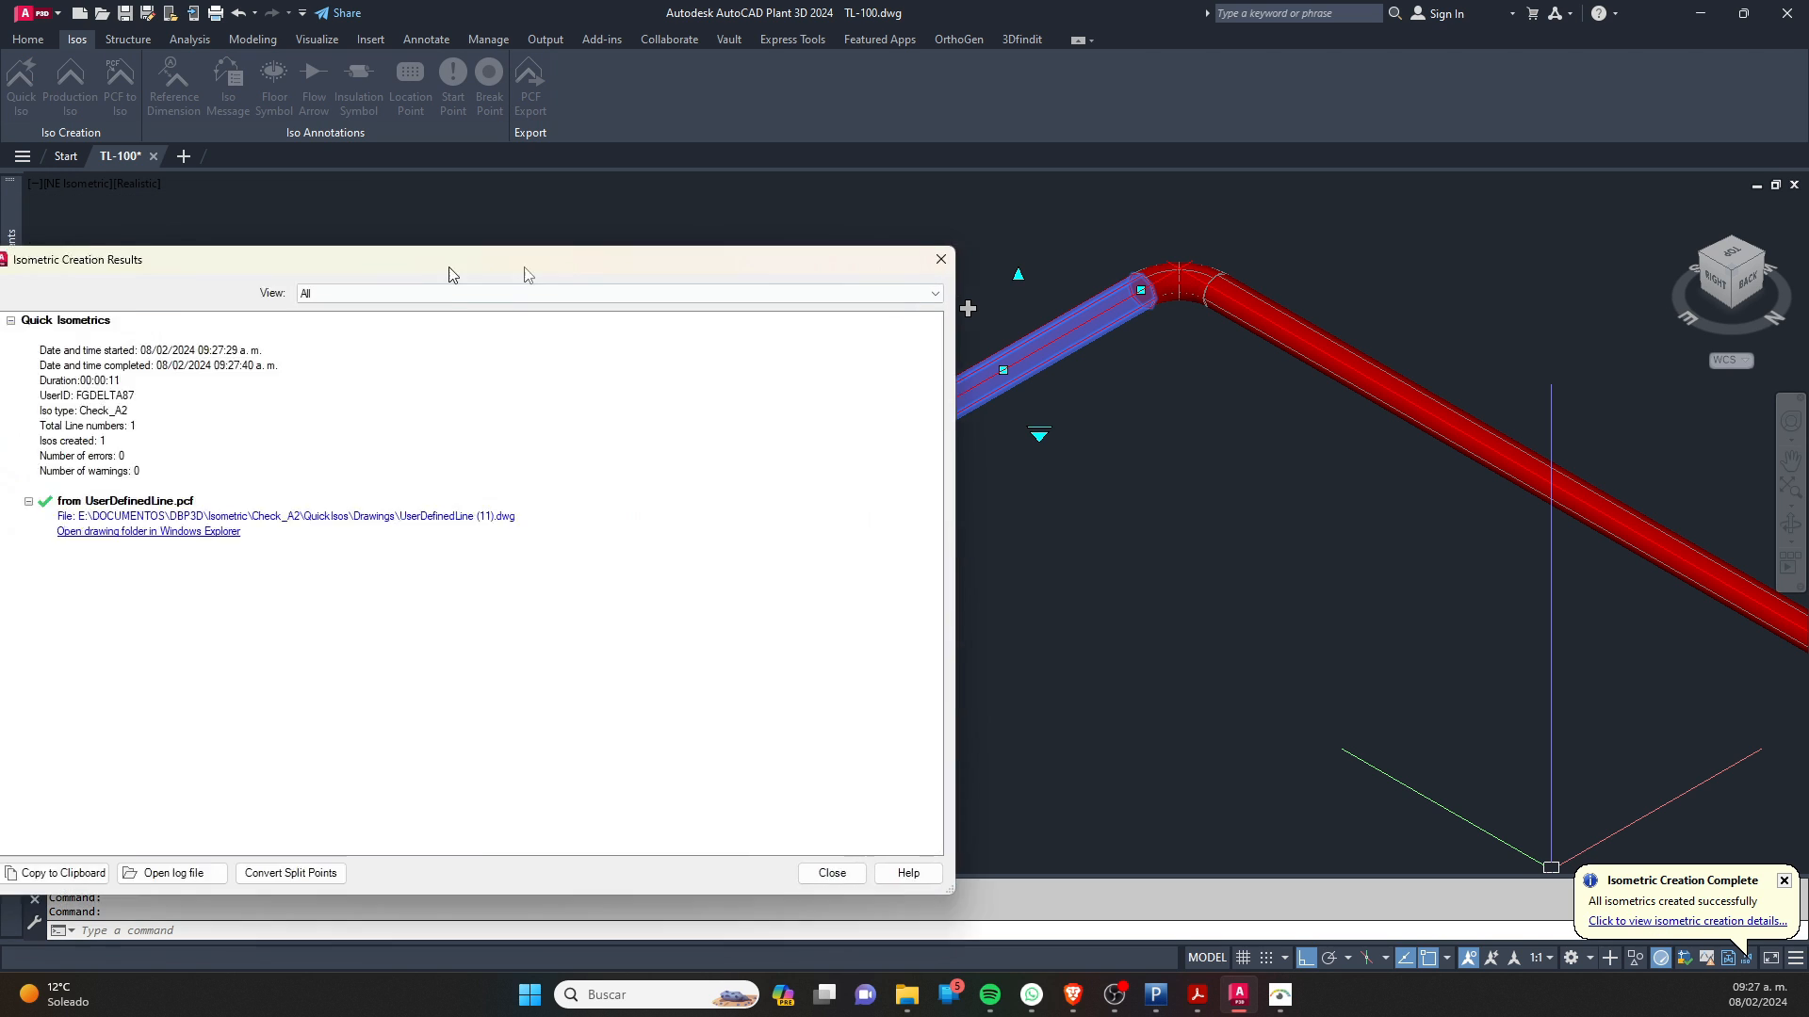
left_click_drag(448, 270, 668, 173)
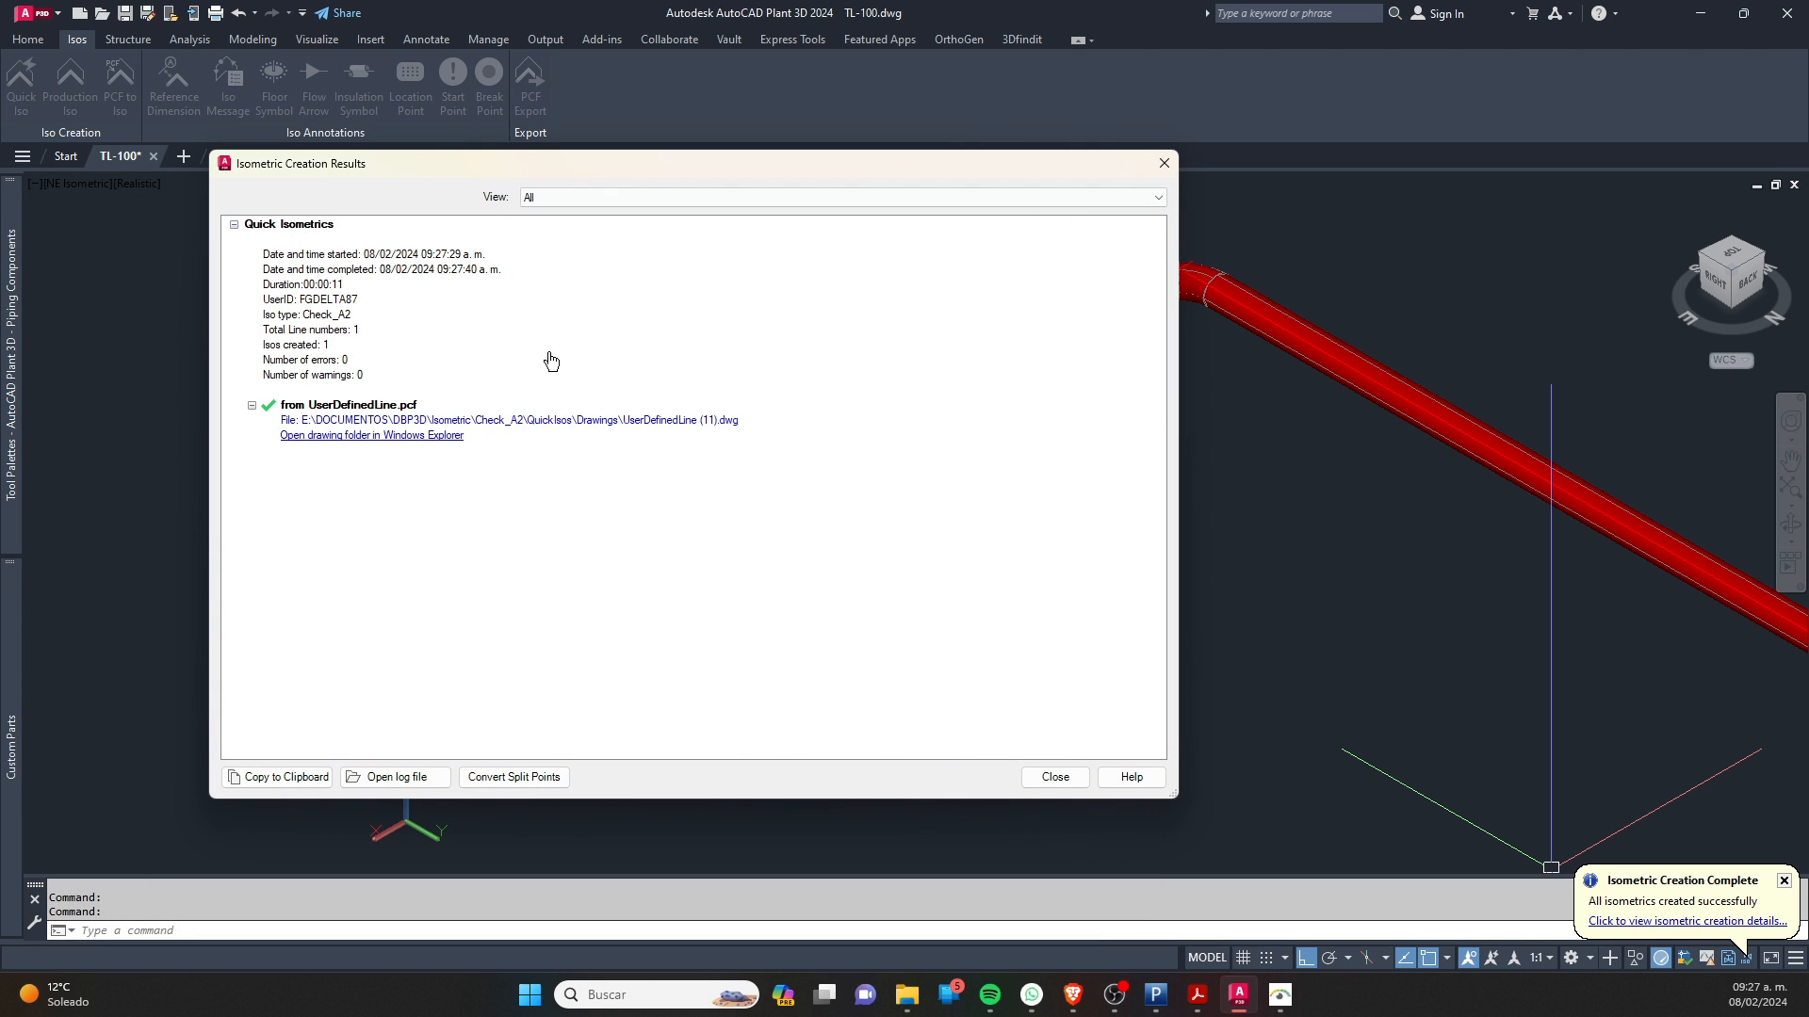
left_click(566, 427)
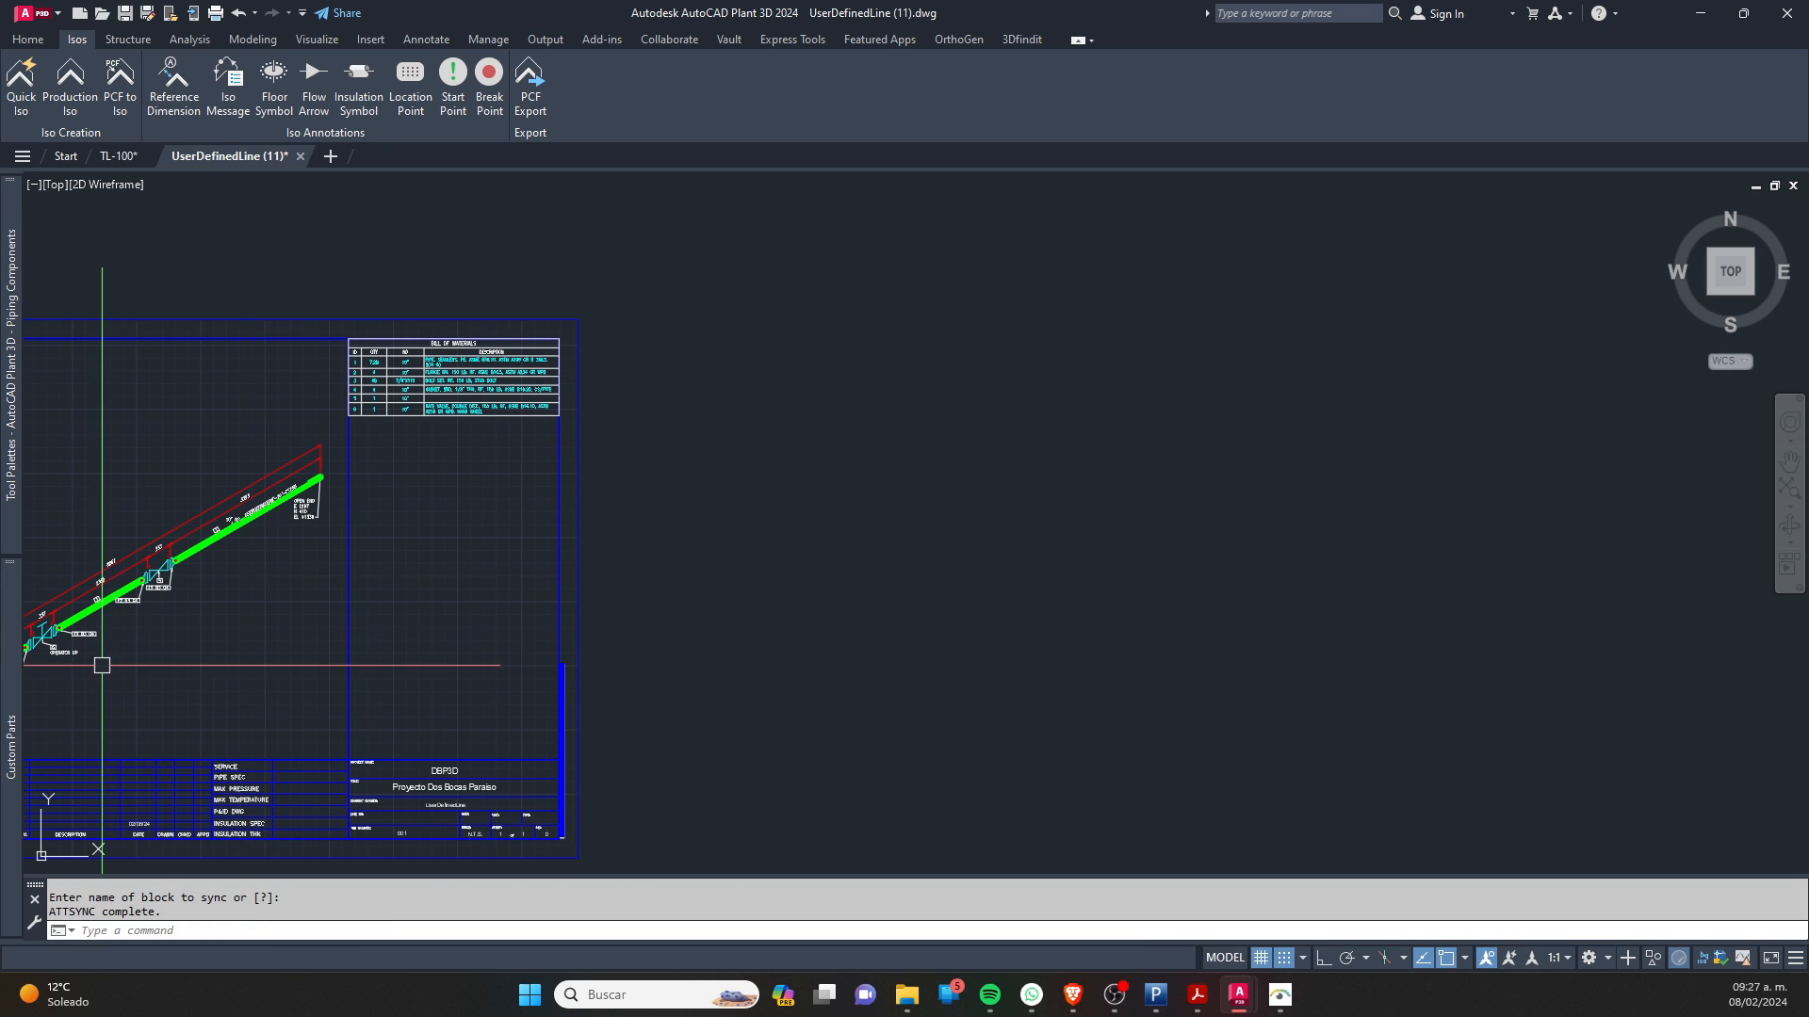
Step: Examine the isometric's symbols, dimensions and operator note for the custom valve against those of the spec gate valve
scroll(568, 594, "up", 8)
middle_click_drag(771, 390, 738, 533)
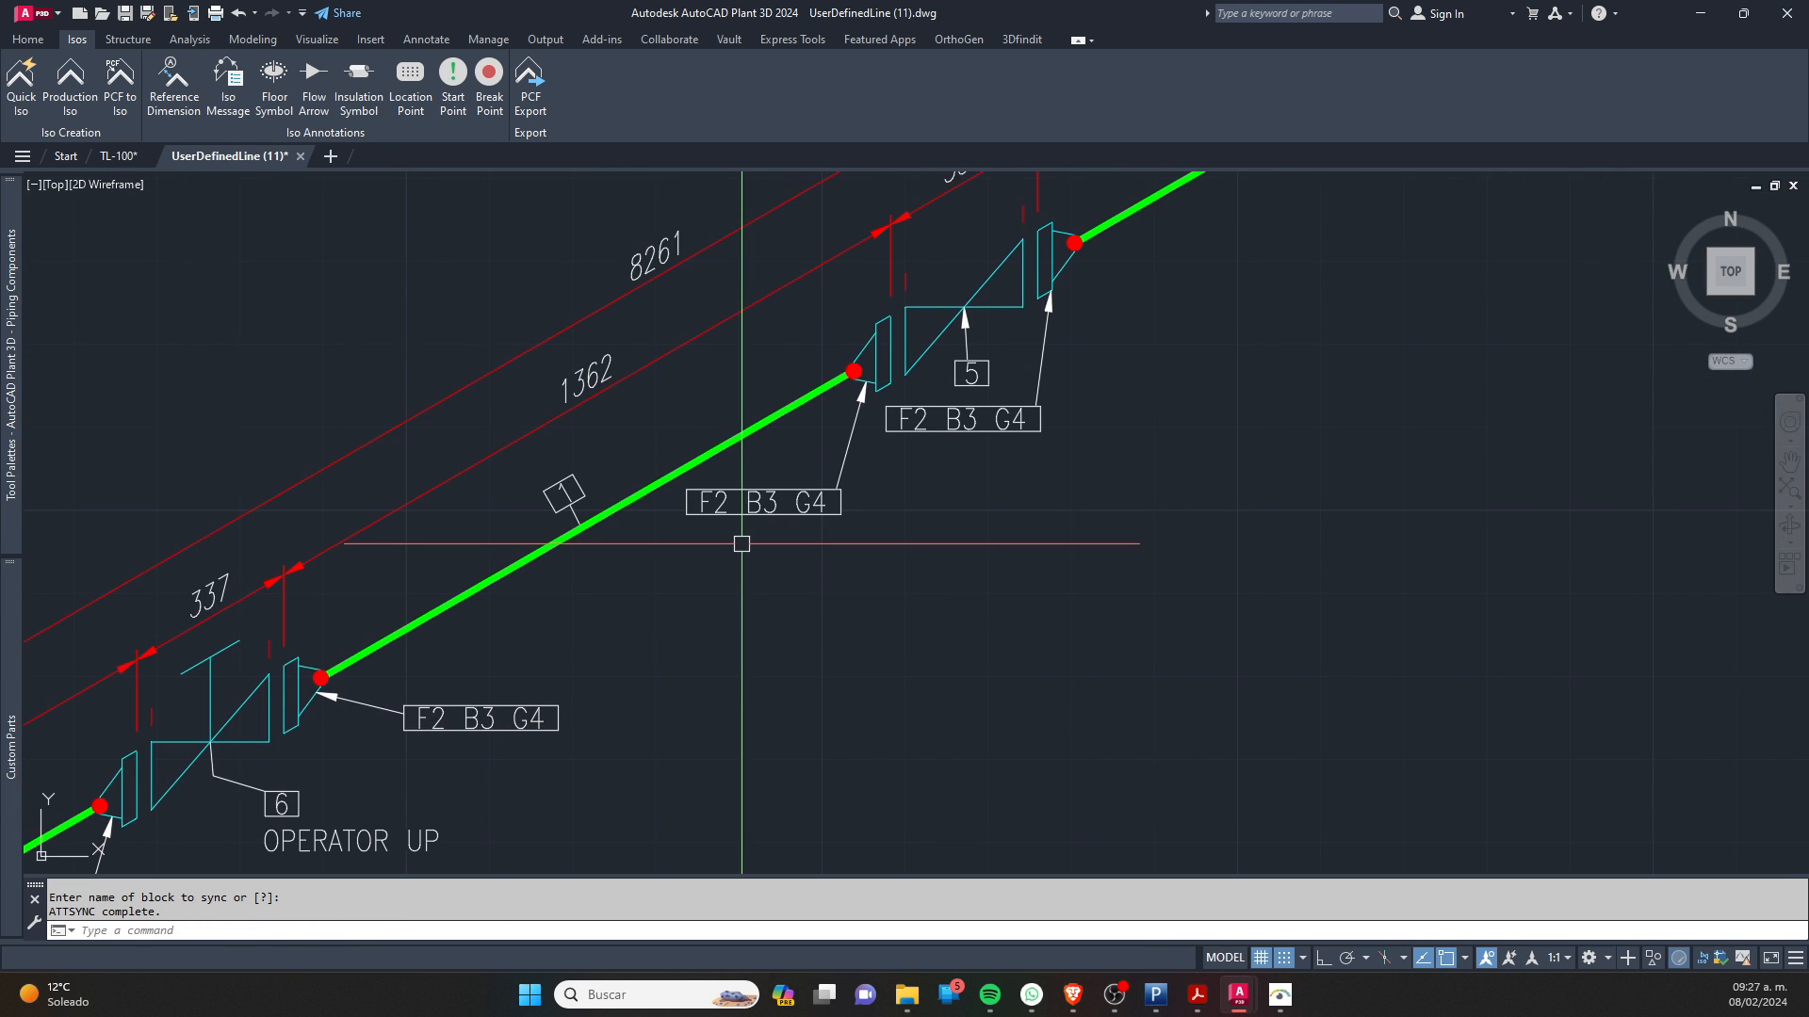
scroll(779, 526, "down", 4)
scroll(820, 501, "up", 5)
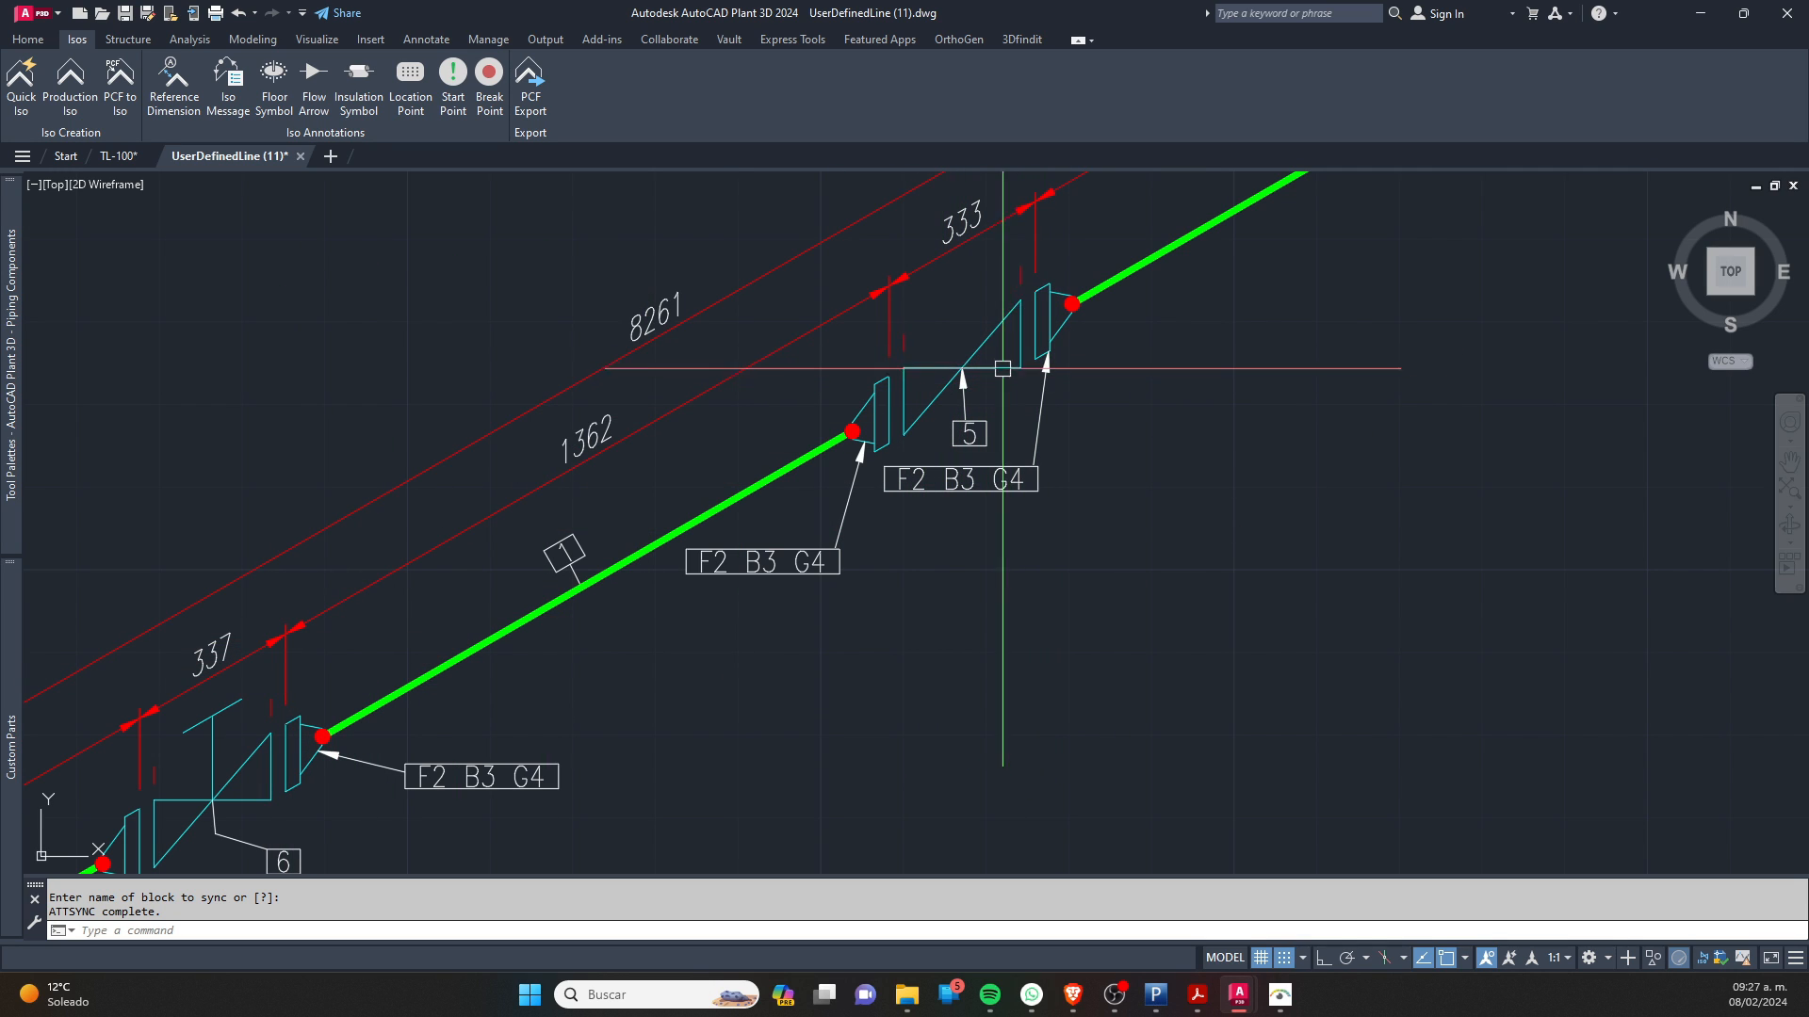
middle_click_drag(373, 723, 468, 662)
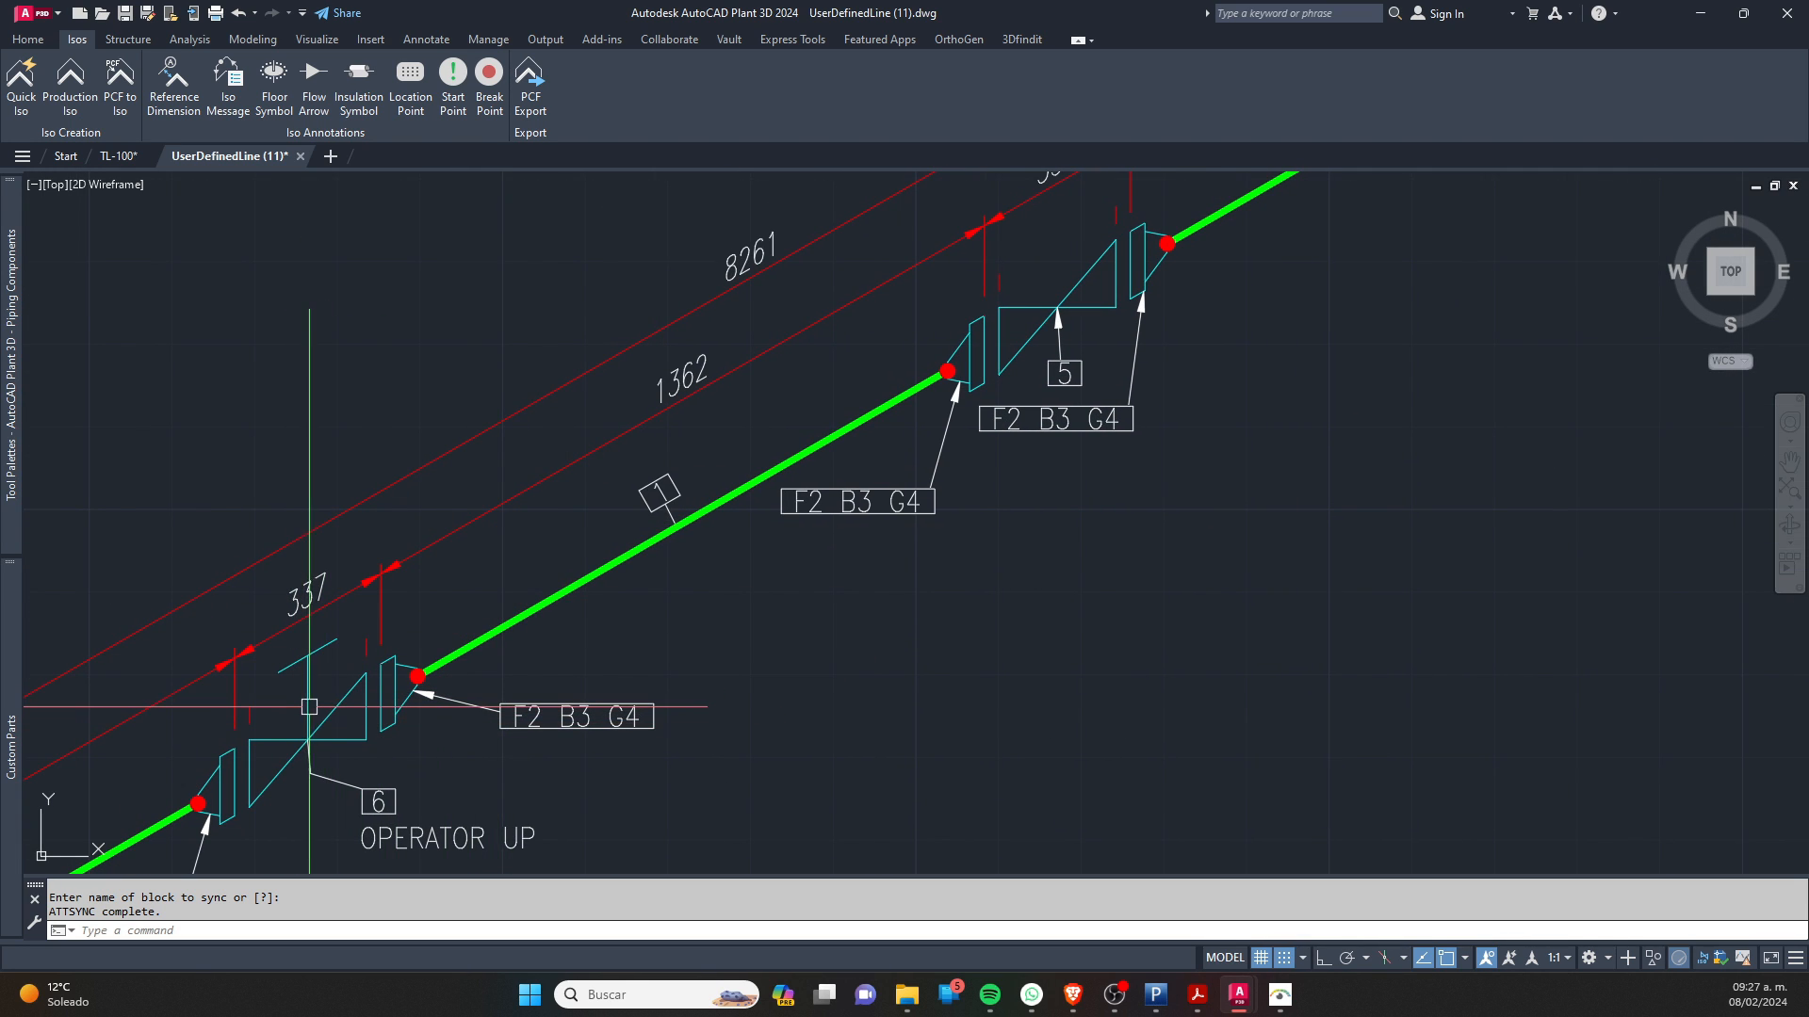
scroll(759, 505, "down", 2)
scroll(647, 533, "up", 2)
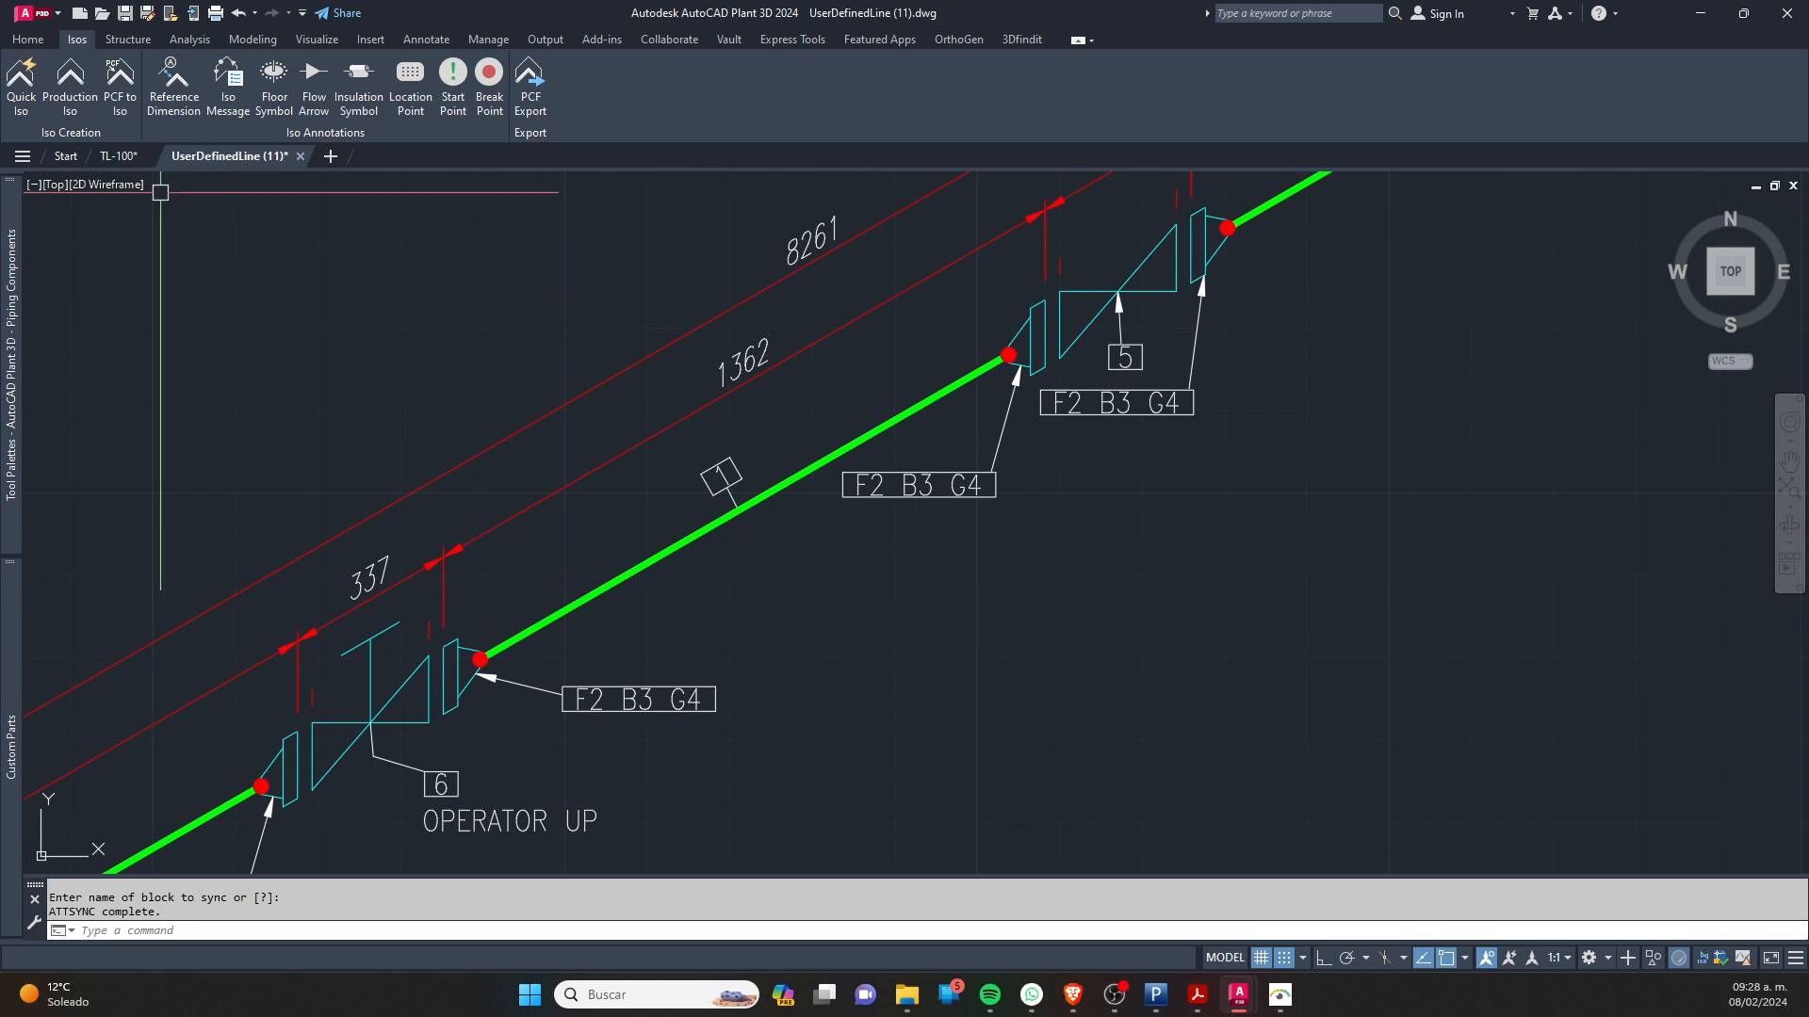
scroll(834, 527, "down", 2)
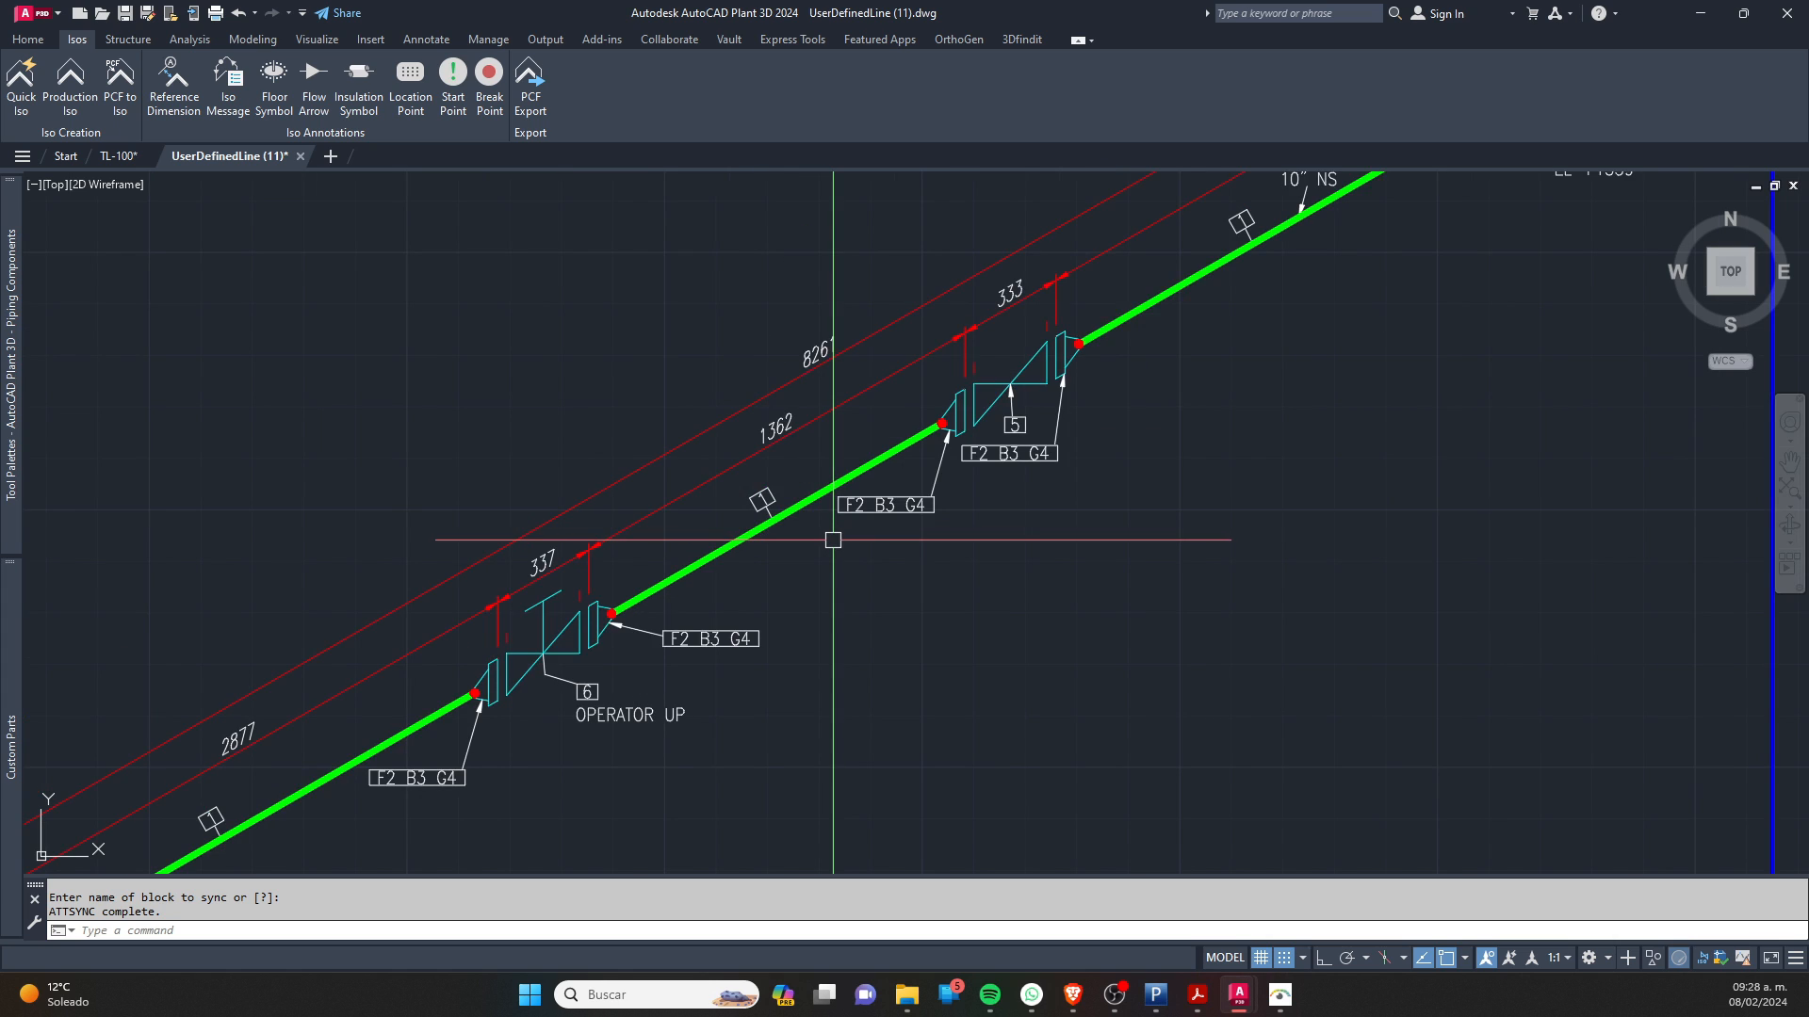
scroll(548, 616, "up", 2)
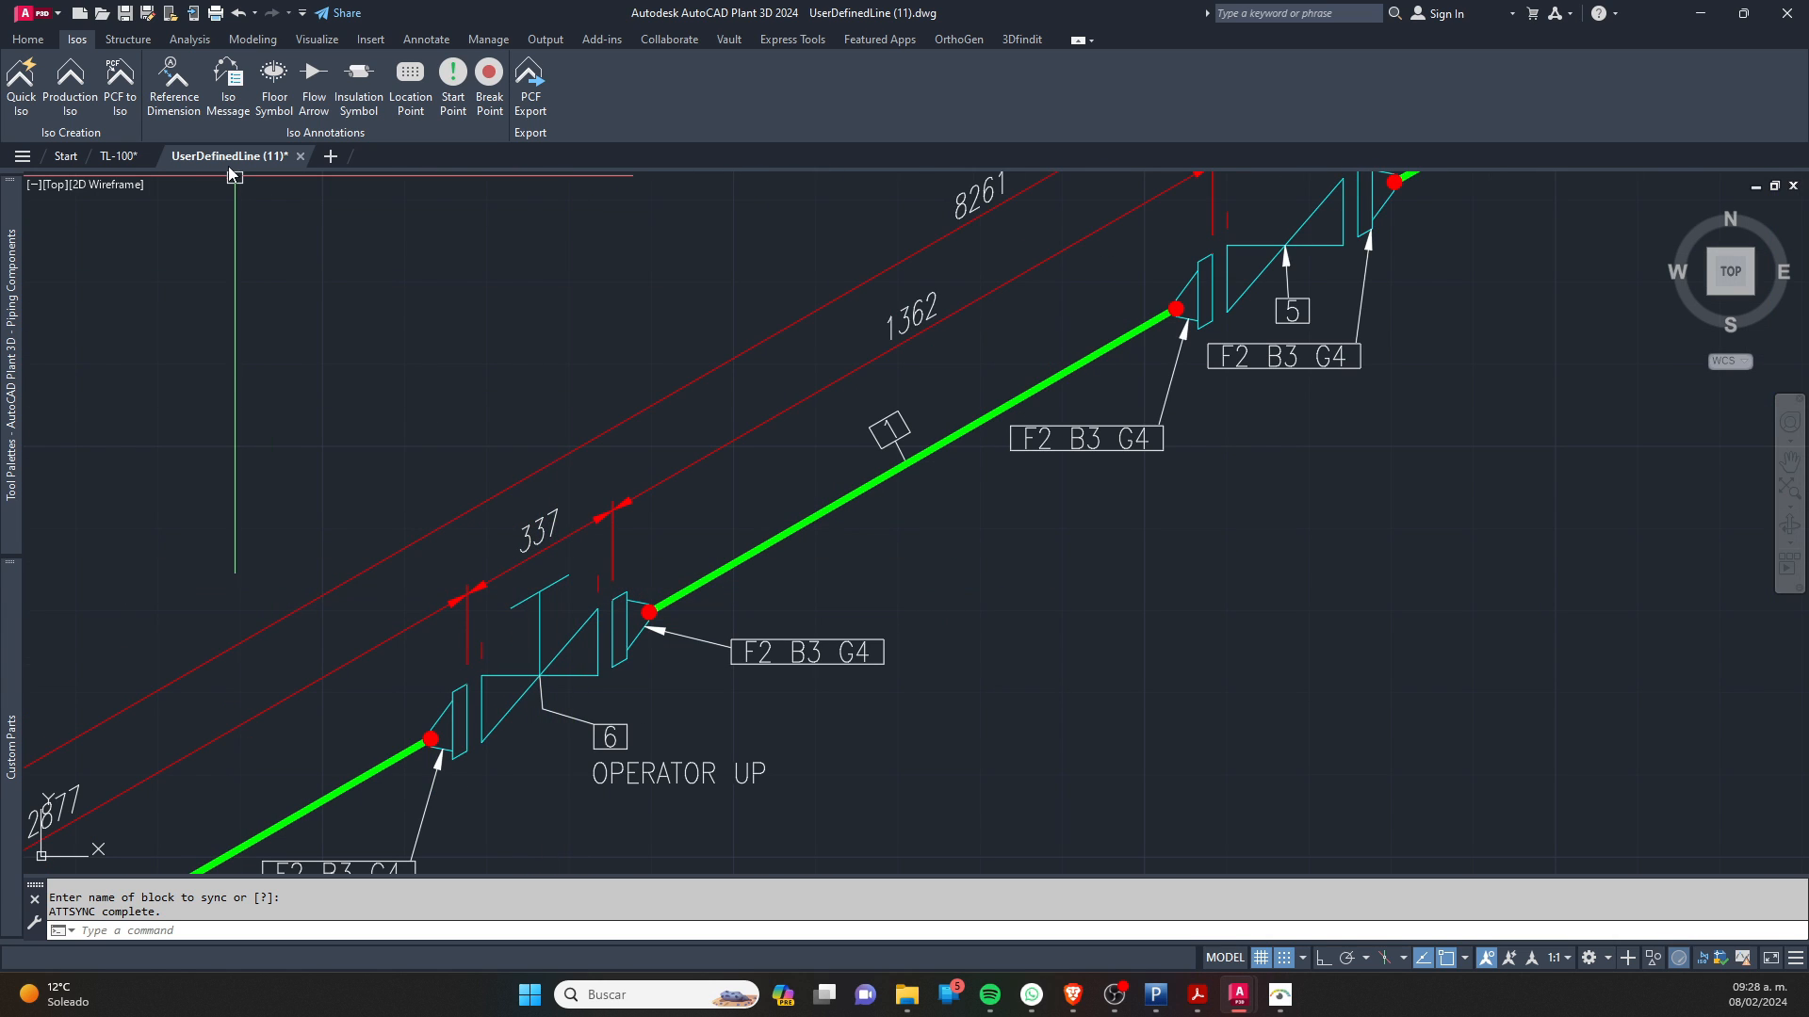
Step: Return to the TL-100 model and review the properties of the spec gate valve, including its iso symbol definition
left_click(121, 157)
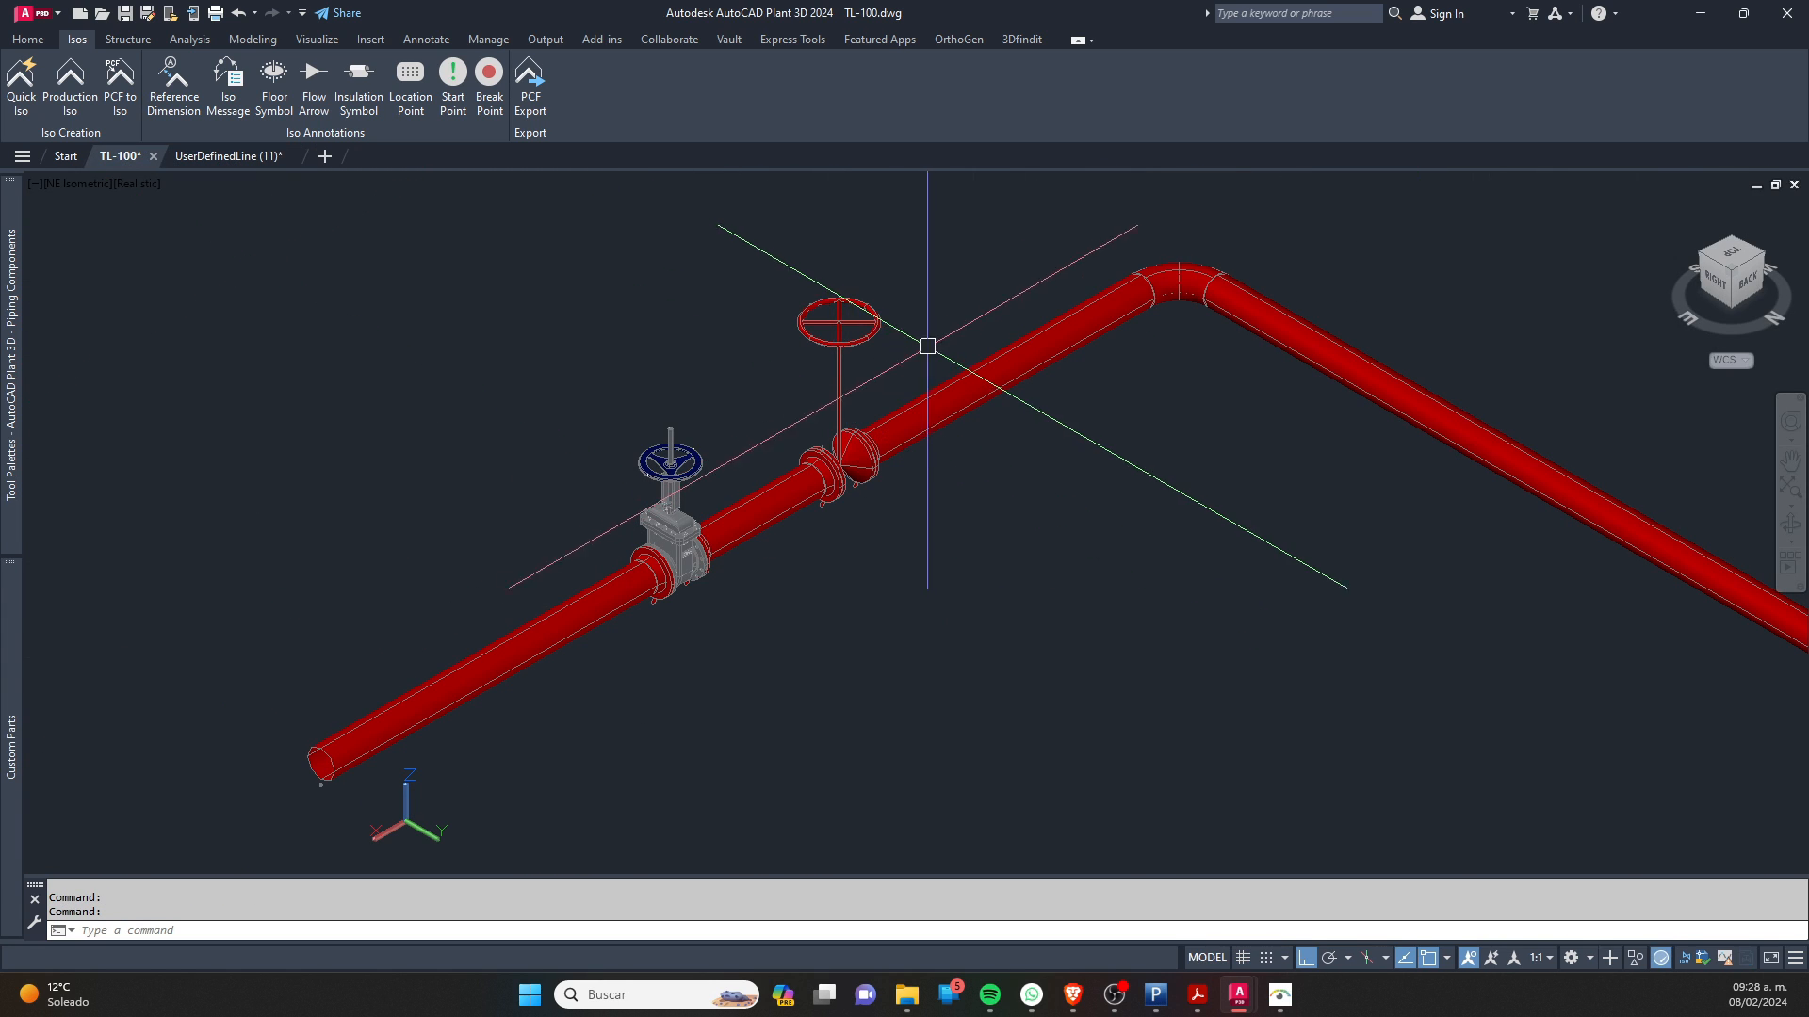
left_click(863, 324)
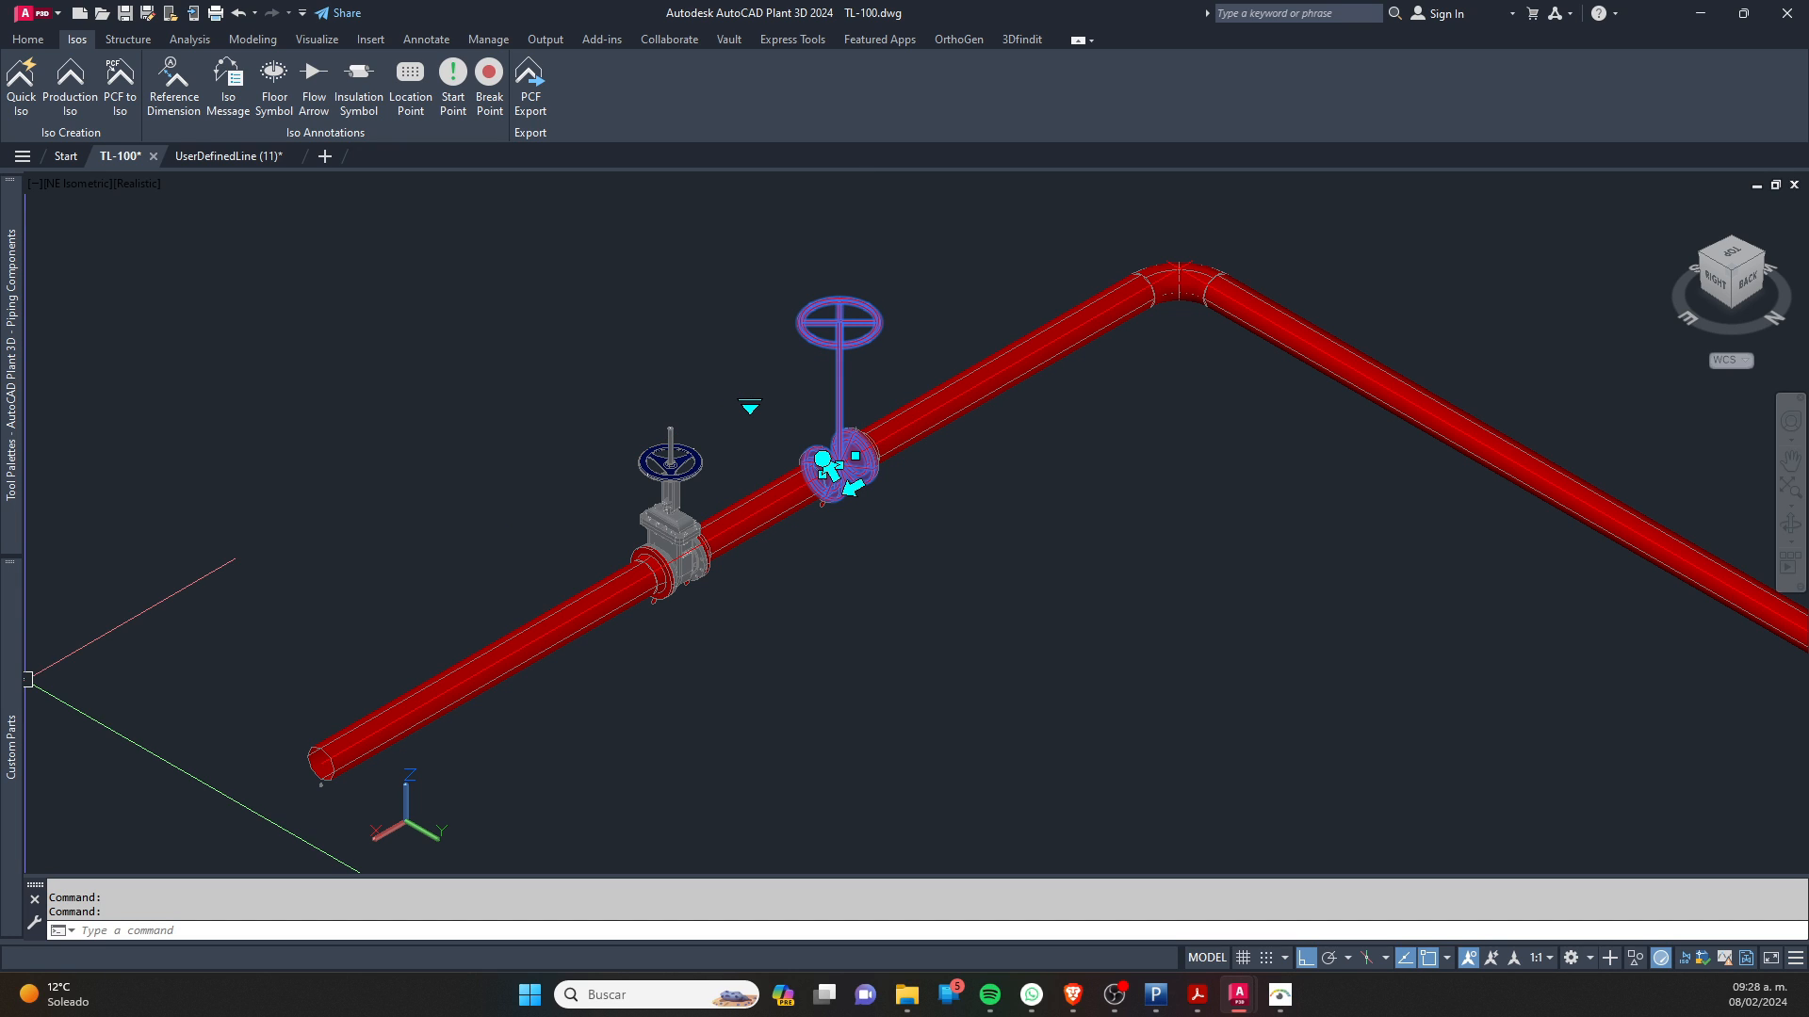
mouse_move(14, 674)
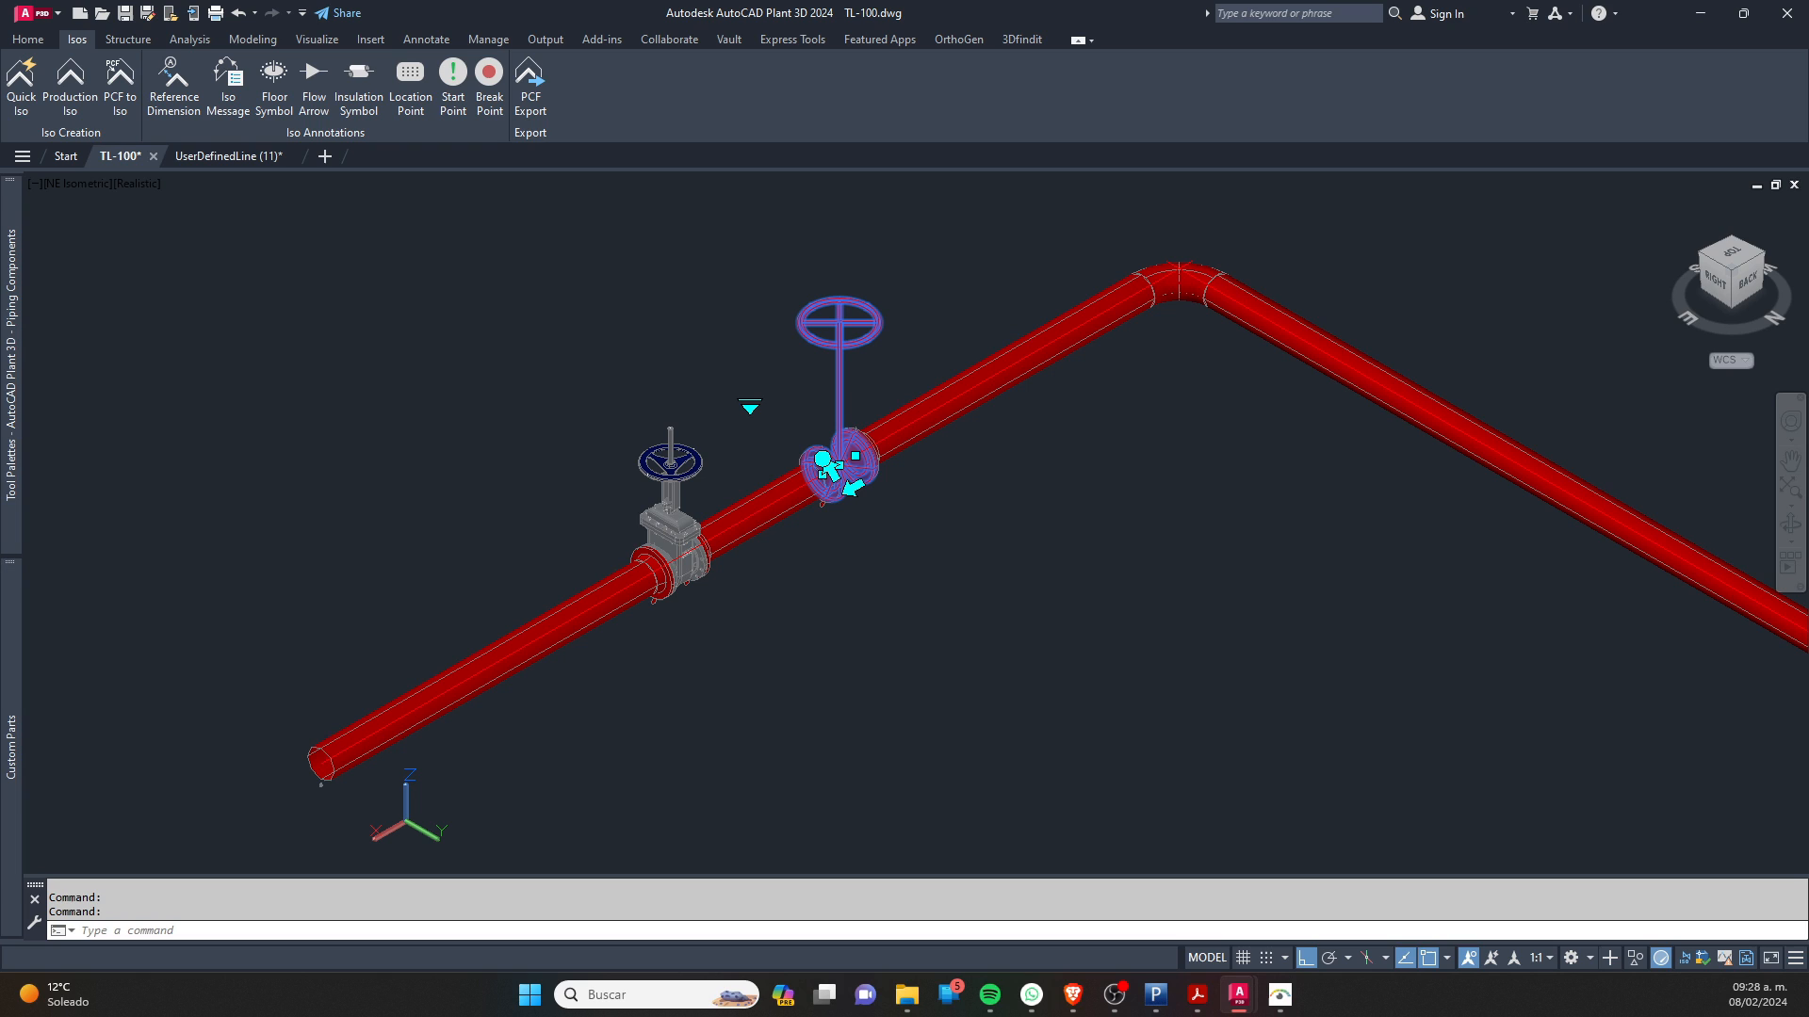
key("ctrl+1")
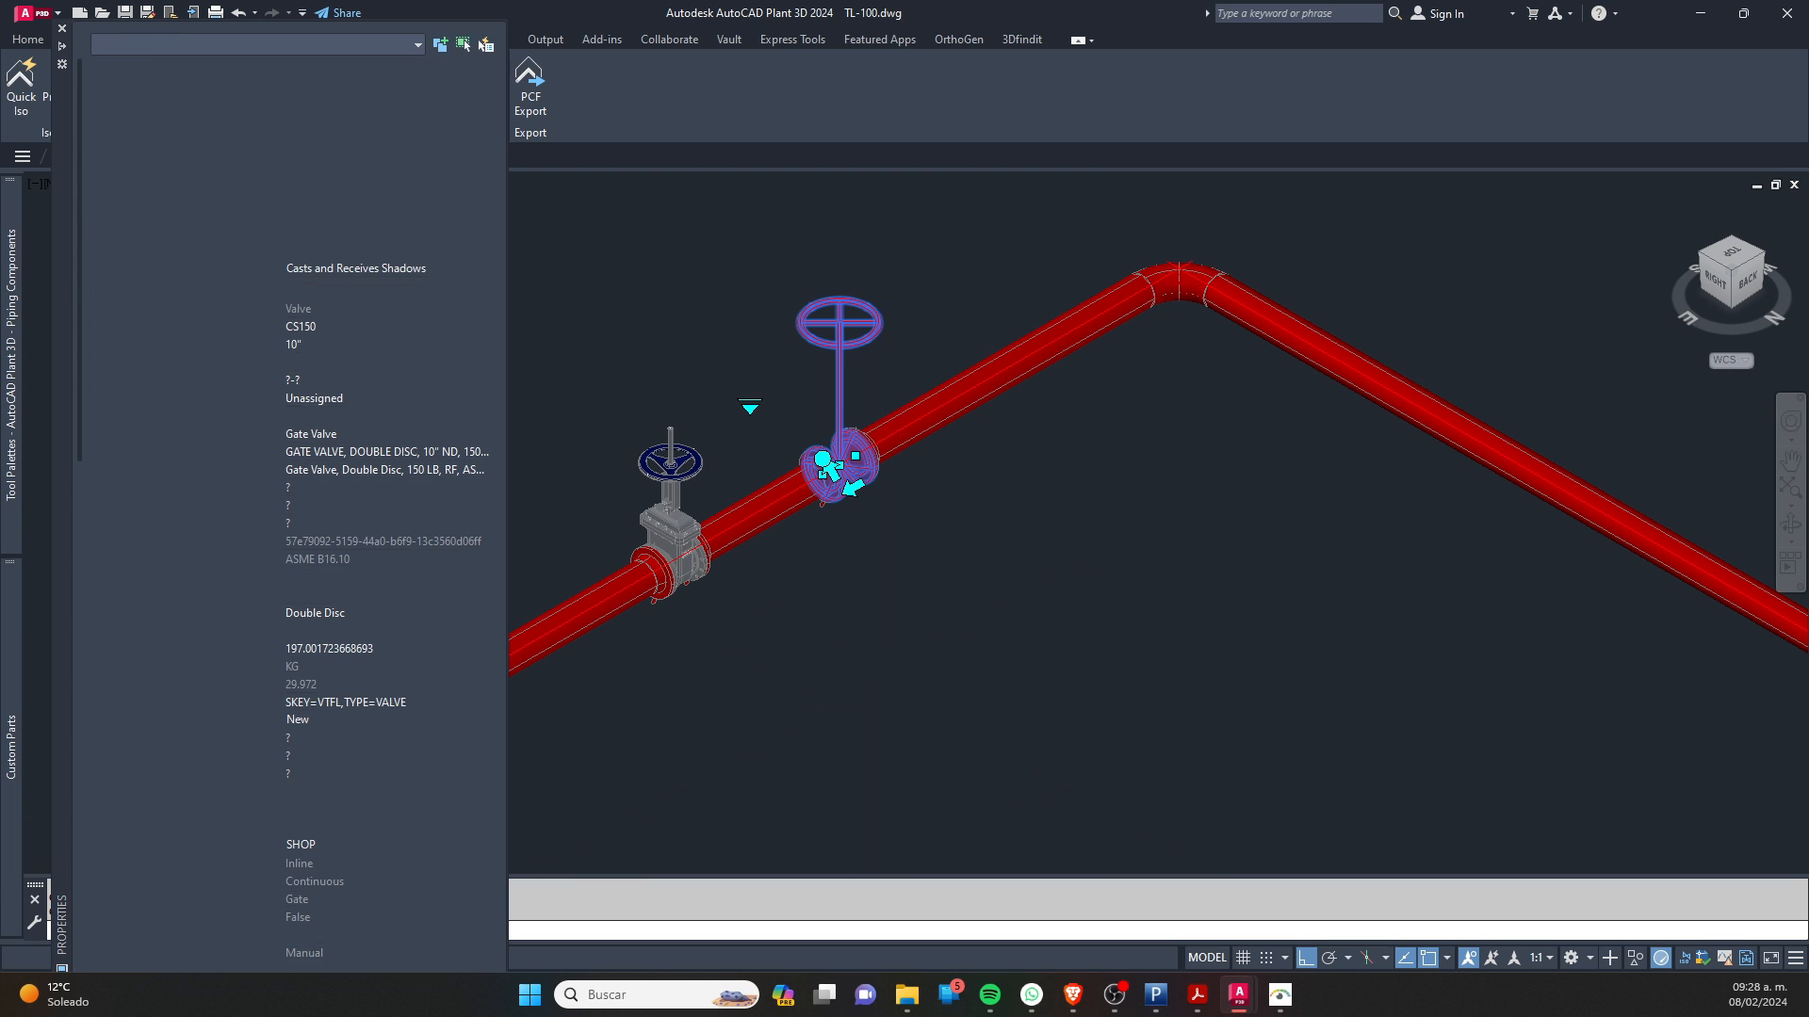
key("Escape")
key("Escape")
Step: Review the custom valve's properties, including its descriptions and iso symbol definition
left_click(670, 479)
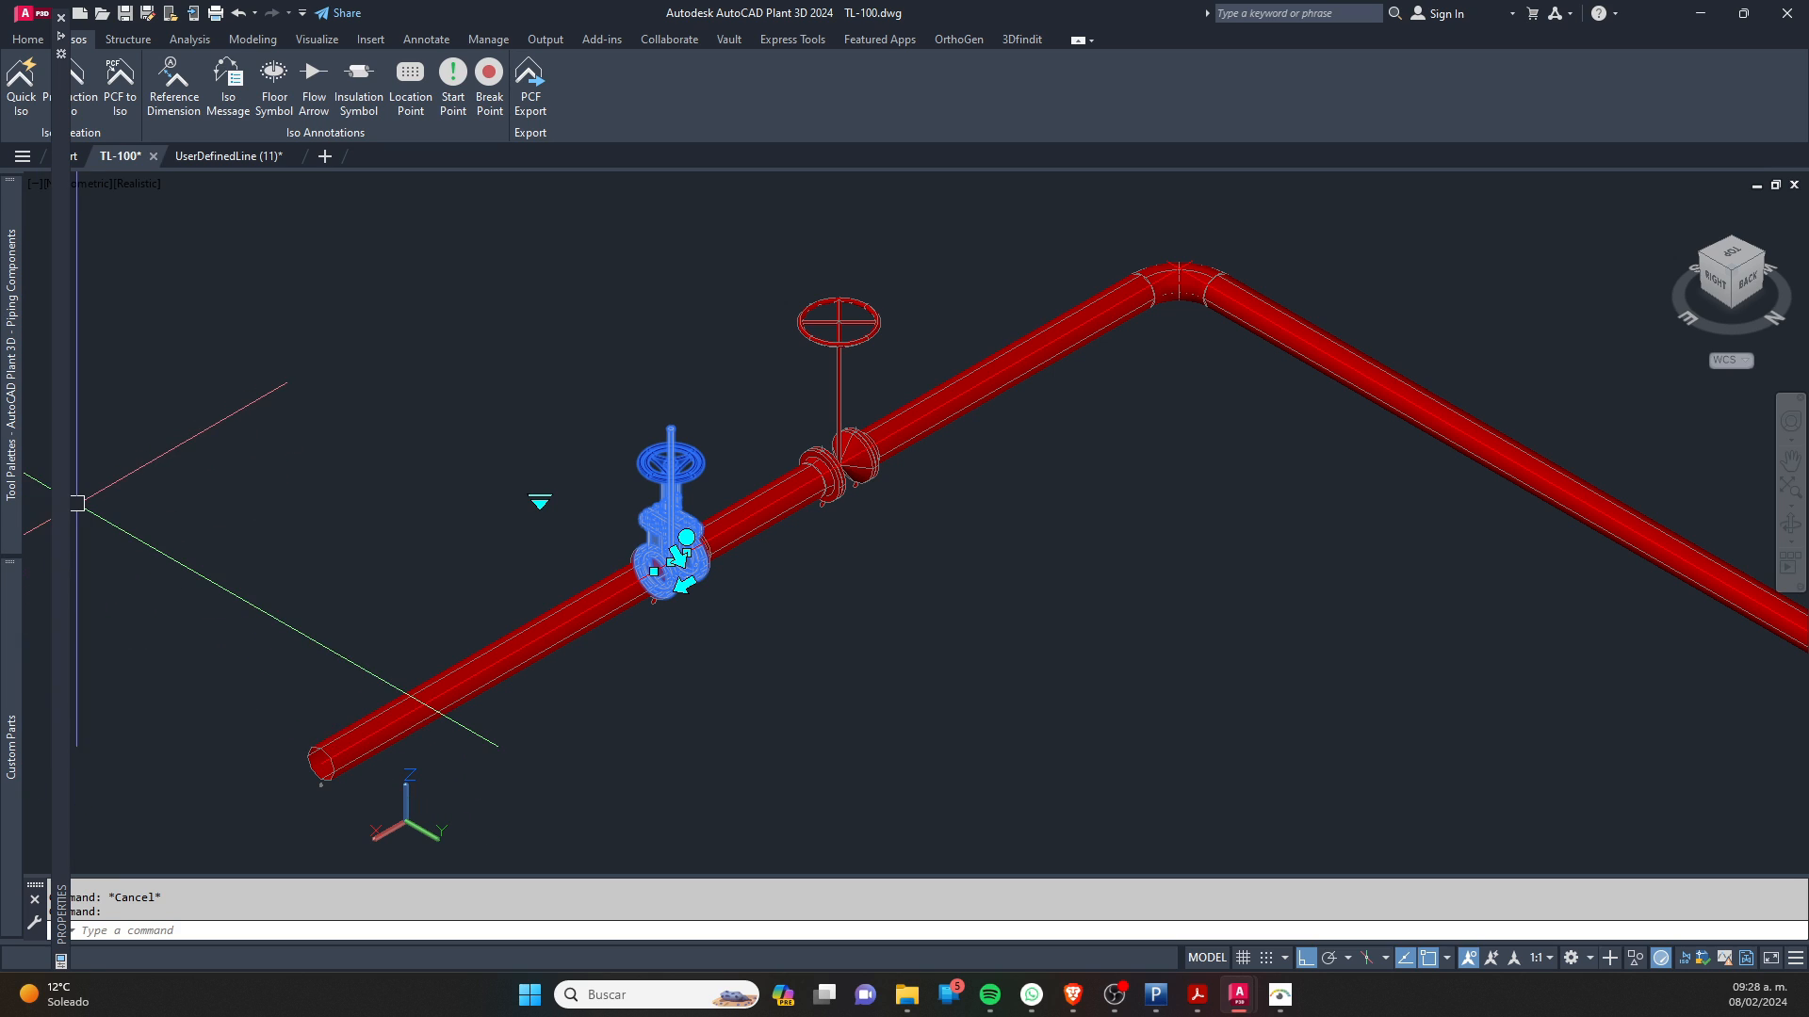
mouse_move(62, 513)
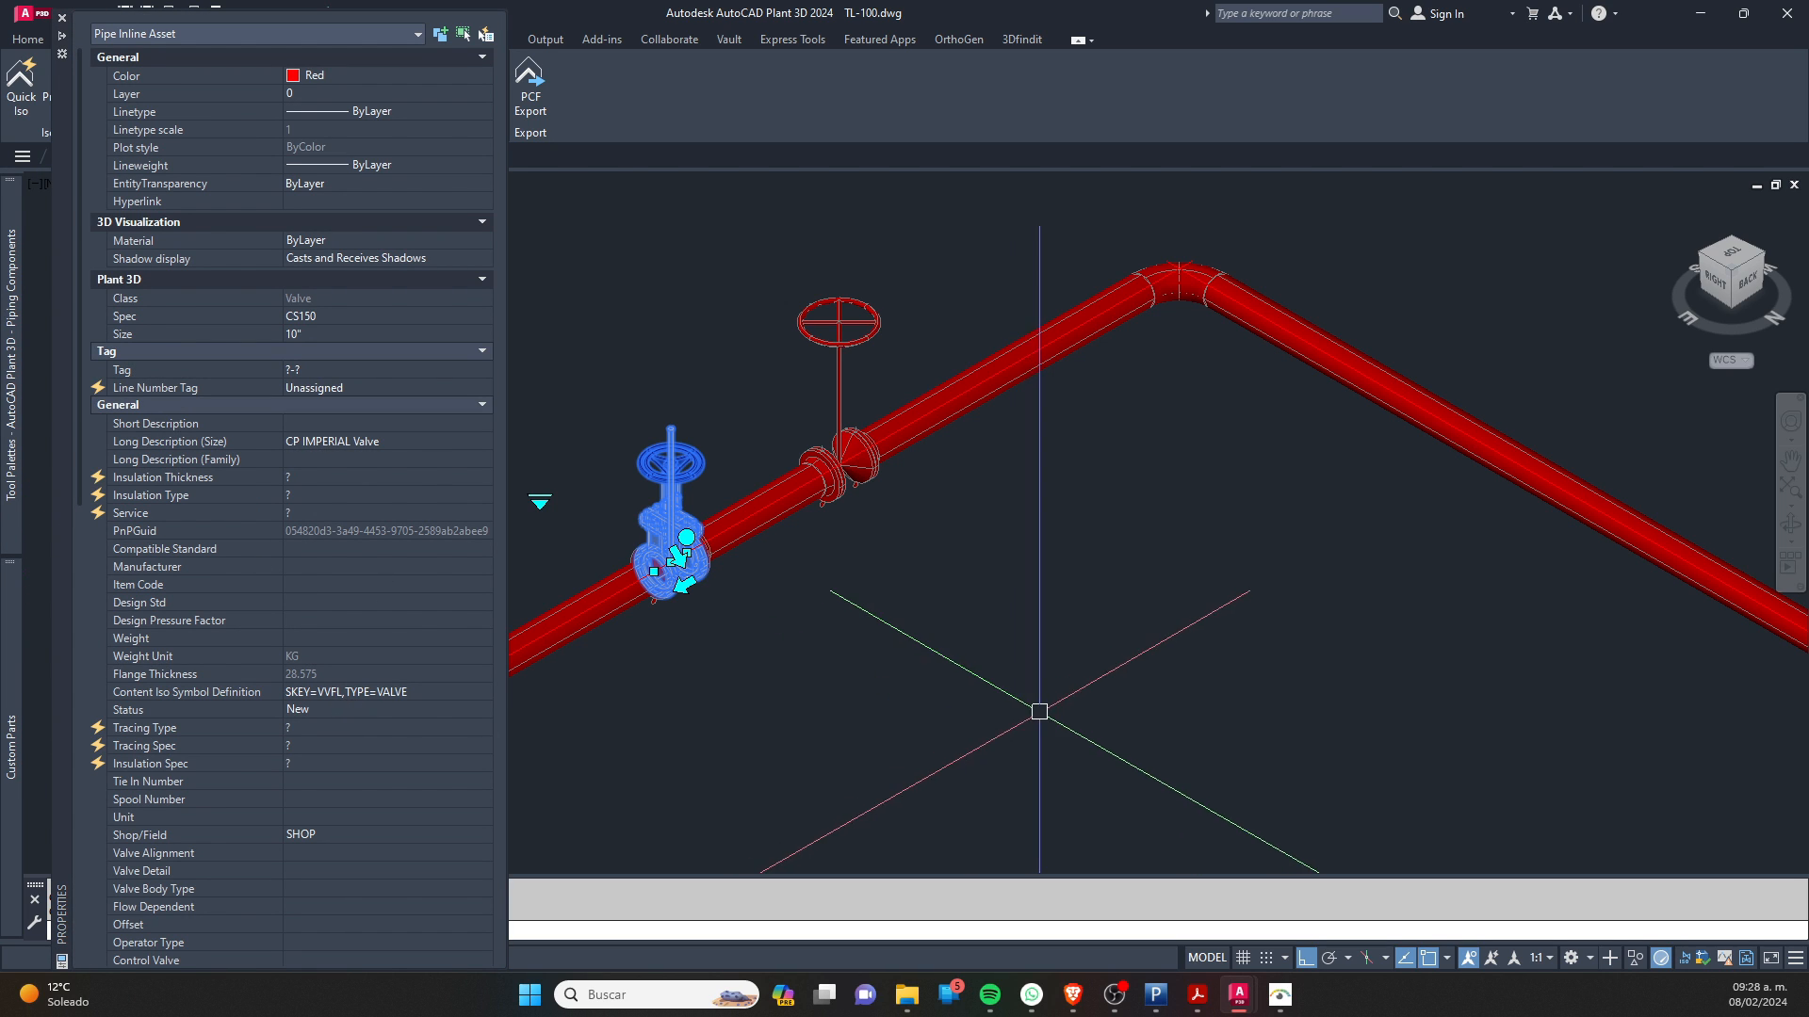
left_click(1042, 715)
key("Escape")
key("Escape")
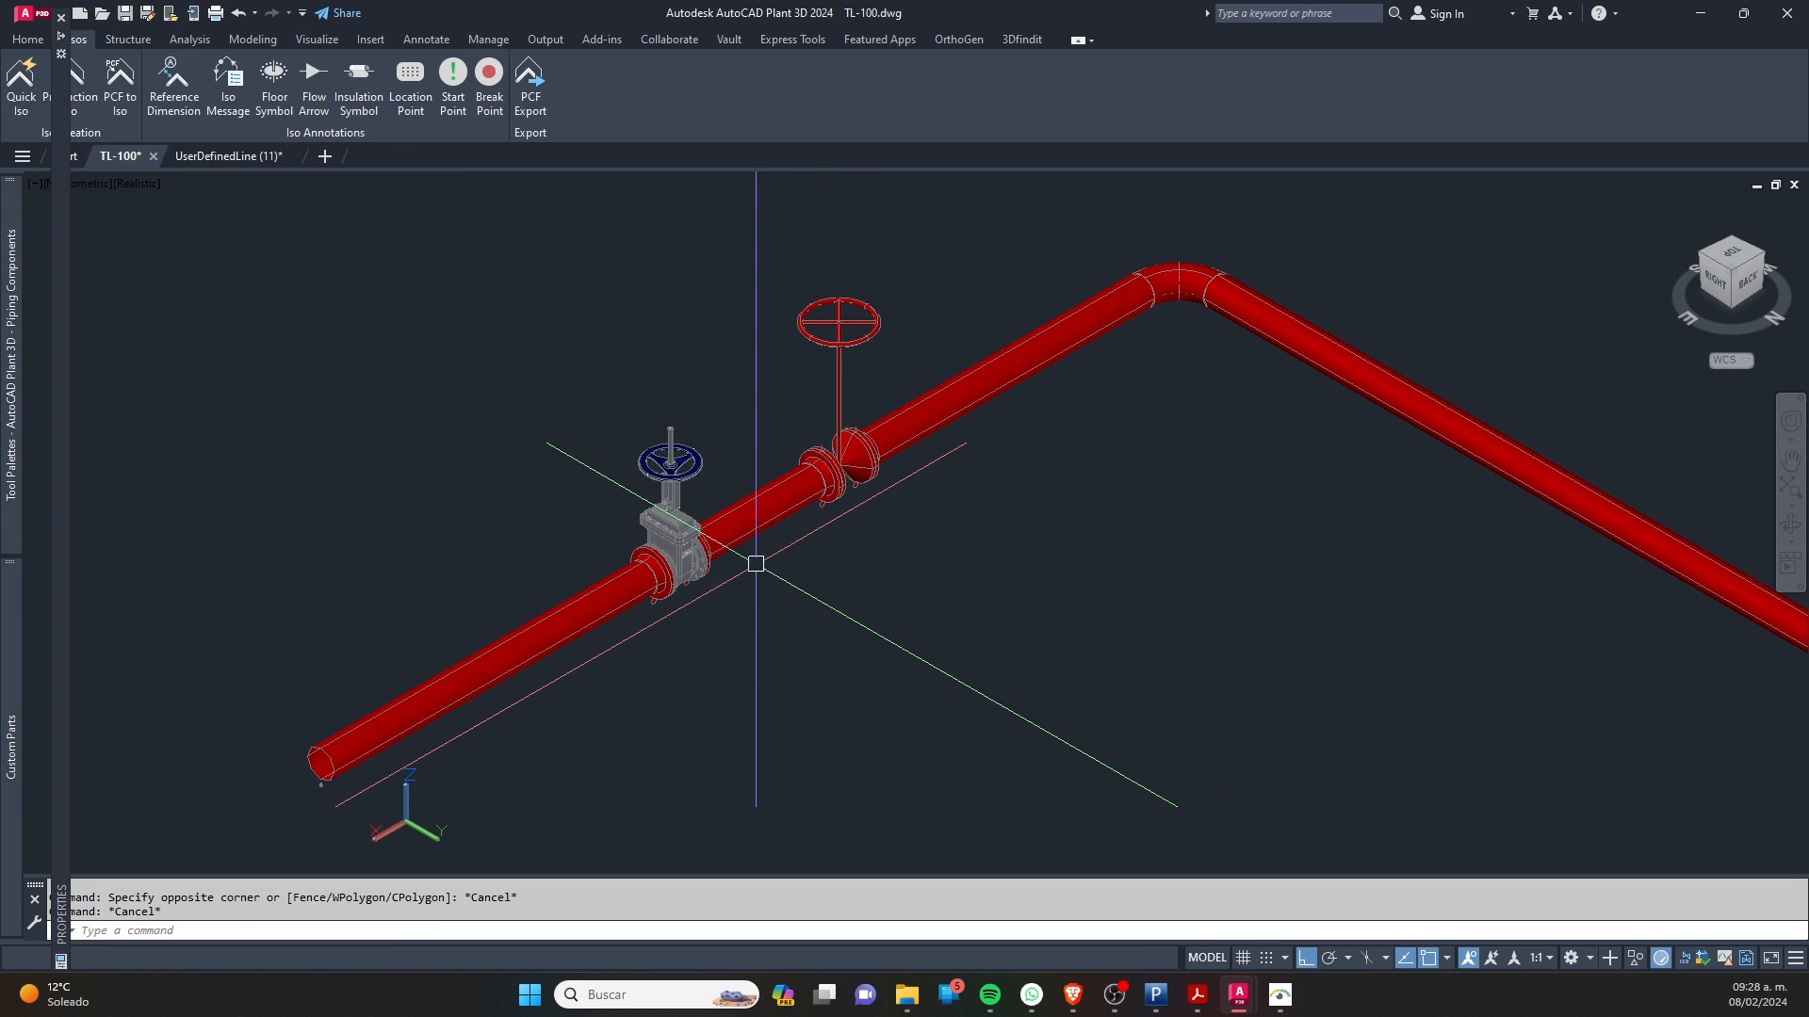
Step: Switch to the De-mystifying Isos PDF in Acrobat, check the gate and globe valve SKEY codes and symbols, and return to the model
left_click(1197, 994)
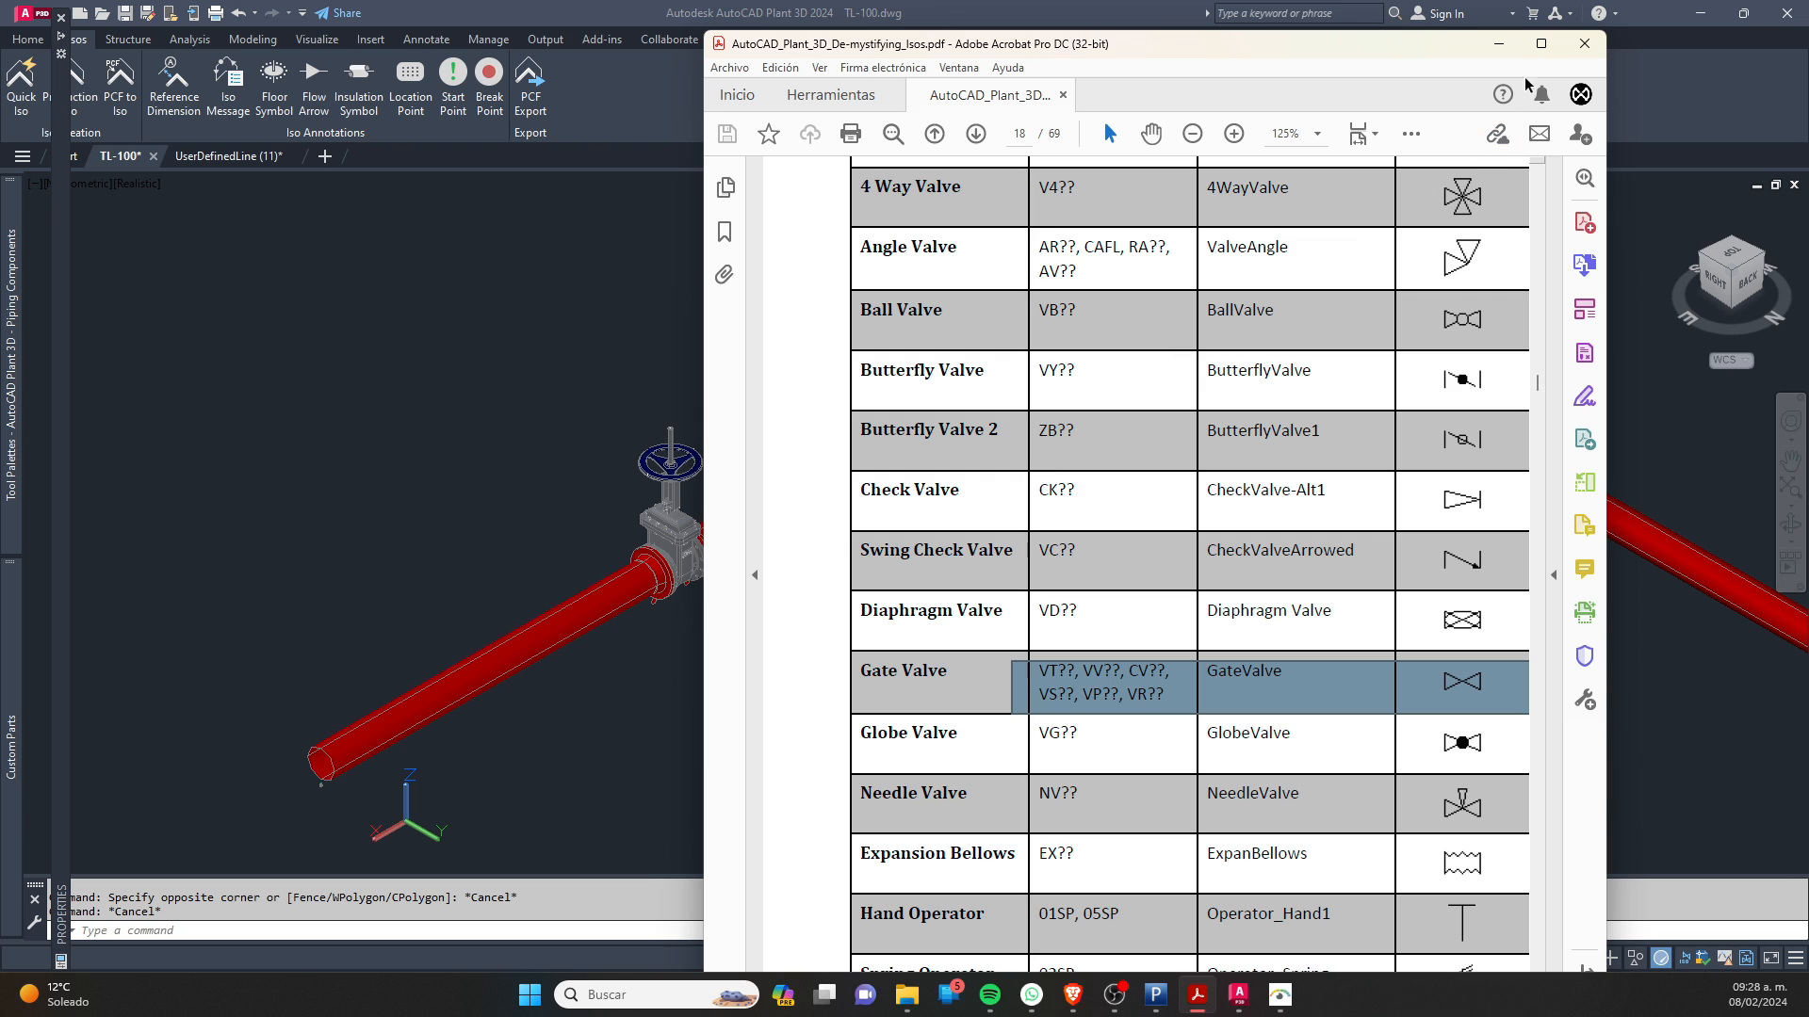
left_click(1541, 43)
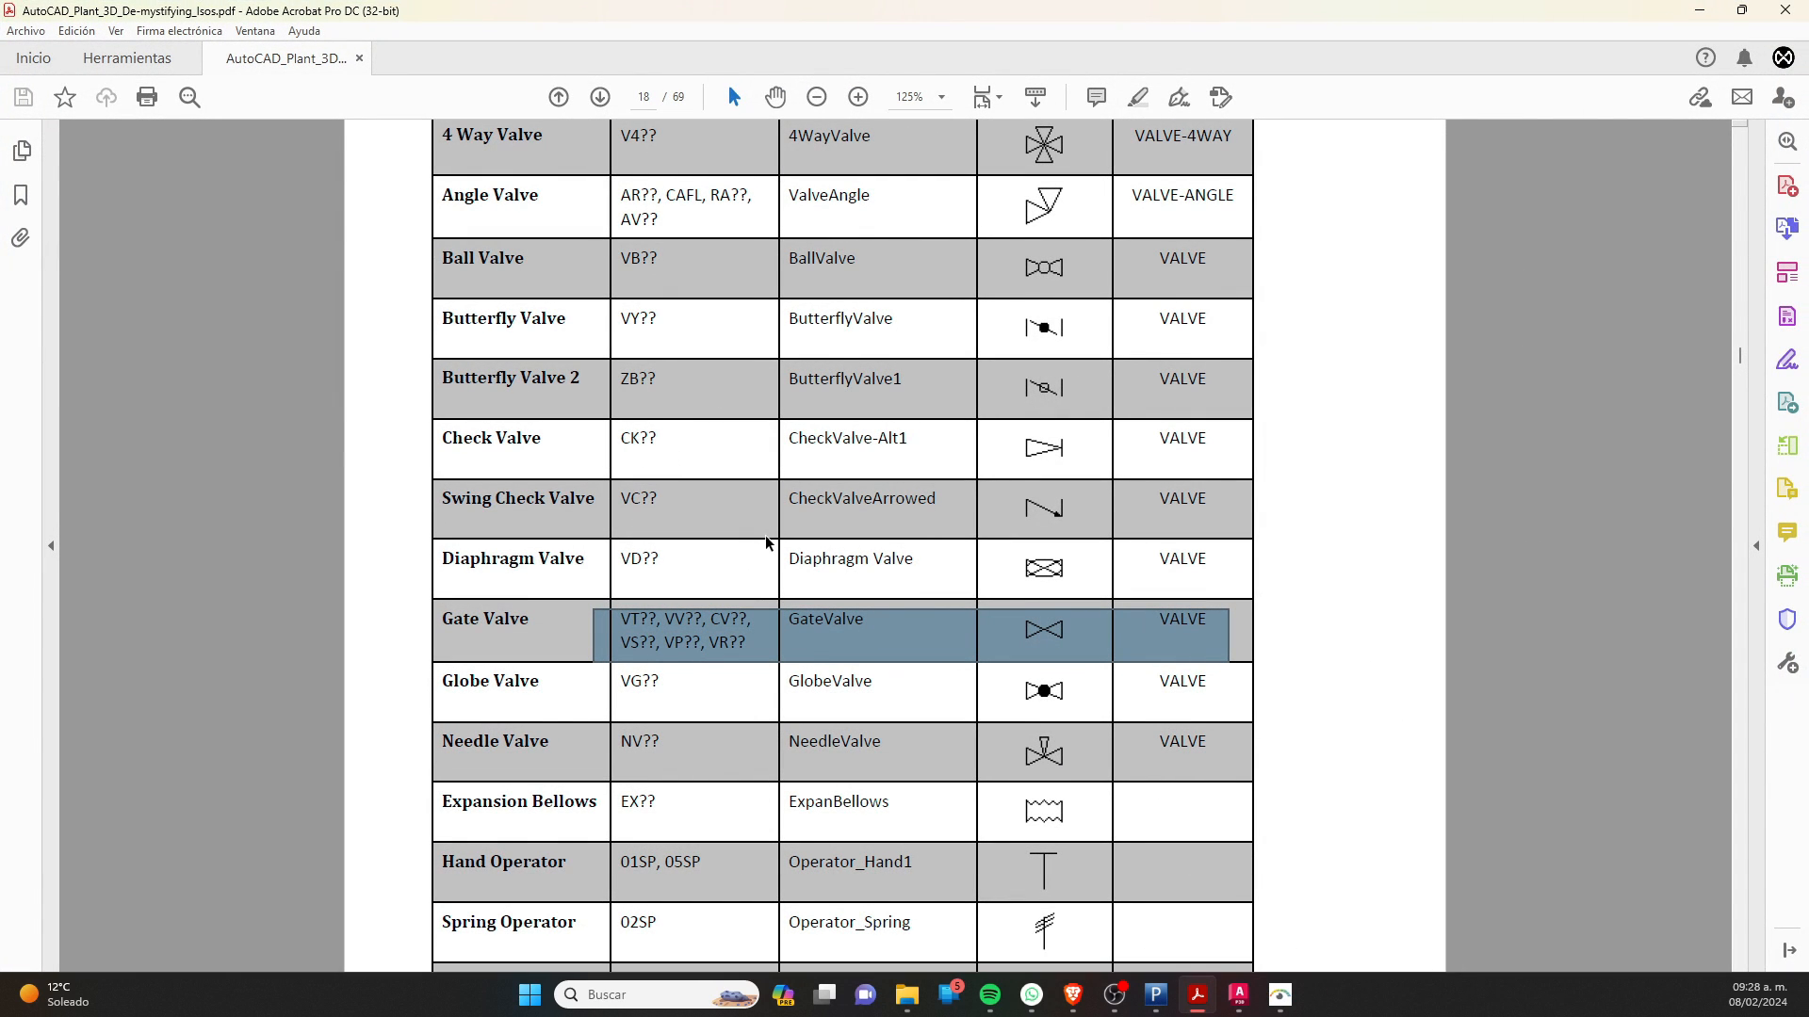
scroll(670, 552, "up", 1)
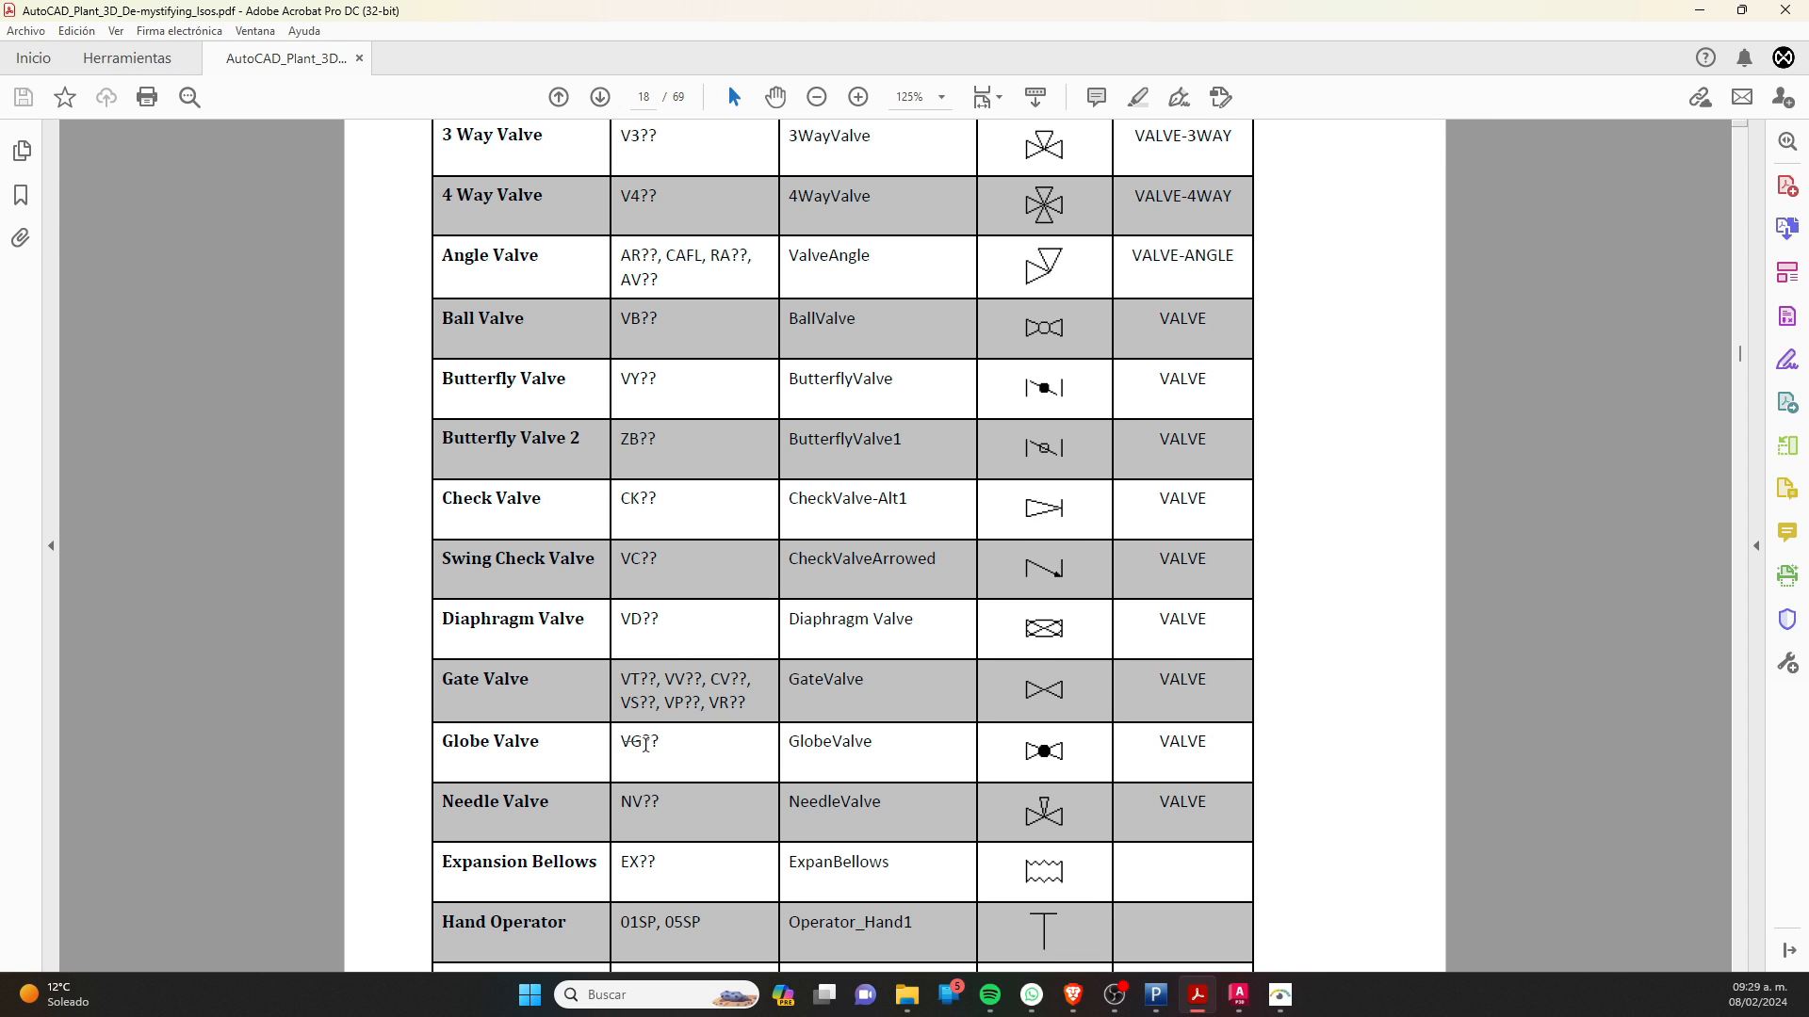
left_click_drag(1019, 733, 1099, 769)
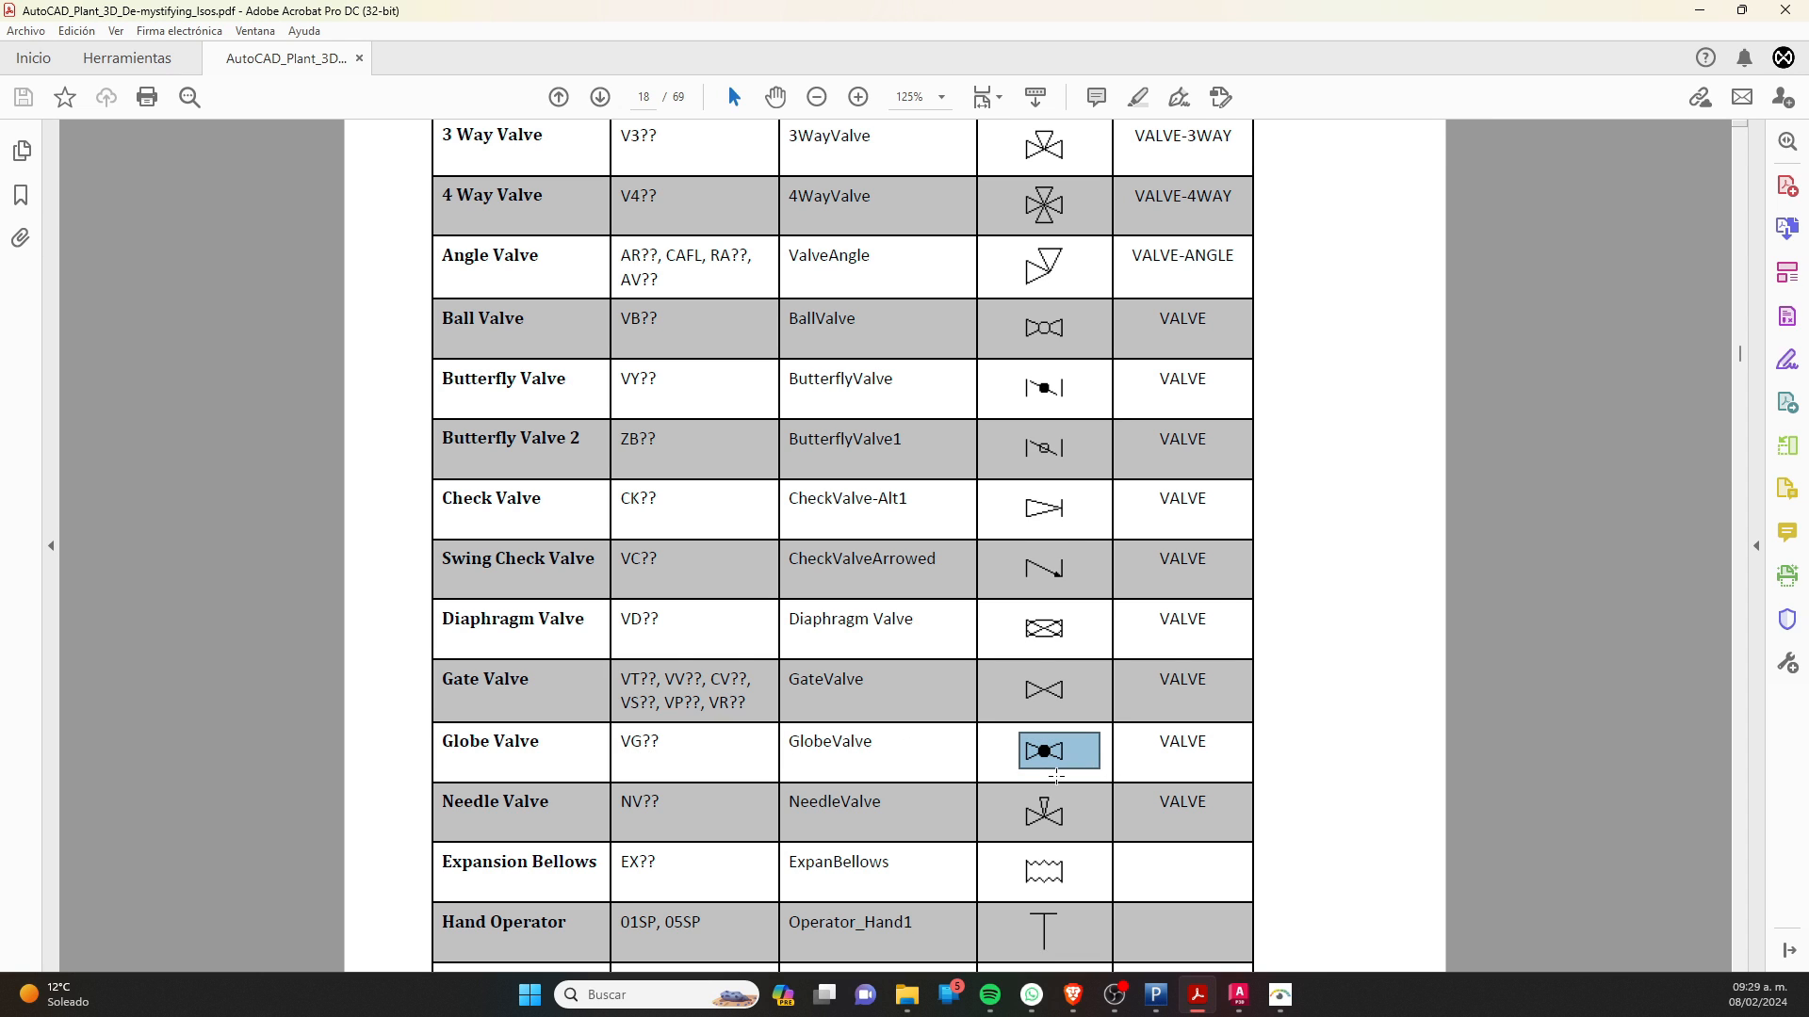
left_click(1699, 11)
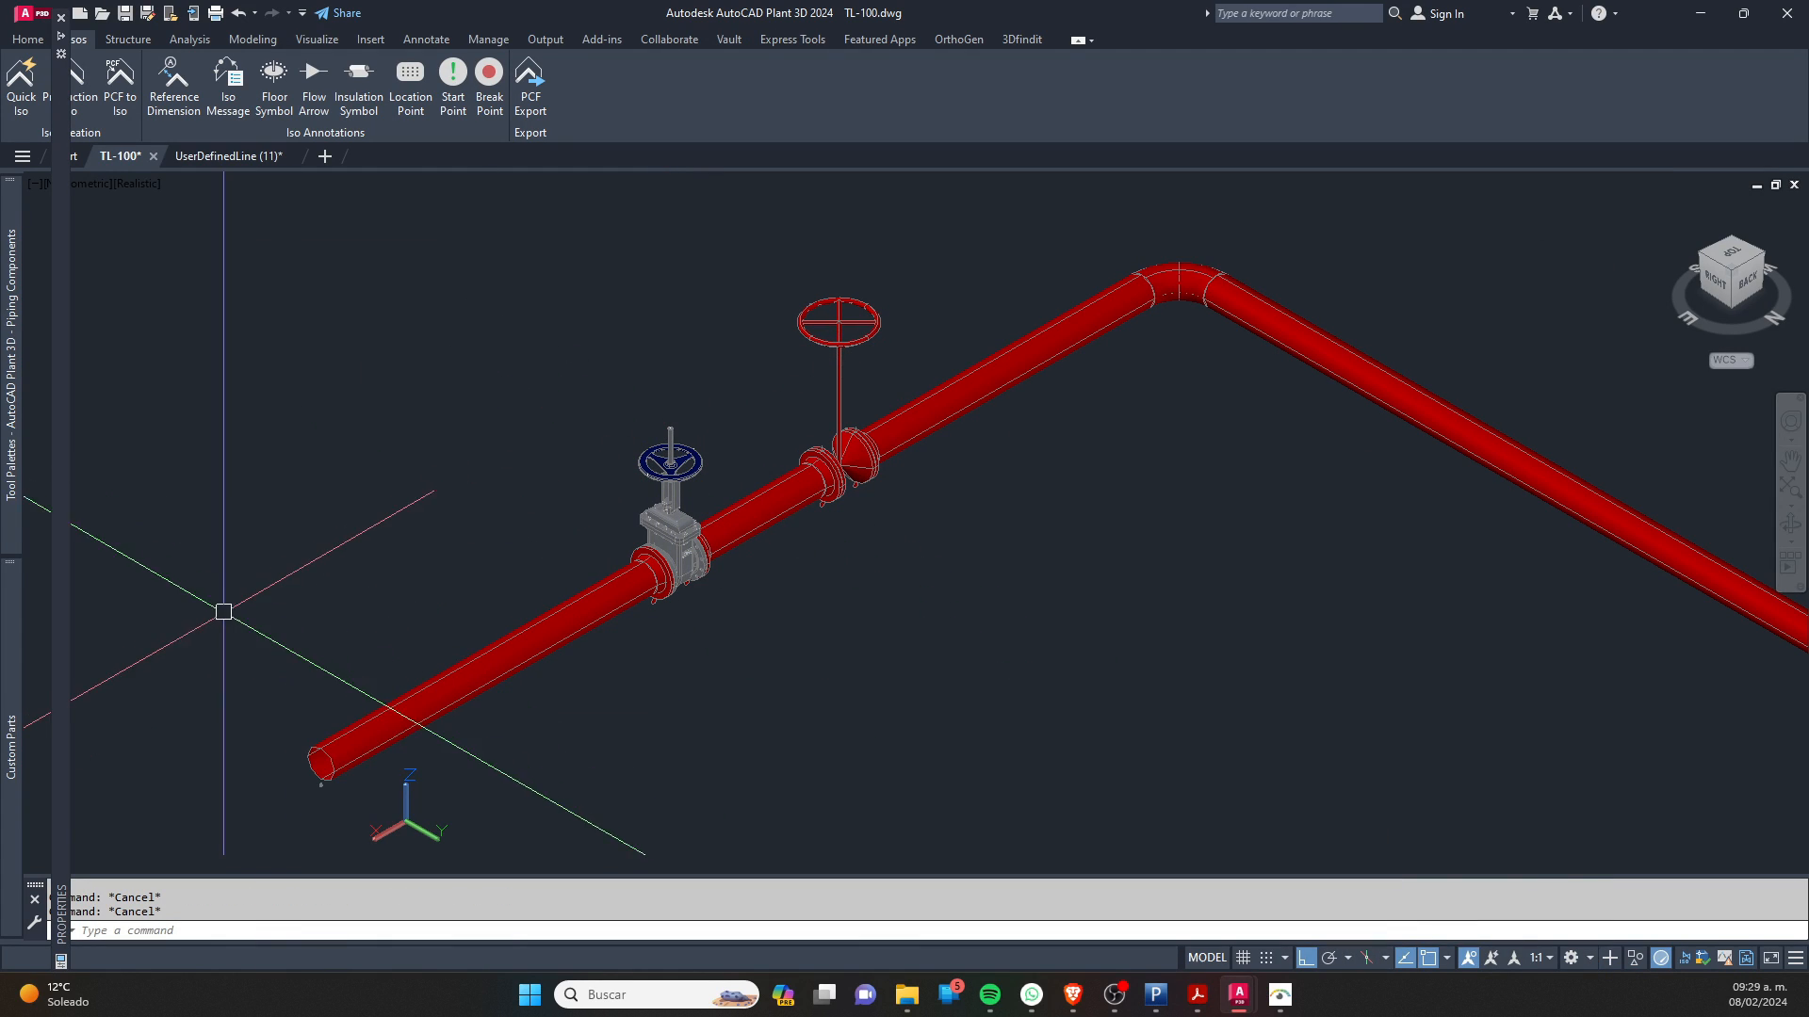
Step: Change the custom valve's content iso symbol definition to SKEY=VGFL,TYPE=VALVE
mouse_move(14, 612)
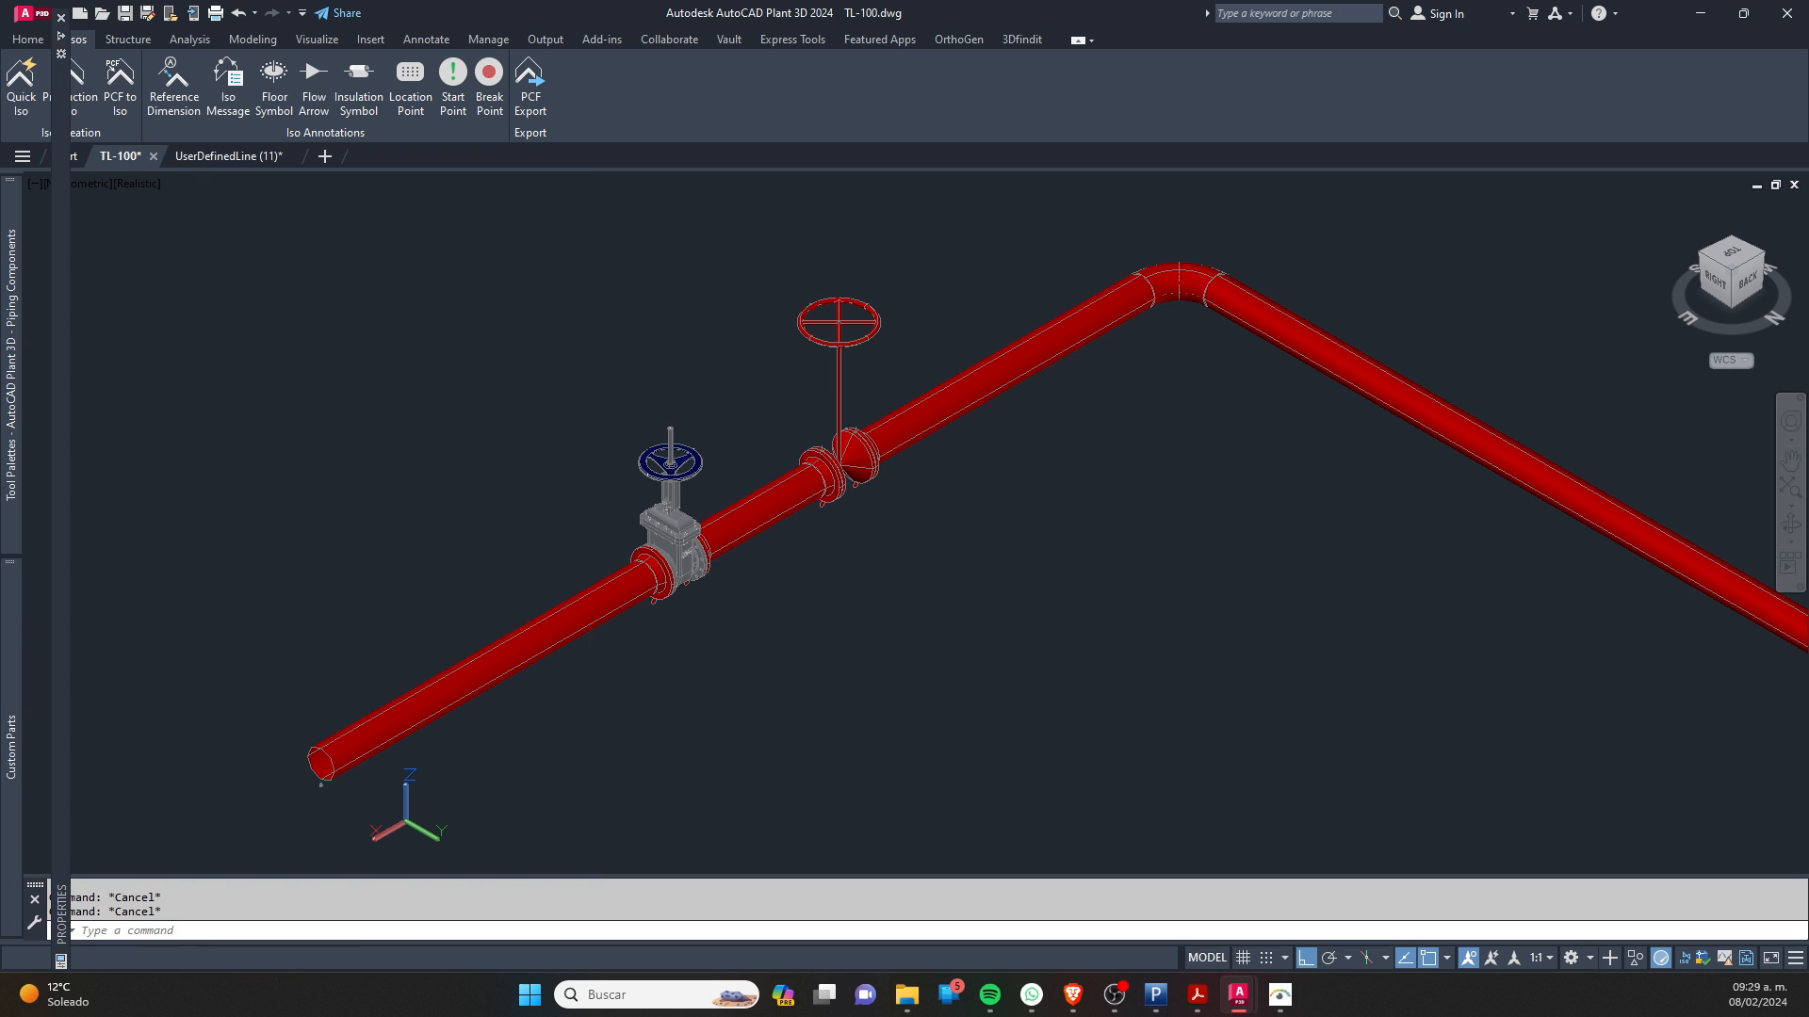
mouse_move(58, 671)
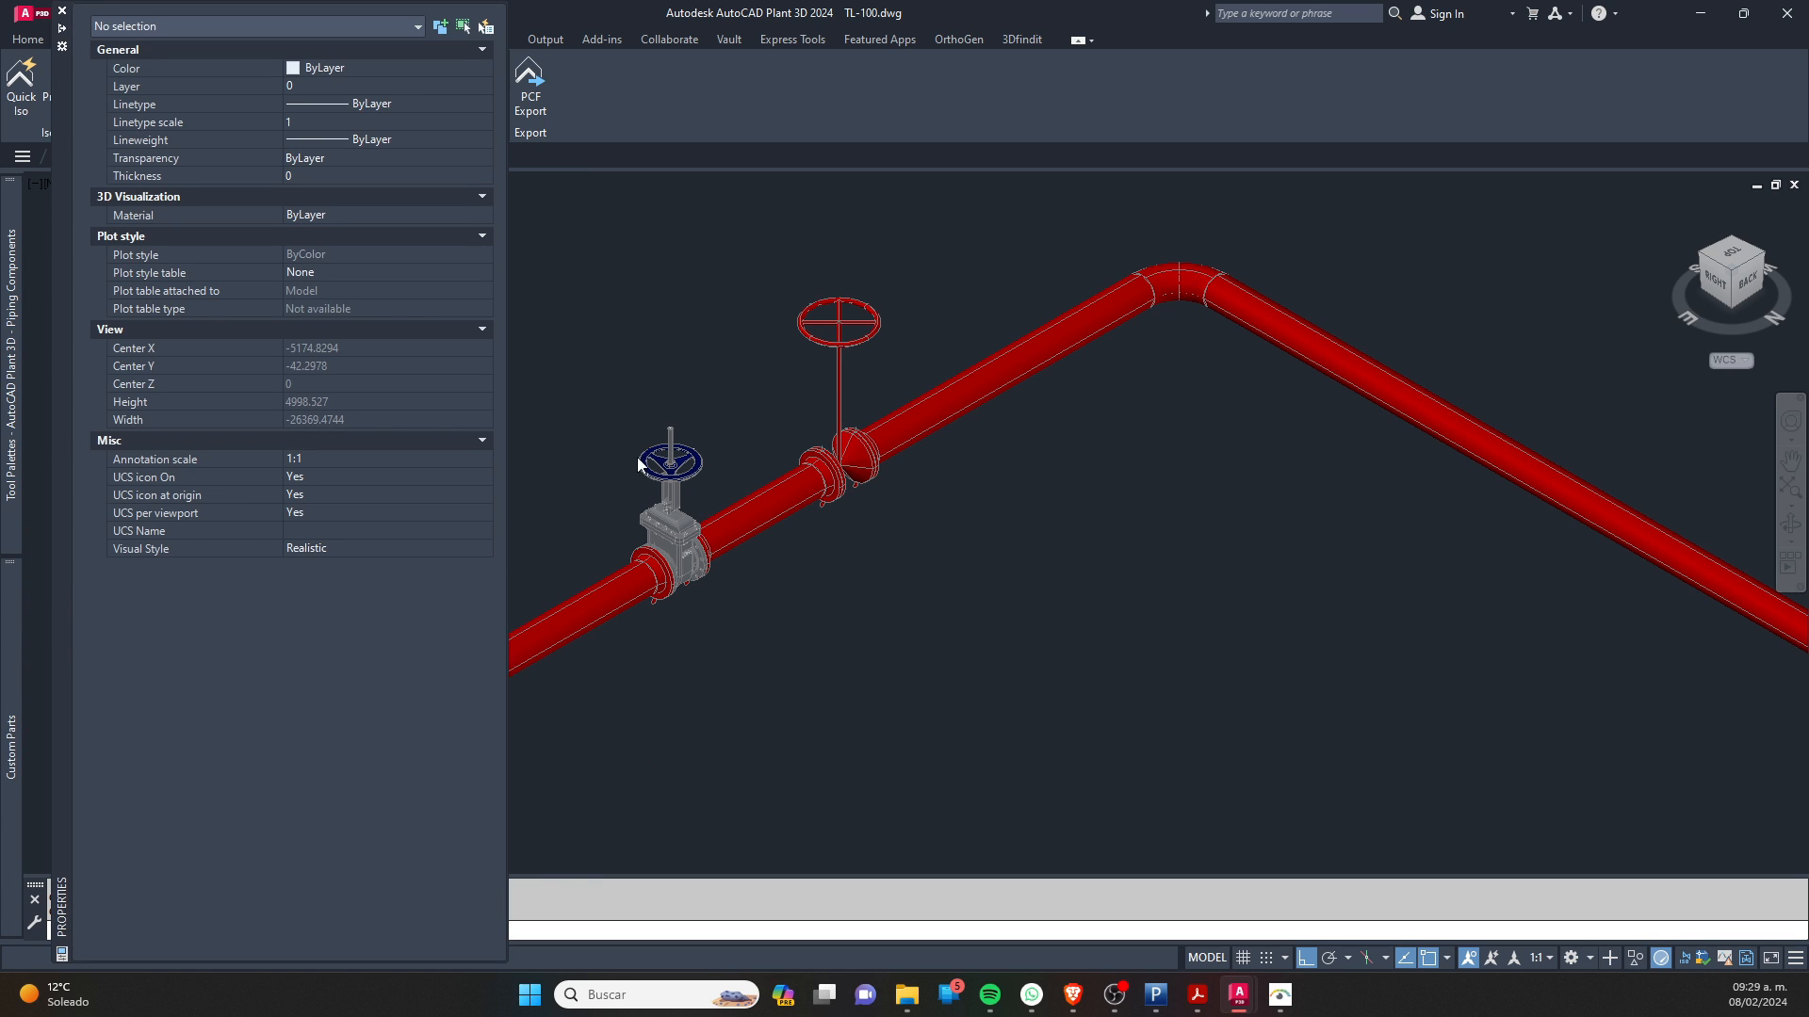
left_click(641, 467)
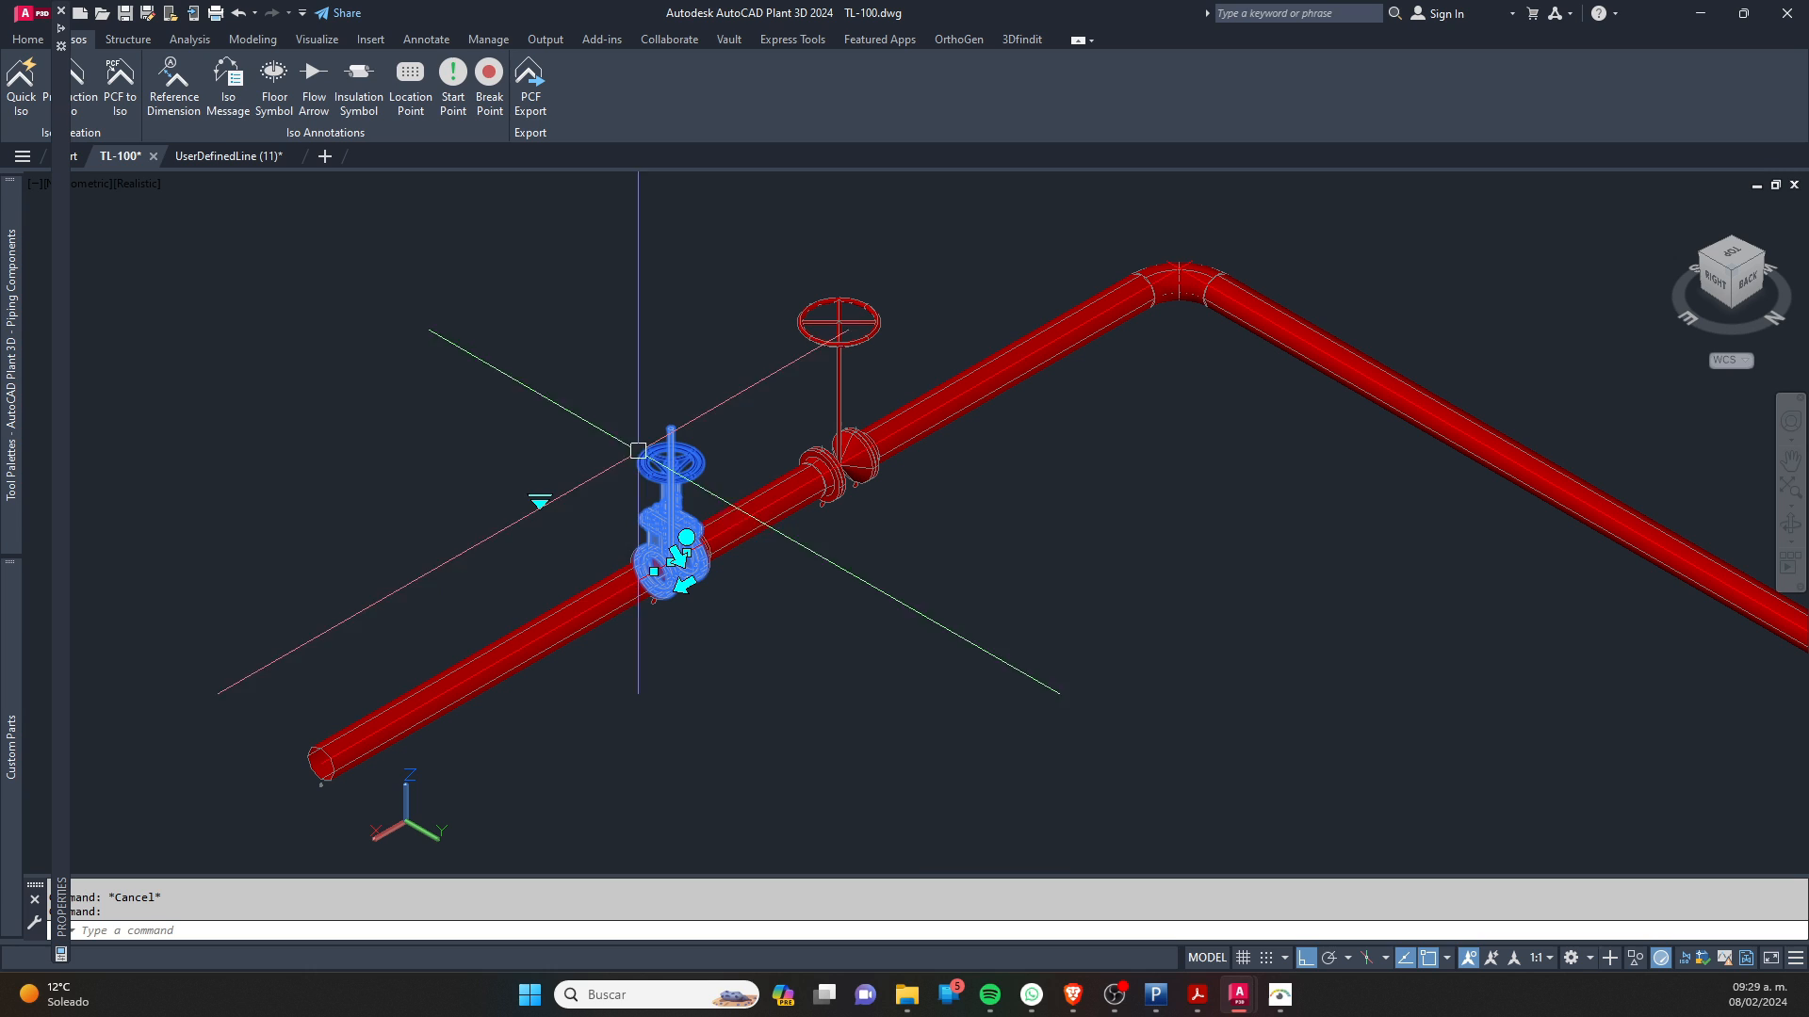
mouse_move(64, 511)
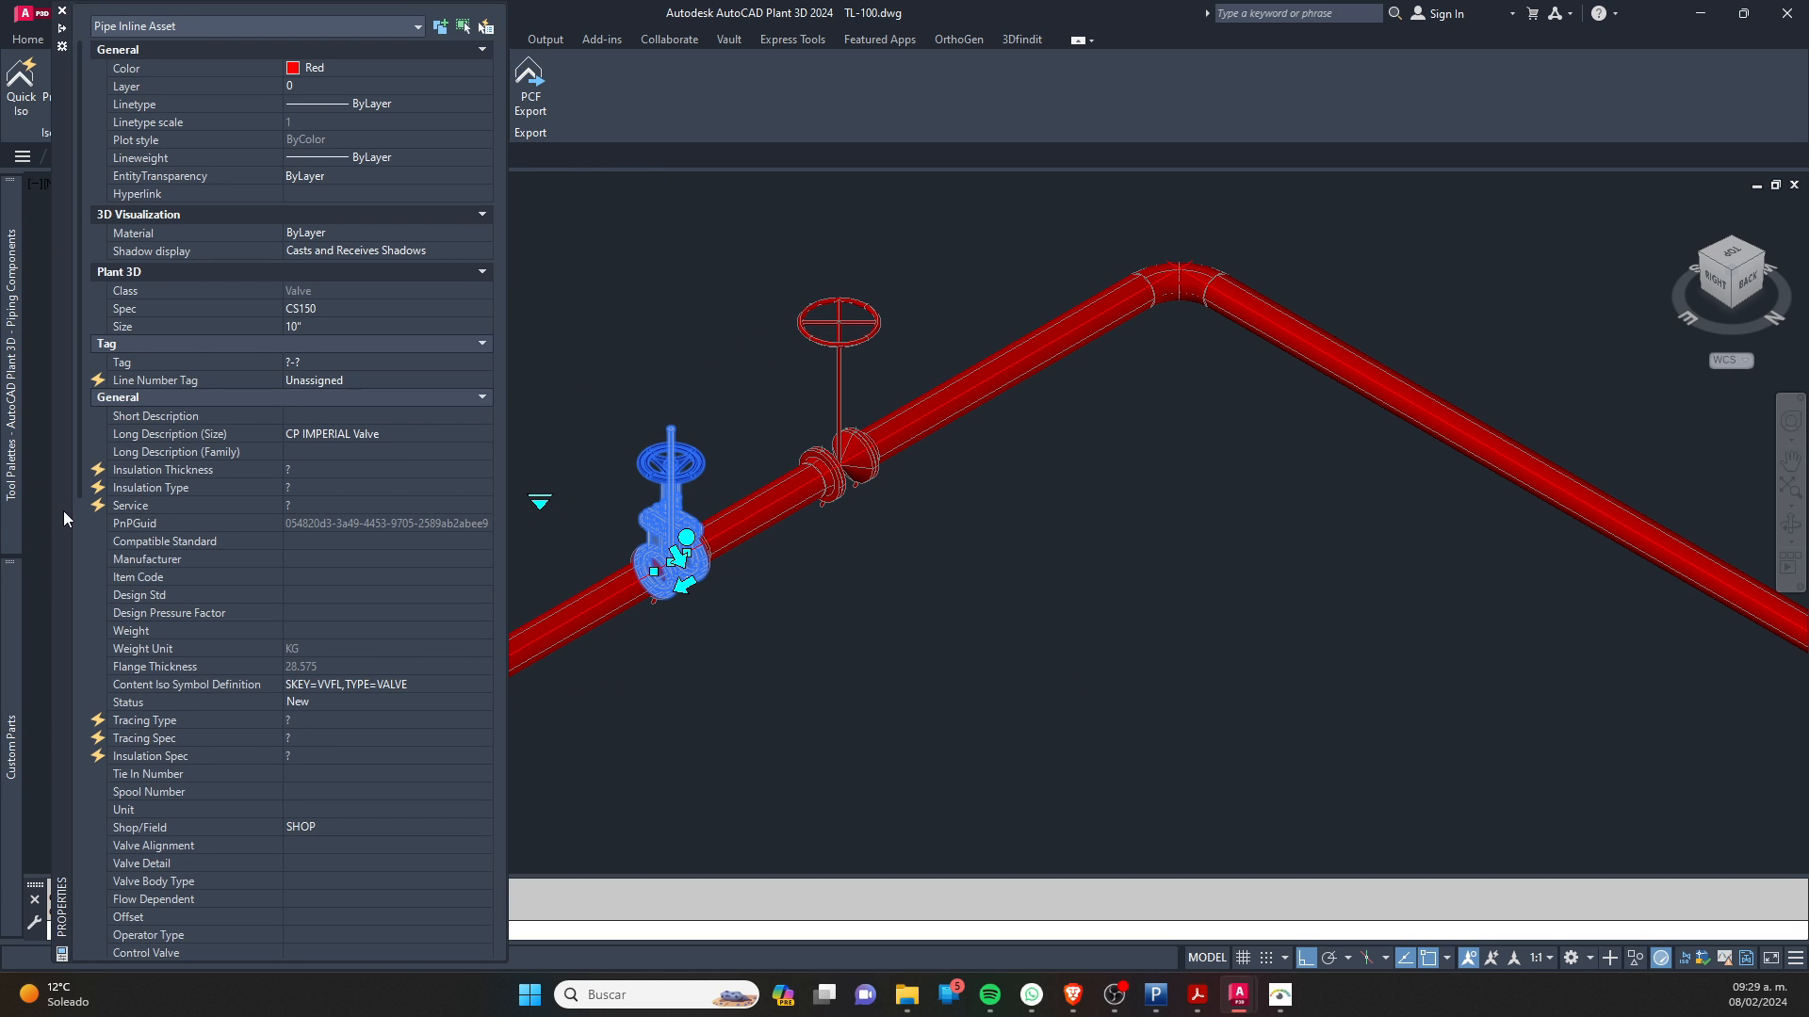
left_click(324, 688)
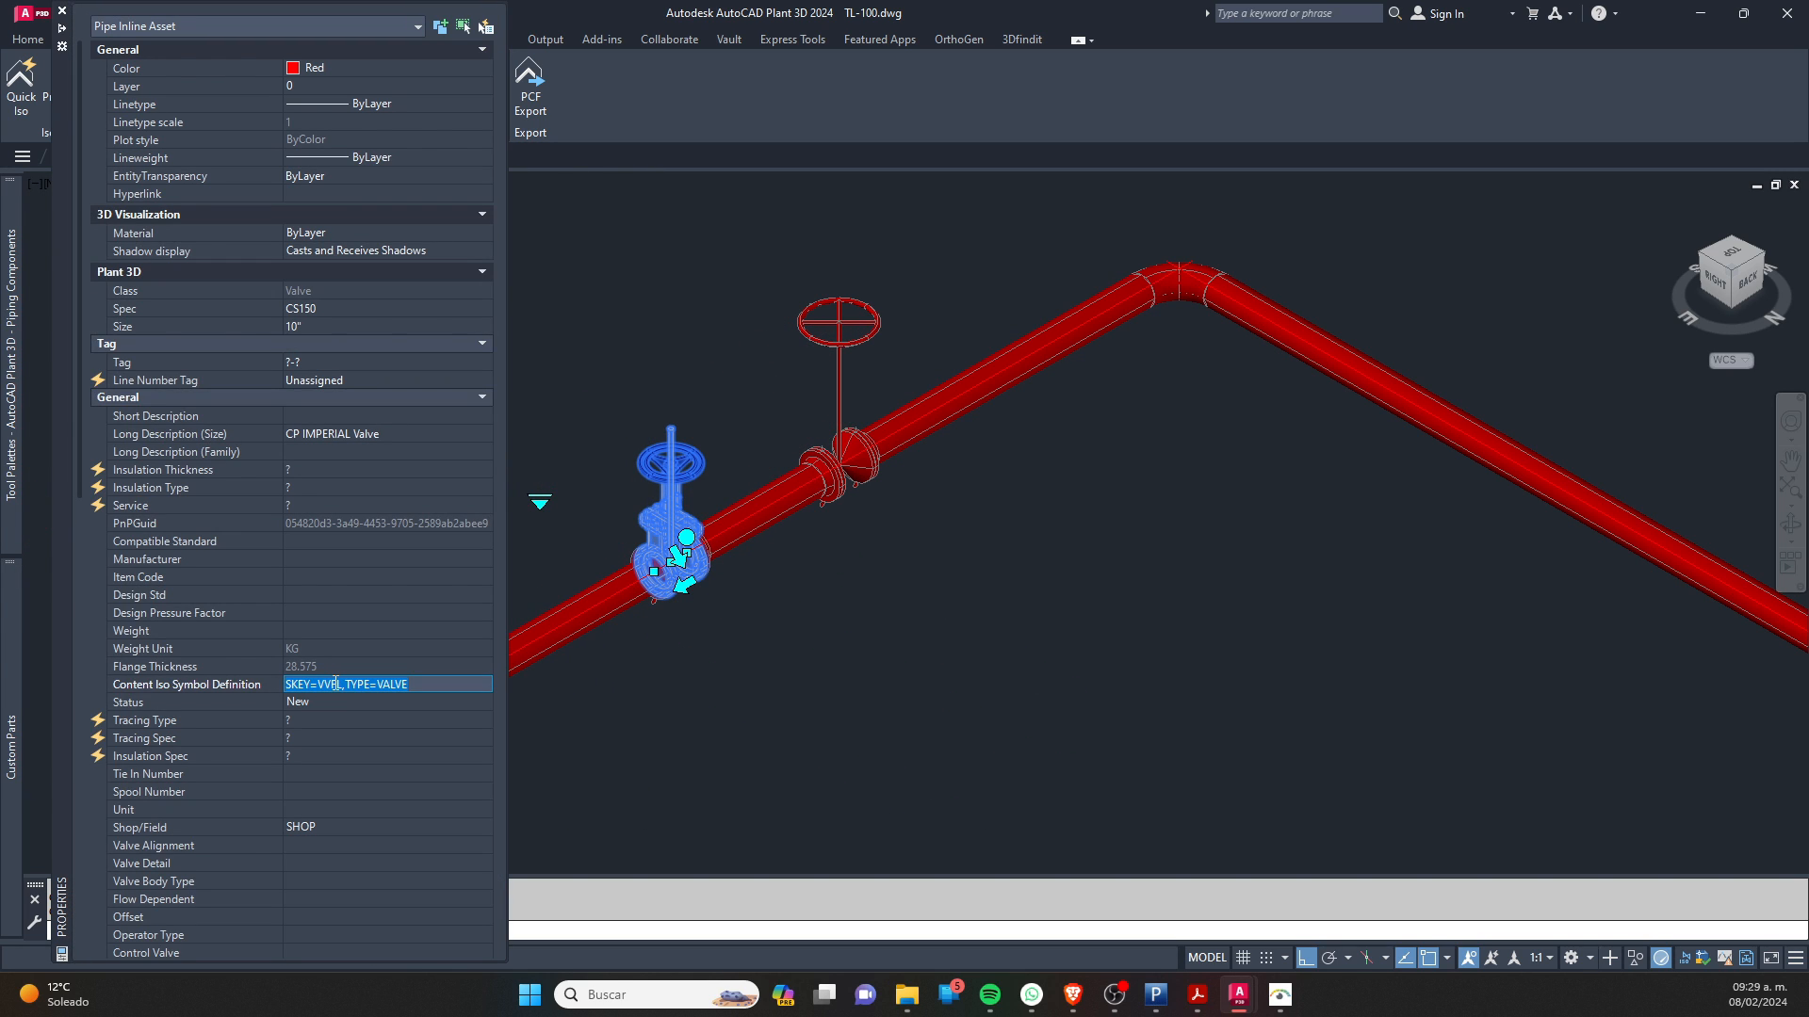
left_click(331, 688)
key("BackSpace")
type("G")
key("Return")
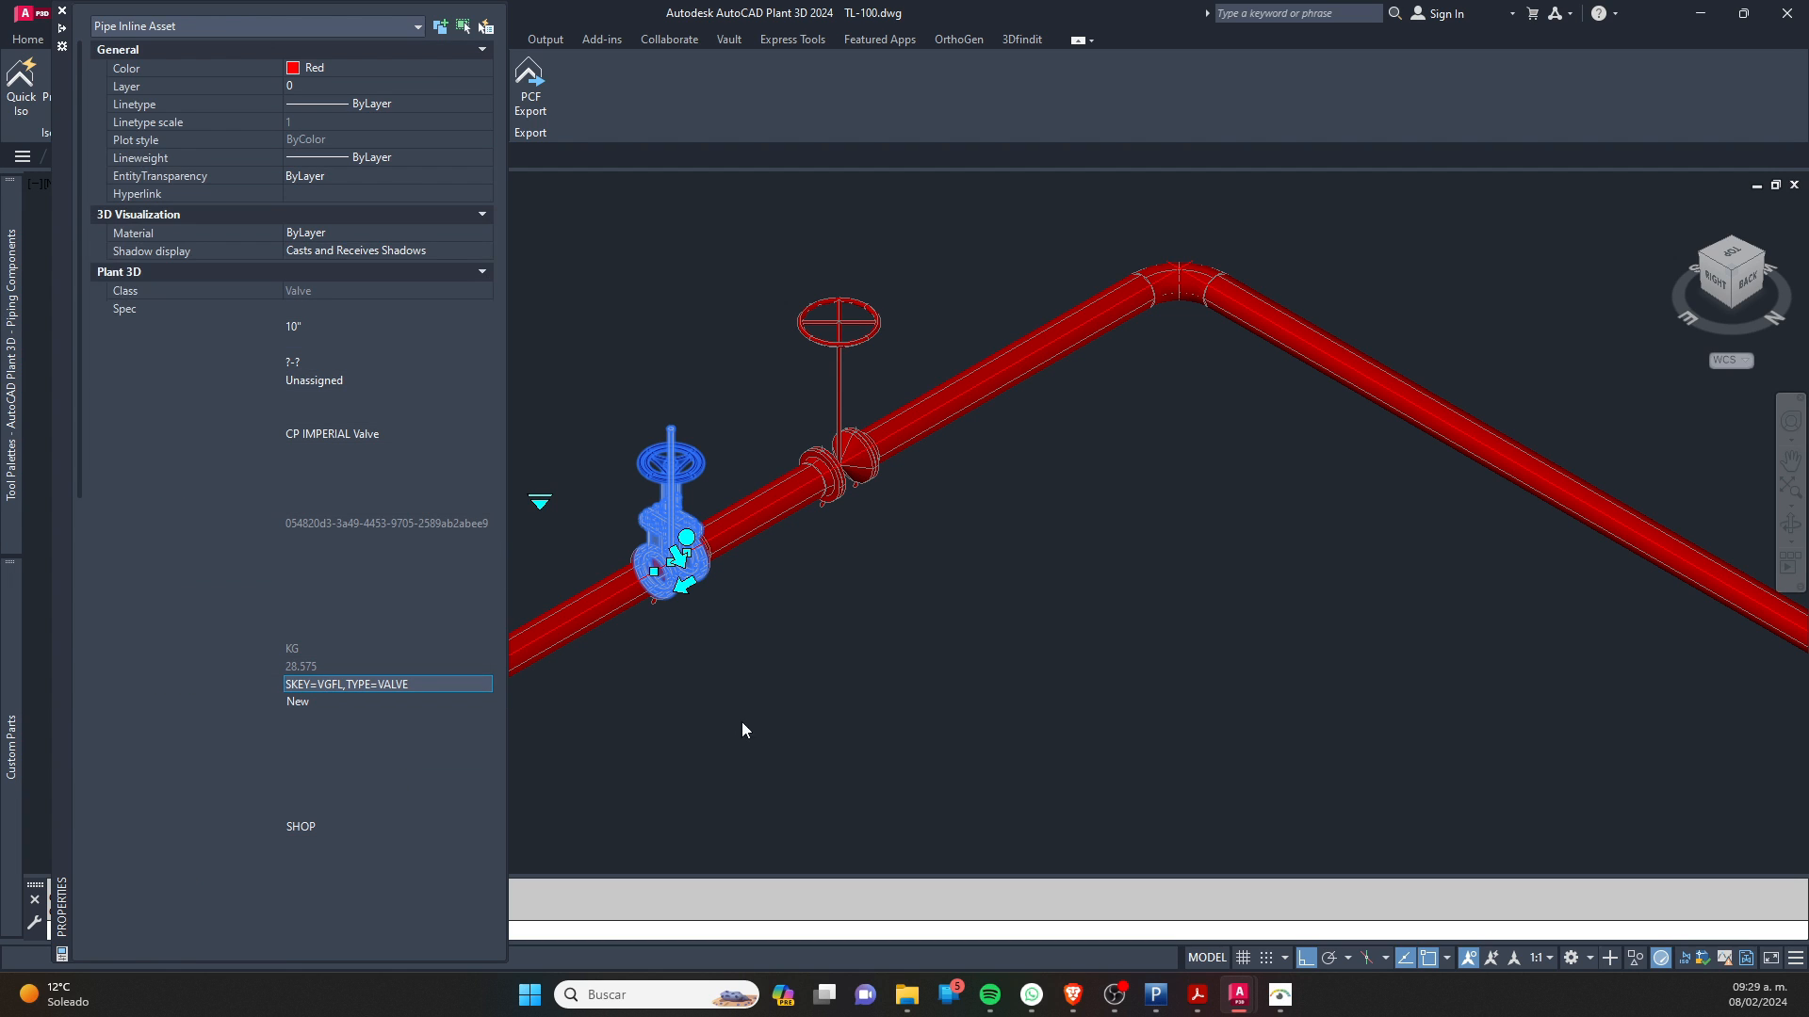
key("Escape")
Step: Create a quick iso in the Check_A2 style for the straight pipe run with both valves, and open the generated drawing
left_click(921, 688)
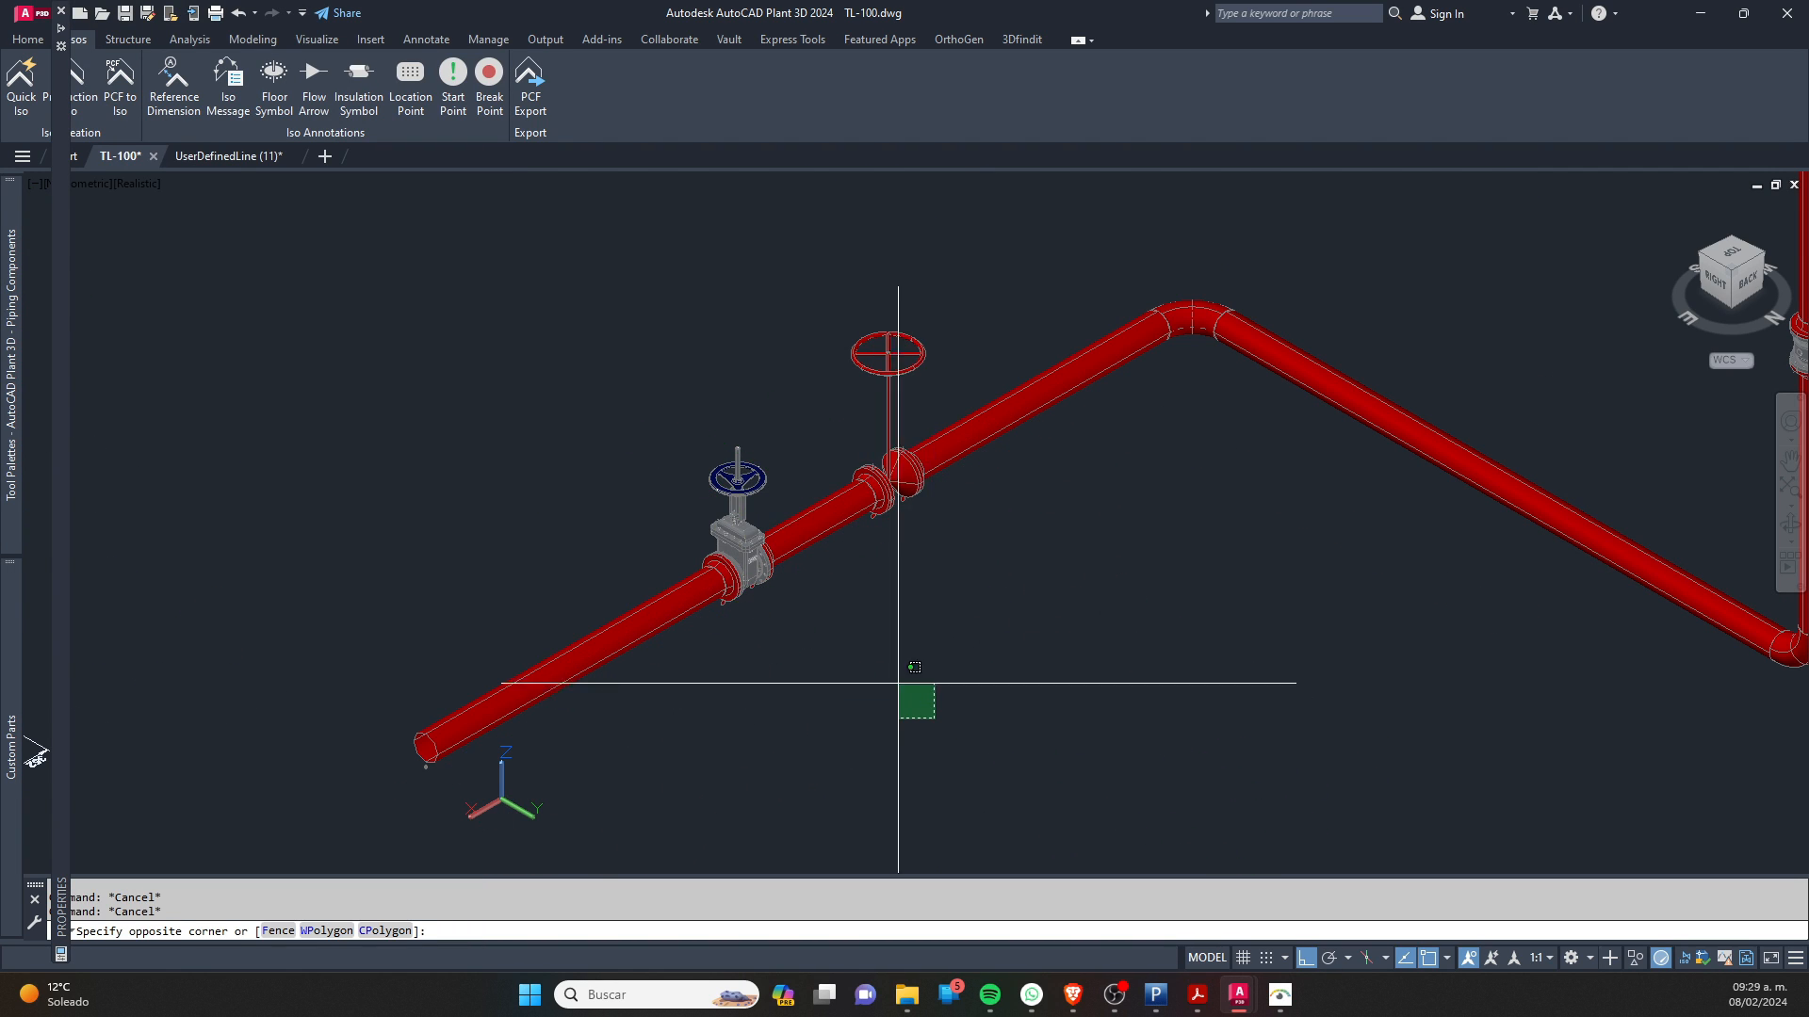
left_click(429, 282)
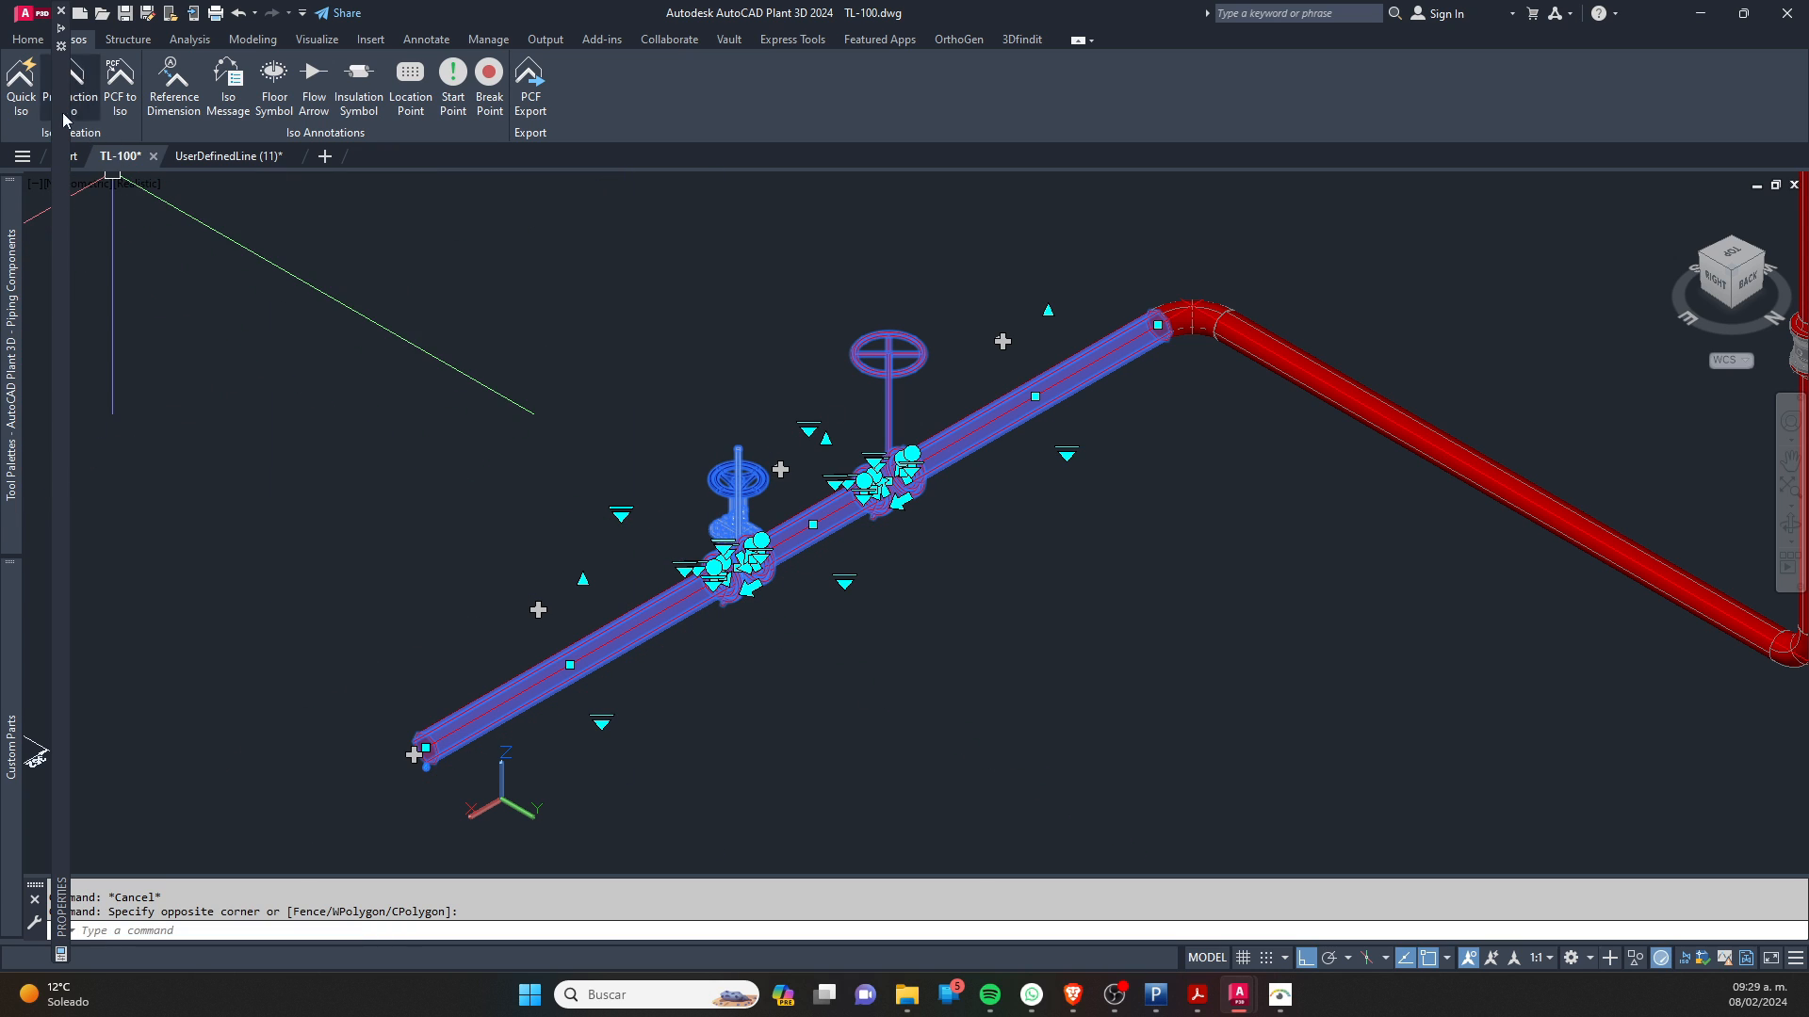
left_click(21, 80)
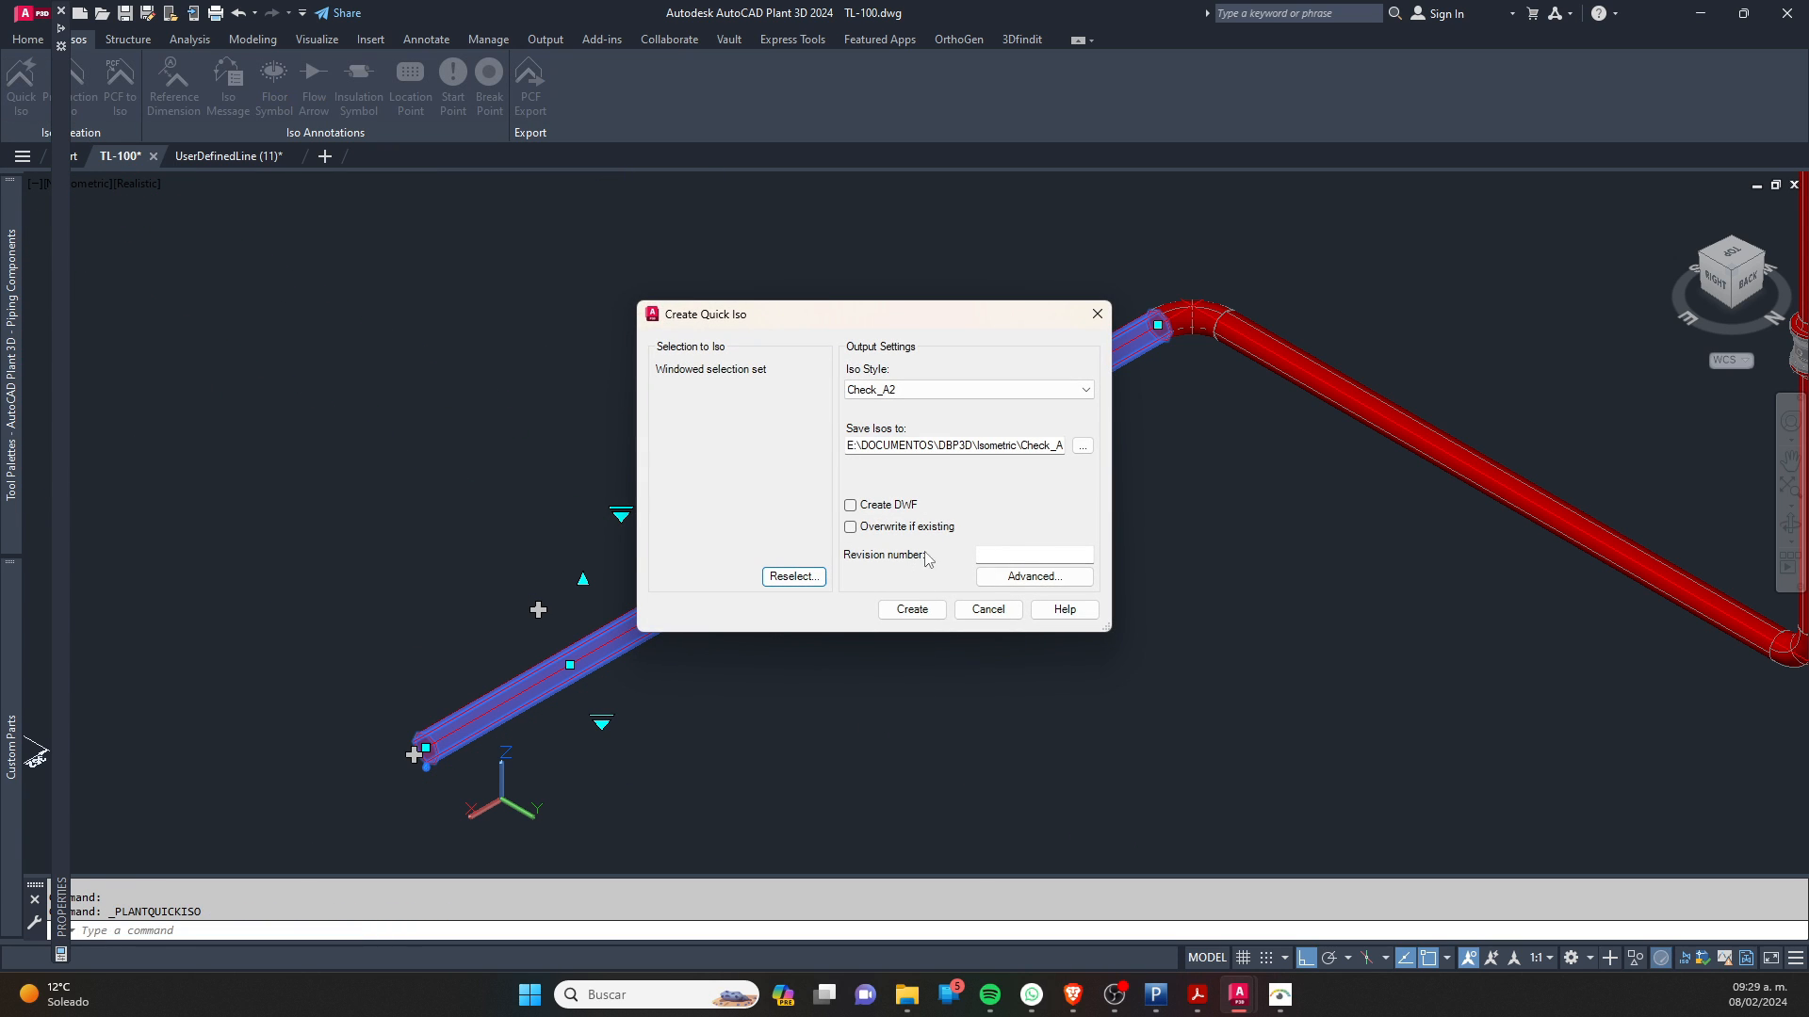
left_click(1034, 577)
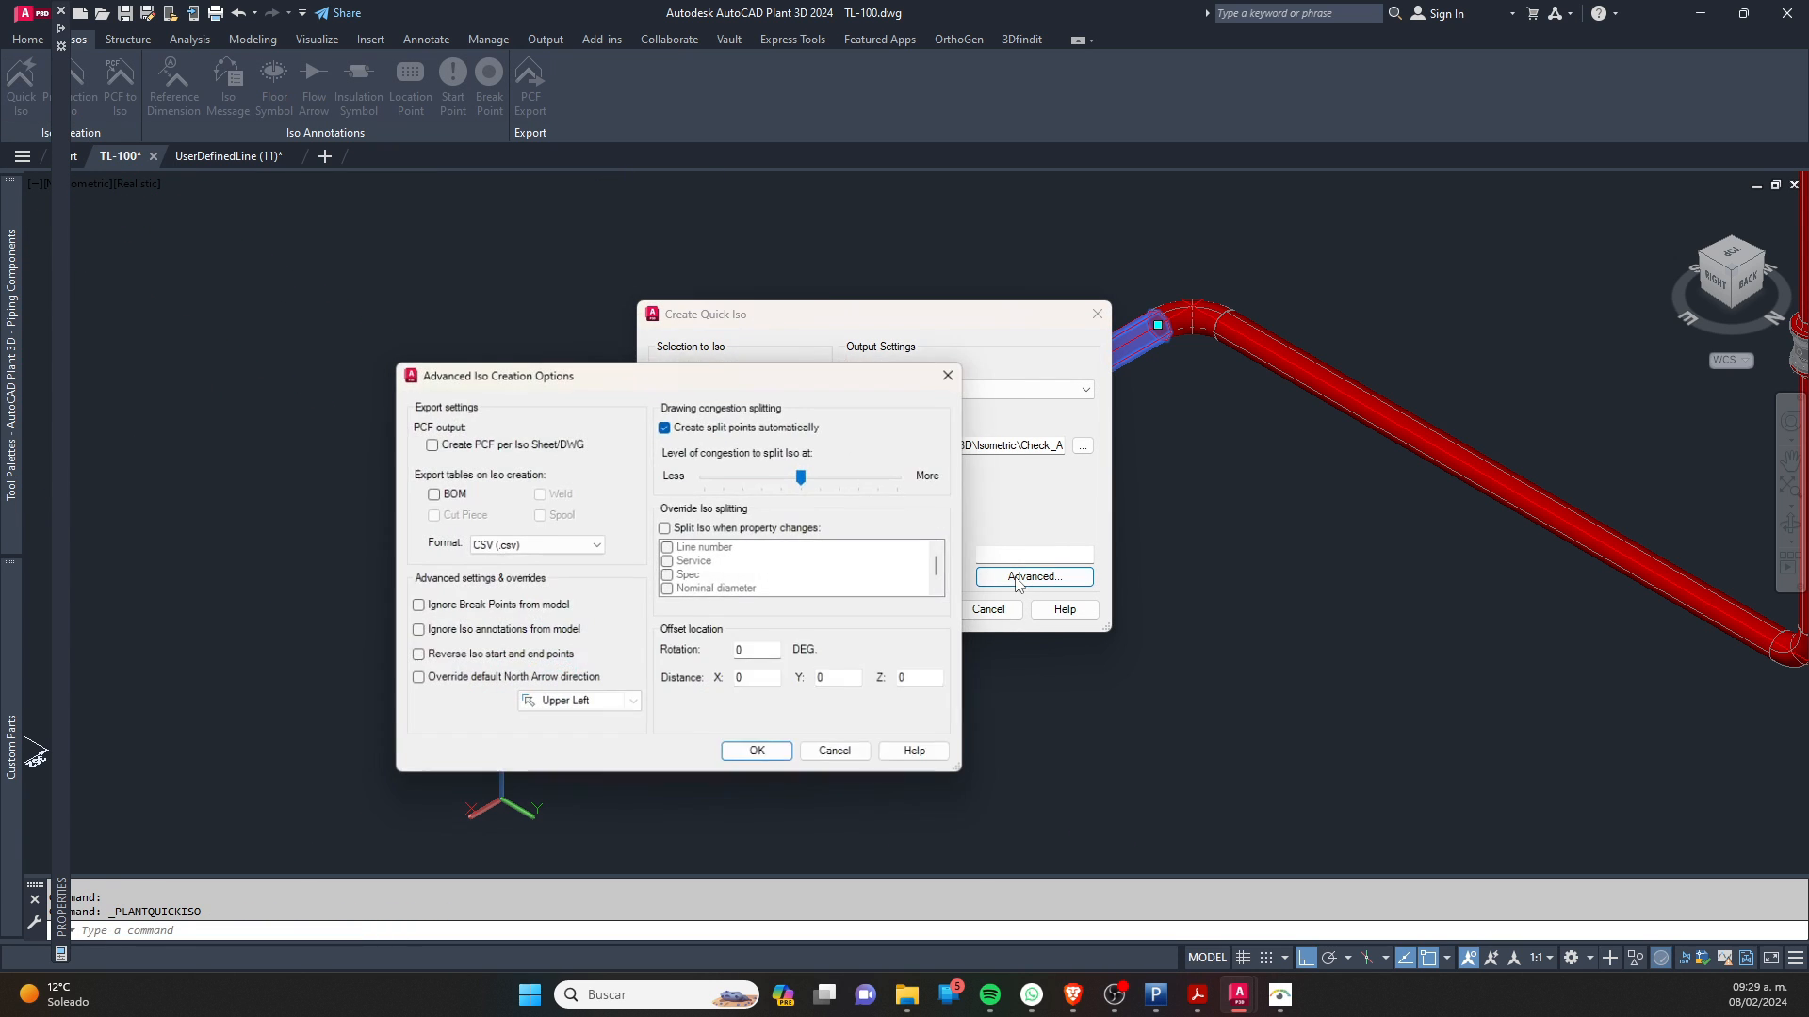
left_click(761, 758)
left_click(912, 610)
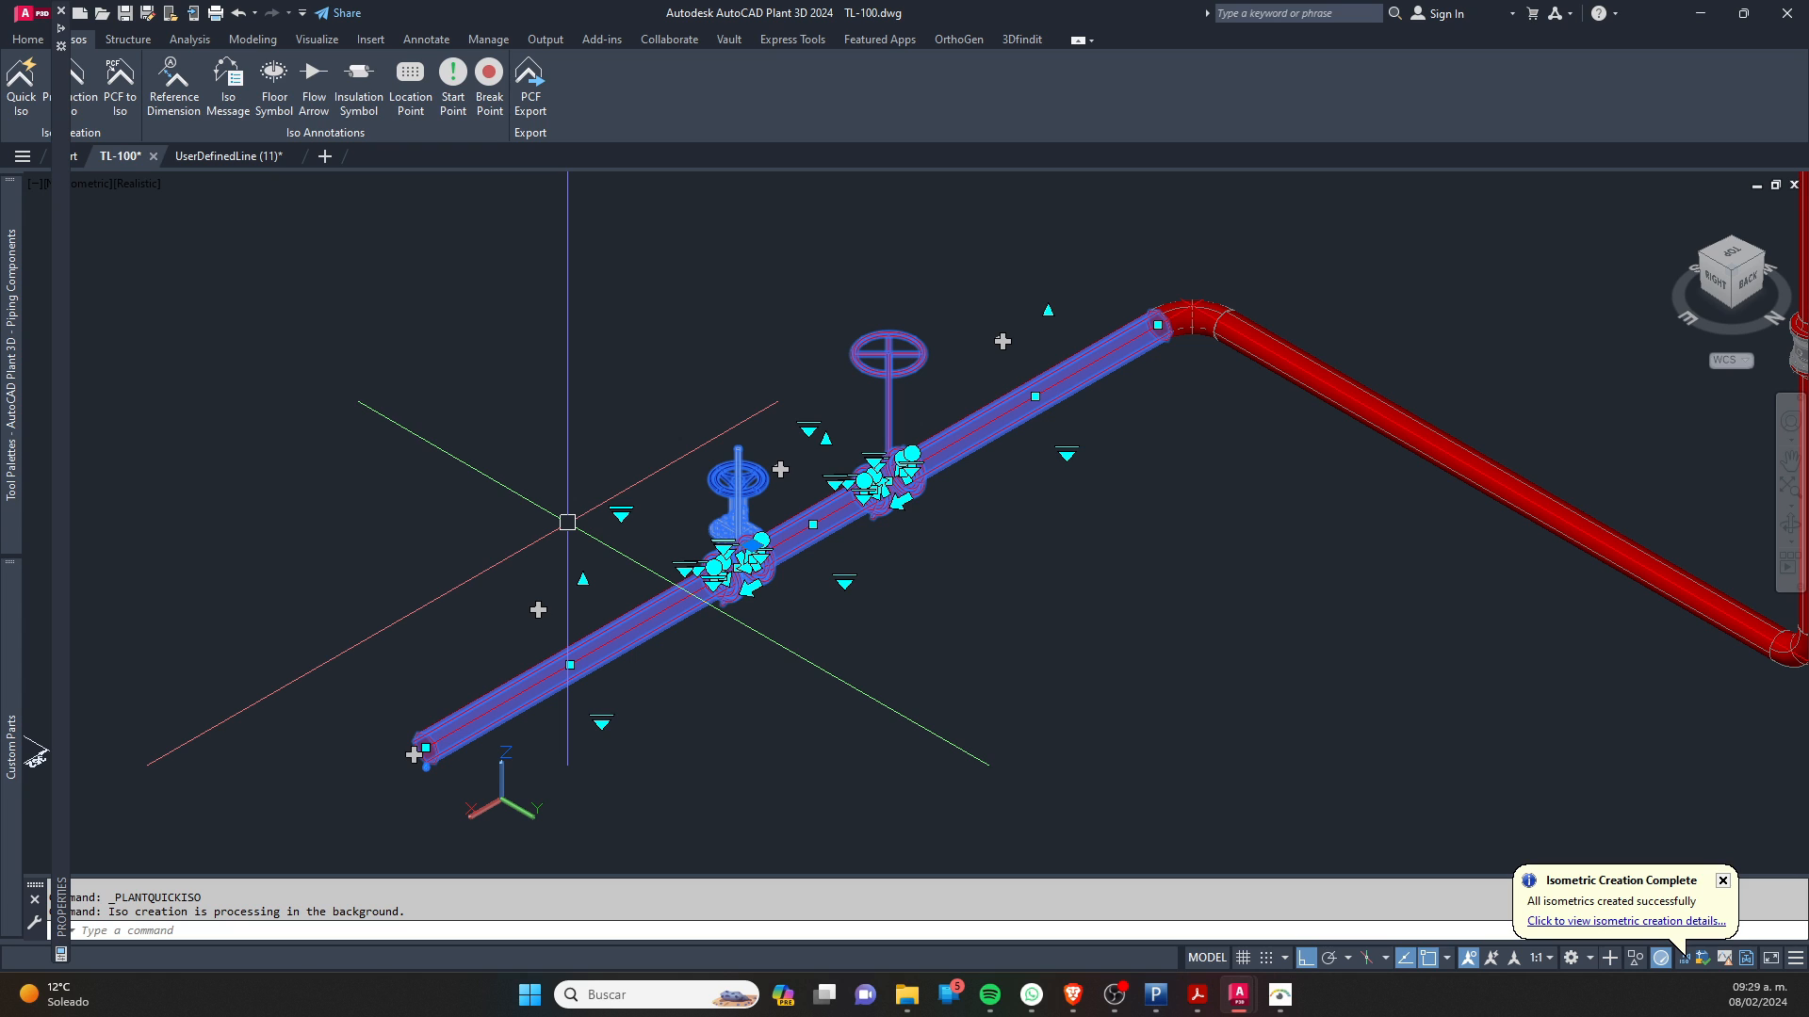
left_click(1588, 919)
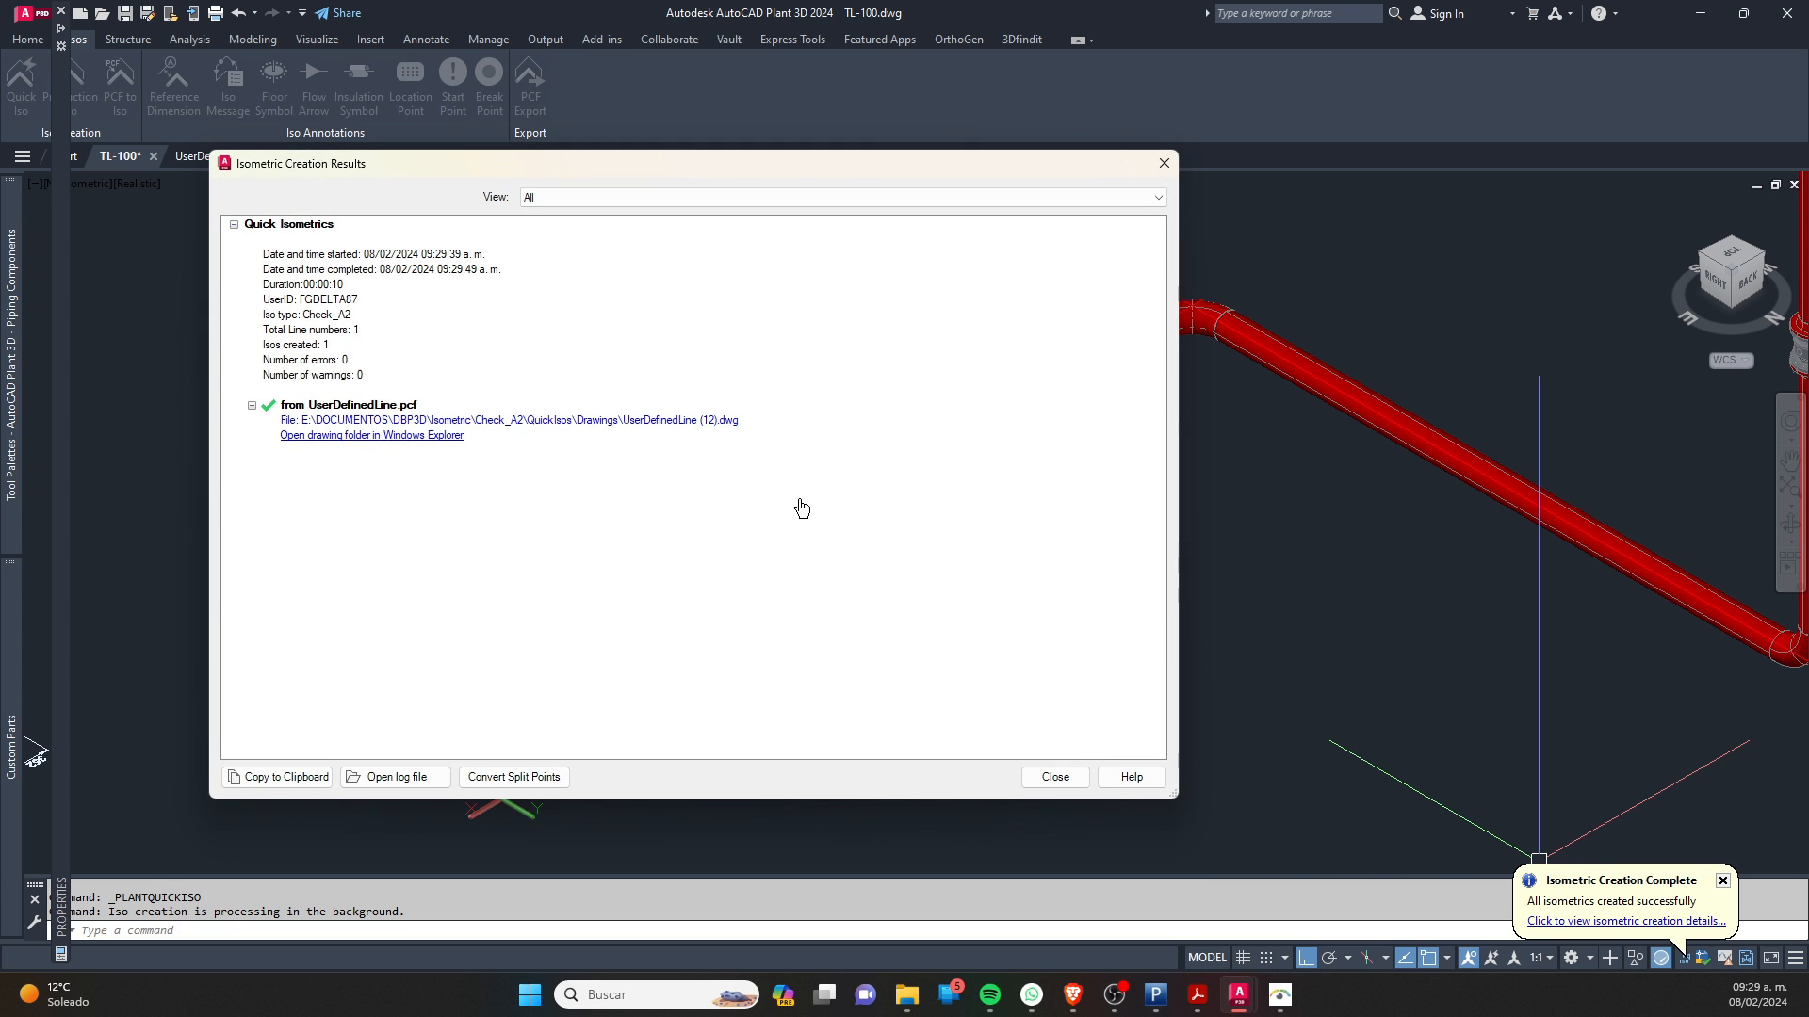
left_click(597, 421)
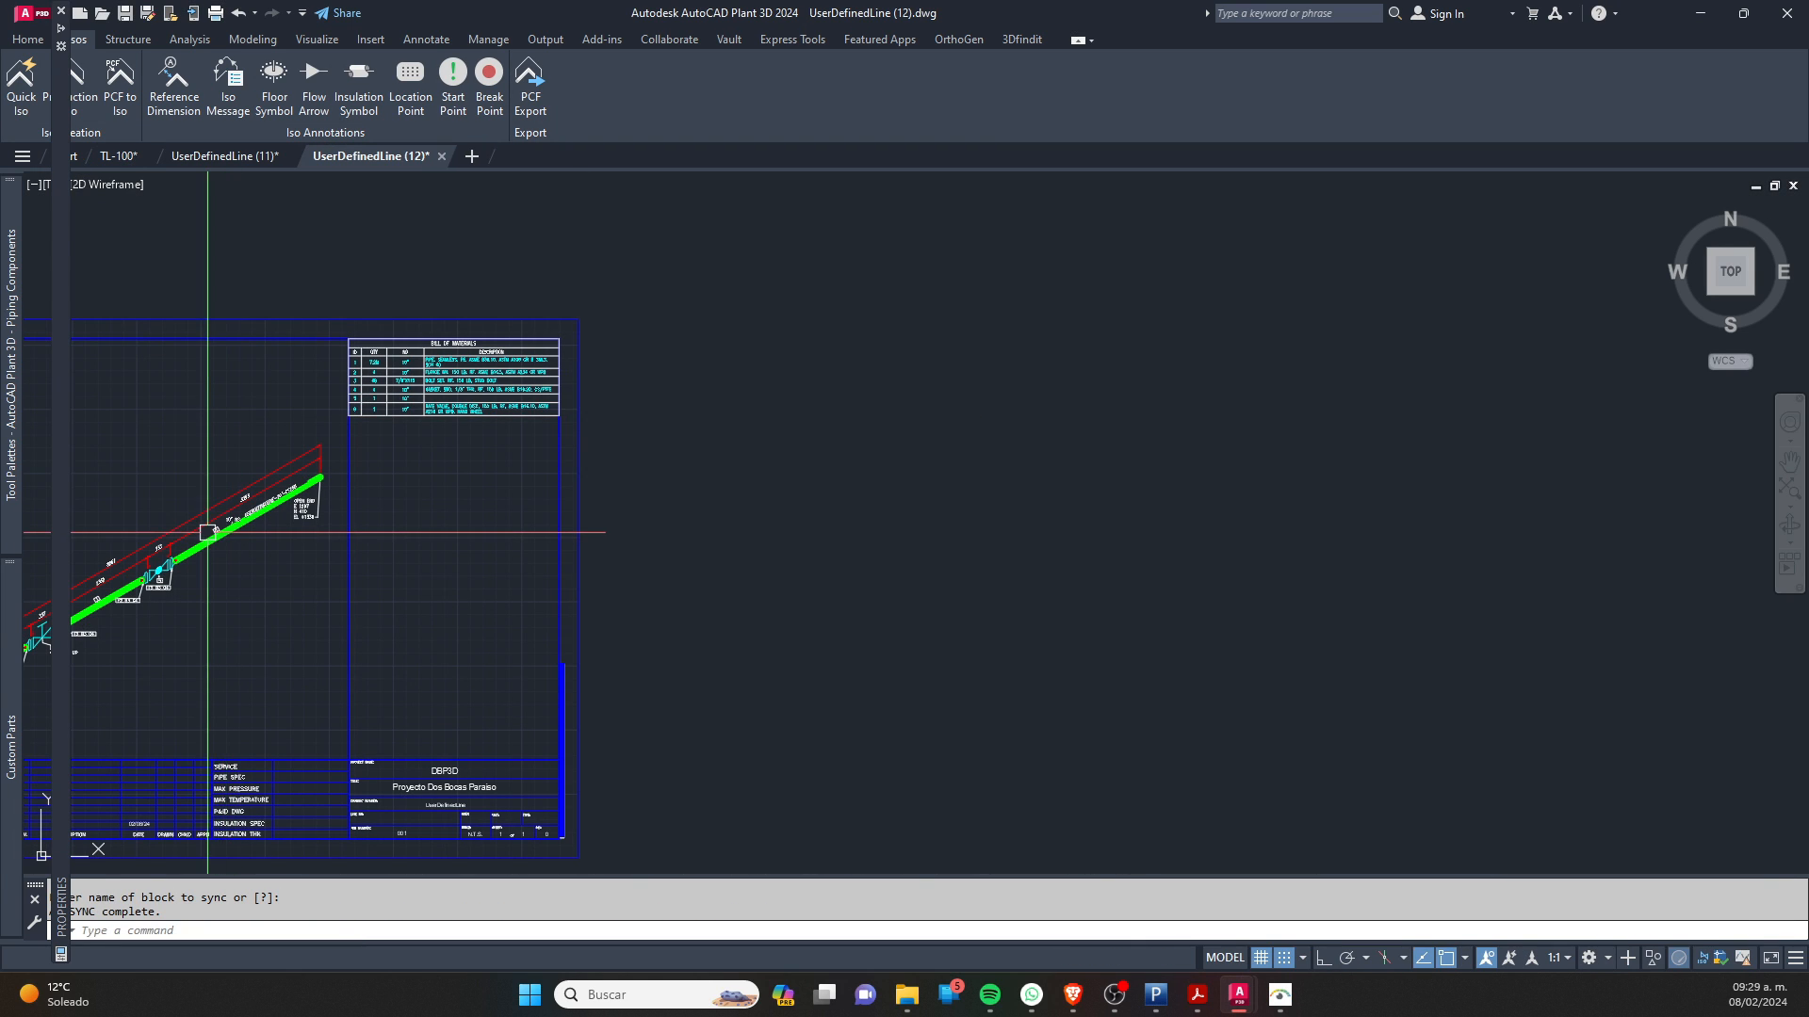
Step: Examine the custom valve's symbol against the spec gate valve's symbol in the new isometric
middle_click_drag(457, 520, 599, 516)
scroll(431, 571, "up", 2)
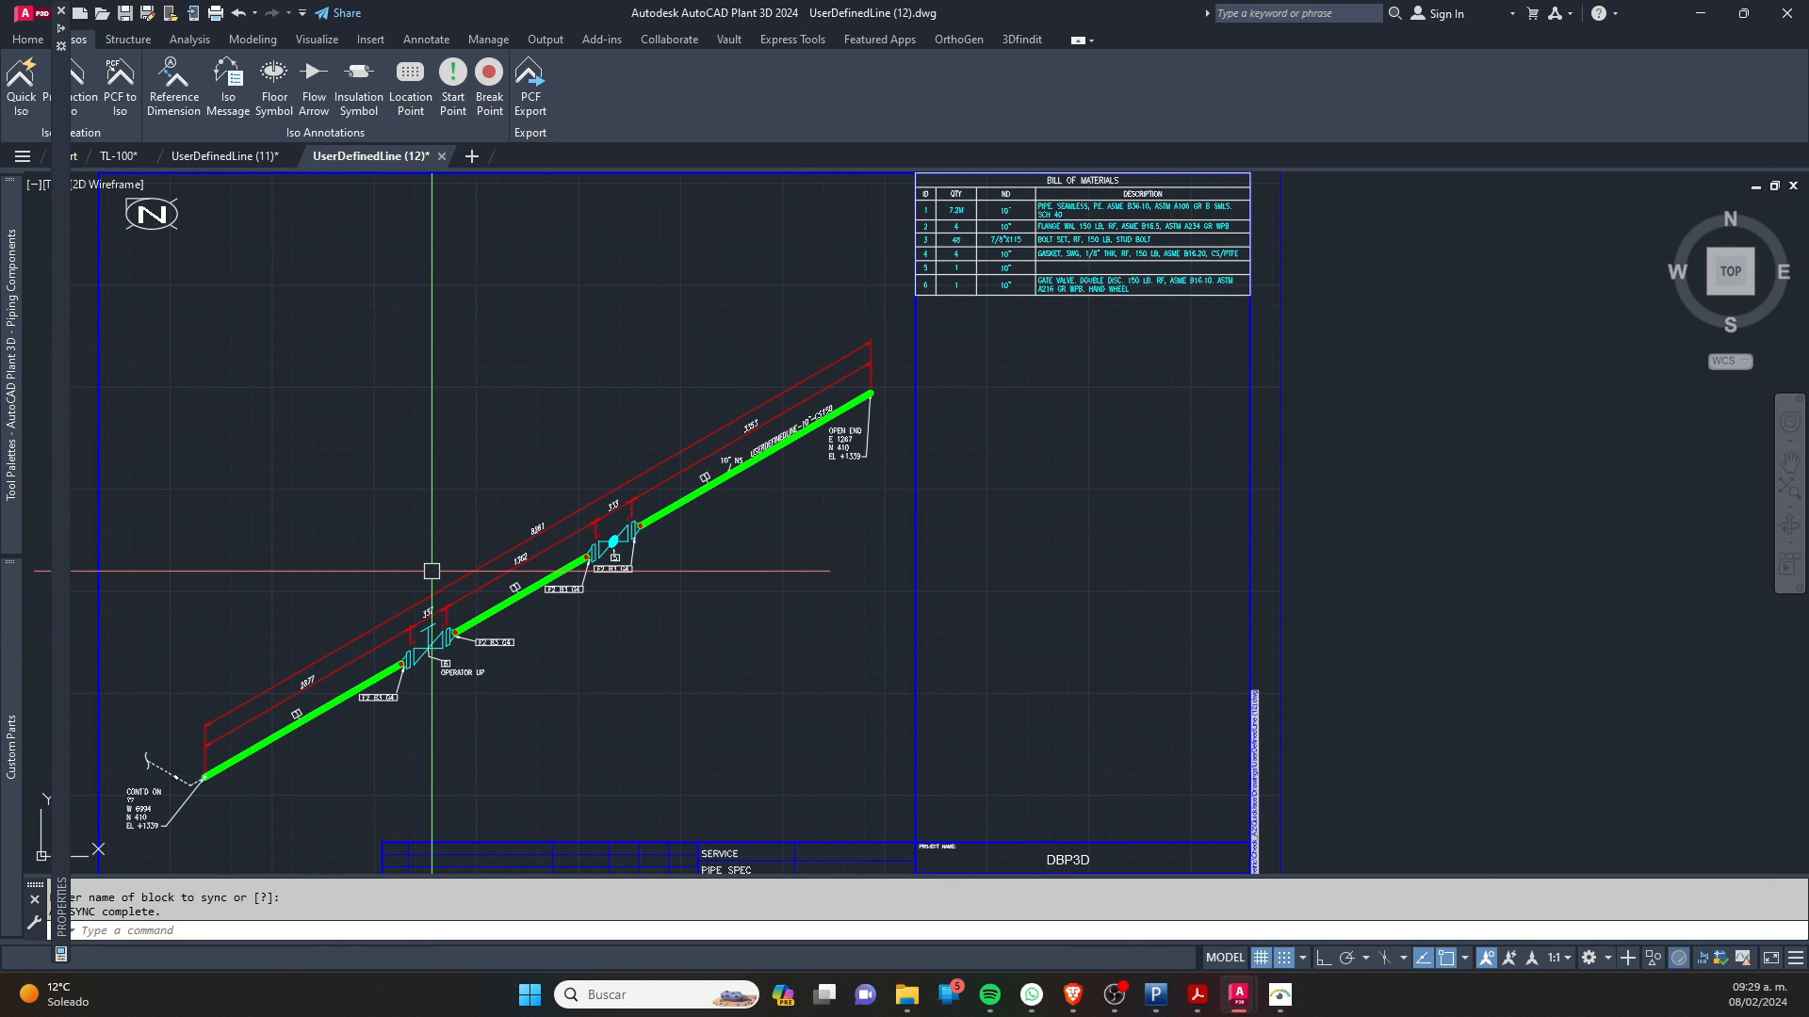
scroll(404, 606, "down", 2)
scroll(404, 605, "up", 4)
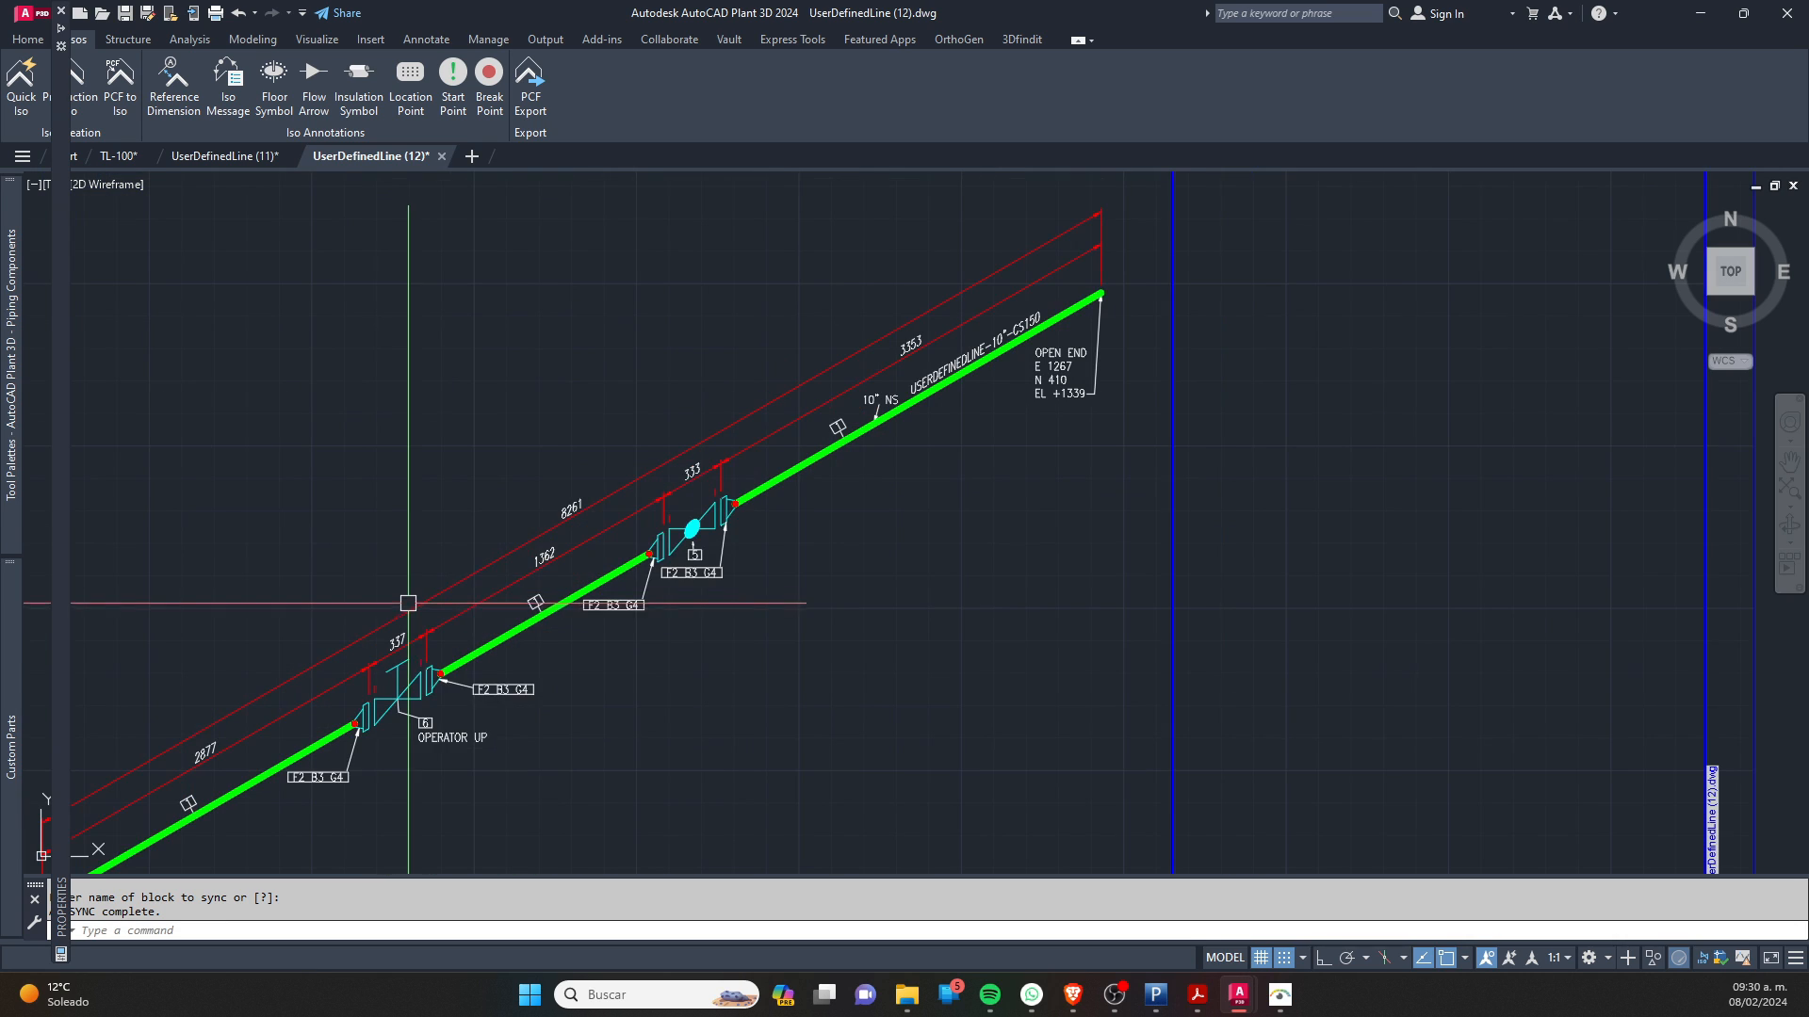
scroll(499, 698, "up", 2)
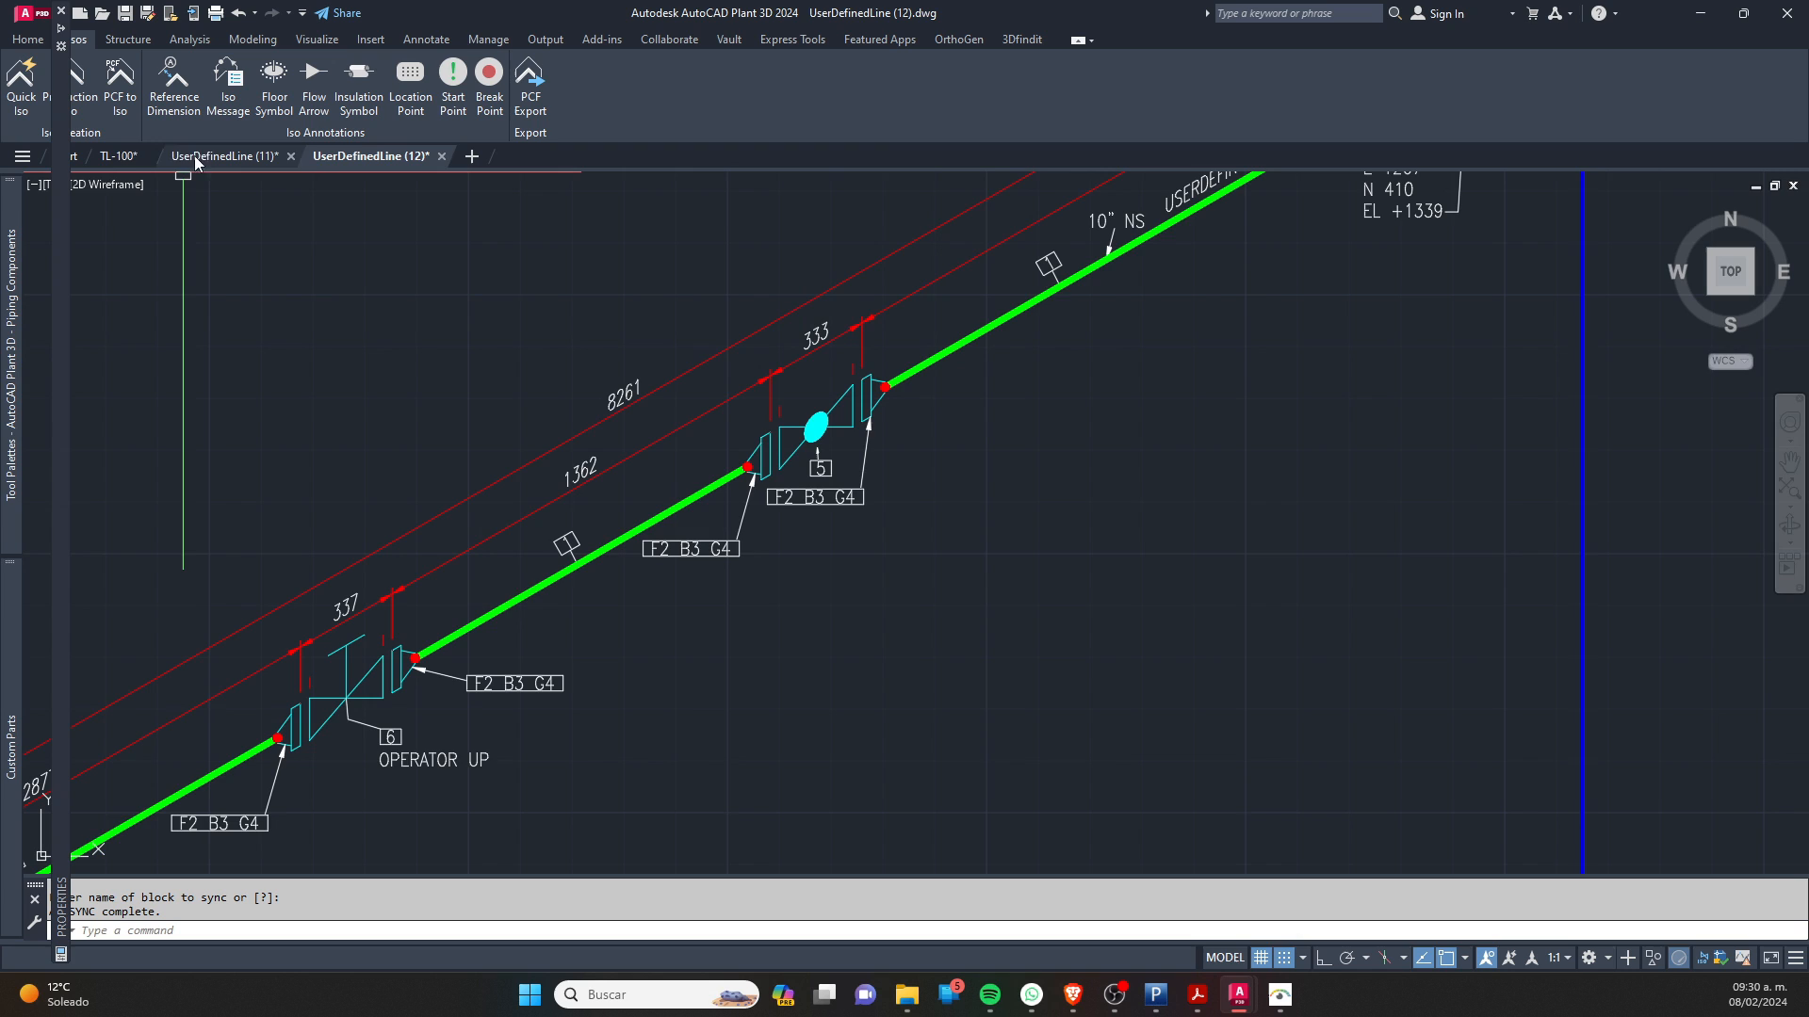
Step: Compare the valves in the TL-100 model with the new isometric, and review the isometric's full pipe run
left_click(119, 156)
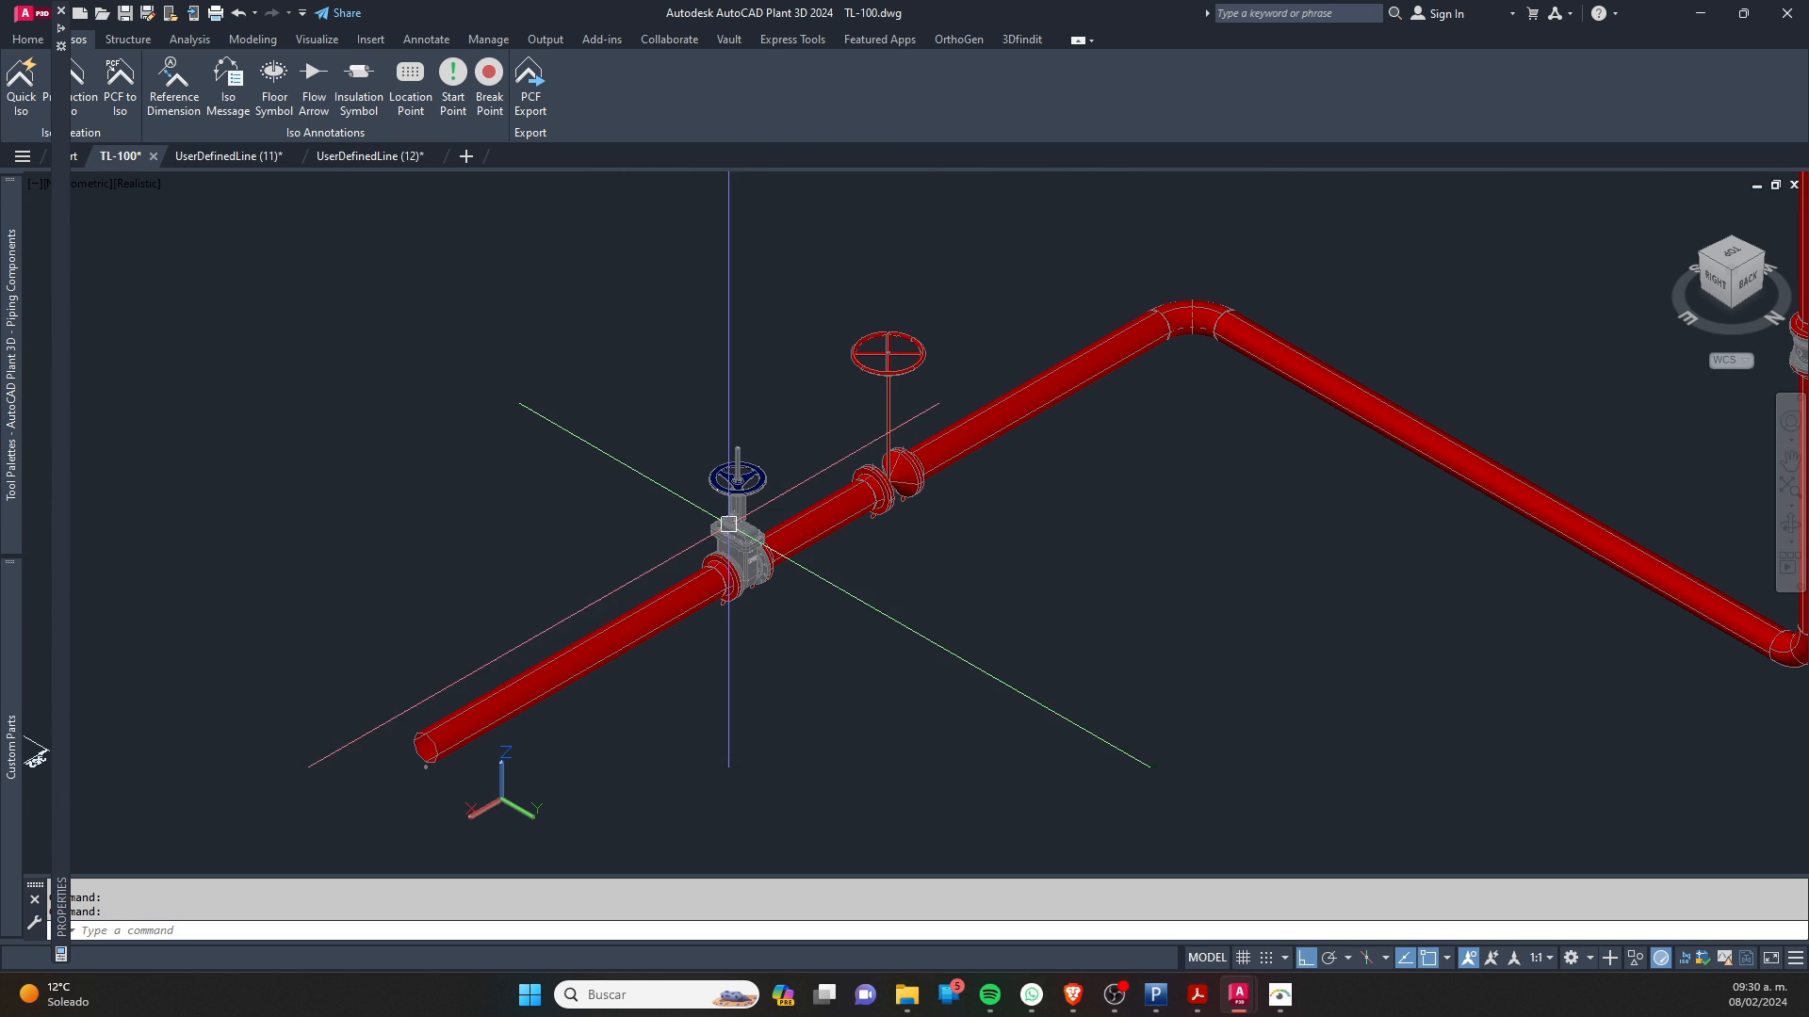
left_click(371, 156)
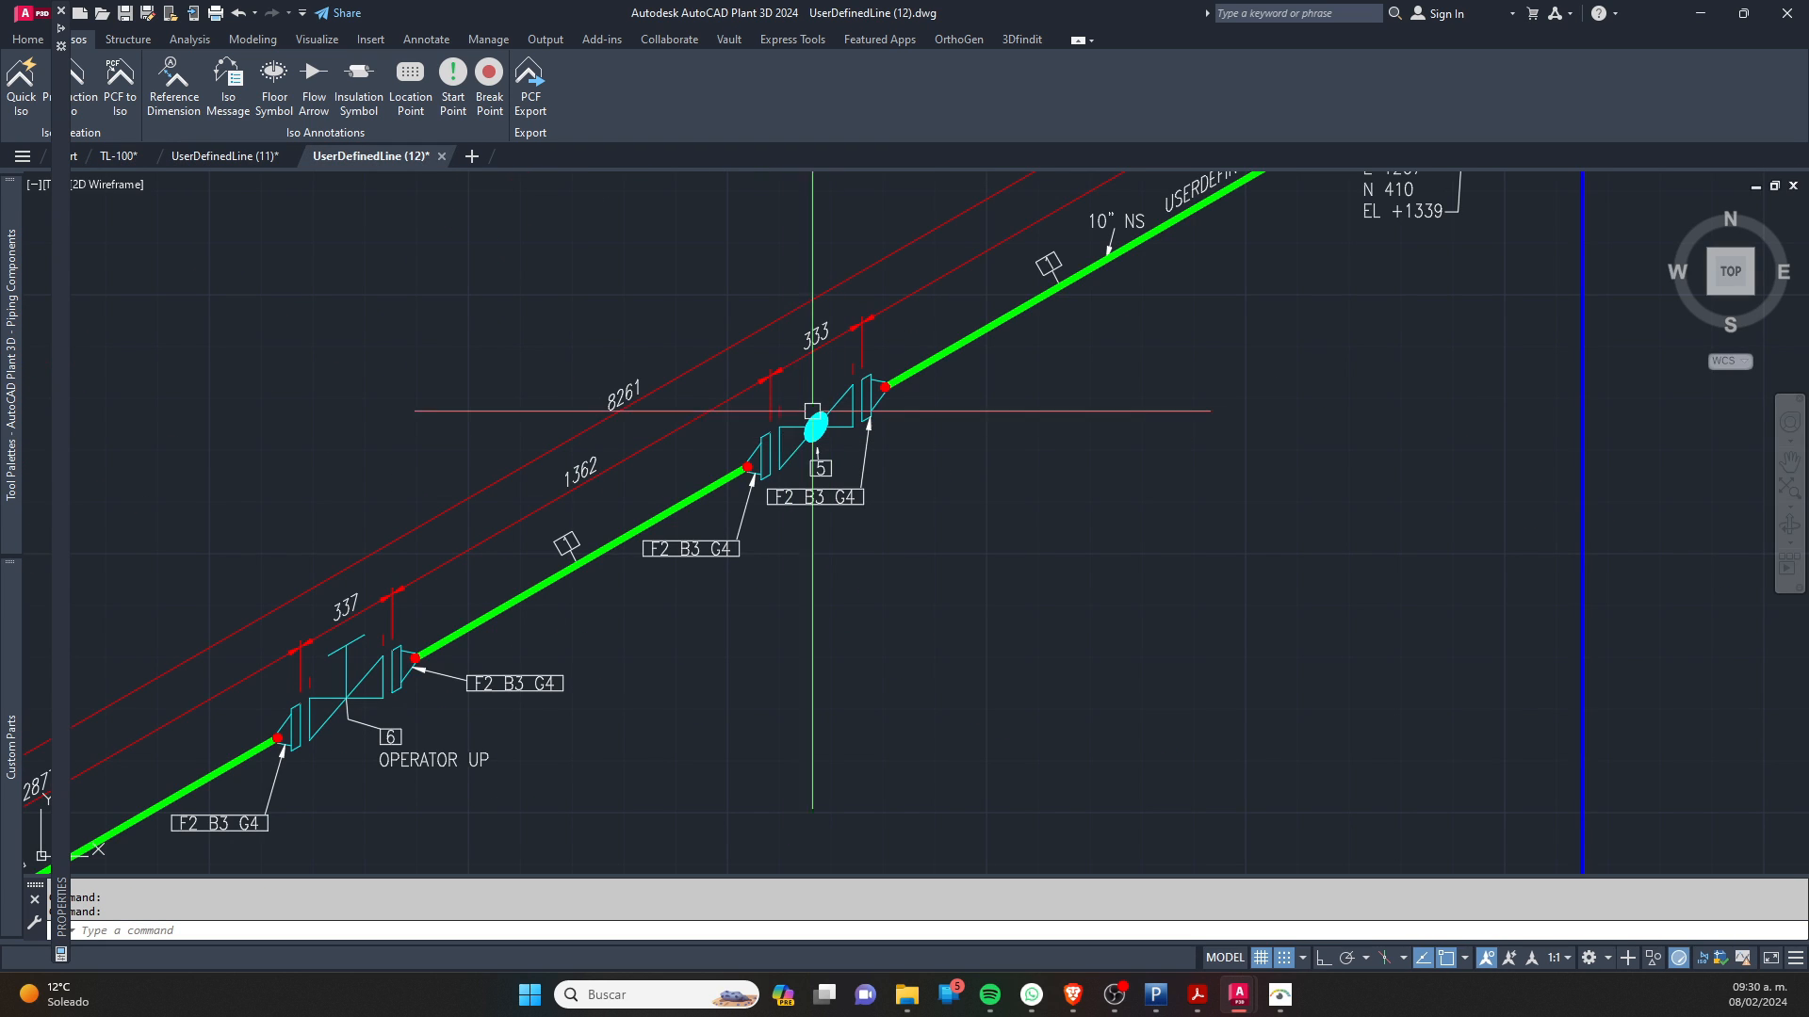
scroll(789, 402, "down", 5)
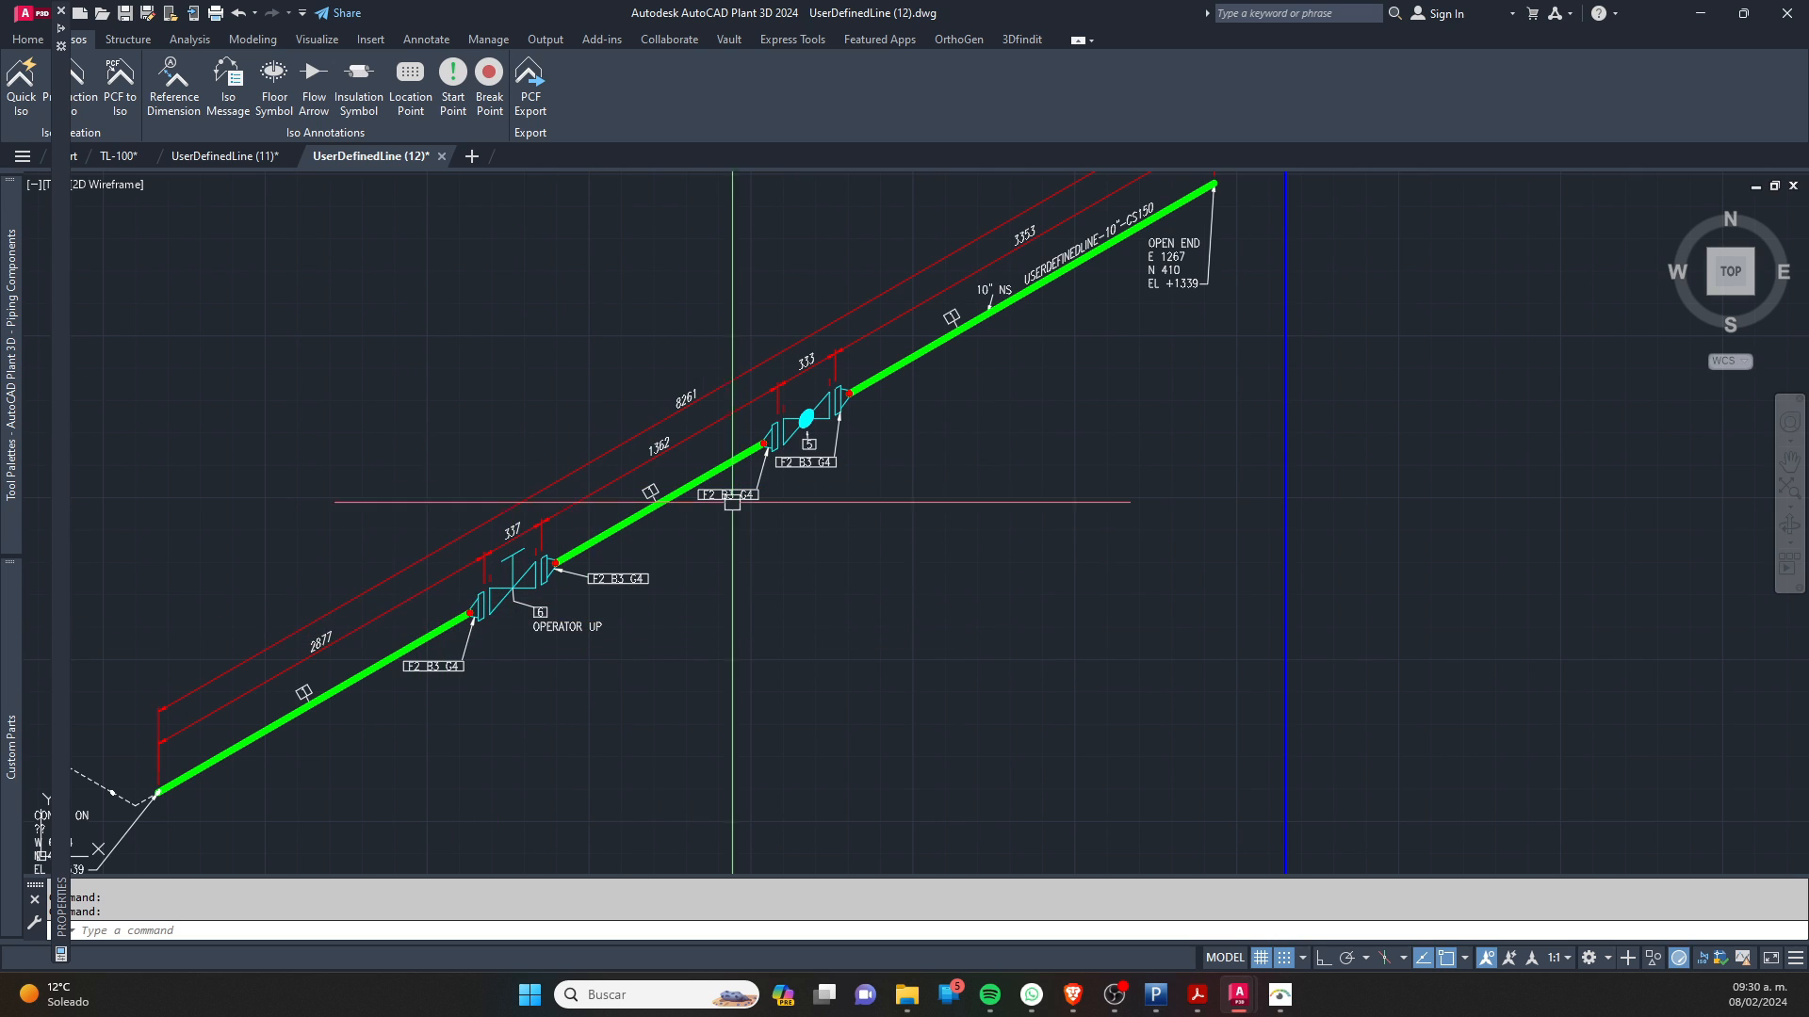
scroll(488, 606, "down", 2)
middle_click_drag(406, 575, 543, 540)
scroll(454, 542, "up", 3)
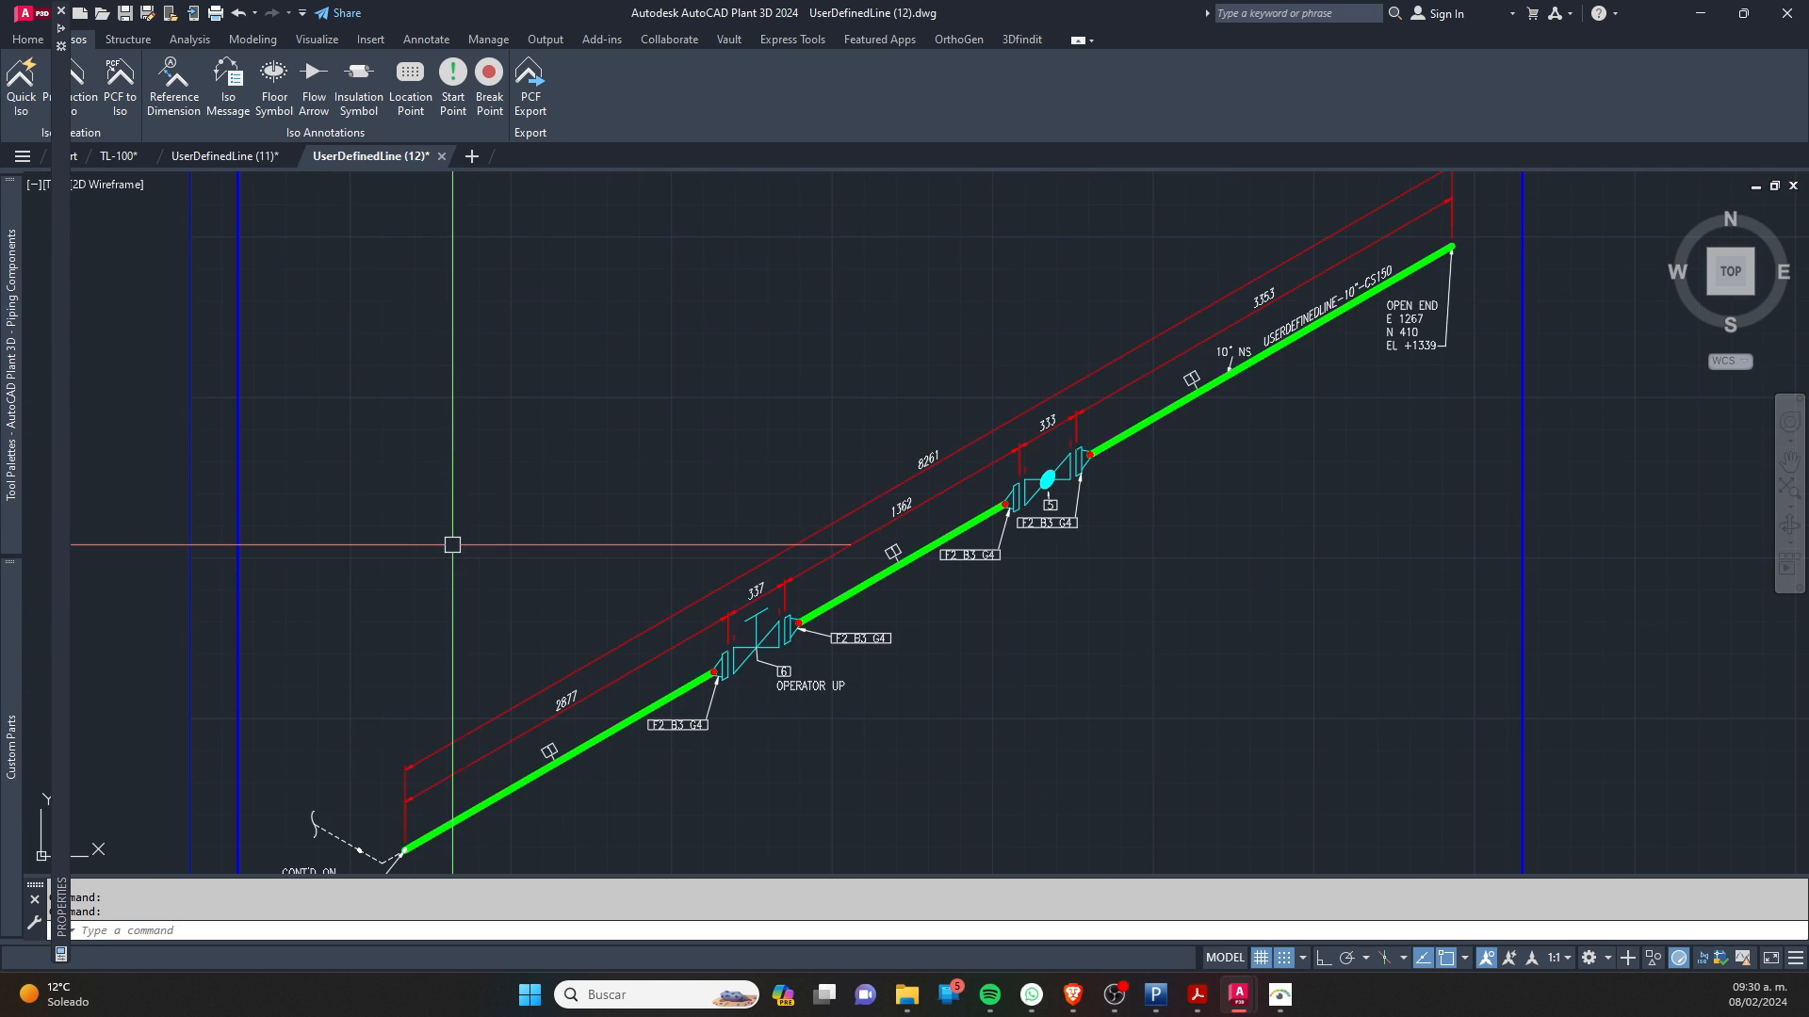
scroll(508, 495, "down", 3)
scroll(391, 537, "up", 2)
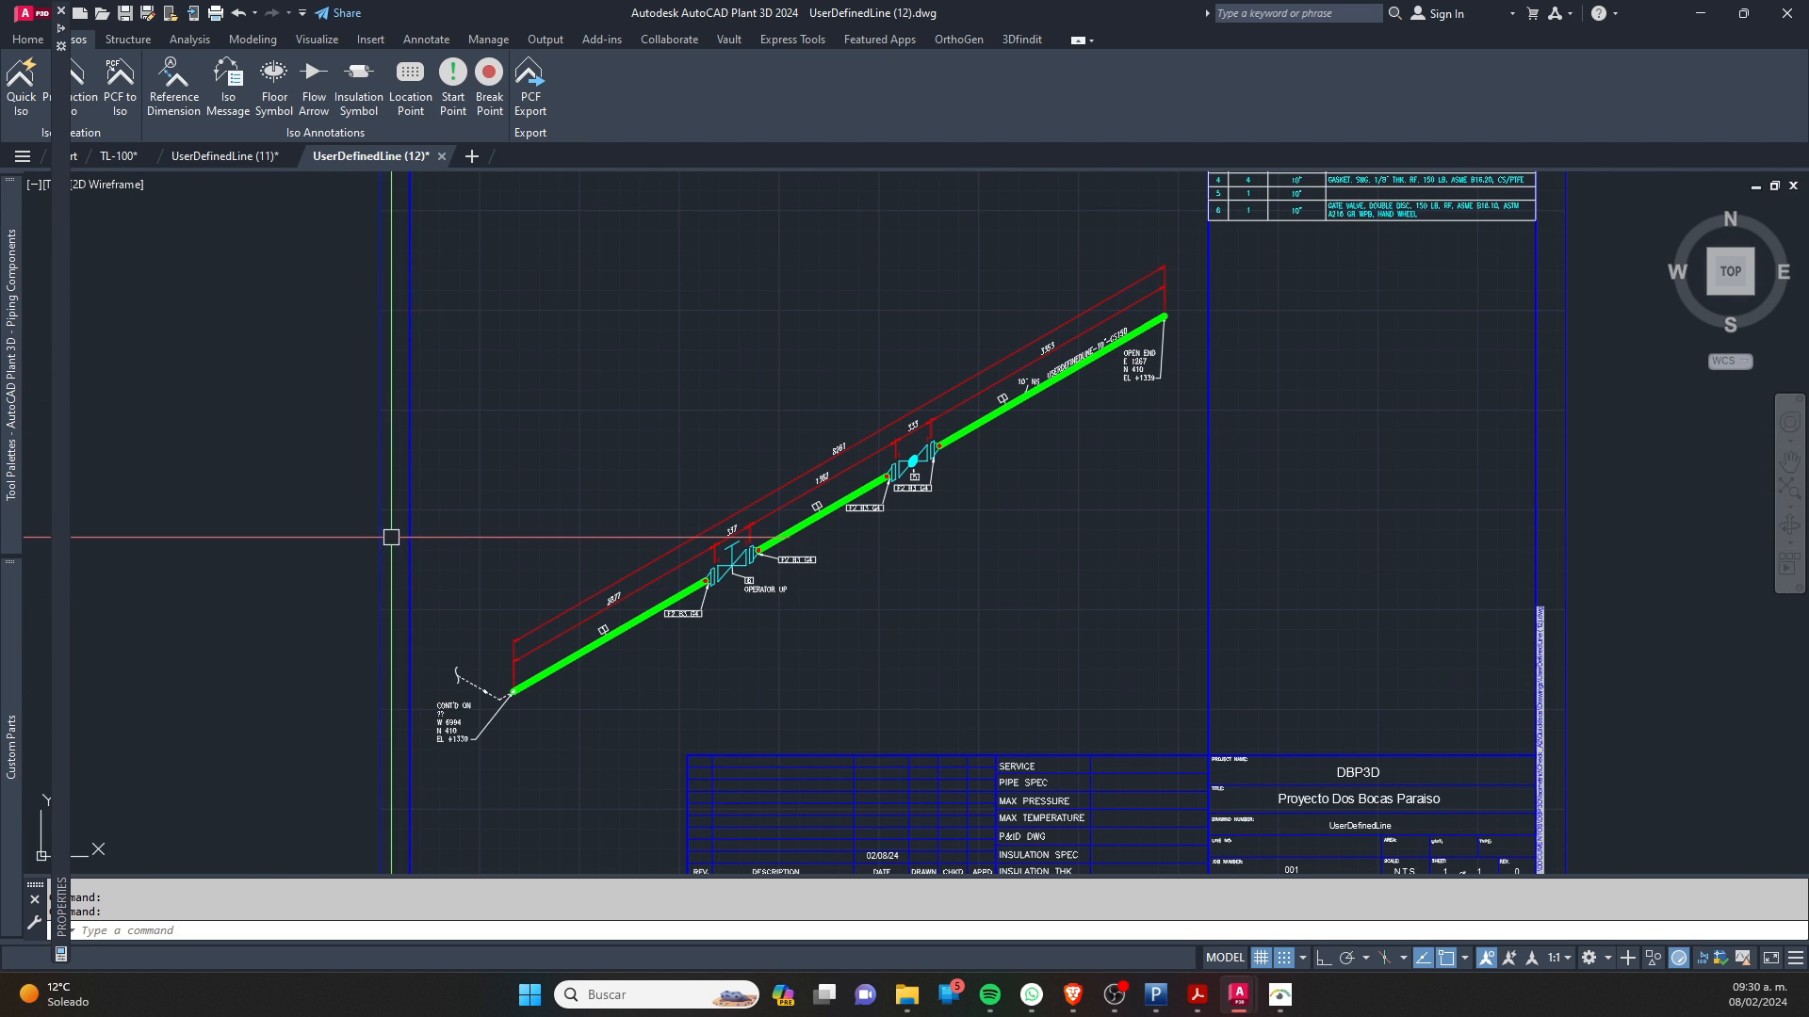